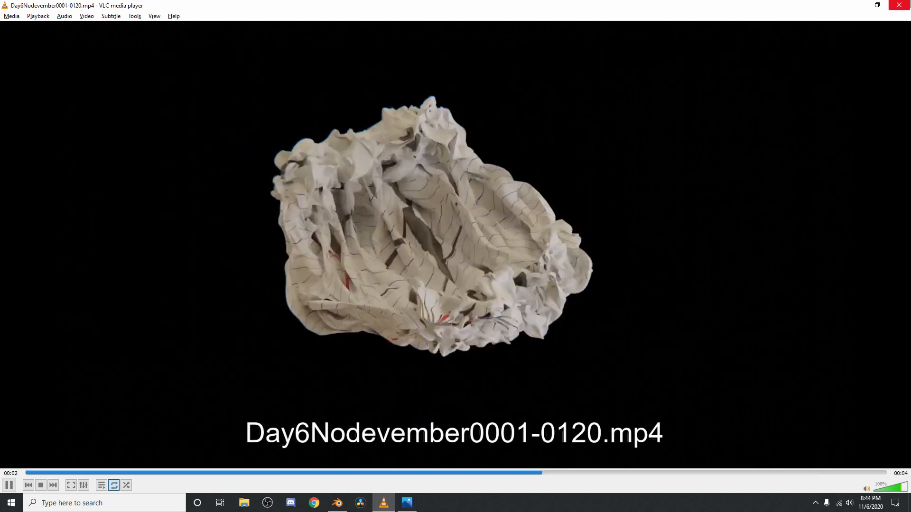
Step: Close the rendered video, view and close the Nodevember prompt list, and switch to Blender with the Drawing file
{"action": "left_click", "coordinate": [899, 4]}
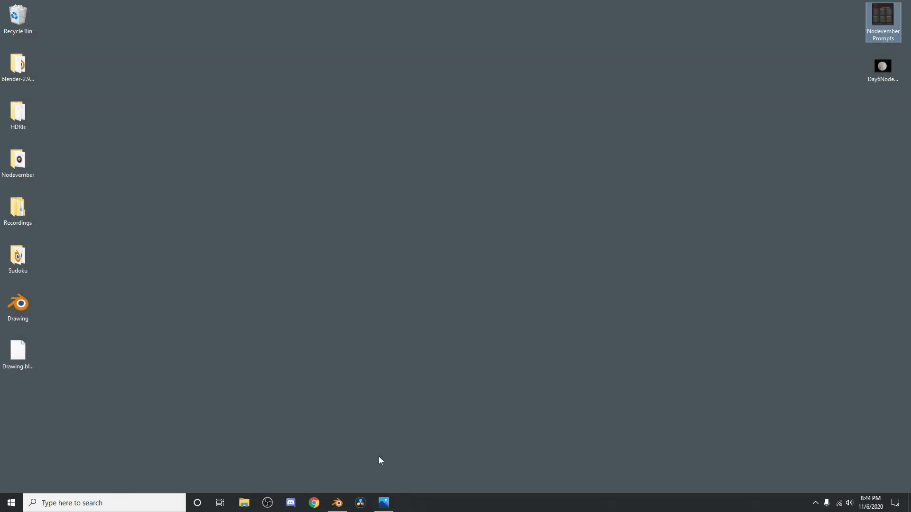
{"action": "left_click", "coordinate": [380, 501]}
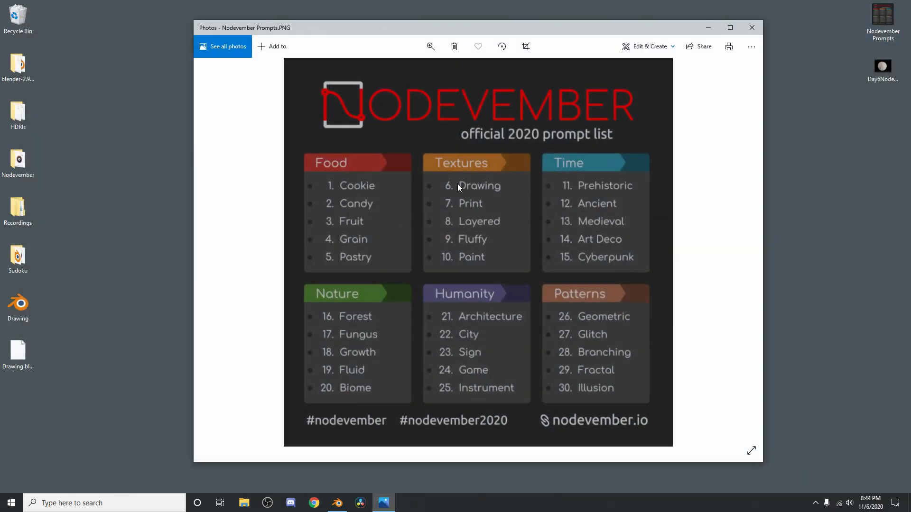
{"action": "left_click", "coordinate": [752, 27]}
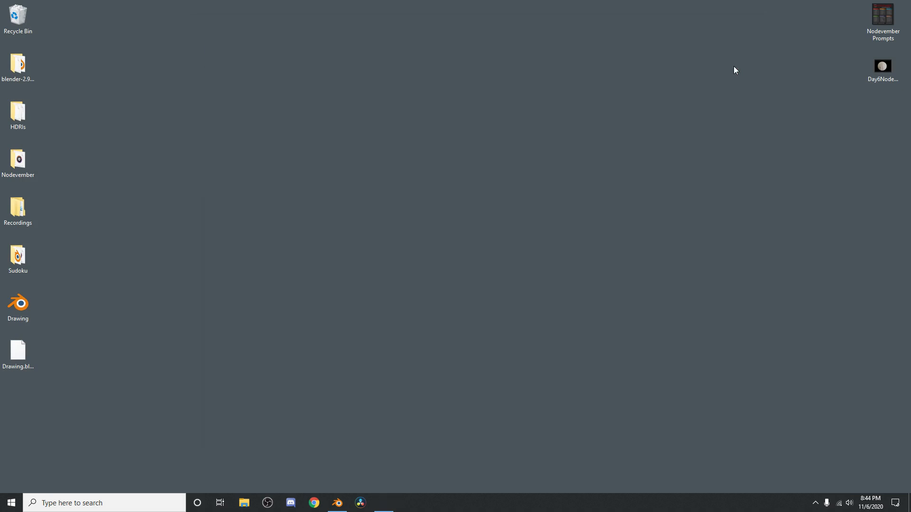
{"action": "left_click", "coordinate": [338, 504]}
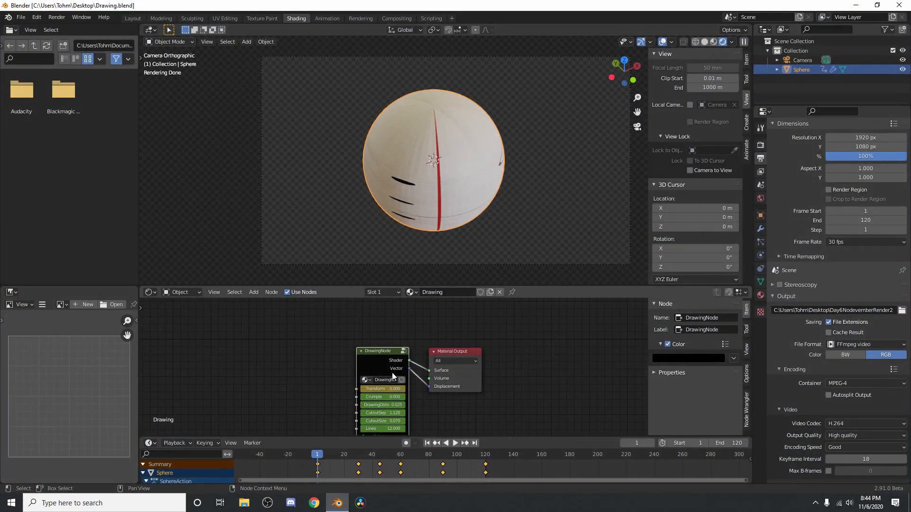
Step: Move the timeline to frame 25 and look inside the DrawingNode group before returning to the main material nodes
{"action": "left_click_drag", "start_coordinate": [344, 452], "coordinate": [351, 454]}
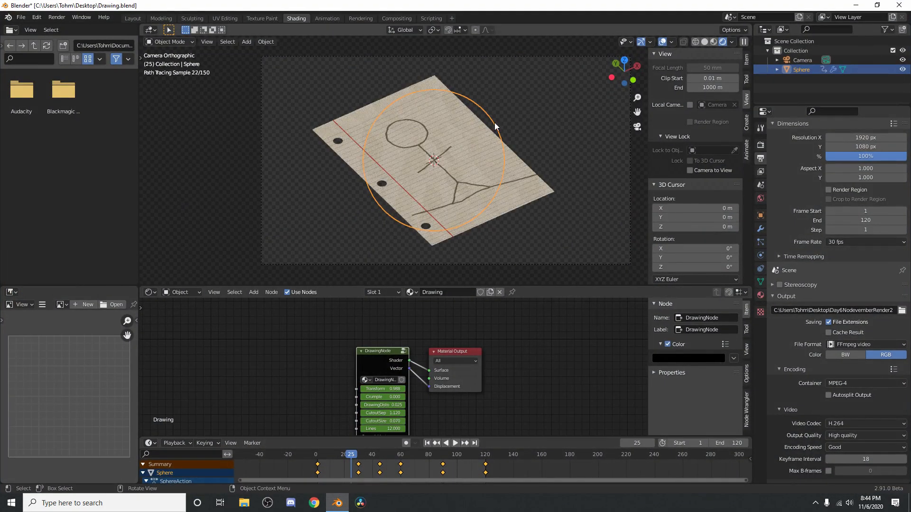
{"action": "left_click", "coordinate": [404, 351]}
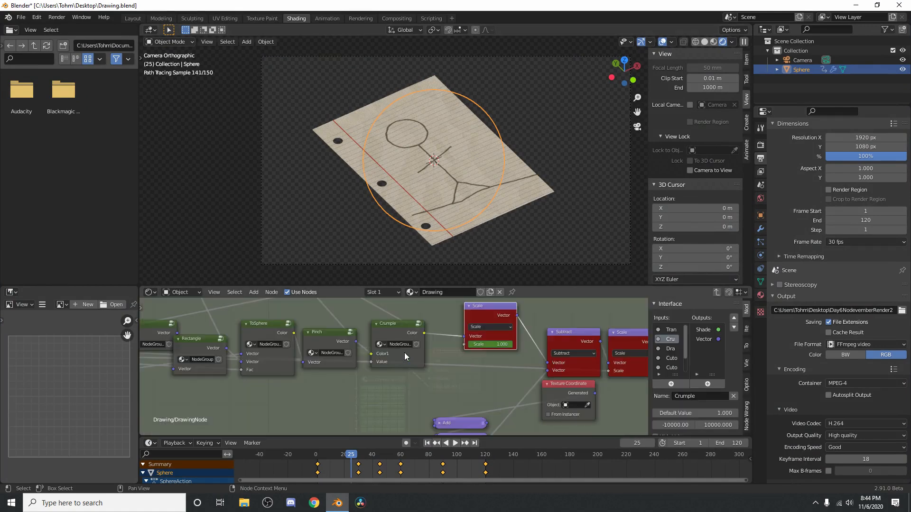
{"action": "key", "text": "Tab"}
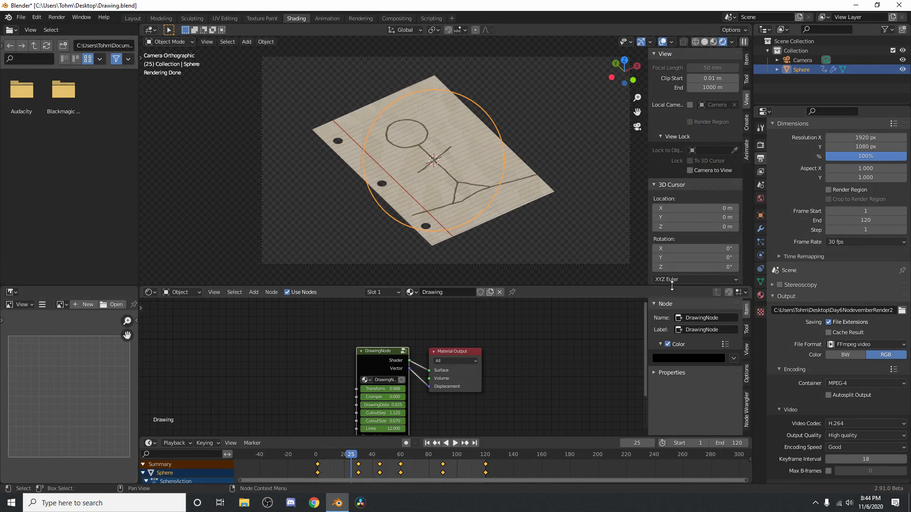
Step: Move the timeline to frame 65 and examine the DrawingNode's parameters full screen, starting with Transform
{"action": "left_click_drag", "start_coordinate": [369, 460], "coordinate": [408, 460]}
{"action": "scroll", "coordinate": [421, 342], "scroll_direction": "up", "scroll_amount": 2}
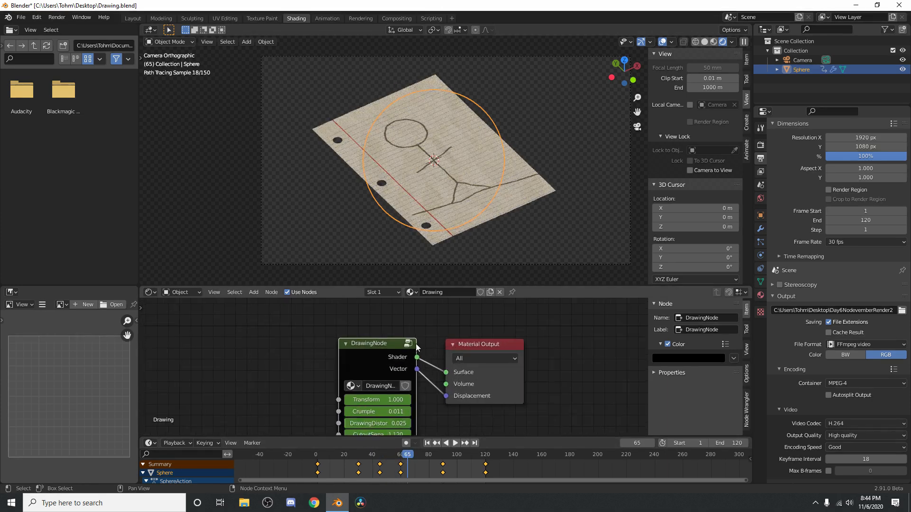
{"action": "scroll", "coordinate": [422, 342], "scroll_direction": "up", "scroll_amount": 3}
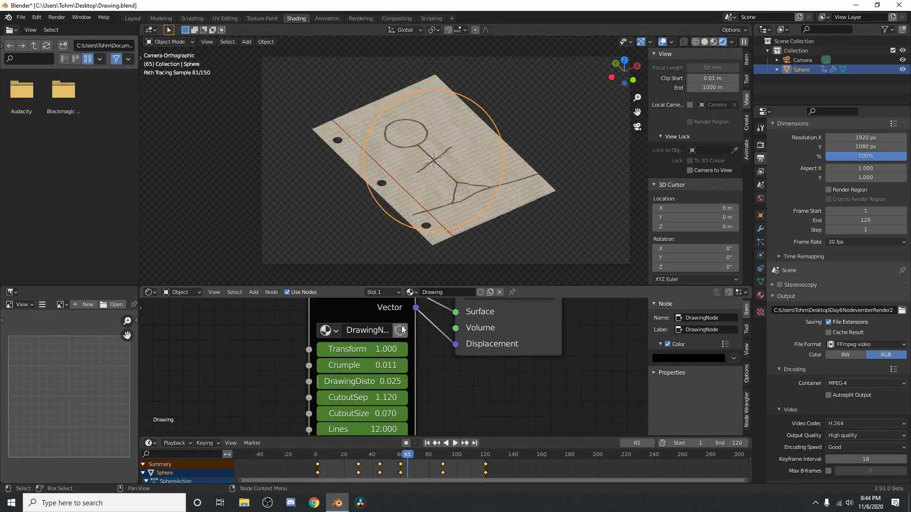
{"action": "key", "text": "alt+F11"}
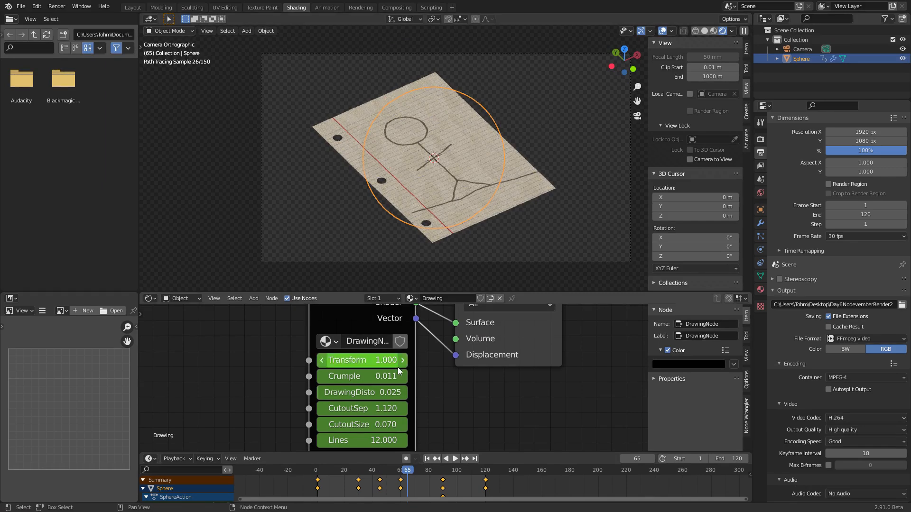
{"action": "left_click_drag", "start_coordinate": [375, 360], "coordinate": [394, 361]}
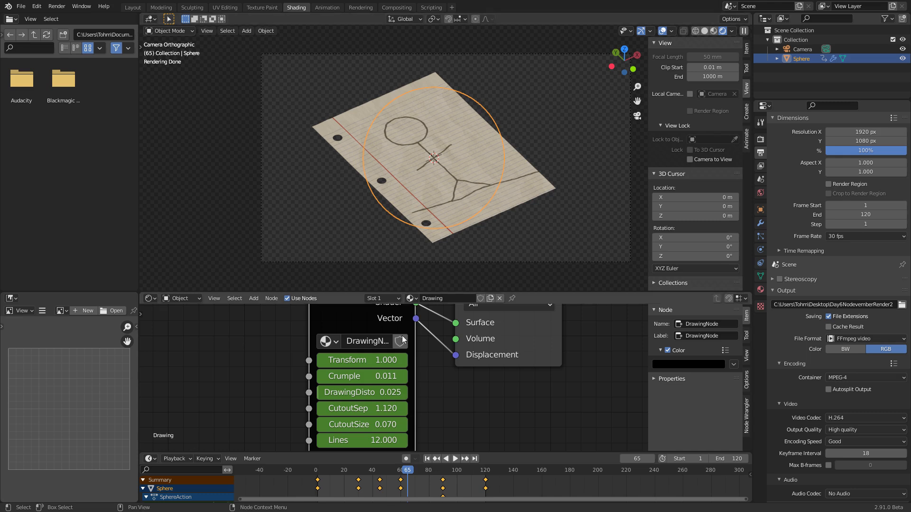
Step: Try Crumple values of 0.321 and 0.441 on the DrawingNode, and reset Crumple to 0
{"action": "left_click_drag", "start_coordinate": [376, 370], "coordinate": [413, 370]}
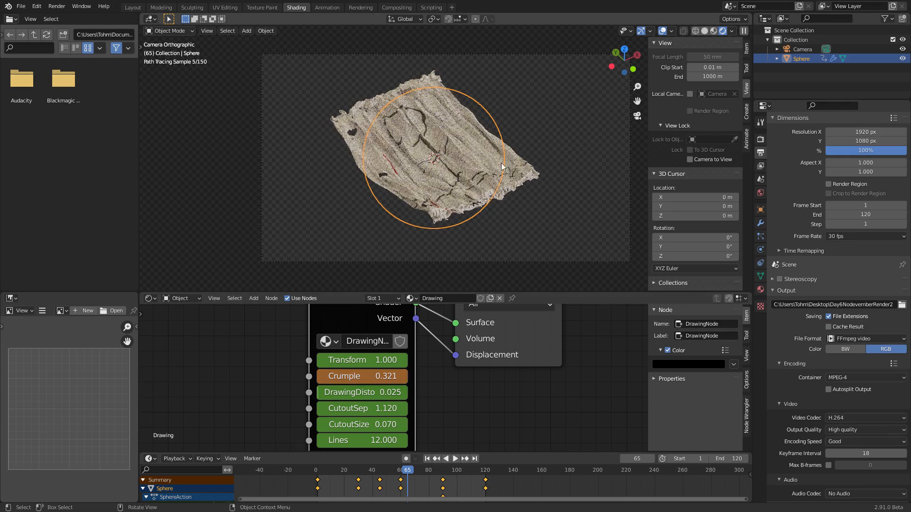
{"action": "left_click_drag", "start_coordinate": [354, 376], "coordinate": [360, 376]}
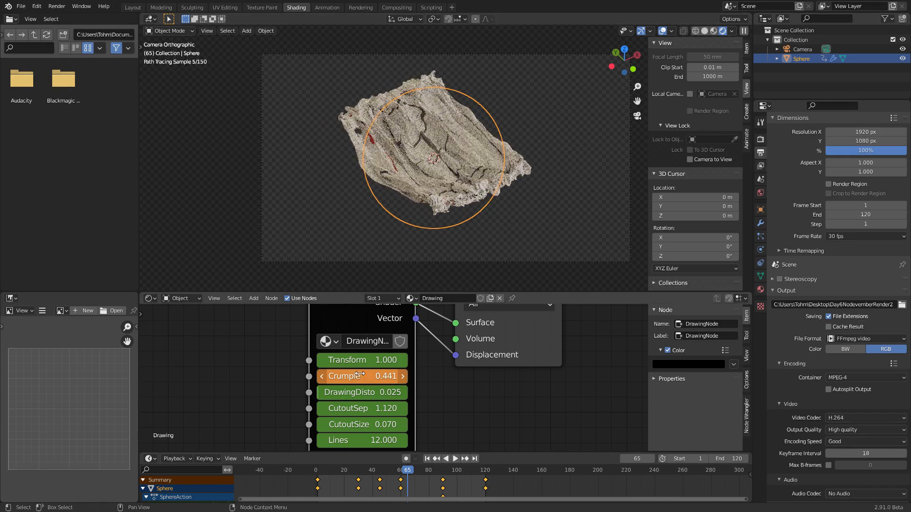
{"action": "key", "text": "ctrl+z"}
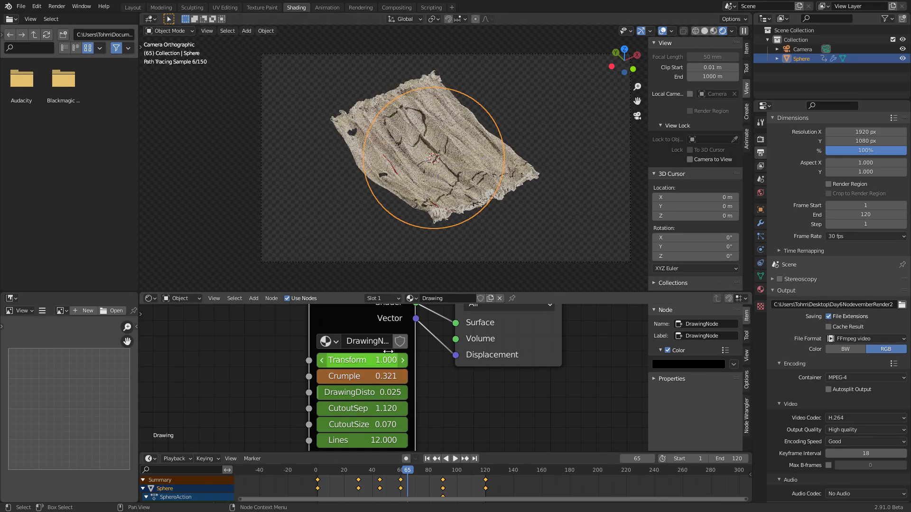
{"action": "left_click", "coordinate": [372, 380]}
{"action": "type", "text": "000"}
{"action": "key", "text": "Return"}
Step: Raise the DrawingNode's DrawingDisto value to 0.334, and try a different CutoutSep value before undoing that change
{"action": "mouse_move", "coordinate": [373, 390]}
{"action": "left_mouse_down"}
{"action": "mouse_move", "coordinate": [388, 389]}
{"action": "mouse_move", "coordinate": [361, 392]}
{"action": "mouse_move", "coordinate": [455, 392]}
{"action": "left_mouse_up"}
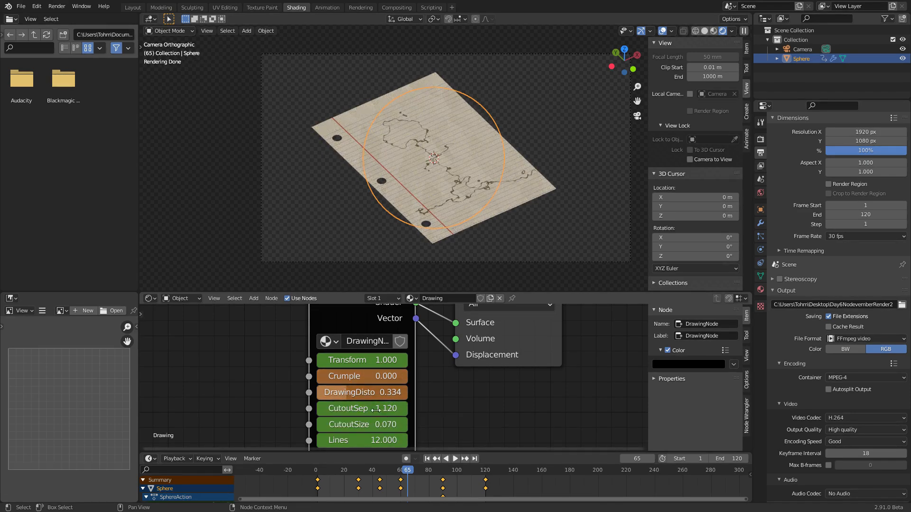
{"action": "middle_click_drag", "start_coordinate": [371, 412], "coordinate": [354, 372]}
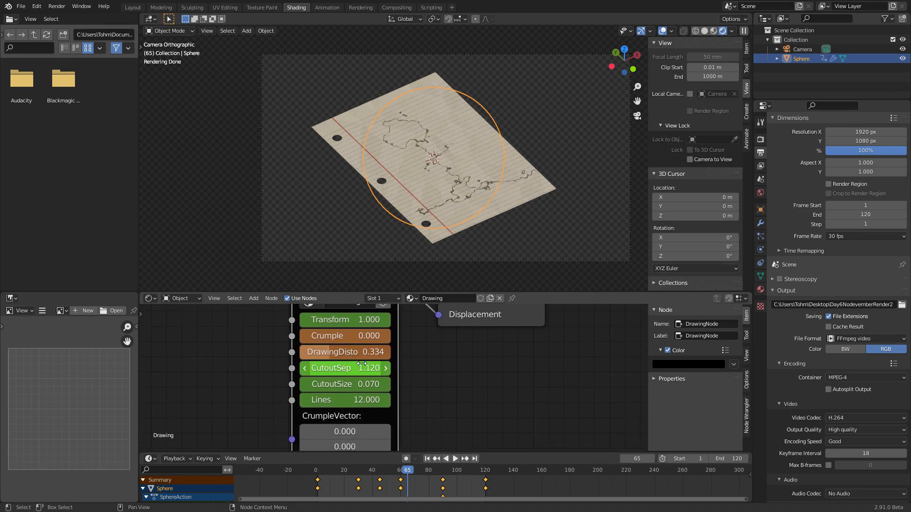
{"action": "left_click_drag", "start_coordinate": [354, 372], "coordinate": [378, 371]}
{"action": "key", "text": "ctrl+z"}
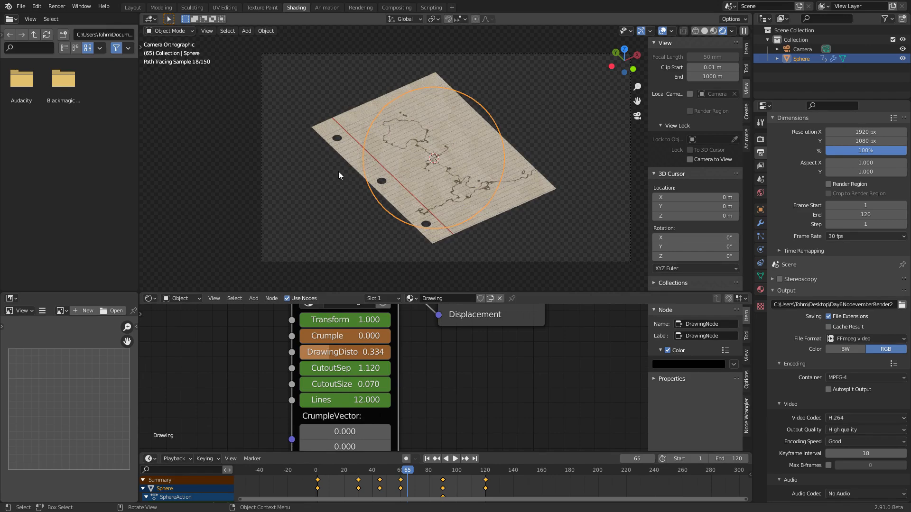
Step: Start a new General file without saving the changes to Drawing
{"action": "key", "text": "ctrl+n"}
{"action": "left_click", "coordinate": [442, 150]}
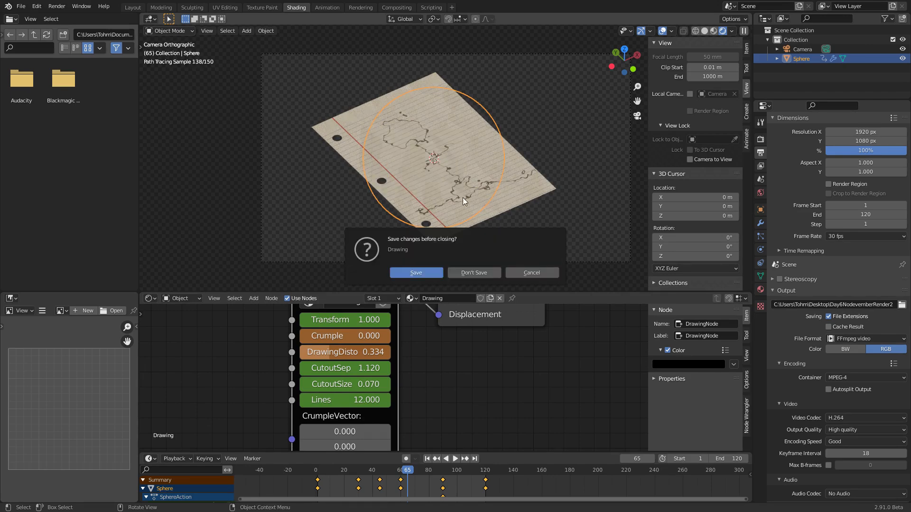
{"action": "left_click", "coordinate": [474, 269]}
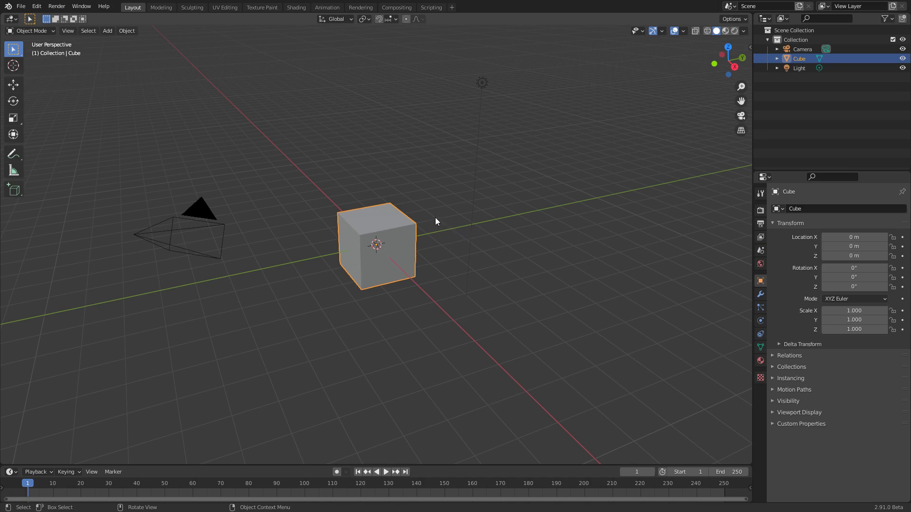
Step: Delete the default light from the scene
{"action": "left_click_drag", "start_coordinate": [428, 143], "coordinate": [510, 76]}
{"action": "key", "text": "x"}
{"action": "left_click", "coordinate": [520, 60]}
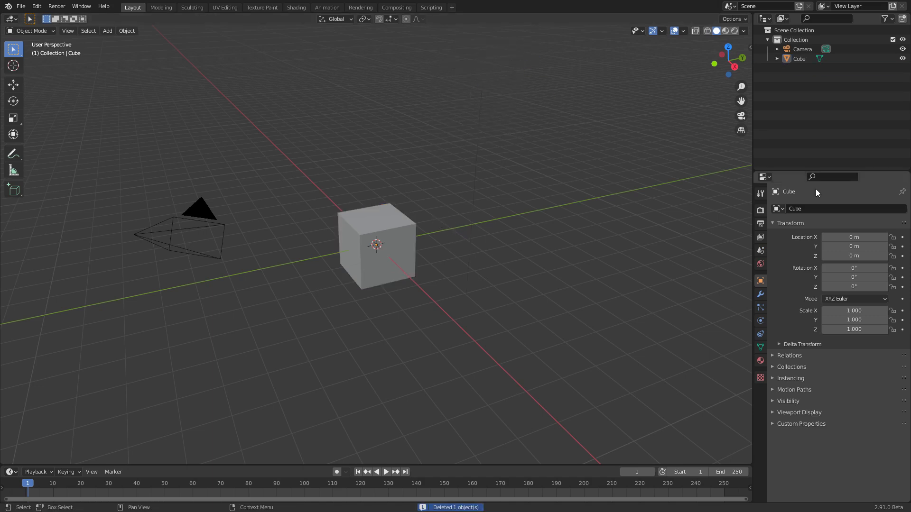
Step: Set the render engine to Cycles with GPU Compute and enable Adaptive Sampling
{"action": "left_click", "coordinate": [761, 210]}
{"action": "left_click", "coordinate": [838, 211]}
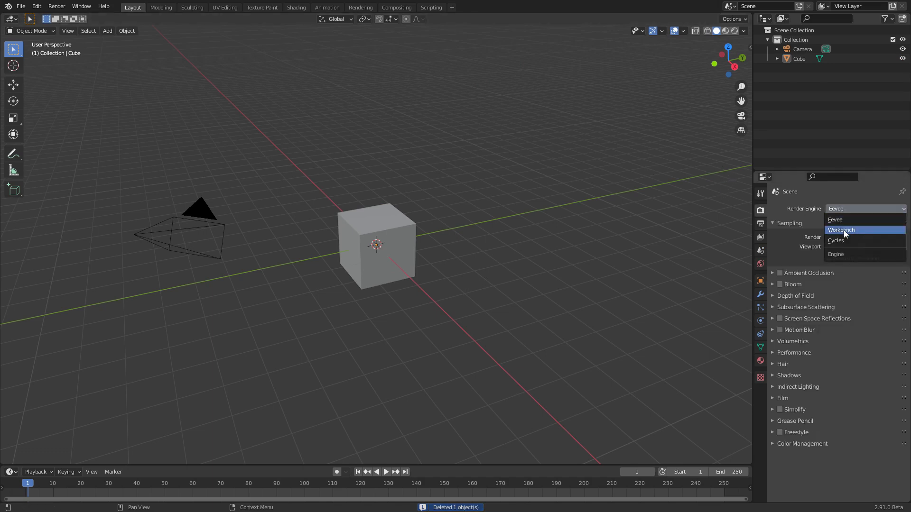
{"action": "left_click", "coordinate": [844, 240]}
{"action": "left_click", "coordinate": [838, 232]}
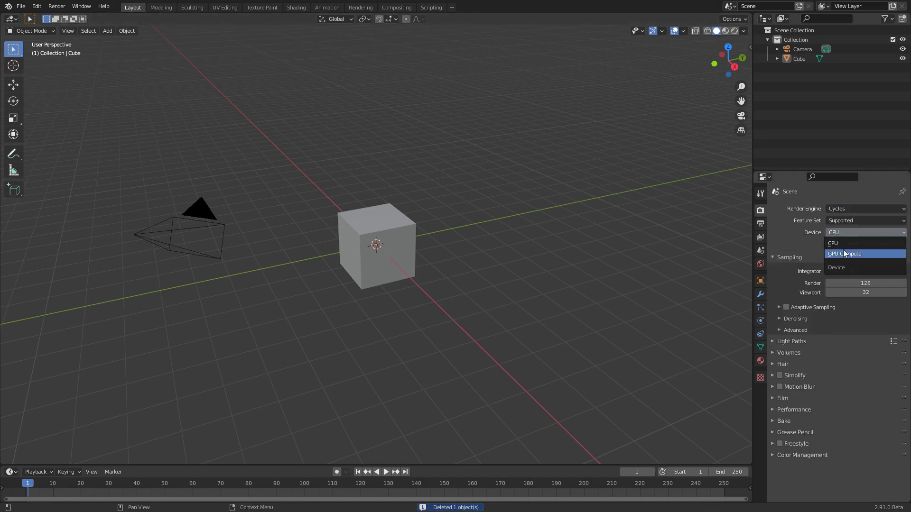
{"action": "left_click", "coordinate": [843, 249]}
{"action": "left_click", "coordinate": [787, 285]}
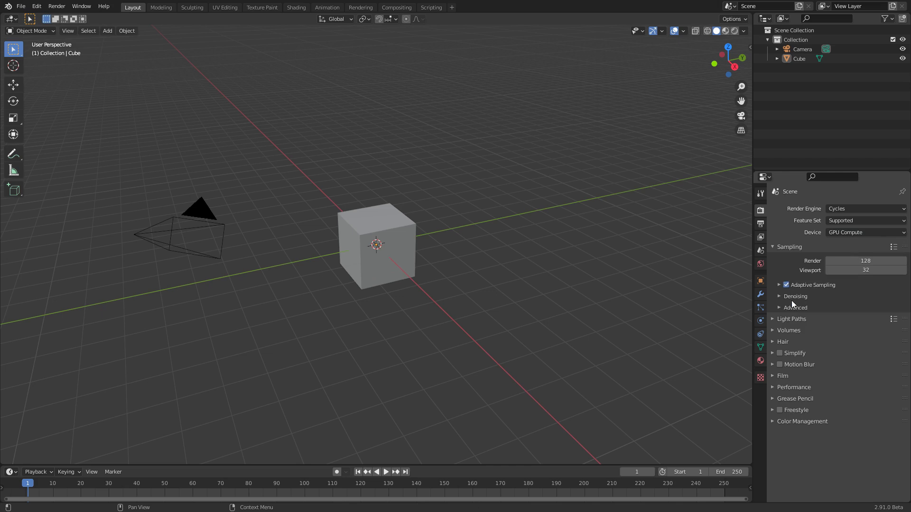
Step: Enable the Transparent film option in the render settings
{"action": "left_click", "coordinate": [783, 375]}
{"action": "scroll", "coordinate": [783, 376], "scroll_direction": "down", "scroll_amount": 1}
{"action": "left_click", "coordinate": [786, 424]}
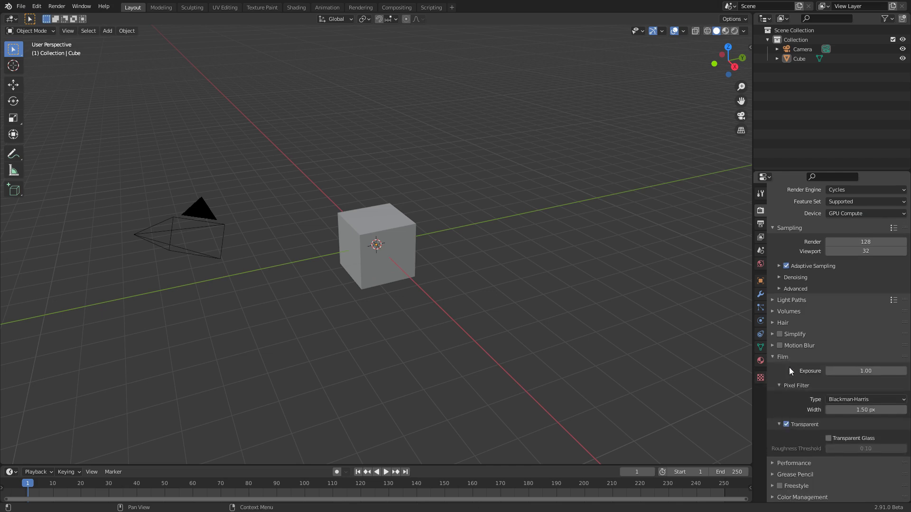
{"action": "left_click", "coordinate": [788, 359]}
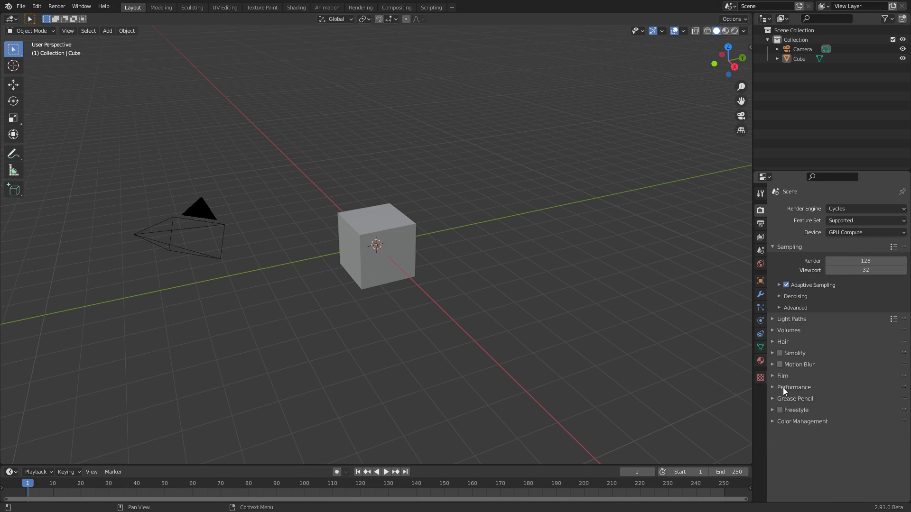
{"action": "scroll", "coordinate": [430, 238], "scroll_direction": "up", "scroll_amount": 3}
Step: Switch to the Shading workspace's World nodes and add an Environment Texture with mapping nodes to the Background node's color
{"action": "left_click", "coordinate": [761, 264]}
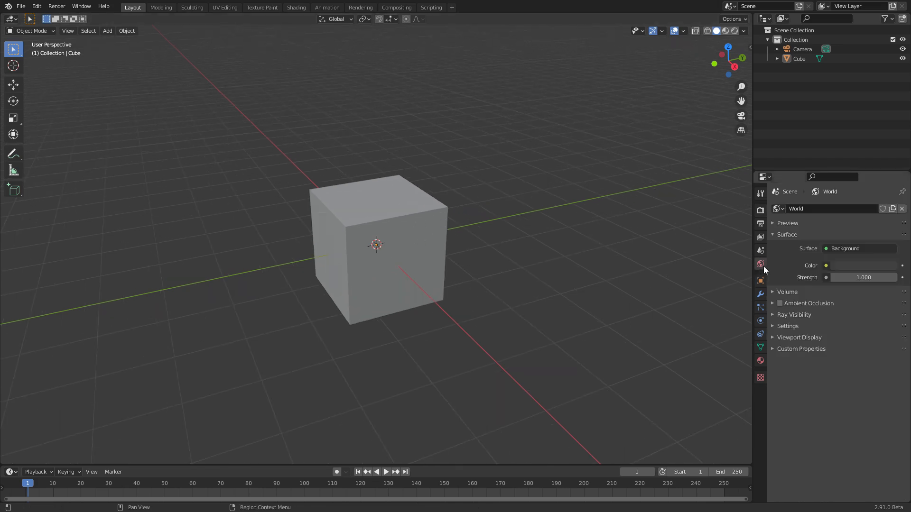
{"action": "left_click", "coordinate": [296, 7]}
{"action": "left_click", "coordinate": [185, 299]}
{"action": "left_click", "coordinate": [185, 318]}
{"action": "left_click_drag", "start_coordinate": [350, 390], "coordinate": [423, 329]}
{"action": "key", "text": "ctrl+t"}
{"action": "key", "text": "g"}
{"action": "left_click", "coordinate": [361, 348]}
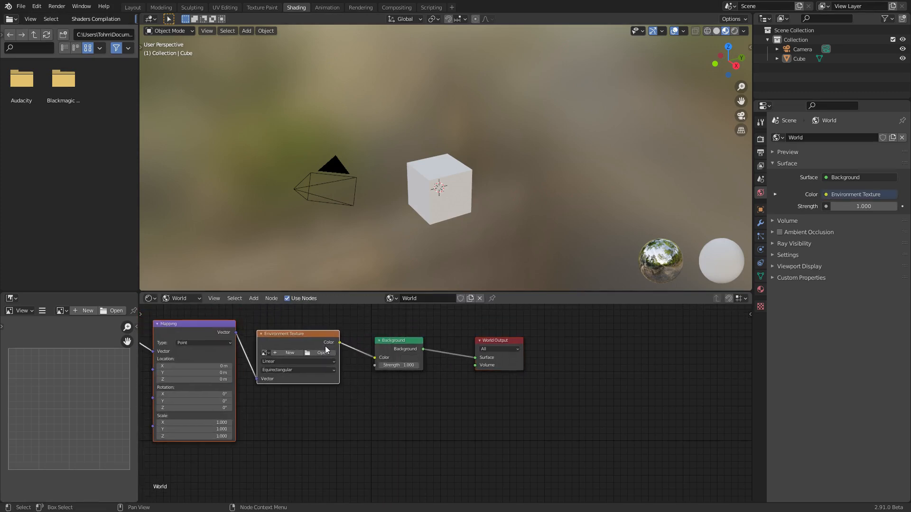
Step: Load ballroom_2k.hdr from the HDRIs folder on the desktop into the Environment Texture node
{"action": "left_click", "coordinate": [325, 353]}
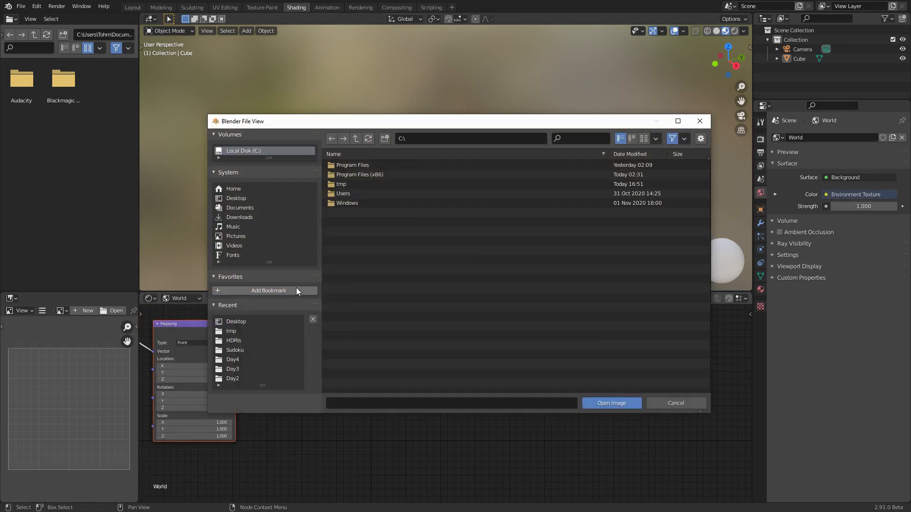
{"action": "left_click", "coordinate": [236, 322]}
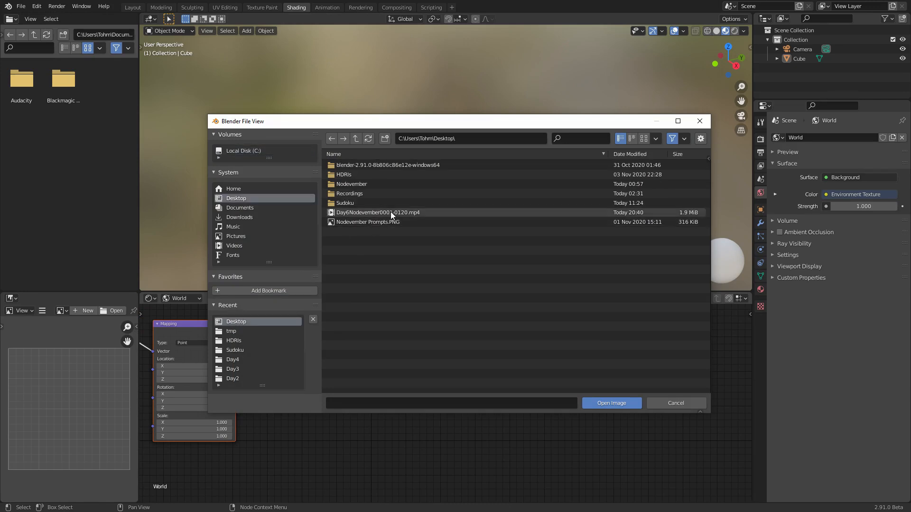
{"action": "left_click", "coordinate": [228, 341]}
{"action": "double_click", "coordinate": [374, 166]}
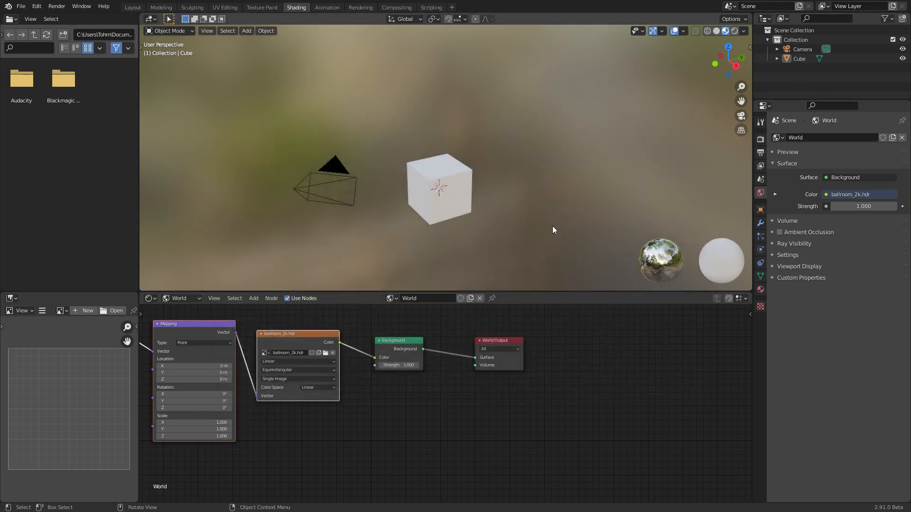
Step: Set the cube material's surface displacement method to Displacement Only
{"action": "left_click", "coordinate": [761, 289]}
{"action": "scroll", "coordinate": [794, 248], "scroll_direction": "down", "scroll_amount": 6}
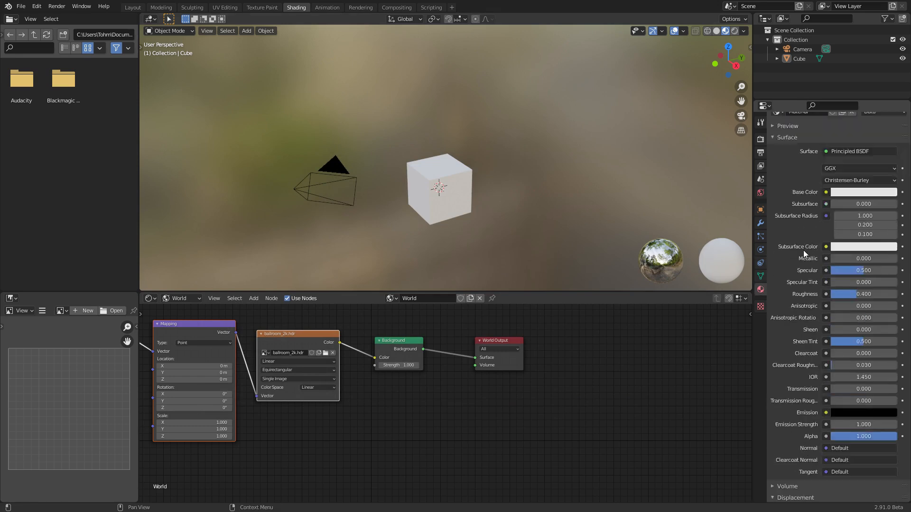
{"action": "left_click", "coordinate": [788, 474]}
{"action": "scroll", "coordinate": [822, 440], "scroll_direction": "down", "scroll_amount": 7}
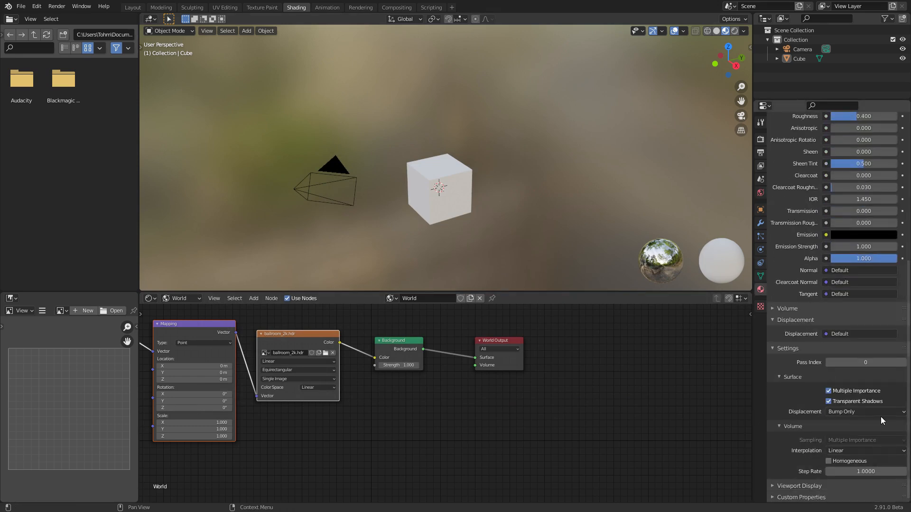
{"action": "left_click", "coordinate": [880, 413]}
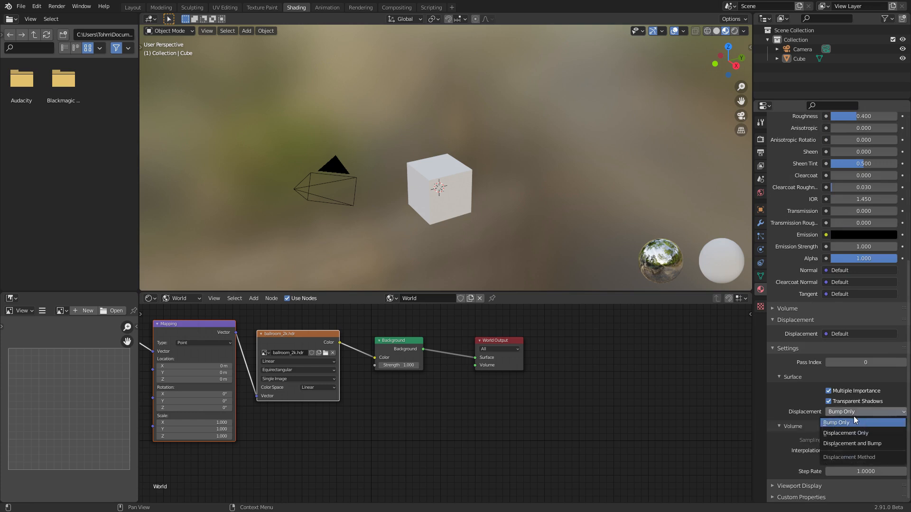
{"action": "left_click", "coordinate": [847, 433]}
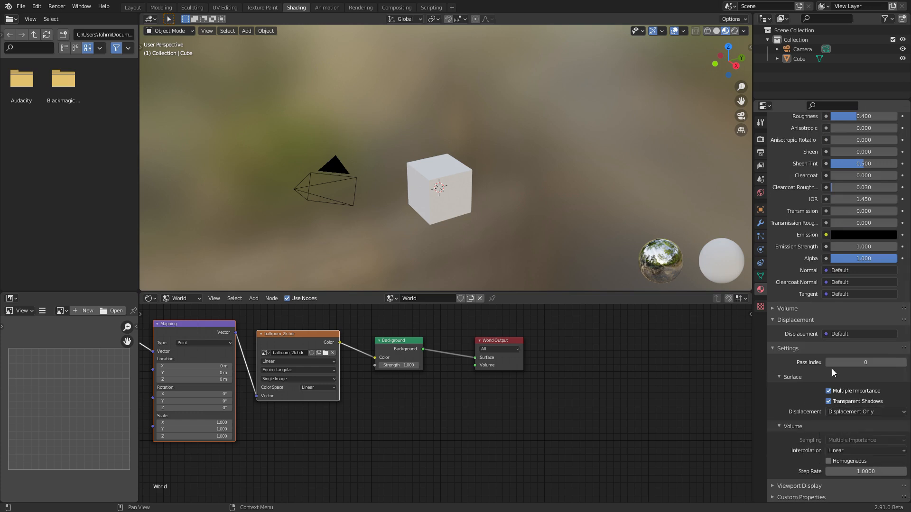
{"action": "left_click", "coordinate": [853, 414]}
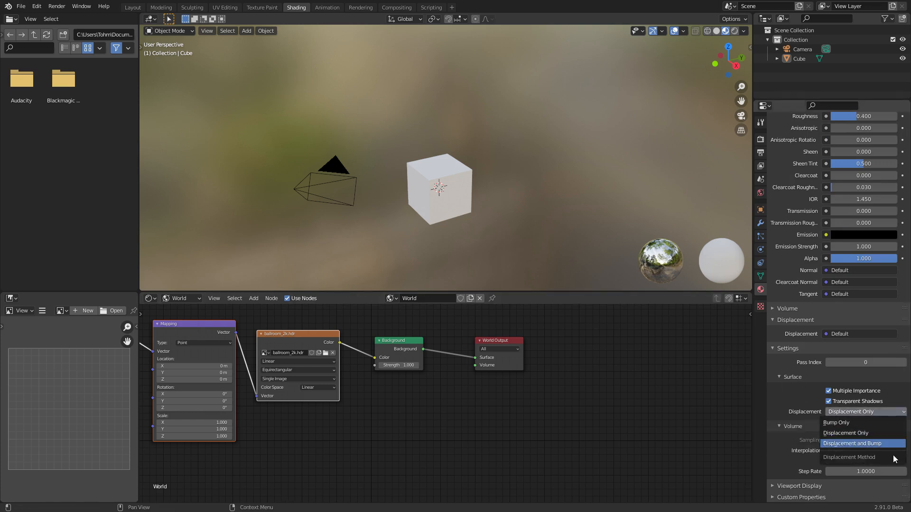
Step: Switch the shader editor from World to Object nodes and display the viewport in Rendered shading
{"action": "left_click", "coordinate": [171, 299]}
{"action": "left_click", "coordinate": [198, 312]}
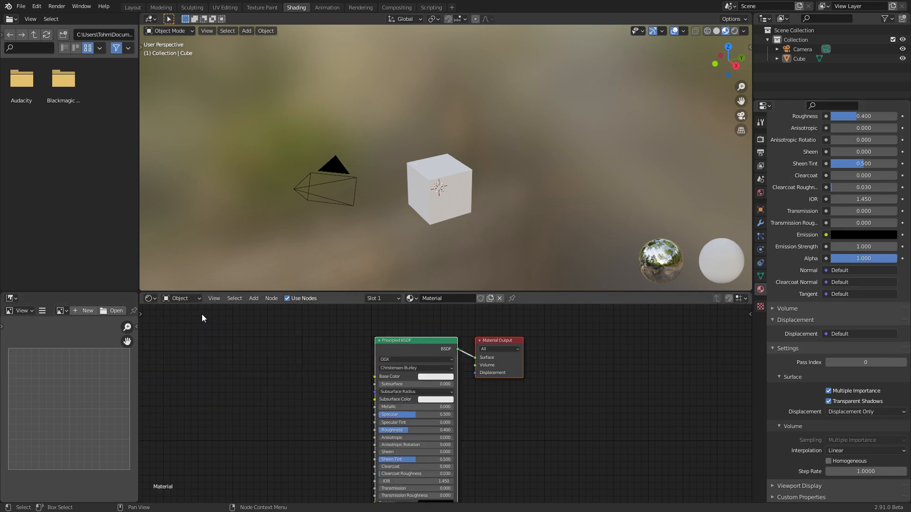
{"action": "left_click", "coordinate": [735, 30]}
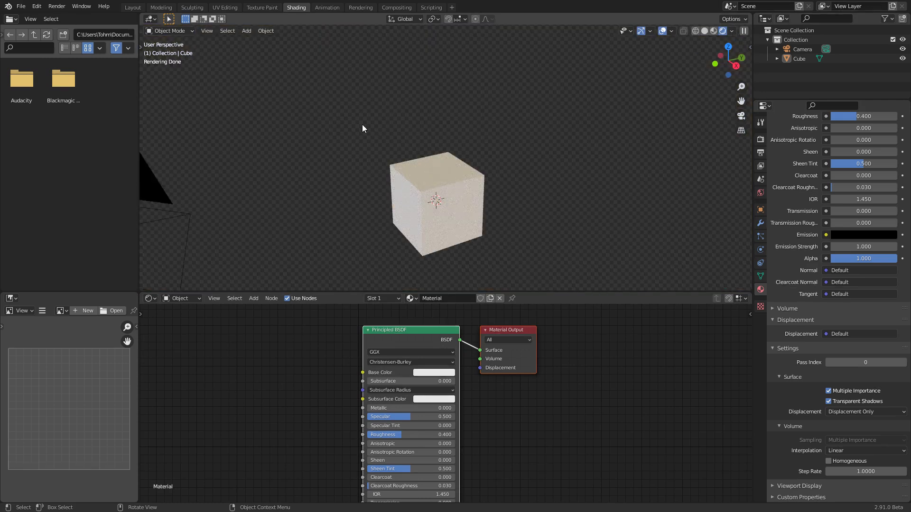
{"action": "middle_click_drag", "start_coordinate": [423, 158], "coordinate": [418, 157]}
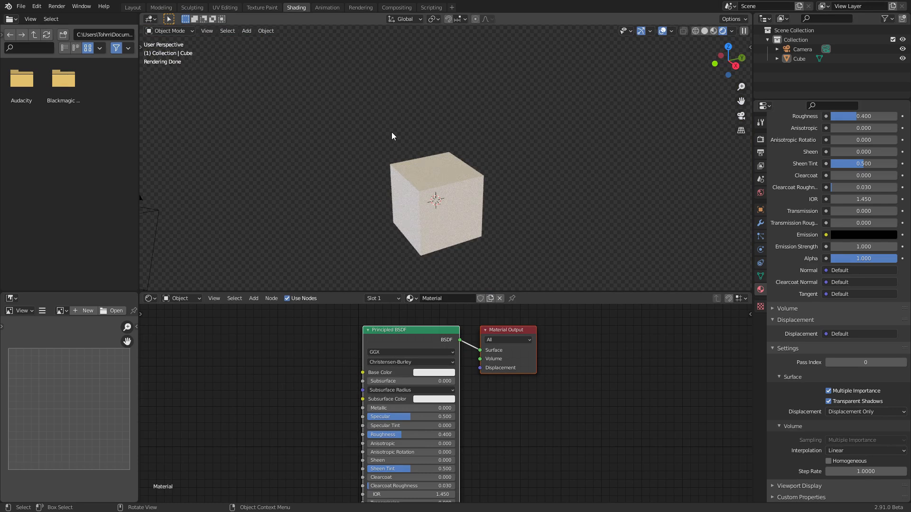
Step: Replace the default cube with a UV sphere
{"action": "left_click", "coordinate": [446, 187]}
{"action": "left_click", "coordinate": [762, 221]}
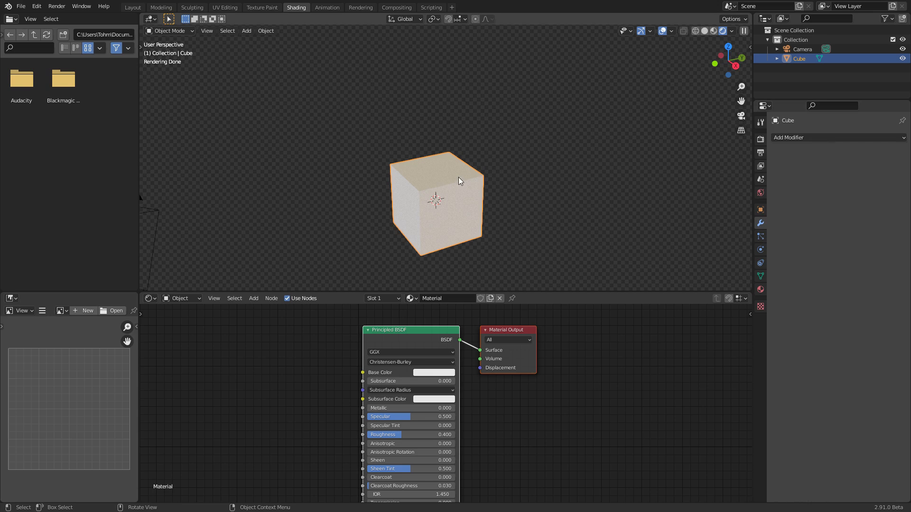
{"action": "key", "text": "Delete"}
{"action": "key", "text": "shift+a"}
{"action": "mouse_move", "coordinate": [420, 146]}
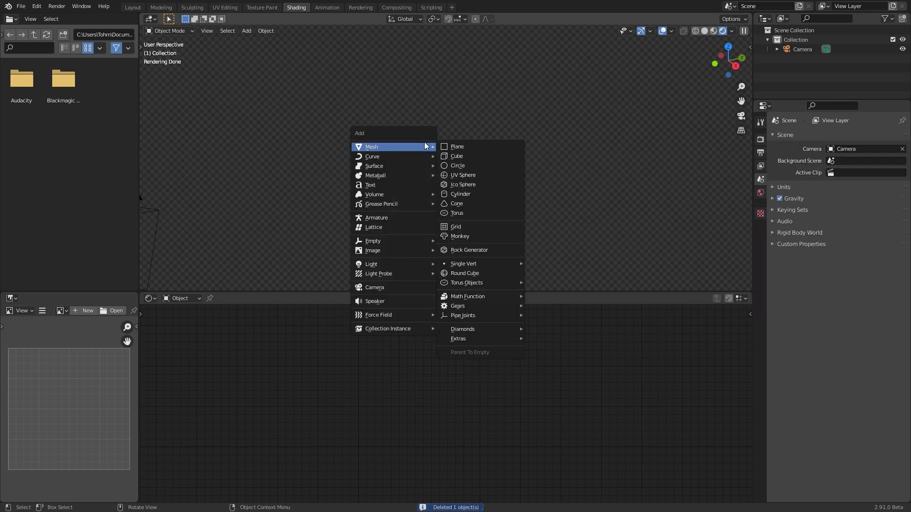
{"action": "left_click", "coordinate": [476, 174]}
{"action": "scroll", "coordinate": [425, 253], "scroll_direction": "up", "scroll_amount": 3}
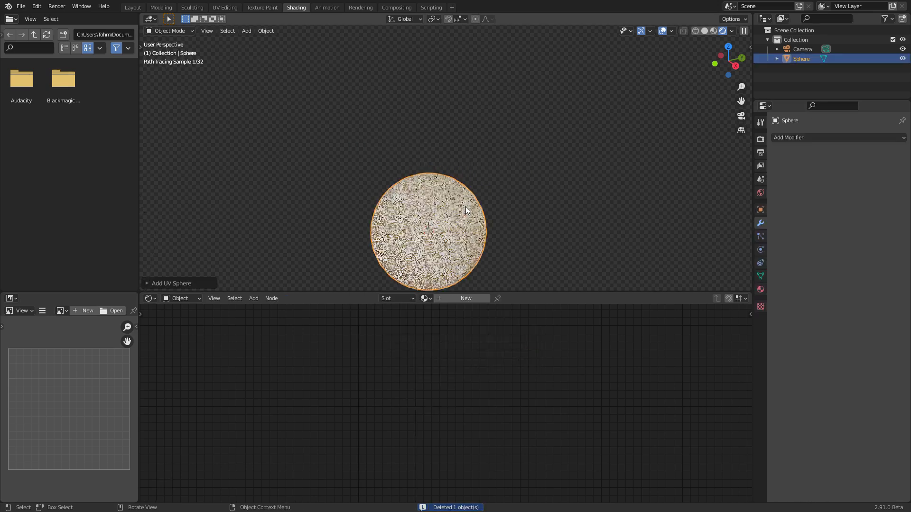
Step: Add a Subdivision Surface modifier to the sphere and set its type to Simple
{"action": "left_click", "coordinate": [809, 138]}
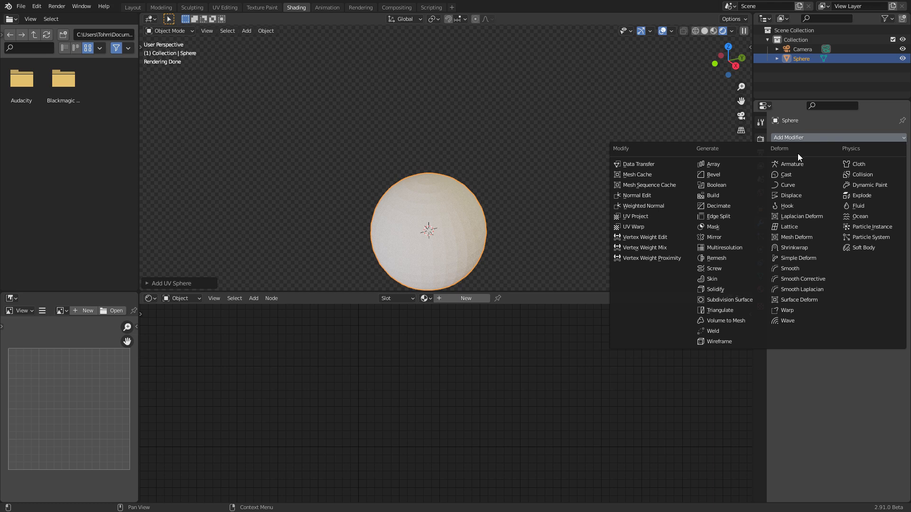
{"action": "left_click", "coordinate": [740, 301]}
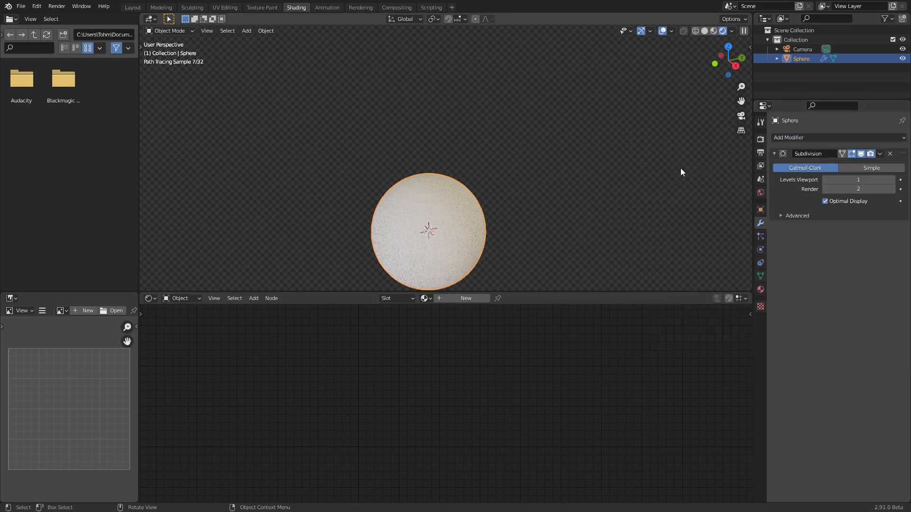
{"action": "left_click", "coordinate": [875, 168]}
{"action": "scroll", "coordinate": [466, 171], "scroll_direction": "down", "scroll_amount": 1}
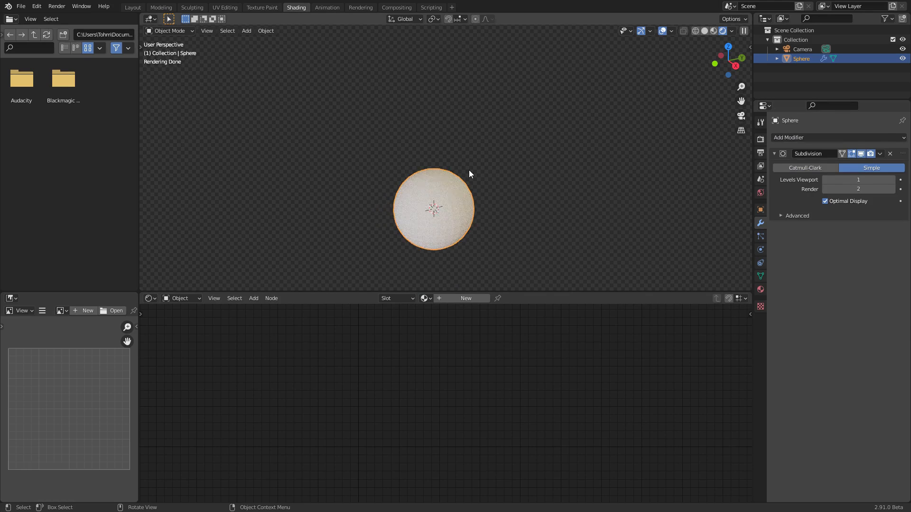
Step: Create a new material on the sphere and set its displacement method to Displacement Only
{"action": "left_click", "coordinate": [456, 301]}
{"action": "left_click", "coordinate": [760, 290]}
{"action": "scroll", "coordinate": [802, 389], "scroll_direction": "down", "scroll_amount": 10}
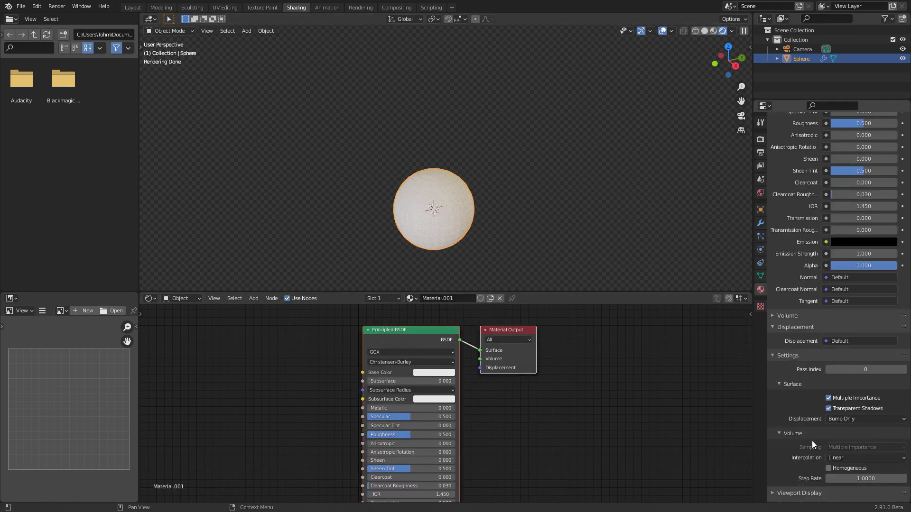
{"action": "left_click", "coordinate": [852, 422]}
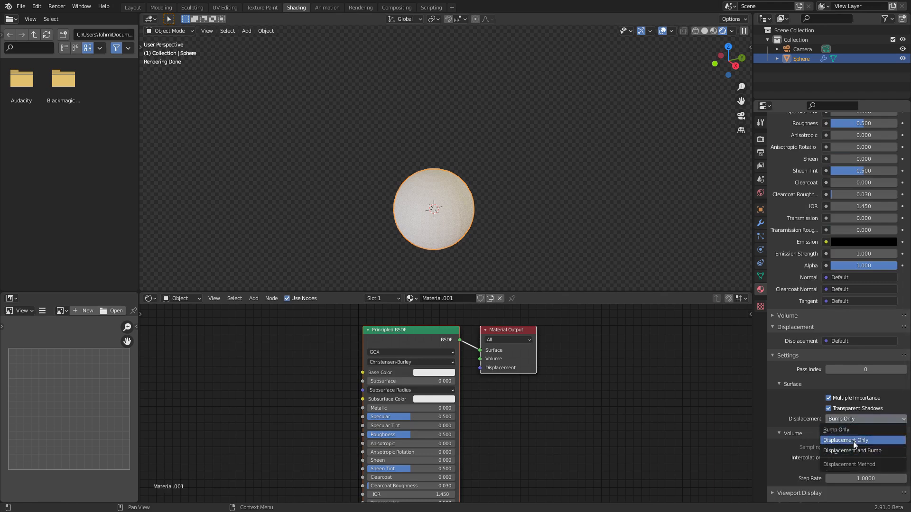
{"action": "left_click", "coordinate": [853, 441]}
{"action": "left_click_drag", "start_coordinate": [421, 332], "coordinate": [234, 320]}
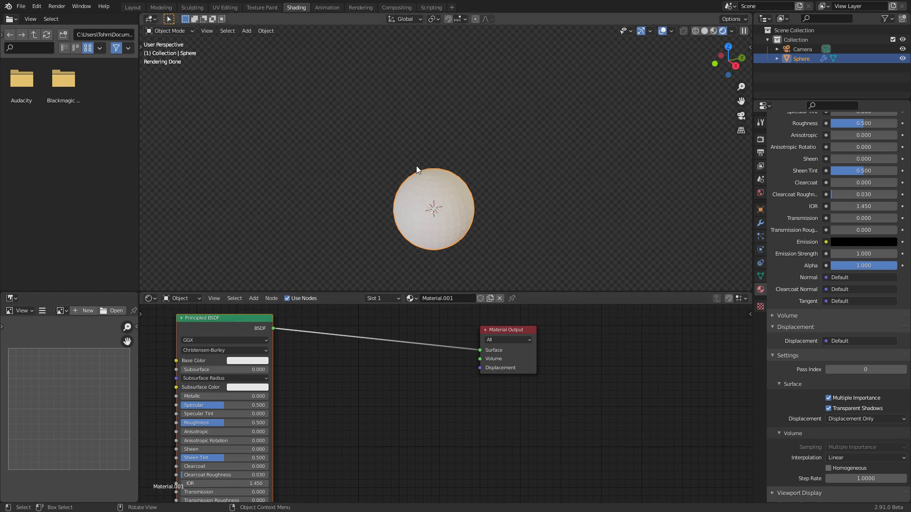
Step: Turn on the floor grid and the X, Y and Z axes in the viewport overlays
{"action": "left_click", "coordinate": [671, 31]}
{"action": "left_click", "coordinate": [703, 76]}
{"action": "left_click", "coordinate": [714, 77]}
{"action": "left_click", "coordinate": [726, 76]}
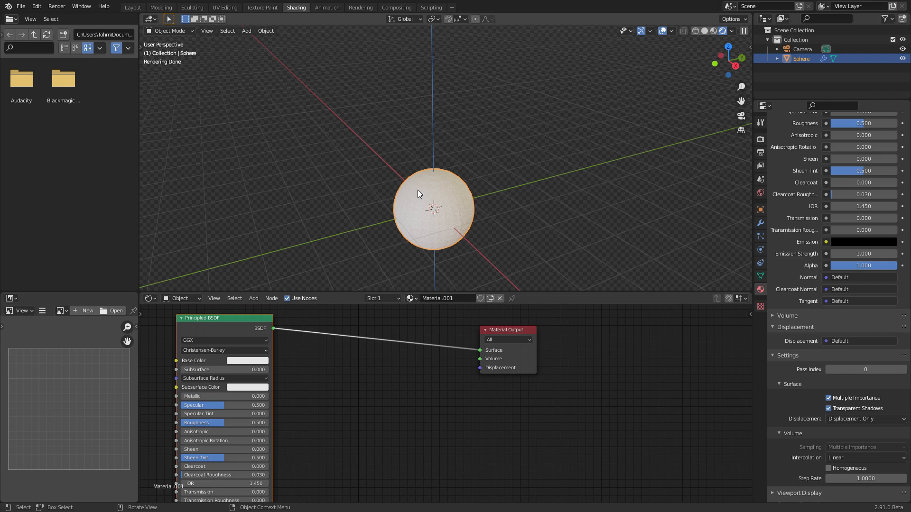
{"action": "middle_click_drag", "start_coordinate": [418, 190], "coordinate": [423, 198]}
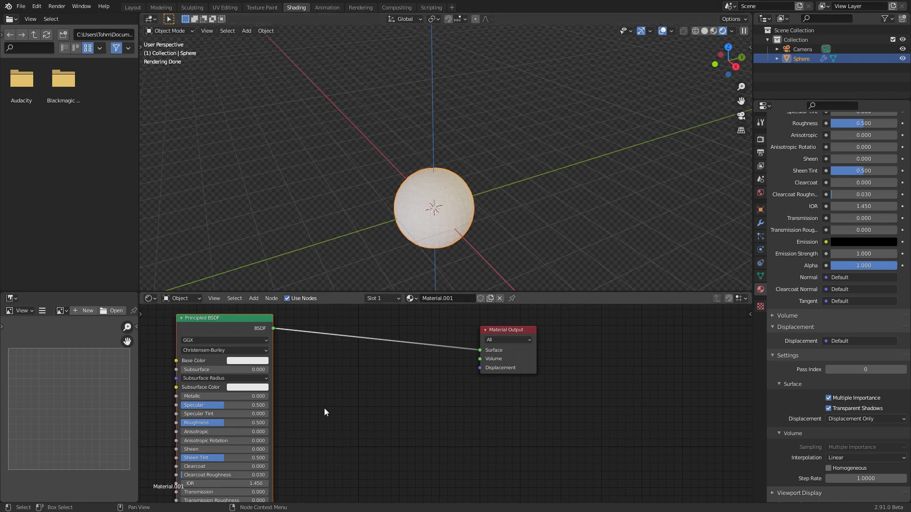
Step: Hide the Principled BSDF node's unused sockets and place the node just above Material Output
{"action": "middle_click_drag", "start_coordinate": [289, 373], "coordinate": [340, 371]}
{"action": "key", "text": "ctrl+h"}
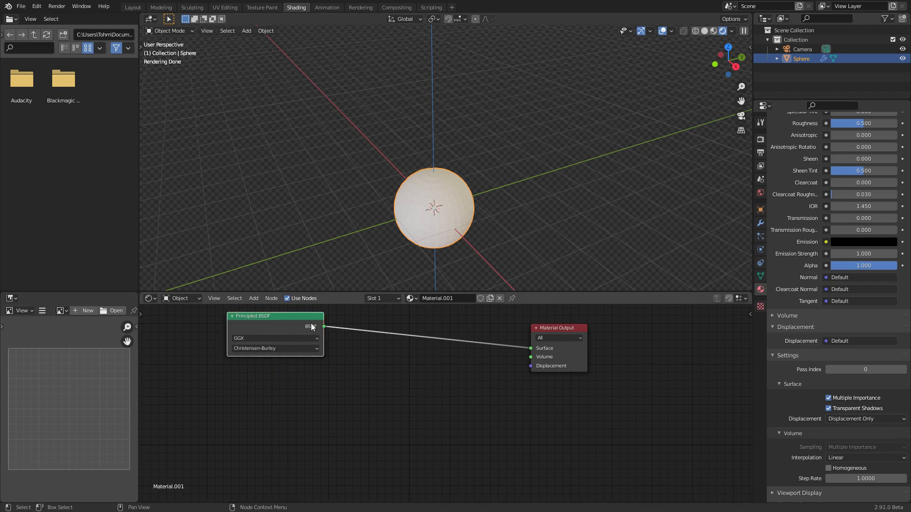
{"action": "key", "text": "g"}
{"action": "left_click", "coordinate": [602, 357]}
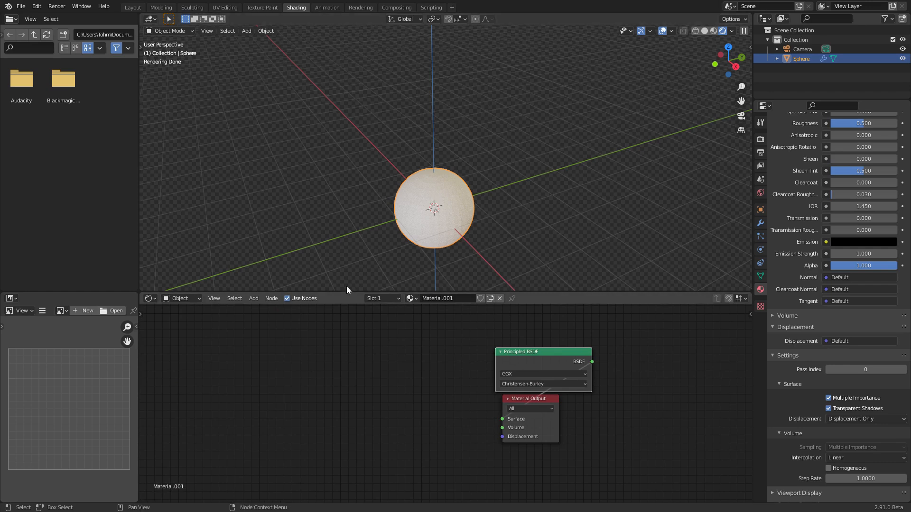
{"action": "scroll", "coordinate": [427, 375], "scroll_direction": "up", "scroll_amount": 3}
{"action": "key", "text": "shift+a"}
{"action": "left_click", "coordinate": [342, 356]}
{"action": "type", "text": "tex"}
{"action": "left_click", "coordinate": [374, 379]}
{"action": "left_click", "coordinate": [268, 373]}
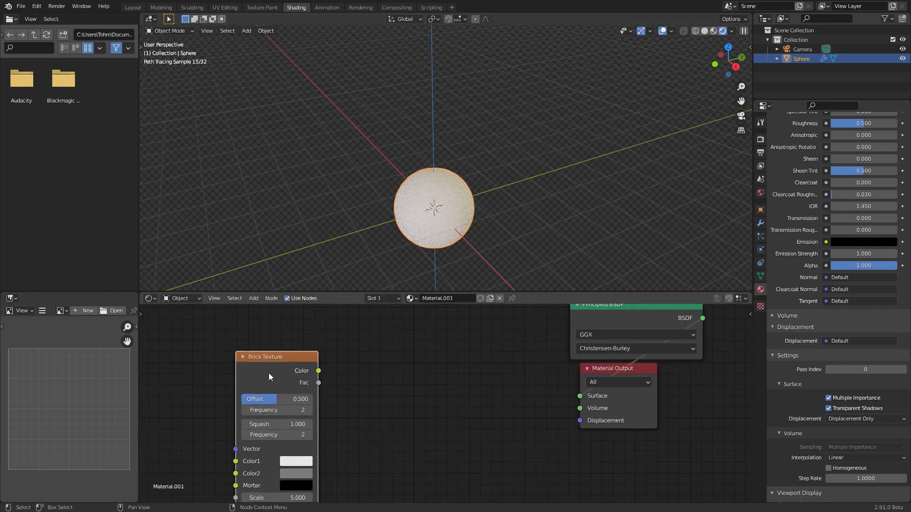
{"action": "key", "text": "x"}
Step: Add a Texture Coordinate node to the far left of the material's node tree
{"action": "key", "text": "shift+a"}
{"action": "left_click", "coordinate": [284, 346]}
{"action": "type", "text": "tex"}
{"action": "left_click", "coordinate": [303, 361]}
{"action": "left_click", "coordinate": [200, 331]}
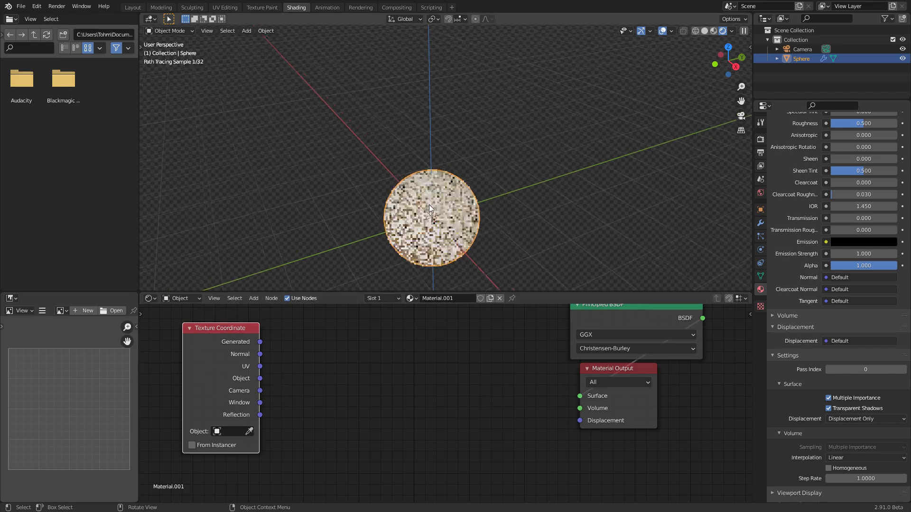
Step: Add a Vector Math node and connect the Texture Coordinate's Generated output to its first vector input
{"action": "middle_click_drag", "start_coordinate": [307, 374], "coordinate": [310, 393]}
{"action": "key", "text": "shift+a"}
{"action": "left_click", "coordinate": [335, 332]}
{"action": "type", "text": "vect"}
{"action": "key", "text": "Down"}
{"action": "key", "text": "Down"}
{"action": "key", "text": "Down"}
{"action": "key", "text": "Down"}
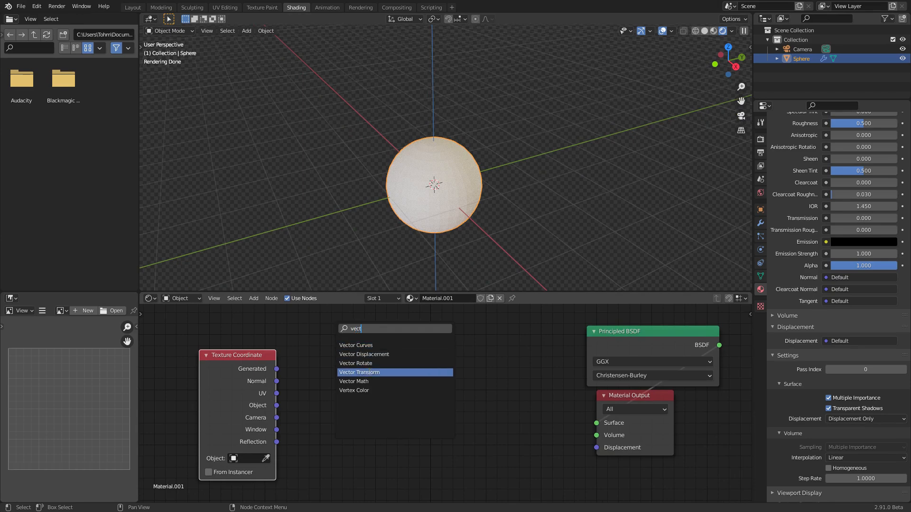
{"action": "key", "text": "Return"}
{"action": "left_click", "coordinate": [317, 334]}
{"action": "left_click_drag", "start_coordinate": [266, 369], "coordinate": [312, 397]}
{"action": "left_click_drag", "start_coordinate": [325, 346], "coordinate": [274, 327]}
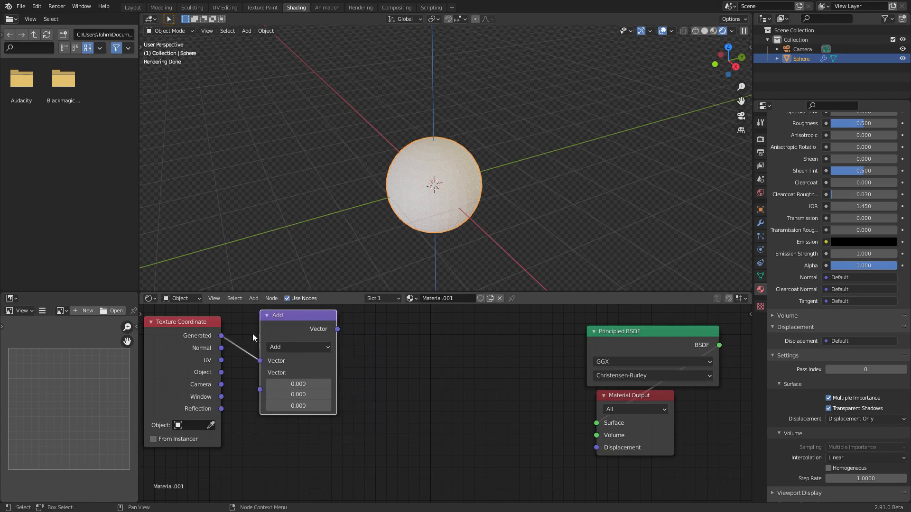
Step: Set all three components of the Add node's second vector to -0.5
{"action": "left_click", "coordinate": [297, 384]}
{"action": "type", "text": "-0.5"}
{"action": "key", "text": "Return"}
Step: Duplicate the Add node as a Scale operation with a scale of 2, fed by the Add node's output
{"action": "key", "text": "shift+d"}
{"action": "left_click", "coordinate": [361, 326]}
{"action": "left_click", "coordinate": [380, 346]}
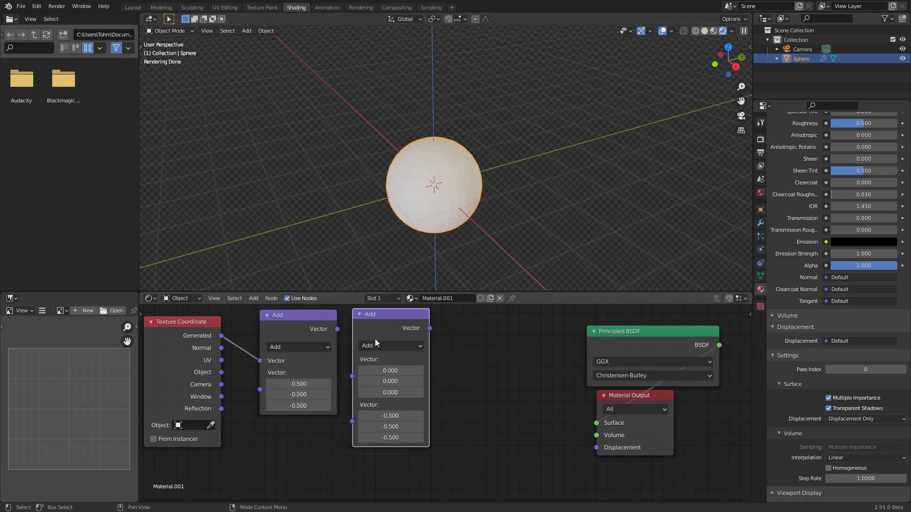
{"action": "left_click", "coordinate": [375, 342]}
{"action": "left_click", "coordinate": [377, 210]}
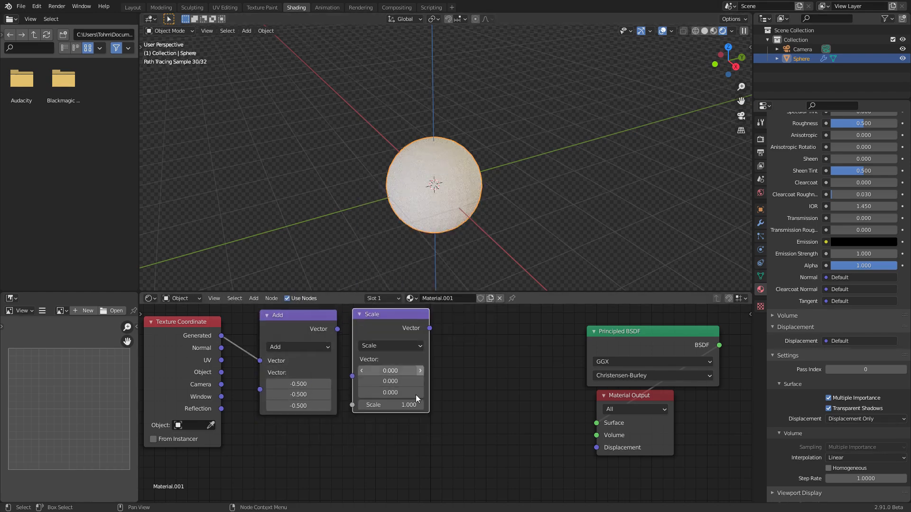
{"action": "left_click", "coordinate": [391, 404]}
{"action": "type", "text": "2"}
{"action": "key", "text": "Return"}
{"action": "left_click_drag", "start_coordinate": [337, 329], "coordinate": [352, 376]}
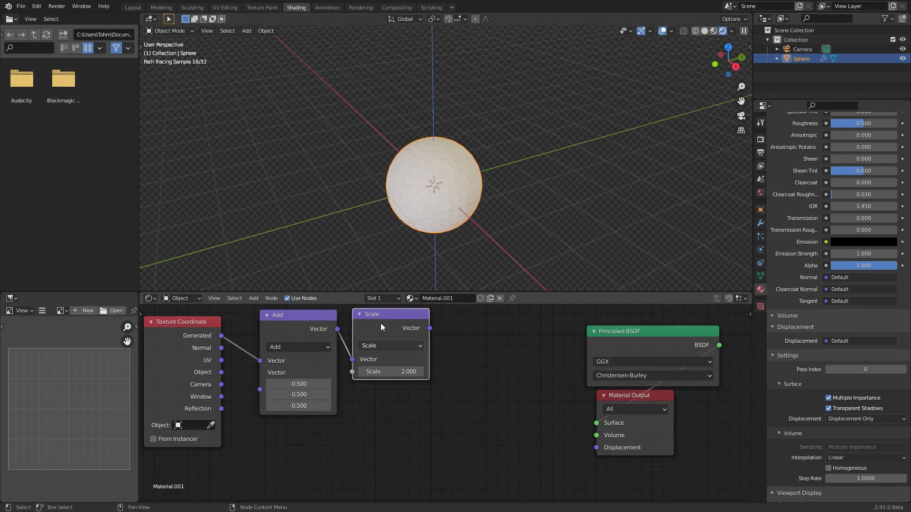
Step: Preview the Scale node's result on the sphere against the Texture Coordinate's Object output
{"action": "middle_click_drag", "start_coordinate": [397, 320], "coordinate": [479, 325]}
{"action": "left_click", "coordinate": [479, 323], "text": "ctrl+shift"}
{"action": "scroll", "coordinate": [439, 166], "scroll_direction": "up", "scroll_amount": 4}
{"action": "middle_click_drag", "start_coordinate": [431, 174], "coordinate": [397, 207]}
{"action": "left_click", "coordinate": [263, 344], "text": "ctrl+shift"}
{"action": "left_click", "coordinate": [263, 343], "text": "ctrl+shift"}
{"action": "left_click", "coordinate": [263, 344], "text": "ctrl+shift"}
{"action": "left_click", "coordinate": [264, 345], "text": "ctrl+shift"}
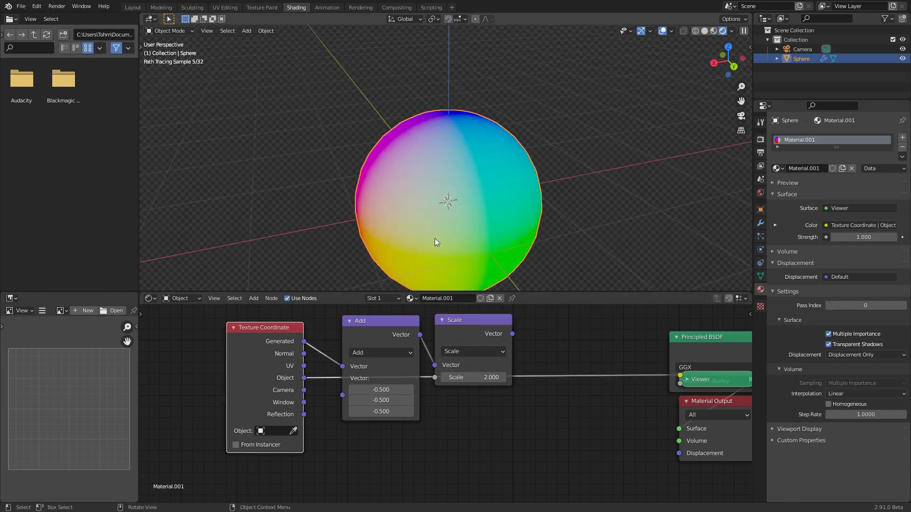
Step: Compare the Scale, Generated and Add outputs on the sphere, leaving the Scale output in the viewer
{"action": "left_click", "coordinate": [473, 334], "text": "ctrl+shift"}
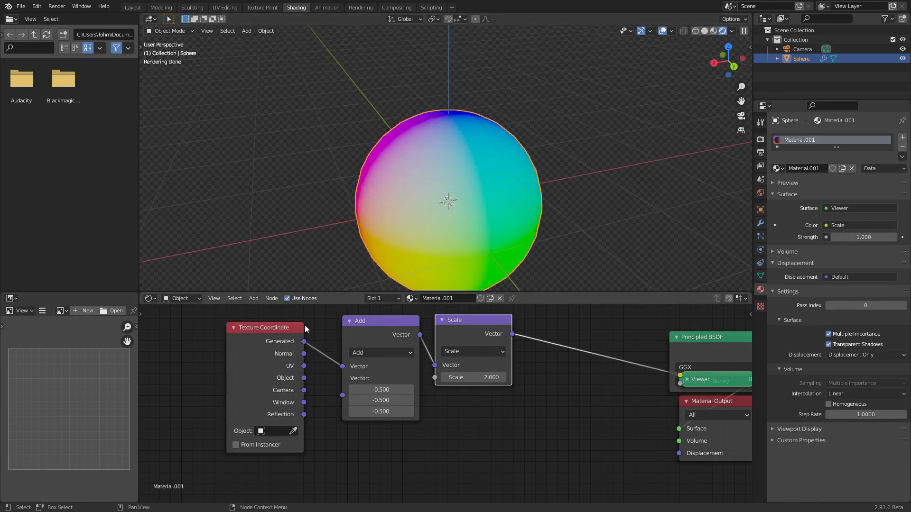
{"action": "left_click", "coordinate": [290, 334], "text": "ctrl+shift"}
{"action": "middle_click_drag", "start_coordinate": [377, 180], "coordinate": [386, 164]}
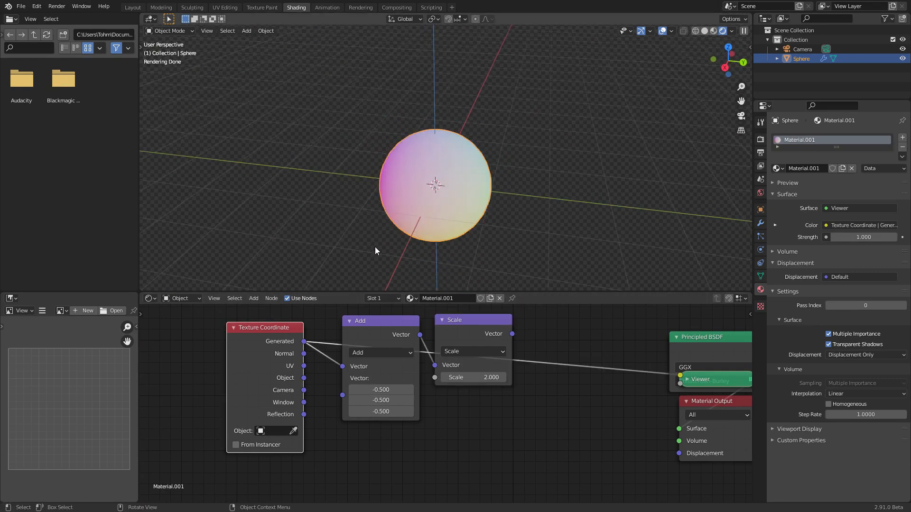
{"action": "mouse_move", "coordinate": [426, 222]}
{"action": "middle_mouse_down"}
{"action": "mouse_move", "coordinate": [460, 201]}
{"action": "mouse_move", "coordinate": [390, 202]}
{"action": "mouse_move", "coordinate": [428, 226]}
{"action": "middle_mouse_up"}
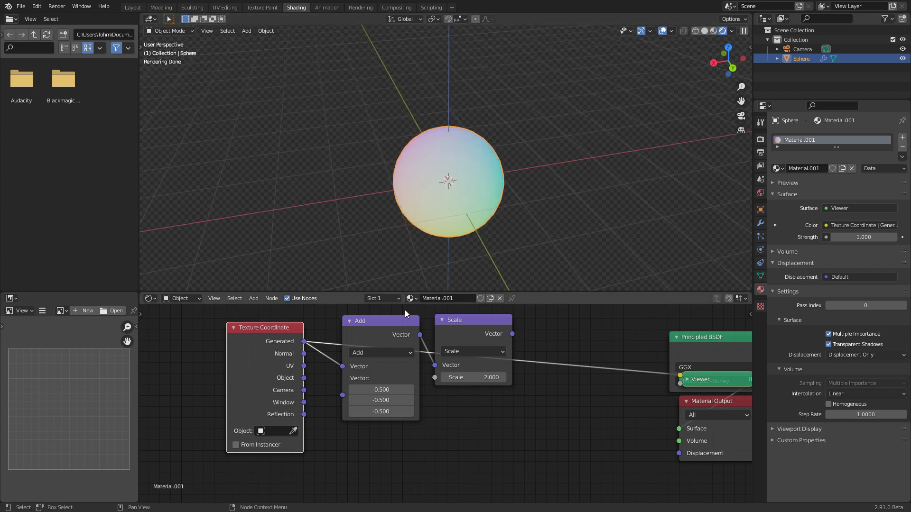
{"action": "left_click", "coordinate": [397, 329], "text": "ctrl+shift"}
{"action": "middle_click_drag", "start_coordinate": [451, 152], "coordinate": [466, 193]}
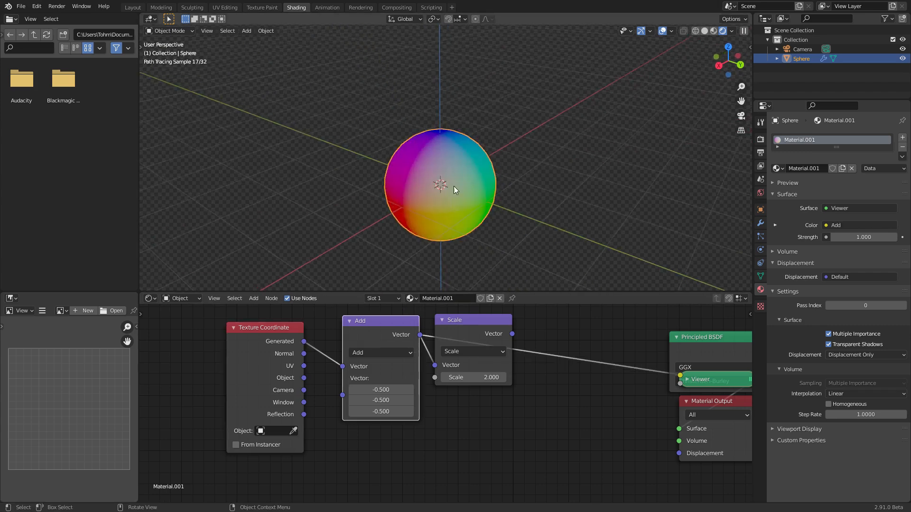
{"action": "left_click", "coordinate": [472, 320], "text": "ctrl+shift"}
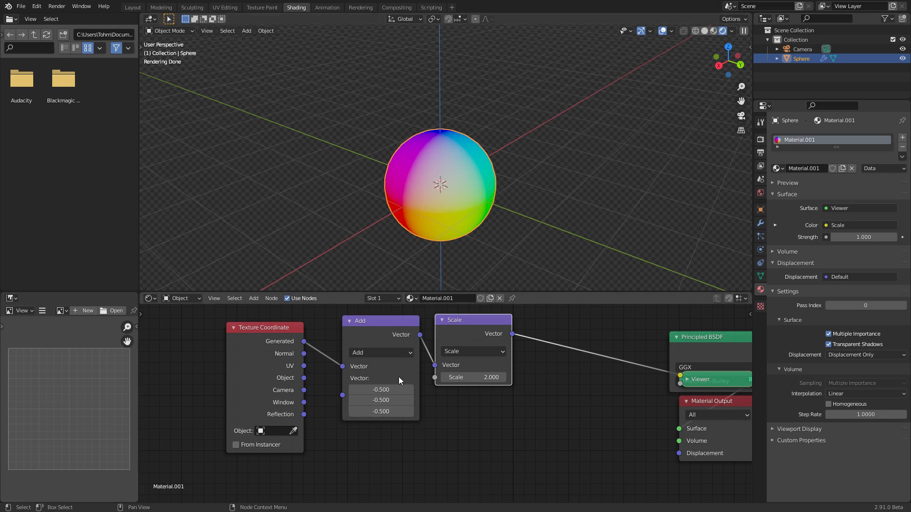
Step: Collapse the Texture Coordinate, Add and Scale nodes and stack them in a compact column
{"action": "left_click", "coordinate": [349, 321]}
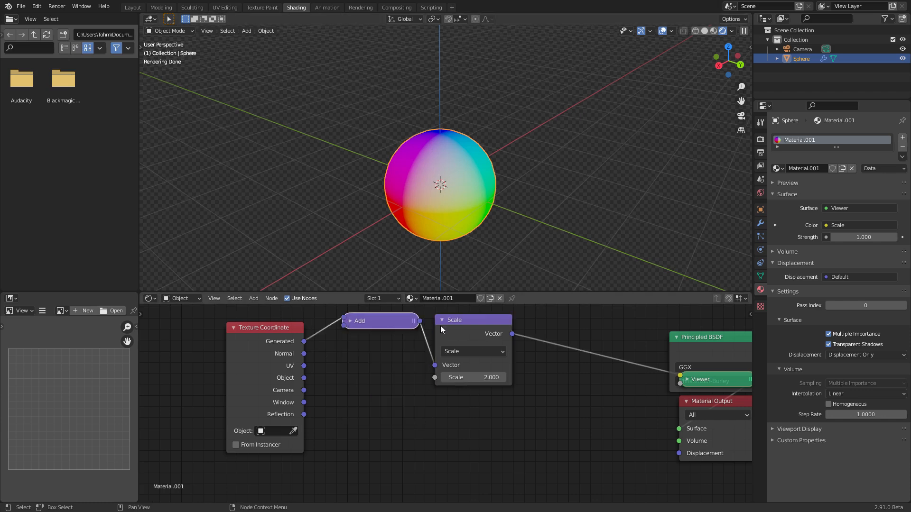
{"action": "left_click", "coordinate": [442, 320]}
{"action": "left_click", "coordinate": [234, 328]}
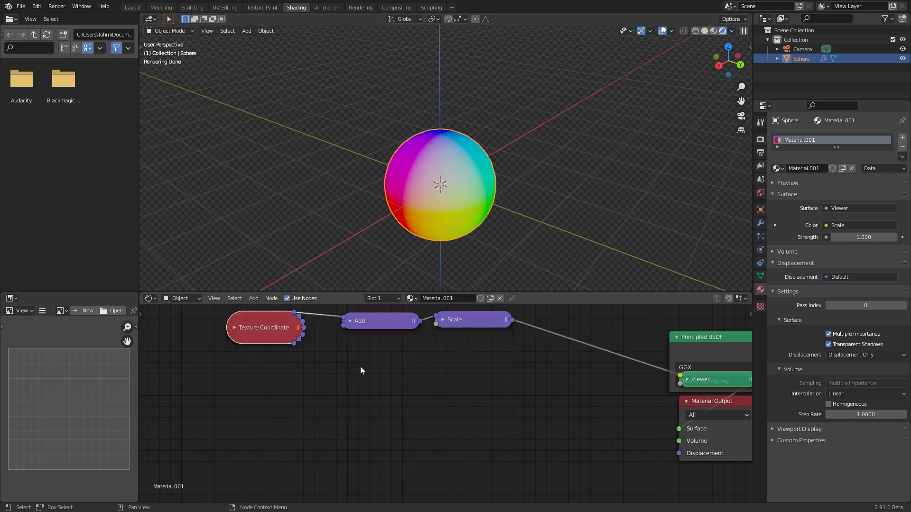
{"action": "left_click_drag", "start_coordinate": [383, 321], "coordinate": [271, 357]}
{"action": "left_click_drag", "start_coordinate": [433, 394], "coordinate": [500, 324]}
{"action": "key", "text": "g"}
{"action": "left_click", "coordinate": [279, 373]}
Step: Move the stacked coordinate nodes below the Material Output and preview the Principled BSDF on the sphere
{"action": "scroll", "coordinate": [297, 383], "scroll_direction": "down", "scroll_amount": 5}
{"action": "left_click_drag", "start_coordinate": [339, 427], "coordinate": [287, 335]}
{"action": "key", "text": "g"}
{"action": "left_click", "coordinate": [675, 475]}
{"action": "middle_click_drag", "start_coordinate": [573, 423], "coordinate": [517, 381]}
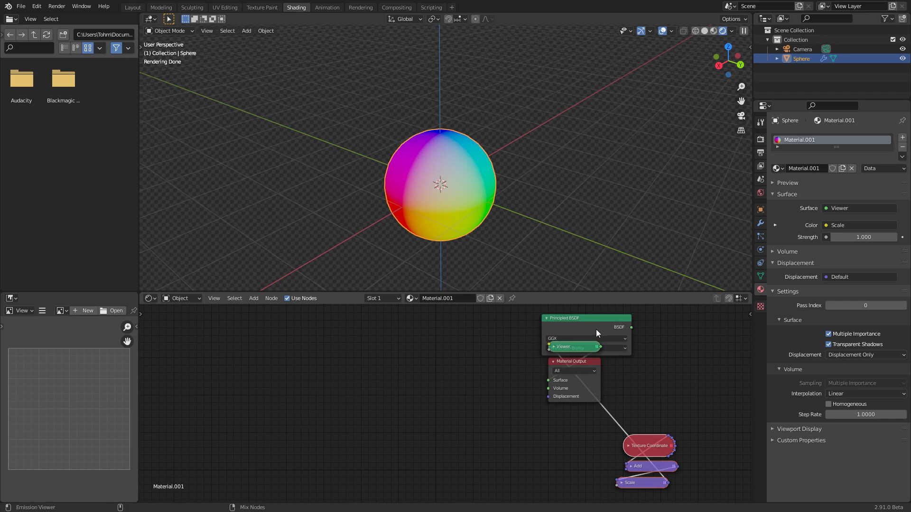
{"action": "left_click", "coordinate": [596, 329], "text": "ctrl+shift"}
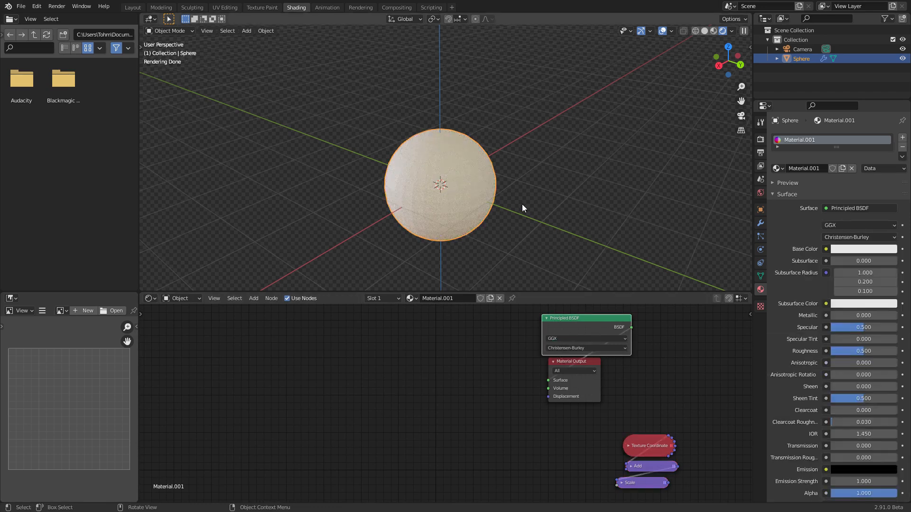
Step: Add a second Texture Coordinate node and connect its UV output to the Material Output's Displacement
{"action": "scroll", "coordinate": [446, 375], "scroll_direction": "up", "scroll_amount": 2}
{"action": "key", "text": "shift+a"}
{"action": "left_click", "coordinate": [334, 350]}
{"action": "type", "text": "tex"}
{"action": "key", "text": "Return"}
{"action": "left_click", "coordinate": [208, 370]}
{"action": "middle_click_drag", "start_coordinate": [299, 383], "coordinate": [318, 313]}
{"action": "middle_click_drag", "start_coordinate": [359, 350], "coordinate": [380, 429]}
{"action": "left_click_drag", "start_coordinate": [286, 383], "coordinate": [561, 431]}
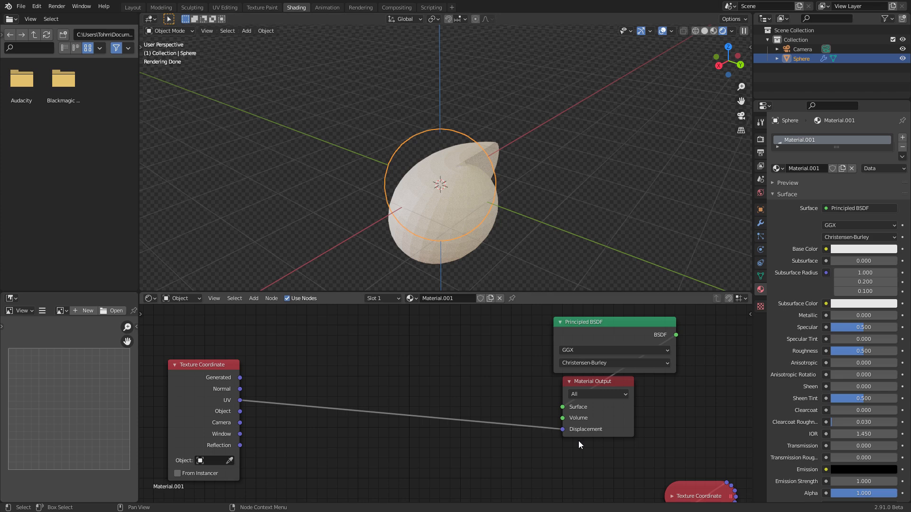
Step: Preview the collapsed Texture Coordinate's Generated output, then the Scale output, on the displaced sphere
{"action": "middle_click_drag", "start_coordinate": [722, 453], "coordinate": [623, 409]}
{"action": "left_click", "coordinate": [622, 409], "text": "ctrl+shift"}
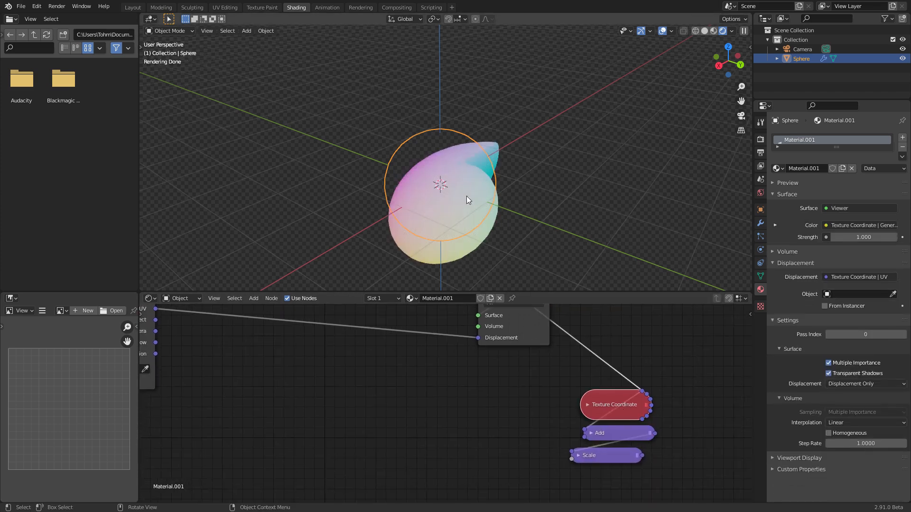
{"action": "left_click", "coordinate": [602, 455], "text": "ctrl+shift"}
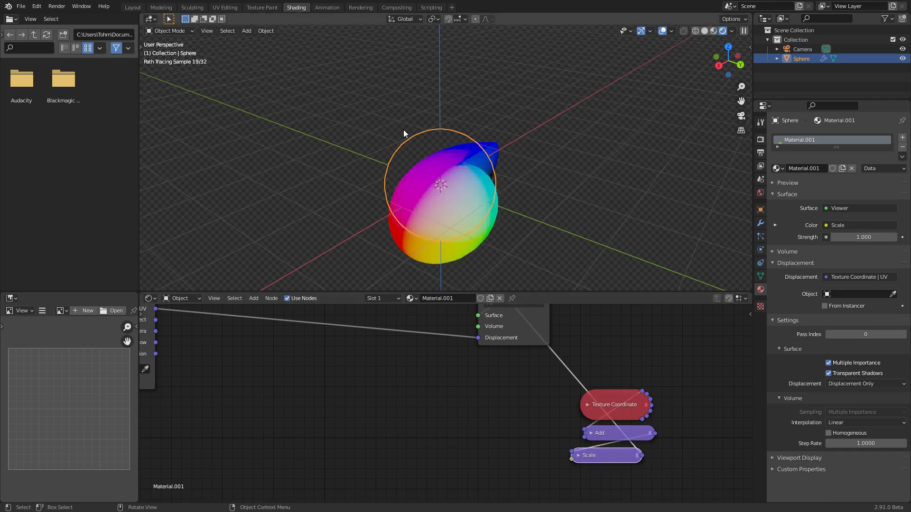
{"action": "middle_click_drag", "start_coordinate": [464, 354], "coordinate": [541, 426]}
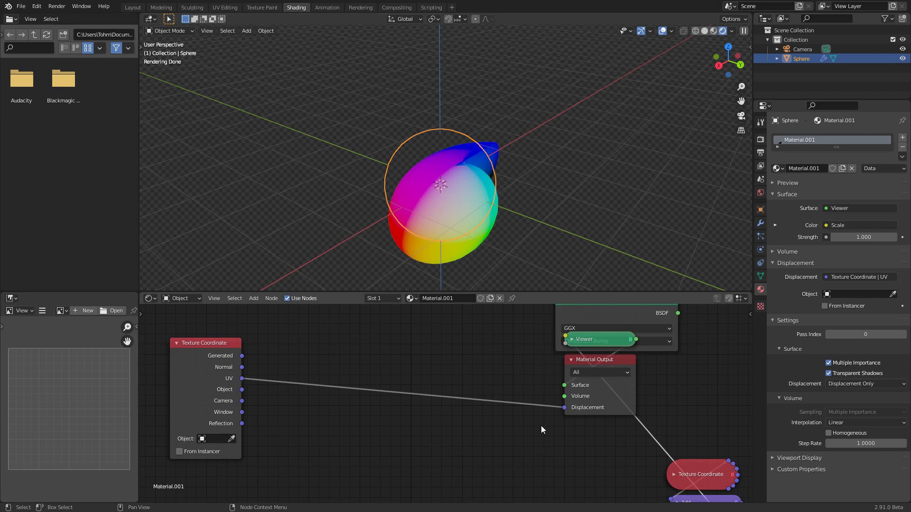
Step: Insert a Vector Math node between the UV output and the Displacement input, and set it to Subtract
{"action": "scroll", "coordinate": [575, 415], "scroll_direction": "down", "scroll_amount": 2}
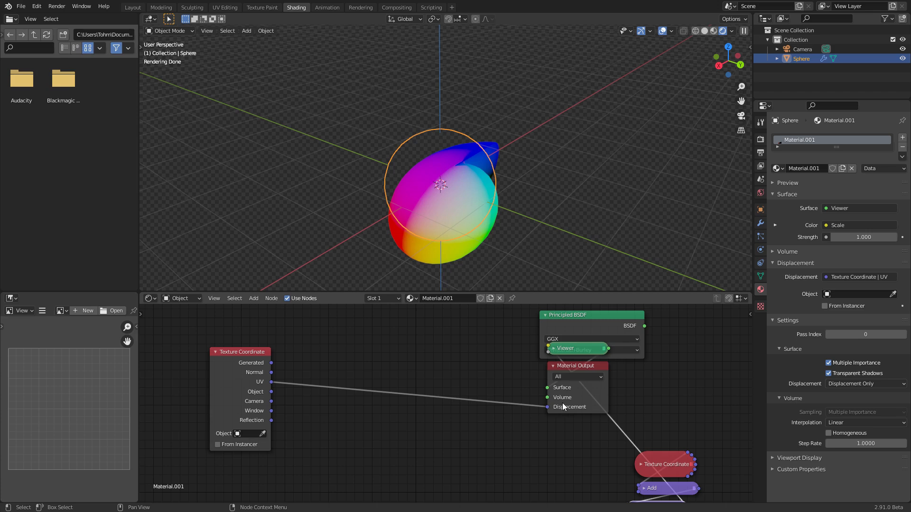
{"action": "scroll", "coordinate": [514, 405], "scroll_direction": "down", "scroll_amount": 2}
{"action": "key", "text": "shift+a"}
{"action": "left_click", "coordinate": [395, 358]}
{"action": "type", "text": "vect"}
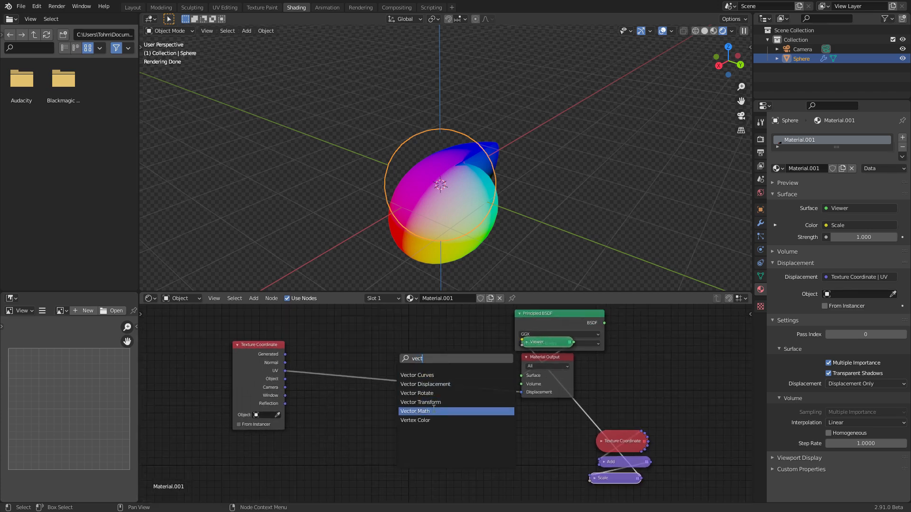
{"action": "left_click", "coordinate": [434, 411]}
{"action": "left_click", "coordinate": [431, 408]}
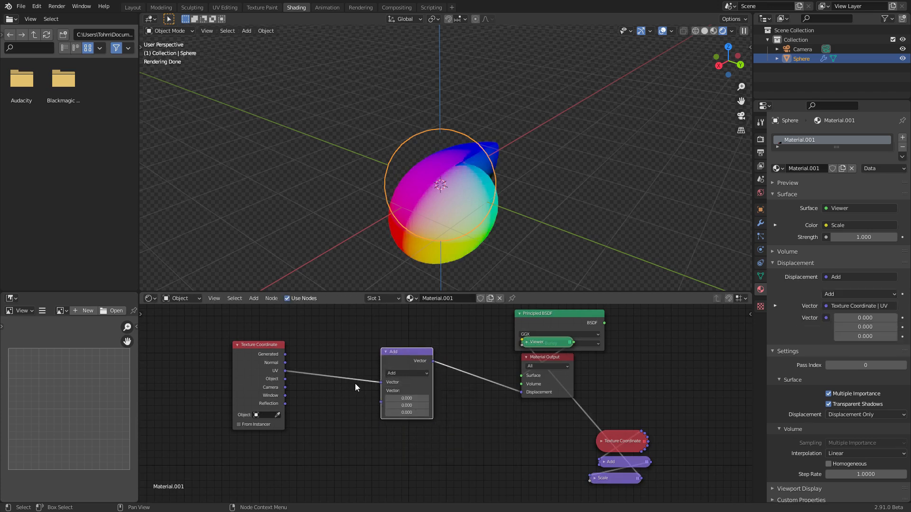
{"action": "scroll", "coordinate": [229, 353], "scroll_direction": "up", "scroll_amount": 1}
{"action": "left_click", "coordinate": [403, 369]}
{"action": "left_click", "coordinate": [404, 387]}
Step: Connect the Scale node's output to the Subtract node's second vector and inspect the displaced mesh from several angles
{"action": "middle_click_drag", "start_coordinate": [660, 502], "coordinate": [590, 458]}
{"action": "left_click_drag", "start_coordinate": [604, 449], "coordinate": [306, 348]}
{"action": "scroll", "coordinate": [375, 189], "scroll_direction": "up", "scroll_amount": 4}
{"action": "scroll", "coordinate": [426, 212], "scroll_direction": "down", "scroll_amount": 3}
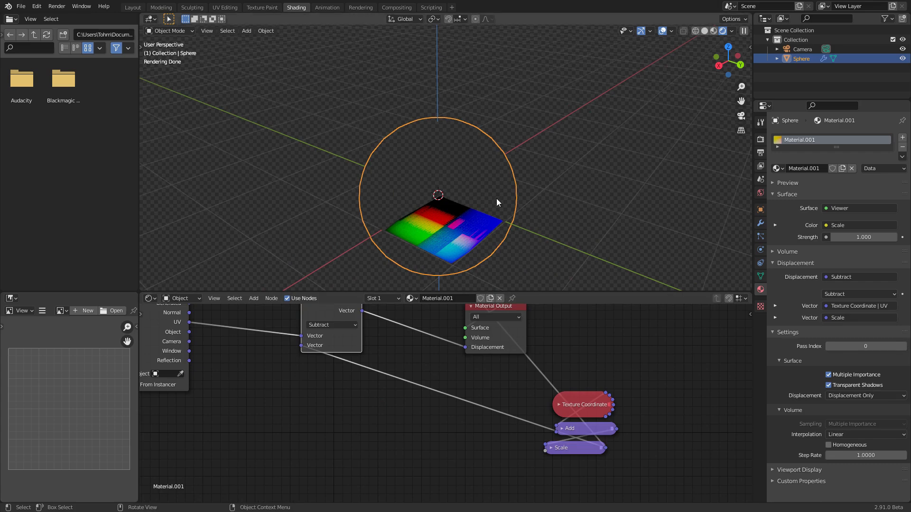
{"action": "middle_click_drag", "start_coordinate": [459, 203], "coordinate": [601, 129]}
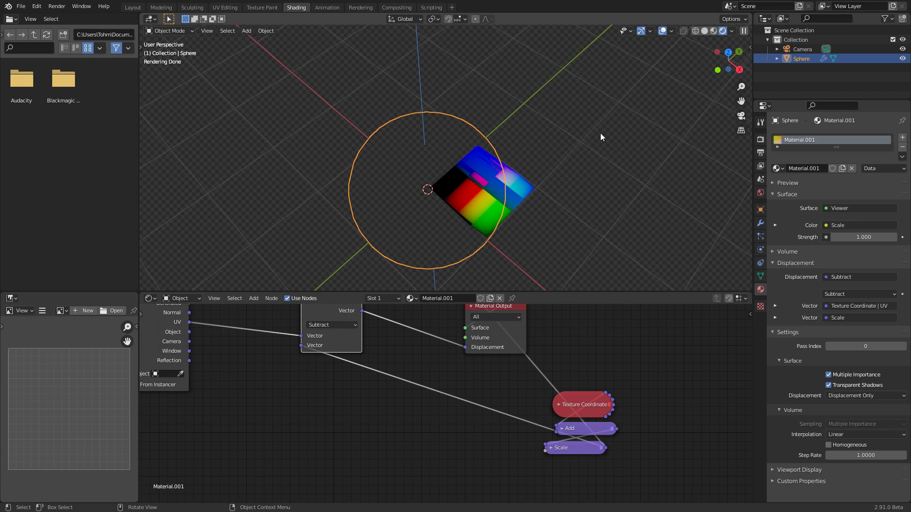
{"action": "scroll", "coordinate": [481, 205], "scroll_direction": "up", "scroll_amount": 3}
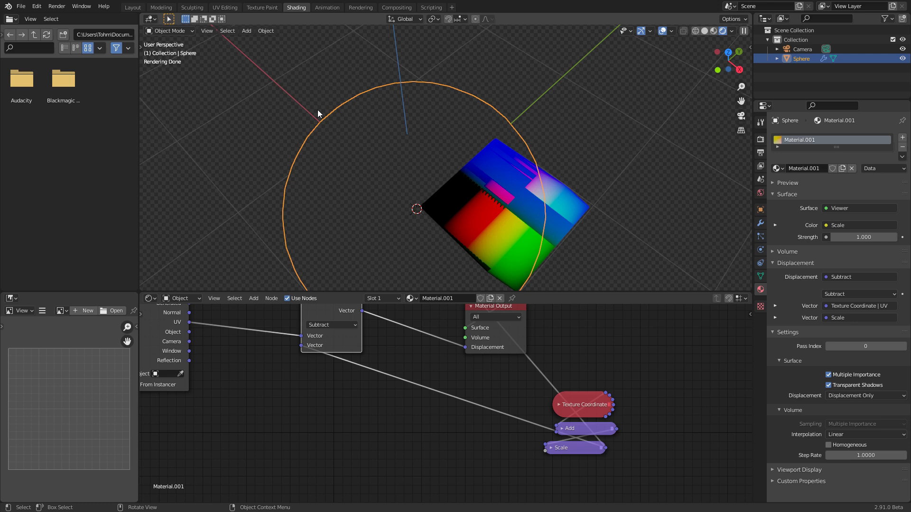
{"action": "mouse_move", "coordinate": [425, 169]}
{"action": "middle_mouse_down"}
{"action": "mouse_move", "coordinate": [439, 157]}
{"action": "mouse_move", "coordinate": [458, 182]}
{"action": "mouse_move", "coordinate": [553, 200]}
{"action": "middle_mouse_up"}
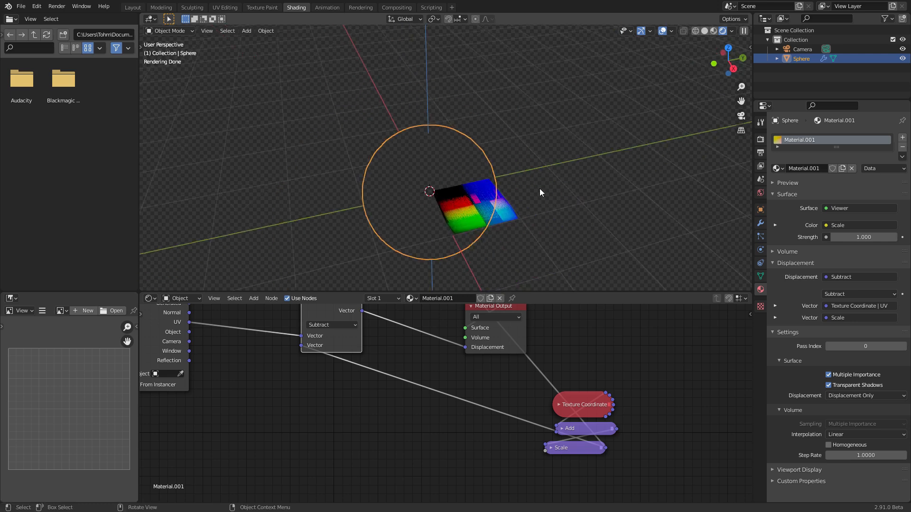
Step: Change the Image Editor area to the UV Editor while checking the sphere in Edit Mode
{"action": "key", "text": "Tab"}
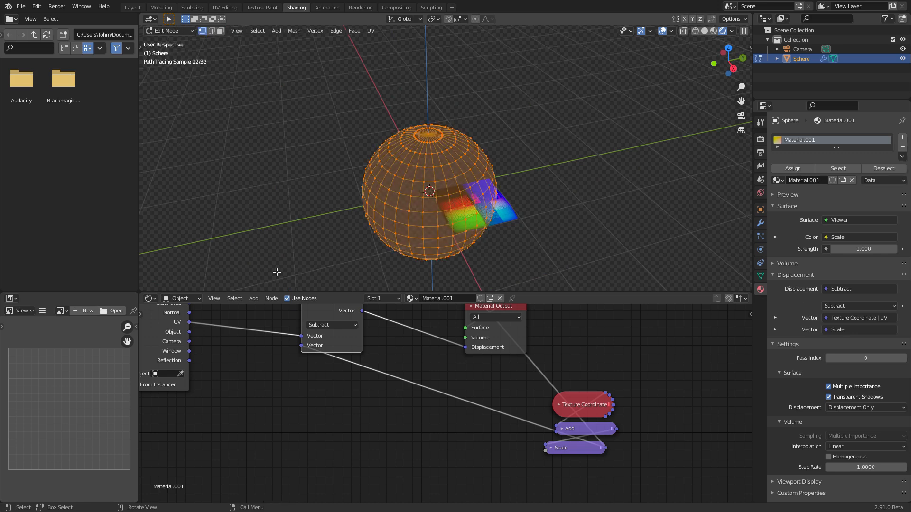
{"action": "left_click", "coordinate": [13, 298]}
{"action": "left_click", "coordinate": [32, 345]}
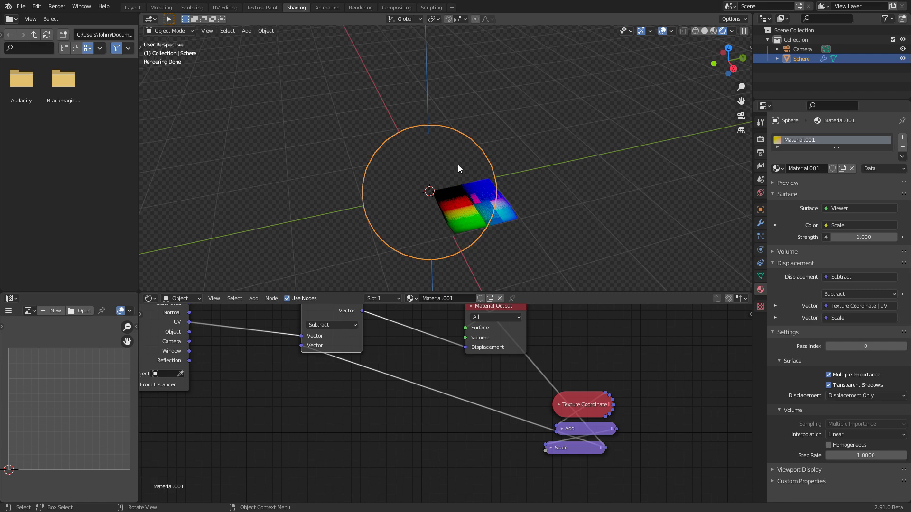
{"action": "scroll", "coordinate": [457, 163], "scroll_direction": "up", "scroll_amount": 2}
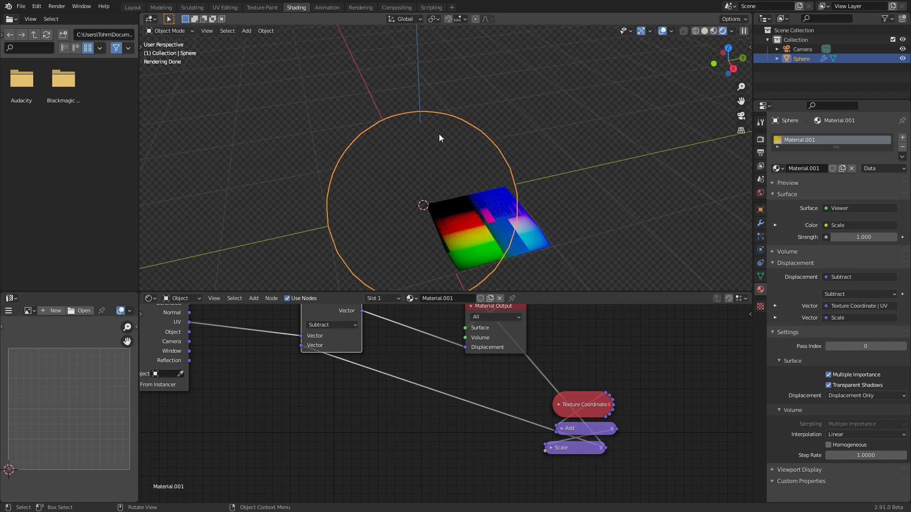
Step: Apply Edge Split to all of the sphere's edges in edge select mode, and return to Object Mode
{"action": "key", "text": "Tab"}
{"action": "key", "text": "2"}
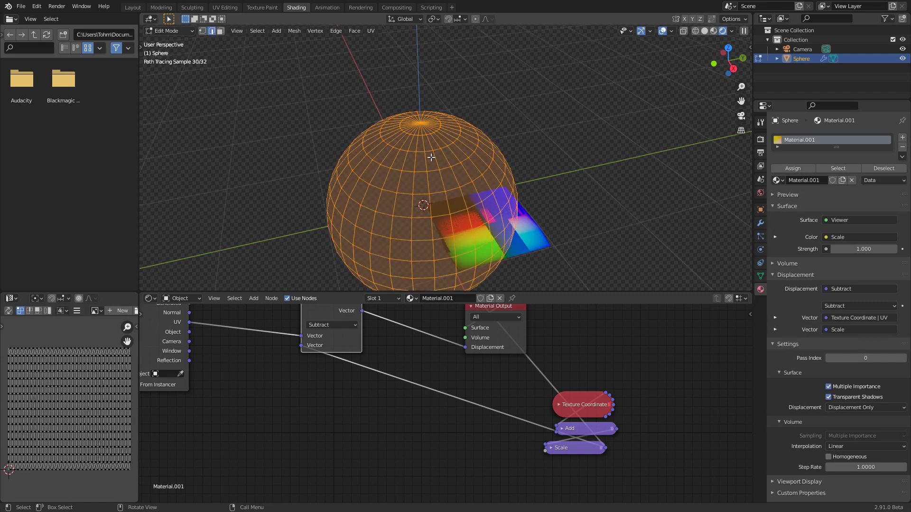
{"action": "right_click", "coordinate": [429, 190]}
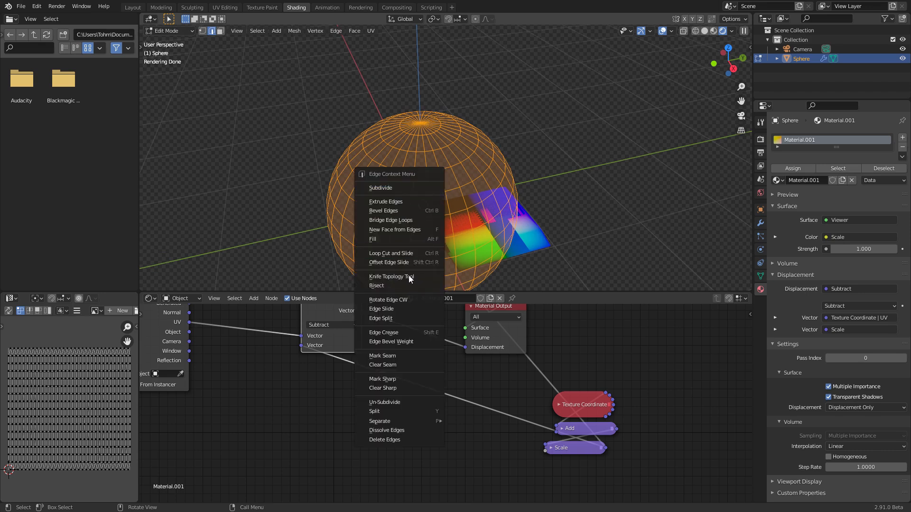
{"action": "left_click", "coordinate": [387, 319]}
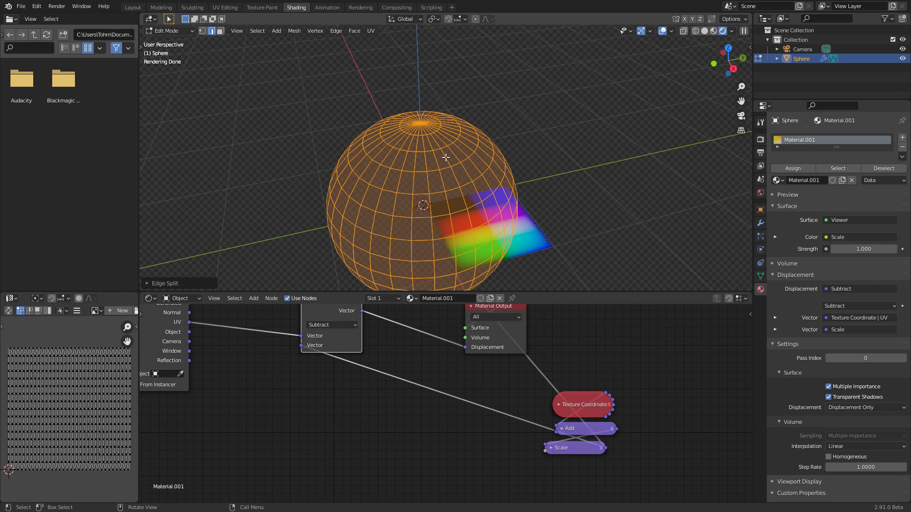
{"action": "scroll", "coordinate": [517, 197], "scroll_direction": "up", "scroll_amount": 1}
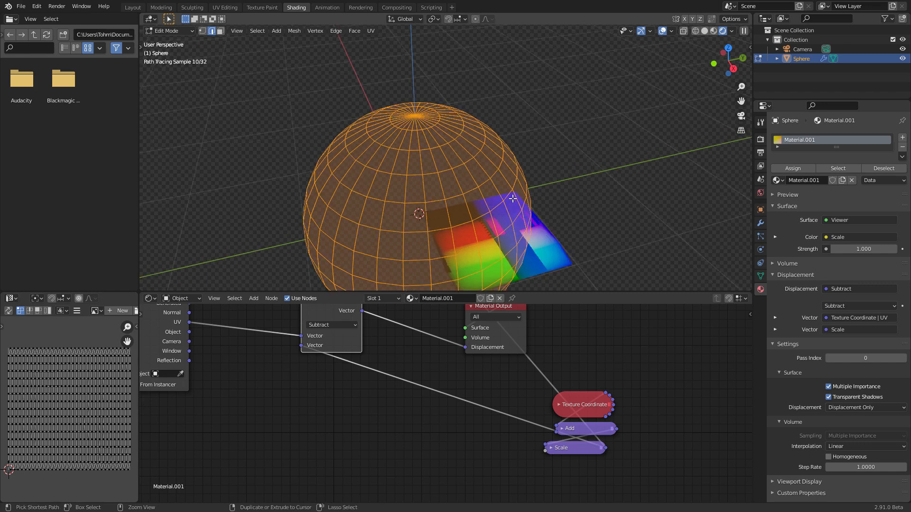
{"action": "right_click", "coordinate": [418, 188]}
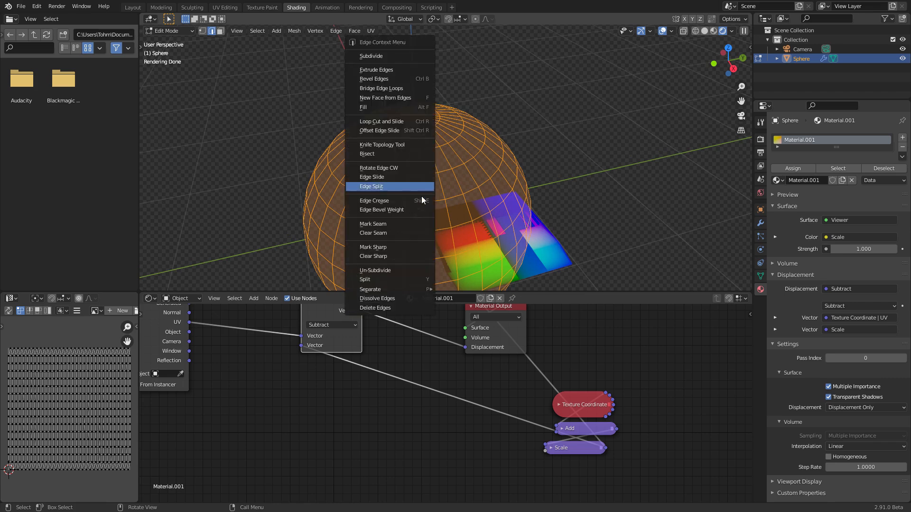
{"action": "left_click", "coordinate": [394, 187]}
{"action": "key", "text": "Tab"}
Step: Examine the flattened UV mesh in the top orthographic view
{"action": "middle_click_drag", "start_coordinate": [457, 198], "coordinate": [386, 156]}
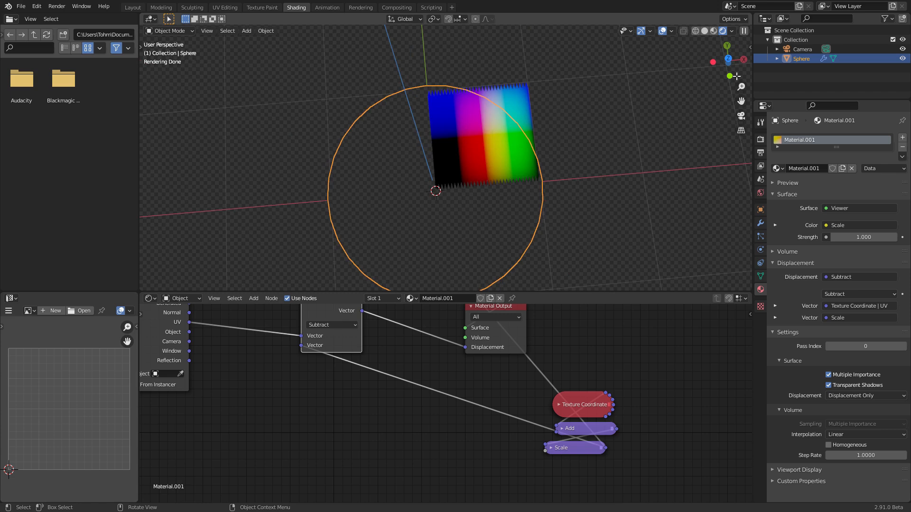
{"action": "left_click", "coordinate": [728, 60]}
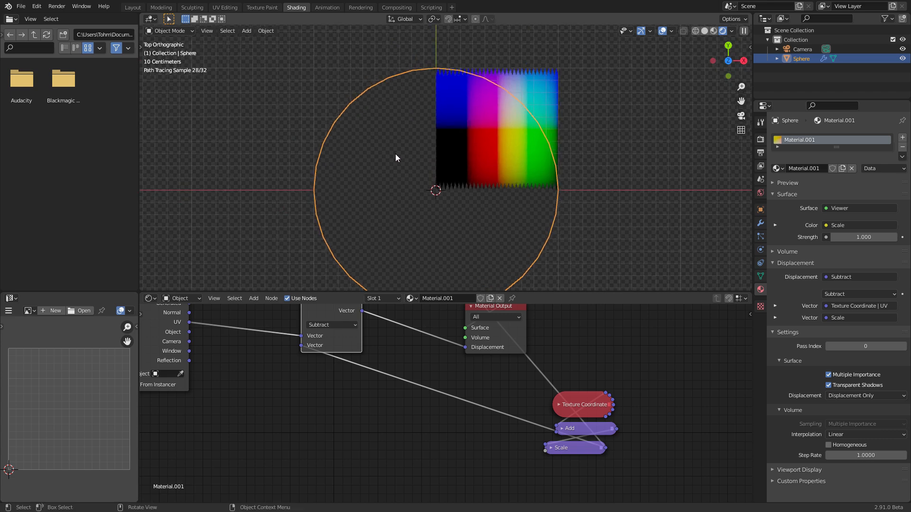
{"action": "key", "text": "Home"}
Step: Hide the unused sockets of the new Texture Coordinate node and space it and the Subtract node further apart
{"action": "left_click", "coordinate": [366, 409]}
{"action": "key", "text": "ctrl+g"}
{"action": "key", "text": "Tab"}
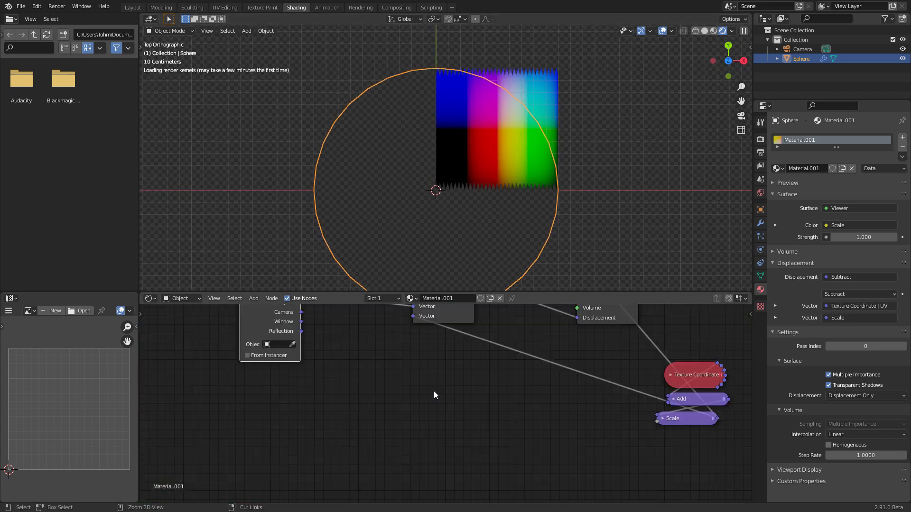
{"action": "key", "text": "ctrl+alt+g"}
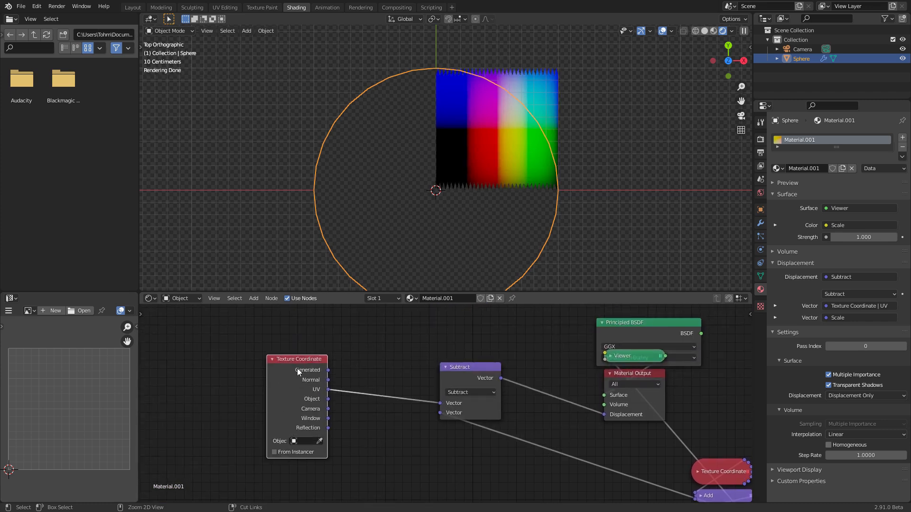
{"action": "key", "text": "ctrl+h"}
{"action": "left_click_drag", "start_coordinate": [465, 379], "coordinate": [565, 404]}
{"action": "left_click_drag", "start_coordinate": [271, 362], "coordinate": [176, 375]}
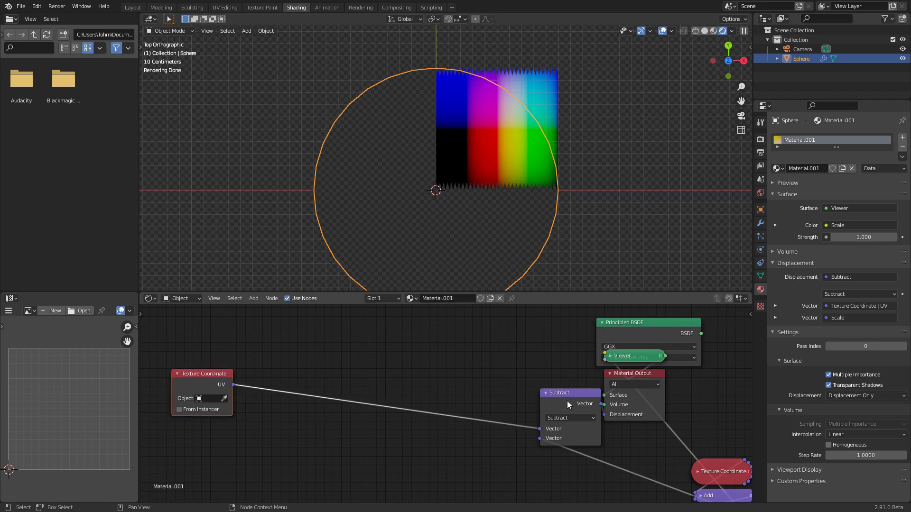
{"action": "left_click_drag", "start_coordinate": [568, 404], "coordinate": [528, 398]}
Step: Compare the flattened mesh from the bottom and top views, and against the original sphere in Edit Mode
{"action": "left_click", "coordinate": [729, 60]}
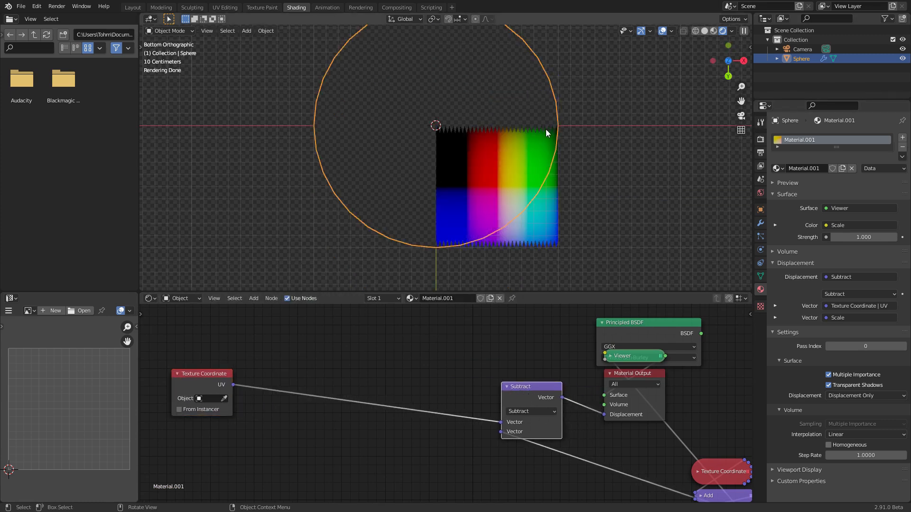
{"action": "left_click", "coordinate": [728, 61]}
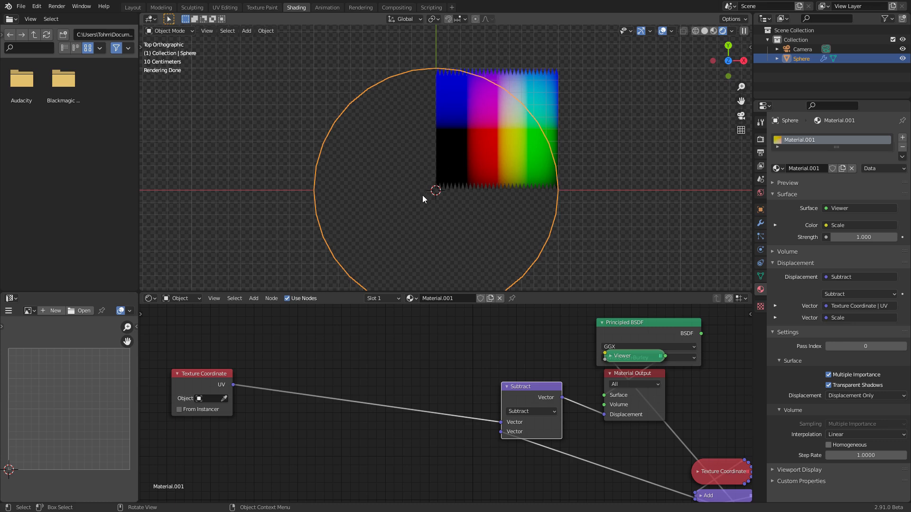
{"action": "key", "text": "Tab"}
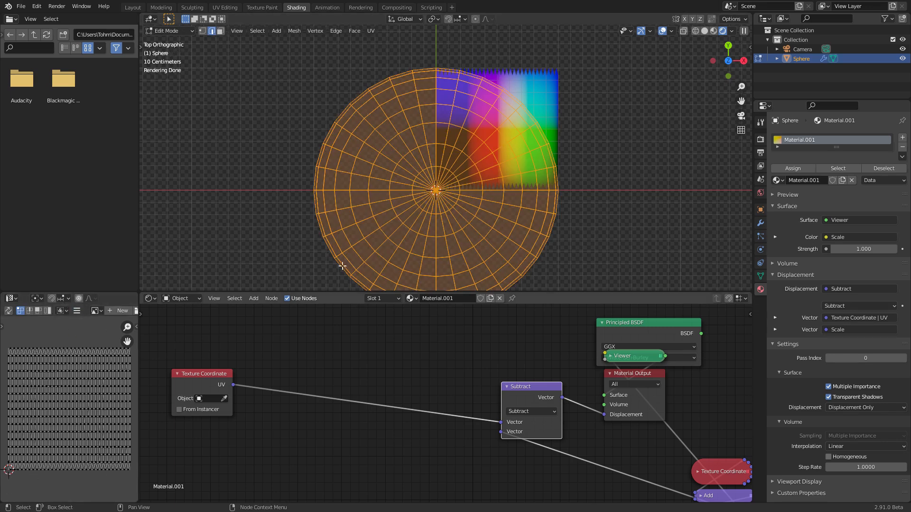
{"action": "key", "text": "Tab"}
Step: Insert an Add vector math node between the Texture Coordinate's UV output and the Subtract node
{"action": "key", "text": "shift+d"}
{"action": "left_click", "coordinate": [275, 351]}
{"action": "left_click", "coordinate": [303, 368]}
Step: Set the X and Y components of the new Add node's second vector to -0.5
{"action": "left_click", "coordinate": [322, 396]}
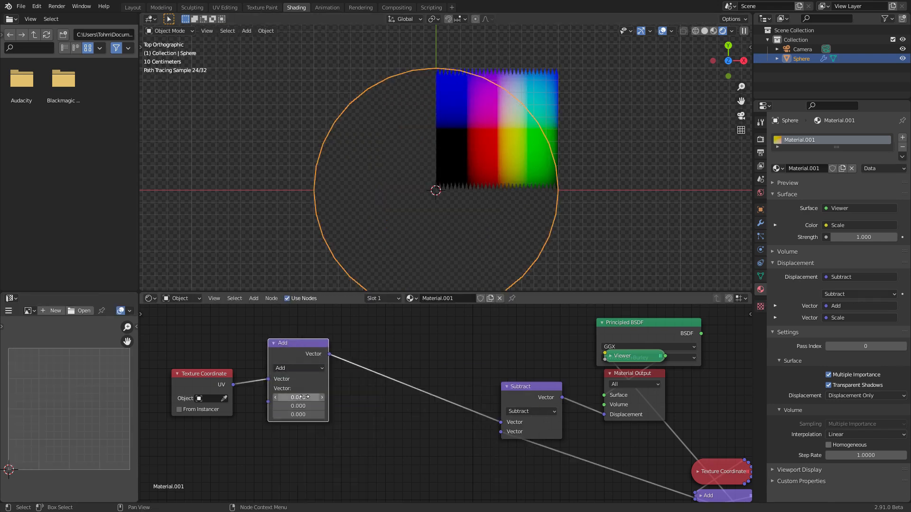
{"action": "left_click_drag", "start_coordinate": [304, 398], "coordinate": [315, 406]}
{"action": "type", "text": "-0.5"}
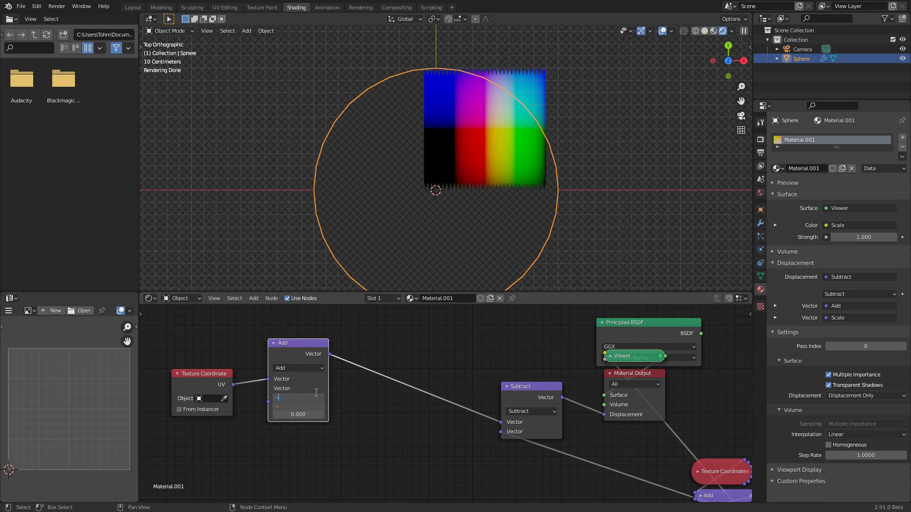
{"action": "key", "text": "Return"}
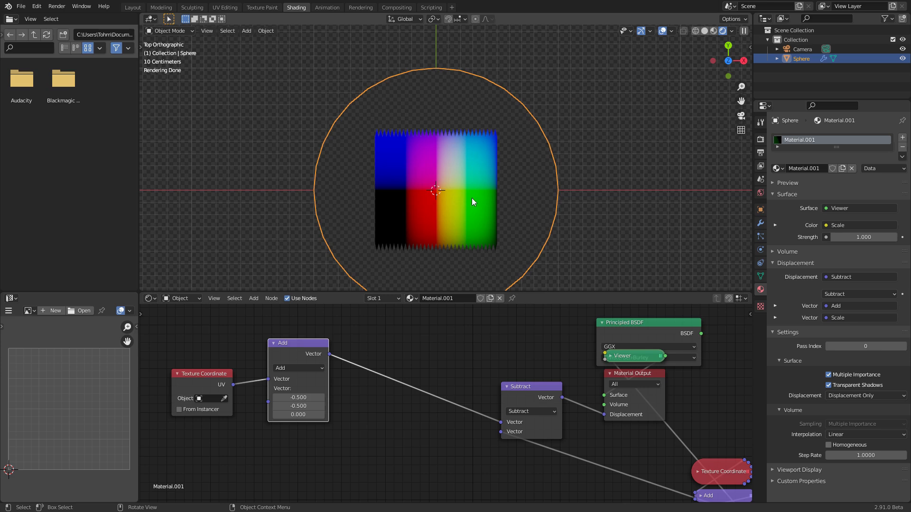
{"action": "key", "text": "Escape"}
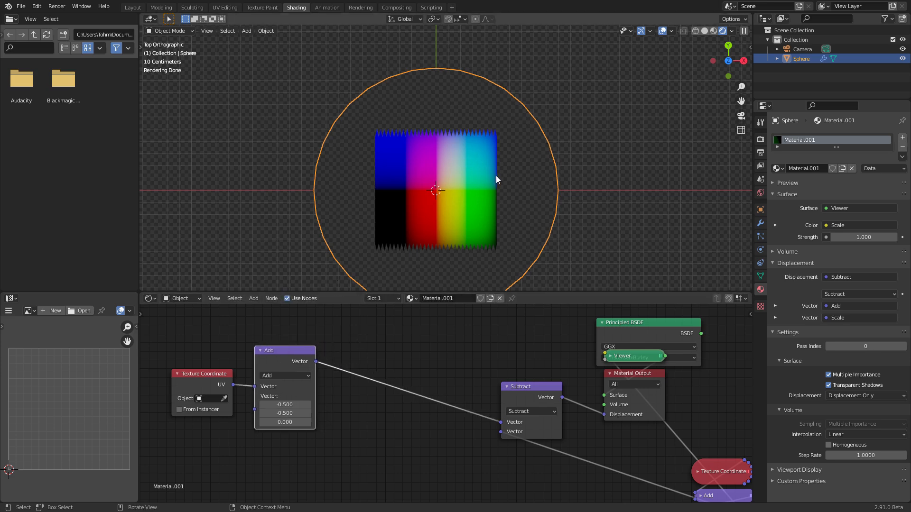
Step: Insert a duplicate of the Add vector math node before the Subtract node, switch it to Scale and set its scale to 1.590
{"action": "middle_click_drag", "start_coordinate": [317, 352], "coordinate": [344, 336]}
{"action": "key", "text": "shift+d"}
{"action": "left_click", "coordinate": [423, 331]}
{"action": "left_click", "coordinate": [423, 353]}
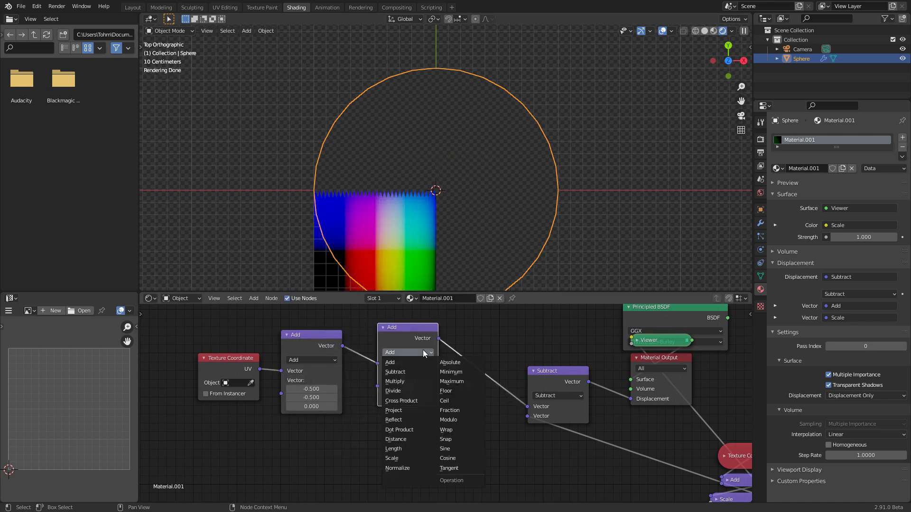
{"action": "left_click", "coordinate": [405, 372]}
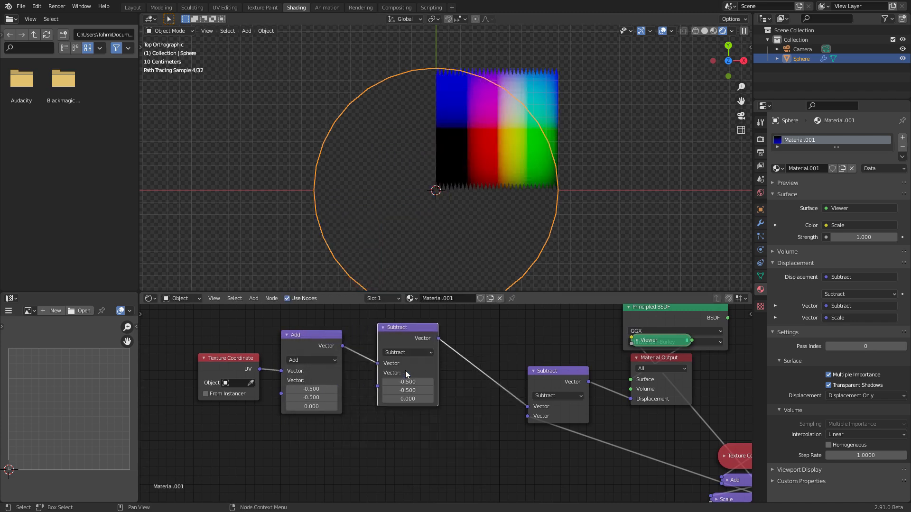
{"action": "left_click", "coordinate": [409, 357]}
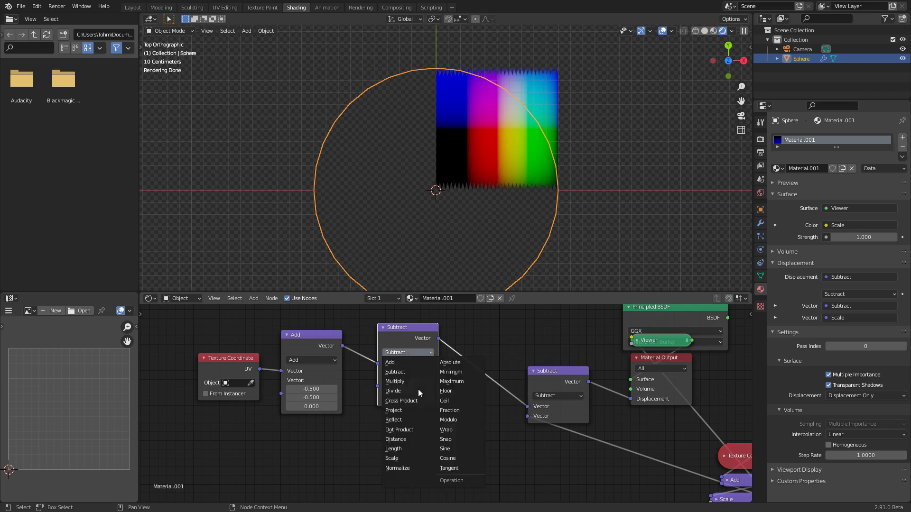
{"action": "left_click", "coordinate": [402, 458]}
{"action": "left_click_drag", "start_coordinate": [412, 373], "coordinate": [439, 373]}
Step: Move the Texture Coordinate, Add and Scale nodes together further away from the Subtract node
{"action": "scroll", "coordinate": [483, 402], "scroll_direction": "down", "scroll_amount": 5}
{"action": "left_click_drag", "start_coordinate": [486, 454], "coordinate": [288, 340]}
{"action": "key", "text": "g"}
{"action": "left_click", "coordinate": [161, 370]}
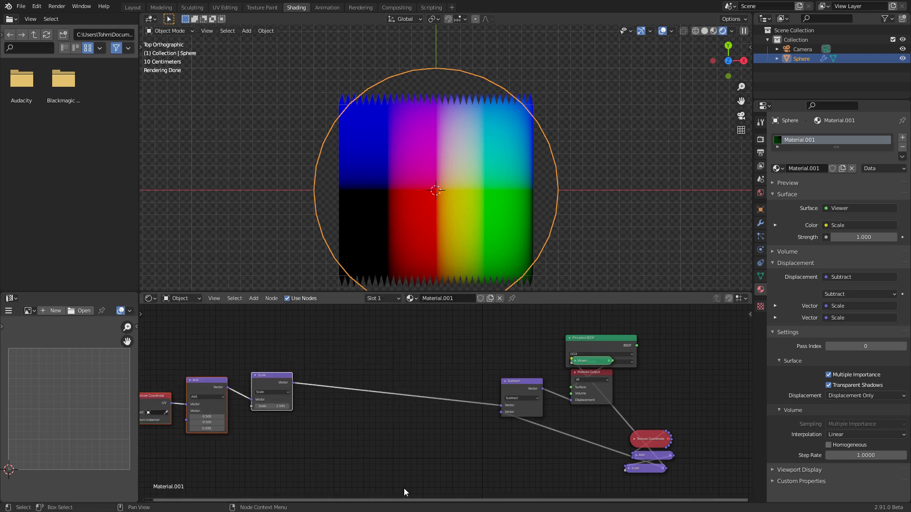
{"action": "scroll", "coordinate": [373, 450], "scroll_direction": "down", "scroll_amount": 1}
{"action": "left_click", "coordinate": [369, 447]}
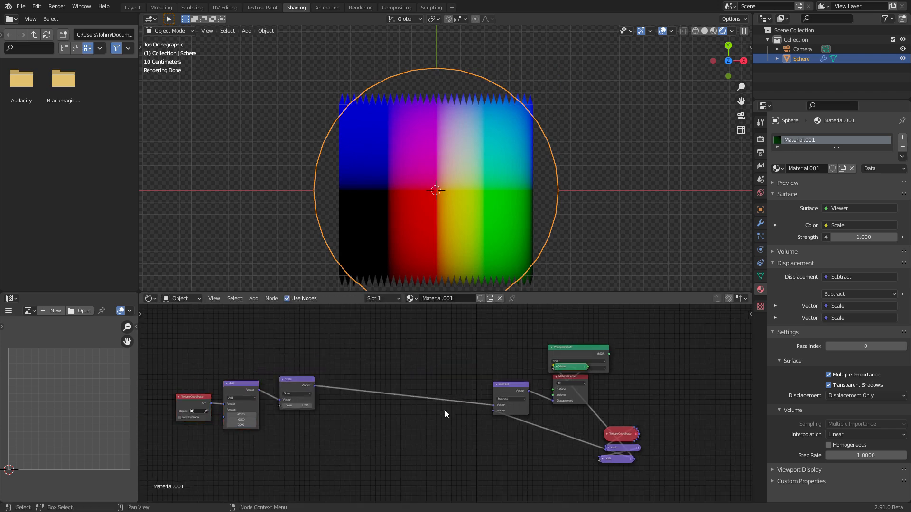
Step: Preview the Principled BSDF on the mesh and move the collapsed Texture Coordinate, Add and Scale nodes beneath the Material Output
{"action": "middle_click_drag", "start_coordinate": [526, 360], "coordinate": [461, 372]}
{"action": "left_click", "coordinate": [533, 365], "text": "ctrl+shift"}
{"action": "middle_click_drag", "start_coordinate": [575, 438], "coordinate": [529, 391]}
{"action": "left_click_drag", "start_coordinate": [543, 454], "coordinate": [480, 389]}
{"action": "key", "text": "g"}
{"action": "left_click", "coordinate": [437, 370]}
{"action": "scroll", "coordinate": [394, 362], "scroll_direction": "up", "scroll_amount": 8}
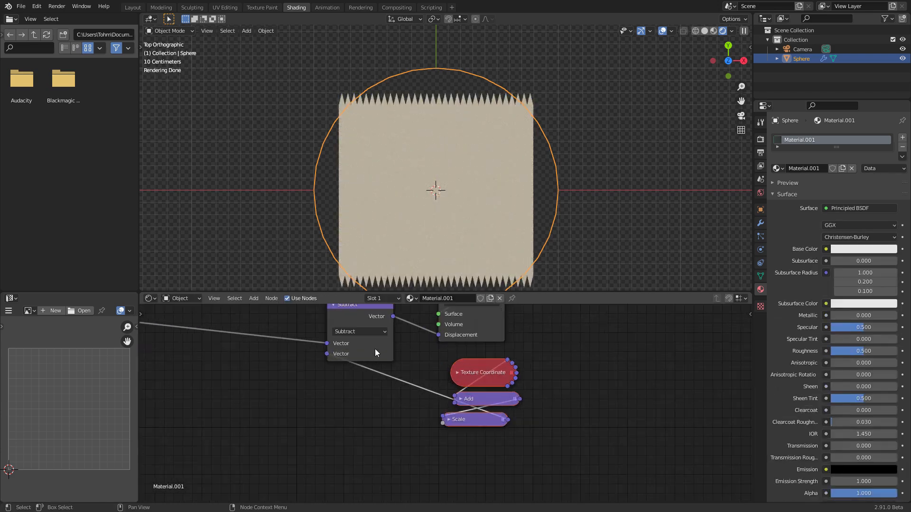
{"action": "middle_click_drag", "start_coordinate": [200, 312], "coordinate": [410, 385]}
{"action": "scroll", "coordinate": [409, 386], "scroll_direction": "down", "scroll_amount": 5}
{"action": "middle_click_drag", "start_coordinate": [153, 399], "coordinate": [234, 383]}
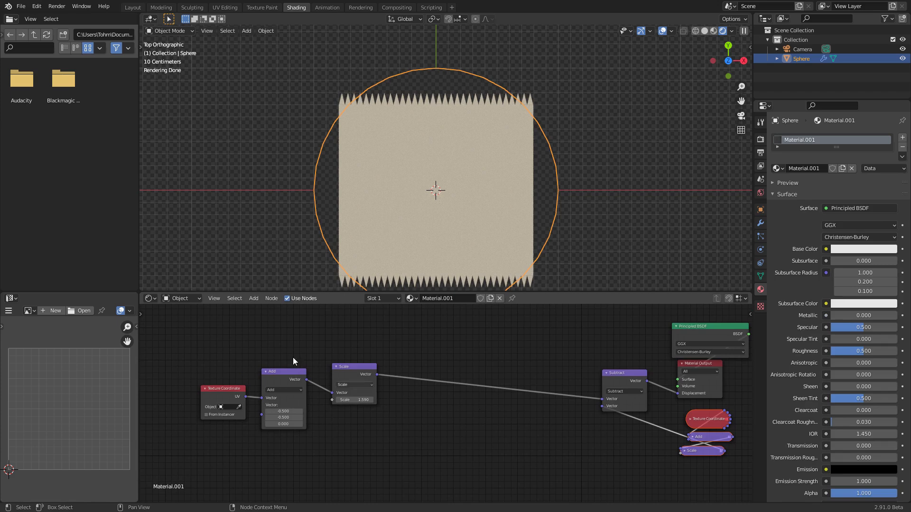
{"action": "middle_click_drag", "start_coordinate": [604, 342], "coordinate": [465, 329]}
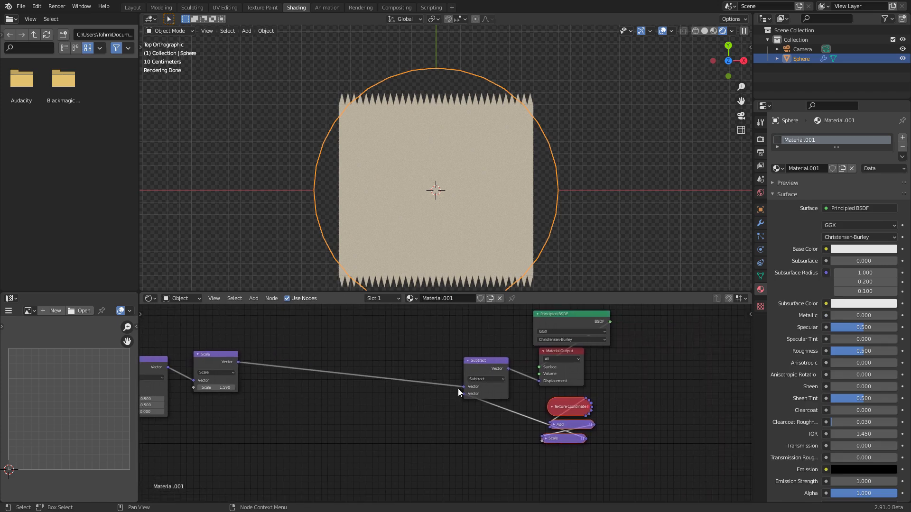
Step: Give the Subtract node before the Material Output a custom red colour
{"action": "left_click", "coordinate": [476, 367]}
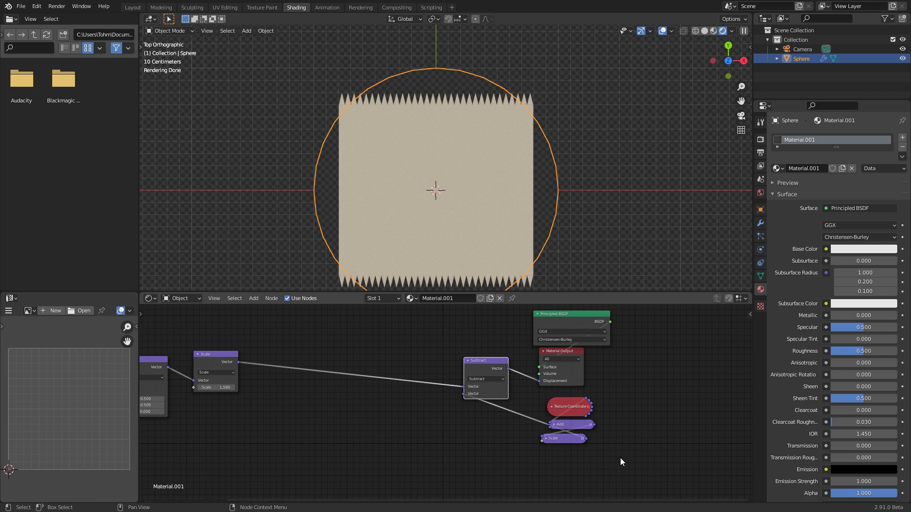
{"action": "scroll", "coordinate": [534, 360], "scroll_direction": "up", "scroll_amount": 3}
{"action": "middle_click_drag", "start_coordinate": [463, 390], "coordinate": [407, 373]}
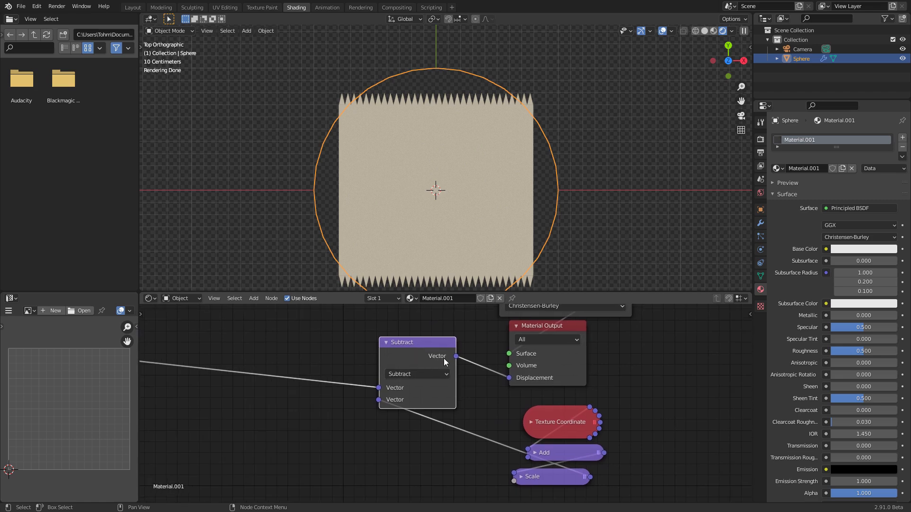
{"action": "key", "text": "n"}
{"action": "left_click", "coordinate": [674, 368]}
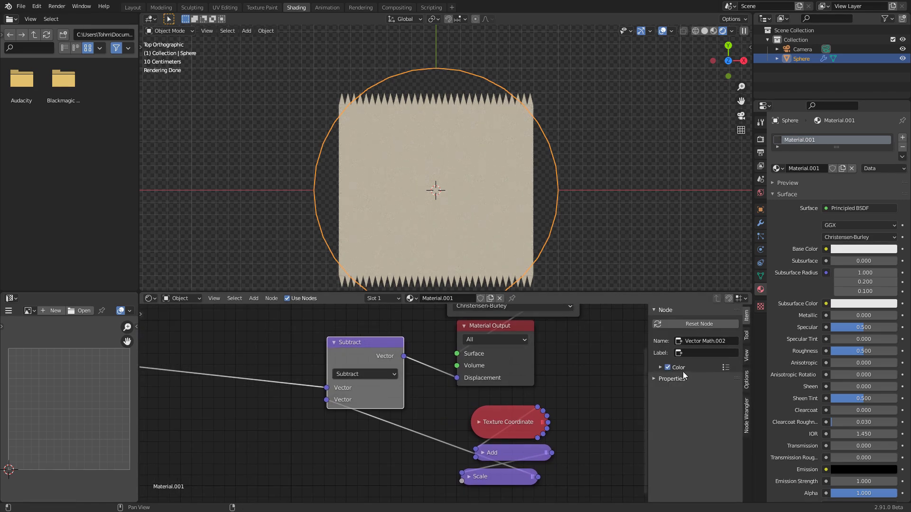
{"action": "left_click", "coordinate": [685, 371]}
{"action": "left_click", "coordinate": [690, 380]}
{"action": "left_click", "coordinate": [694, 313]}
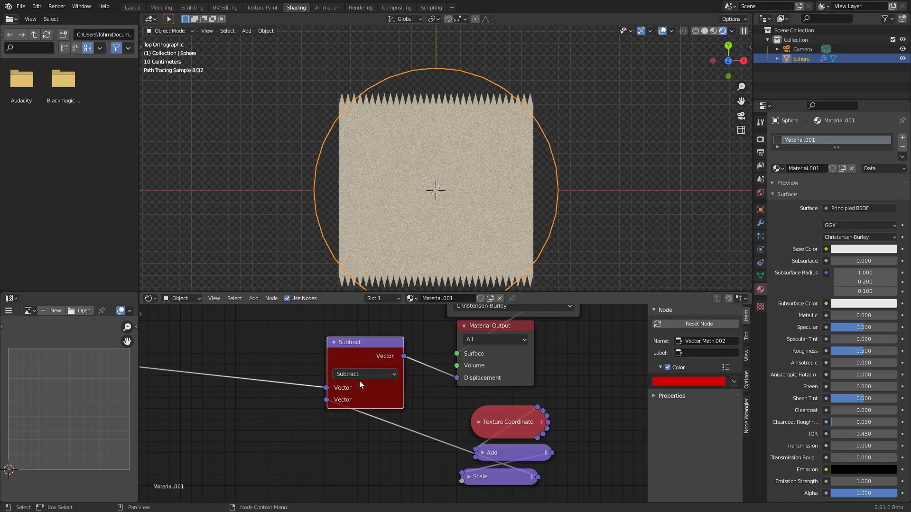
Step: Group the UV Texture Coordinate, Add and Scale nodes into one node group and return to the main node tree
{"action": "scroll", "coordinate": [394, 396], "scroll_direction": "down", "scroll_amount": 5}
{"action": "scroll", "coordinate": [394, 396], "scroll_direction": "up", "scroll_amount": 3}
{"action": "scroll", "coordinate": [396, 384], "scroll_direction": "up", "scroll_amount": 2}
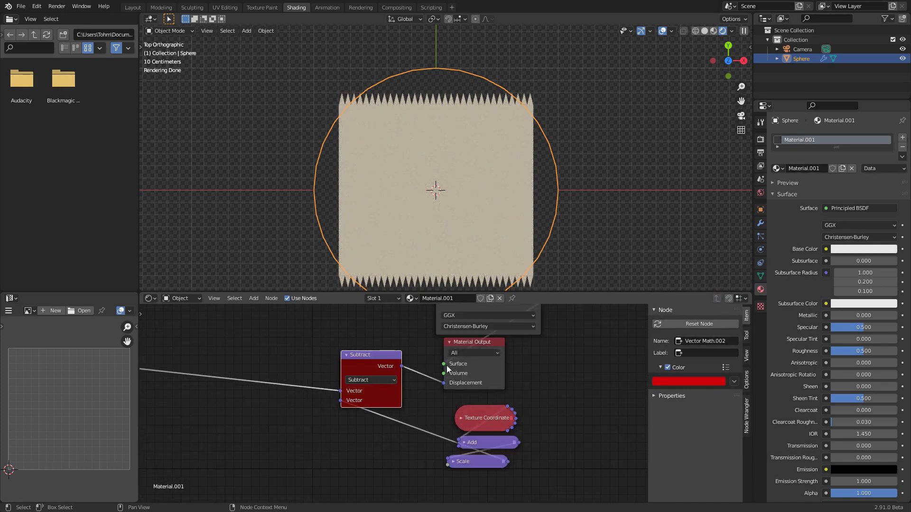
{"action": "scroll", "coordinate": [431, 374], "scroll_direction": "down", "scroll_amount": 3}
{"action": "middle_click_drag", "start_coordinate": [357, 353], "coordinate": [520, 376]}
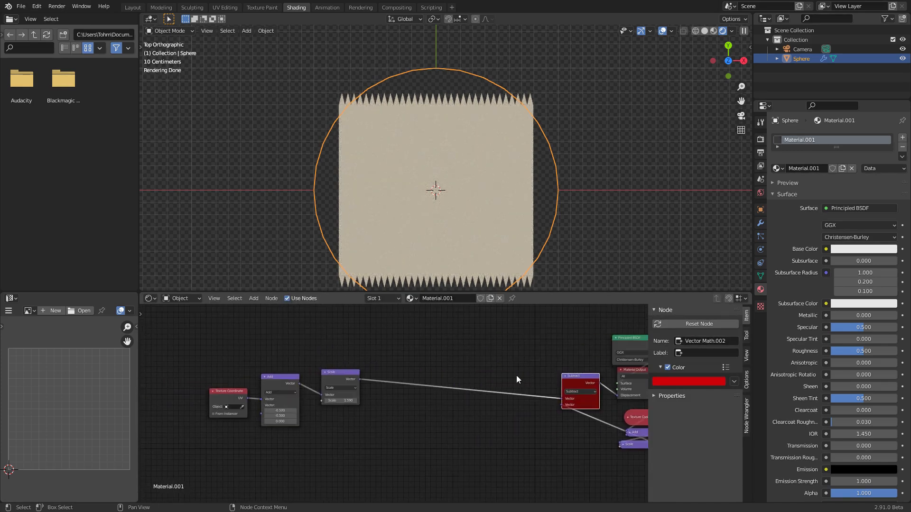
{"action": "scroll", "coordinate": [395, 400], "scroll_direction": "up", "scroll_amount": 2}
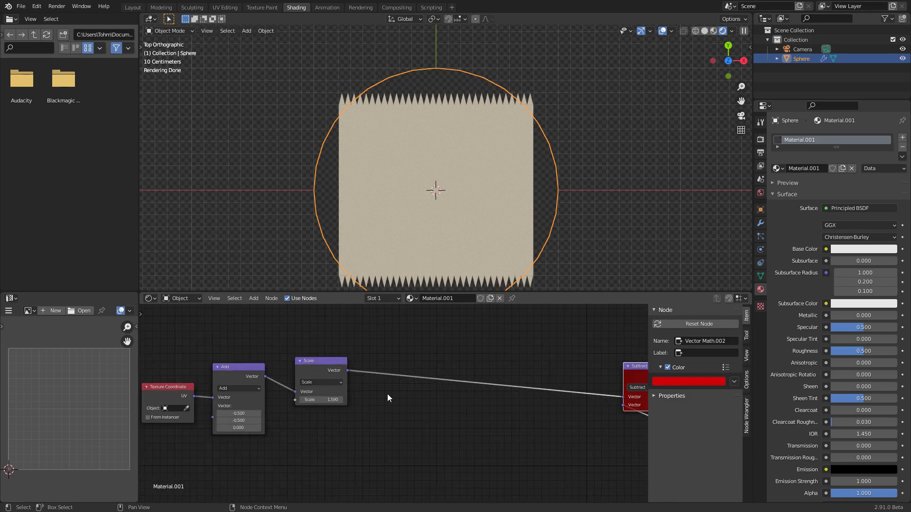
{"action": "middle_click_drag", "start_coordinate": [388, 395], "coordinate": [462, 400]}
{"action": "left_click_drag", "start_coordinate": [445, 447], "coordinate": [202, 358]}
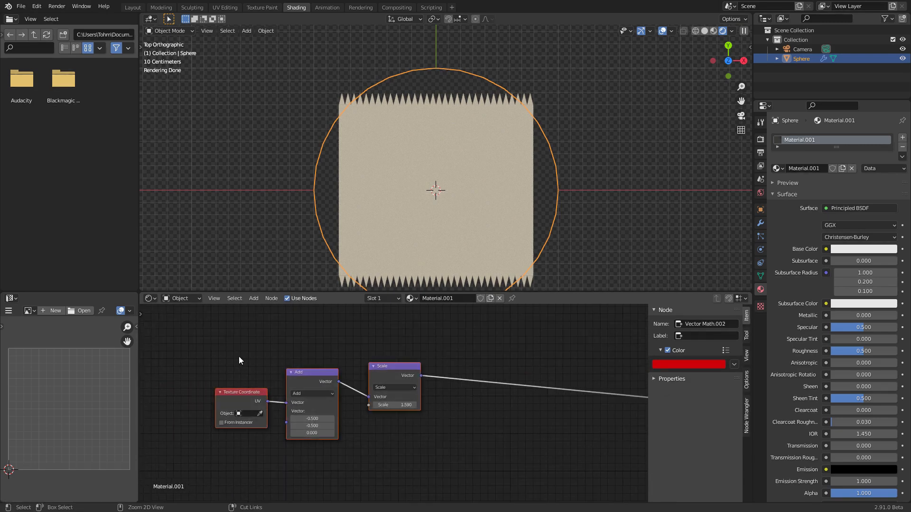
{"action": "key", "text": "ctrl+g"}
{"action": "key", "text": "Tab"}
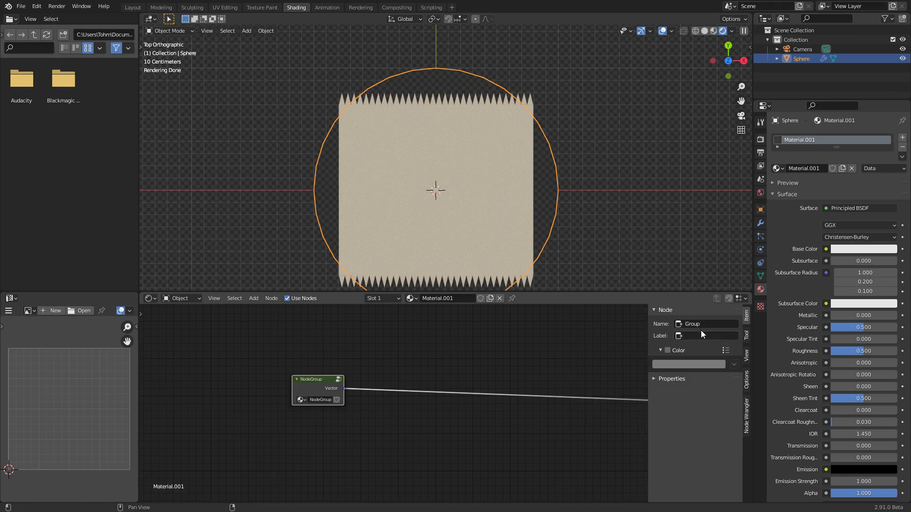
Step: Set both the name and the label of the new group node to Coords
{"action": "double_click", "coordinate": [699, 326]}
{"action": "type", "text": "c"}
{"action": "key", "text": "Return"}
{"action": "type", "text": "Coords"}
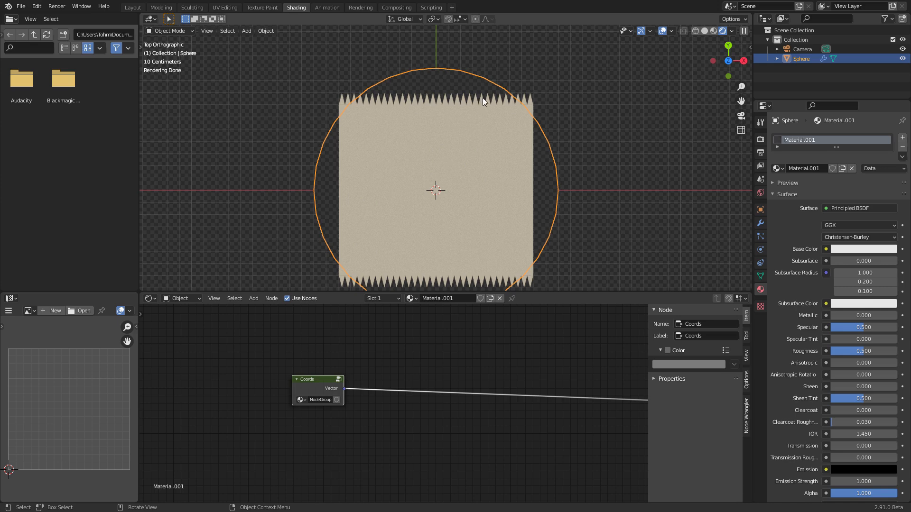
Step: Examine the sphere's UV layout and pole triangles in Edit Mode against the sheet's jagged edges, ending in Object Mode from the top
{"action": "key", "text": "Tab"}
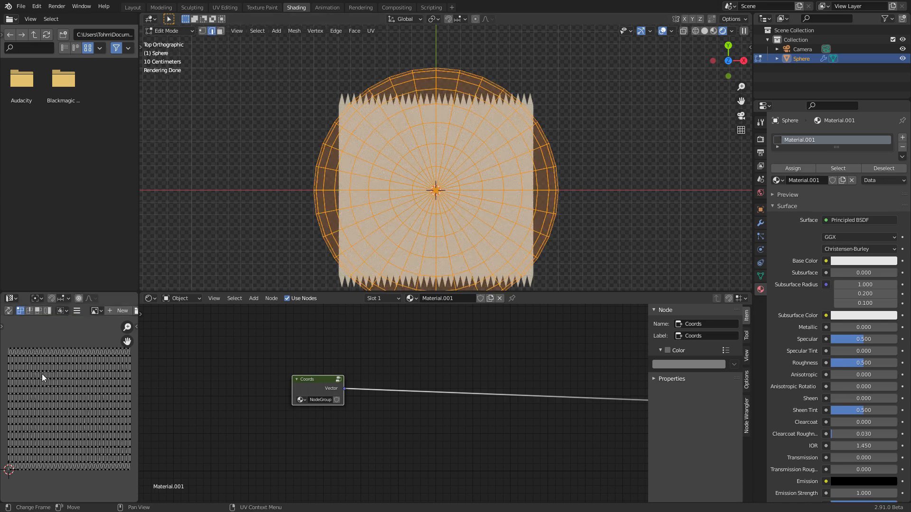
{"action": "scroll", "coordinate": [19, 343], "scroll_direction": "up", "scroll_amount": 6}
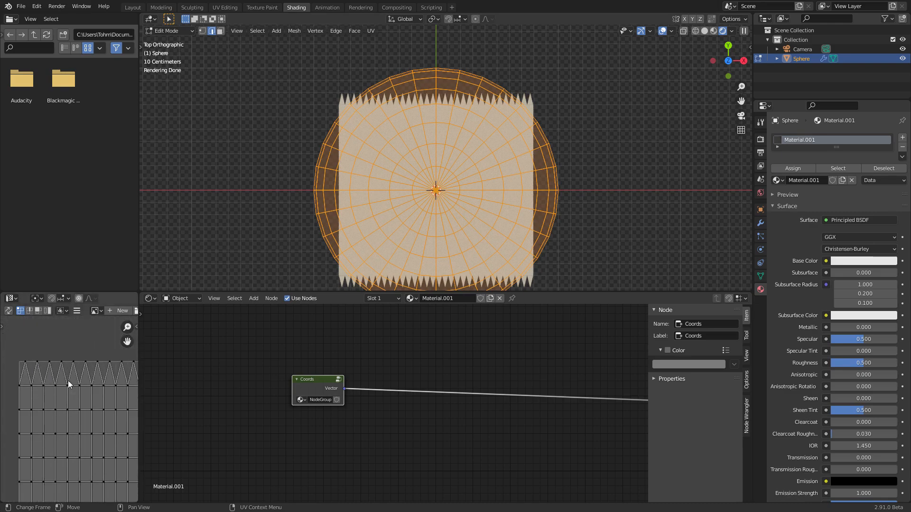
{"action": "middle_click_drag", "start_coordinate": [402, 154], "coordinate": [397, 101]}
{"action": "scroll", "coordinate": [397, 101], "scroll_direction": "up", "scroll_amount": 3}
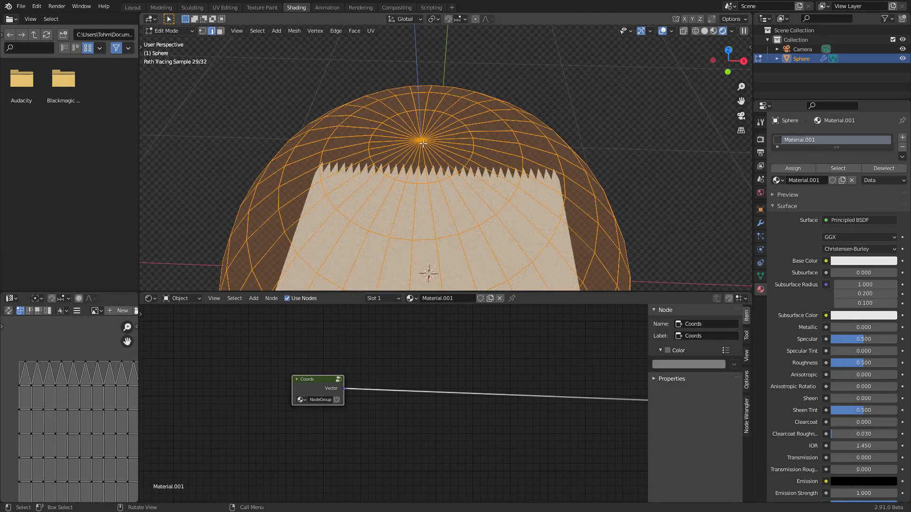
{"action": "key", "text": "Tab"}
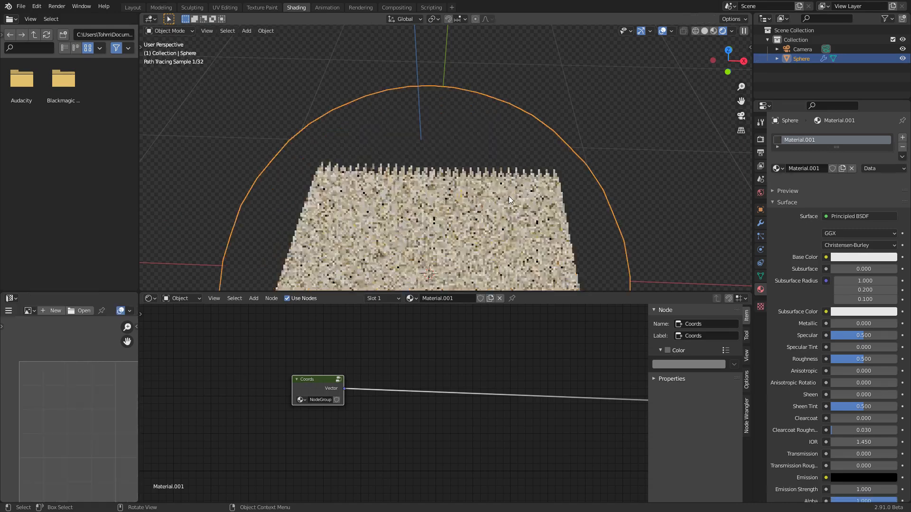
{"action": "left_click", "coordinate": [730, 51]}
{"action": "scroll", "coordinate": [490, 112], "scroll_direction": "down", "scroll_amount": 3}
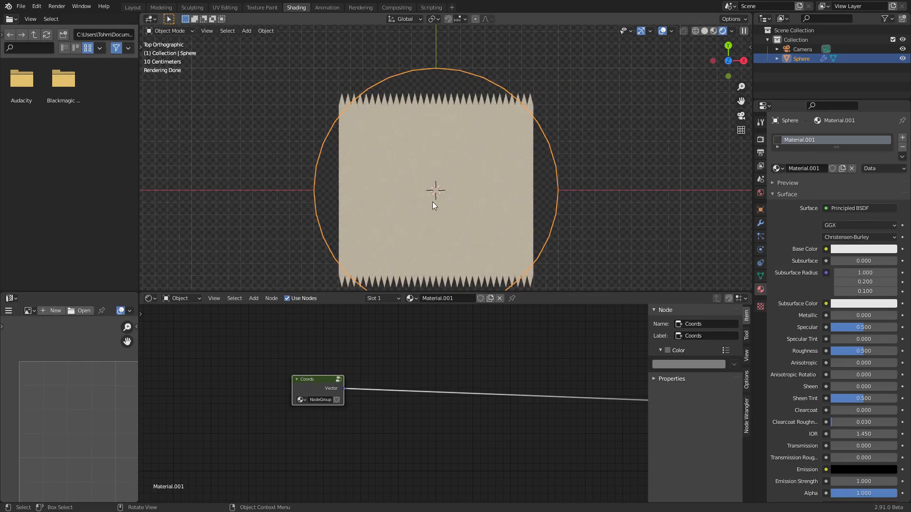
Step: Add a Separate XYZ node above the Coords group and connect the group's Vector output to it
{"action": "middle_click_drag", "start_coordinate": [372, 342], "coordinate": [323, 374]}
{"action": "key", "text": "shift+a"}
{"action": "left_click", "coordinate": [333, 349]}
{"action": "type", "text": "se"}
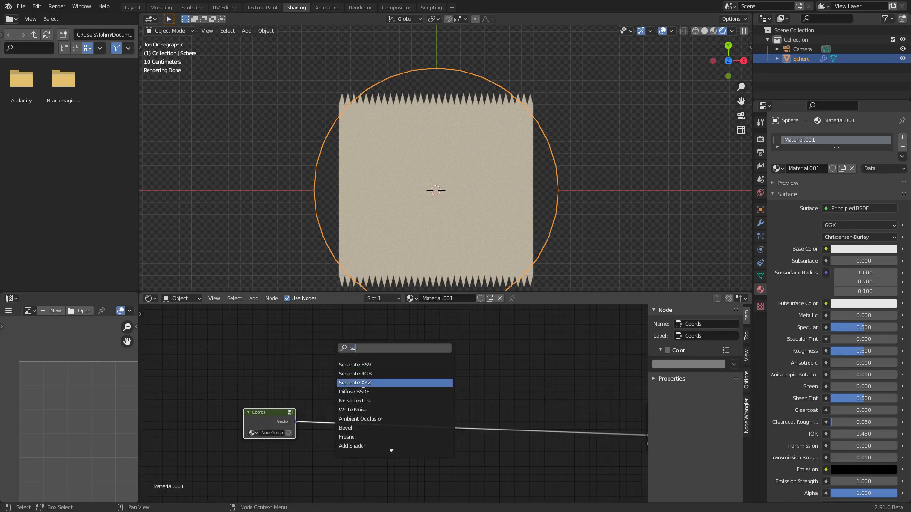
{"action": "left_click", "coordinate": [351, 383]}
{"action": "left_click", "coordinate": [324, 398]}
{"action": "left_click_drag", "start_coordinate": [295, 422], "coordinate": [306, 378]}
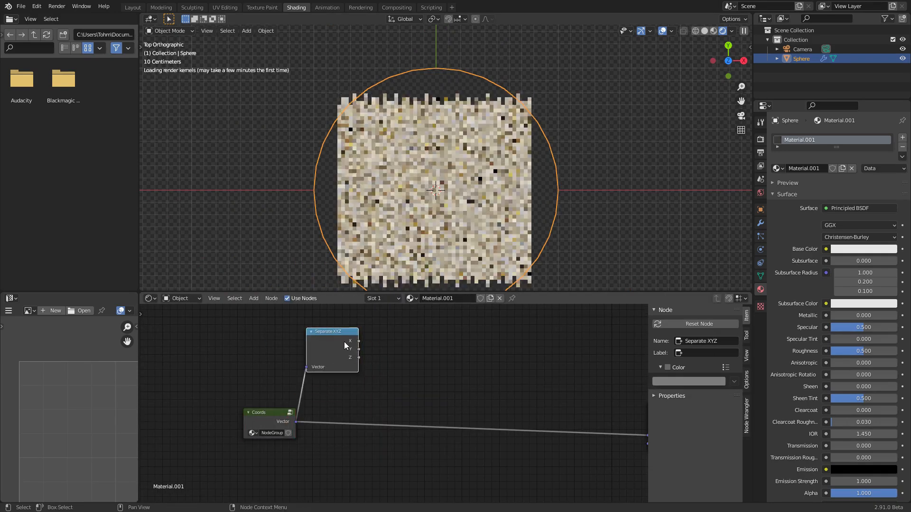
Step: Preview the Separate XYZ node's Y output on the mesh and move the Coords node further away from it
{"action": "left_click", "coordinate": [345, 340], "text": "ctrl+shift"}
{"action": "left_click", "coordinate": [345, 340], "text": "ctrl+shift"}
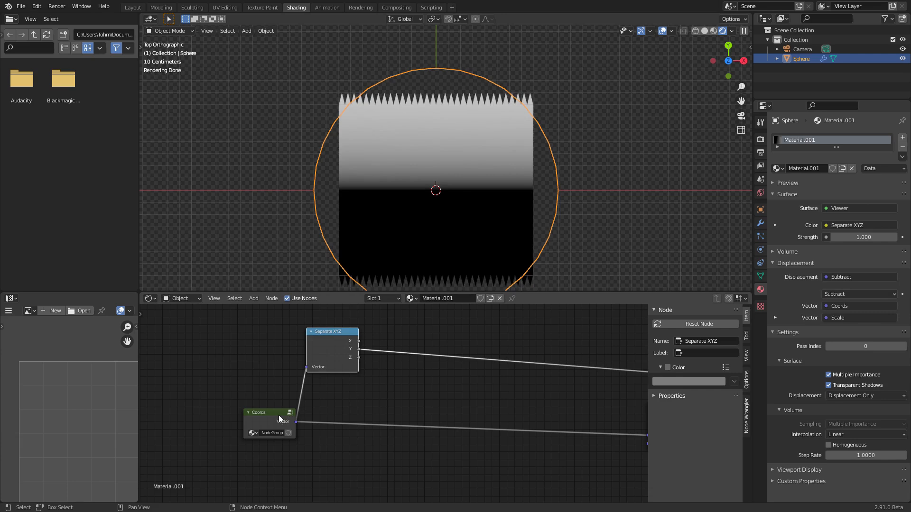
{"action": "left_click_drag", "start_coordinate": [280, 415], "coordinate": [217, 401]}
{"action": "middle_click_drag", "start_coordinate": [238, 409], "coordinate": [304, 403]}
{"action": "scroll", "coordinate": [265, 409], "scroll_direction": "up", "scroll_amount": 2}
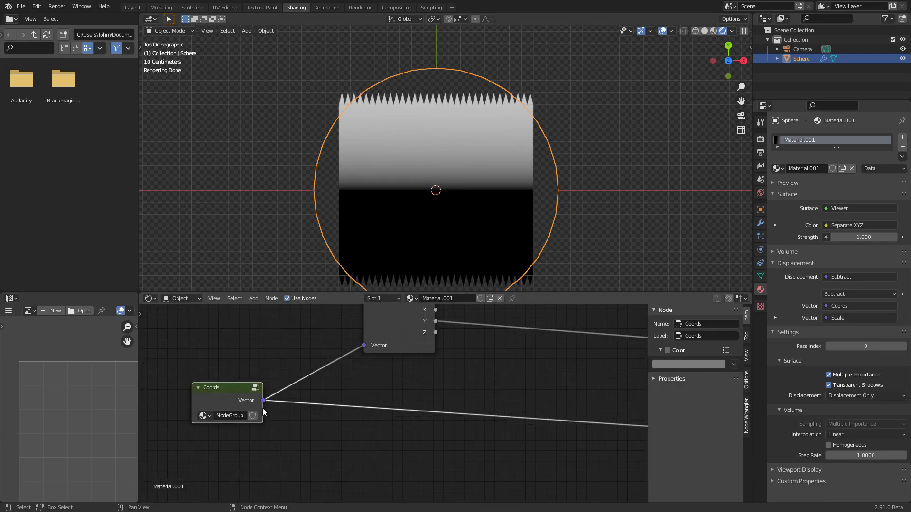
{"action": "left_click_drag", "start_coordinate": [263, 401], "coordinate": [314, 350]}
{"action": "middle_click_drag", "start_coordinate": [440, 371], "coordinate": [335, 431]}
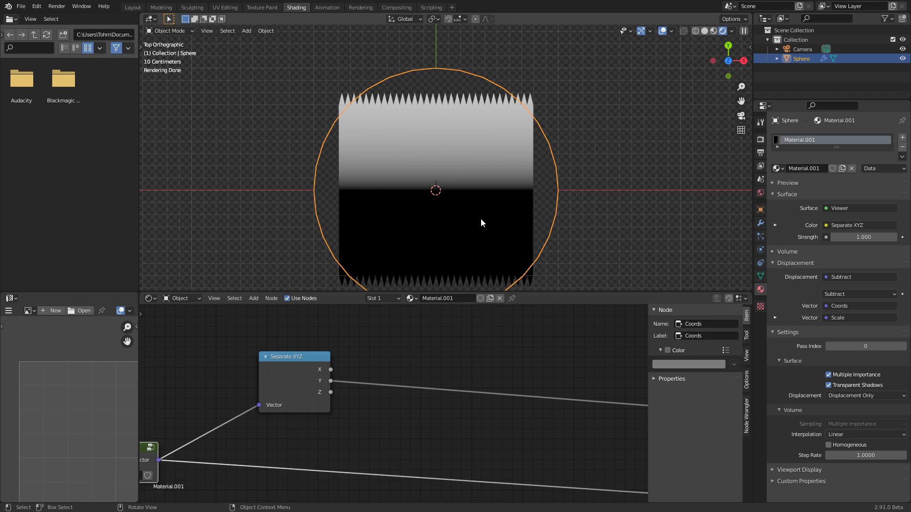
{"action": "middle_click_drag", "start_coordinate": [482, 205], "coordinate": [476, 196], "text": "shift"}
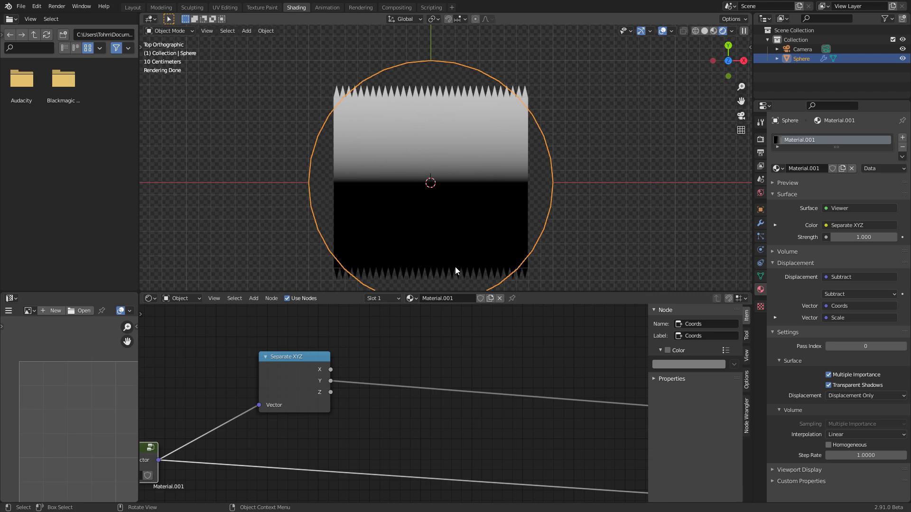
Step: Save the file to the Desktop as ihaveapatreon.blend
{"action": "key", "text": "ctrl+s"}
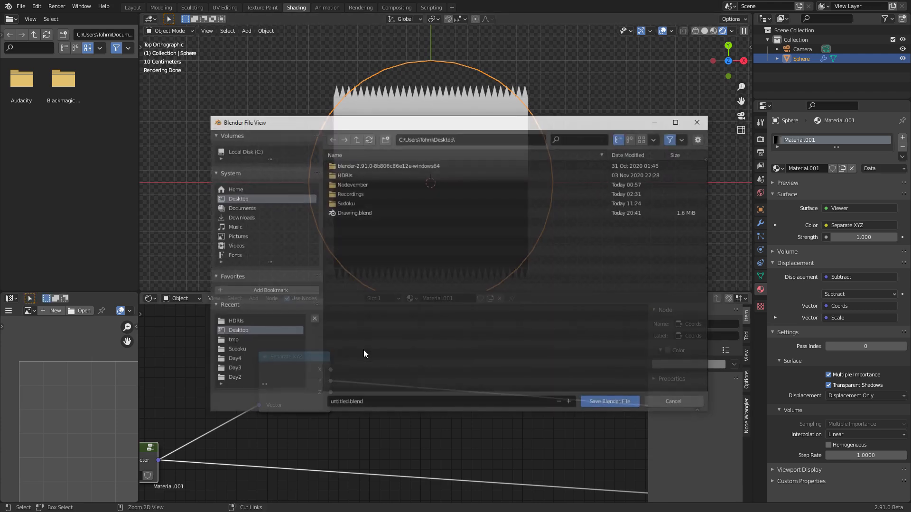
{"action": "double_click", "coordinate": [339, 404]}
{"action": "type", "text": "ihaveapatreon"}
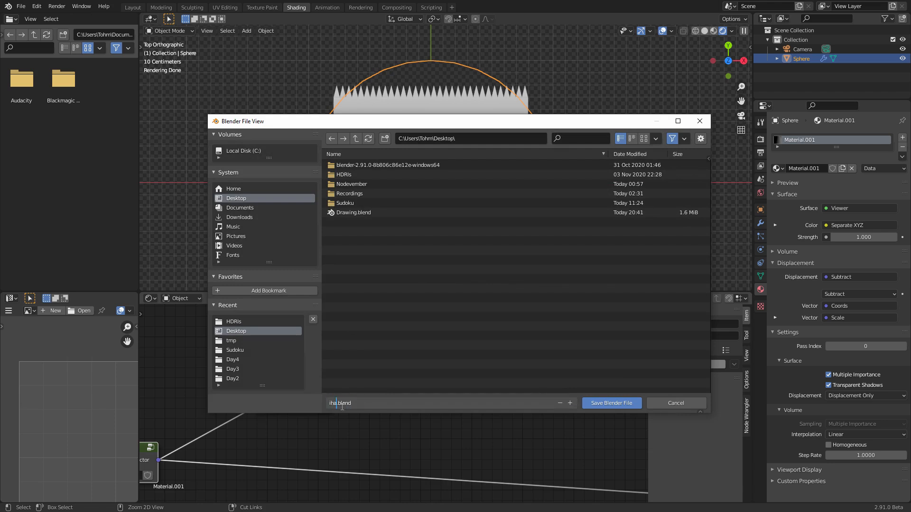
{"action": "key", "text": "Return"}
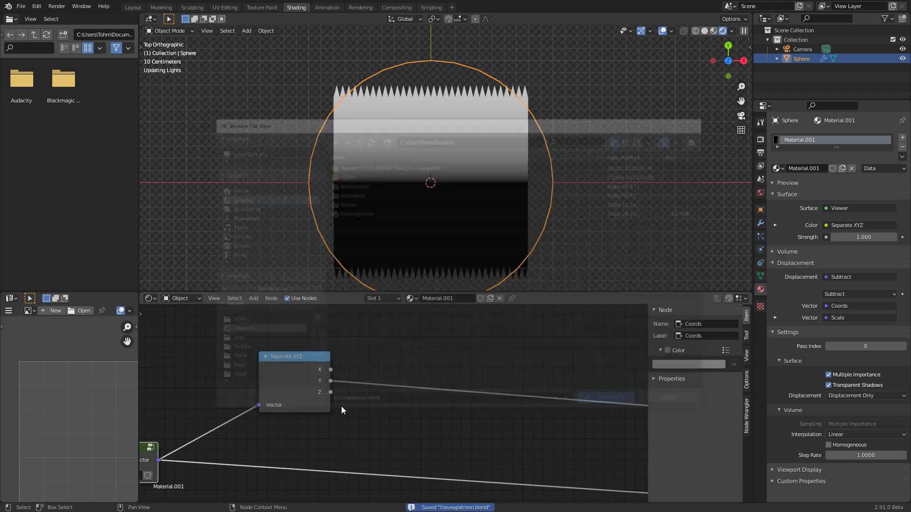
{"action": "middle_click_drag", "start_coordinate": [336, 360], "coordinate": [251, 373]}
{"action": "key", "text": "shift+a"}
{"action": "left_click", "coordinate": [303, 343]}
{"action": "type", "text": "mat"}
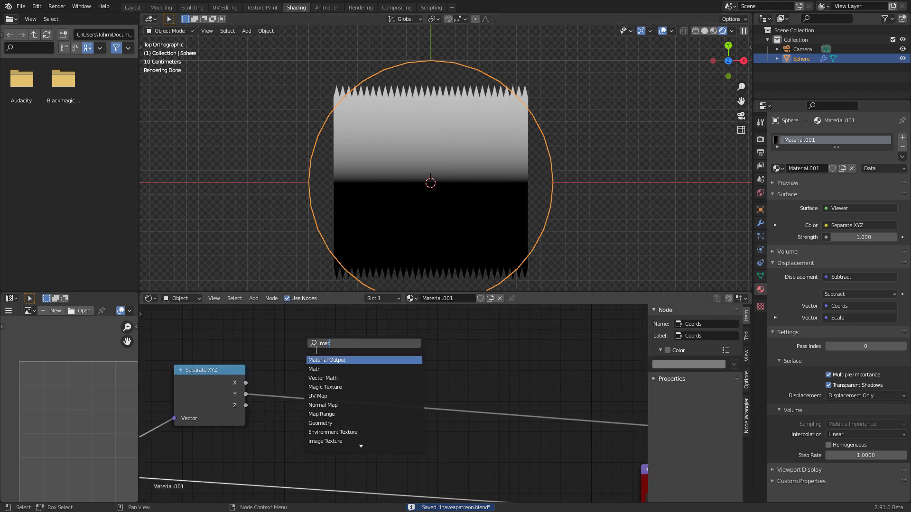
{"action": "key", "text": "Escape"}
Step: Insert a Math node on the Separate XYZ node's Y output link and set its operation to Absolute
{"action": "key", "text": "shift+a"}
{"action": "left_click", "coordinate": [314, 340]}
{"action": "type", "text": "math"}
{"action": "key", "text": "Return"}
{"action": "left_click", "coordinate": [325, 376]}
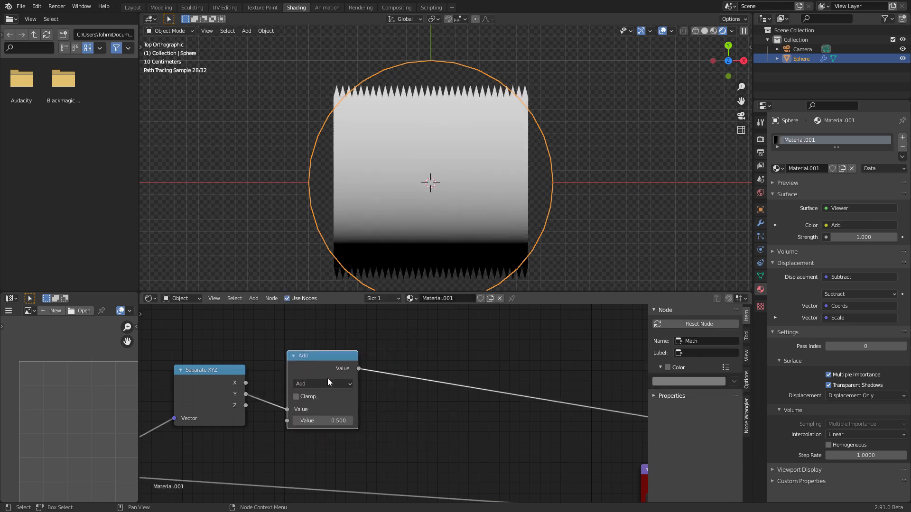
{"action": "left_click", "coordinate": [327, 383]}
{"action": "left_click", "coordinate": [317, 362]}
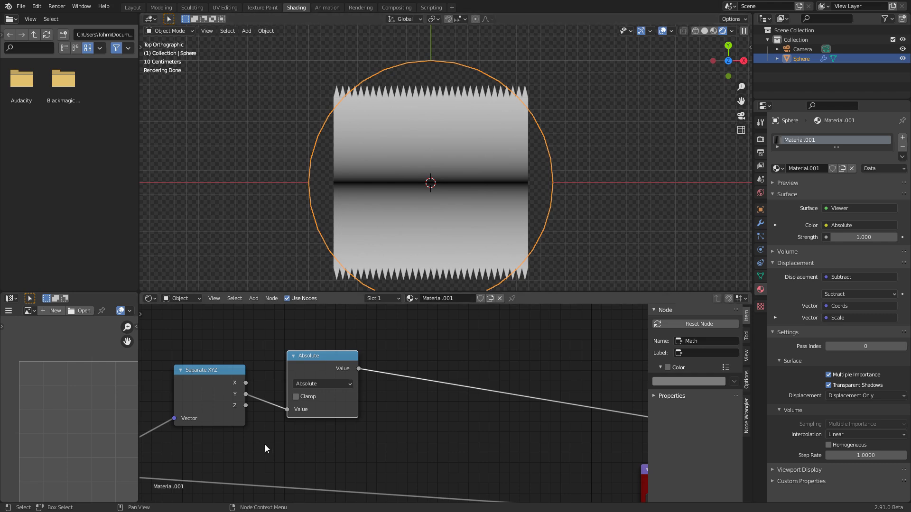
Step: Insert a Map Range node on the Absolute node's output link
{"action": "left_click_drag", "start_coordinate": [246, 383], "coordinate": [286, 409]}
{"action": "key", "text": "ctrl+z"}
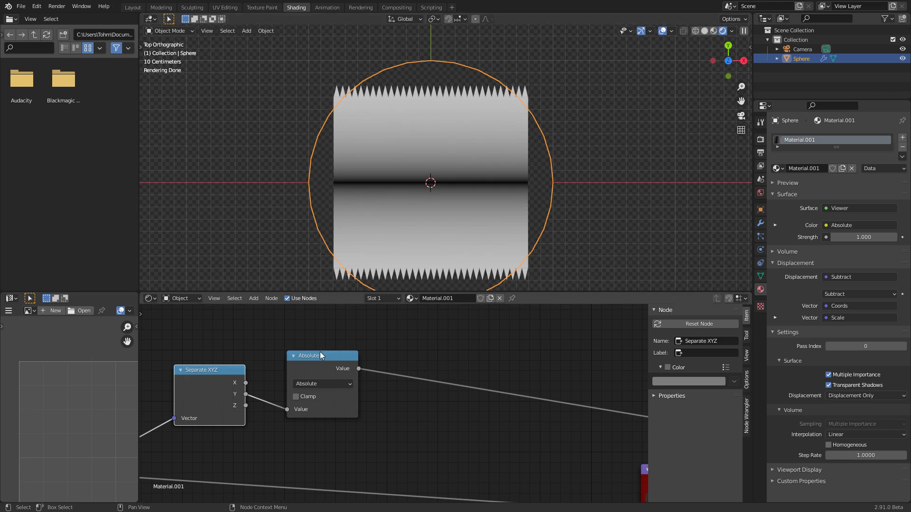
{"action": "left_click_drag", "start_coordinate": [319, 353], "coordinate": [308, 355]}
{"action": "middle_click_drag", "start_coordinate": [408, 319], "coordinate": [331, 355]}
{"action": "key", "text": "shift+a"}
{"action": "left_click", "coordinate": [337, 359]}
{"action": "type", "text": "map"}
{"action": "key", "text": "Down"}
{"action": "key", "text": "Down"}
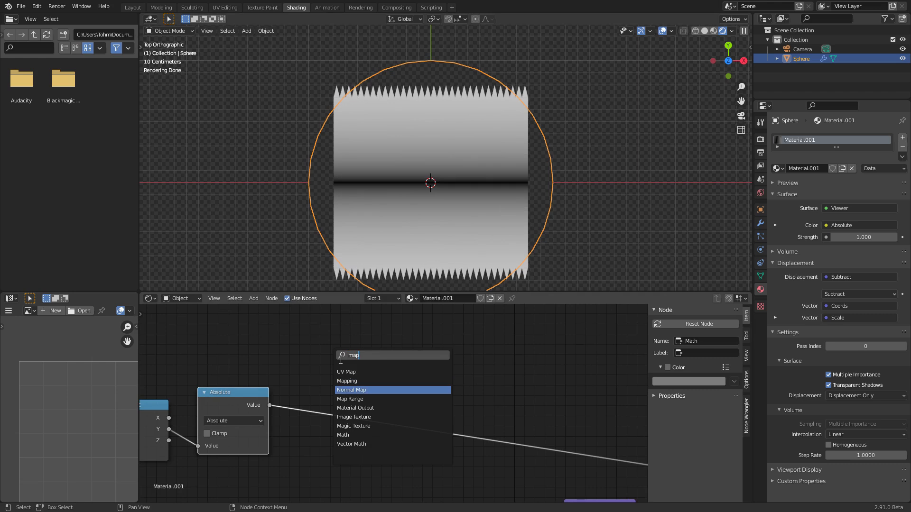
{"action": "left_click_drag", "start_coordinate": [340, 360], "coordinate": [318, 347]}
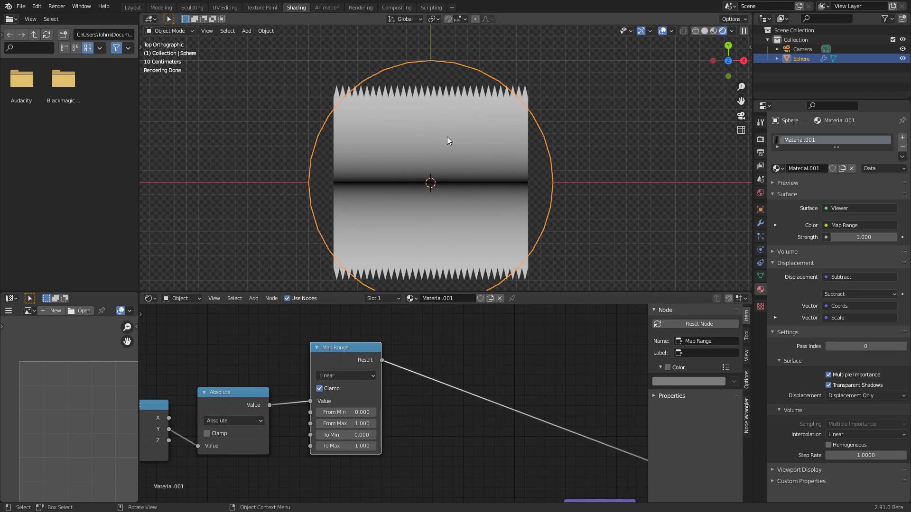
Step: Set the Map Range node's From Min to 0.650 so only the jagged edge bands of the sheet are masked
{"action": "left_click_drag", "start_coordinate": [347, 412], "coordinate": [376, 412]}
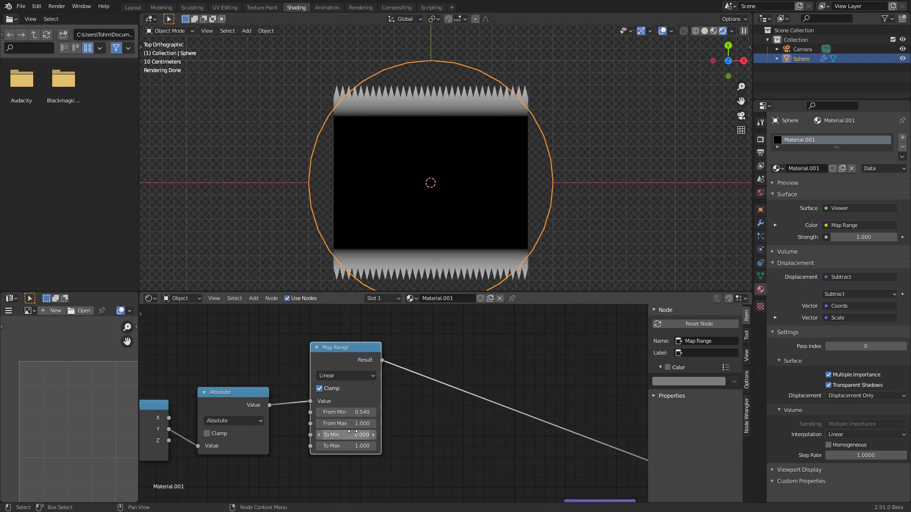
{"action": "left_click_drag", "start_coordinate": [352, 412], "coordinate": [359, 413]}
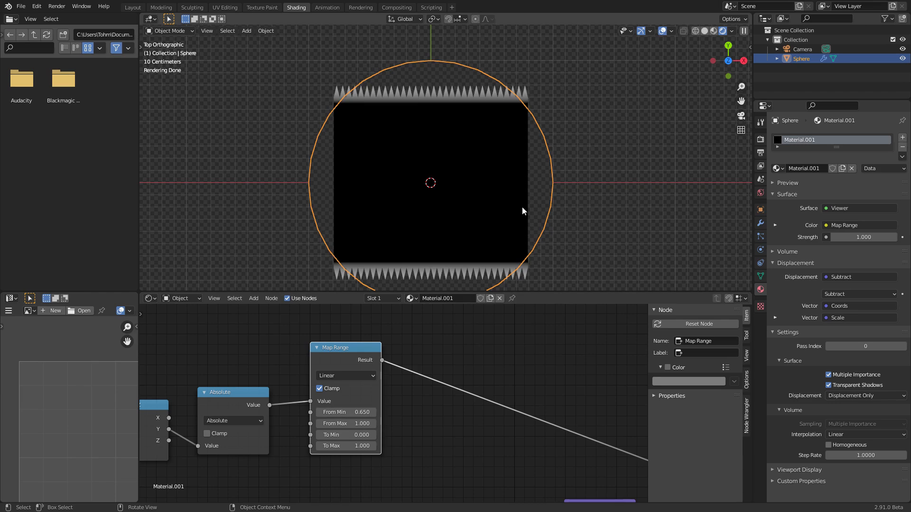
{"action": "scroll", "coordinate": [453, 154], "scroll_direction": "up", "scroll_amount": 3}
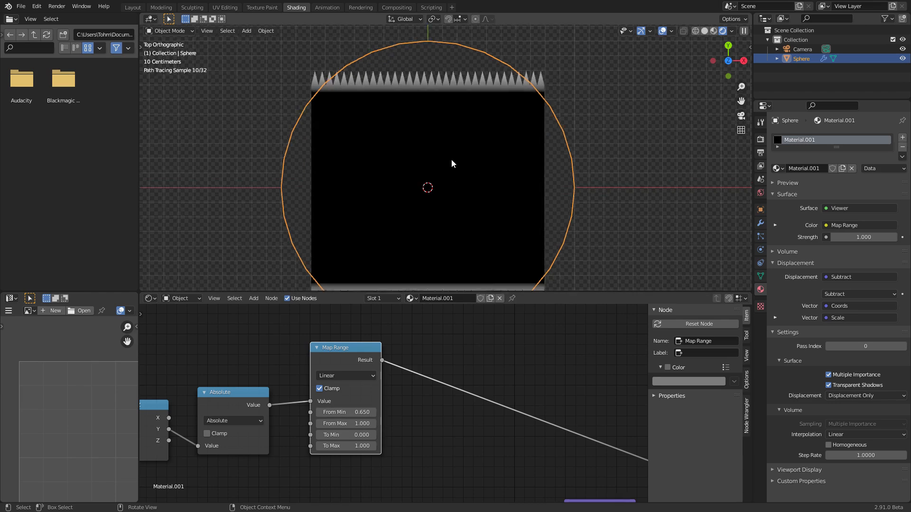
{"action": "scroll", "coordinate": [446, 156], "scroll_direction": "down", "scroll_amount": 3}
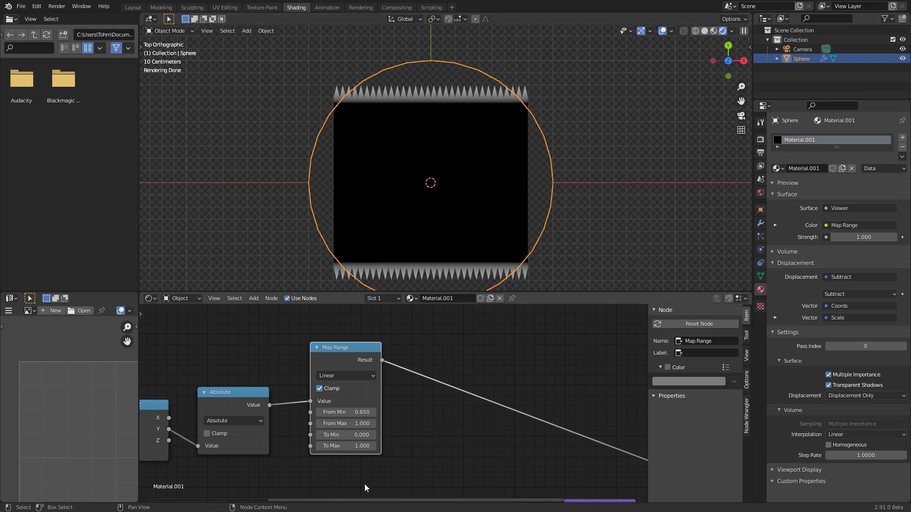
{"action": "middle_click_drag", "start_coordinate": [368, 484], "coordinate": [368, 459]}
{"action": "scroll", "coordinate": [440, 90], "scroll_direction": "up", "scroll_amount": 3}
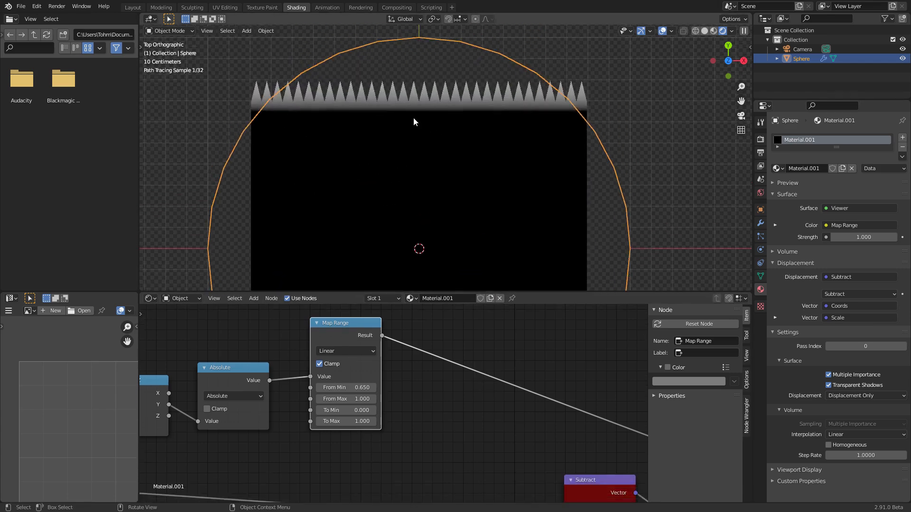
{"action": "scroll", "coordinate": [433, 169], "scroll_direction": "down", "scroll_amount": 6}
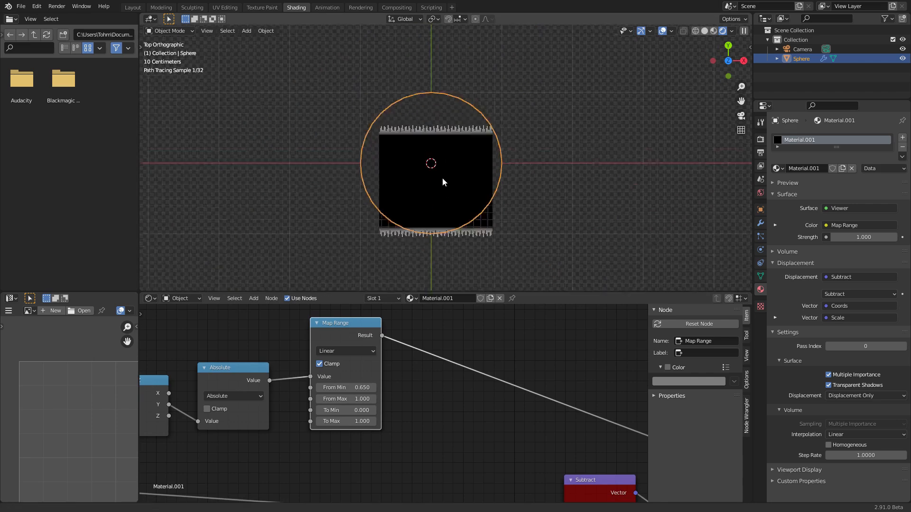
Step: Set the Map Range node's To Max to 4.000 and move the node closer to the Absolute node
{"action": "scroll", "coordinate": [434, 175], "scroll_direction": "up", "scroll_amount": 6}
{"action": "left_click", "coordinate": [345, 421]}
{"action": "type", "text": "3"}
{"action": "key", "text": "Return"}
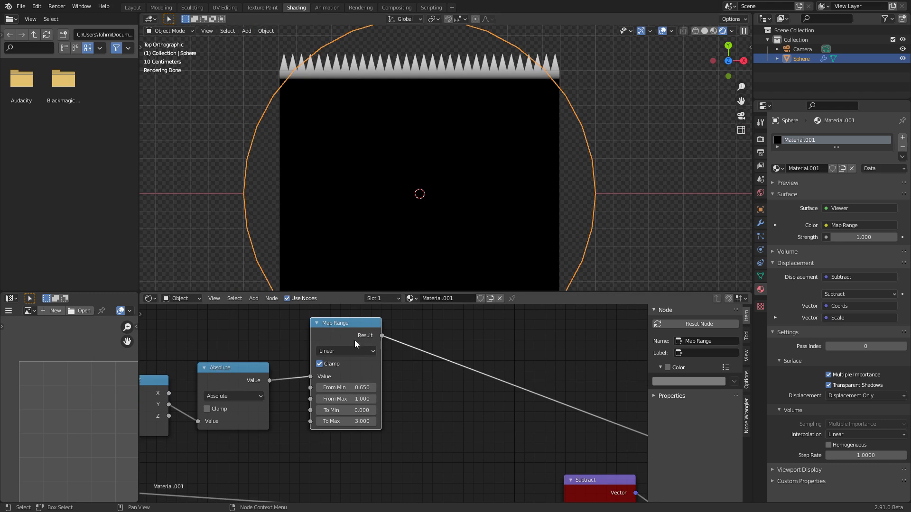
{"action": "left_click_drag", "start_coordinate": [354, 340], "coordinate": [349, 342]}
{"action": "left_click", "coordinate": [341, 423]}
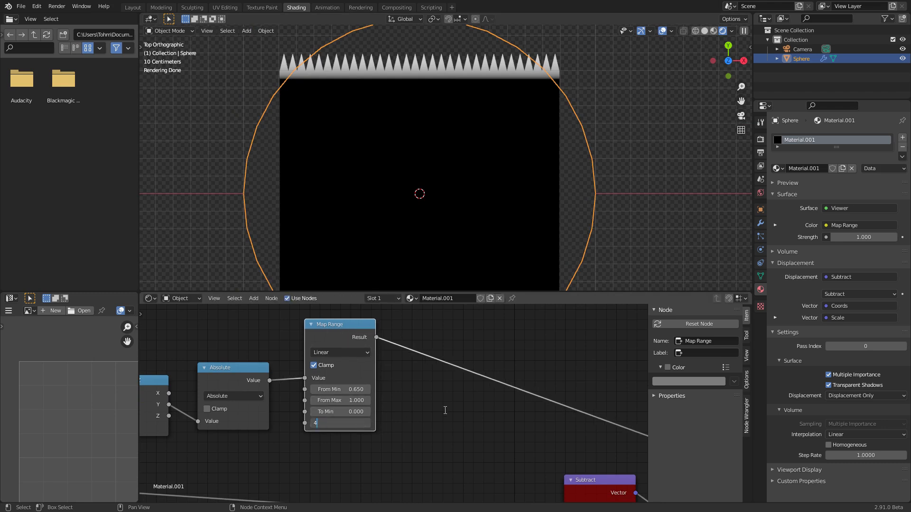
{"action": "type", "text": "4"}
{"action": "key", "text": "Return"}
{"action": "left_click_drag", "start_coordinate": [348, 335], "coordinate": [332, 334]}
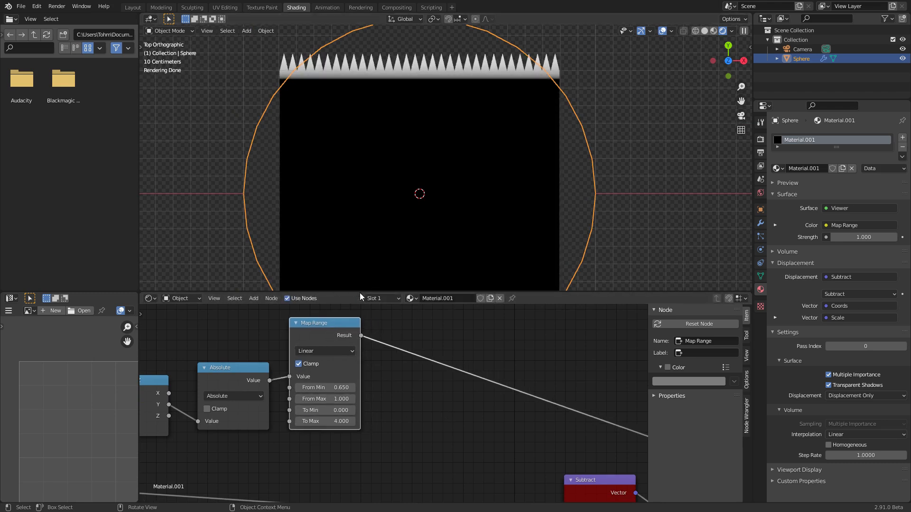
Step: Align the Separate XYZ, Absolute and Map Range nodes on one row and move them higher as a group
{"action": "scroll", "coordinate": [408, 155], "scroll_direction": "down", "scroll_amount": 3}
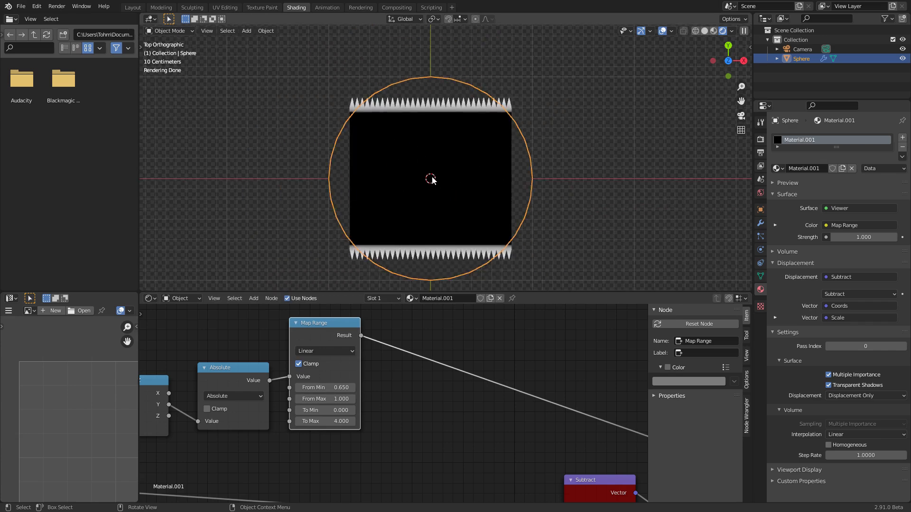
{"action": "middle_click_drag", "start_coordinate": [452, 106], "coordinate": [419, 165], "text": "shift"}
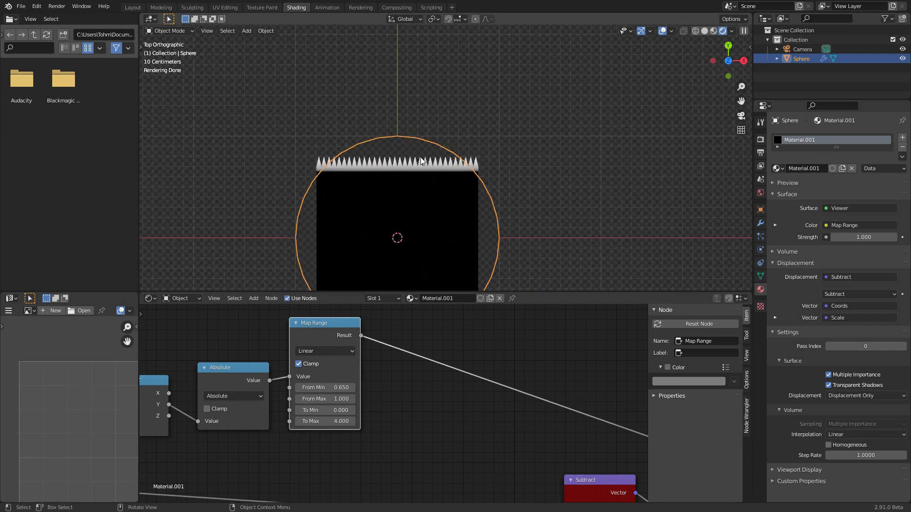
{"action": "middle_click_drag", "start_coordinate": [411, 236], "coordinate": [425, 175], "text": "shift"}
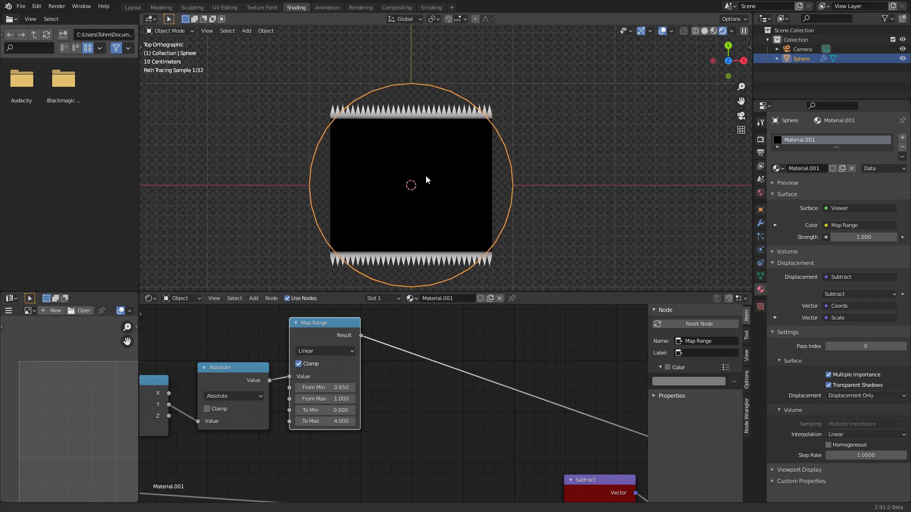
{"action": "middle_click_drag", "start_coordinate": [409, 362], "coordinate": [503, 363]}
{"action": "scroll", "coordinate": [366, 411], "scroll_direction": "down", "scroll_amount": 1}
{"action": "left_click_drag", "start_coordinate": [280, 427], "coordinate": [423, 349]}
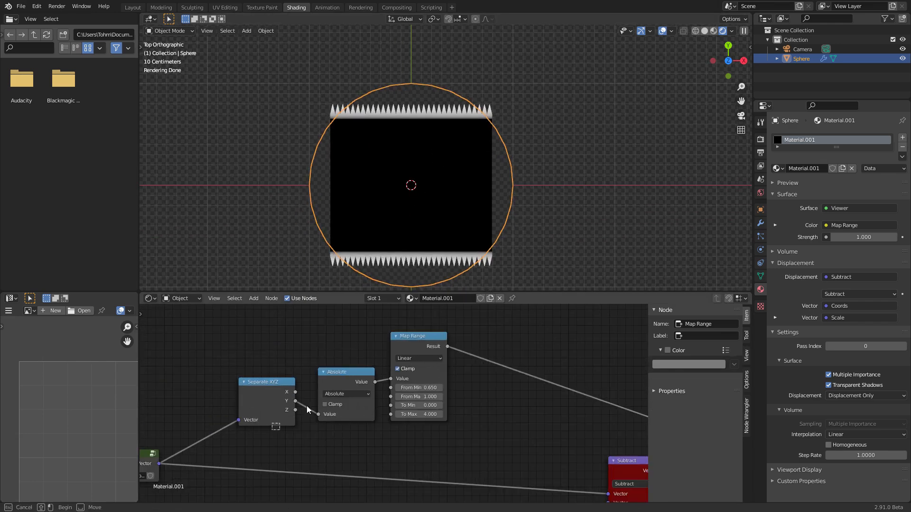
{"action": "key", "text": "s"}
{"action": "key", "text": "y"}
{"action": "key", "text": "0"}
{"action": "key", "text": "Return"}
{"action": "key", "text": "g"}
{"action": "left_click", "coordinate": [401, 313]}
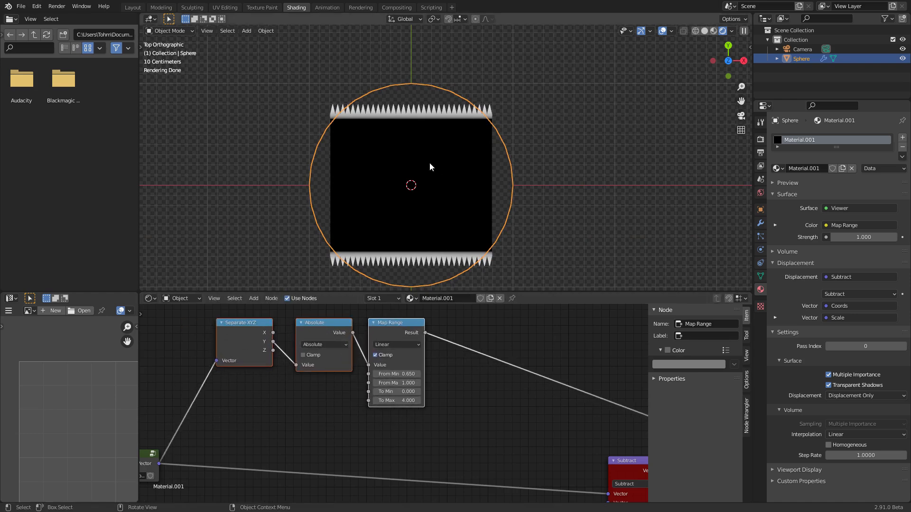
Step: Examine the previewed mask along the sheet's upper and lower jagged edges in the viewport
{"action": "scroll", "coordinate": [440, 145], "scroll_direction": "up", "scroll_amount": 4}
{"action": "middle_click_drag", "start_coordinate": [427, 123], "coordinate": [419, 164], "text": "shift"}
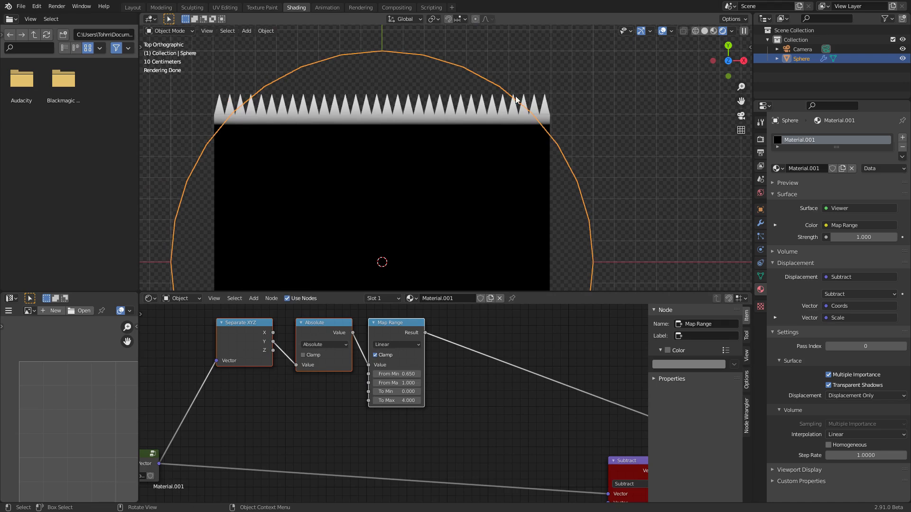
{"action": "scroll", "coordinate": [492, 154], "scroll_direction": "down", "scroll_amount": 5}
{"action": "middle_click_drag", "start_coordinate": [424, 263], "coordinate": [407, 156], "text": "shift"}
{"action": "scroll", "coordinate": [407, 156], "scroll_direction": "up", "scroll_amount": 5}
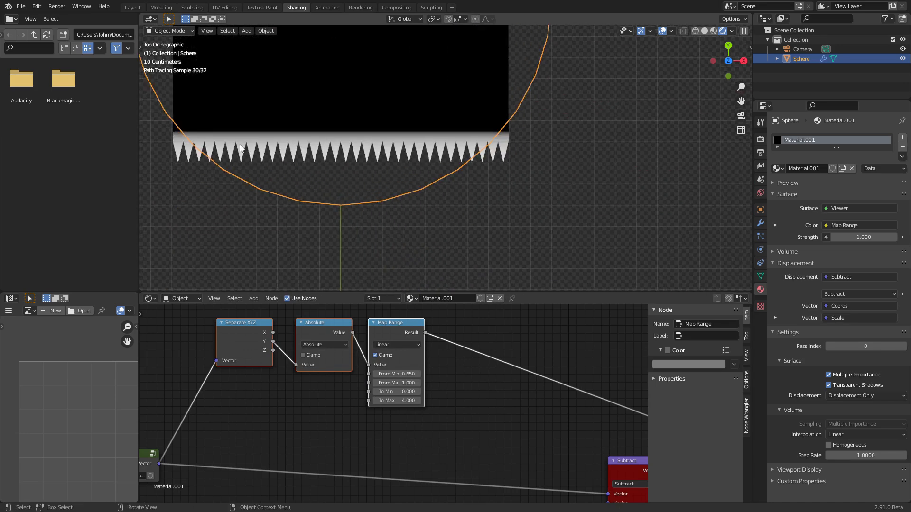
{"action": "scroll", "coordinate": [402, 127], "scroll_direction": "down", "scroll_amount": 4}
{"action": "middle_click_drag", "start_coordinate": [393, 90], "coordinate": [400, 167], "text": "shift"}
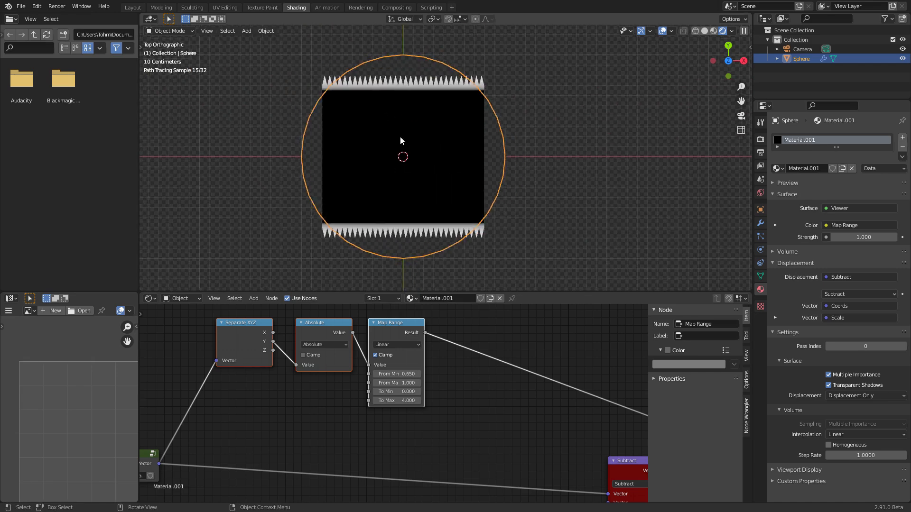
Step: Duplicate the Absolute node, place the copy beneath it and set its operation to Sign
{"action": "left_click", "coordinate": [319, 324]}
{"action": "key", "text": "shift+d"}
{"action": "left_click", "coordinate": [309, 415]}
{"action": "left_click", "coordinate": [314, 409]}
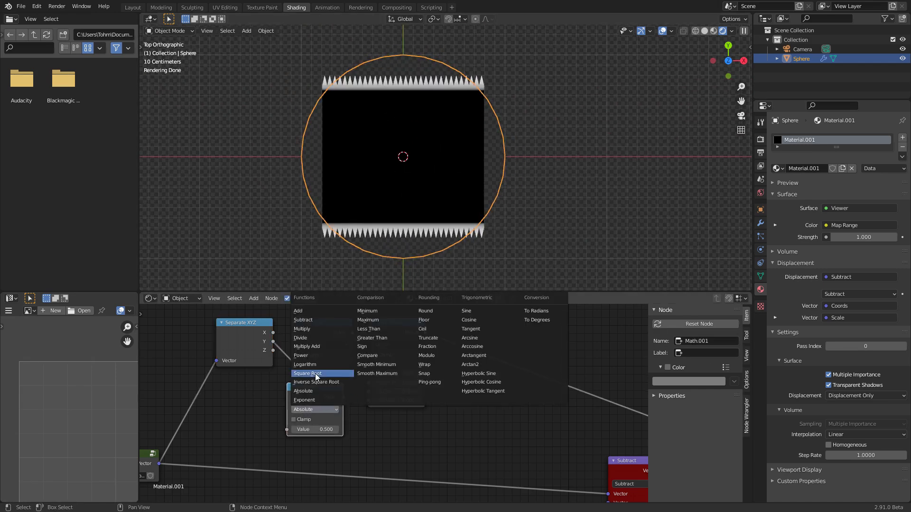
{"action": "left_click", "coordinate": [366, 347]}
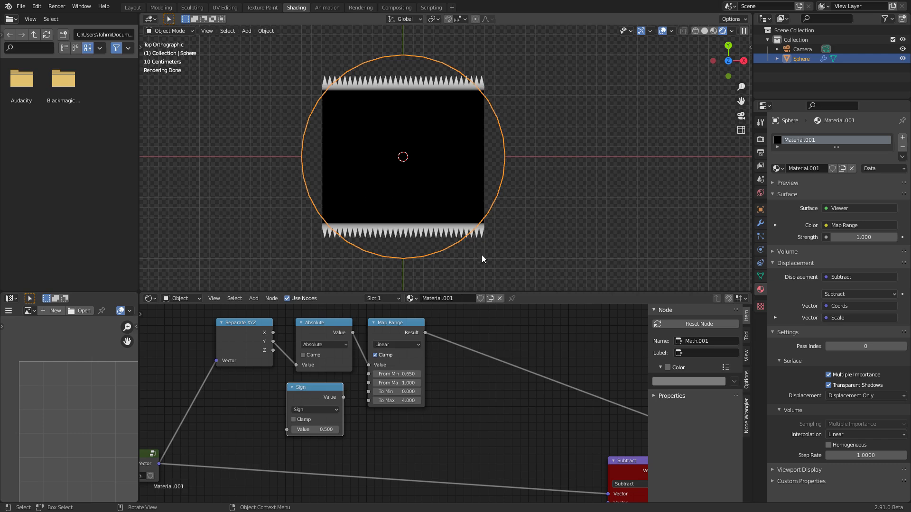
Step: Connect the Separate XYZ node's Y output to the Sign node and compare its preview with the Map Range result
{"action": "scroll", "coordinate": [349, 343], "scroll_direction": "up", "scroll_amount": 2}
{"action": "mouse_move", "coordinate": [336, 338]}
{"action": "middle_mouse_down"}
{"action": "mouse_move", "coordinate": [357, 354]}
{"action": "mouse_move", "coordinate": [328, 346]}
{"action": "middle_mouse_up"}
{"action": "left_click_drag", "start_coordinate": [297, 335], "coordinate": [316, 455]}
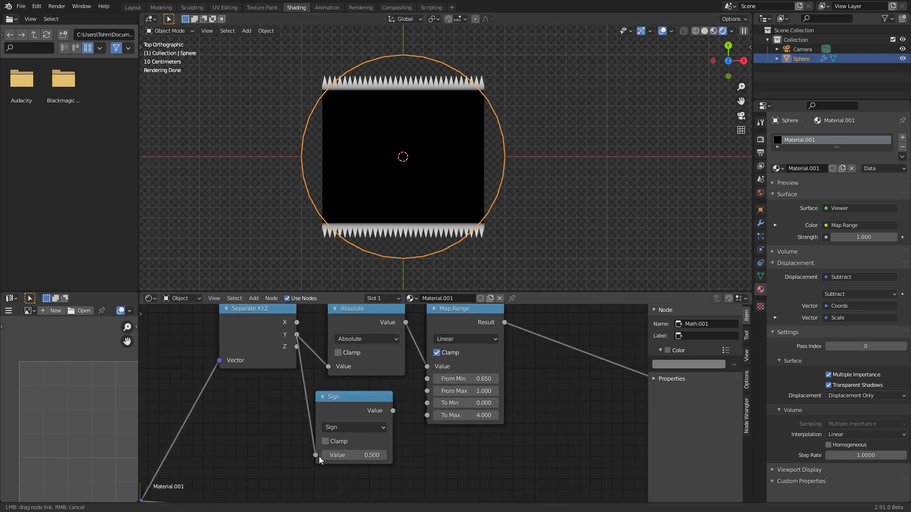
{"action": "middle_click_drag", "start_coordinate": [453, 354], "coordinate": [334, 389]}
{"action": "left_click", "coordinate": [247, 437], "text": "ctrl+shift"}
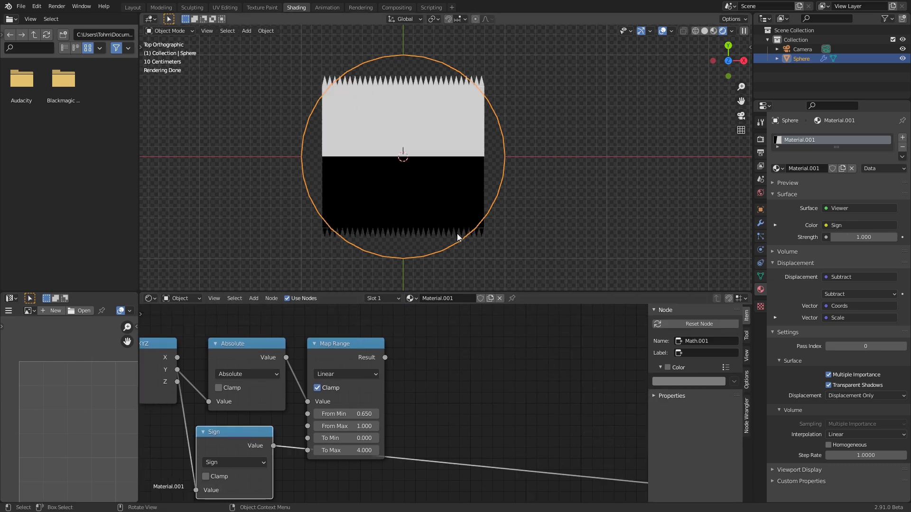
{"action": "left_click", "coordinate": [341, 351], "text": "ctrl+shift"}
Step: Add a MixRGB node after Map Range with the Map Range Result driving its Fac, and preview Map Range again
{"action": "middle_click_drag", "start_coordinate": [440, 338], "coordinate": [355, 351]}
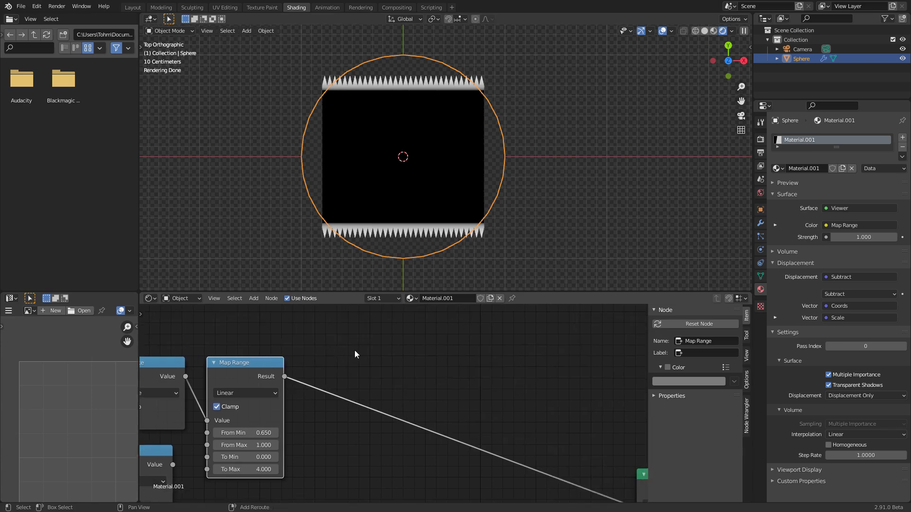
{"action": "key", "text": "shift+a"}
{"action": "left_click", "coordinate": [354, 351]}
{"action": "type", "text": "mi"}
{"action": "left_click", "coordinate": [376, 375]}
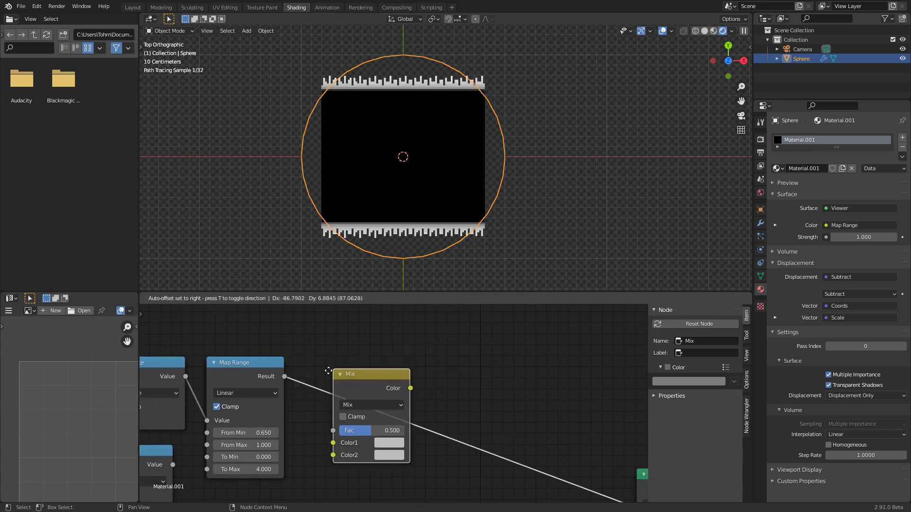
{"action": "left_click", "coordinate": [320, 352]}
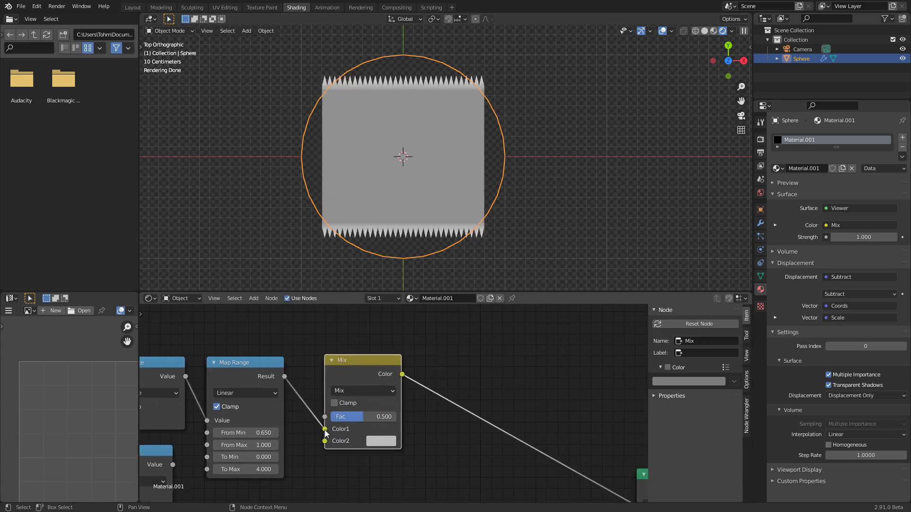
{"action": "left_click_drag", "start_coordinate": [325, 430], "coordinate": [324, 416]}
{"action": "middle_click_drag", "start_coordinate": [269, 404], "coordinate": [349, 389]}
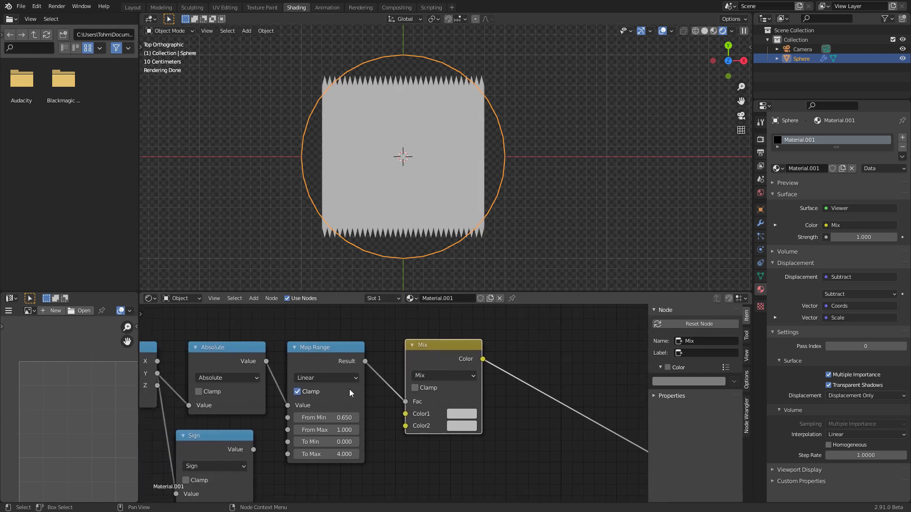
{"action": "left_click", "coordinate": [314, 371], "text": "ctrl+shift"}
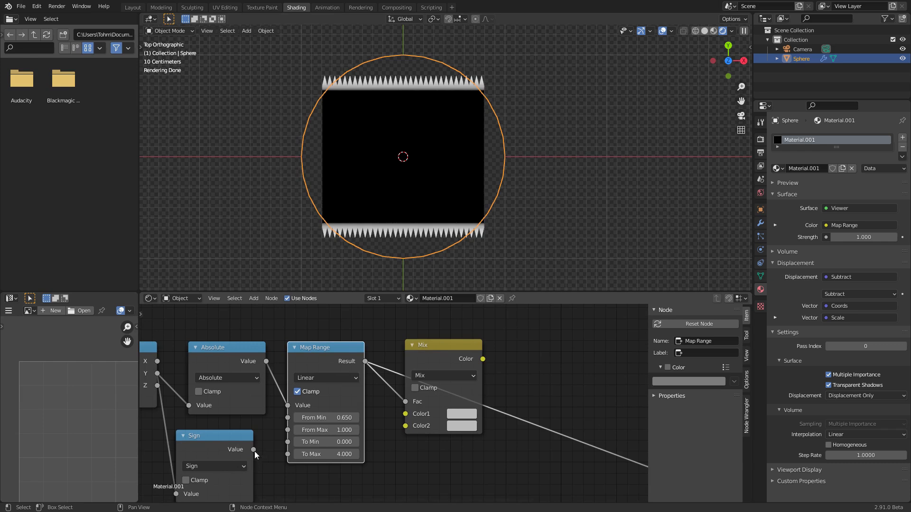
Step: Connect the Sign node's Value to the Mix node's Color2 and Separate XYZ's Y output to Color1, saving the file in between
{"action": "left_click_drag", "start_coordinate": [253, 451], "coordinate": [410, 430]}
{"action": "key", "text": "ctrl+s"}
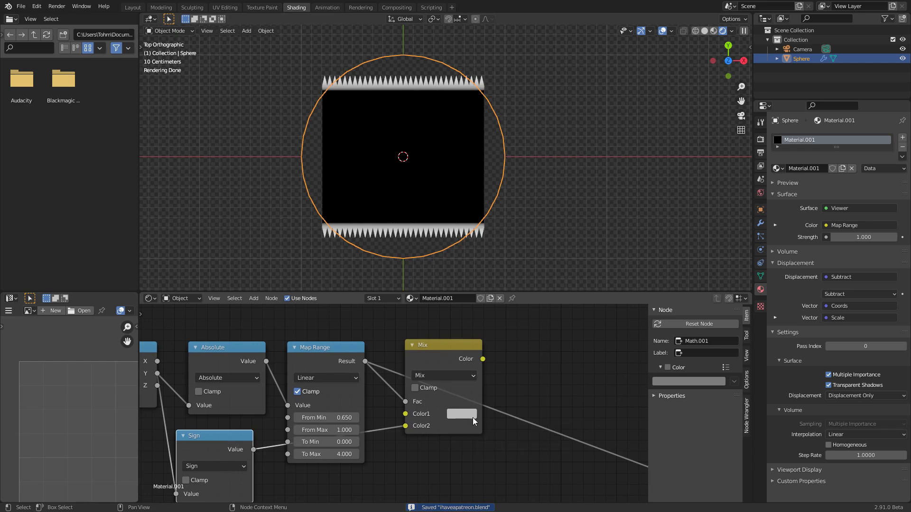
{"action": "scroll", "coordinate": [314, 381], "scroll_direction": "down", "scroll_amount": 2}
{"action": "left_click_drag", "start_coordinate": [234, 383], "coordinate": [402, 402]}
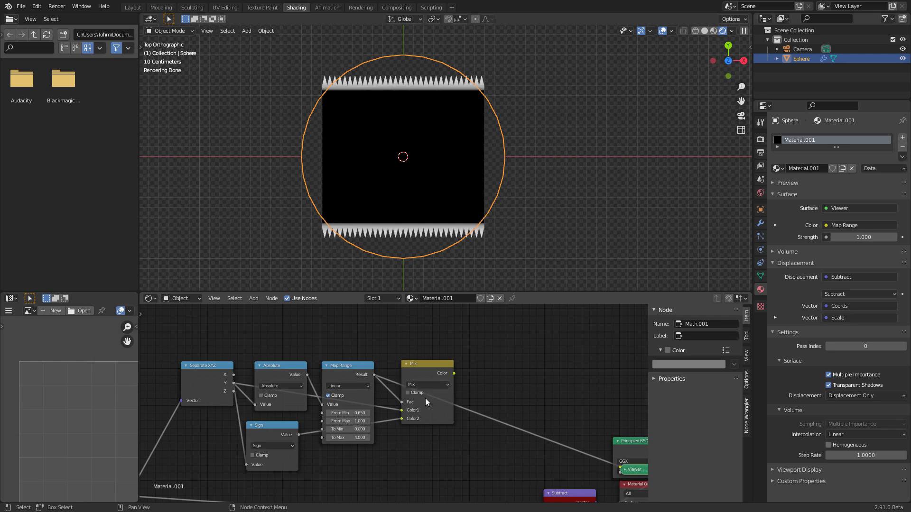
Step: Preview the Mix node on the mesh and examine the gradient up to the sheet's jagged edges
{"action": "left_click", "coordinate": [436, 364], "text": "ctrl+shift"}
{"action": "scroll", "coordinate": [432, 146], "scroll_direction": "up", "scroll_amount": 1}
{"action": "scroll", "coordinate": [438, 159], "scroll_direction": "up", "scroll_amount": 3}
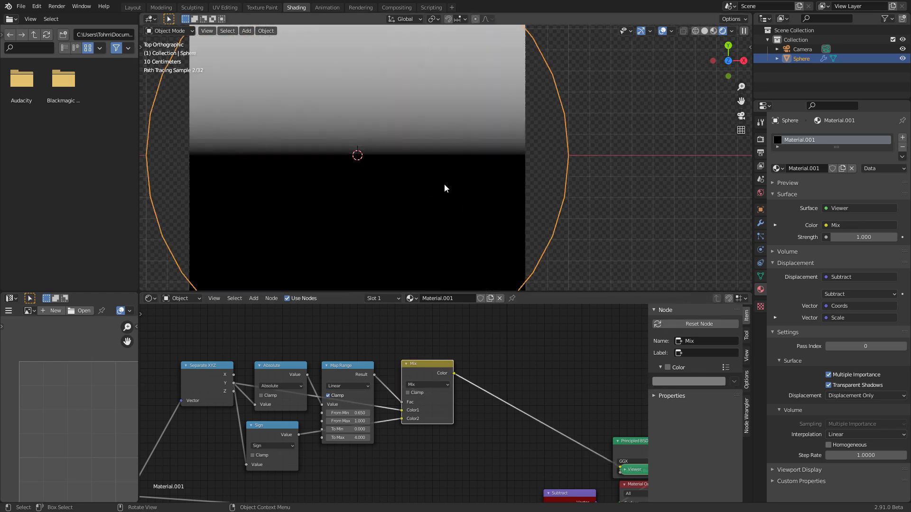
{"action": "middle_click_drag", "start_coordinate": [461, 124], "coordinate": [471, 239], "text": "shift"}
{"action": "scroll", "coordinate": [465, 140], "scroll_direction": "up", "scroll_amount": 3}
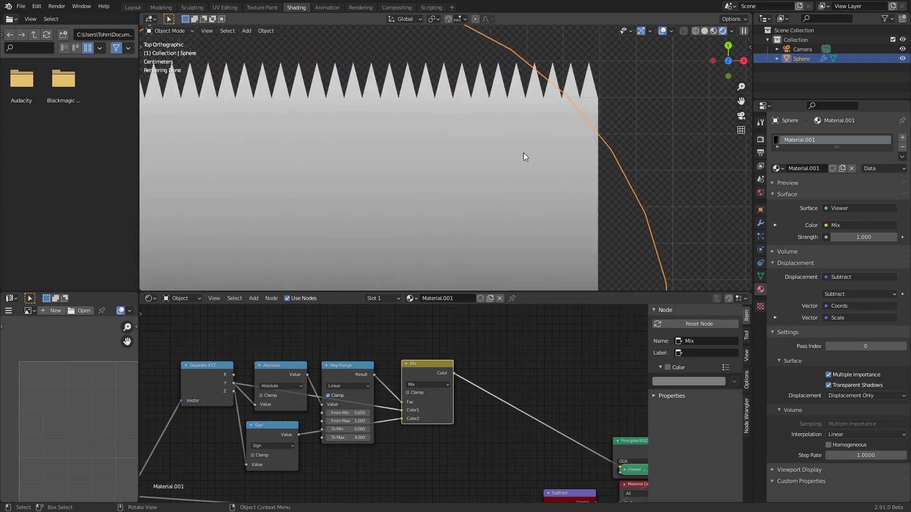
{"action": "scroll", "coordinate": [510, 171], "scroll_direction": "down", "scroll_amount": 6}
{"action": "middle_click_drag", "start_coordinate": [465, 204], "coordinate": [490, 133], "text": "shift"}
{"action": "scroll", "coordinate": [390, 404], "scroll_direction": "down", "scroll_amount": 5}
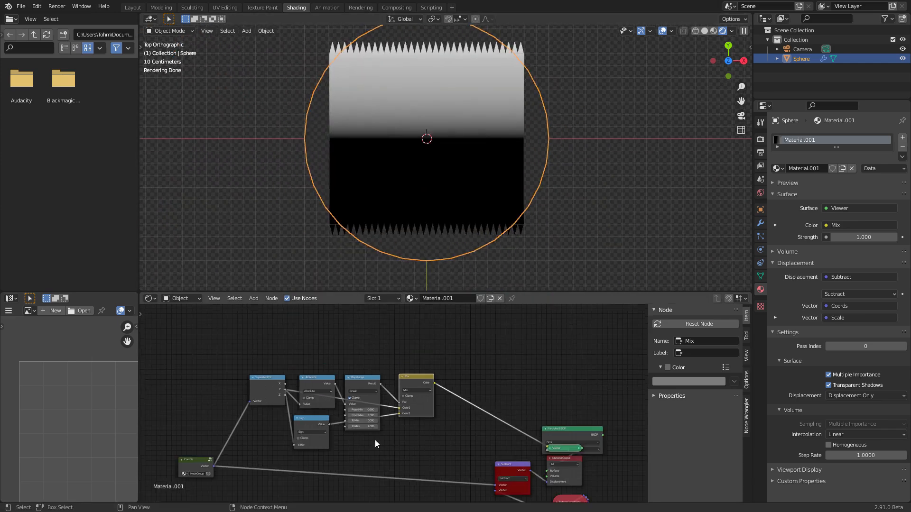
Step: Add a Combine XYZ node below the Sign node and move the Coords and Separate XYZ nodes away from the math nodes
{"action": "middle_click_drag", "start_coordinate": [371, 397], "coordinate": [416, 332]}
{"action": "key", "text": "shift+a"}
{"action": "left_click", "coordinate": [370, 323]}
{"action": "type", "text": "combine xyz"}
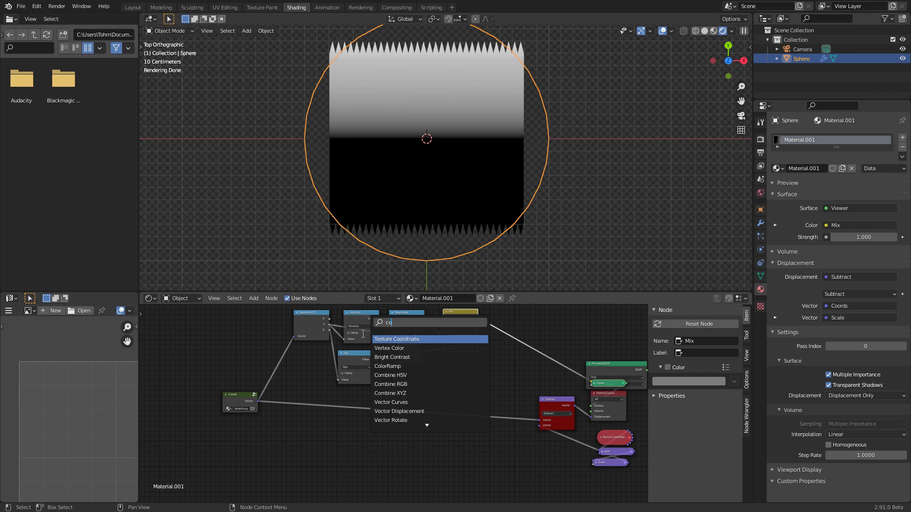
{"action": "key", "text": "Return"}
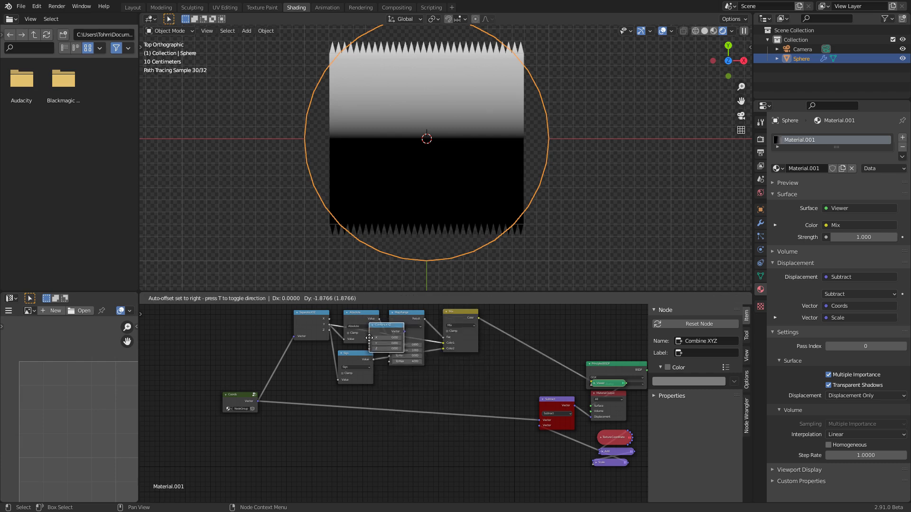
{"action": "left_click", "coordinate": [340, 435]}
{"action": "left_click_drag", "start_coordinate": [242, 396], "coordinate": [206, 386]}
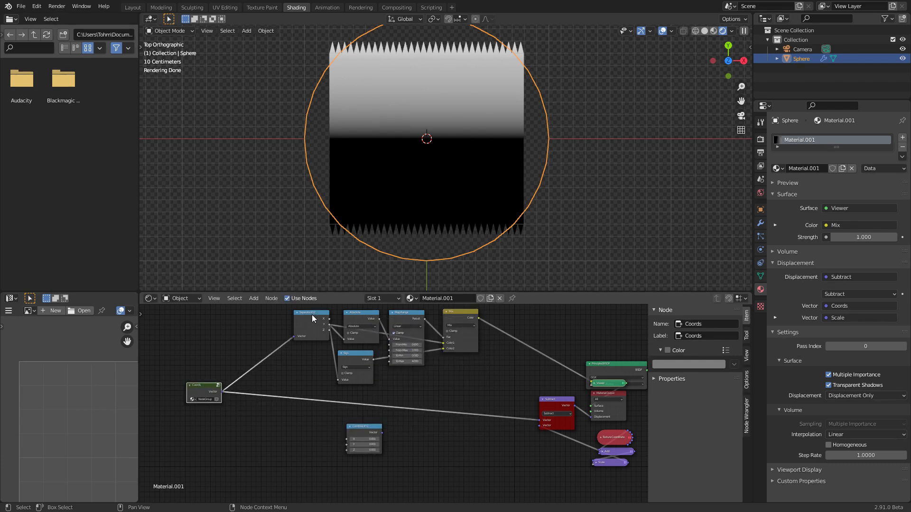
{"action": "left_click_drag", "start_coordinate": [313, 314], "coordinate": [270, 339]}
Step: Connect Separate XYZ's X and Z outputs to Combine XYZ's matching inputs, and the Mix node's Color to its Y input
{"action": "scroll", "coordinate": [400, 403], "scroll_direction": "up", "scroll_amount": 4}
{"action": "middle_click_drag", "start_coordinate": [335, 416], "coordinate": [369, 397]}
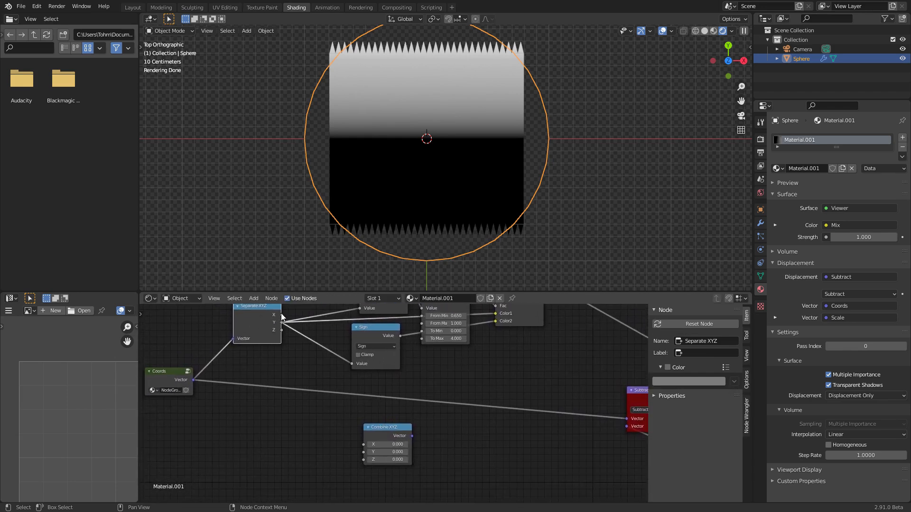
{"action": "left_click_drag", "start_coordinate": [281, 322], "coordinate": [363, 444]}
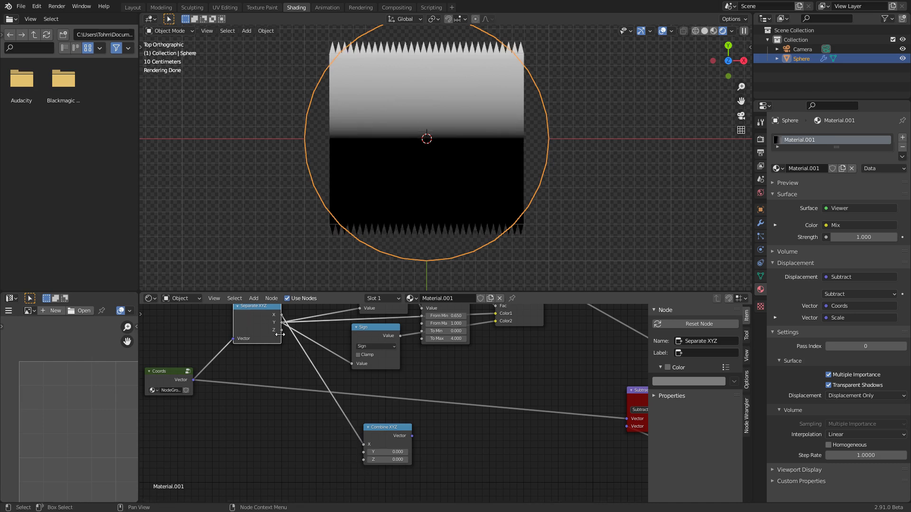
{"action": "left_click_drag", "start_coordinate": [281, 330], "coordinate": [364, 461]}
{"action": "middle_click_drag", "start_coordinate": [505, 375], "coordinate": [462, 403]}
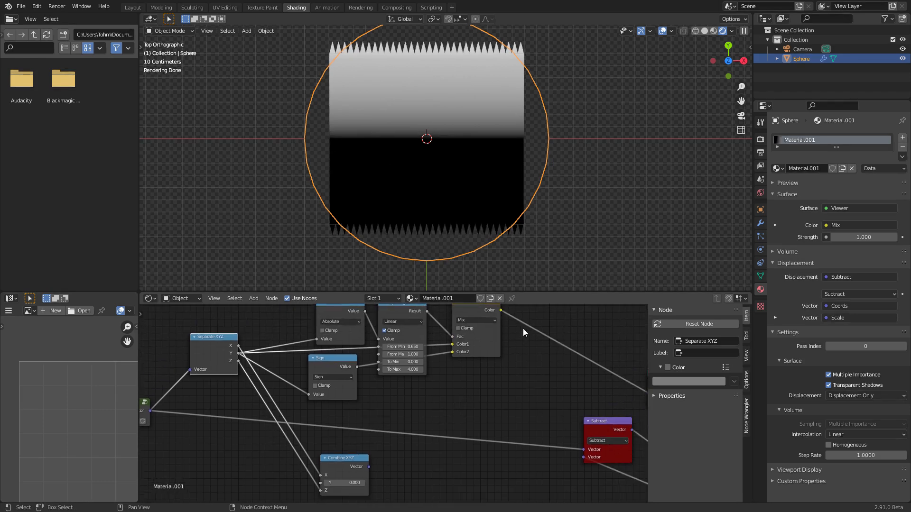
{"action": "left_click_drag", "start_coordinate": [500, 310], "coordinate": [320, 478]}
{"action": "middle_click_drag", "start_coordinate": [411, 448], "coordinate": [361, 439]}
{"action": "left_click_drag", "start_coordinate": [318, 458], "coordinate": [330, 439]}
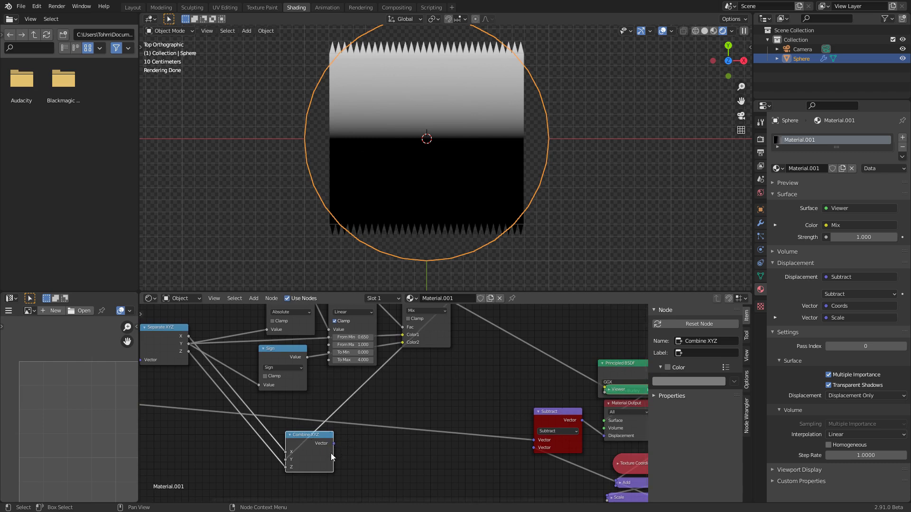
Step: Connect Combine XYZ's Vector to the Subtract node's first Vector input, check the sheet's upper edge and save the file
{"action": "left_click_drag", "start_coordinate": [334, 444], "coordinate": [534, 440]}
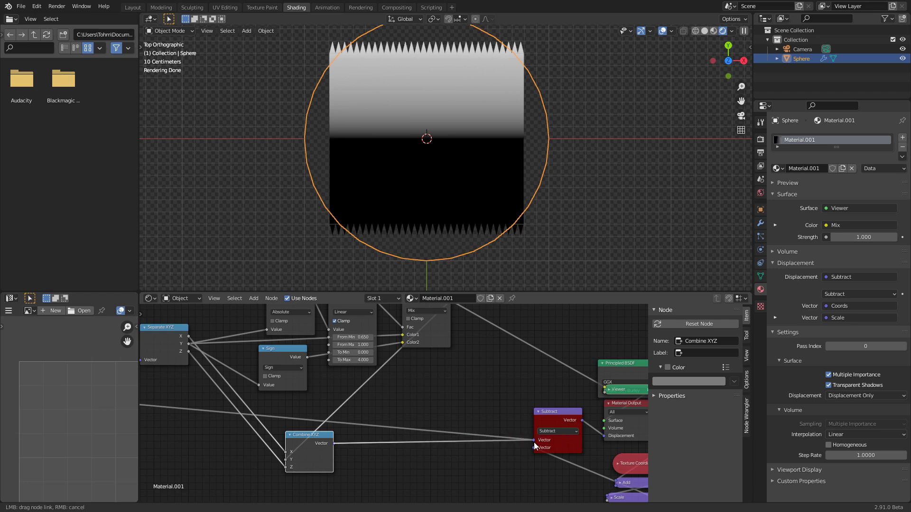
{"action": "scroll", "coordinate": [454, 153], "scroll_direction": "down", "scroll_amount": 1}
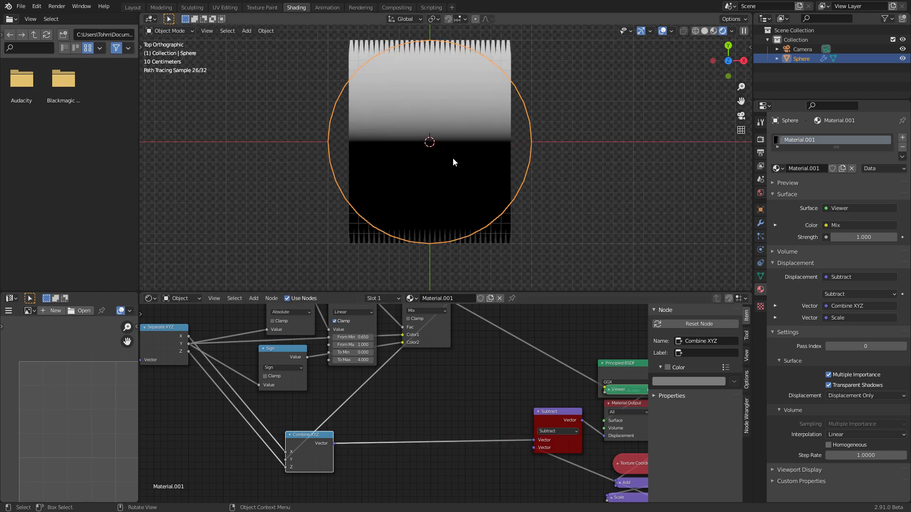
{"action": "middle_click_drag", "start_coordinate": [455, 87], "coordinate": [437, 149], "text": "shift"}
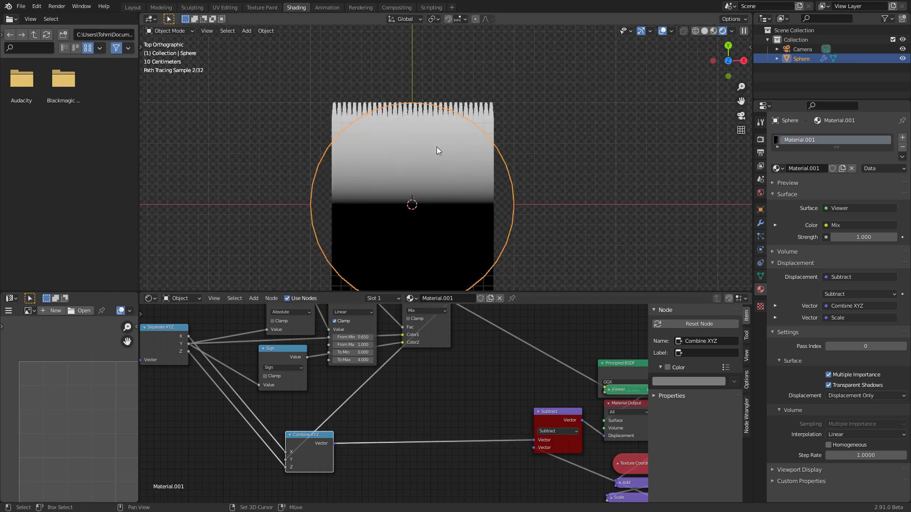
{"action": "middle_click_drag", "start_coordinate": [404, 303], "coordinate": [407, 331]}
{"action": "key", "text": "ctrl+s"}
Step: Move the Mix node farther from Map Range and compare the Map Range and Mix previews on the mesh
{"action": "left_click_drag", "start_coordinate": [407, 332], "coordinate": [443, 329]}
{"action": "scroll", "coordinate": [403, 358], "scroll_direction": "up", "scroll_amount": 3}
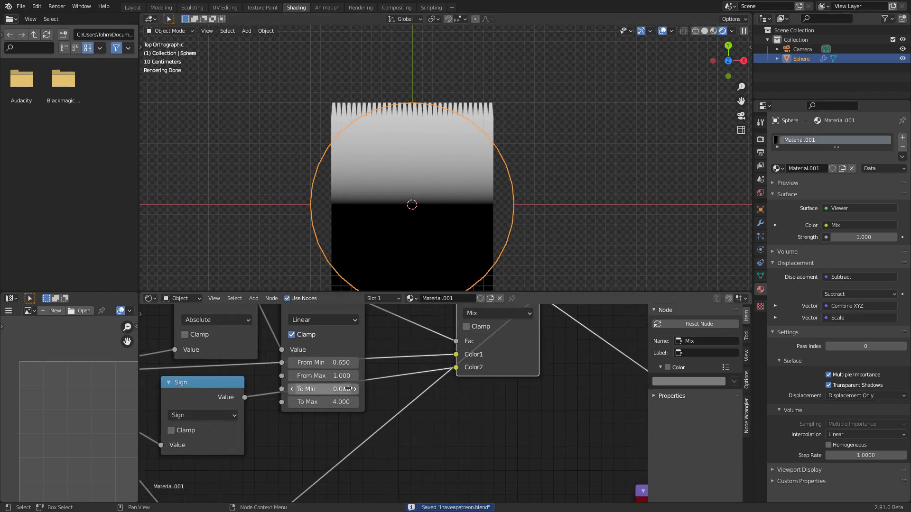
{"action": "middle_click_drag", "start_coordinate": [386, 390], "coordinate": [382, 428]}
{"action": "left_click", "coordinate": [331, 339], "text": "ctrl+shift"}
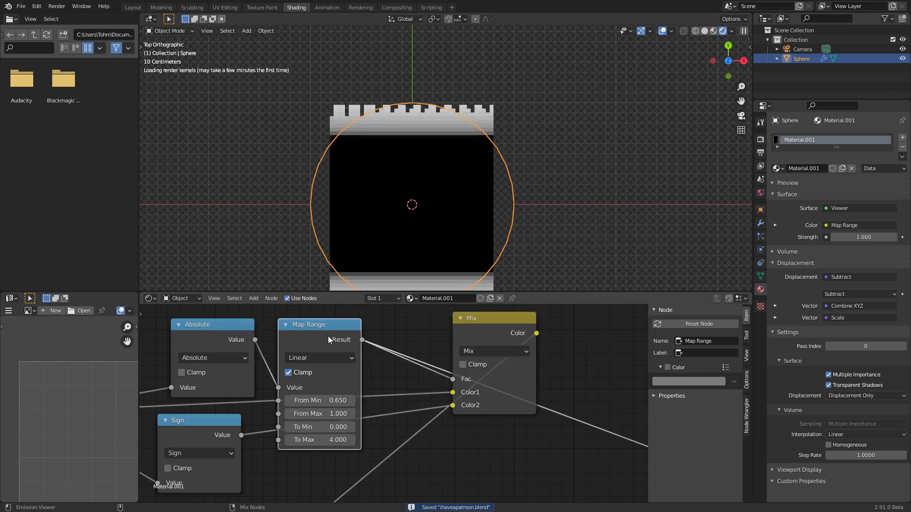
{"action": "left_click", "coordinate": [492, 326], "text": "ctrl+shift"}
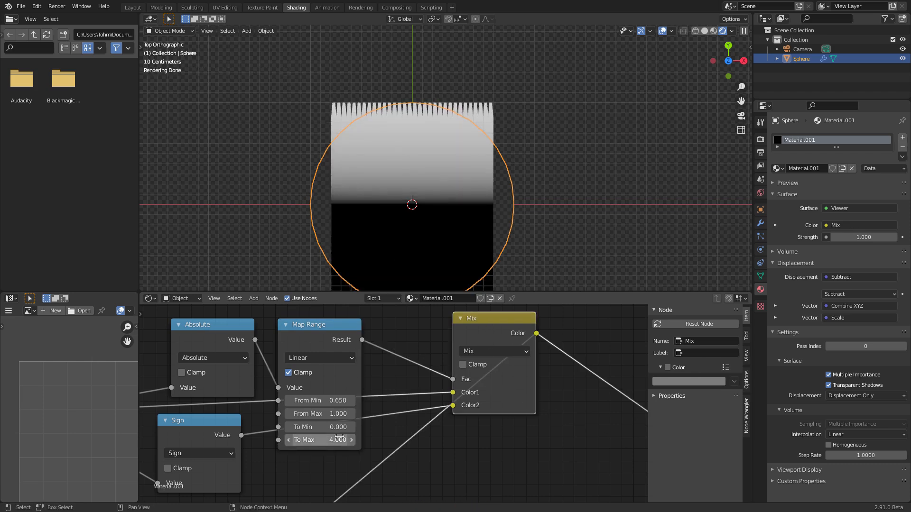
Step: Set the Map Range node's From Min to 0.540 and compare the Map Range and Mix previews again
{"action": "left_click_drag", "start_coordinate": [332, 400], "coordinate": [371, 403]}
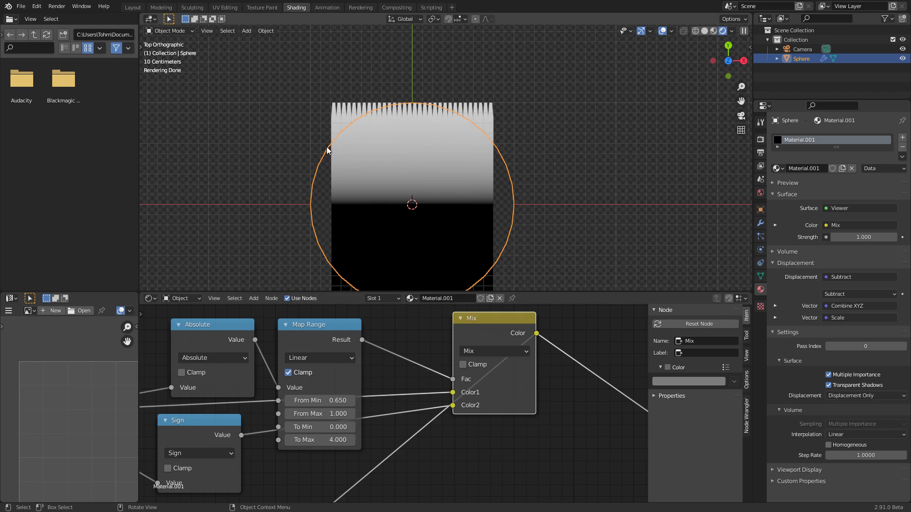
{"action": "scroll", "coordinate": [420, 144], "scroll_direction": "up", "scroll_amount": 2}
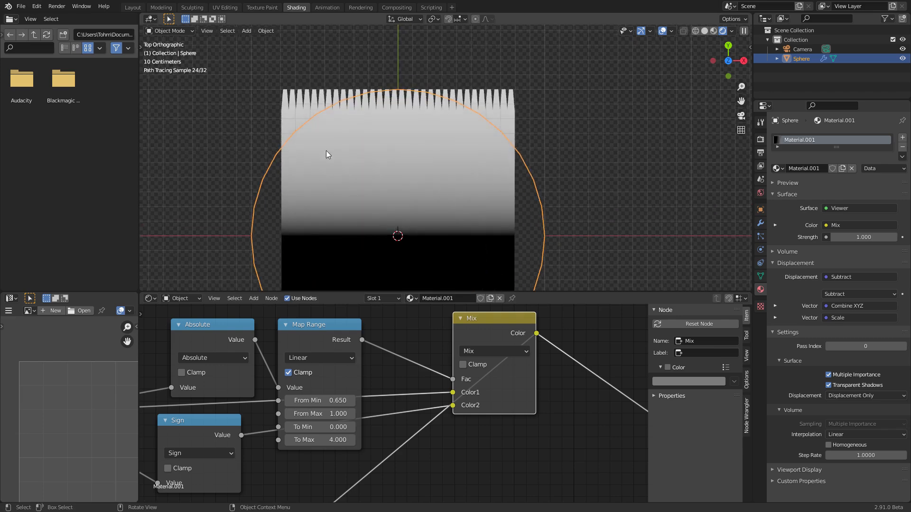
{"action": "left_click_drag", "start_coordinate": [352, 397], "coordinate": [331, 398]}
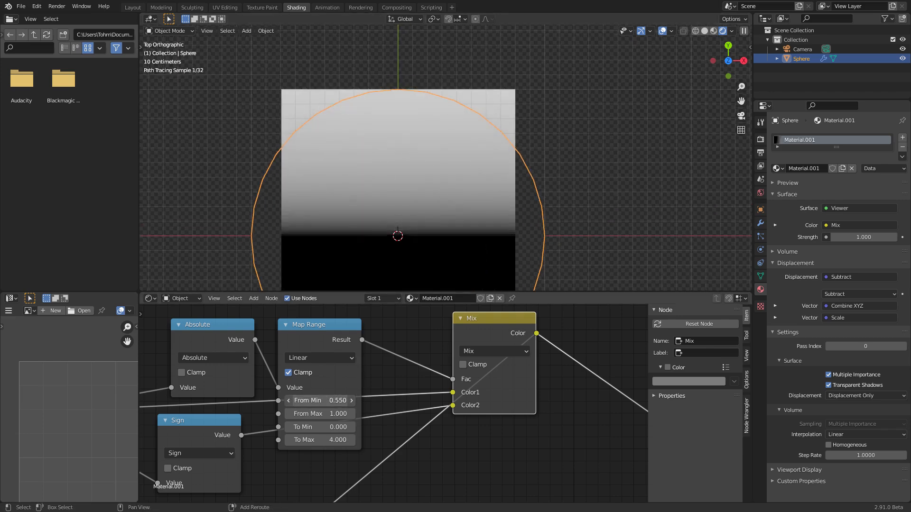
{"action": "left_click", "coordinate": [324, 327], "text": "ctrl+shift"}
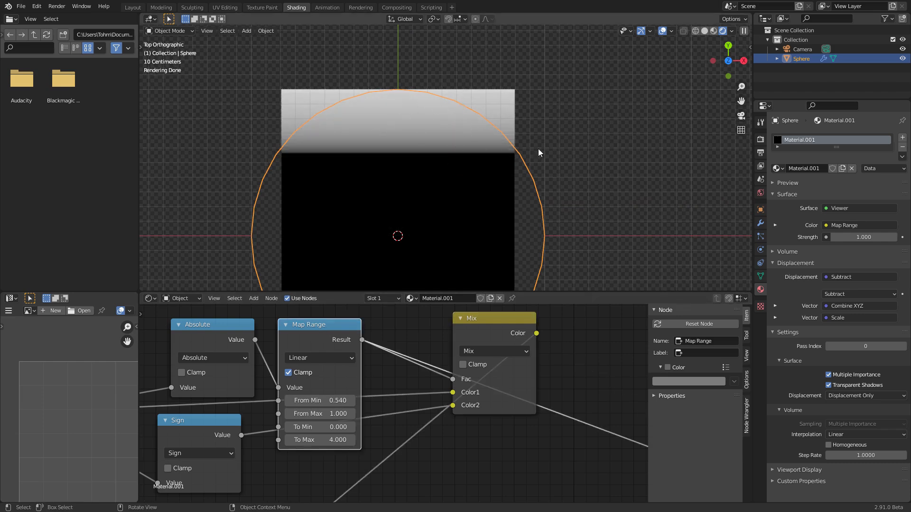
{"action": "left_click", "coordinate": [500, 326], "text": "ctrl+shift"}
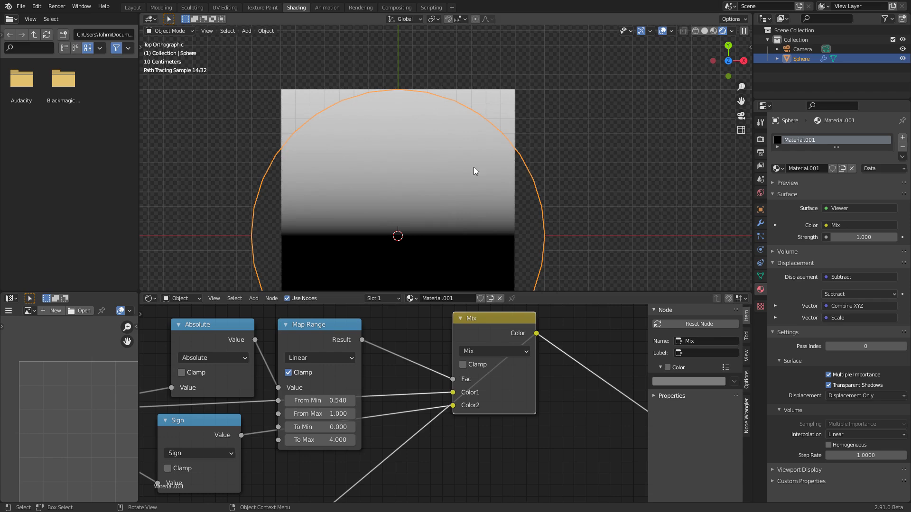
Step: Send the Principled BSDF to the Material Output again and shift the shader node slightly
{"action": "scroll", "coordinate": [518, 403], "scroll_direction": "down", "scroll_amount": 4}
{"action": "middle_click_drag", "start_coordinate": [517, 403], "coordinate": [371, 411]}
{"action": "scroll", "coordinate": [383, 389], "scroll_direction": "up", "scroll_amount": 2}
{"action": "left_click", "coordinate": [379, 391], "text": "ctrl+shift"}
{"action": "key", "text": "g"}
{"action": "left_click", "coordinate": [370, 391]}
{"action": "middle_click_drag", "start_coordinate": [402, 363], "coordinate": [421, 405]}
Step: Add a Wireframe node above the Principled BSDF, preview it on the mesh and examine the topology near the sheet's edge
{"action": "key", "text": "shift+a"}
{"action": "left_click", "coordinate": [395, 388]}
{"action": "type", "text": "wire"}
{"action": "key", "text": "Return"}
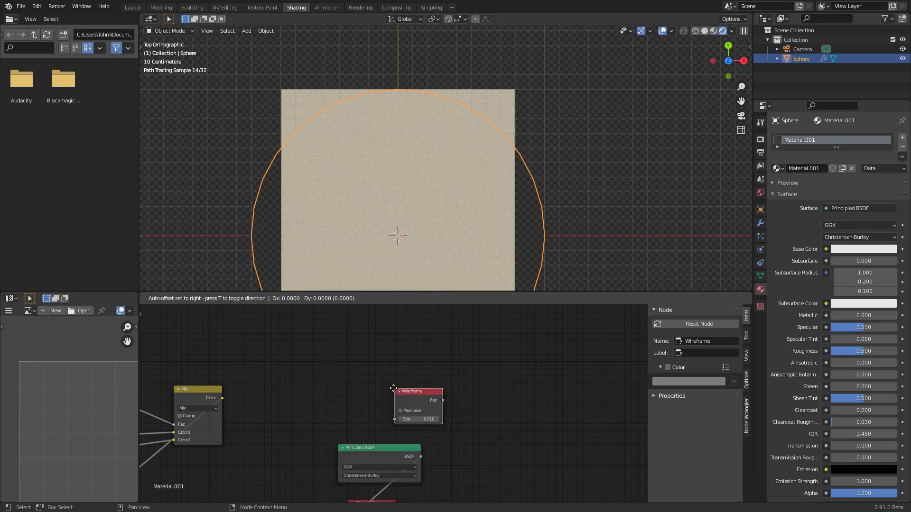
{"action": "left_click", "coordinate": [375, 390]}
{"action": "scroll", "coordinate": [423, 166], "scroll_direction": "up", "scroll_amount": 1}
{"action": "scroll", "coordinate": [409, 203], "scroll_direction": "down", "scroll_amount": 4}
{"action": "scroll", "coordinate": [443, 152], "scroll_direction": "up", "scroll_amount": 4}
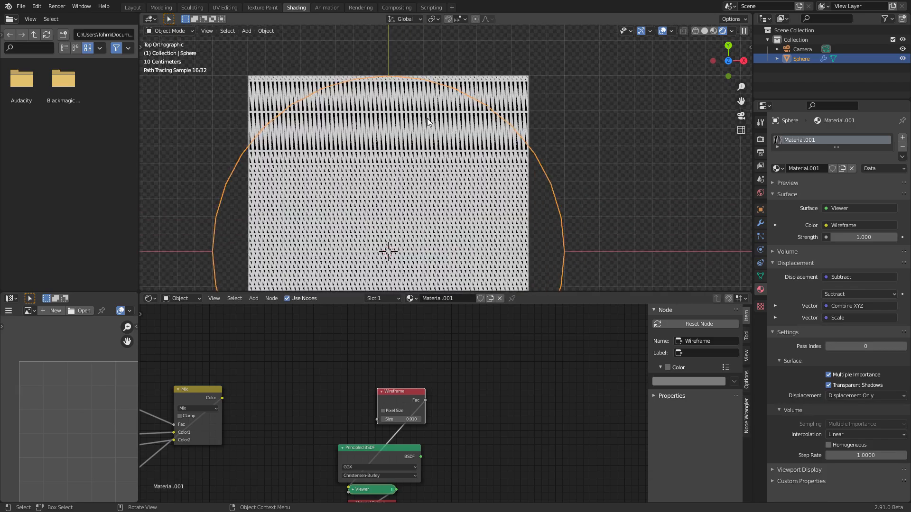
{"action": "scroll", "coordinate": [462, 135], "scroll_direction": "up", "scroll_amount": 3}
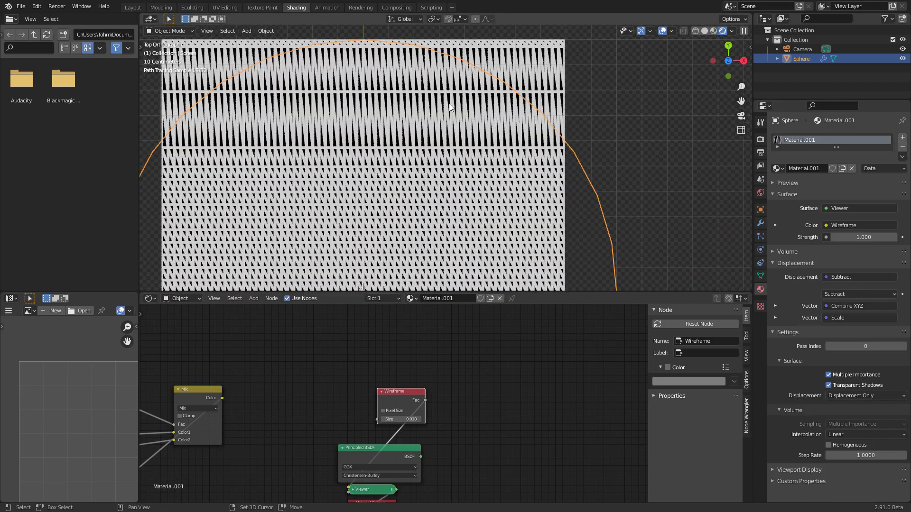
{"action": "scroll", "coordinate": [451, 127], "scroll_direction": "down", "scroll_amount": 2}
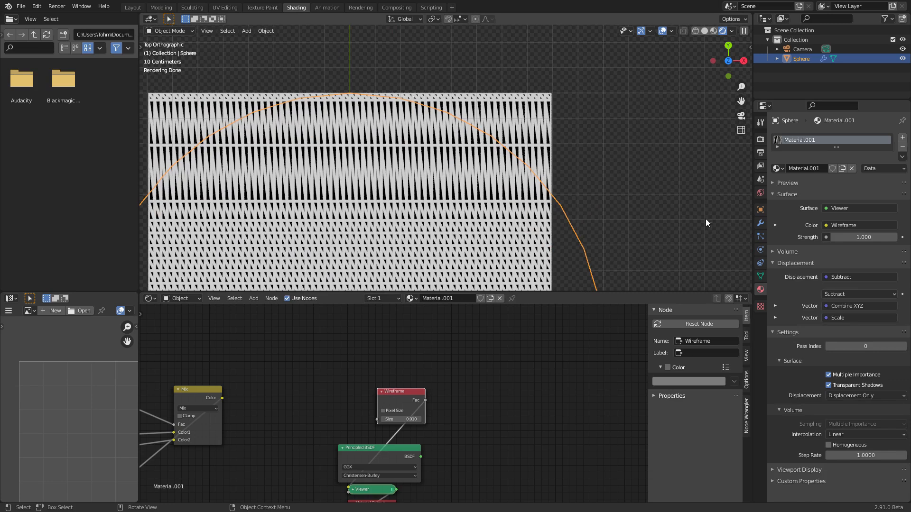
Step: Try a higher viewport level on the sphere's Subdivision modifier
{"action": "left_click", "coordinate": [761, 223]}
{"action": "left_click", "coordinate": [891, 180]}
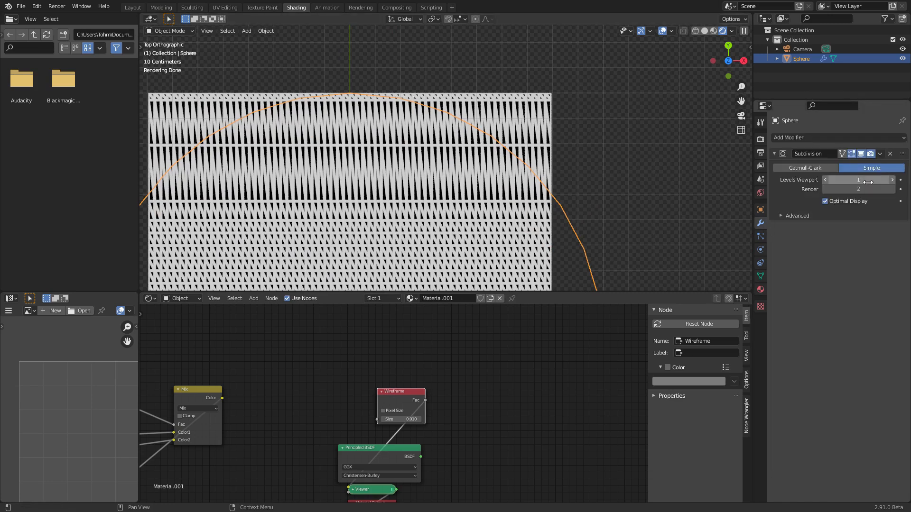
{"action": "key", "text": "ctrl+z"}
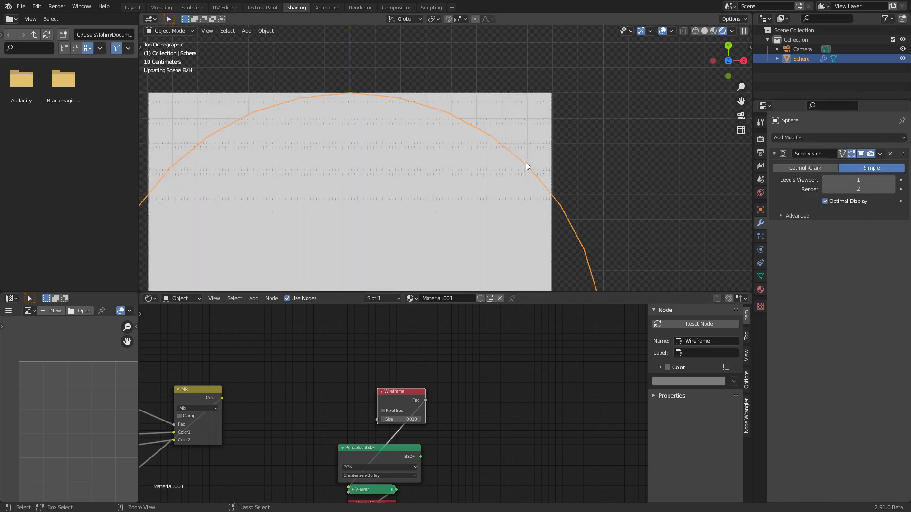
Step: Replace the Wireframe preview with the Principled BSDF and bring the whole sheet back into view
{"action": "scroll", "coordinate": [463, 142], "scroll_direction": "down", "scroll_amount": 7}
{"action": "middle_click_drag", "start_coordinate": [445, 166], "coordinate": [441, 142], "text": "shift"}
{"action": "middle_click_drag", "start_coordinate": [273, 410], "coordinate": [387, 348]}
{"action": "scroll", "coordinate": [375, 393], "scroll_direction": "down", "scroll_amount": 4}
{"action": "scroll", "coordinate": [388, 352], "scroll_direction": "up", "scroll_amount": 2}
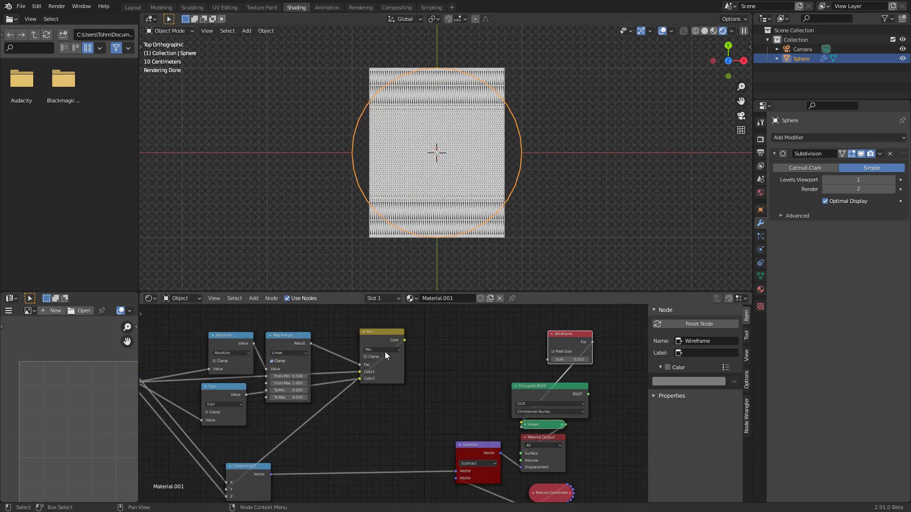
{"action": "left_click", "coordinate": [532, 395], "text": "ctrl+shift"}
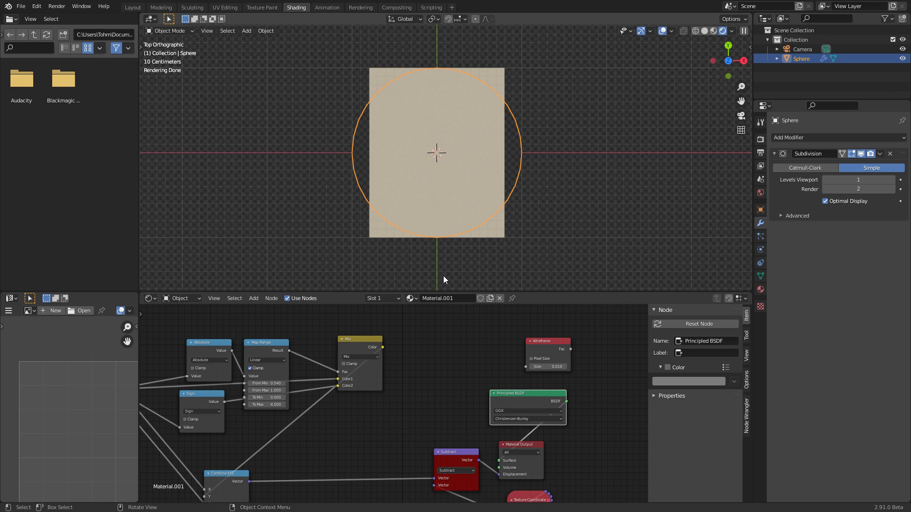
Step: Move the Separate XYZ node down beside Coords and the Combine XYZ node closer to the Subtract node
{"action": "middle_click_drag", "start_coordinate": [284, 336], "coordinate": [520, 313]}
{"action": "left_click_drag", "start_coordinate": [326, 361], "coordinate": [304, 411]}
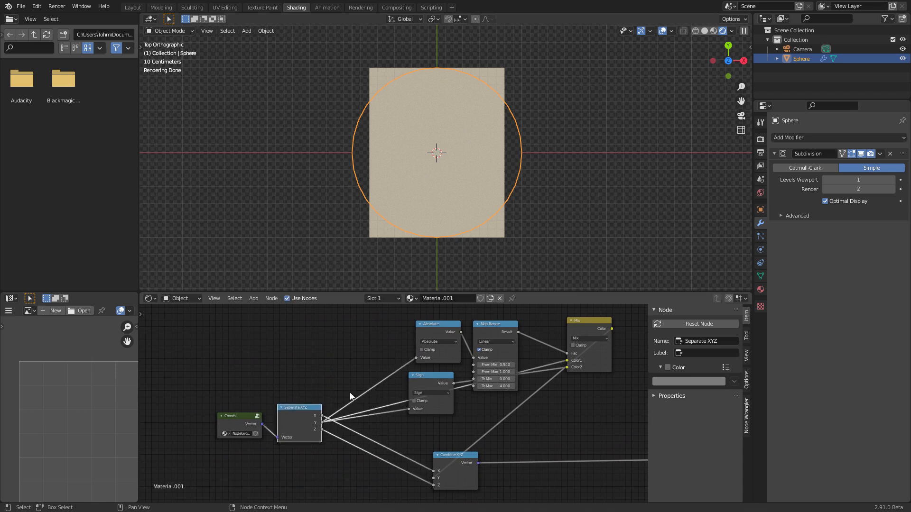
{"action": "middle_click_drag", "start_coordinate": [349, 396], "coordinate": [309, 376]}
{"action": "left_click_drag", "start_coordinate": [406, 436], "coordinate": [512, 423]}
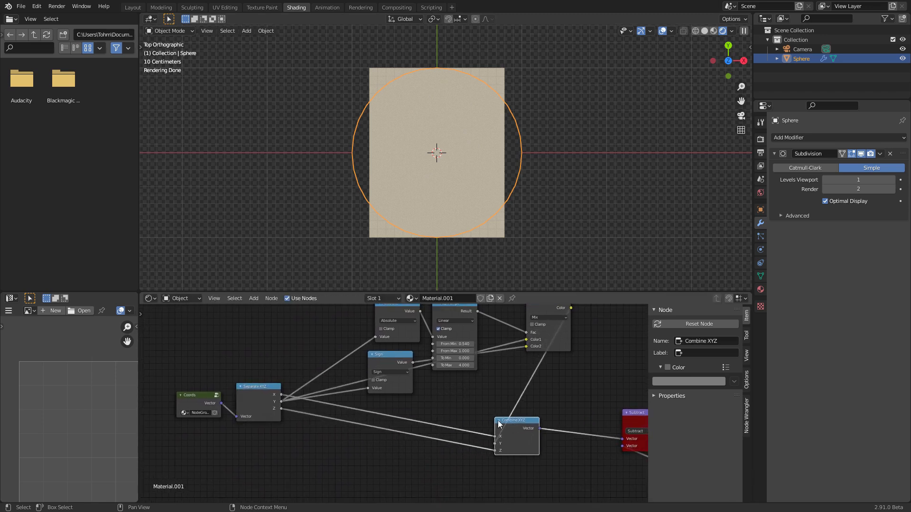
{"action": "scroll", "coordinate": [411, 362], "scroll_direction": "down", "scroll_amount": 2}
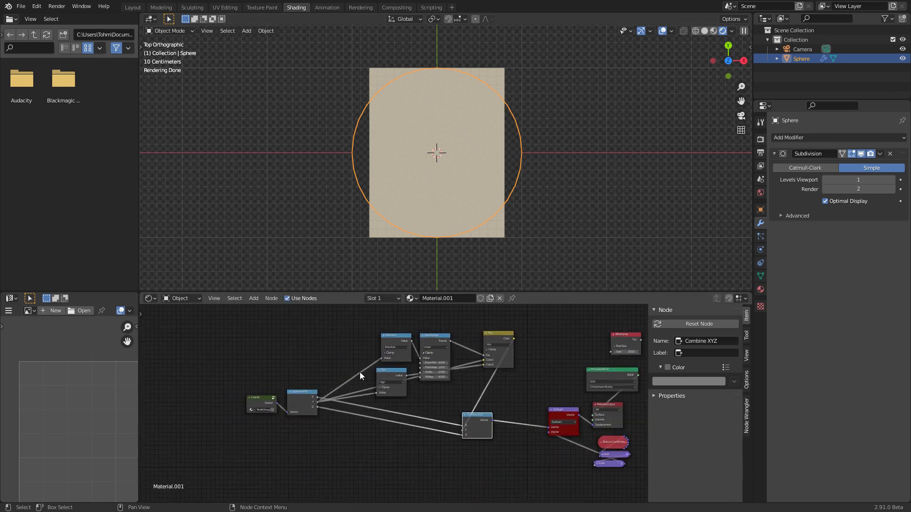
Step: Group the nodes from Separate XYZ through Combine XYZ, place the group beside Coords and check its contents
{"action": "scroll", "coordinate": [361, 371], "scroll_direction": "up", "scroll_amount": 1}
{"action": "left_click_drag", "start_coordinate": [541, 460], "coordinate": [286, 310]}
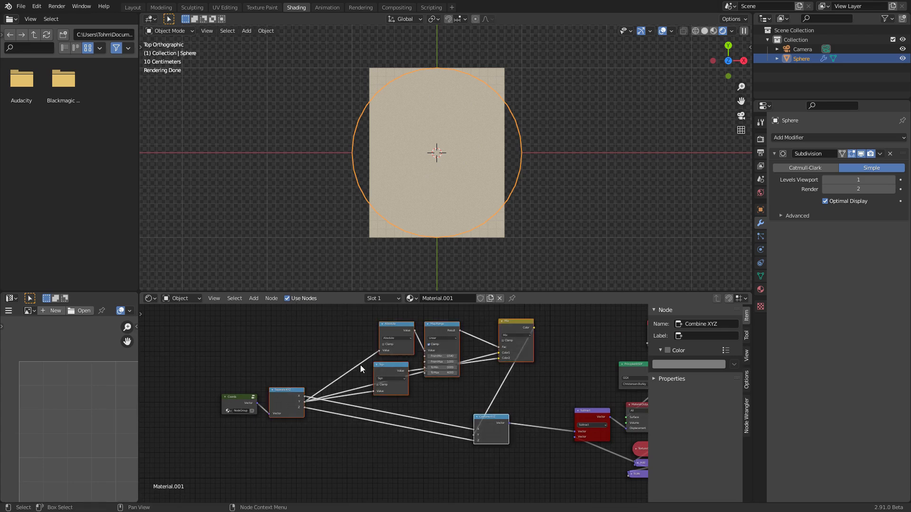
{"action": "key", "text": "ctrl+g"}
{"action": "key", "text": "Tab"}
{"action": "scroll", "coordinate": [379, 384], "scroll_direction": "up", "scroll_amount": 2}
{"action": "key", "text": "g"}
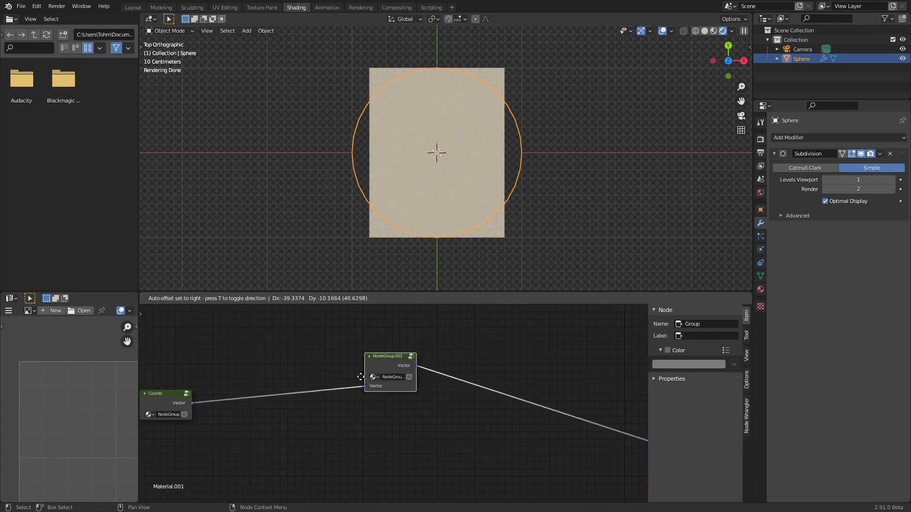
{"action": "left_click", "coordinate": [251, 395]}
{"action": "key", "text": "Tab"}
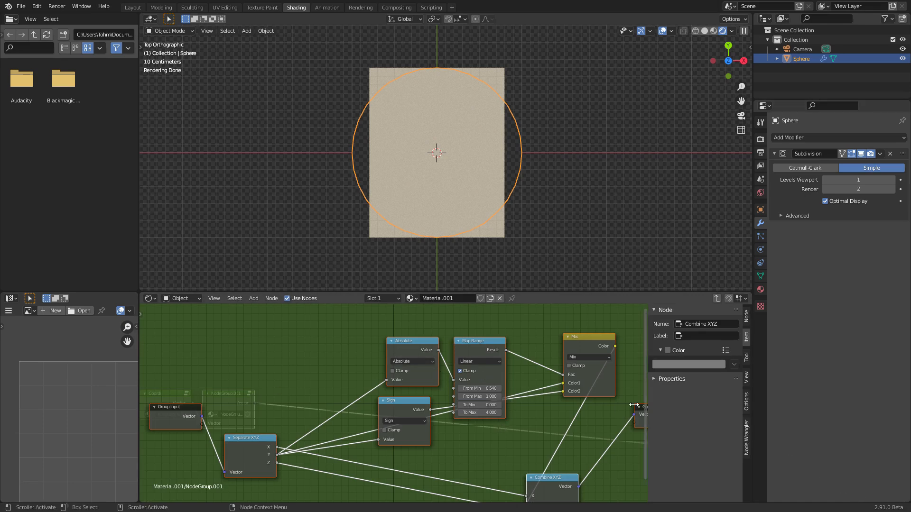
{"action": "key", "text": "Tab"}
Step: Set both the name and the label of the new node group to "edges"
{"action": "middle_click_drag", "start_coordinate": [272, 355], "coordinate": [432, 340]}
{"action": "scroll", "coordinate": [397, 345], "scroll_direction": "up", "scroll_amount": 6}
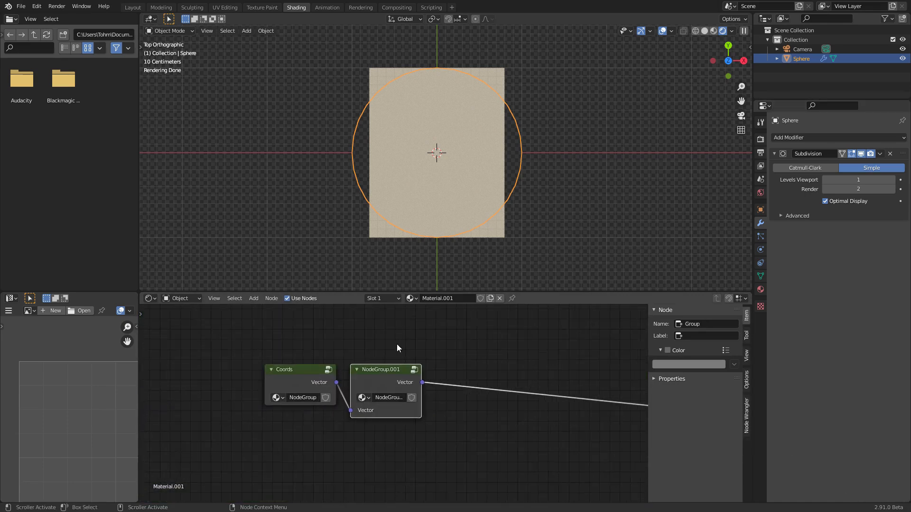
{"action": "left_click", "coordinate": [700, 323]}
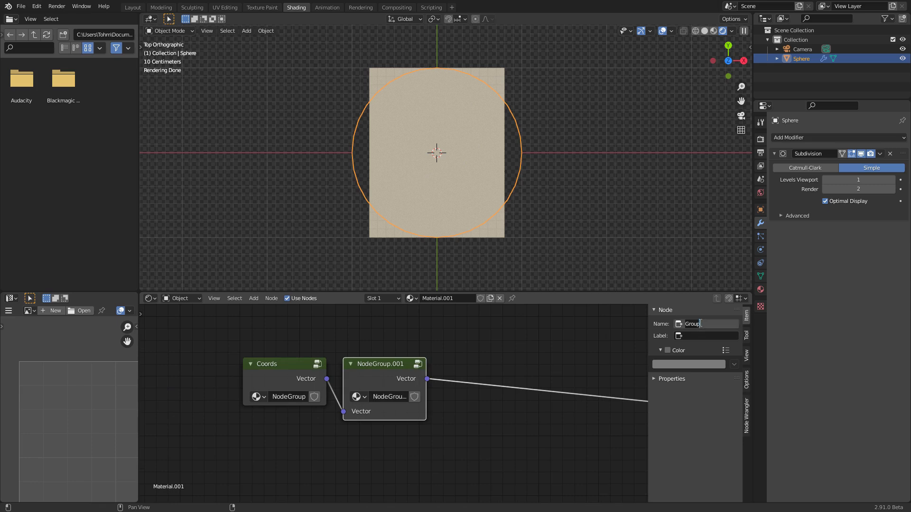
{"action": "type", "text": "edges"}
{"action": "key", "text": "Return"}
{"action": "type", "text": "edges"}
{"action": "middle_click_drag", "start_coordinate": [452, 340], "coordinate": [346, 337]}
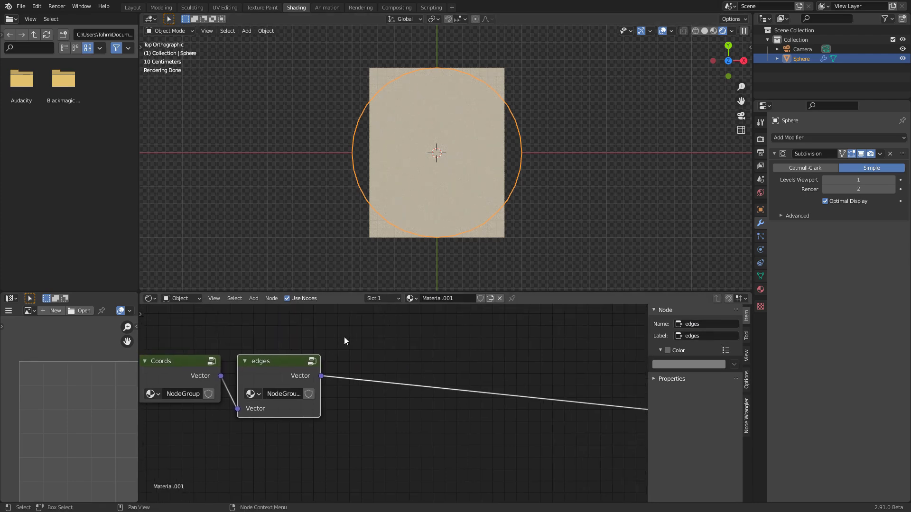
{"action": "key", "text": "shift+a"}
{"action": "left_click", "coordinate": [359, 342]}
{"action": "type", "text": "math"}
{"action": "key", "text": "Return"}
{"action": "left_click", "coordinate": [402, 370]}
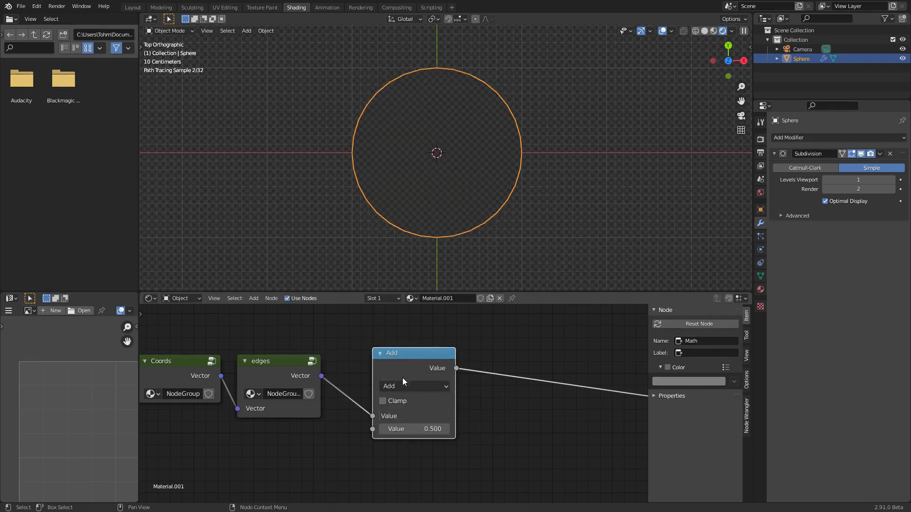
{"action": "key", "text": "x"}
Step: Insert a Vector Math node after the edges group and set its operation to Multiply
{"action": "key", "text": "shift+a"}
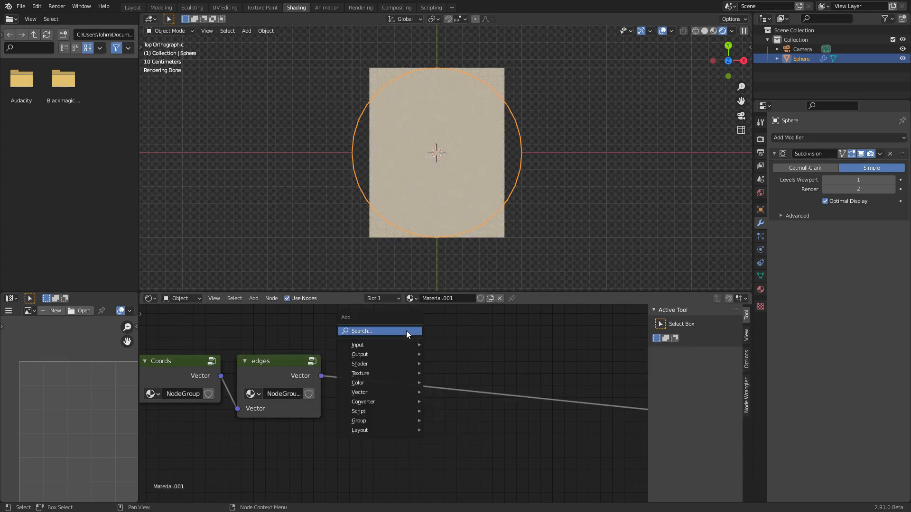
{"action": "left_click", "coordinate": [406, 331]}
{"action": "type", "text": "vect"}
{"action": "left_click", "coordinate": [434, 385]}
{"action": "left_click", "coordinate": [404, 368]}
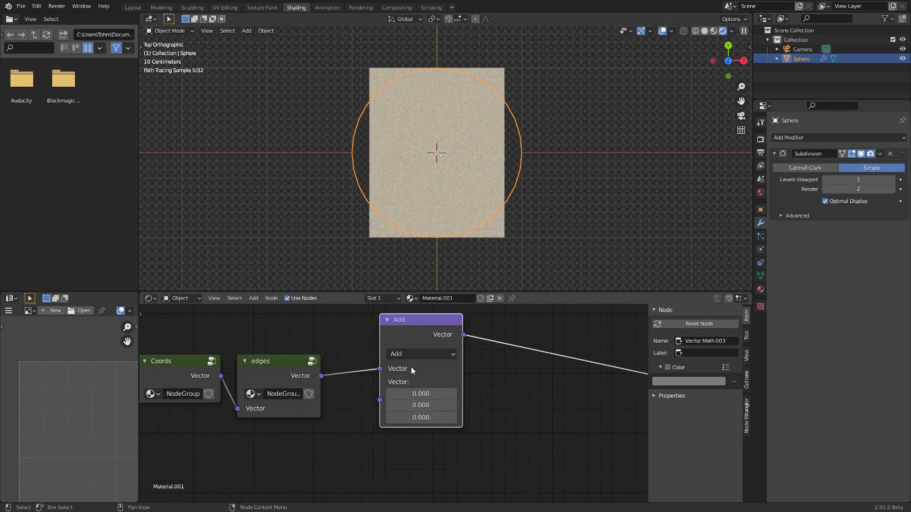
{"action": "left_click", "coordinate": [416, 355]}
{"action": "left_click", "coordinate": [403, 319]}
Step: Set the Multiply node's vector to 1, 1.12, 1 and place the node beside the edges group
{"action": "left_click_drag", "start_coordinate": [421, 394], "coordinate": [420, 418]}
{"action": "type", "text": "1"}
{"action": "key", "text": "Return"}
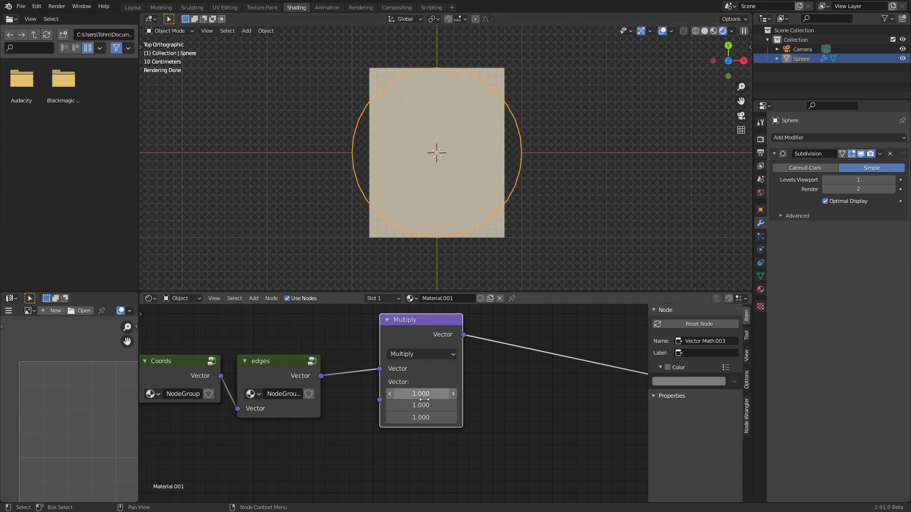
{"action": "left_click_drag", "start_coordinate": [424, 407], "coordinate": [446, 406]}
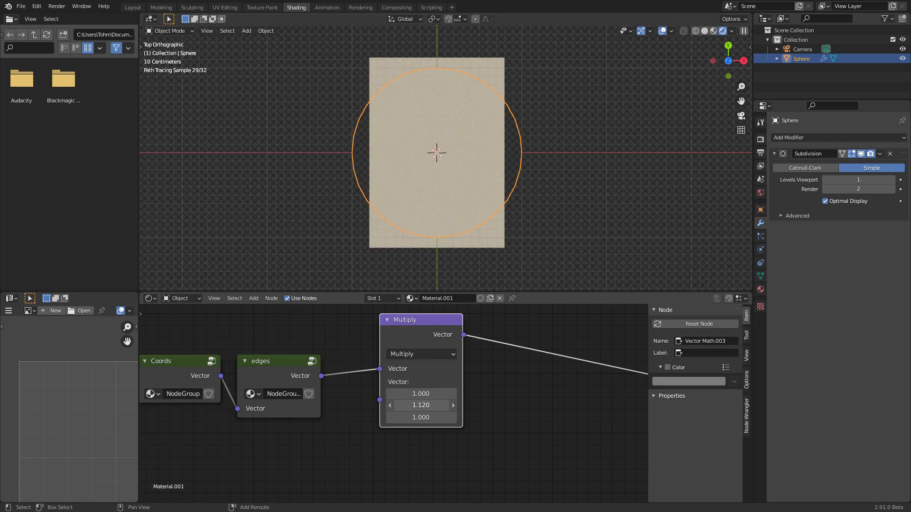
{"action": "left_click_drag", "start_coordinate": [410, 352], "coordinate": [390, 360]}
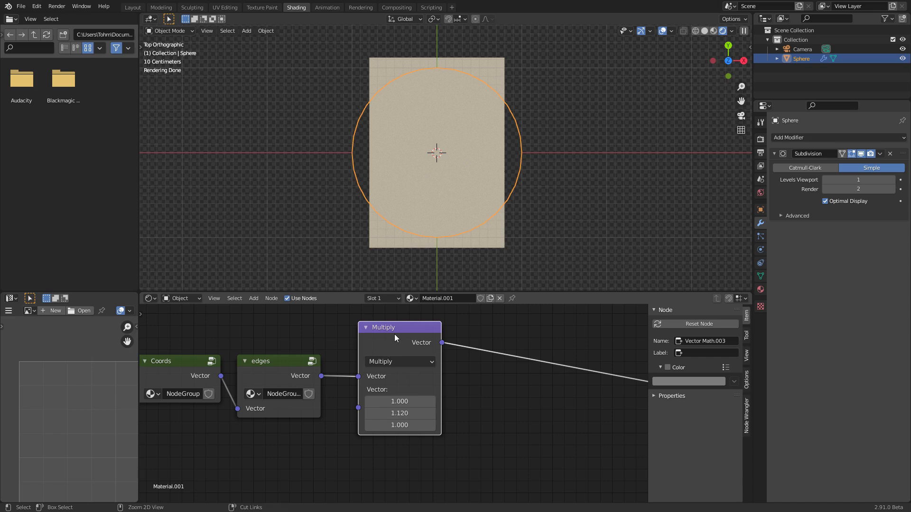
Step: Remove the Multiply node from the main tree, shift Group Output aside within the edges group, and paste the node there
{"action": "key", "text": "ctrl+x"}
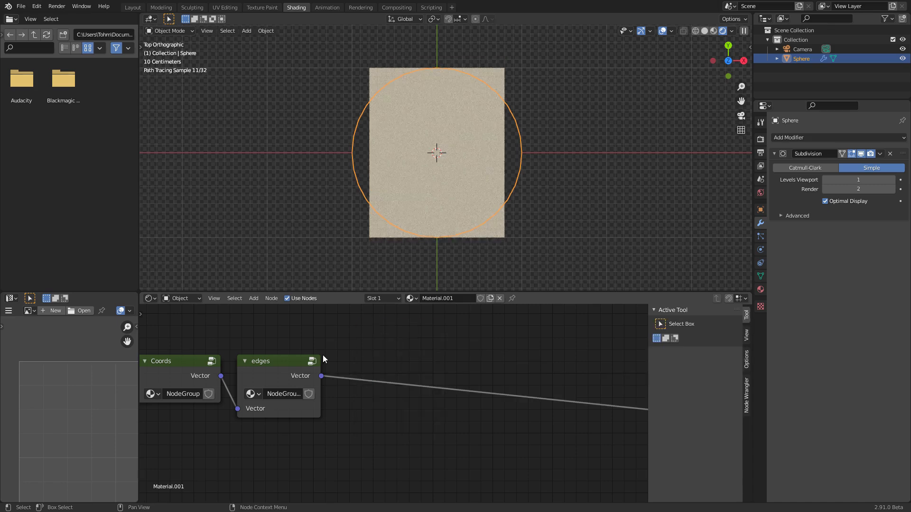
{"action": "left_click", "coordinate": [311, 362]}
{"action": "middle_click_drag", "start_coordinate": [574, 396], "coordinate": [314, 361]}
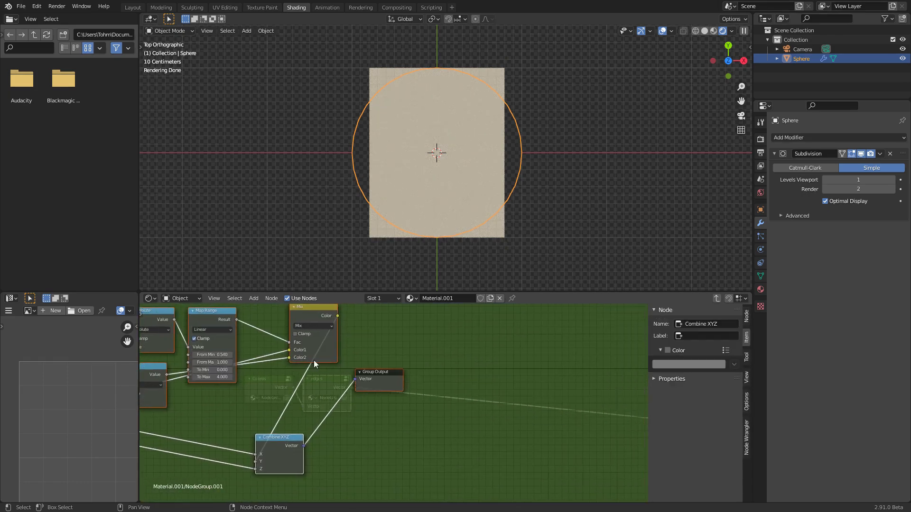
{"action": "left_click_drag", "start_coordinate": [391, 377], "coordinate": [528, 397]}
{"action": "left_click", "coordinate": [480, 428]}
{"action": "key", "text": "ctrl+v"}
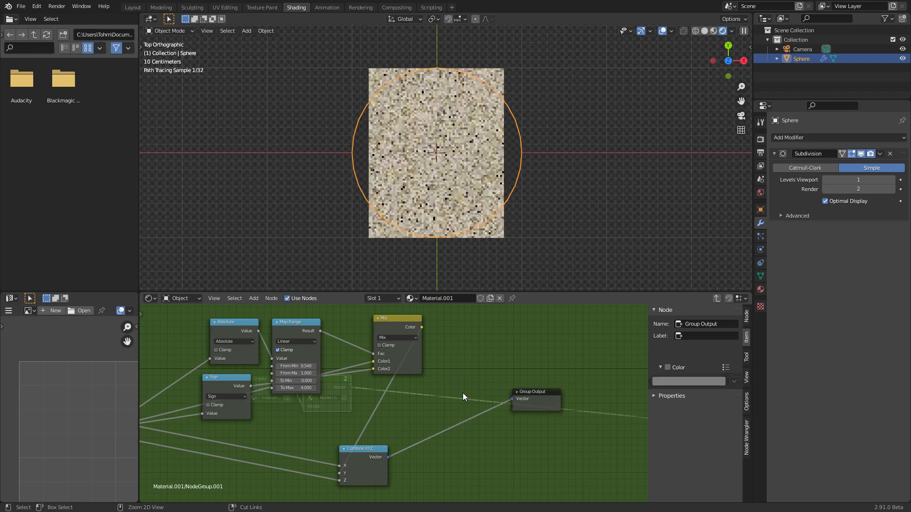
Step: Place the pasted Multiply node on the link between Combine XYZ and Group Output, and leave the edges group
{"action": "scroll", "coordinate": [460, 393], "scroll_direction": "down", "scroll_amount": 10}
{"action": "key", "text": "g"}
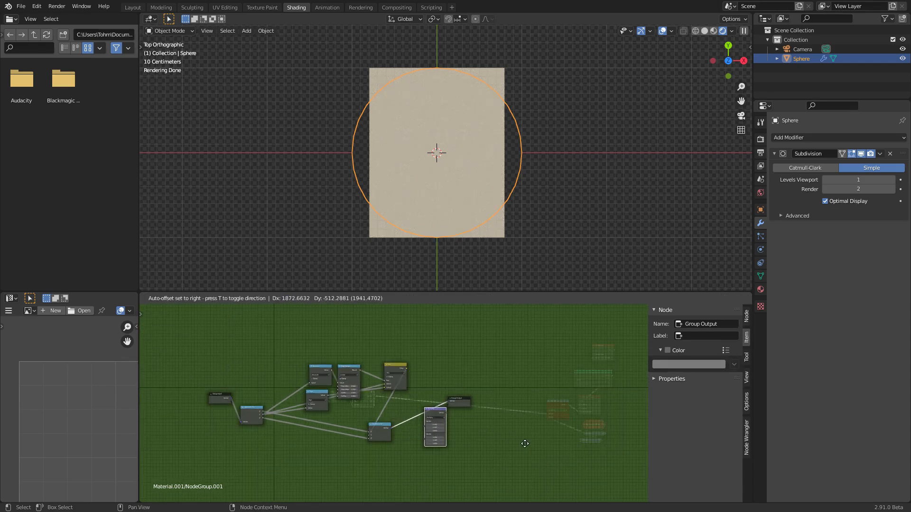
{"action": "left_click", "coordinate": [459, 417]}
{"action": "scroll", "coordinate": [434, 396], "scroll_direction": "up", "scroll_amount": 4}
{"action": "key", "text": "ctrl+space"}
{"action": "key", "text": "ctrl+space"}
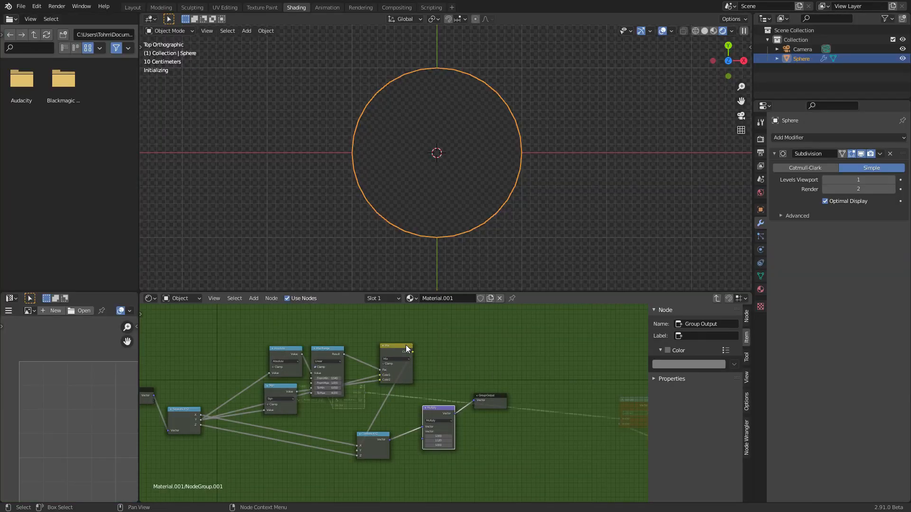
{"action": "key", "text": "Tab"}
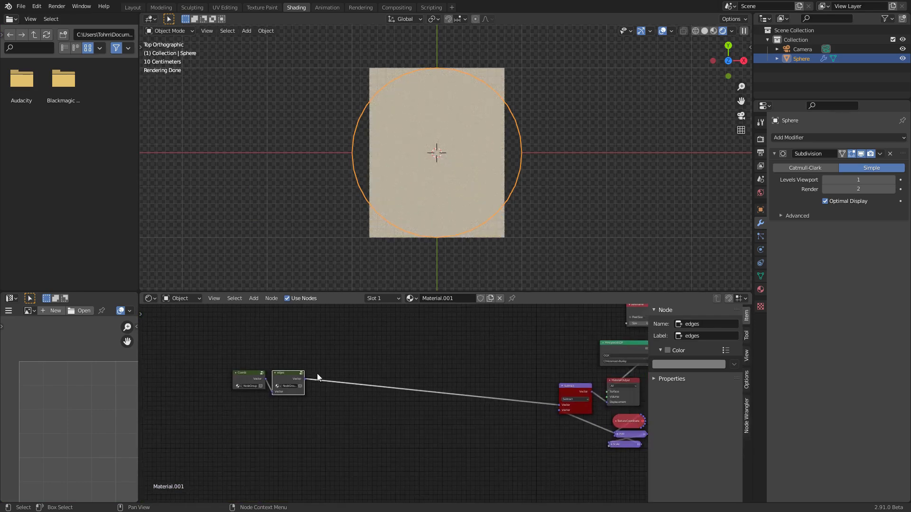
Step: Try linking Coords directly to the Subtract node, bypassing edges, and undo the link
{"action": "scroll", "coordinate": [235, 374], "scroll_direction": "up", "scroll_amount": 1}
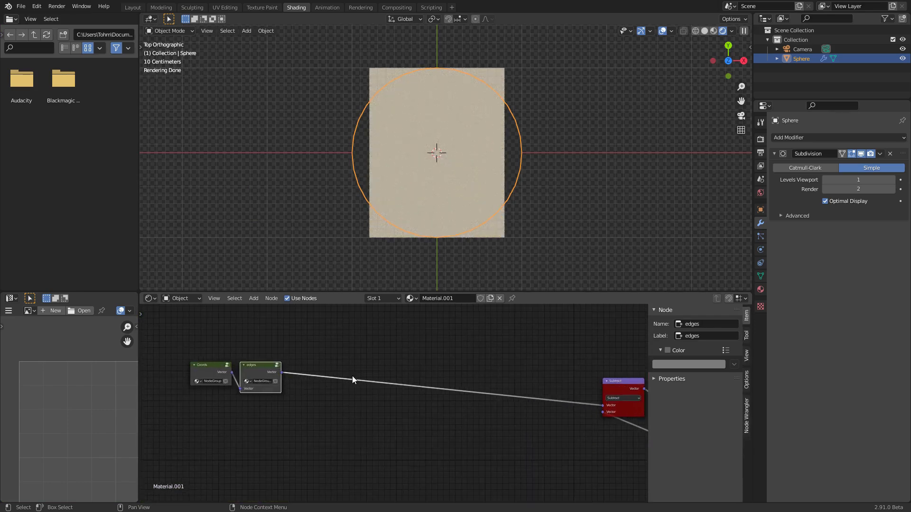
{"action": "left_click_drag", "start_coordinate": [231, 373], "coordinate": [603, 405]}
{"action": "key", "text": "ctrl+z"}
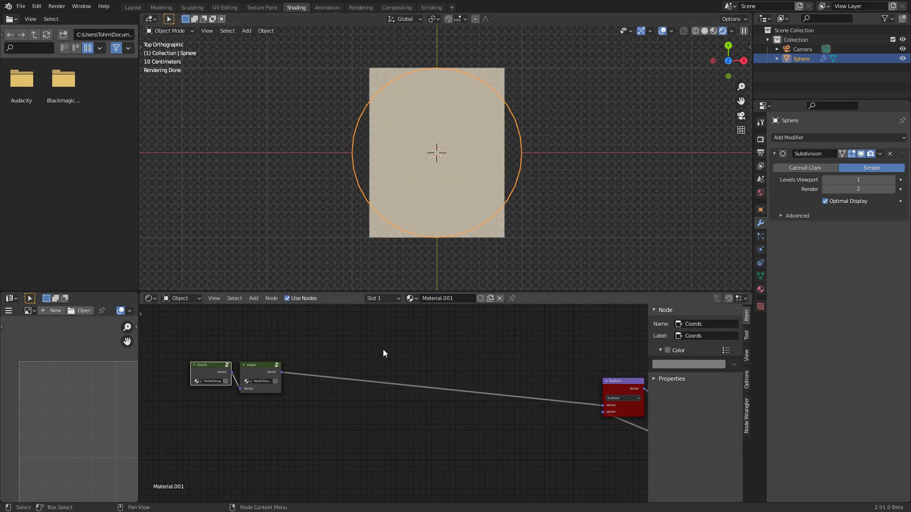
Step: Inspect the flattened sheet in perspective and save the Blender file
{"action": "scroll", "coordinate": [439, 179], "scroll_direction": "up", "scroll_amount": 2}
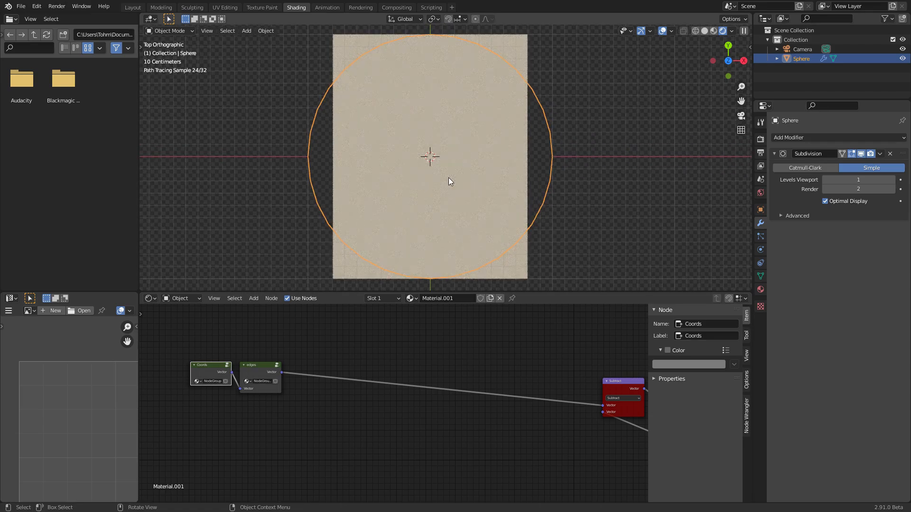
{"action": "middle_click_drag", "start_coordinate": [441, 161], "coordinate": [474, 135]}
{"action": "middle_click_drag", "start_coordinate": [451, 170], "coordinate": [437, 135]}
{"action": "key", "text": "ctrl+s"}
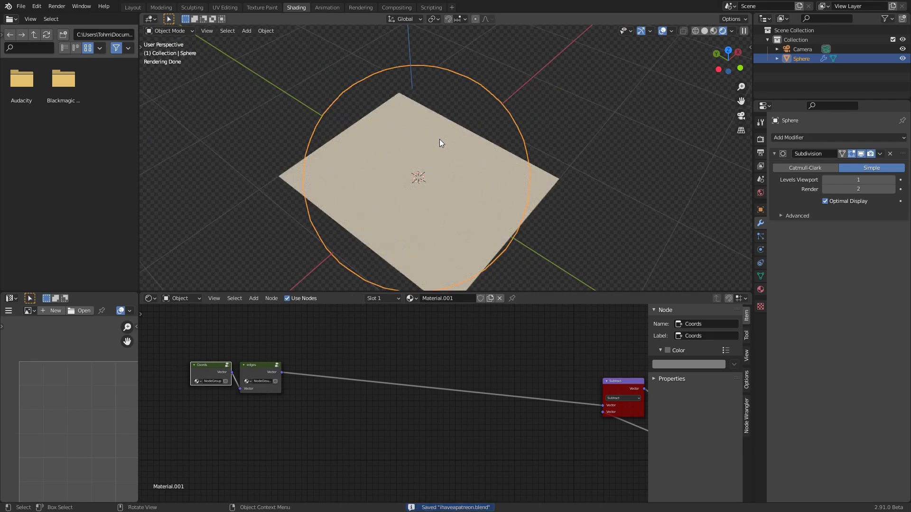
Step: Play the Day6Nodevember reference video from the desktop, pause it to study the lined paper, and return to Blender
{"action": "key", "text": "alt+F11"}
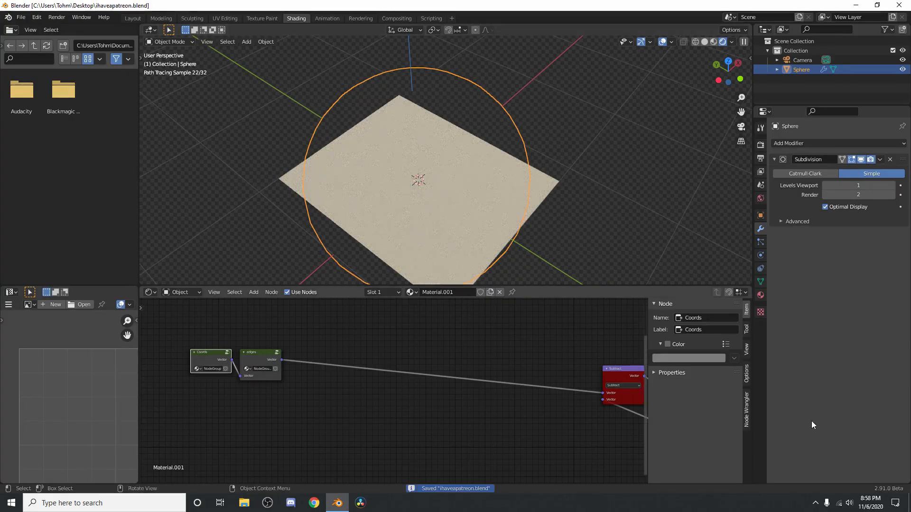
{"action": "key", "text": "super+d"}
{"action": "double_click", "coordinate": [884, 71]}
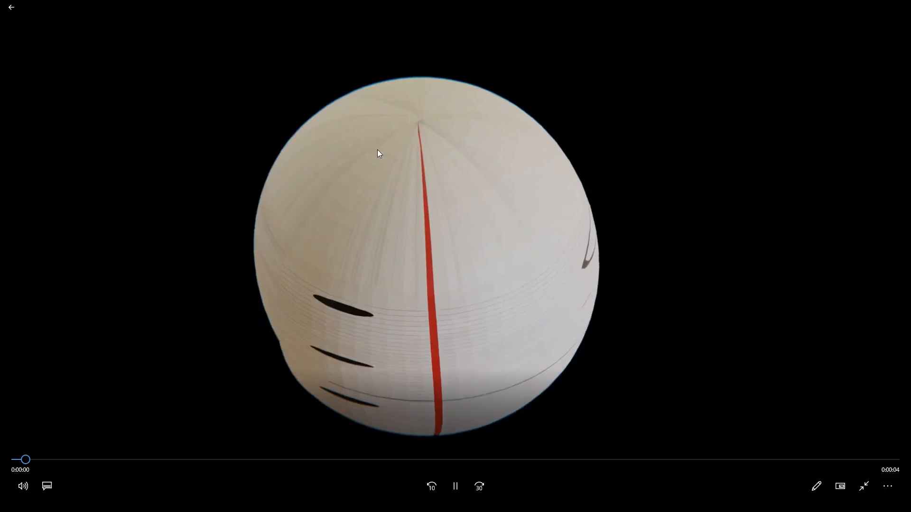
{"action": "left_click", "coordinate": [455, 486]}
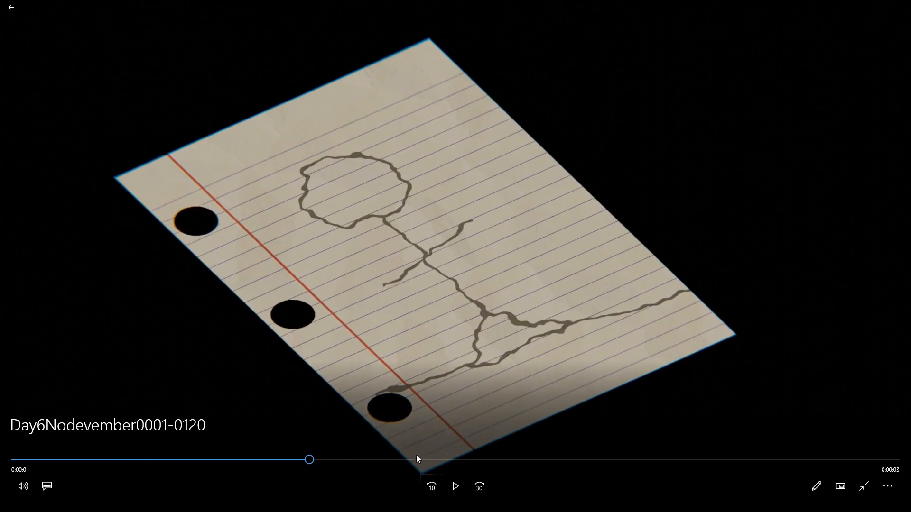
{"action": "left_click", "coordinate": [899, 7]}
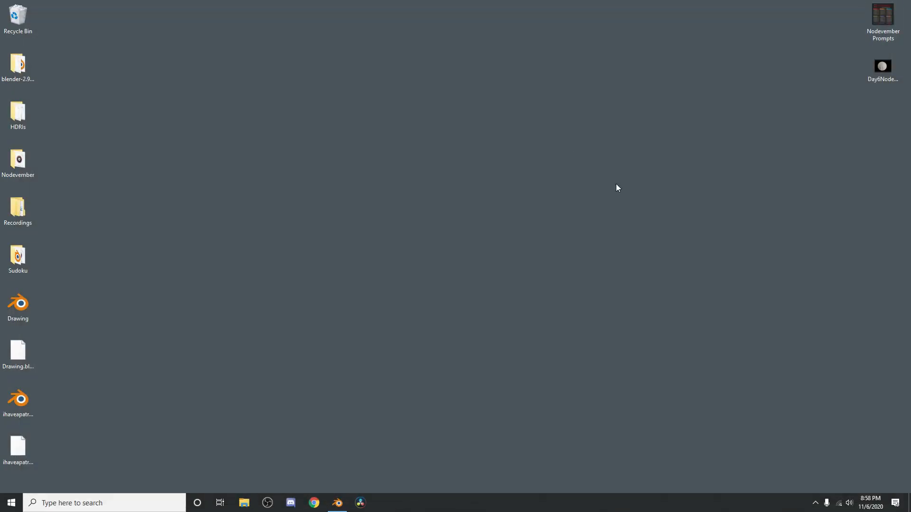
{"action": "left_click", "coordinate": [338, 503]}
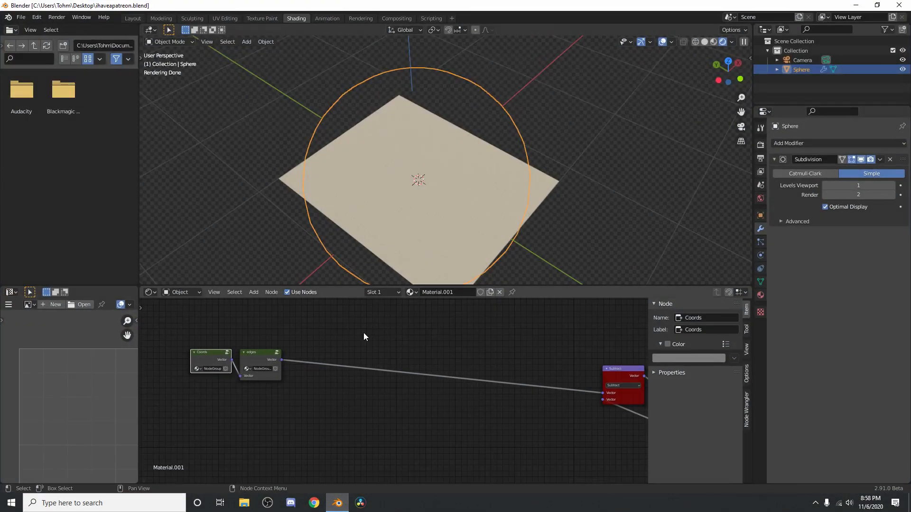
{"action": "middle_click_drag", "start_coordinate": [386, 213], "coordinate": [439, 150]}
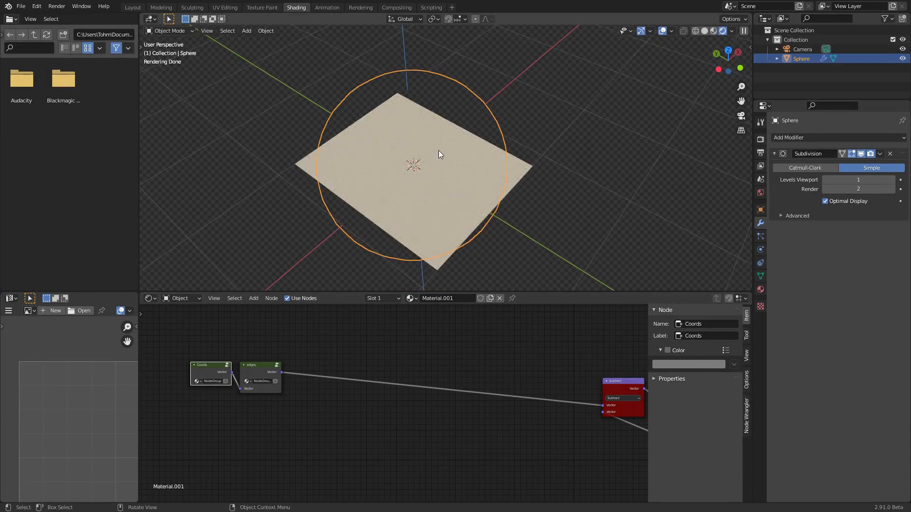
Step: Move the Coords and edges group nodes together to a lower spot in the node tree
{"action": "left_click_drag", "start_coordinate": [315, 423], "coordinate": [153, 361]}
{"action": "key", "text": "g"}
{"action": "left_click", "coordinate": [378, 369]}
{"action": "scroll", "coordinate": [480, 209], "scroll_direction": "up", "scroll_amount": 3}
{"action": "middle_click_drag", "start_coordinate": [479, 208], "coordinate": [428, 160]}
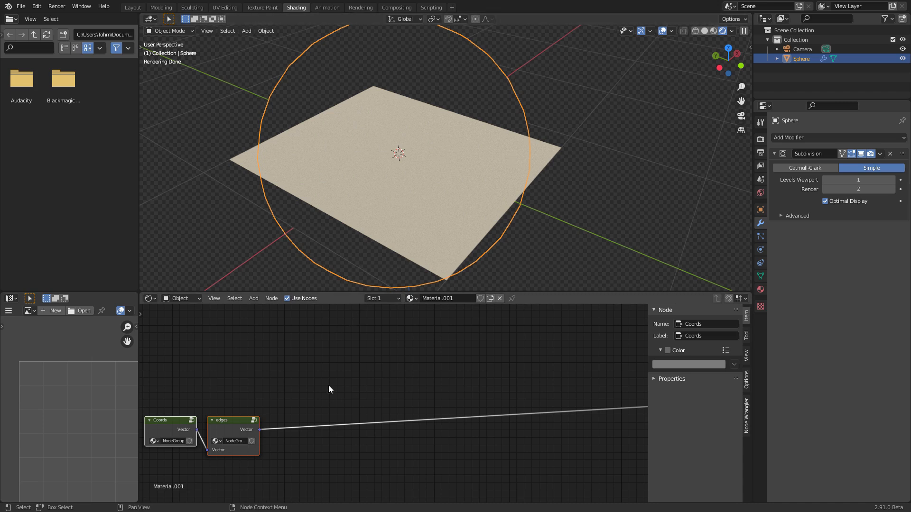
Step: Add a Vector Math node in the empty space above the edges group
{"action": "scroll", "coordinate": [436, 223], "scroll_direction": "down", "scroll_amount": 3}
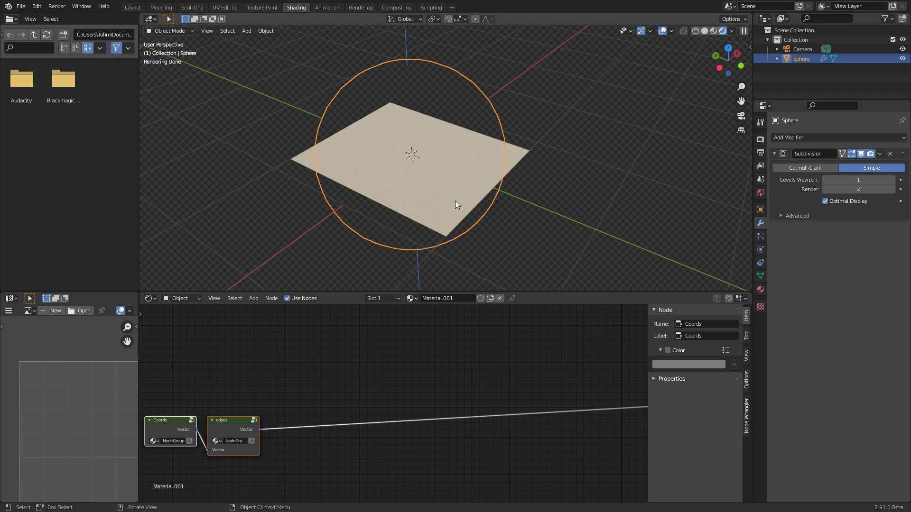
{"action": "middle_click_drag", "start_coordinate": [211, 368], "coordinate": [255, 331]}
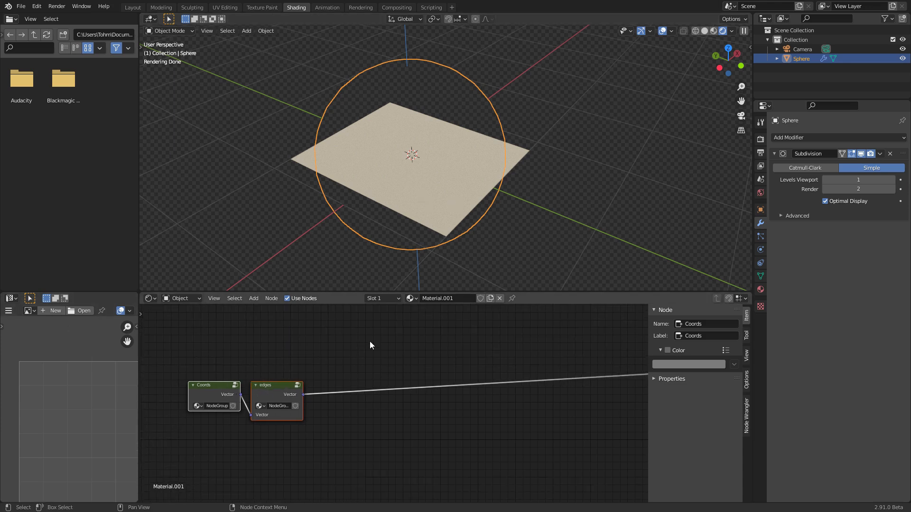
{"action": "middle_click_drag", "start_coordinate": [469, 146], "coordinate": [477, 145]}
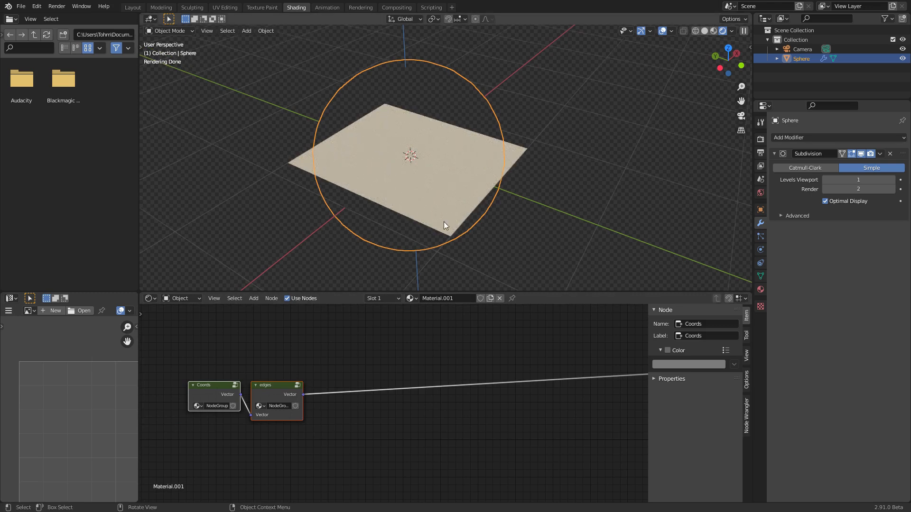
{"action": "middle_click_drag", "start_coordinate": [404, 372], "coordinate": [390, 408]}
{"action": "key", "text": "shift+a"}
{"action": "left_click", "coordinate": [335, 354]}
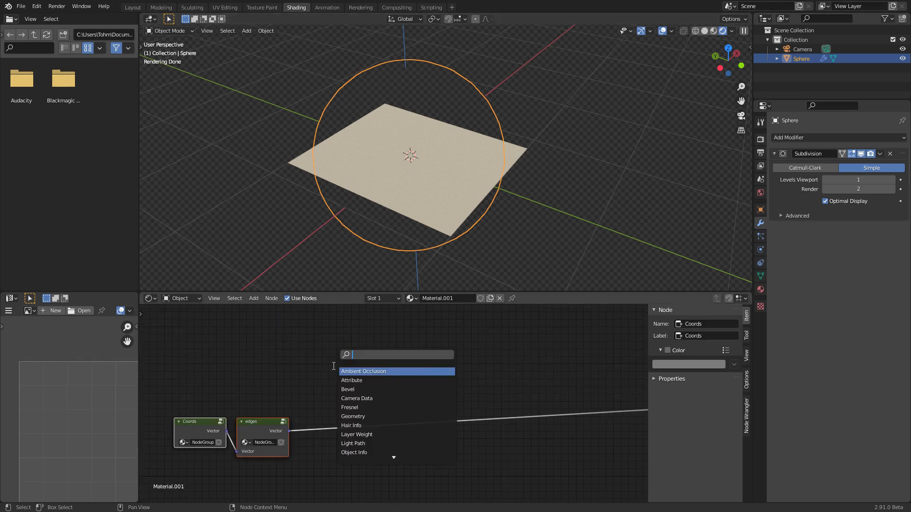
{"action": "type", "text": "vect"}
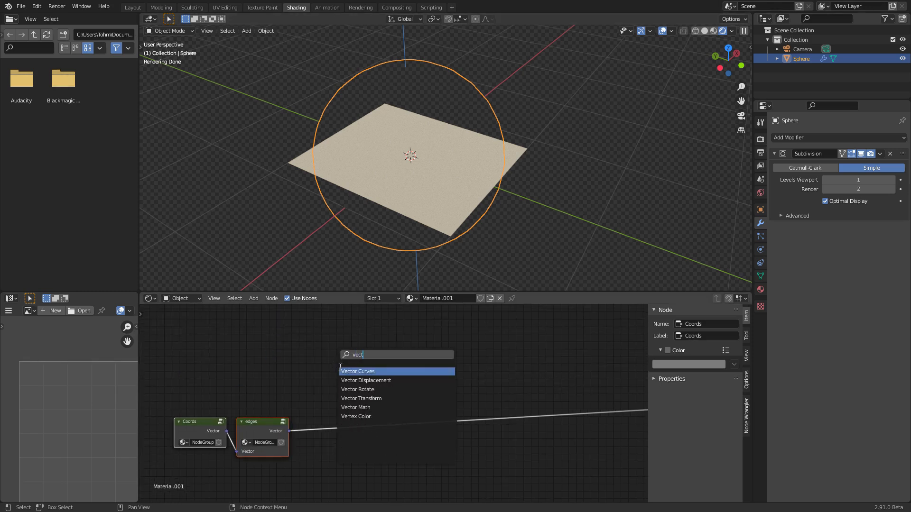
{"action": "left_click", "coordinate": [362, 407]}
{"action": "left_click", "coordinate": [333, 354]}
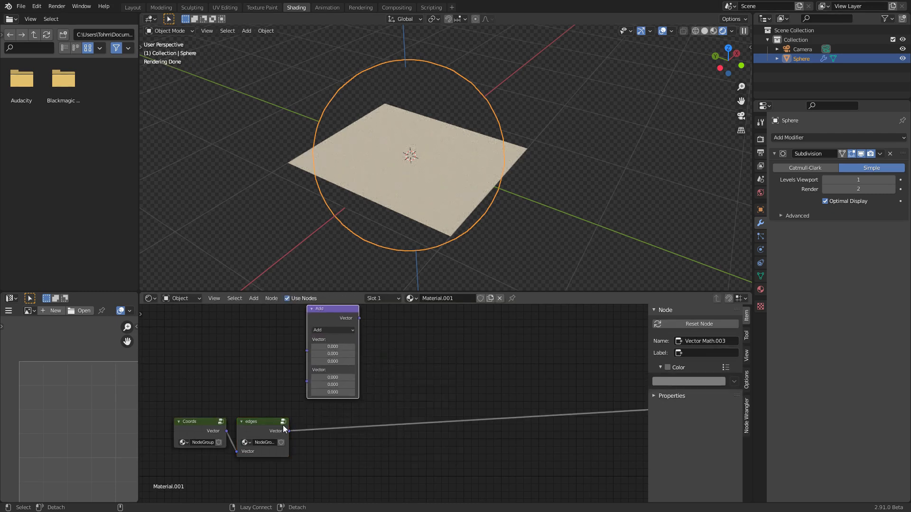
Step: Connect the edges output to the new Vector Math node and set its operation to Distance
{"action": "right_click_drag", "start_coordinate": [284, 426], "coordinate": [333, 332], "text": "alt"}
{"action": "left_click", "coordinate": [332, 331]}
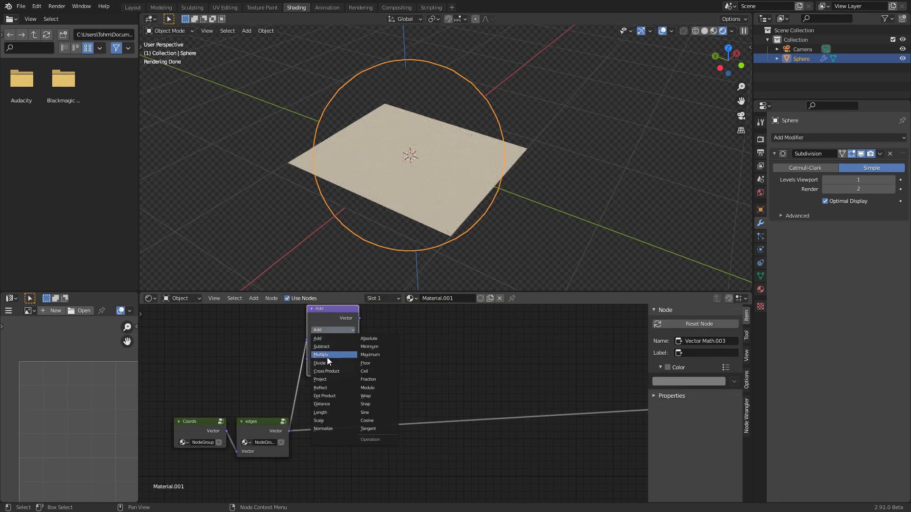
{"action": "left_click", "coordinate": [328, 404]}
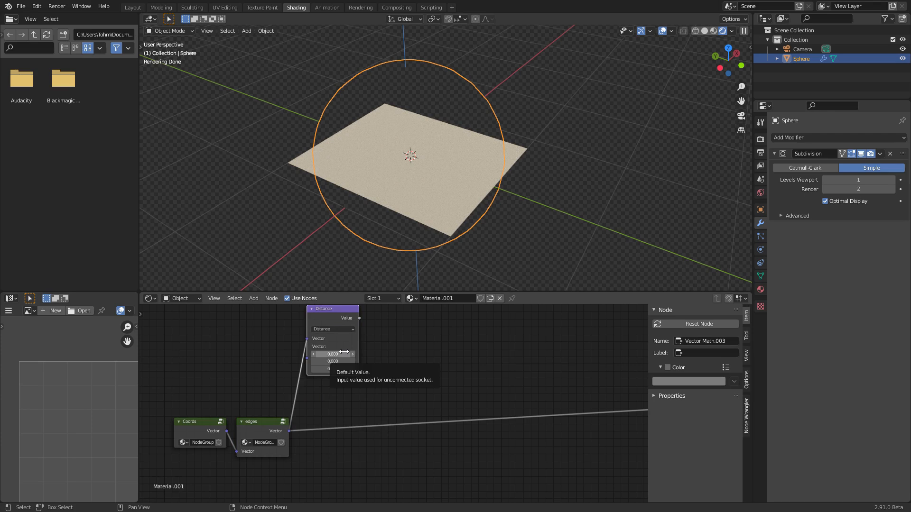
{"action": "left_click_drag", "start_coordinate": [340, 339], "coordinate": [374, 349]}
Step: Add a Combine XYZ node beside the Distance node and connect it to the second Vector input
{"action": "scroll", "coordinate": [294, 335], "scroll_direction": "up", "scroll_amount": 4}
{"action": "key", "text": "shift+a"}
{"action": "left_click", "coordinate": [278, 333]}
{"action": "type", "text": "combine"}
{"action": "key", "text": "Down"}
{"action": "key", "text": "Down"}
{"action": "key", "text": "Return"}
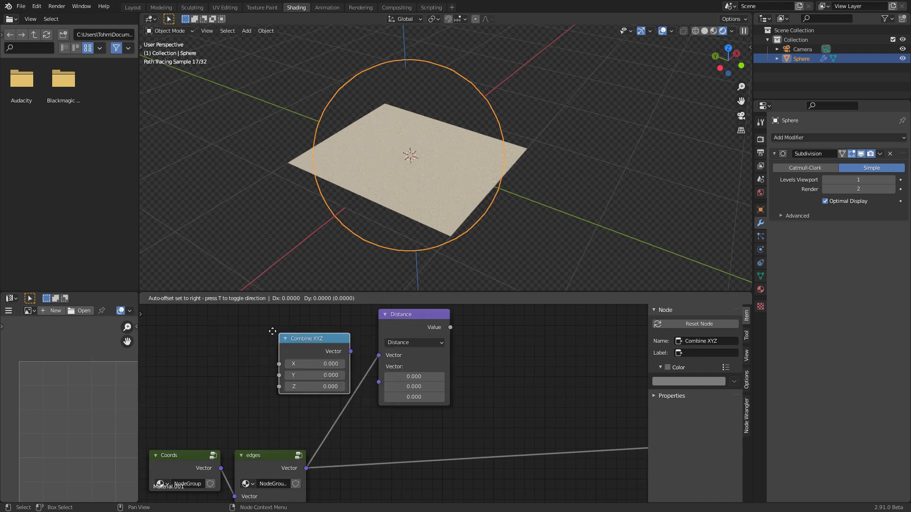
{"action": "left_click", "coordinate": [254, 353]}
{"action": "right_click_drag", "start_coordinate": [252, 351], "coordinate": [387, 378], "text": "alt"}
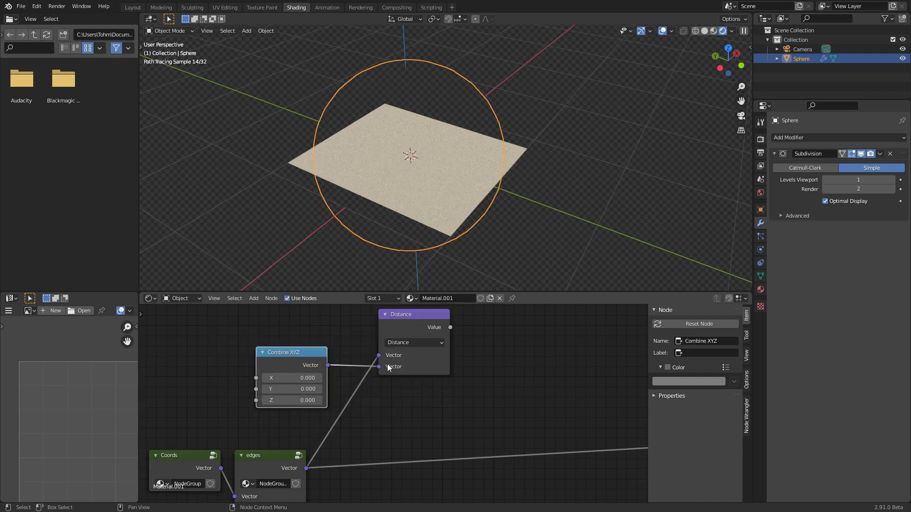
Step: Preview the edges group's vector output on the sheet
{"action": "middle_click_drag", "start_coordinate": [307, 412], "coordinate": [282, 386]}
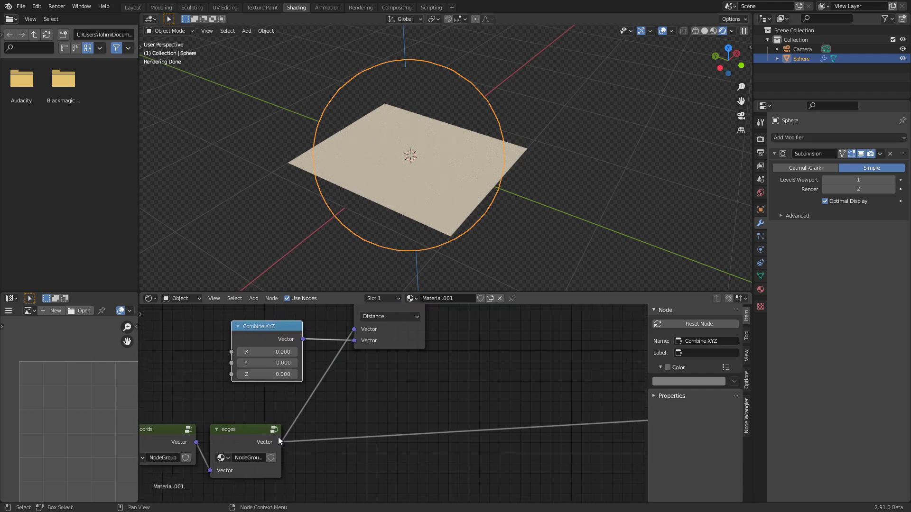
{"action": "left_click", "coordinate": [257, 431], "text": "ctrl+shift"}
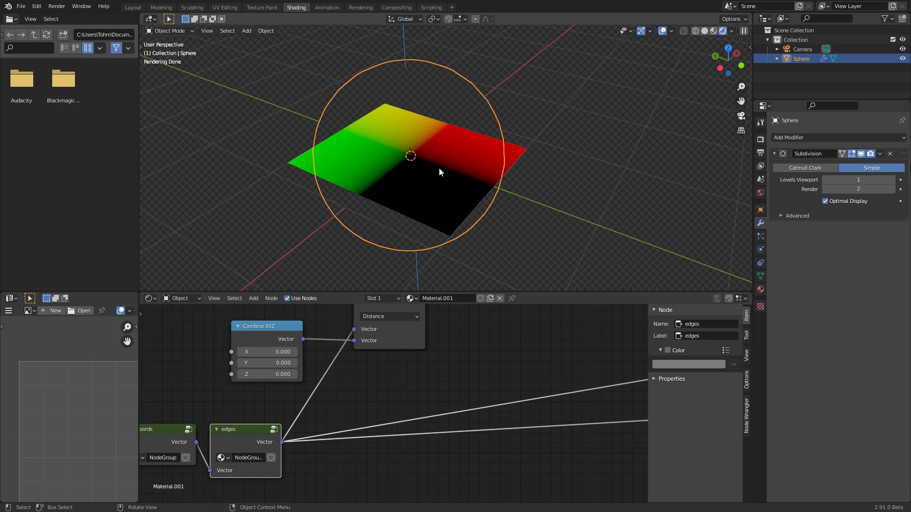
Step: Set the Z value of the Combine XYZ node feeding the Distance node to 1
{"action": "middle_click_drag", "start_coordinate": [415, 370], "coordinate": [401, 408]}
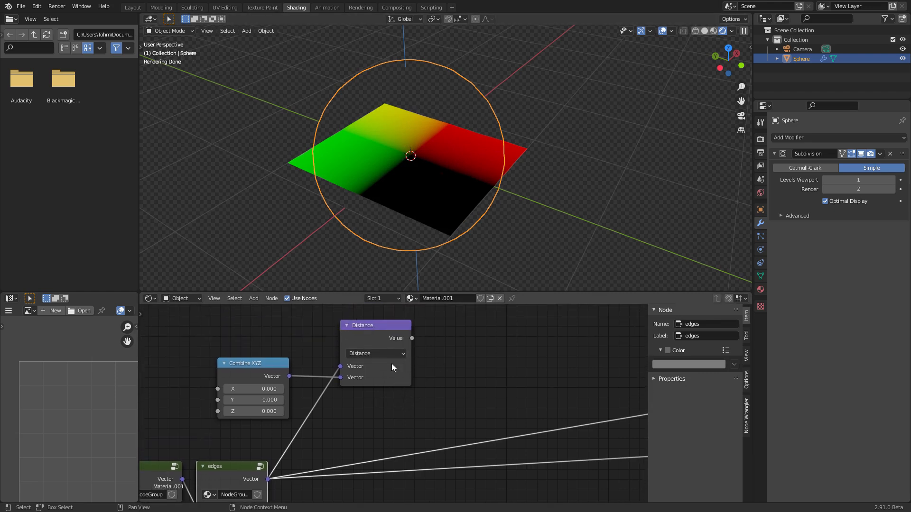
{"action": "left_click", "coordinate": [720, 67]}
{"action": "middle_click_drag", "start_coordinate": [511, 142], "coordinate": [417, 161]}
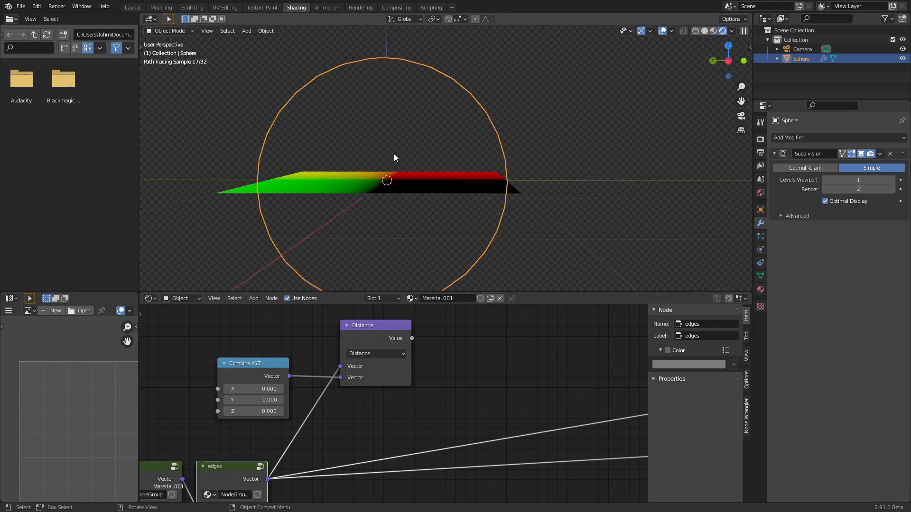
{"action": "left_click", "coordinate": [254, 411]}
{"action": "type", "text": "1"}
{"action": "scroll", "coordinate": [440, 146], "scroll_direction": "down", "scroll_amount": 2}
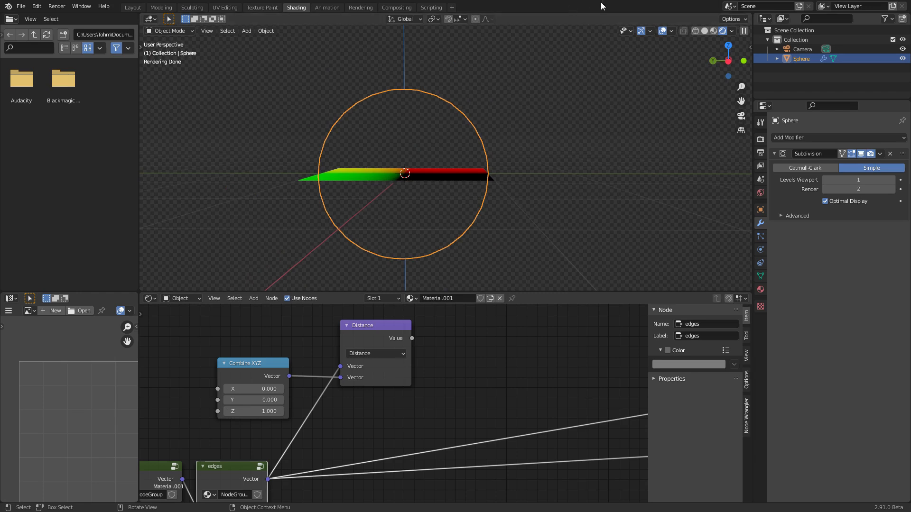
Step: Preview the Distance node's value output on the sheet
{"action": "left_click", "coordinate": [728, 61]}
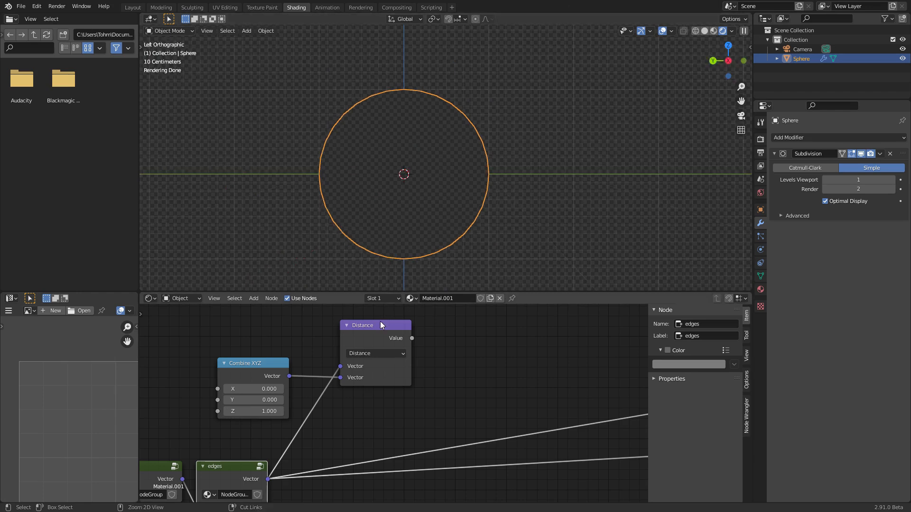
{"action": "left_click", "coordinate": [380, 328], "text": "ctrl+shift"}
{"action": "middle_click_drag", "start_coordinate": [445, 144], "coordinate": [426, 203]}
{"action": "scroll", "coordinate": [423, 194], "scroll_direction": "up", "scroll_amount": 3}
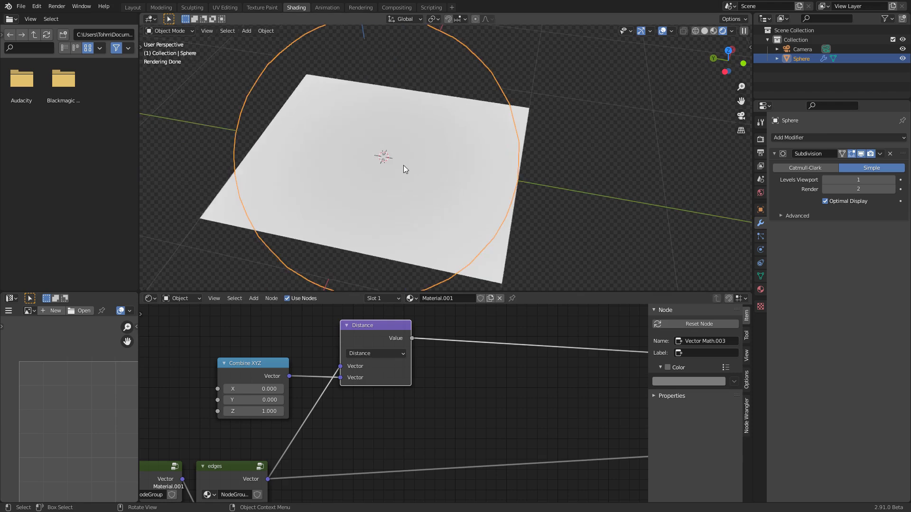
Step: Test the distance value with a Greater Than Math node at threshold 1.150, and remove that node
{"action": "middle_click_drag", "start_coordinate": [417, 326], "coordinate": [333, 322]}
{"action": "key", "text": "shift+a"}
{"action": "left_click", "coordinate": [346, 320]}
{"action": "type", "text": "math"}
{"action": "left_click", "coordinate": [373, 333]}
{"action": "left_click", "coordinate": [392, 322]}
{"action": "left_click", "coordinate": [397, 347]}
{"action": "key", "text": "g"}
{"action": "left_click_drag", "start_coordinate": [410, 384], "coordinate": [460, 385], "text": "shift"}
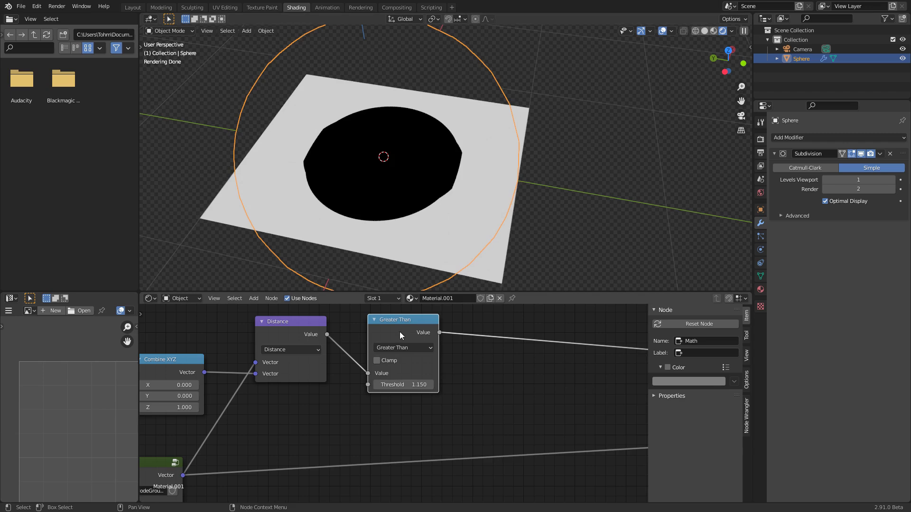
{"action": "key", "text": "ctrl+x"}
Step: Annotate the viewport with an arrow from the sphere's pole to the sheet's edge and mark it X
{"action": "middle_click_drag", "start_coordinate": [411, 207], "coordinate": [428, 192]}
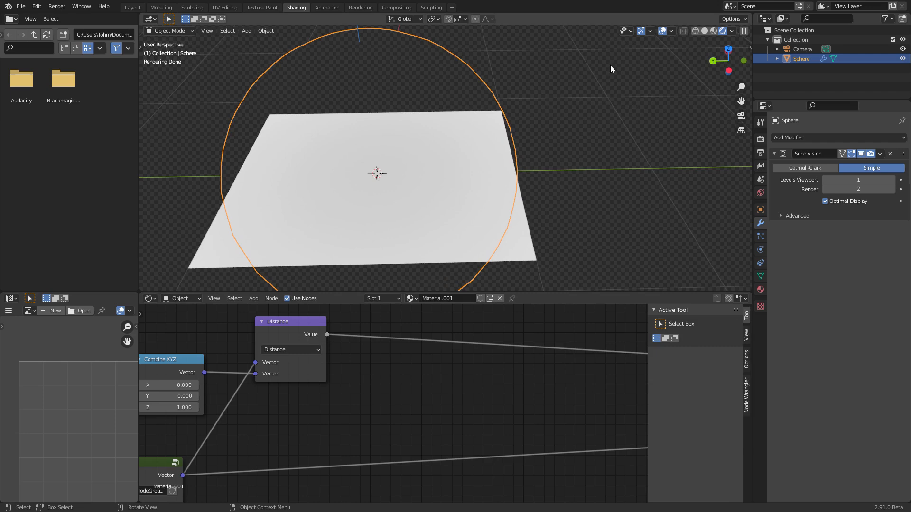
{"action": "middle_click_drag", "start_coordinate": [480, 112], "coordinate": [394, 141]}
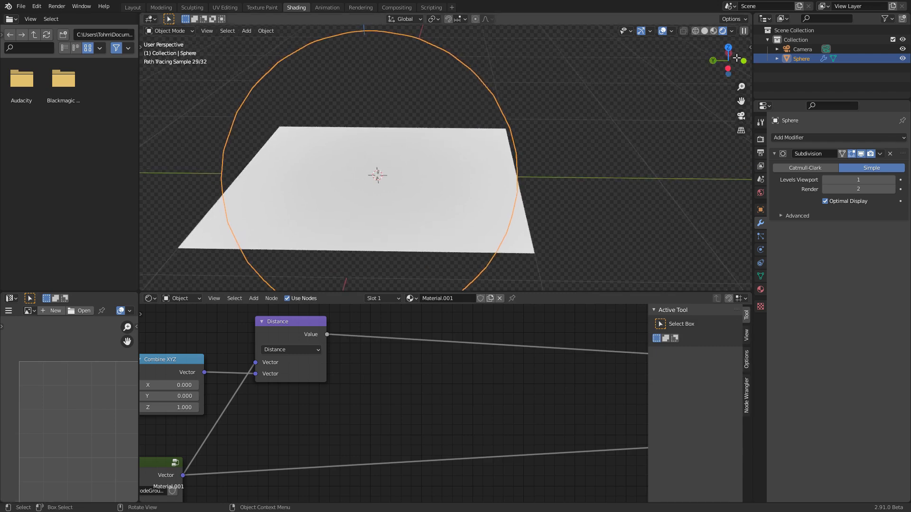
{"action": "left_click_drag", "start_coordinate": [728, 67], "coordinate": [422, 118]}
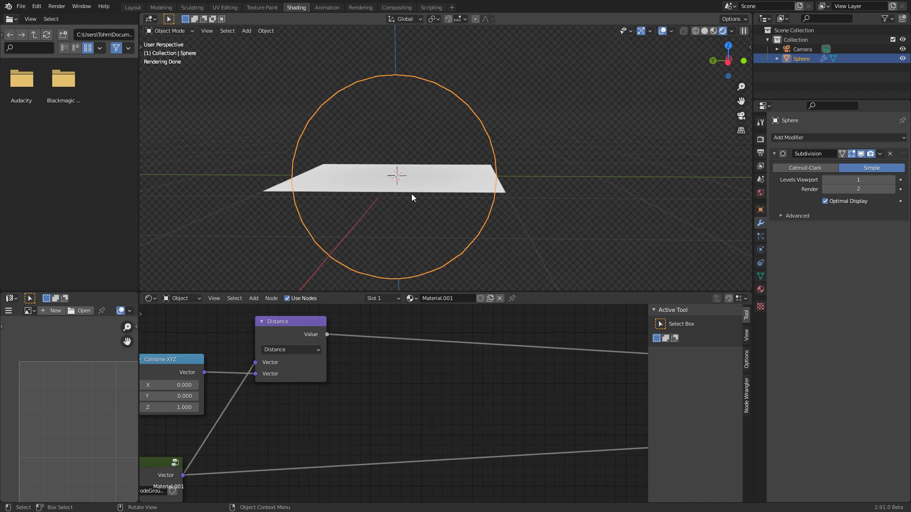
{"action": "middle_click_drag", "start_coordinate": [393, 127], "coordinate": [400, 129]}
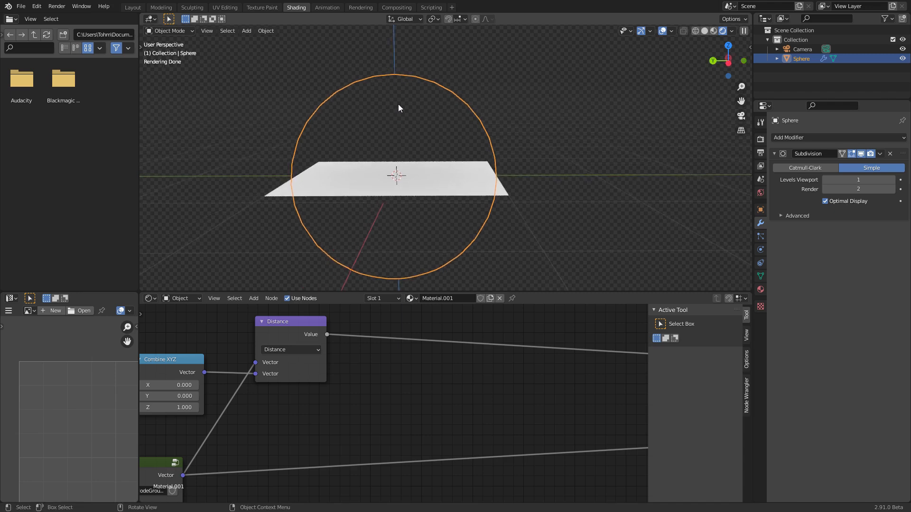
{"action": "mouse_move", "coordinate": [394, 75]}
{"action": "left_mouse_down"}
{"action": "mouse_move", "coordinate": [266, 173]}
{"action": "mouse_move", "coordinate": [264, 165]}
{"action": "mouse_move", "coordinate": [265, 173]}
{"action": "mouse_move", "coordinate": [296, 144]}
{"action": "left_mouse_up"}
{"action": "mouse_move", "coordinate": [307, 128]}
{"action": "left_mouse_down"}
{"action": "mouse_move", "coordinate": [288, 116]}
{"action": "mouse_move", "coordinate": [304, 104]}
{"action": "left_mouse_up"}
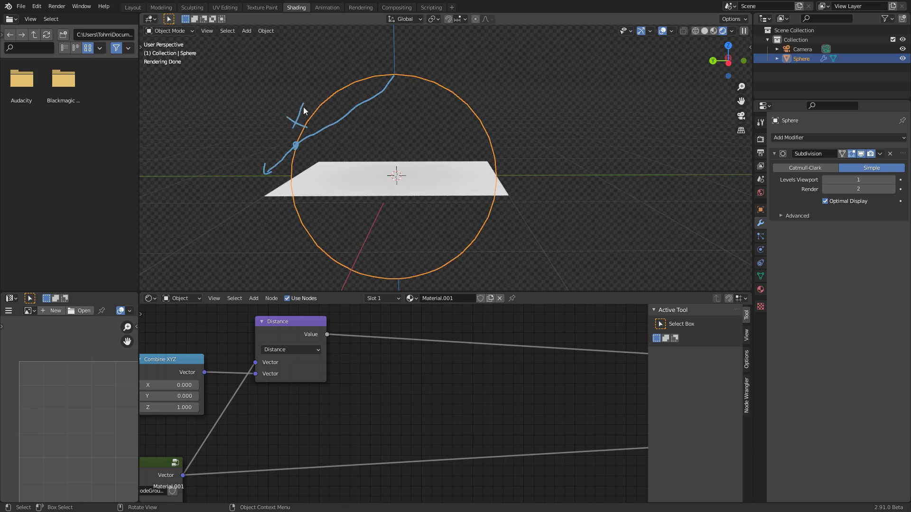
Step: Annotate arrows from the sphere's centre to the pole and the sheet's edge, labelled 0,0,1 and P, and erase all annotations
{"action": "left_click_drag", "start_coordinate": [397, 176], "coordinate": [278, 176]}
{"action": "mouse_move", "coordinate": [397, 174]}
{"action": "left_mouse_down"}
{"action": "mouse_move", "coordinate": [398, 108]}
{"action": "mouse_move", "coordinate": [387, 101]}
{"action": "mouse_move", "coordinate": [399, 88]}
{"action": "mouse_move", "coordinate": [417, 133]}
{"action": "mouse_move", "coordinate": [435, 135]}
{"action": "left_mouse_up"}
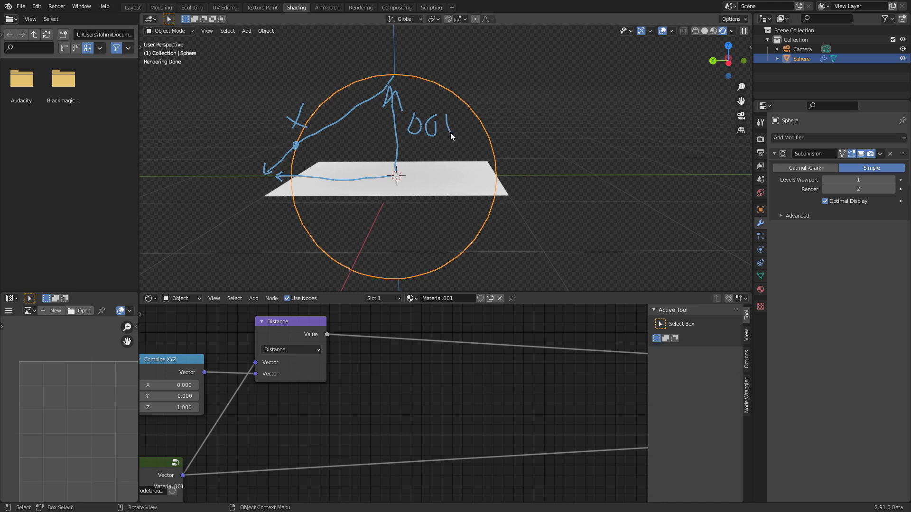
{"action": "left_click_drag", "start_coordinate": [423, 134], "coordinate": [422, 139]}
{"action": "left_click_drag", "start_coordinate": [323, 211], "coordinate": [322, 213]}
{"action": "left_click_drag", "start_coordinate": [278, 337], "coordinate": [271, 338]}
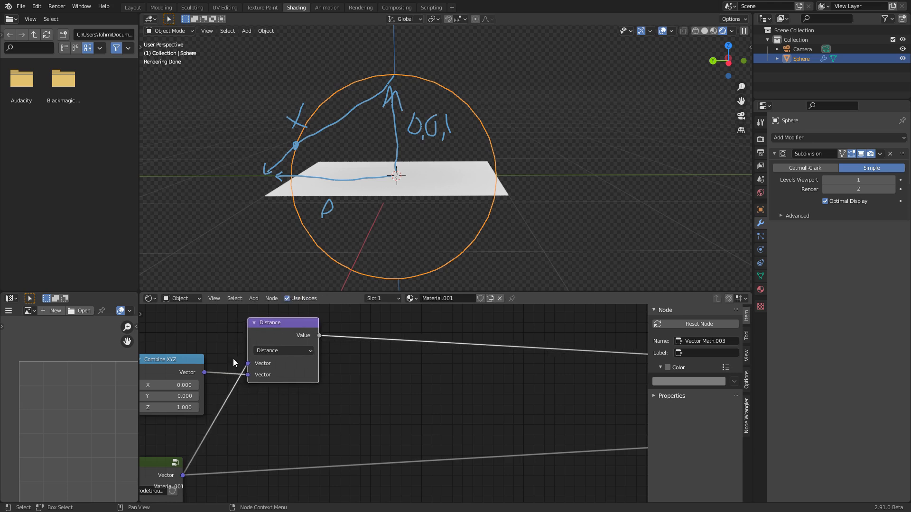
{"action": "middle_click_drag", "start_coordinate": [258, 343], "coordinate": [292, 278]}
{"action": "left_click_drag", "start_coordinate": [197, 396], "coordinate": [197, 384]}
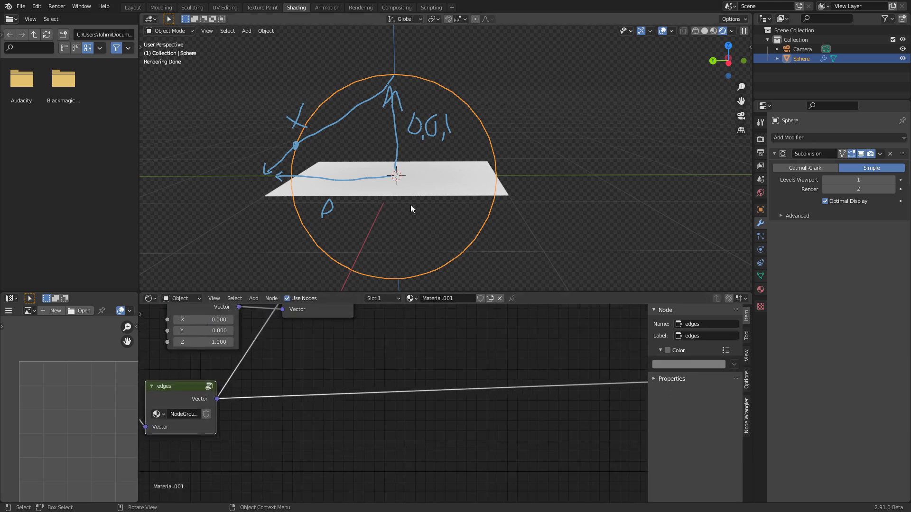
{"action": "mouse_move", "coordinate": [418, 200]}
{"action": "right_mouse_down"}
{"action": "mouse_move", "coordinate": [419, 90]}
{"action": "mouse_move", "coordinate": [385, 97]}
{"action": "mouse_move", "coordinate": [400, 84]}
{"action": "mouse_move", "coordinate": [464, 135]}
{"action": "mouse_move", "coordinate": [348, 215]}
{"action": "mouse_move", "coordinate": [258, 166]}
{"action": "mouse_move", "coordinate": [315, 97]}
{"action": "mouse_move", "coordinate": [414, 155]}
{"action": "right_mouse_up"}
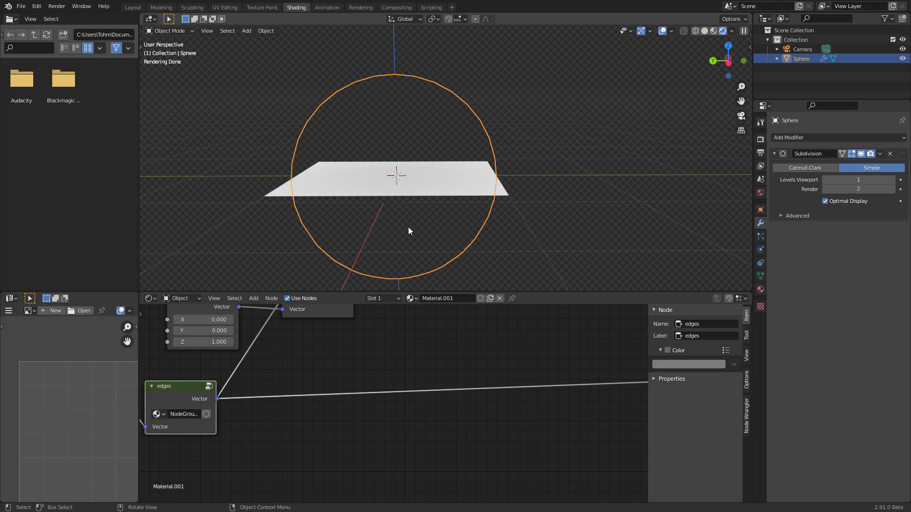
Step: Duplicate the Distance node and set the copy's operation to Subtract
{"action": "middle_click_drag", "start_coordinate": [327, 311], "coordinate": [297, 389]}
{"action": "left_click_drag", "start_coordinate": [293, 333], "coordinate": [271, 303]}
{"action": "key", "text": "shift+d"}
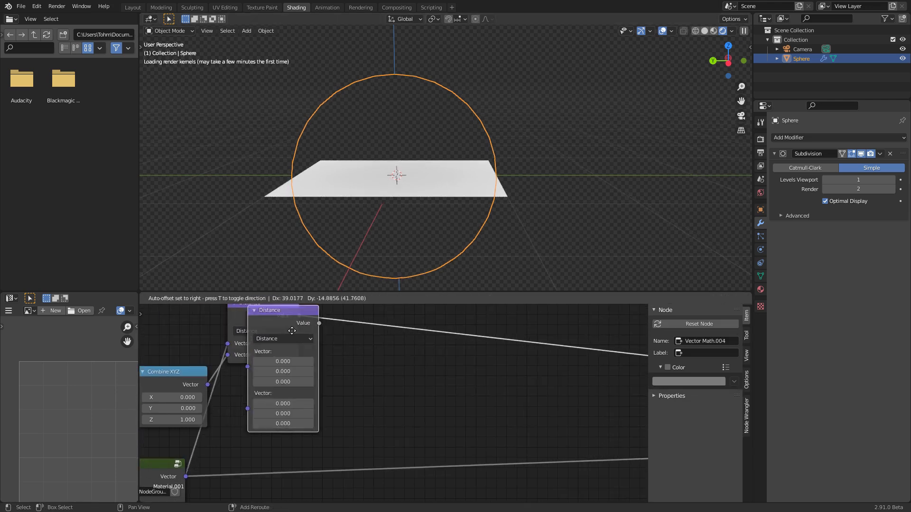
{"action": "left_click", "coordinate": [375, 347]}
{"action": "left_click", "coordinate": [377, 366]}
{"action": "left_click", "coordinate": [377, 342]}
Step: Connect the edges output to the Subtract node's first vector and the Combine XYZ output to its second
{"action": "middle_click_drag", "start_coordinate": [327, 394], "coordinate": [376, 365]}
{"action": "right_click_drag", "start_coordinate": [227, 444], "coordinate": [420, 361], "text": "alt"}
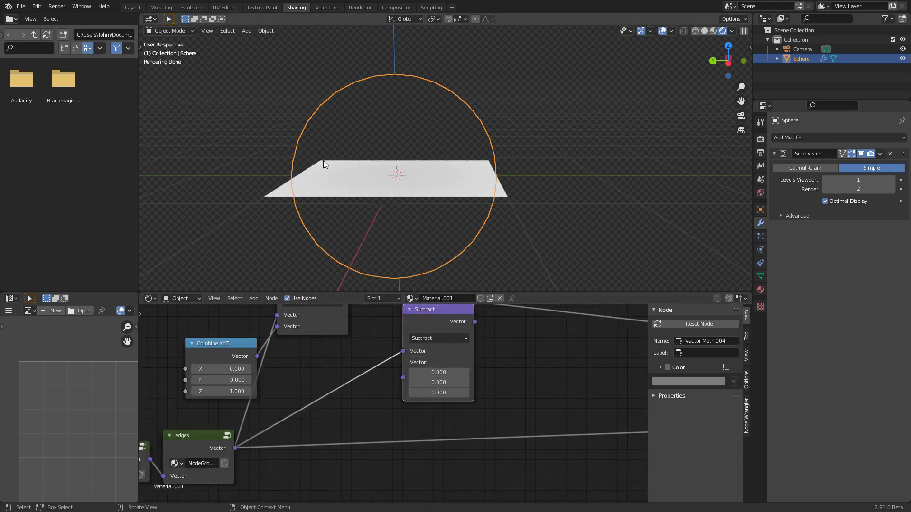
{"action": "left_click_drag", "start_coordinate": [258, 358], "coordinate": [411, 381]}
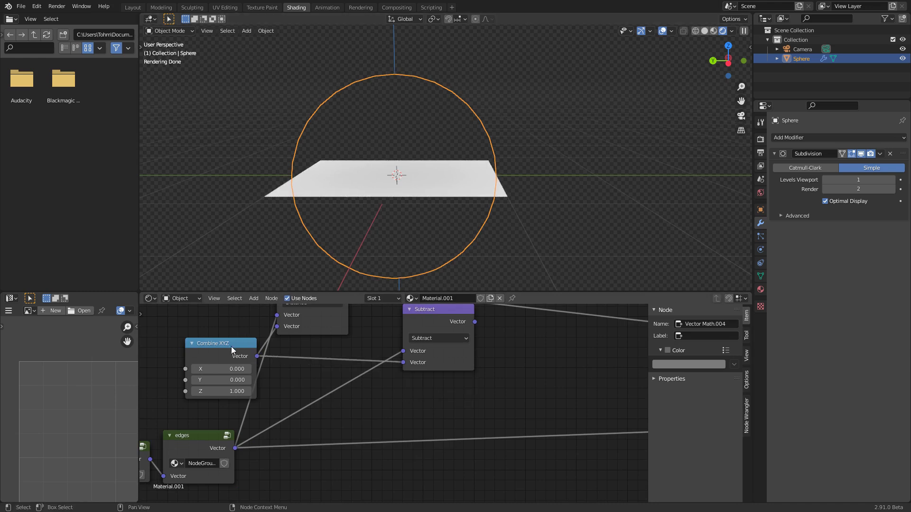
Step: Preview the new Subtract node's vector output on the sheet
{"action": "middle_click_drag", "start_coordinate": [465, 327], "coordinate": [424, 367]}
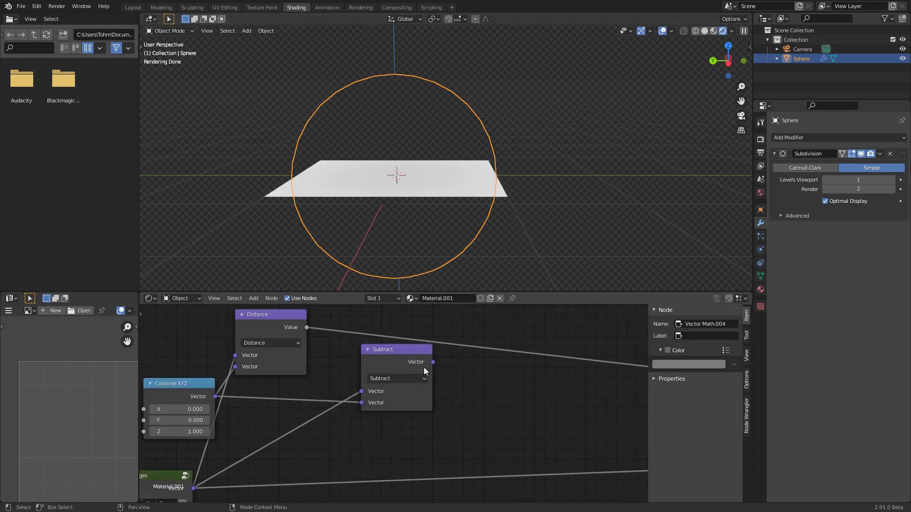
{"action": "left_click", "coordinate": [392, 359], "text": "ctrl+shift"}
{"action": "middle_click_drag", "start_coordinate": [404, 257], "coordinate": [403, 215]}
Step: Restore the paper shader's preview on the sheet and move the new Subtract node farther away from the Distance node
{"action": "middle_click_drag", "start_coordinate": [453, 334], "coordinate": [338, 347]}
{"action": "scroll", "coordinate": [336, 345], "scroll_direction": "down", "scroll_amount": 8}
{"action": "left_click", "coordinate": [560, 357], "text": "ctrl+shift"}
{"action": "scroll", "coordinate": [369, 356], "scroll_direction": "up", "scroll_amount": 2}
{"action": "left_click_drag", "start_coordinate": [370, 361], "coordinate": [429, 340]}
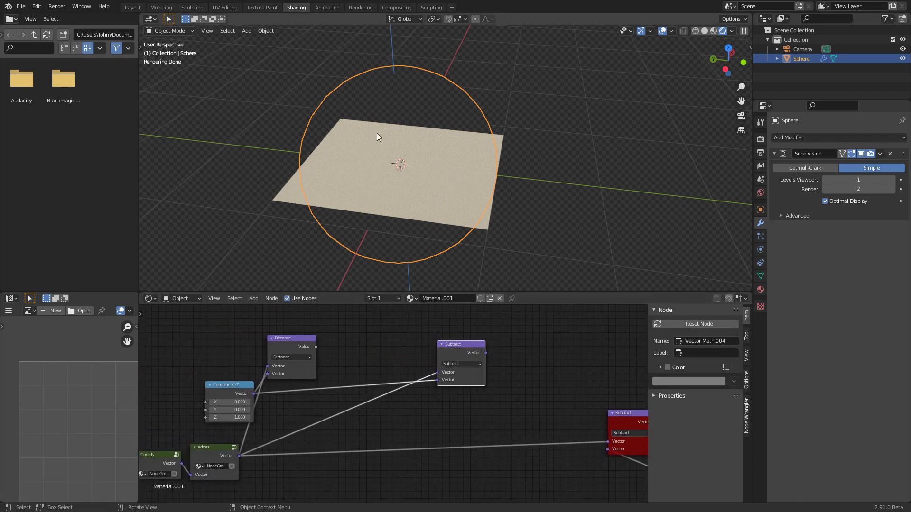
{"action": "middle_click_drag", "start_coordinate": [418, 94], "coordinate": [365, 166]}
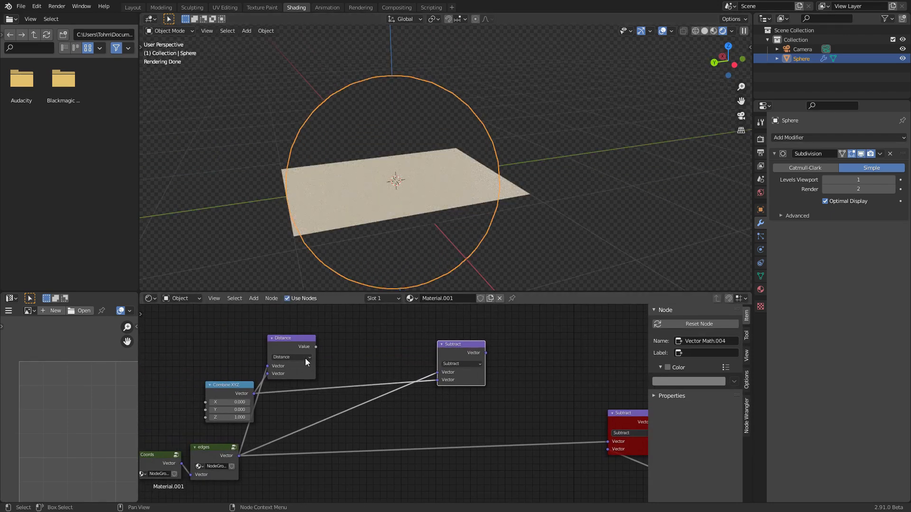
{"action": "middle_click_drag", "start_coordinate": [400, 195], "coordinate": [360, 78]}
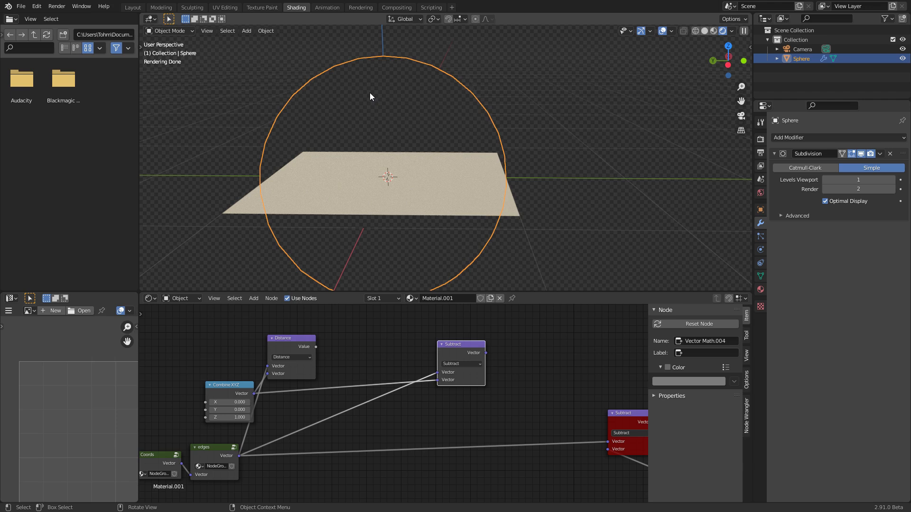
Step: Line up the Combine XYZ node directly beside the Distance node
{"action": "left_click_drag", "start_coordinate": [236, 388], "coordinate": [239, 352]}
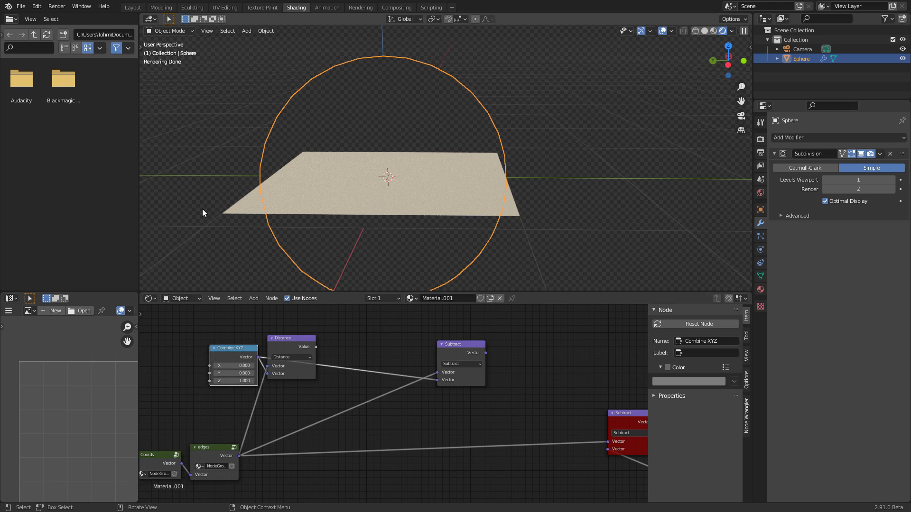
{"action": "scroll", "coordinate": [365, 351], "scroll_direction": "up", "scroll_amount": 3}
{"action": "middle_click_drag", "start_coordinate": [363, 360], "coordinate": [376, 420]}
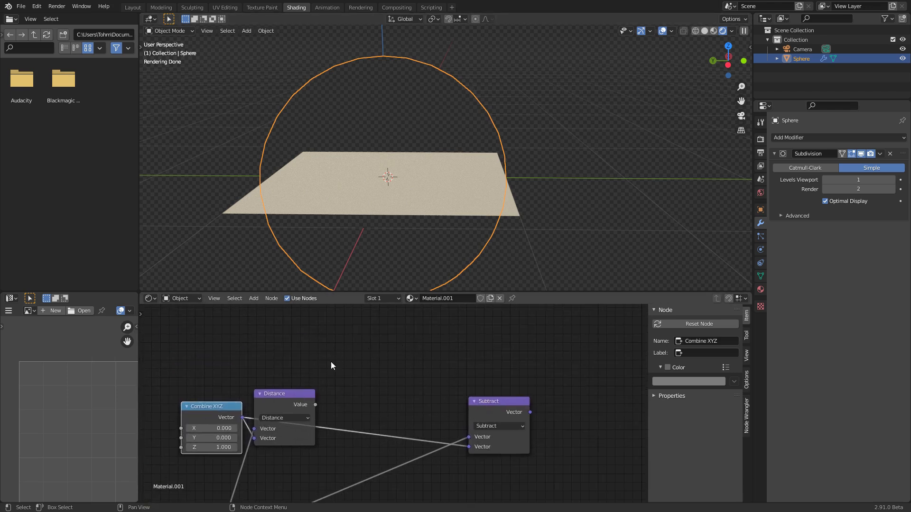
{"action": "scroll", "coordinate": [347, 360], "scroll_direction": "up", "scroll_amount": 1}
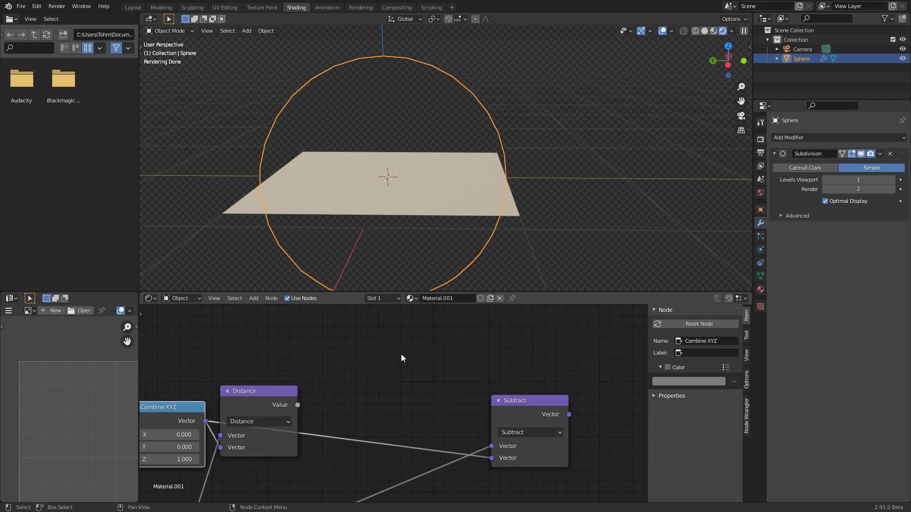
{"action": "middle_click_drag", "start_coordinate": [403, 354], "coordinate": [432, 355]}
{"action": "left_click_drag", "start_coordinate": [223, 412], "coordinate": [215, 395]}
{"action": "left_click_drag", "start_coordinate": [310, 404], "coordinate": [303, 399]}
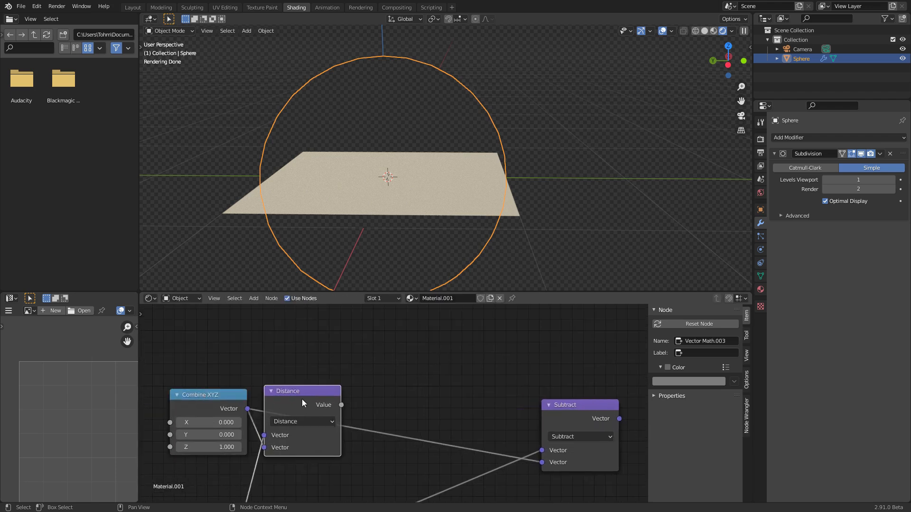
Step: Add a Math node after the Distance node, connect the distance value to it, and set it to Divide
{"action": "middle_click_drag", "start_coordinate": [391, 376], "coordinate": [347, 389]}
{"action": "key", "text": "shift+a"}
{"action": "left_click", "coordinate": [346, 360]}
{"action": "type", "text": "math"}
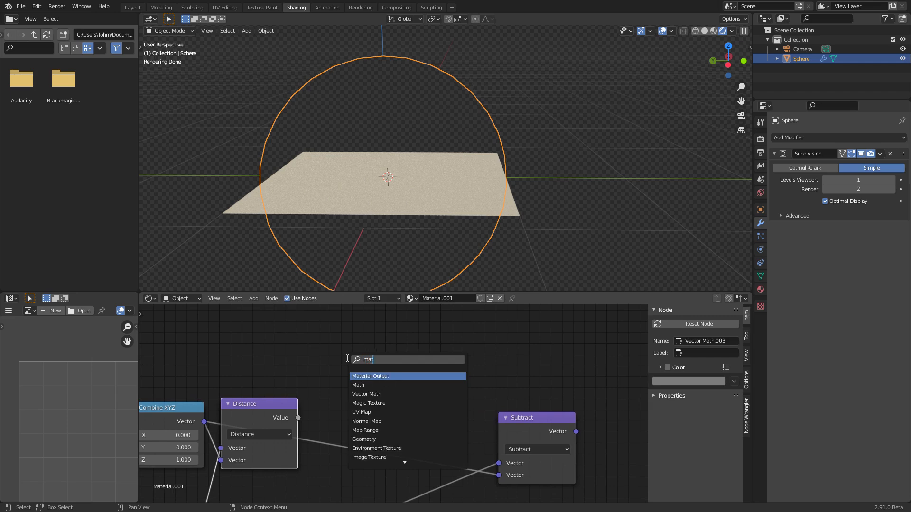
{"action": "key", "text": "Return"}
{"action": "left_click", "coordinate": [346, 359]}
{"action": "right_click_drag", "start_coordinate": [290, 409], "coordinate": [374, 389], "text": "alt"}
{"action": "left_click", "coordinate": [374, 388]}
{"action": "key", "text": "d"}
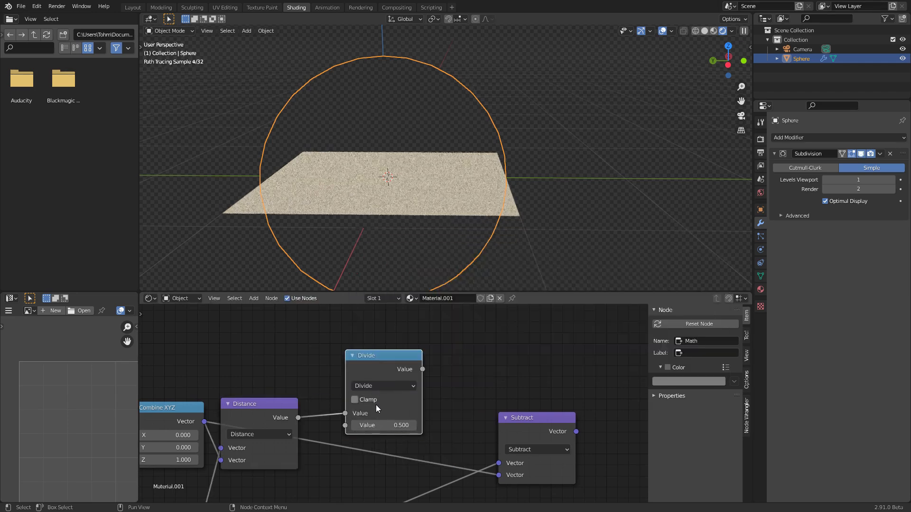
Step: Swap the Divide node's inputs, set its first value to 1, and place it beside the Distance node
{"action": "key", "text": "alt+s"}
{"action": "double_click", "coordinate": [374, 413]}
{"action": "type", "text": "2"}
{"action": "key", "text": "Return"}
{"action": "double_click", "coordinate": [387, 414]}
{"action": "type", "text": "1"}
{"action": "key", "text": "Return"}
{"action": "left_click_drag", "start_coordinate": [350, 368], "coordinate": [313, 405]}
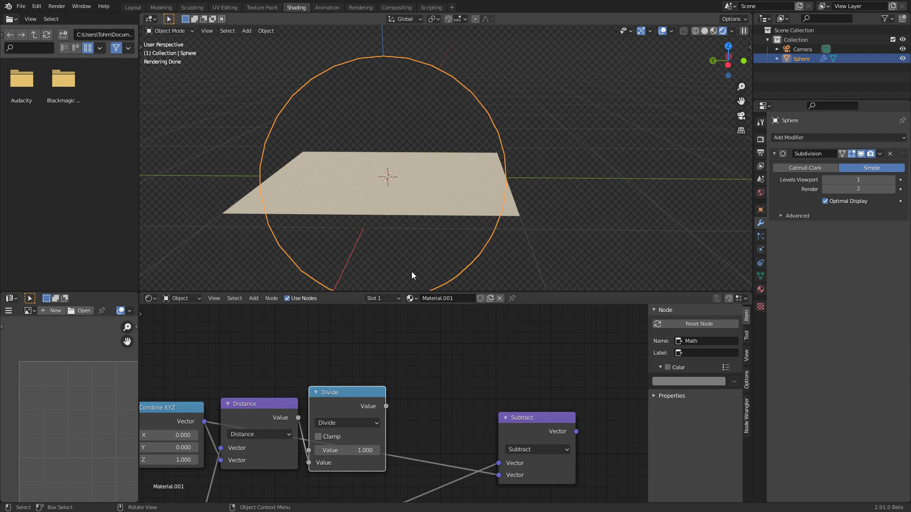
Step: Move the Subtract node beside the Divide node and duplicate it with the operation set to Scale
{"action": "middle_click_drag", "start_coordinate": [627, 453], "coordinate": [588, 419]}
{"action": "left_click_drag", "start_coordinate": [505, 394], "coordinate": [409, 379]}
{"action": "key", "text": "shift+d"}
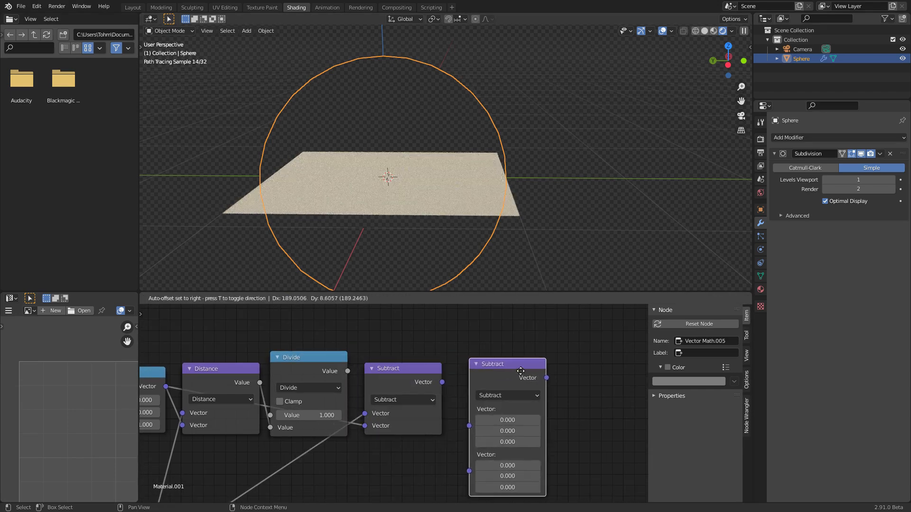
{"action": "left_click", "coordinate": [520, 372]}
{"action": "left_click", "coordinate": [511, 392]}
{"action": "left_click", "coordinate": [497, 261]}
Step: Connect the Subtract vector and Divide value to the Scale node, and its output to the red Subtract node's first input
{"action": "left_click_drag", "start_coordinate": [443, 382], "coordinate": [332, 370]}
{"action": "scroll", "coordinate": [415, 408], "scroll_direction": "down", "scroll_amount": 3}
{"action": "scroll", "coordinate": [415, 408], "scroll_direction": "down", "scroll_amount": 1}
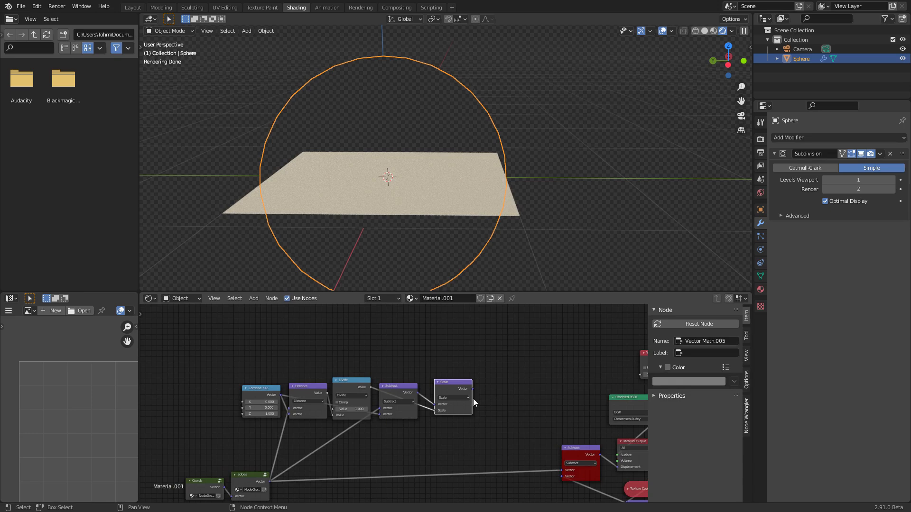
{"action": "left_click_drag", "start_coordinate": [472, 389], "coordinate": [562, 471]}
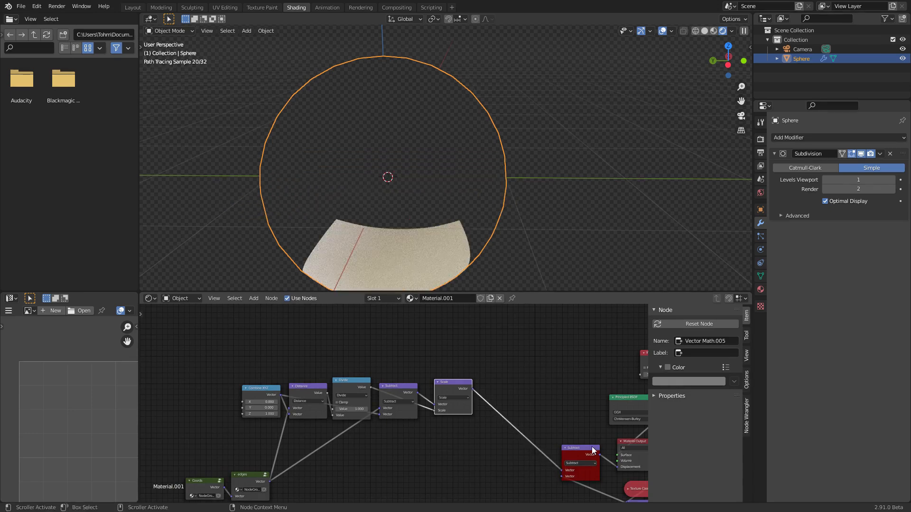
Step: Examine the displaced sheet's curvature inside the sphere and save the file
{"action": "middle_click_drag", "start_coordinate": [454, 176], "coordinate": [424, 165]}
{"action": "scroll", "coordinate": [423, 165], "scroll_direction": "down", "scroll_amount": 3}
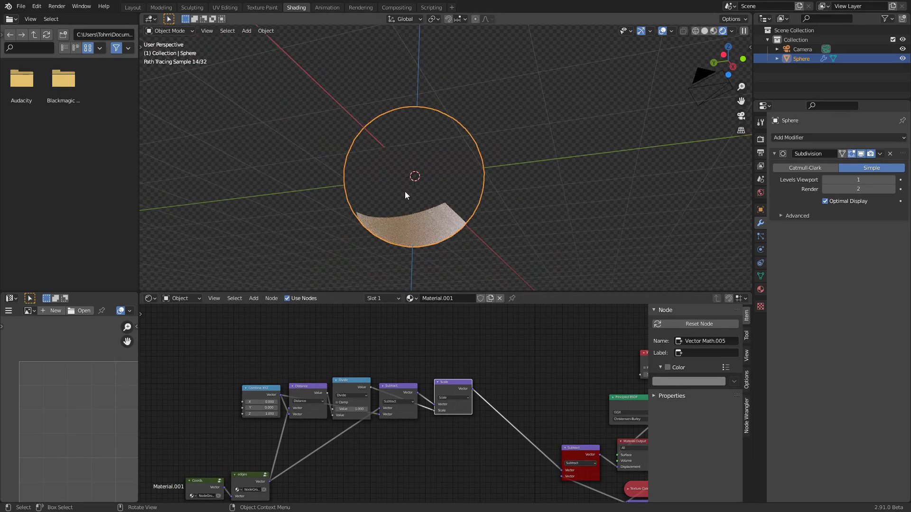
{"action": "middle_click_drag", "start_coordinate": [475, 203], "coordinate": [478, 244]}
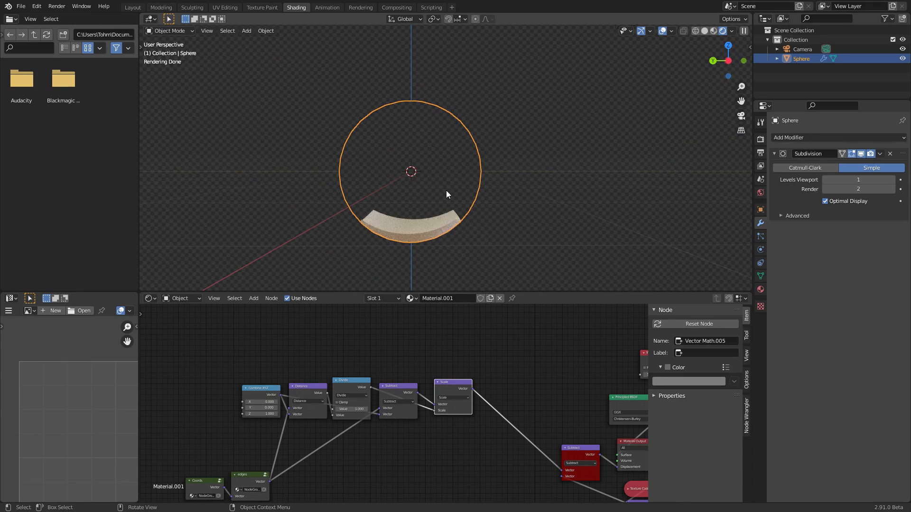
{"action": "key", "text": "ctrl+s"}
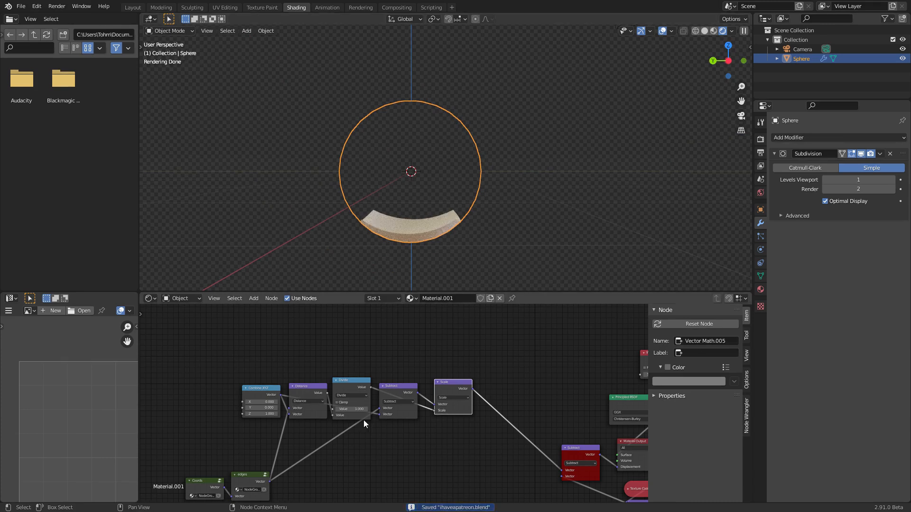
Step: Try 1.050 as the Divide node's first value to enlarge the projected sheet slightly
{"action": "scroll", "coordinate": [360, 419], "scroll_direction": "up", "scroll_amount": 2}
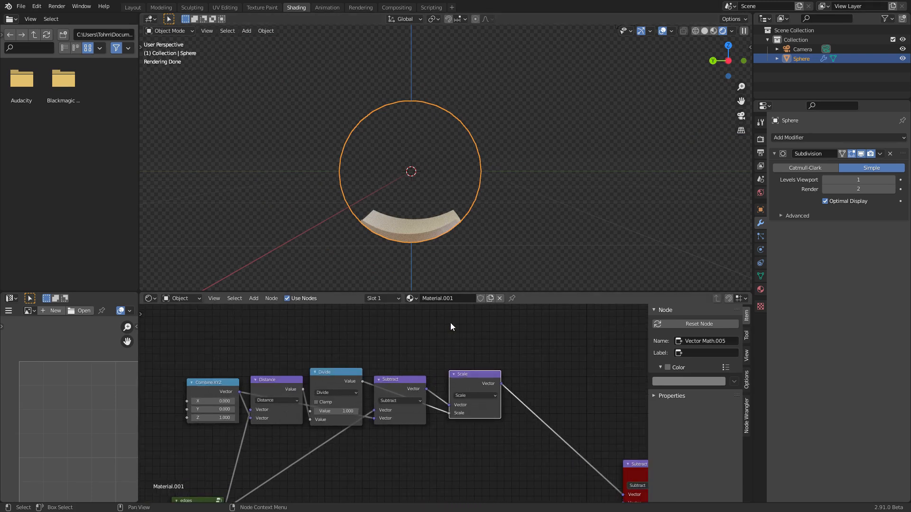
{"action": "middle_click_drag", "start_coordinate": [356, 389], "coordinate": [391, 375]}
{"action": "scroll", "coordinate": [373, 379], "scroll_direction": "up", "scroll_amount": 1}
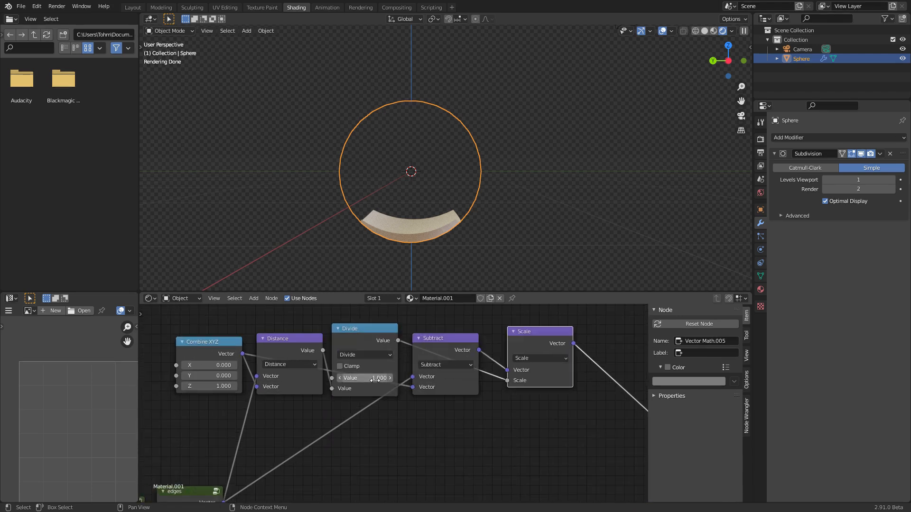
{"action": "mouse_move", "coordinate": [374, 378]}
{"action": "left_mouse_down", "text": "shift"}
{"action": "mouse_move", "coordinate": [387, 379]}
{"action": "mouse_move", "coordinate": [347, 379]}
{"action": "mouse_move", "coordinate": [387, 378]}
{"action": "mouse_move", "coordinate": [358, 379]}
{"action": "mouse_move", "coordinate": [377, 379]}
{"action": "left_mouse_up", "text": "shift"}
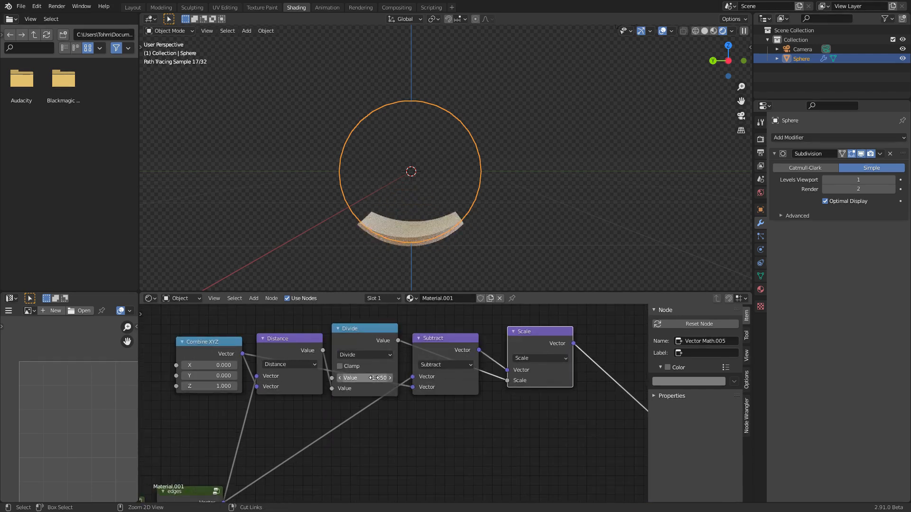
{"action": "key", "text": "ctrl+x"}
{"action": "scroll", "coordinate": [417, 361], "scroll_direction": "down", "scroll_amount": 2}
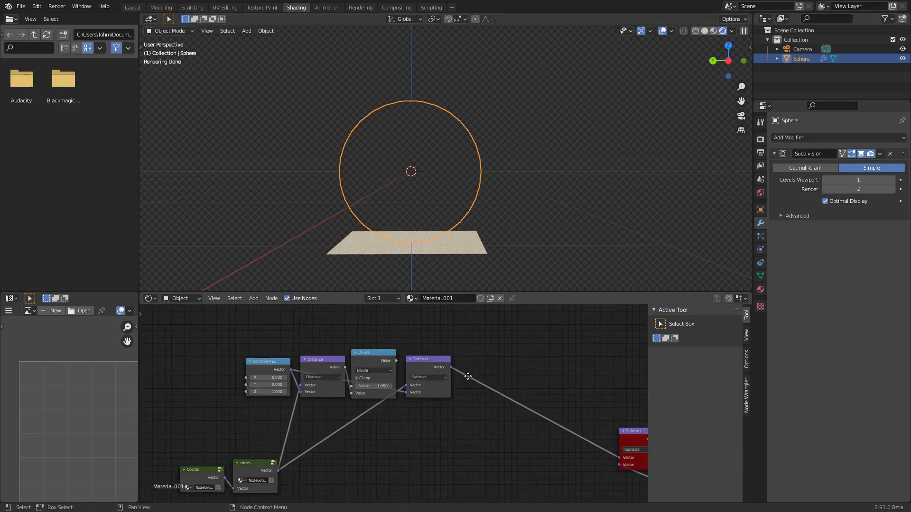
{"action": "double_click", "coordinate": [365, 382]}
{"action": "type", "text": "1"}
{"action": "key", "text": "Return"}
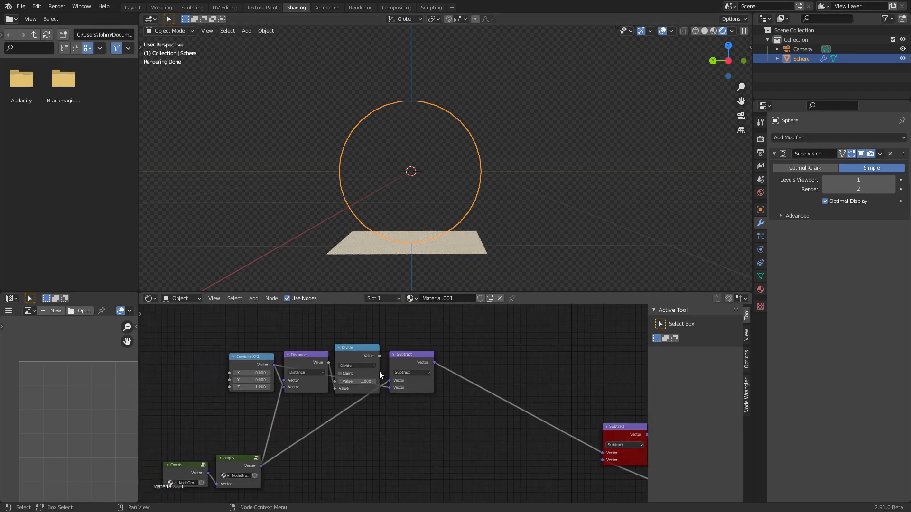
{"action": "scroll", "coordinate": [387, 370], "scroll_direction": "up", "scroll_amount": 1}
{"action": "key", "text": "ctrl"}
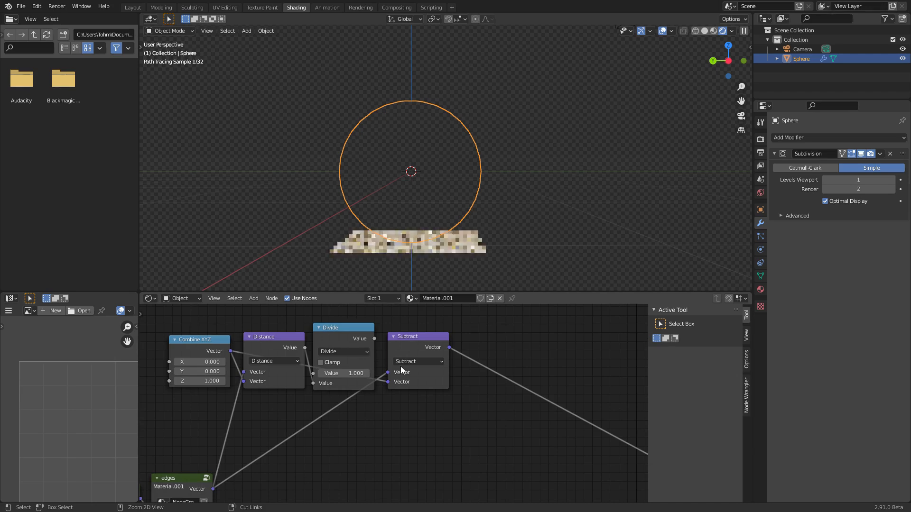
{"action": "key", "text": "ctrl+z"}
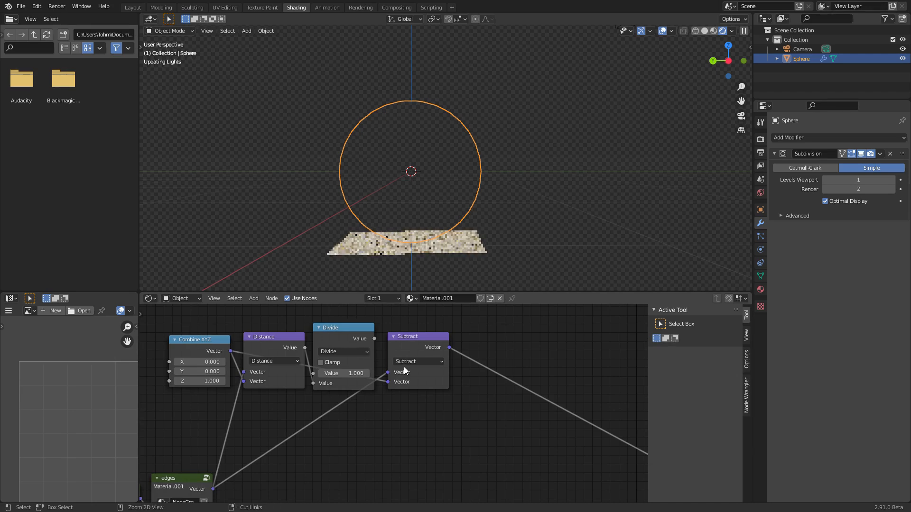
{"action": "key", "text": "ctrl+z"}
Step: Set the Divide node's first value to 1
{"action": "middle_click_drag", "start_coordinate": [383, 369], "coordinate": [381, 374]}
{"action": "double_click", "coordinate": [349, 380]}
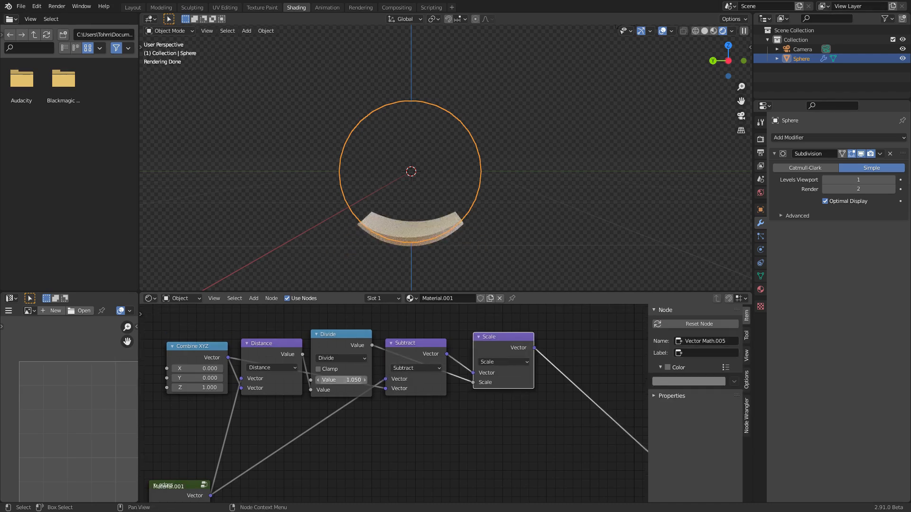
{"action": "type", "text": "1"}
{"action": "key", "text": "Return"}
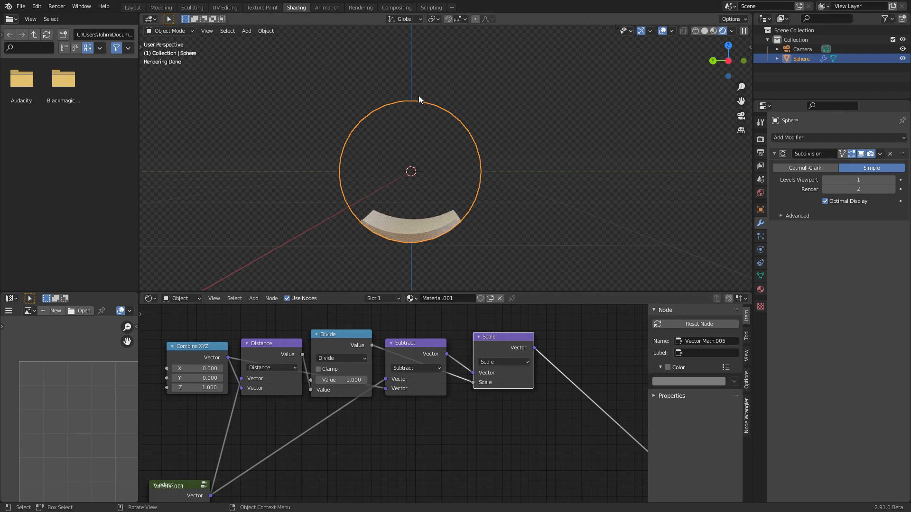
Step: Set the Combine XYZ node's Z to 0.030 and the sphere's Subdivision viewport levels to 3
{"action": "left_click_drag", "start_coordinate": [201, 388], "coordinate": [143, 388]}
{"action": "scroll", "coordinate": [369, 213], "scroll_direction": "up", "scroll_amount": 3}
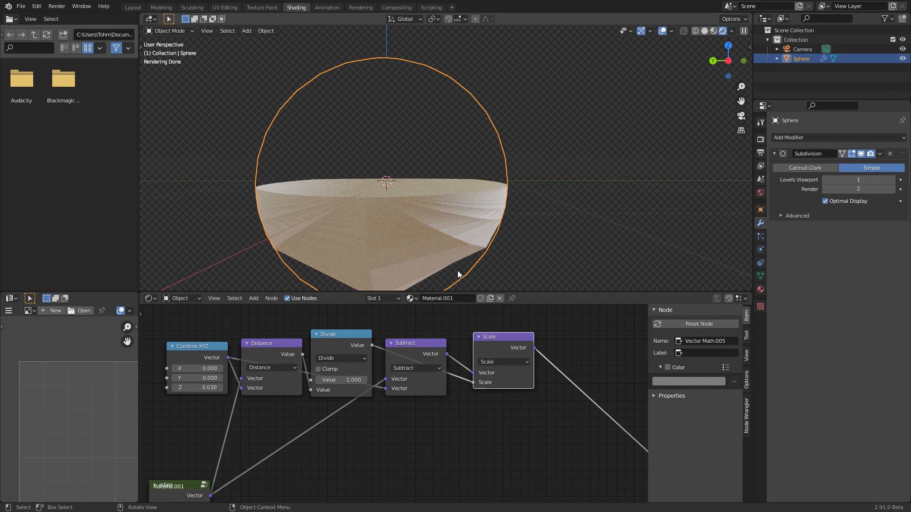
{"action": "left_click", "coordinate": [858, 180]}
{"action": "type", "text": "3"}
{"action": "key", "text": "Return"}
{"action": "scroll", "coordinate": [473, 169], "scroll_direction": "down", "scroll_amount": 2}
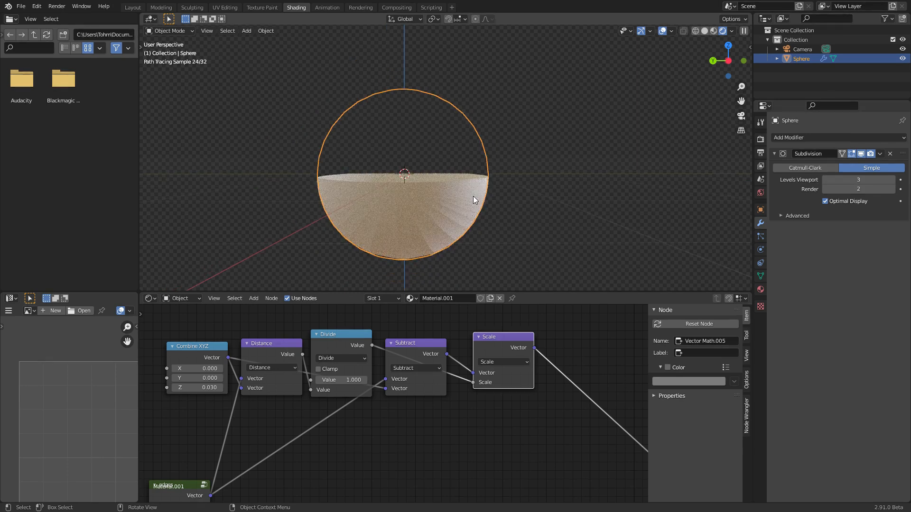
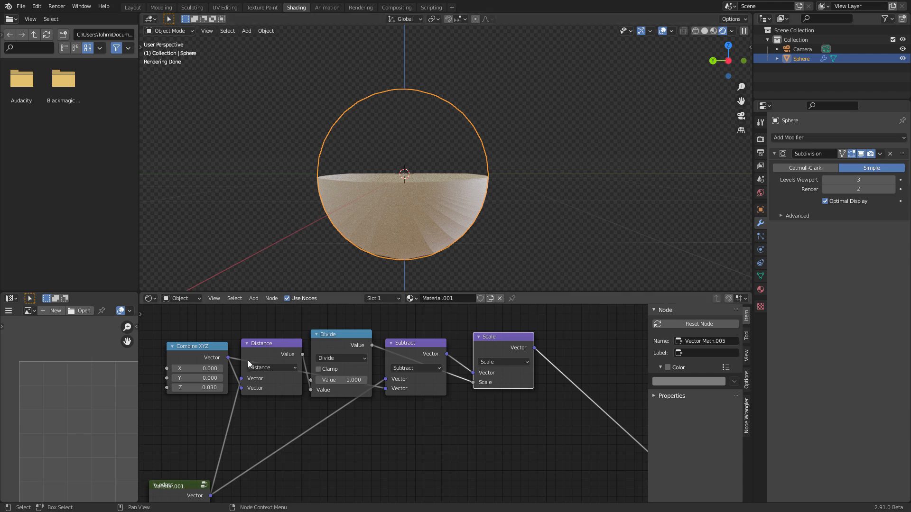
Step: Try a lower Z value on the Combine XYZ node, and undo the change
{"action": "middle_click_drag", "start_coordinate": [244, 398], "coordinate": [343, 405]}
{"action": "scroll", "coordinate": [343, 406], "scroll_direction": "up", "scroll_amount": 4}
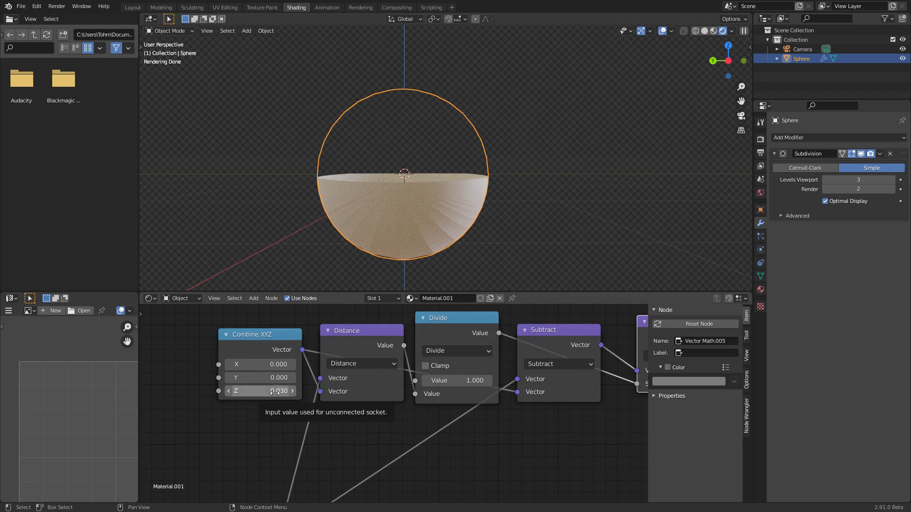
{"action": "mouse_move", "coordinate": [275, 392]}
{"action": "left_mouse_down"}
{"action": "mouse_move", "coordinate": [290, 392]}
{"action": "mouse_move", "coordinate": [268, 392]}
{"action": "left_mouse_up"}
{"action": "key", "text": "ctrl+z"}
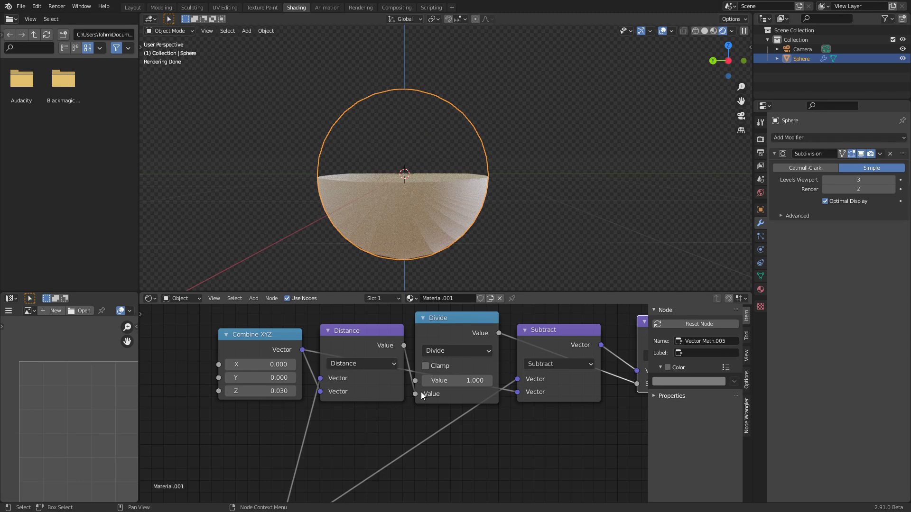
Step: Move the Coords and edges group nodes together farther away from the Combine XYZ node chain
{"action": "scroll", "coordinate": [416, 378], "scroll_direction": "down", "scroll_amount": 2}
{"action": "middle_click_drag", "start_coordinate": [400, 443], "coordinate": [338, 430]}
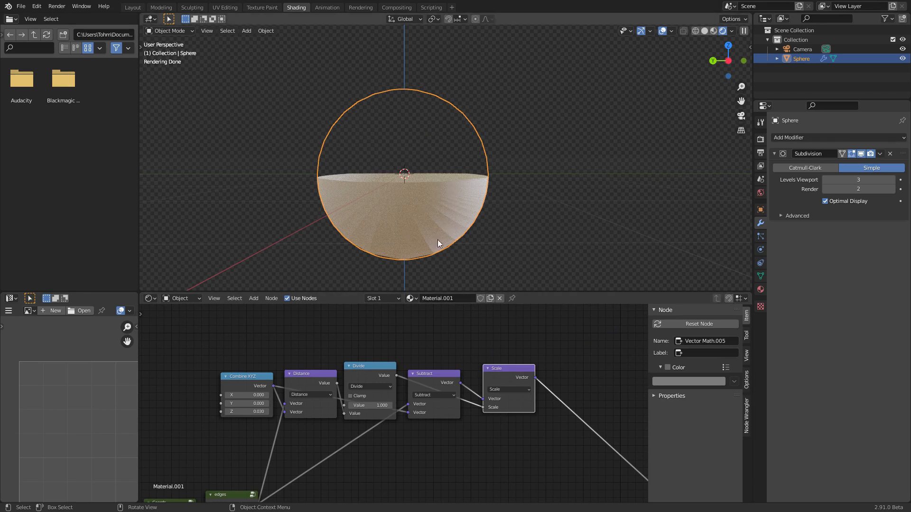
{"action": "middle_click_drag", "start_coordinate": [382, 415], "coordinate": [389, 371]}
{"action": "scroll", "coordinate": [389, 371], "scroll_direction": "up", "scroll_amount": 1}
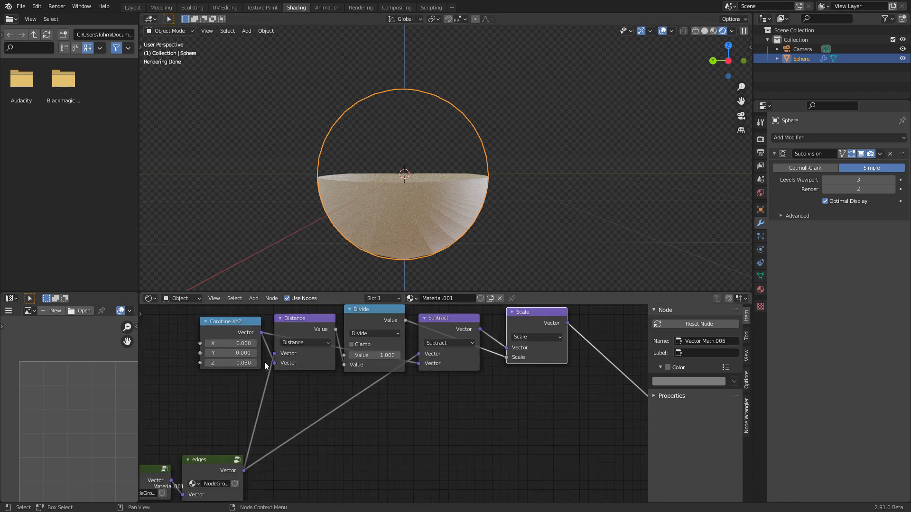
{"action": "scroll", "coordinate": [420, 365], "scroll_direction": "down", "scroll_amount": 5}
{"action": "left_click_drag", "start_coordinate": [338, 453], "coordinate": [201, 415]}
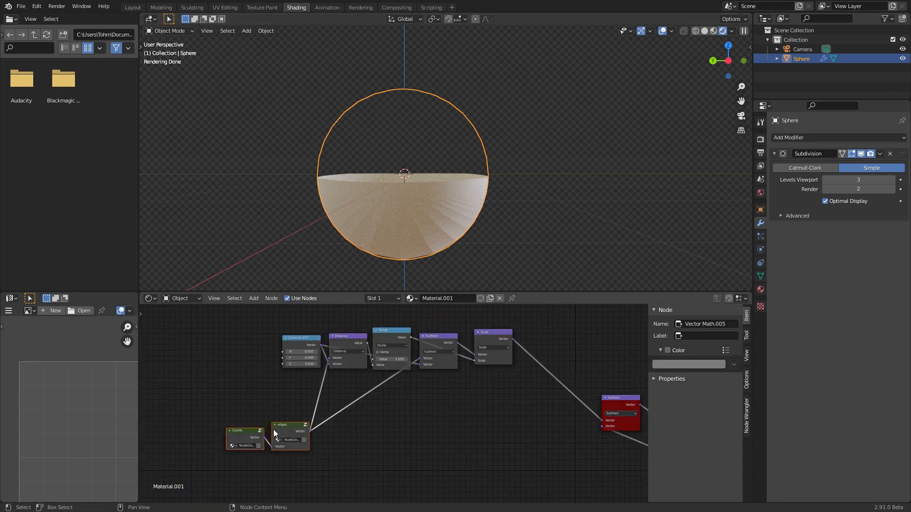
{"action": "left_click_drag", "start_coordinate": [253, 430], "coordinate": [221, 415]}
{"action": "scroll", "coordinate": [431, 414], "scroll_direction": "up", "scroll_amount": 1}
{"action": "left_click", "coordinate": [407, 432]}
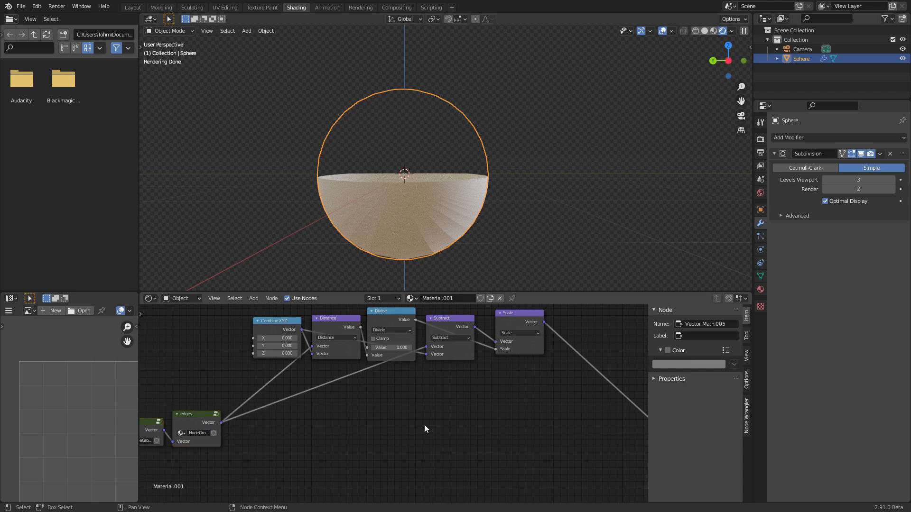
Step: Insert a Mix node that blends the Scale output with the edges vector and feeds the red Subtract node
{"action": "right_click_drag", "start_coordinate": [527, 343], "coordinate": [220, 445], "text": "ctrl+shift"}
{"action": "middle_click_drag", "start_coordinate": [570, 373], "coordinate": [397, 412]}
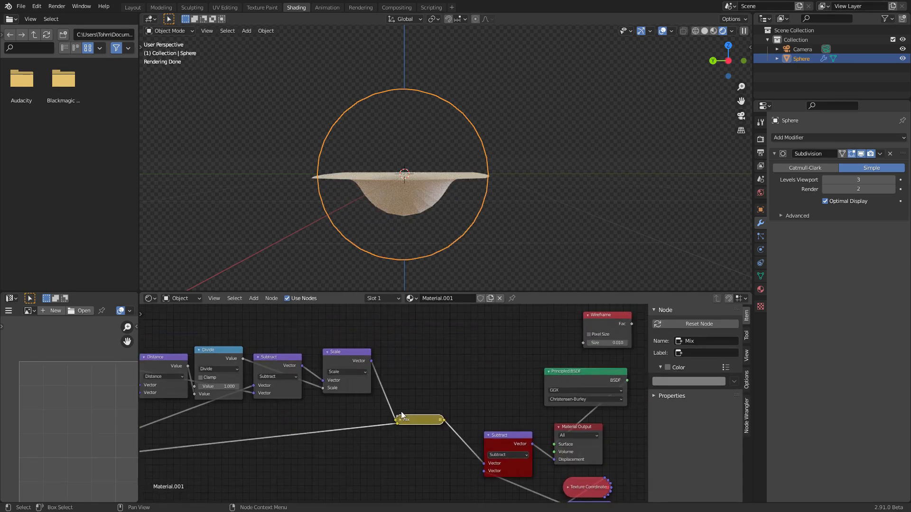
{"action": "scroll", "coordinate": [395, 403], "scroll_direction": "up", "scroll_amount": 7}
{"action": "middle_click_drag", "start_coordinate": [390, 206], "coordinate": [410, 233]}
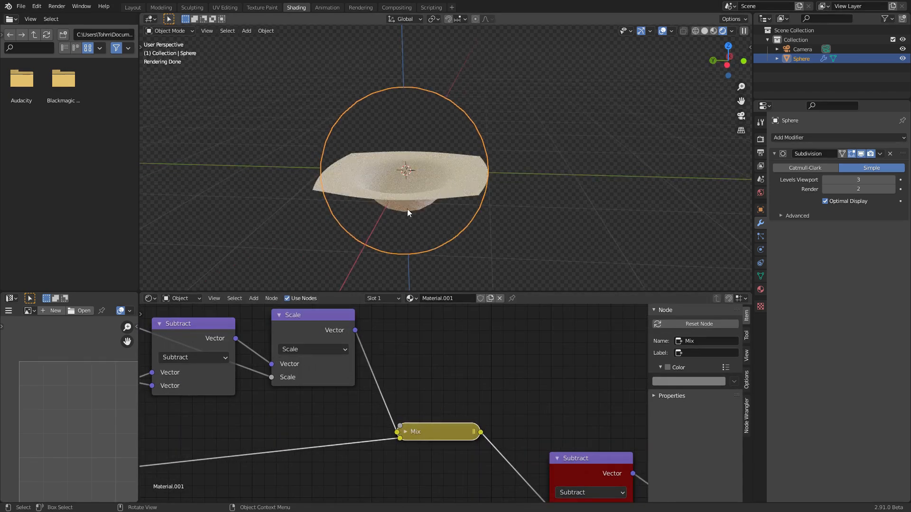
Step: Expand the Mix node and set its Fac to 1.000
{"action": "left_click", "coordinate": [405, 431]}
{"action": "left_click_drag", "start_coordinate": [439, 421], "coordinate": [478, 415]}
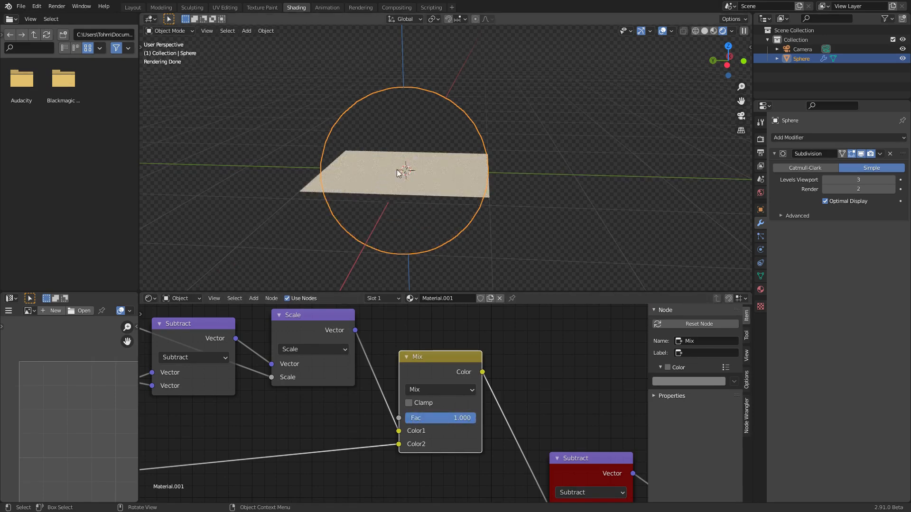
{"action": "mouse_move", "coordinate": [463, 420]}
{"action": "left_mouse_down"}
{"action": "mouse_move", "coordinate": [408, 418]}
{"action": "mouse_move", "coordinate": [477, 417]}
{"action": "left_mouse_up"}
Step: Move the chain from Combine XYZ to Scale away from the Mix node and align its nodes in a row
{"action": "scroll", "coordinate": [347, 380], "scroll_direction": "down", "scroll_amount": 3}
{"action": "mouse_move", "coordinate": [357, 371]}
{"action": "middle_mouse_down"}
{"action": "mouse_move", "coordinate": [430, 385]}
{"action": "mouse_move", "coordinate": [449, 367]}
{"action": "middle_mouse_up"}
{"action": "left_click_drag", "start_coordinate": [471, 349], "coordinate": [212, 395]}
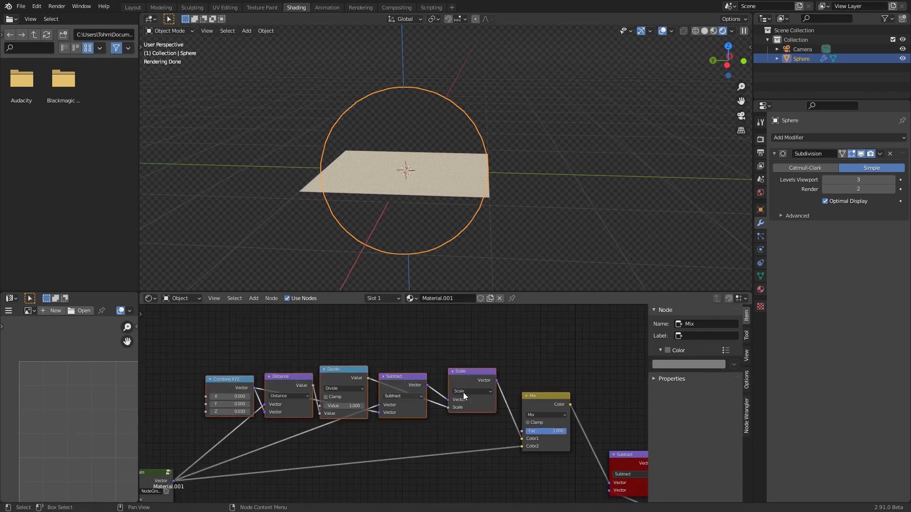
{"action": "key", "text": "g"}
{"action": "left_click", "coordinate": [358, 381]}
{"action": "middle_click_drag", "start_coordinate": [209, 377], "coordinate": [317, 386]}
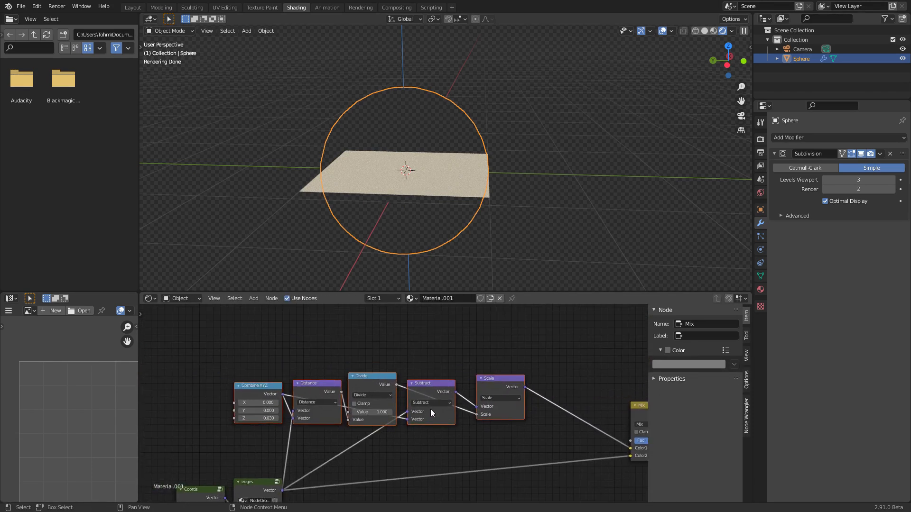
{"action": "key", "text": "shift+equal"}
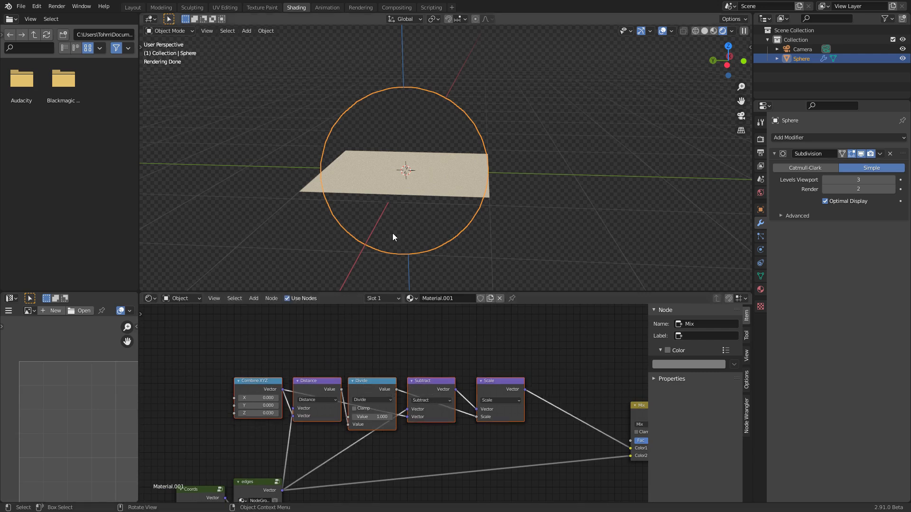
Step: Duplicate the Scale node, insert the copy between Scale and Mix, and set its operation to Add
{"action": "middle_click_drag", "start_coordinate": [481, 350], "coordinate": [407, 352]}
{"action": "scroll", "coordinate": [407, 352], "scroll_direction": "up", "scroll_amount": 2}
{"action": "left_click", "coordinate": [404, 369]}
{"action": "key", "text": "shift+d"}
{"action": "left_click", "coordinate": [535, 383]}
{"action": "left_click", "coordinate": [486, 400]}
{"action": "left_click", "coordinate": [488, 381]}
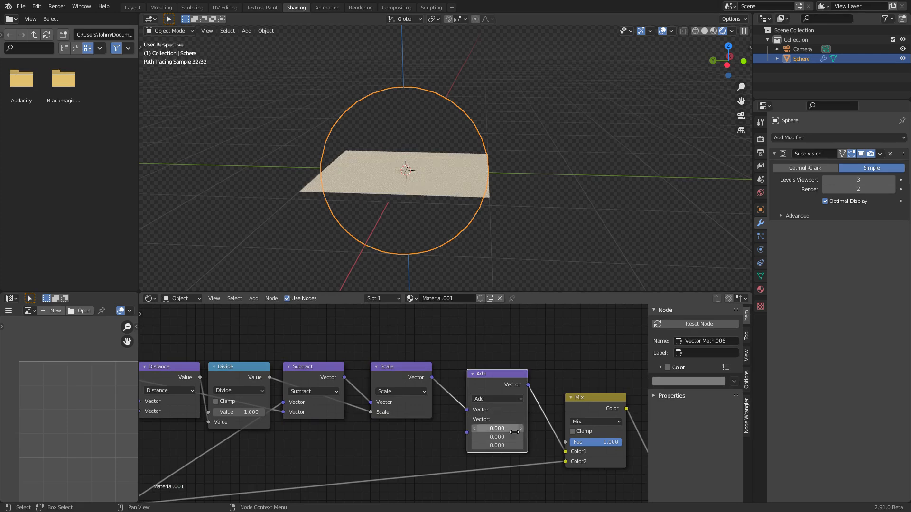
Step: Set the Add node's Z value to 1 and the Mix node's Fac to 0.000
{"action": "left_click", "coordinate": [496, 445]}
{"action": "type", "text": "1"}
{"action": "key", "text": "Return"}
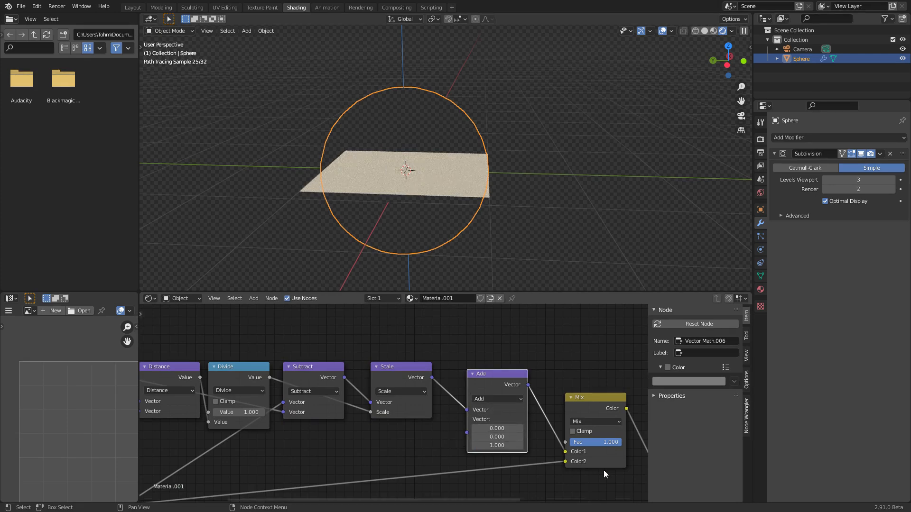
{"action": "left_click_drag", "start_coordinate": [618, 442], "coordinate": [569, 442]}
Step: Try 0 as the Add node's Z value, and undo the change
{"action": "left_click", "coordinate": [497, 445]}
{"action": "type", "text": "0"}
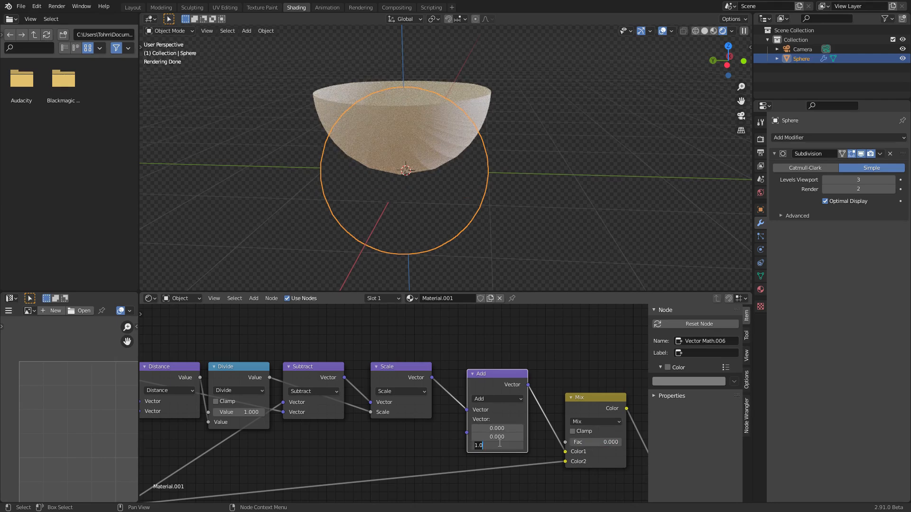
{"action": "key", "text": "Return"}
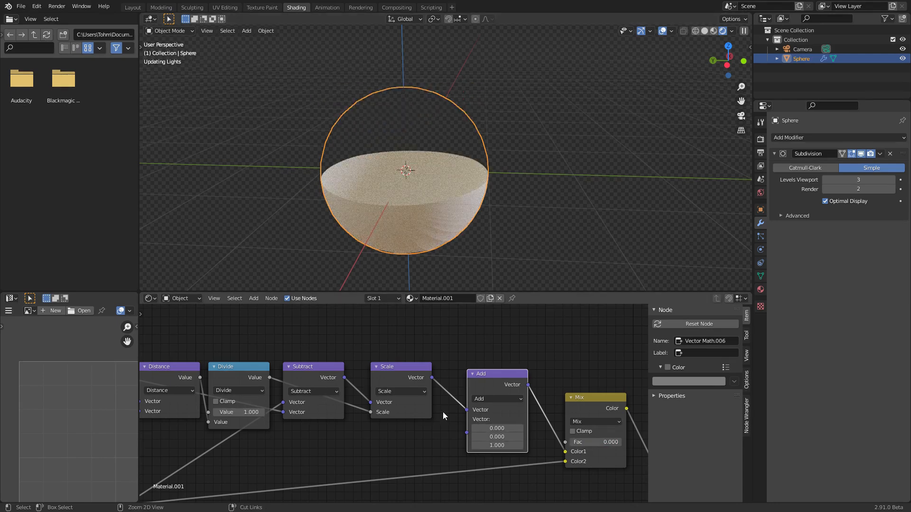
{"action": "key", "text": "ctrl+z"}
Step: Raise the sphere's Subdivision viewport levels to 4 and save the file
{"action": "key", "text": "ctrl+4"}
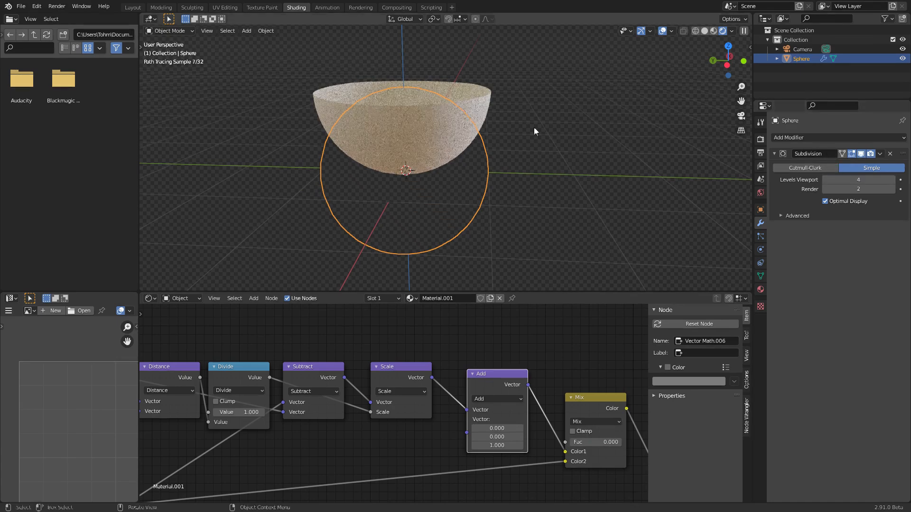
{"action": "key", "text": "ctrl+s"}
Step: Set the Cycles feature set to Experimental and enable Adaptive Subdivision on the sphere's Subdivision modifier
{"action": "left_click", "coordinate": [761, 140]}
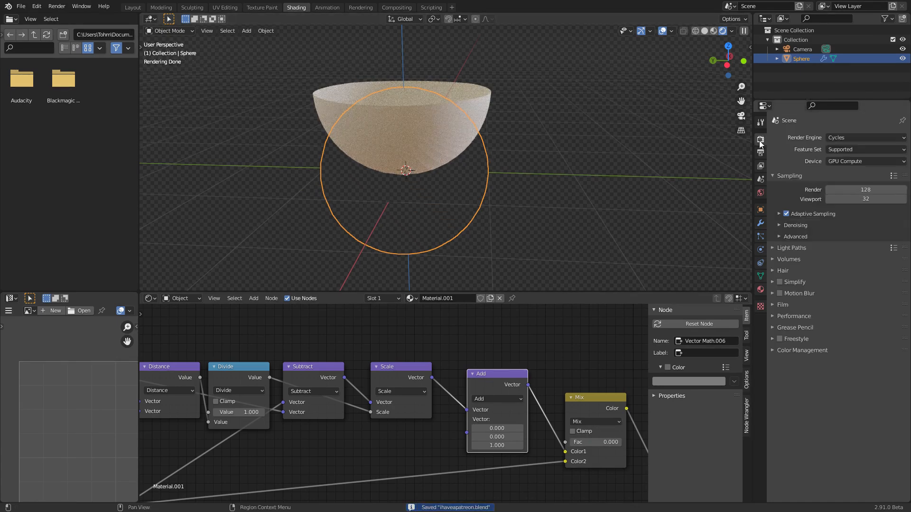
{"action": "left_click", "coordinate": [852, 149]}
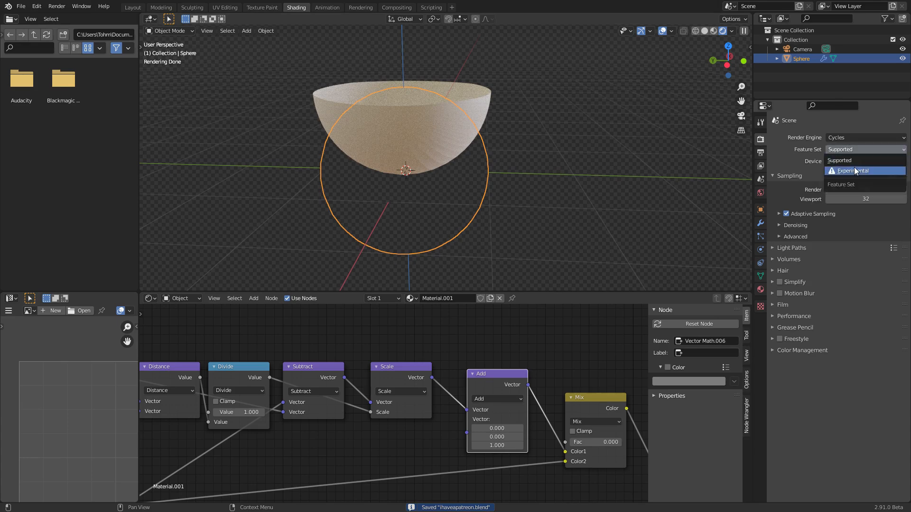
{"action": "left_click", "coordinate": [854, 171]}
{"action": "left_click", "coordinate": [761, 223]}
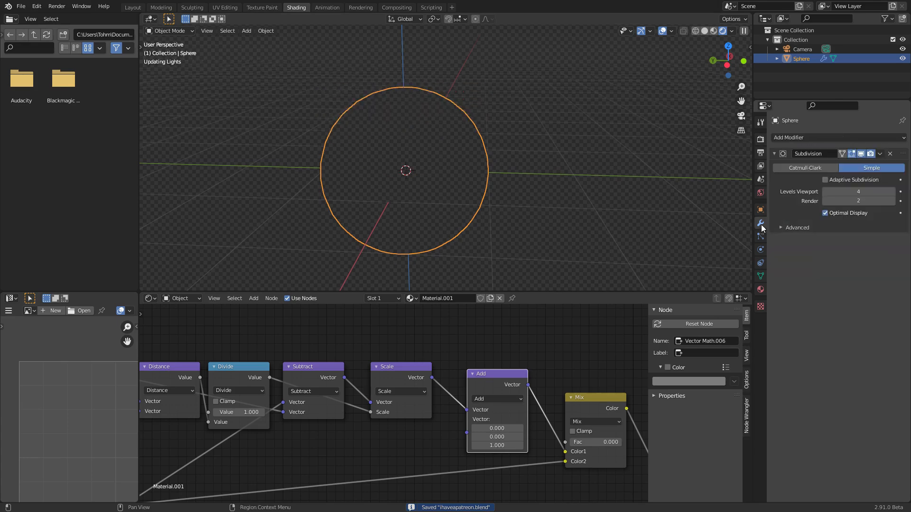
{"action": "left_click", "coordinate": [825, 180]}
{"action": "middle_click_drag", "start_coordinate": [403, 115], "coordinate": [409, 118]}
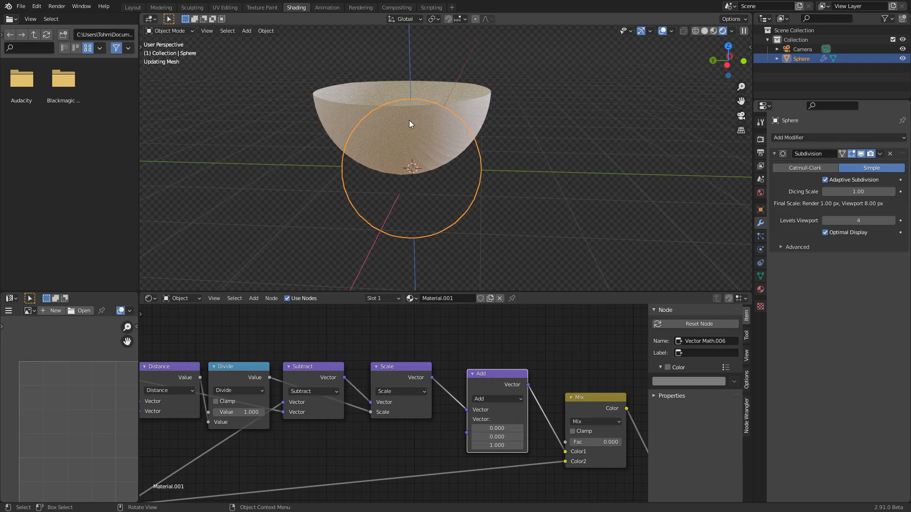
Step: Set the Subdivision modifier's viewport levels to 1
{"action": "left_click", "coordinate": [854, 221]}
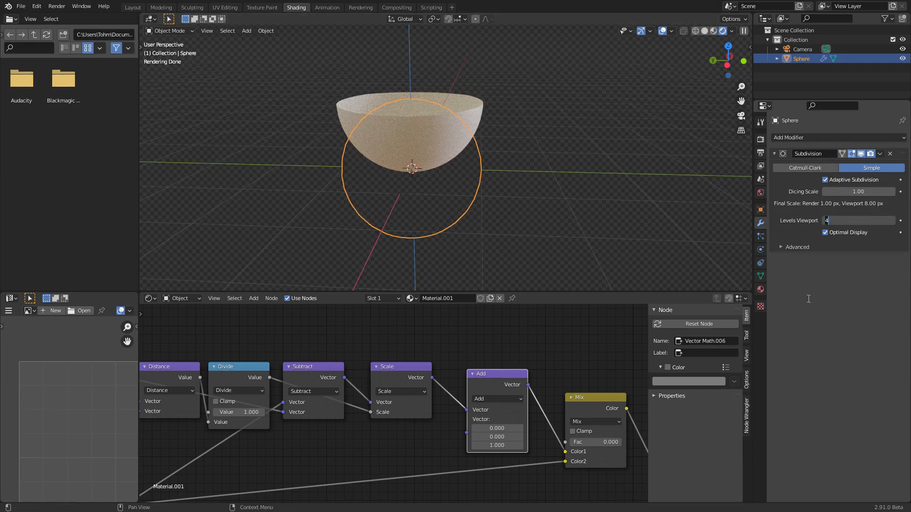
{"action": "type", "text": "1"}
{"action": "key", "text": "Return"}
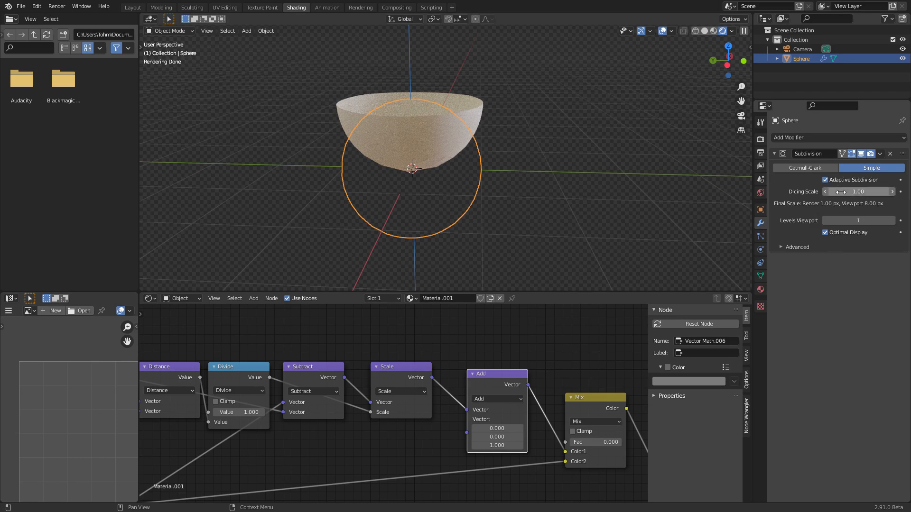
Step: Set the Subdivision modifier's dicing scale to 0.5
{"action": "left_click", "coordinate": [857, 193]}
{"action": "type", "text": "1.0"}
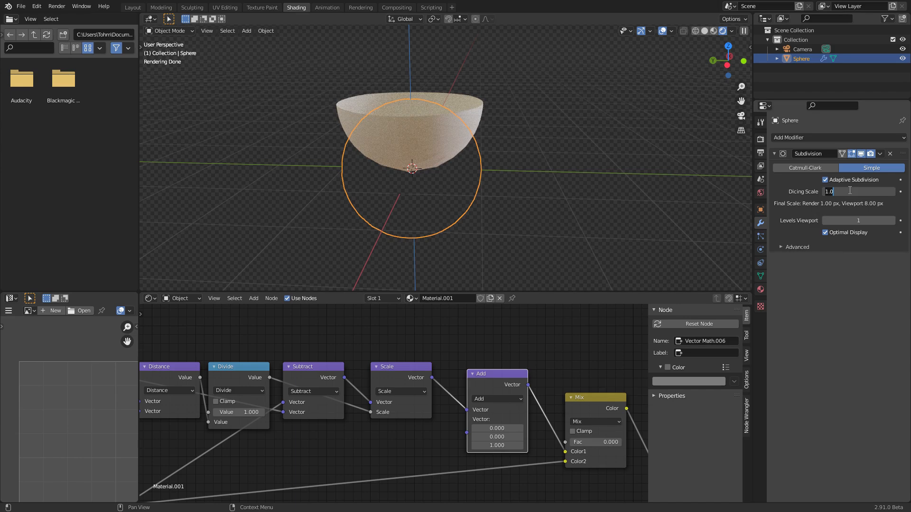
{"action": "key", "text": "BackSpace"}
{"action": "key", "text": "BackSpace"}
{"action": "key", "text": "BackSpace"}
{"action": "type", "text": "0.5"}
{"action": "key", "text": "Return"}
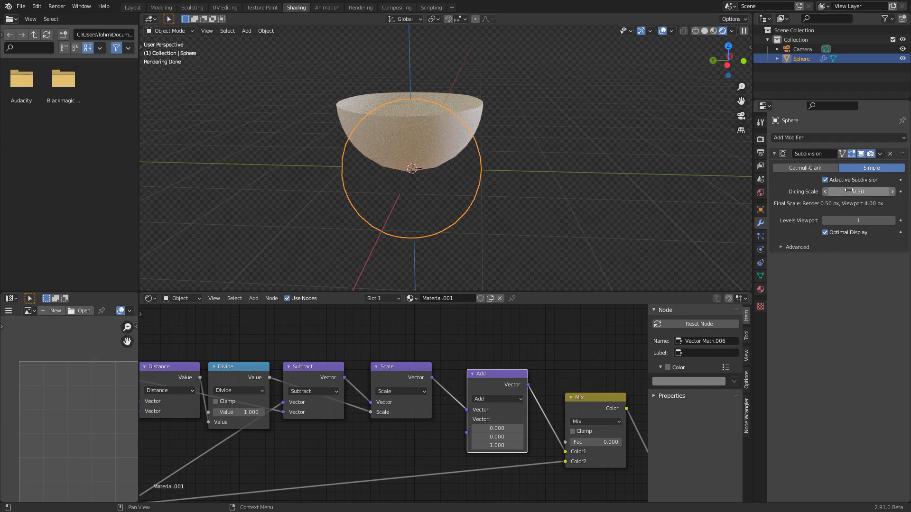
{"action": "scroll", "coordinate": [451, 137], "scroll_direction": "up", "scroll_amount": 3}
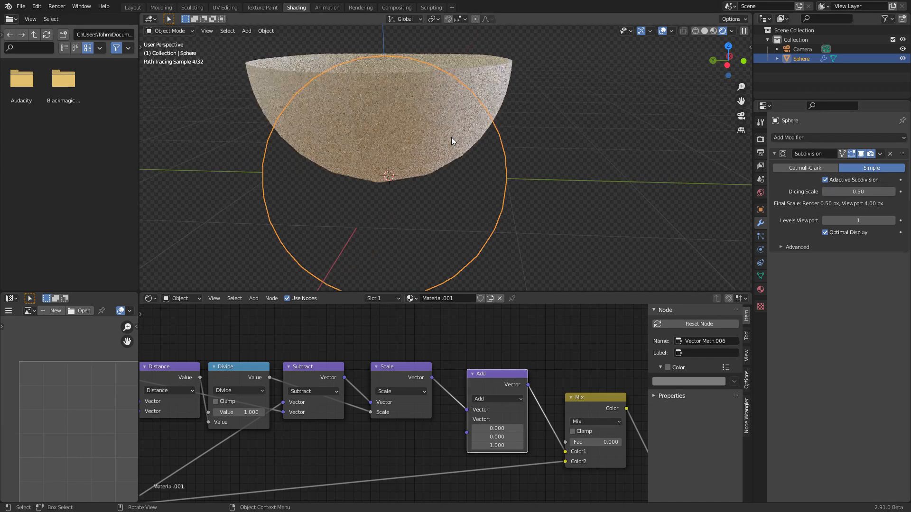
Step: Try 0.14 as the Combine XYZ node's Z value, and undo the change
{"action": "middle_click_drag", "start_coordinate": [186, 415], "coordinate": [386, 423]}
{"action": "middle_click_drag", "start_coordinate": [297, 407], "coordinate": [319, 398]}
{"action": "left_click_drag", "start_coordinate": [320, 407], "coordinate": [364, 406], "text": "shift"}
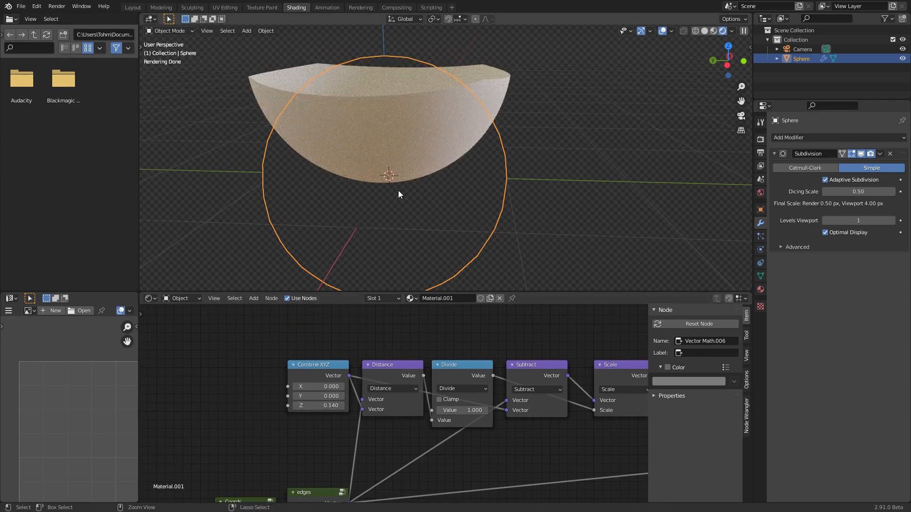
{"action": "key", "text": "ctrl+z"}
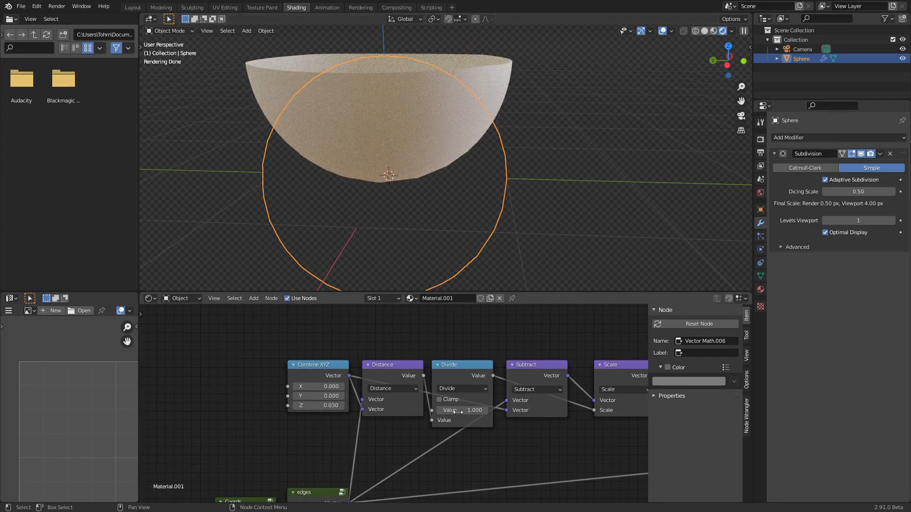
Step: Move the Add node closer to the Scale node, then add a Value node and connect it to the Mix node's Fac input
{"action": "scroll", "coordinate": [462, 407], "scroll_direction": "down", "scroll_amount": 3}
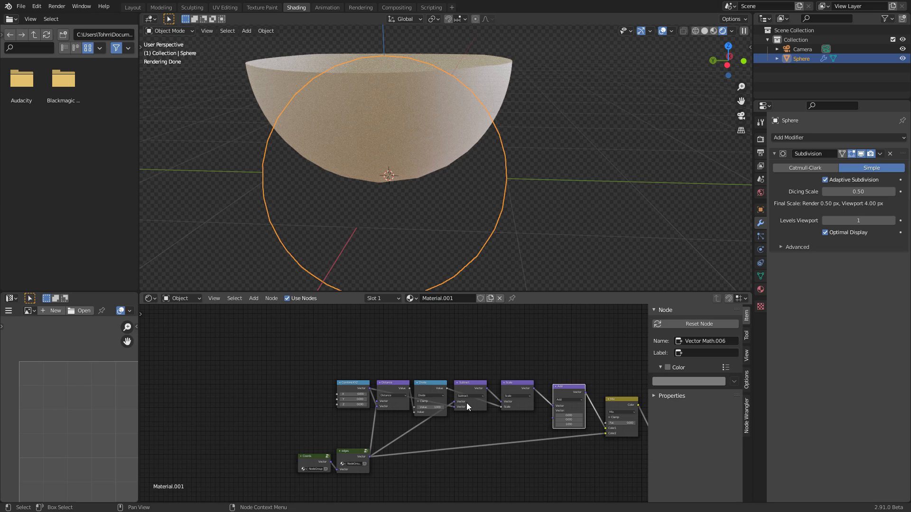
{"action": "scroll", "coordinate": [541, 408], "scroll_direction": "up", "scroll_amount": 3}
{"action": "left_click_drag", "start_coordinate": [532, 391], "coordinate": [524, 385]}
{"action": "scroll", "coordinate": [525, 386], "scroll_direction": "down", "scroll_amount": 2}
{"action": "scroll", "coordinate": [518, 406], "scroll_direction": "up", "scroll_amount": 5}
{"action": "middle_click_drag", "start_coordinate": [565, 426], "coordinate": [462, 397]}
{"action": "key", "text": "shift+a"}
{"action": "left_click", "coordinate": [411, 330]}
{"action": "type", "text": "va"}
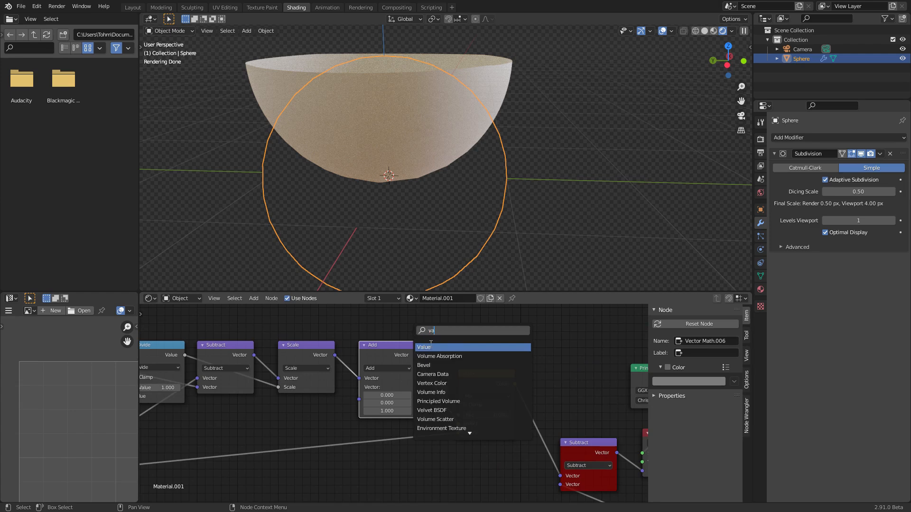
{"action": "key", "text": "Return"}
{"action": "left_click", "coordinate": [360, 474]}
{"action": "left_click_drag", "start_coordinate": [371, 472], "coordinate": [457, 416]}
{"action": "middle_click_drag", "start_coordinate": [434, 453], "coordinate": [477, 407]}
{"action": "left_click_drag", "start_coordinate": [386, 440], "coordinate": [281, 433]}
Step: Try the blend with the Value node at 0 and 1, and undo the last value change
{"action": "double_click", "coordinate": [387, 439]}
{"action": "type", "text": "0"}
{"action": "key", "text": "Return"}
{"action": "scroll", "coordinate": [312, 404], "scroll_direction": "up", "scroll_amount": 3}
{"action": "key", "text": "shift+a"}
{"action": "double_click", "coordinate": [282, 456]}
{"action": "type", "text": "1"}
{"action": "key", "text": "Return"}
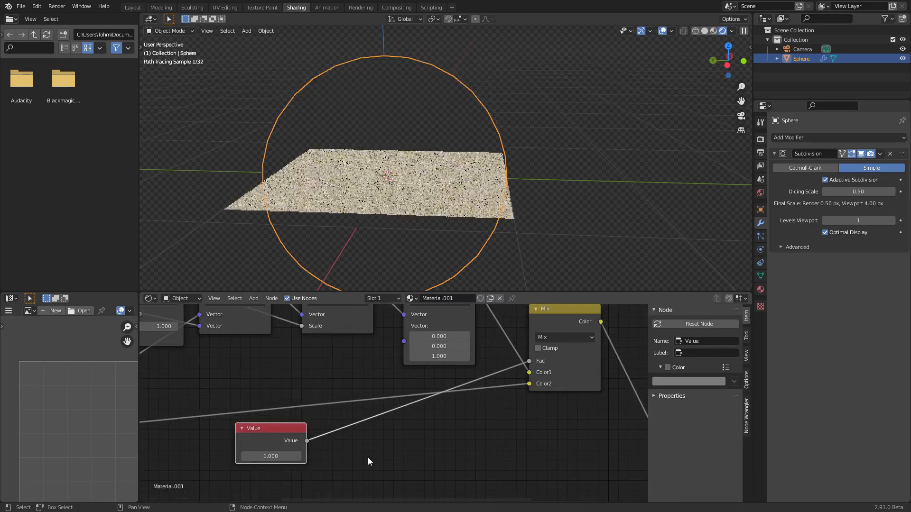
{"action": "key", "text": "ctrl+z"}
Step: Insert a Subtract math node between the Value and Mix nodes so that the value is subtracted from 1
{"action": "key", "text": "shift+a"}
{"action": "type", "text": "math"}
{"action": "key", "text": "Return"}
{"action": "left_click", "coordinate": [375, 431]}
{"action": "left_click", "coordinate": [385, 452]}
{"action": "key", "text": "s"}
{"action": "key", "text": "alt+s"}
{"action": "double_click", "coordinate": [386, 478]}
{"action": "type", "text": "1"}
{"action": "key", "text": "Return"}
{"action": "middle_click_drag", "start_coordinate": [275, 459], "coordinate": [311, 441]}
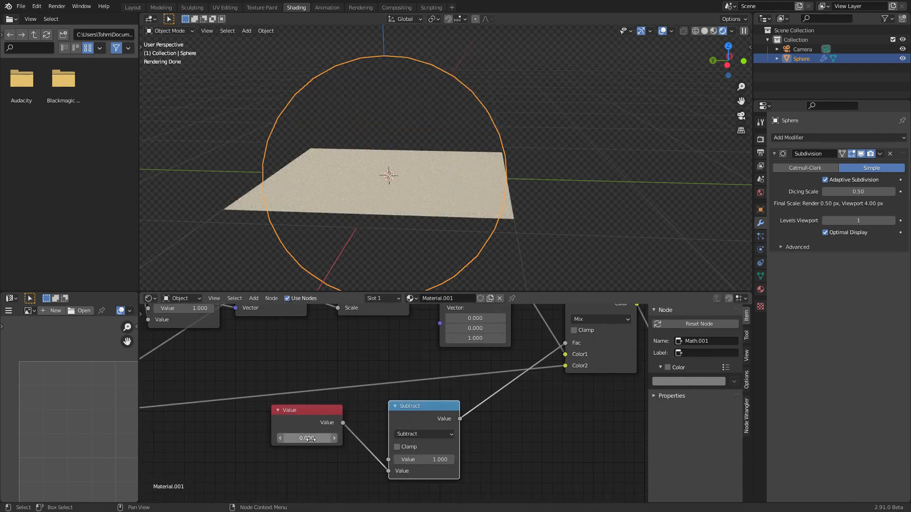
Step: Test the inverted blend with the Value node at 1 and 0
{"action": "double_click", "coordinate": [307, 438]}
{"action": "type", "text": "1"}
{"action": "key", "text": "Return"}
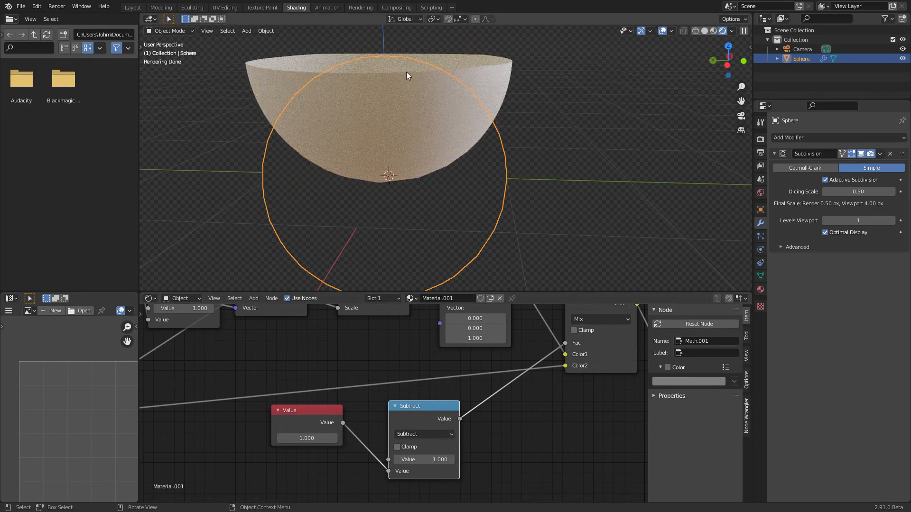
{"action": "scroll", "coordinate": [463, 167], "scroll_direction": "down", "scroll_amount": 2}
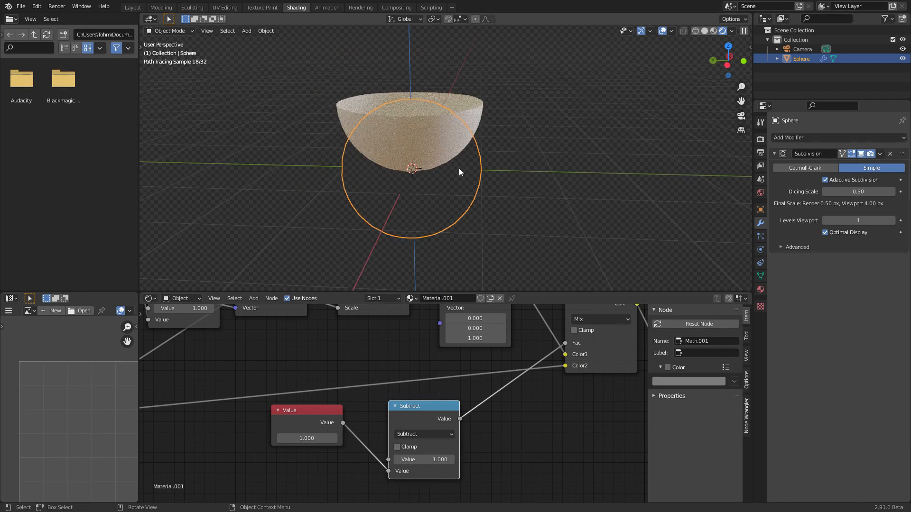
{"action": "double_click", "coordinate": [306, 438]}
{"action": "type", "text": "0"}
{"action": "key", "text": "Return"}
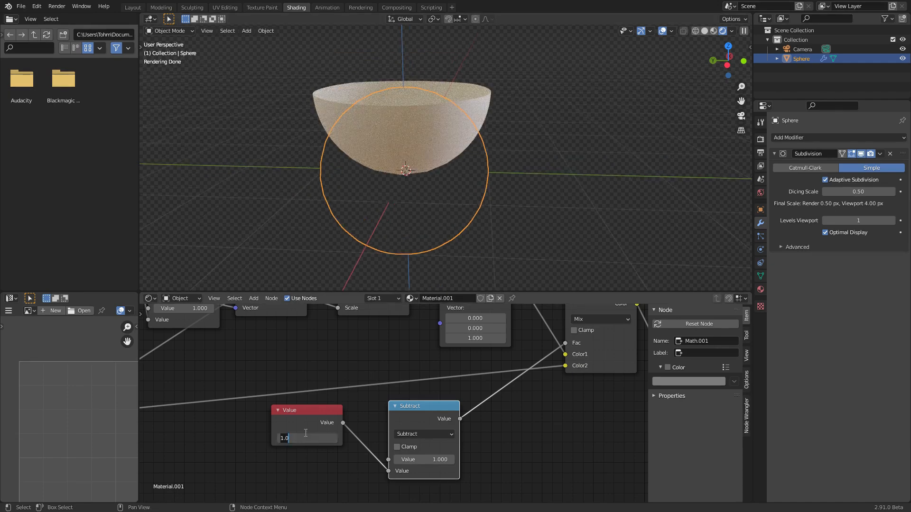
Step: Move the Value node farther from the Subtract node and test it at 0.03 and 1
{"action": "left_click_drag", "start_coordinate": [306, 420], "coordinate": [296, 449]}
{"action": "double_click", "coordinate": [251, 449]}
{"action": "type", "text": "0.03"}
{"action": "key", "text": "Return"}
{"action": "double_click", "coordinate": [258, 449]}
{"action": "type", "text": "1"}
{"action": "key", "text": "Return"}
{"action": "scroll", "coordinate": [303, 463], "scroll_direction": "down", "scroll_amount": 1}
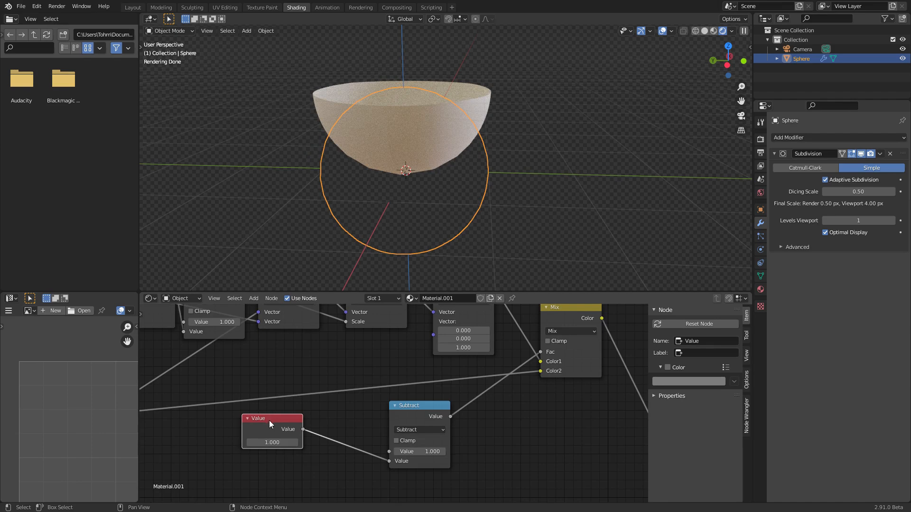
Step: Test the blend beyond its normal range with the Value node at 2 and 22.5
{"action": "double_click", "coordinate": [278, 442]}
{"action": "type", "text": "2"}
{"action": "key", "text": "Return"}
{"action": "double_click", "coordinate": [285, 440]}
{"action": "type", "text": "22.5"}
{"action": "key", "text": "Return"}
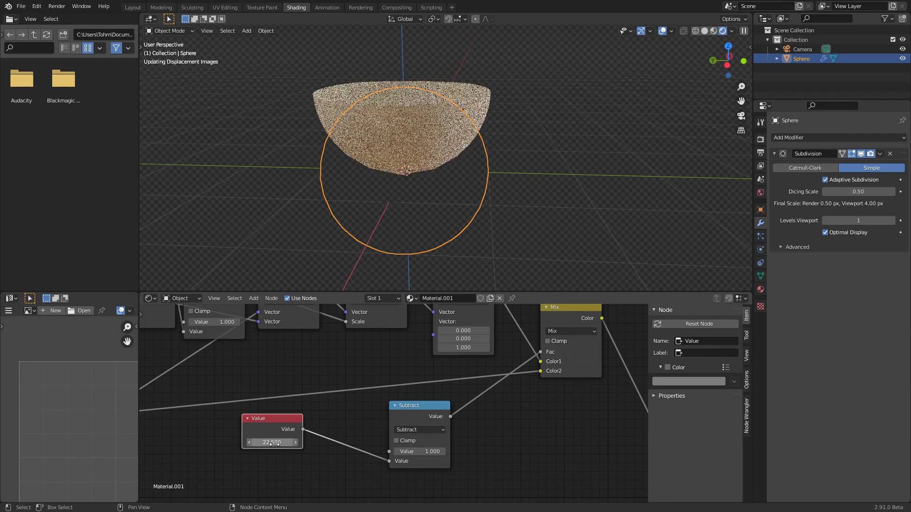
Step: Try 0 in the Value node, set it back to 1, and enable Clamp on the Subtract math node
{"action": "double_click", "coordinate": [277, 443]}
{"action": "type", "text": "0"}
{"action": "key", "text": "Return"}
{"action": "double_click", "coordinate": [292, 443]}
{"action": "type", "text": "0.0"}
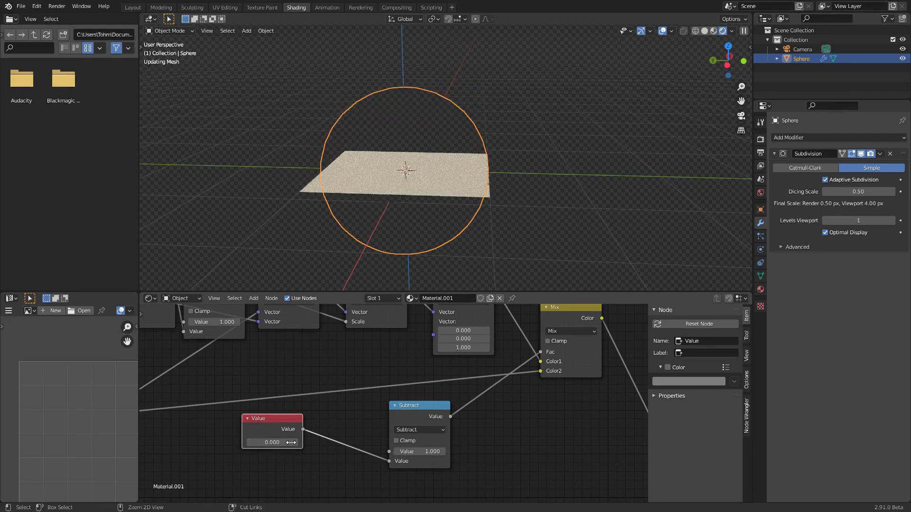
{"action": "type", "text": "1"}
{"action": "key", "text": "Return"}
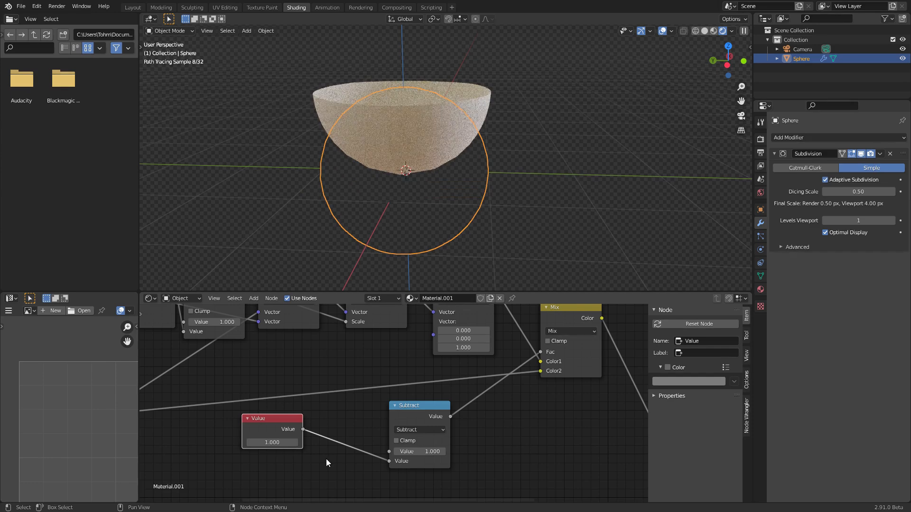
{"action": "mouse_move", "coordinate": [392, 175]}
{"action": "middle_mouse_down"}
{"action": "mouse_move", "coordinate": [419, 154]}
{"action": "mouse_move", "coordinate": [382, 174]}
{"action": "middle_mouse_up"}
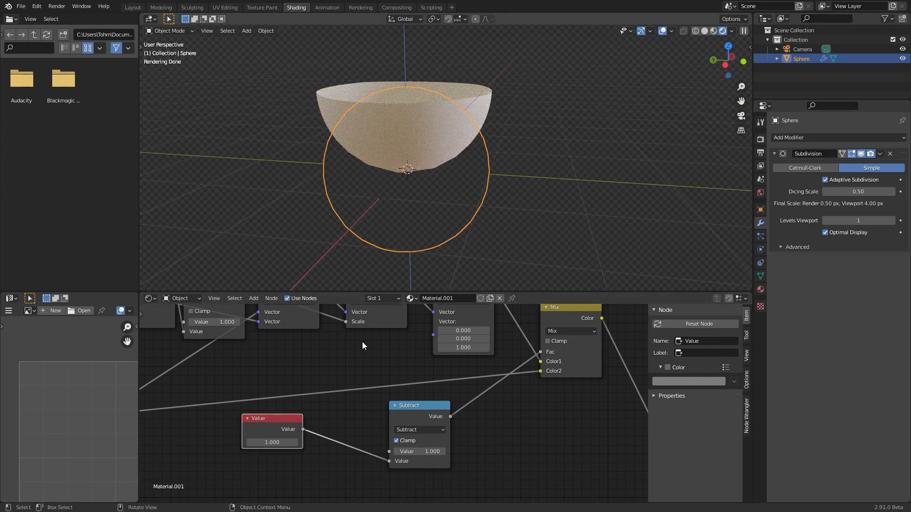
Step: Move the Value node and the Coords and edges groups aside, and add a reroute to the edges output links
{"action": "scroll", "coordinate": [299, 417], "scroll_direction": "down", "scroll_amount": 3}
{"action": "left_click_drag", "start_coordinate": [309, 416], "coordinate": [202, 456]}
{"action": "middle_click_drag", "start_coordinate": [309, 404], "coordinate": [425, 415]}
{"action": "scroll", "coordinate": [343, 393], "scroll_direction": "up", "scroll_amount": 5}
{"action": "left_click_drag", "start_coordinate": [331, 461], "coordinate": [218, 432]}
{"action": "key", "text": "g"}
{"action": "left_click", "coordinate": [141, 418]}
{"action": "right_click_drag", "start_coordinate": [256, 373], "coordinate": [256, 372], "text": "shift"}
{"action": "left_click_drag", "start_coordinate": [278, 404], "coordinate": [329, 383]}
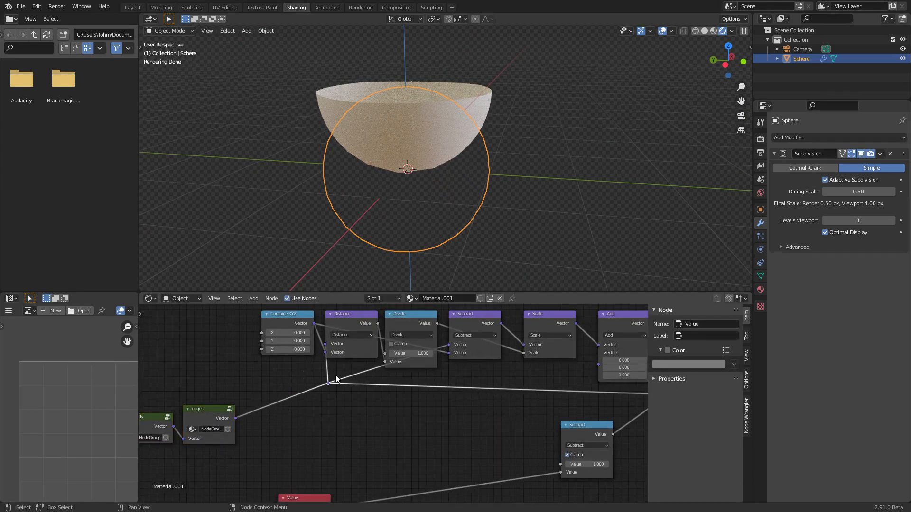
Step: Place the Combine XYZ node above the Value node and bundle its output links through a reroute
{"action": "left_click_drag", "start_coordinate": [284, 328], "coordinate": [219, 489]}
{"action": "middle_click_drag", "start_coordinate": [220, 489], "coordinate": [277, 417]}
{"action": "left_click_drag", "start_coordinate": [349, 439], "coordinate": [270, 466]}
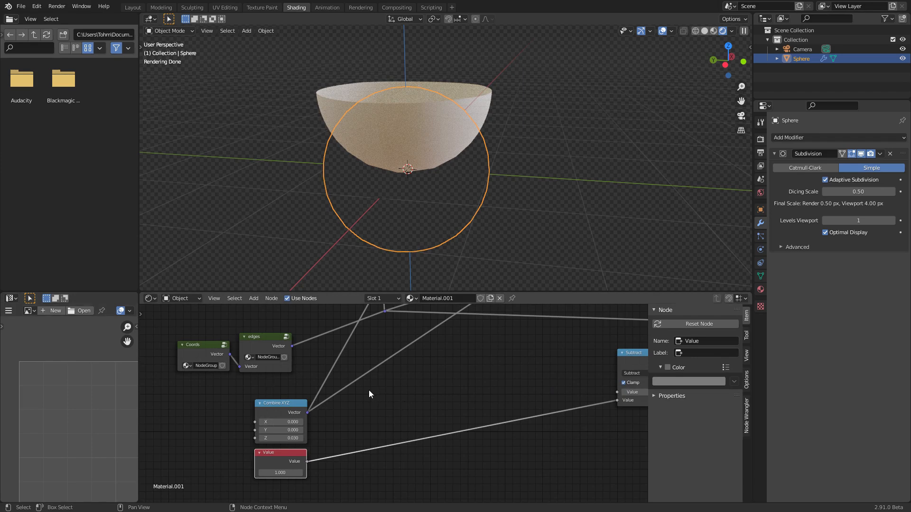
{"action": "right_click_drag", "start_coordinate": [411, 406], "coordinate": [328, 363], "text": "shift"}
{"action": "key", "text": "g"}
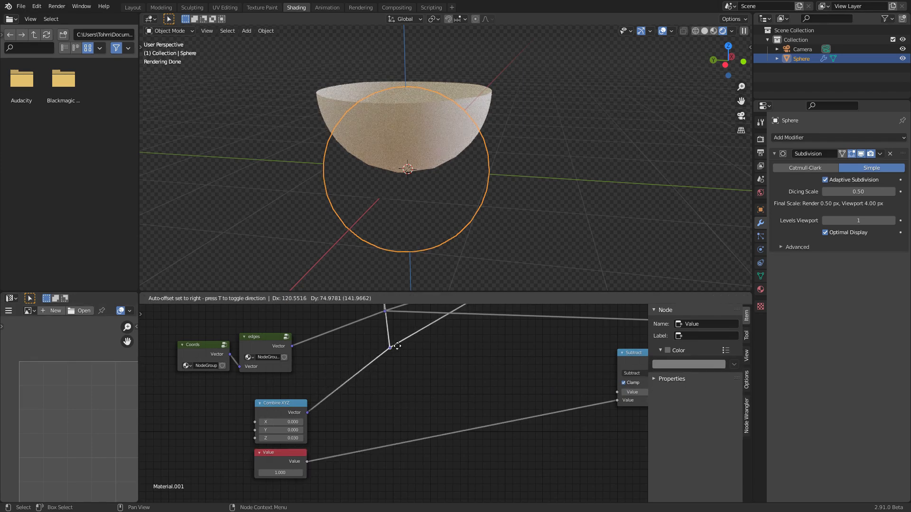
{"action": "left_click", "coordinate": [404, 347]}
Step: Group the projection and blending nodes from Distance through Mix, and place the new group beside the edges group
{"action": "scroll", "coordinate": [411, 355], "scroll_direction": "down", "scroll_amount": 5}
{"action": "key", "text": "Home"}
{"action": "left_click_drag", "start_coordinate": [524, 451], "coordinate": [275, 323]}
{"action": "key", "text": "ctrl+g"}
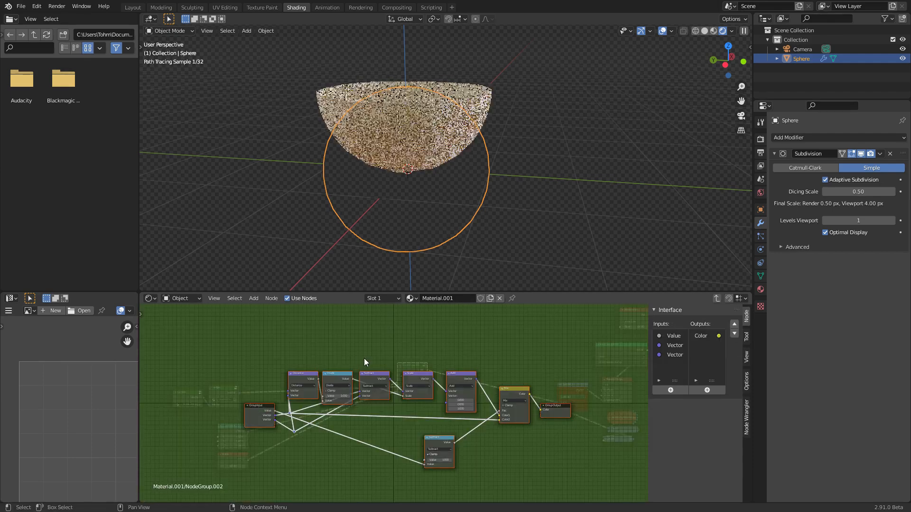
{"action": "key", "text": "Tab"}
{"action": "scroll", "coordinate": [338, 369], "scroll_direction": "up", "scroll_amount": 5}
{"action": "left_click_drag", "start_coordinate": [425, 352], "coordinate": [213, 379]}
{"action": "middle_click_drag", "start_coordinate": [210, 380], "coordinate": [357, 350]}
Step: Delete the Combine XYZ and Value nodes that feed the new group
{"action": "left_click_drag", "start_coordinate": [350, 441], "coordinate": [261, 403]}
{"action": "key", "text": "g"}
{"action": "left_click", "coordinate": [225, 402]}
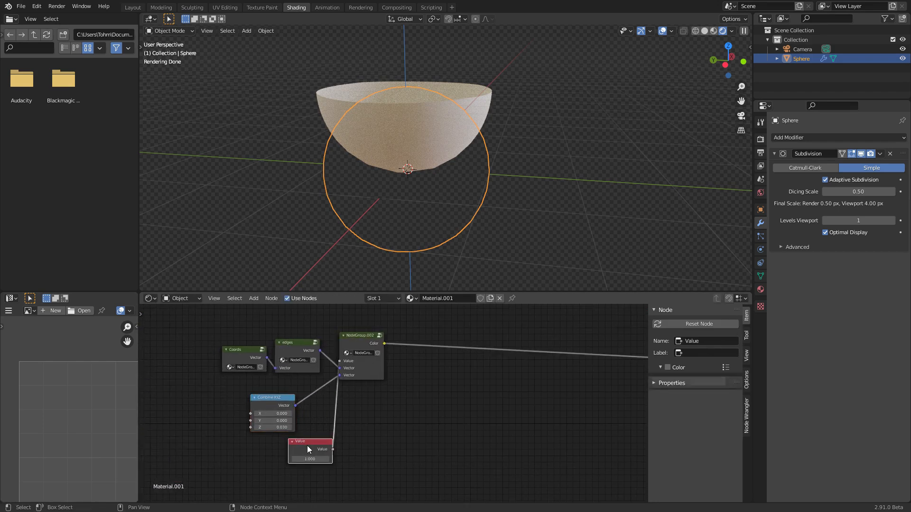
{"action": "left_click_drag", "start_coordinate": [307, 445], "coordinate": [281, 442]}
{"action": "left_click_drag", "start_coordinate": [319, 474], "coordinate": [258, 416]}
{"action": "key", "text": "x"}
{"action": "scroll", "coordinate": [333, 393], "scroll_direction": "up", "scroll_amount": 3}
{"action": "middle_click_drag", "start_coordinate": [318, 390], "coordinate": [371, 417]}
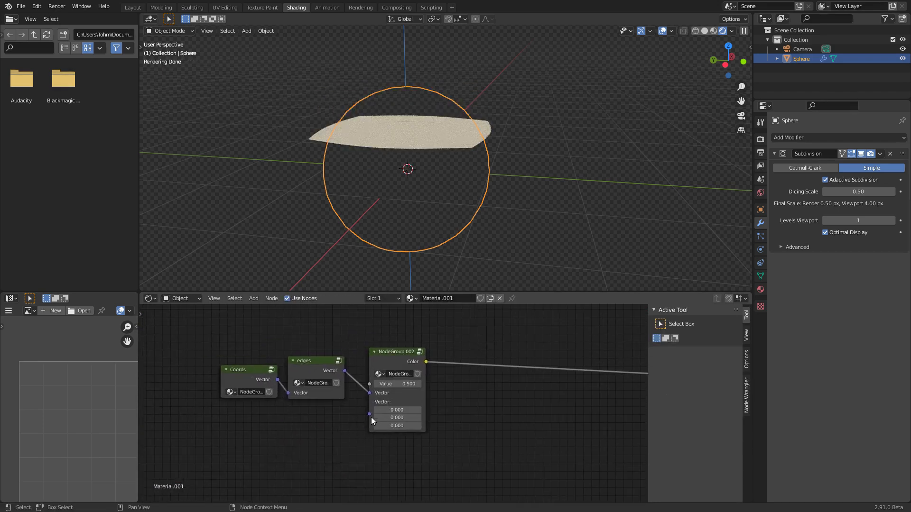
Step: Name and label the new node group Crumple
{"action": "scroll", "coordinate": [398, 407], "scroll_direction": "up", "scroll_amount": 3}
{"action": "left_click", "coordinate": [402, 350]}
{"action": "left_click", "coordinate": [699, 324]}
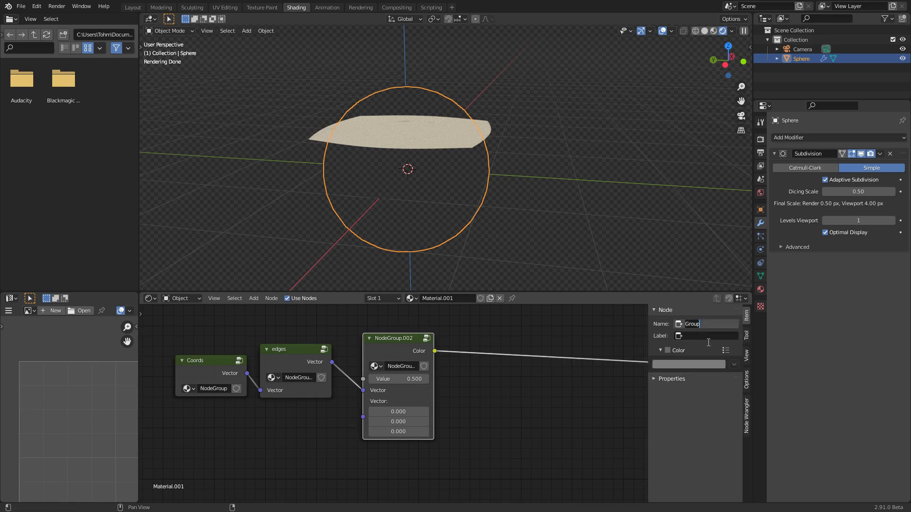
{"action": "key", "text": "Tab"}
{"action": "type", "text": "cr"}
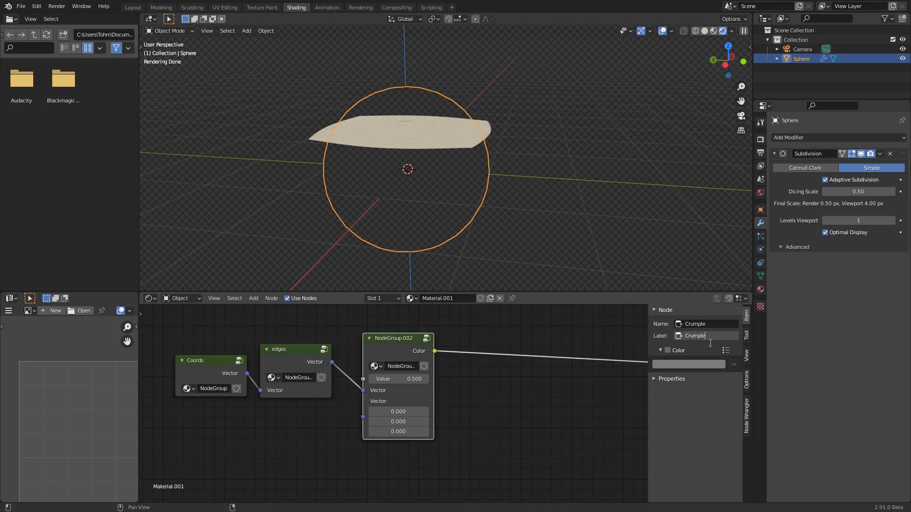
{"action": "key", "text": "Return"}
Step: Try the Crumple group with its vector Z at 1 and its Value at -0.6 and 0
{"action": "left_click", "coordinate": [410, 429]}
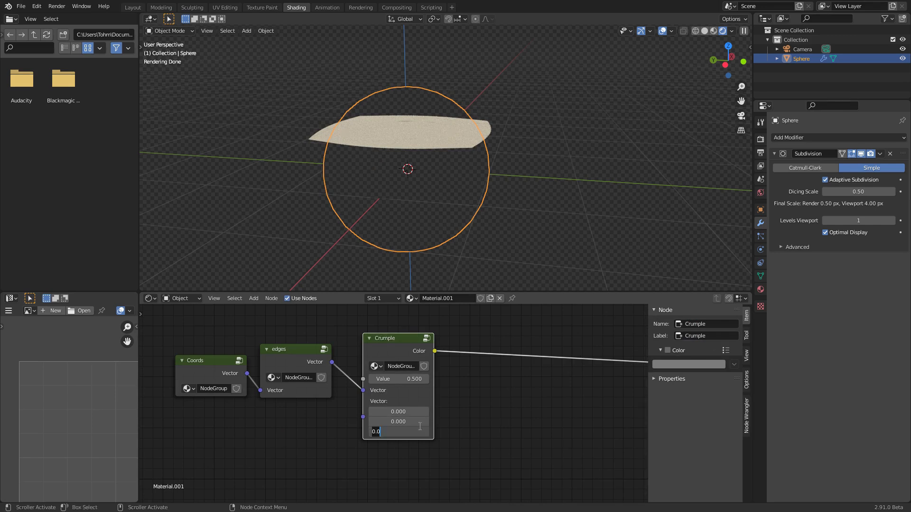
{"action": "type", "text": "1"}
{"action": "key", "text": "Return"}
{"action": "left_click_drag", "start_coordinate": [410, 380], "coordinate": [363, 380]}
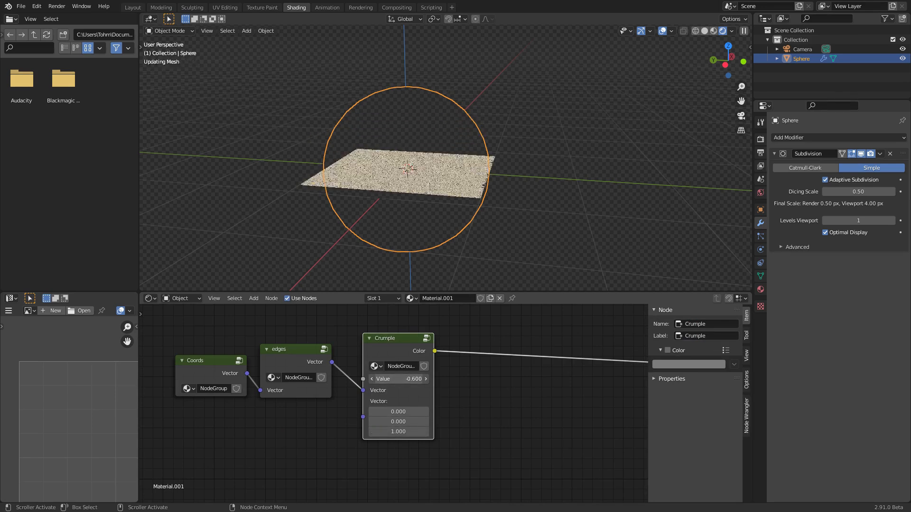
{"action": "left_click", "coordinate": [398, 378]}
{"action": "type", "text": "0.3"}
{"action": "key", "text": "Return"}
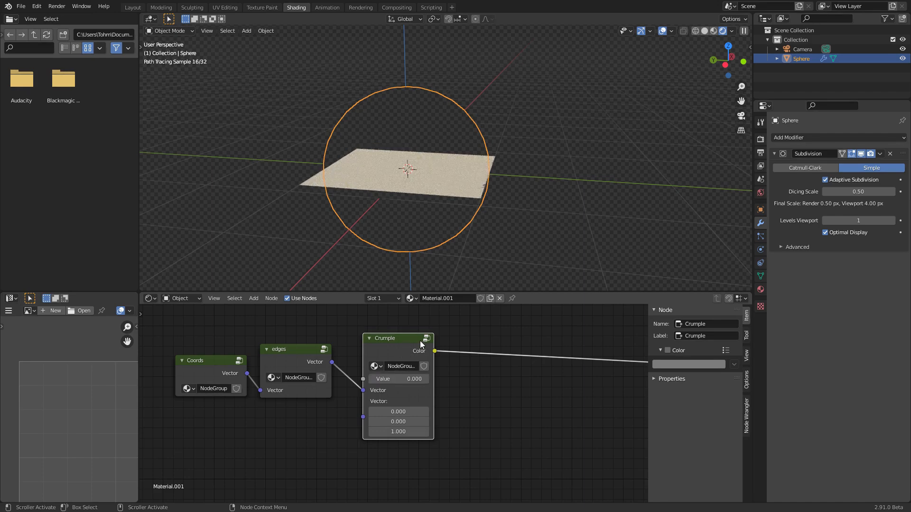
Step: Limit the Crumple group's Value input to a minimum of 0 and maximum of 1, and set its Value to 1
{"action": "key", "text": "Tab"}
{"action": "left_click", "coordinate": [701, 336]}
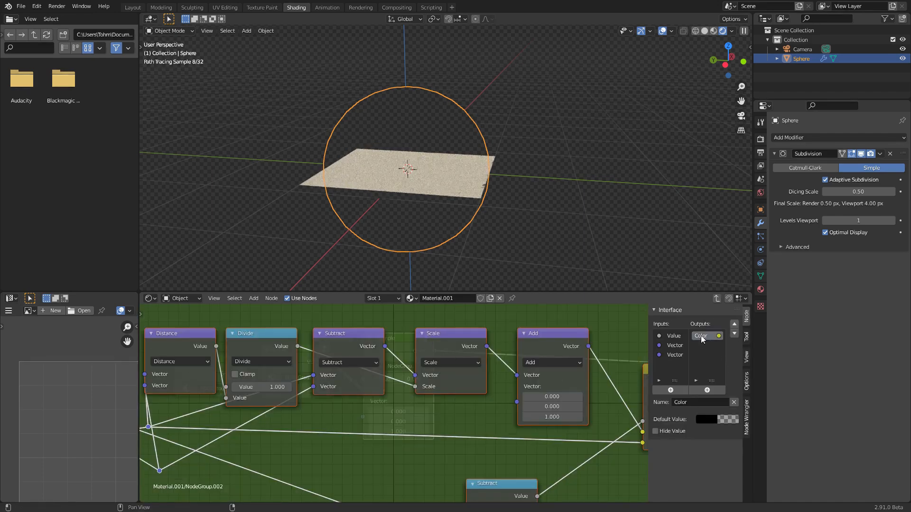
{"action": "left_click", "coordinate": [672, 336]}
{"action": "left_click", "coordinate": [681, 427]}
{"action": "type", "text": "0"}
{"action": "key", "text": "Return"}
{"action": "left_click", "coordinate": [701, 429]}
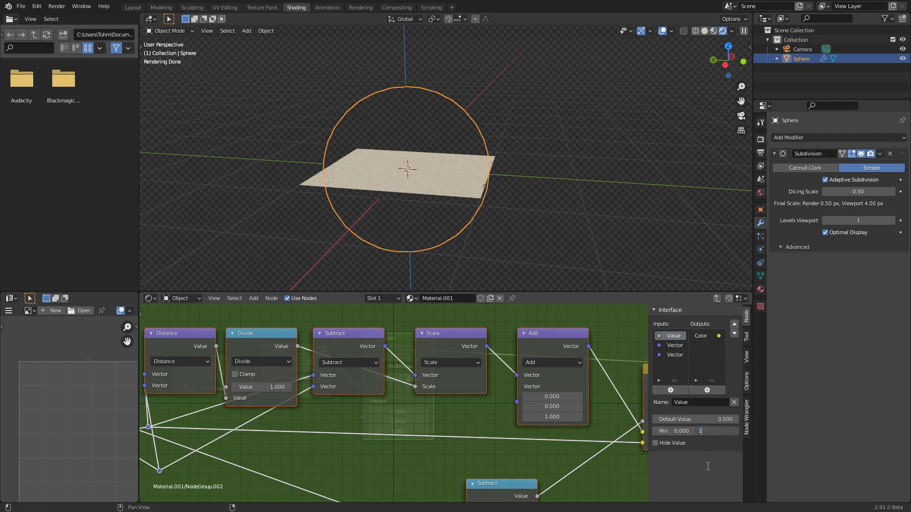
{"action": "key", "text": "Tab"}
{"action": "left_click_drag", "start_coordinate": [403, 377], "coordinate": [449, 378]}
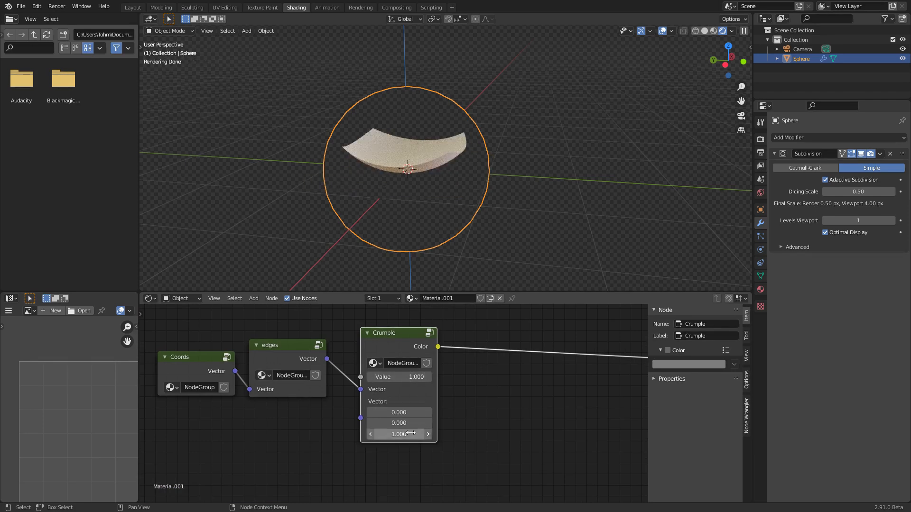
Step: Test the Crumple group's vector Z at 0.66 and 0.01
{"action": "scroll", "coordinate": [395, 409], "scroll_direction": "up", "scroll_amount": 4}
{"action": "mouse_move", "coordinate": [408, 447]}
{"action": "left_mouse_down"}
{"action": "mouse_move", "coordinate": [362, 447]}
{"action": "mouse_move", "coordinate": [396, 454]}
{"action": "left_mouse_up"}
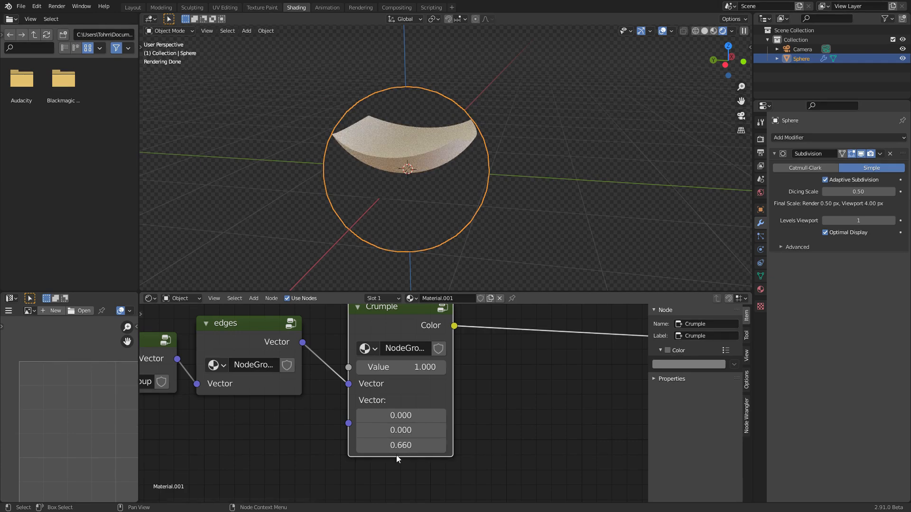
{"action": "left_click_drag", "start_coordinate": [401, 446], "coordinate": [372, 446]}
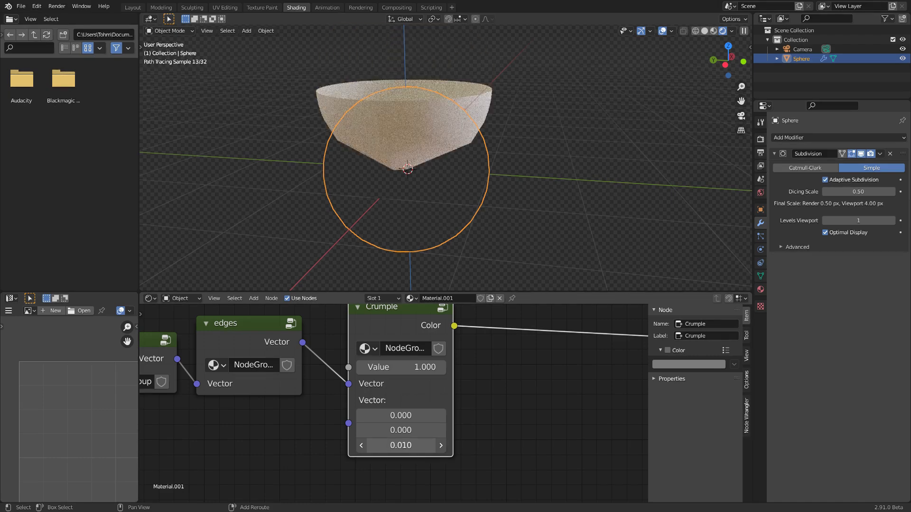
Step: Set the Crumple group's vector Z to 0.03 and save the file
{"action": "left_click", "coordinate": [404, 446]}
{"action": "type", "text": "."}
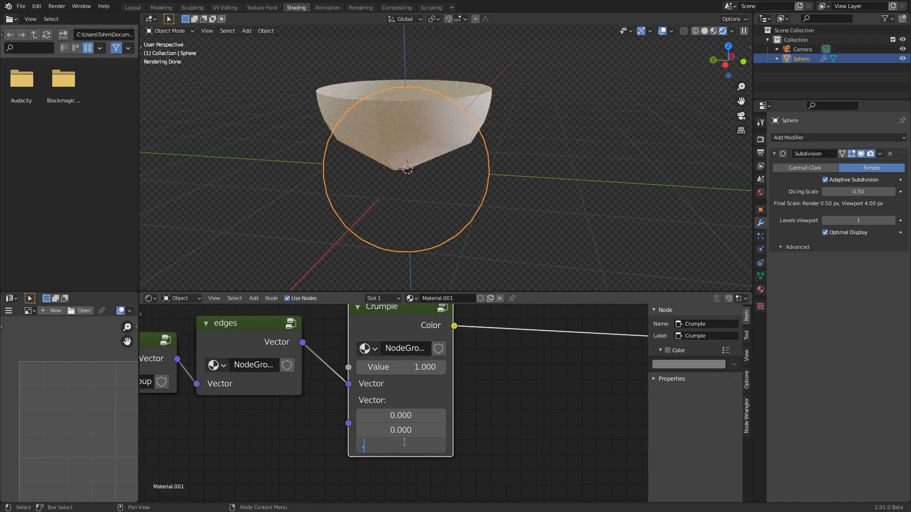
{"action": "type", "text": "03"}
{"action": "key", "text": "Return"}
{"action": "key", "text": "ctrl+s"}
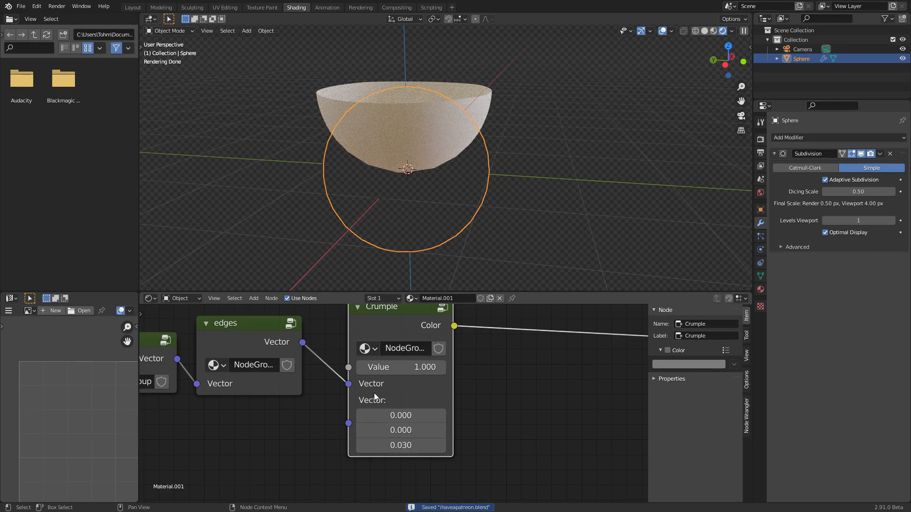
Step: Set the Crumple group's vector Z to 0.05
{"action": "left_click", "coordinate": [401, 446]}
{"action": "key", "text": "Return"}
{"action": "middle_click_drag", "start_coordinate": [431, 176], "coordinate": [449, 176]}
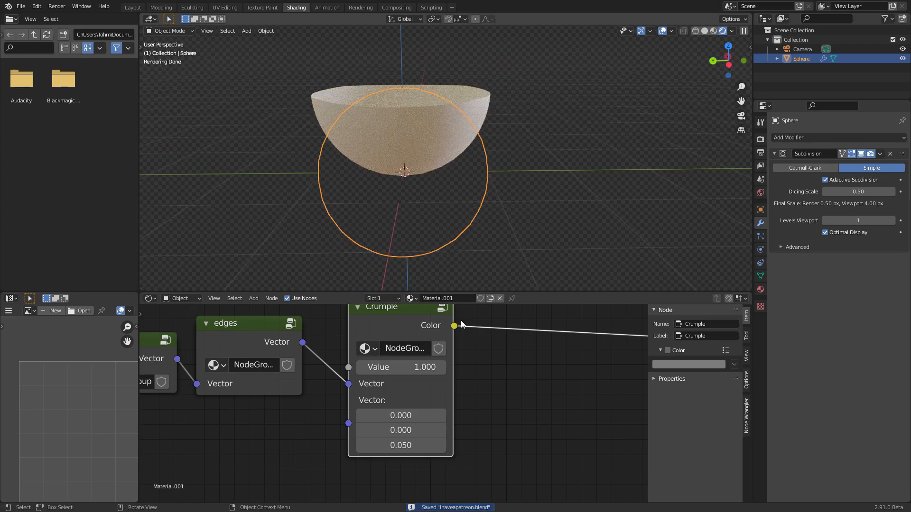
Step: Line up the Coords and edges group nodes and move the Crumple group closer to the edges group
{"action": "scroll", "coordinate": [422, 355], "scroll_direction": "down", "scroll_amount": 2}
{"action": "left_click_drag", "start_coordinate": [469, 412], "coordinate": [192, 337]}
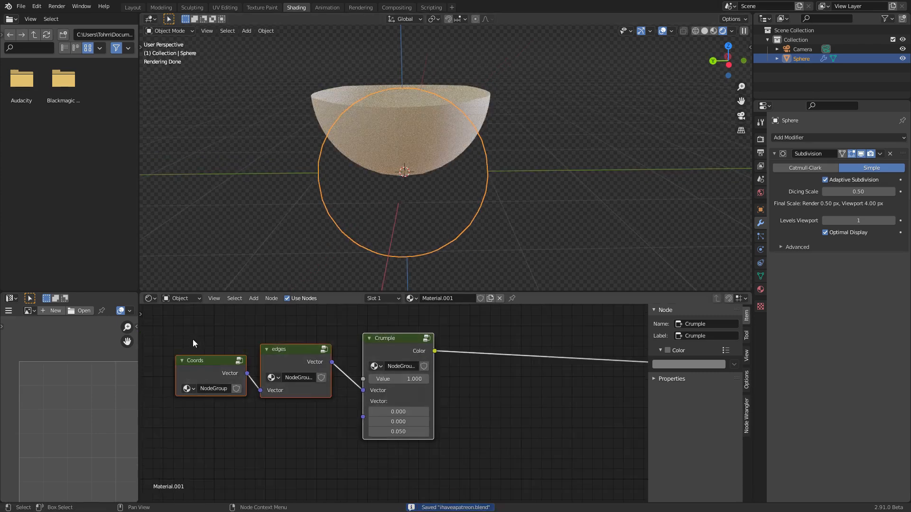
{"action": "key", "text": "shift+equal"}
{"action": "key", "text": "alt+a"}
{"action": "left_click_drag", "start_coordinate": [412, 371], "coordinate": [393, 375]}
Step: Change both the name and the label of the Crumple group node to ToSphere
{"action": "left_click", "coordinate": [698, 326]}
{"action": "key", "text": "BackSpace"}
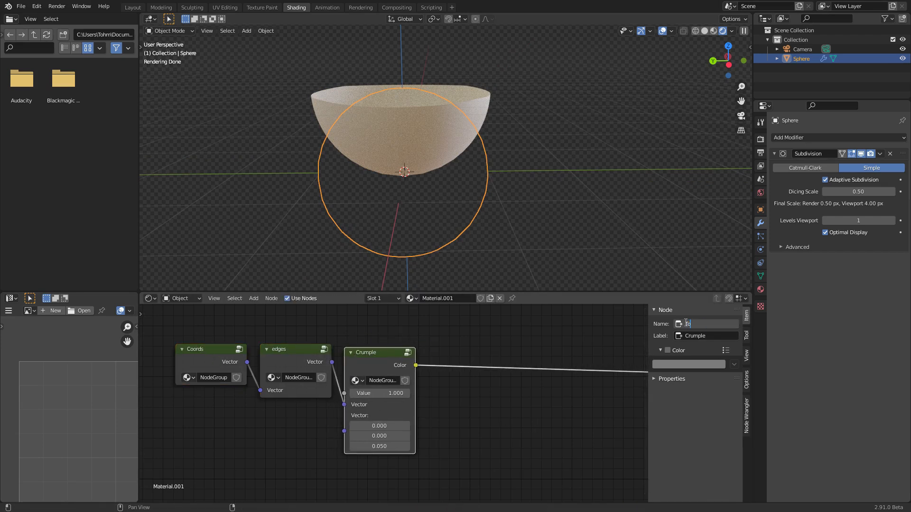
{"action": "type", "text": "ToSphere"}
{"action": "key", "text": "Return"}
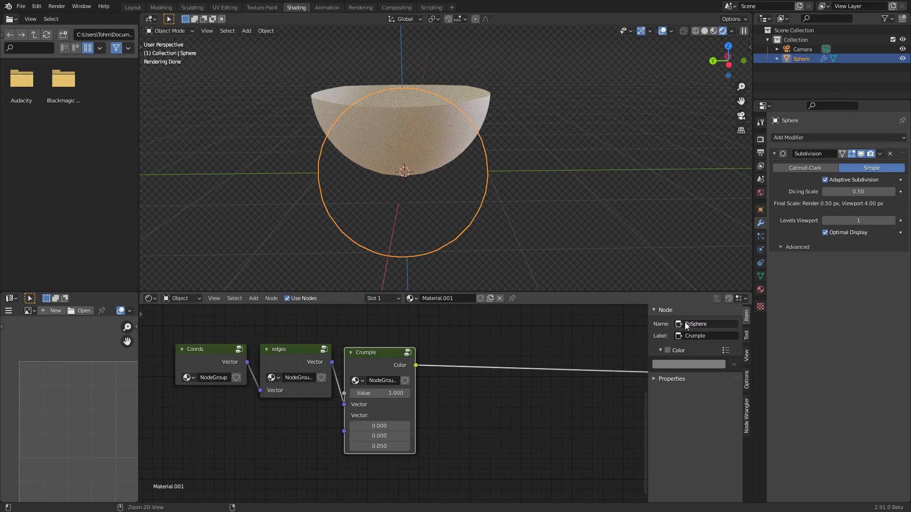
{"action": "type", "text": "ToSphere"}
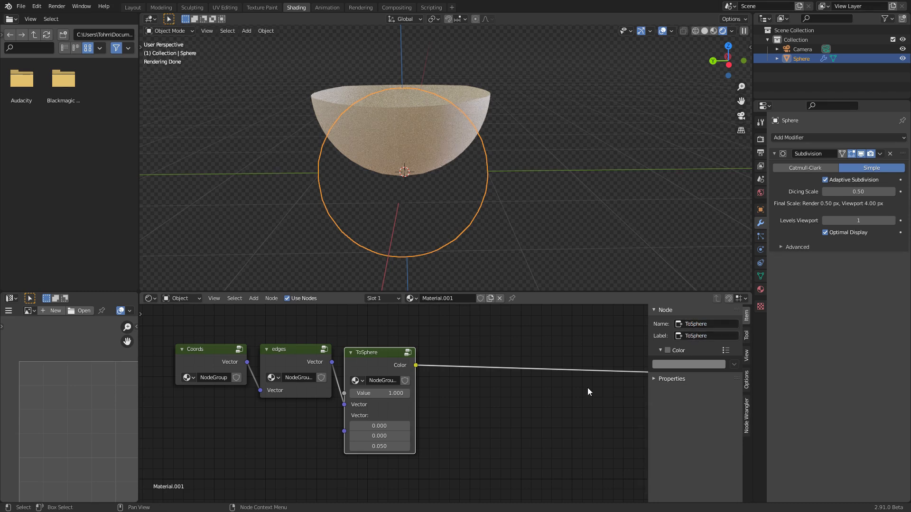
Step: Align the Coords, edges and ToSphere group nodes in a level horizontal row by scaling their vertical spacing to 0
{"action": "left_click_drag", "start_coordinate": [441, 410], "coordinate": [215, 346]}
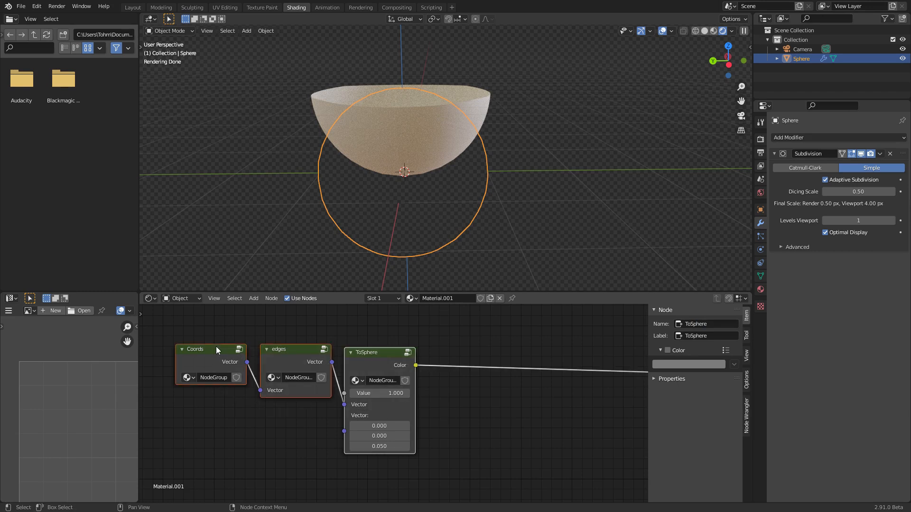
{"action": "key", "text": "s"}
{"action": "key", "text": "y"}
{"action": "key", "text": "0"}
{"action": "key", "text": "Return"}
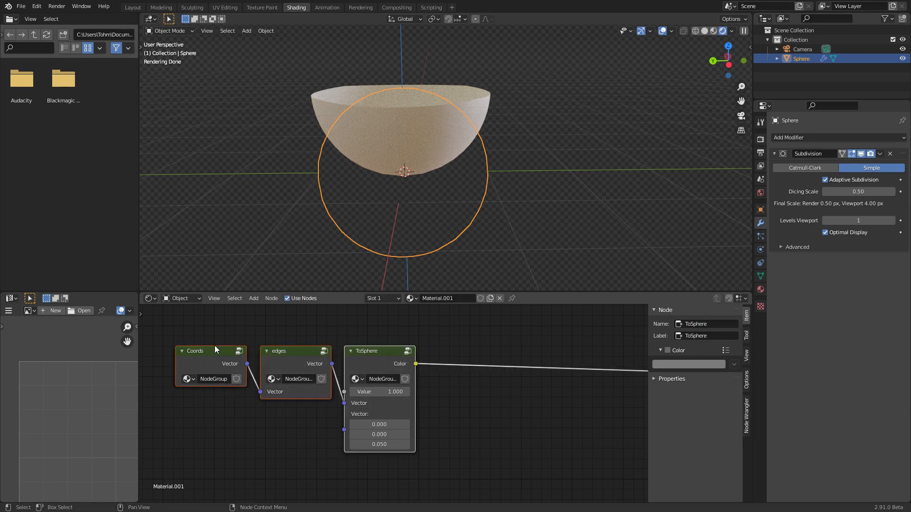
{"action": "left_click", "coordinate": [468, 365]}
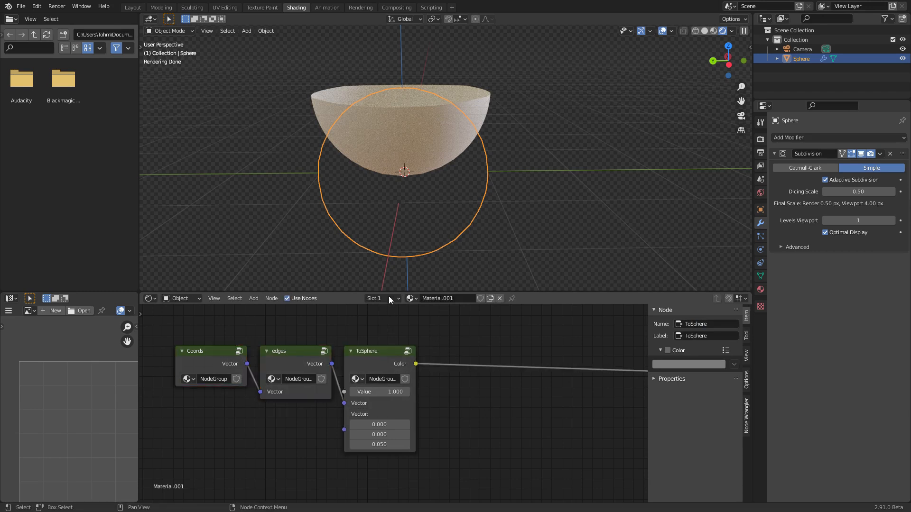
Step: Add a Noise Texture node below the ToSphere group and combine its Fac output with ToSphere's Color through a Mix node
{"action": "middle_click_drag", "start_coordinate": [428, 195], "coordinate": [440, 189]}
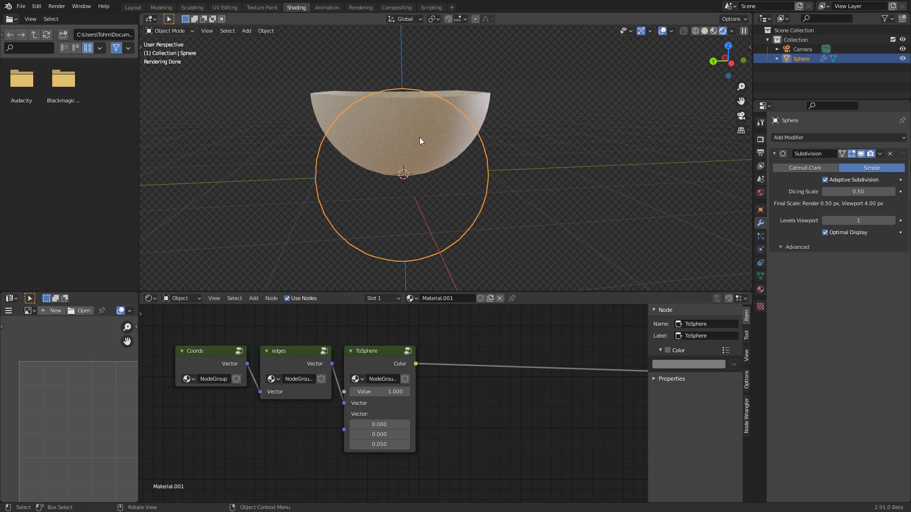
{"action": "key", "text": "ctrl+KP_3"}
{"action": "scroll", "coordinate": [448, 141], "scroll_direction": "up", "scroll_amount": 3}
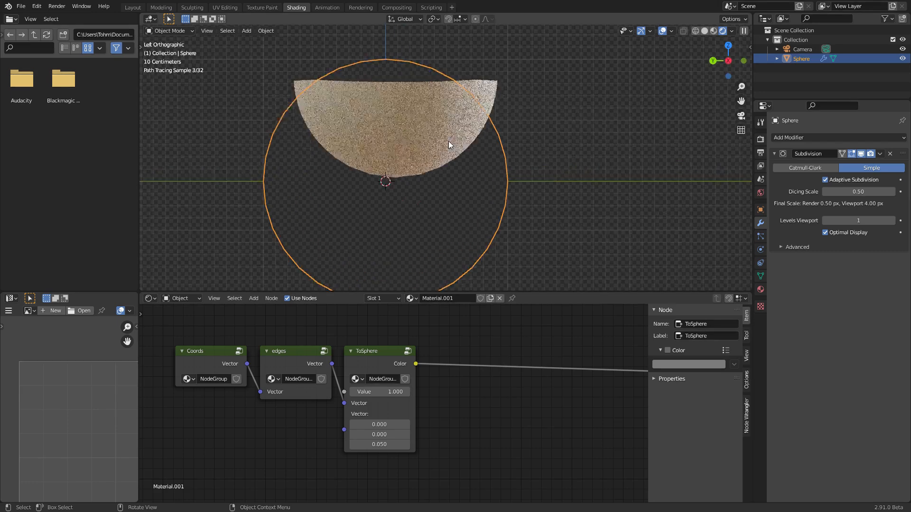
{"action": "middle_click_drag", "start_coordinate": [437, 168], "coordinate": [438, 178], "text": "shift"}
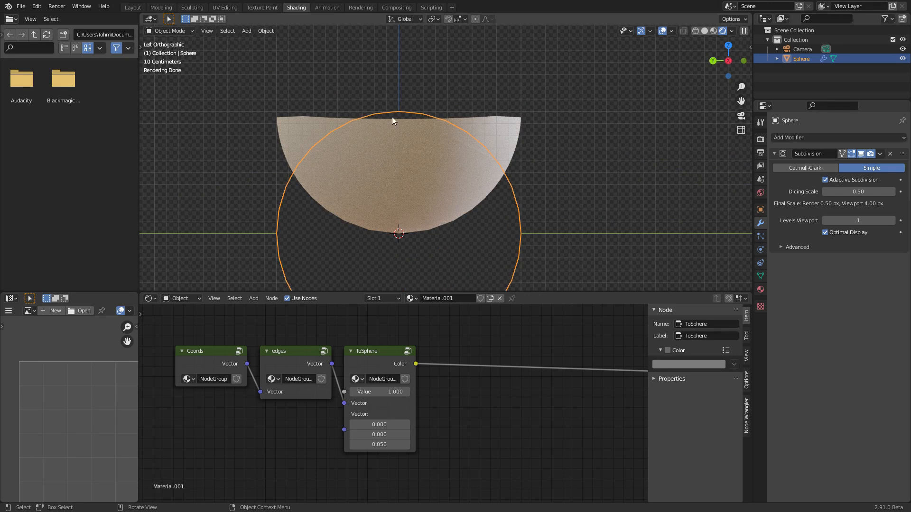
{"action": "key", "text": "shift+a"}
{"action": "left_click", "coordinate": [429, 319]}
{"action": "type", "text": "noi"}
{"action": "key", "text": "Return"}
{"action": "left_click", "coordinate": [370, 469]}
{"action": "right_click_drag", "start_coordinate": [391, 439], "coordinate": [394, 465], "text": "ctrl+shift"}
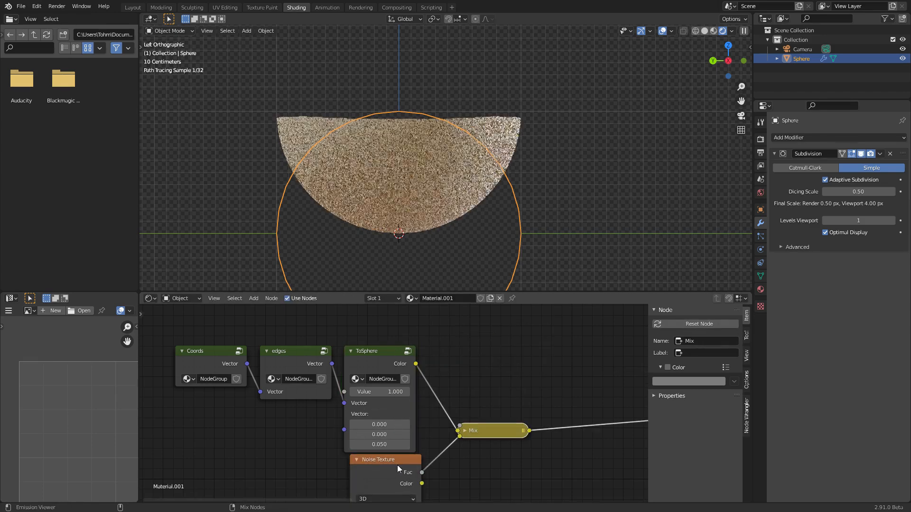
Step: Expand the Mix node, place it beside the ToSphere group and set its blending mode to Linear Light
{"action": "left_click", "coordinate": [463, 431]}
{"action": "left_click_drag", "start_coordinate": [483, 440], "coordinate": [475, 396]}
{"action": "left_click", "coordinate": [481, 414]}
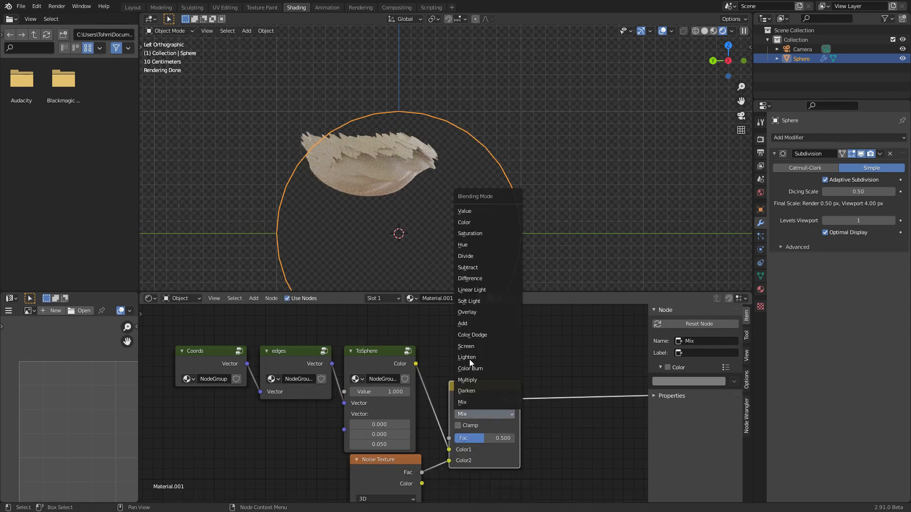
{"action": "left_click", "coordinate": [477, 290]}
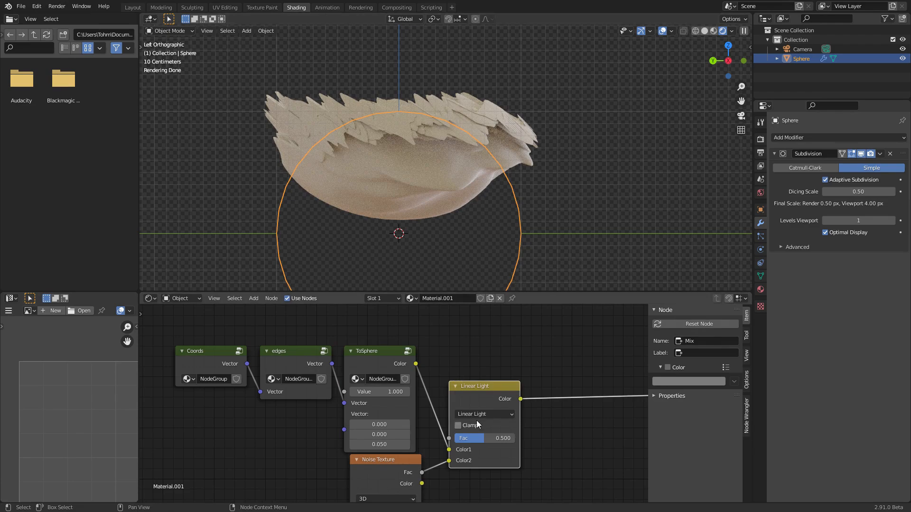
Step: Feed the Noise Texture's Color output instead of Fac into Color2 of the Linear Light node
{"action": "middle_click_drag", "start_coordinate": [415, 162], "coordinate": [414, 152]}
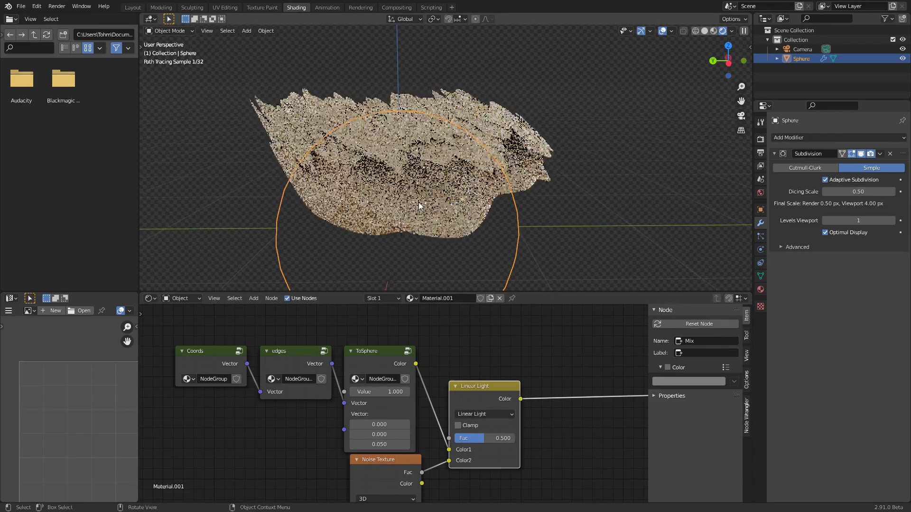
{"action": "left_click_drag", "start_coordinate": [422, 484], "coordinate": [449, 461]}
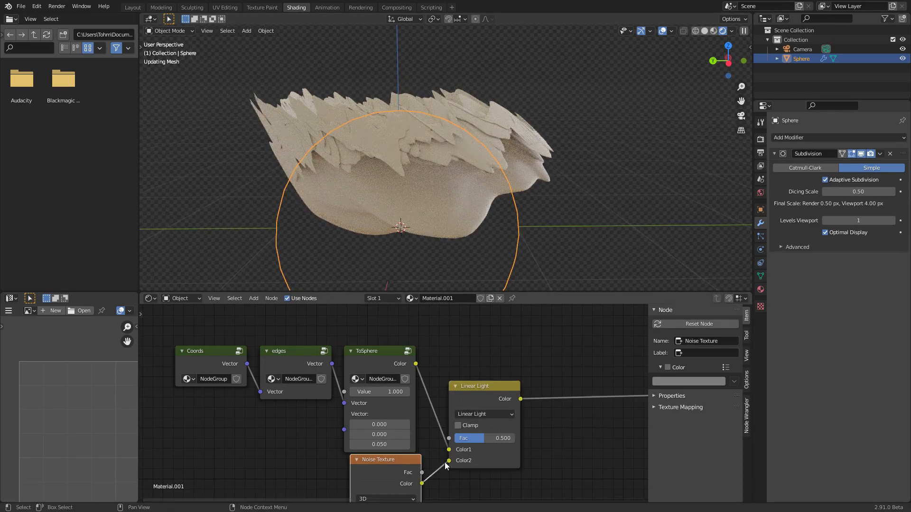
{"action": "middle_click_drag", "start_coordinate": [388, 194], "coordinate": [433, 192]}
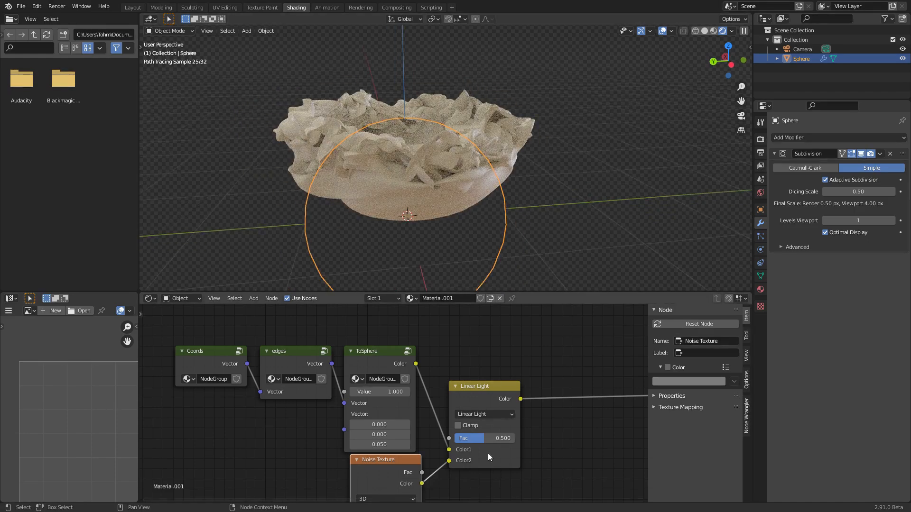
Step: Lower the Linear Light mix node's factor to 0.392 and inspect the distorted bowl from above and the side
{"action": "mouse_move", "coordinate": [484, 438]}
{"action": "left_mouse_down"}
{"action": "mouse_move", "coordinate": [496, 438]}
{"action": "mouse_move", "coordinate": [477, 438]}
{"action": "left_mouse_up"}
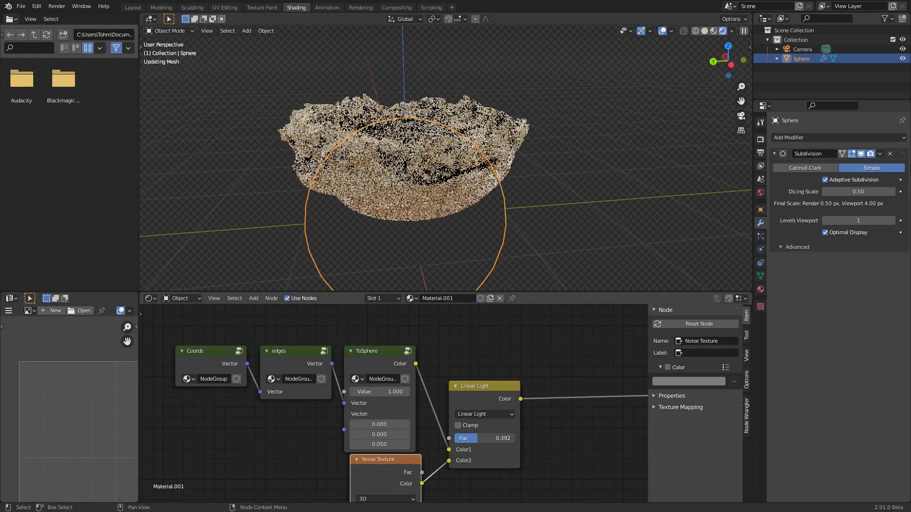
{"action": "middle_click_drag", "start_coordinate": [410, 163], "coordinate": [406, 209]}
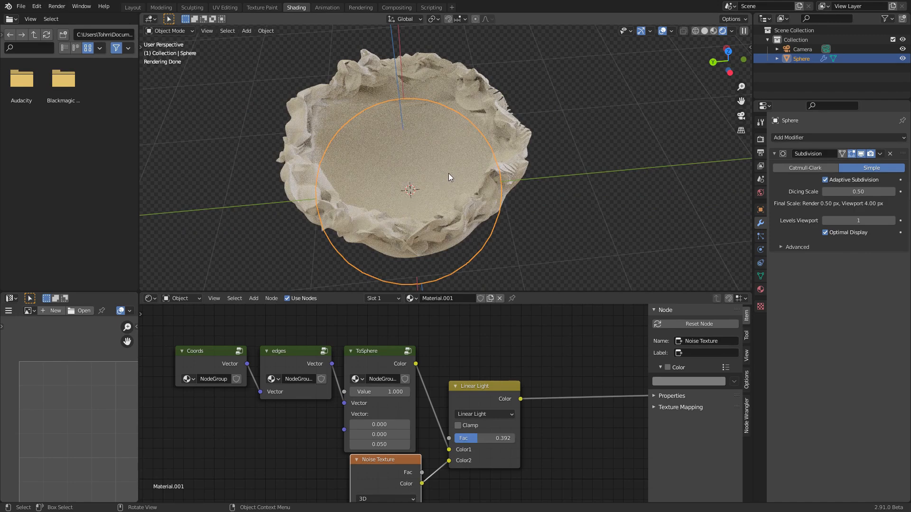
{"action": "middle_click_drag", "start_coordinate": [423, 150], "coordinate": [442, 127]}
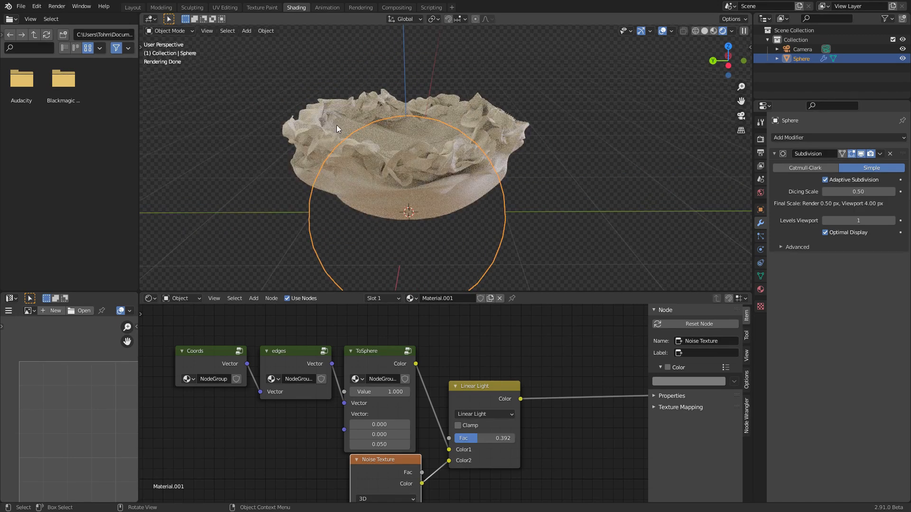
Step: Remove the Linear Light mix node and the Noise Texture node, keeping the ToSphere colour connected downstream
{"action": "left_click", "coordinate": [477, 395]}
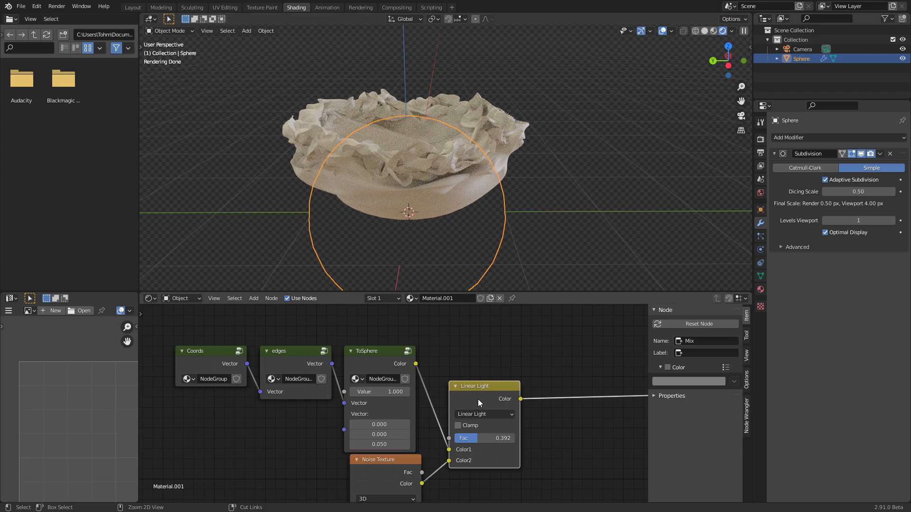
{"action": "key", "text": "ctrl+x"}
{"action": "left_click", "coordinate": [405, 459]}
{"action": "key", "text": "x"}
{"action": "key", "text": "x"}
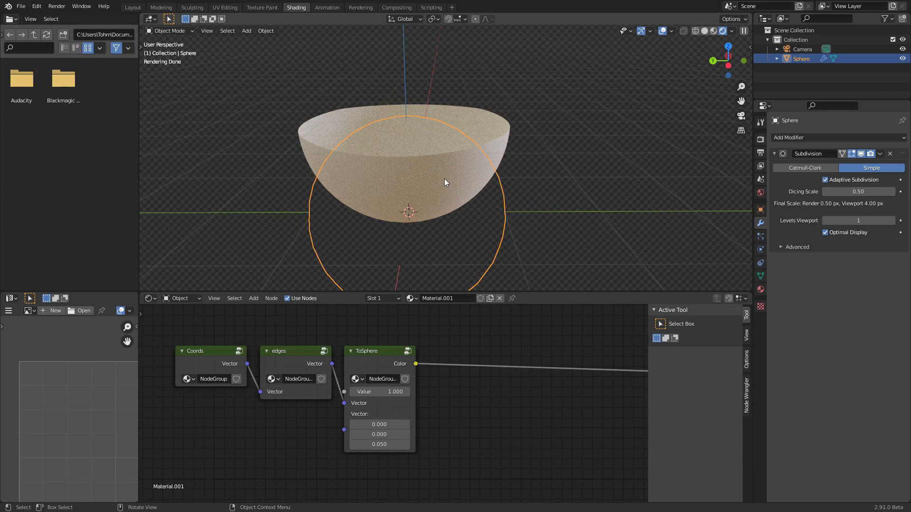
Step: Add a Separate XYZ node fed by the ToSphere colour and preview its Z output from the right view
{"action": "left_click", "coordinate": [734, 61]}
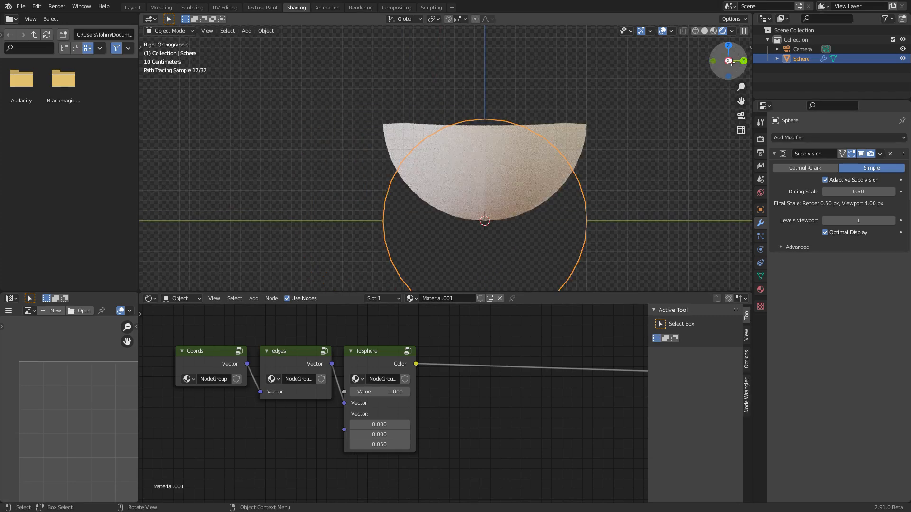
{"action": "middle_click_drag", "start_coordinate": [460, 342], "coordinate": [360, 414]}
{"action": "key", "text": "shift+a"}
{"action": "left_click", "coordinate": [378, 359]}
{"action": "type", "text": "se"}
{"action": "left_click", "coordinate": [398, 396]}
{"action": "left_click", "coordinate": [356, 346]}
{"action": "right_click_drag", "start_coordinate": [307, 424], "coordinate": [364, 362], "text": "alt"}
{"action": "left_click", "coordinate": [374, 337], "text": "ctrl+shift"}
{"action": "left_click", "coordinate": [372, 335], "text": "ctrl+shift"}
{"action": "left_click", "coordinate": [369, 335], "text": "ctrl+shift"}
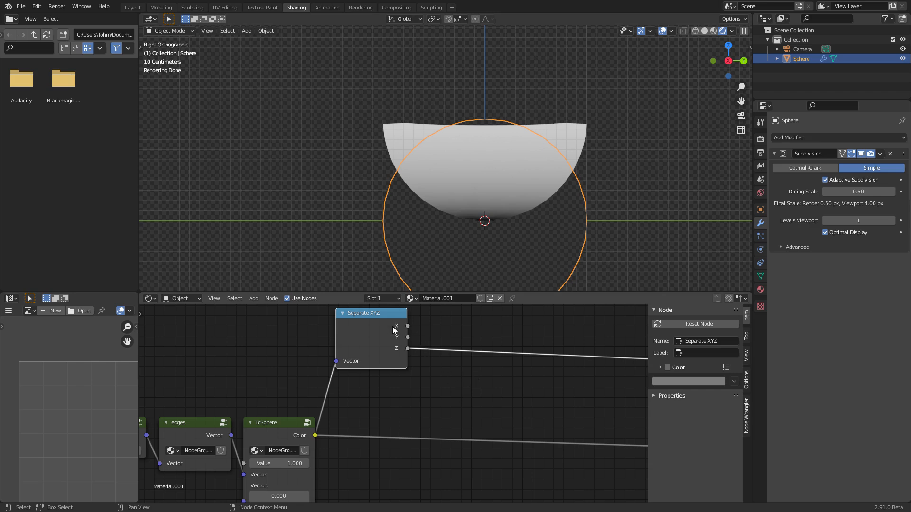
{"action": "middle_click_drag", "start_coordinate": [437, 400], "coordinate": [329, 341]}
{"action": "key", "text": "shift+a"}
{"action": "left_click", "coordinate": [361, 335]}
{"action": "type", "text": "vect"}
{"action": "left_click", "coordinate": [385, 382]}
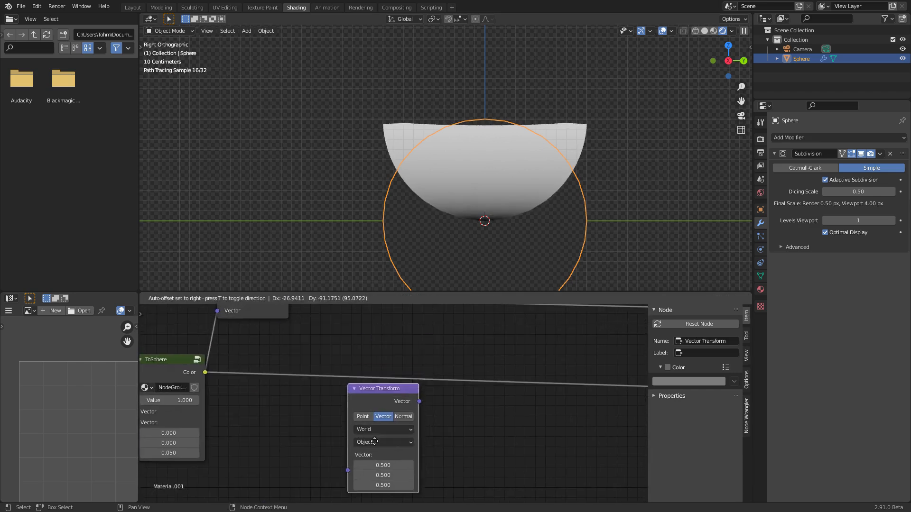
{"action": "right_click", "coordinate": [373, 448]}
Step: Add a Vector Math node, feed it the ToSphere colour and set its operation to Multiply
{"action": "key", "text": "shift+a"}
{"action": "left_click", "coordinate": [370, 346]}
{"action": "type", "text": "vect"}
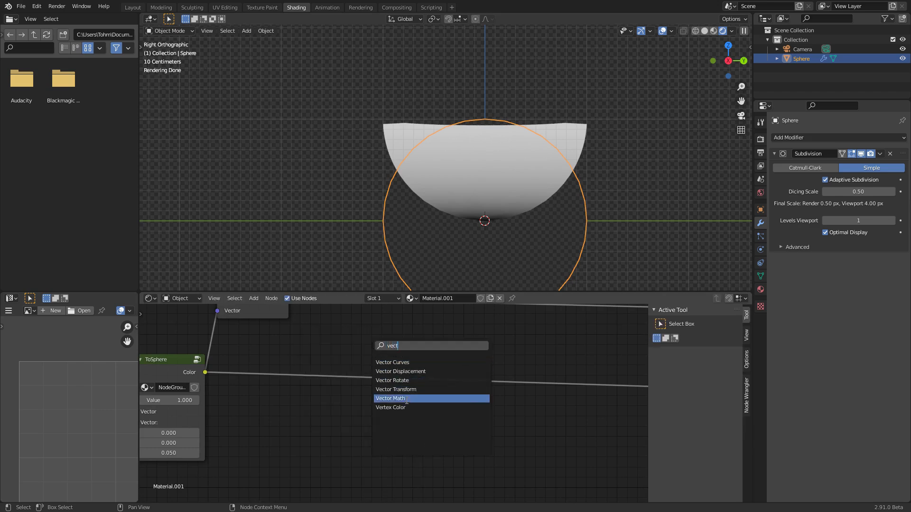
{"action": "left_click", "coordinate": [404, 398]}
{"action": "left_click", "coordinate": [394, 432]}
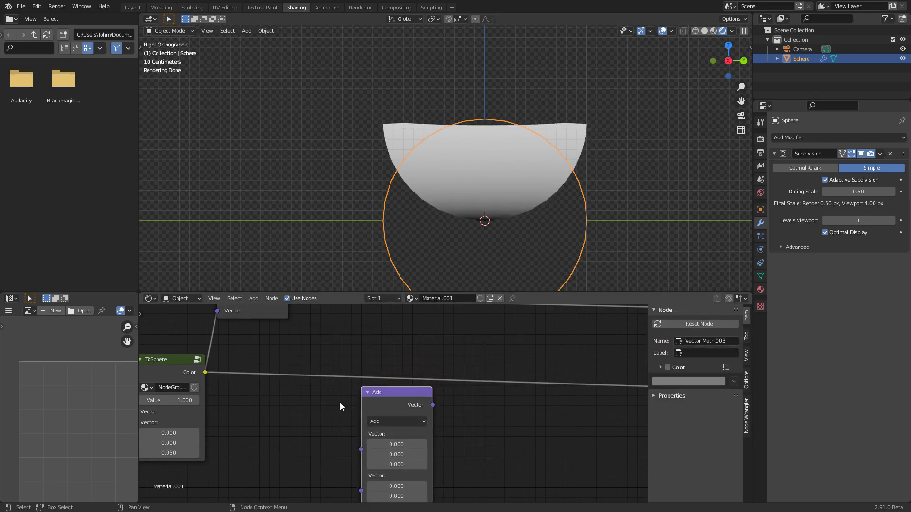
{"action": "scroll", "coordinate": [339, 404], "scroll_direction": "down", "scroll_amount": 2}
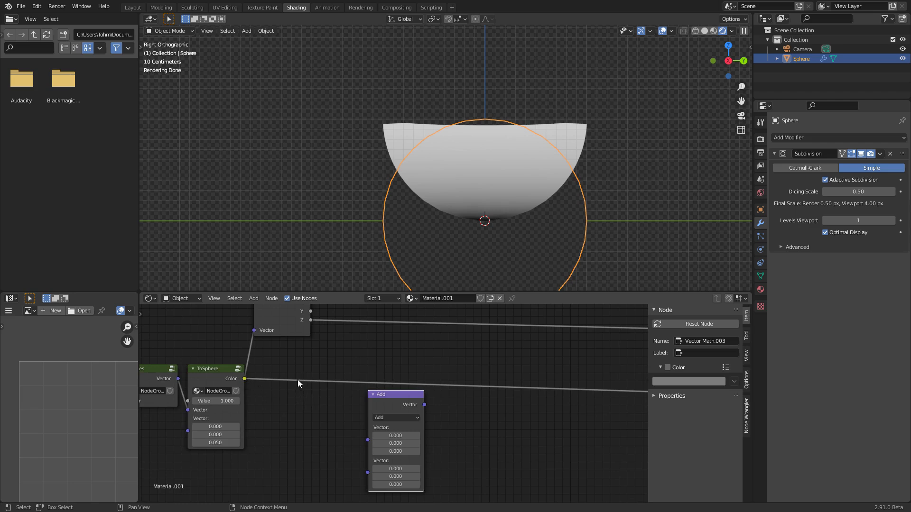
{"action": "left_click_drag", "start_coordinate": [242, 382], "coordinate": [368, 440]}
{"action": "left_click", "coordinate": [393, 420]}
{"action": "left_click", "coordinate": [384, 391]}
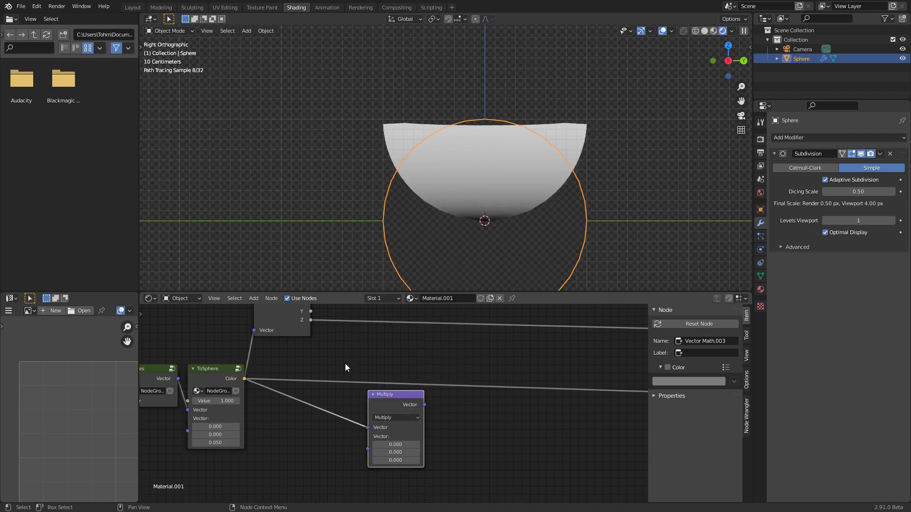
Step: Add a Combine XYZ node, connect it to the Multiply node's second vector input and set its Z to 1
{"action": "key", "text": "shift+a"}
{"action": "left_click", "coordinate": [346, 361]}
{"action": "type", "text": "combin"}
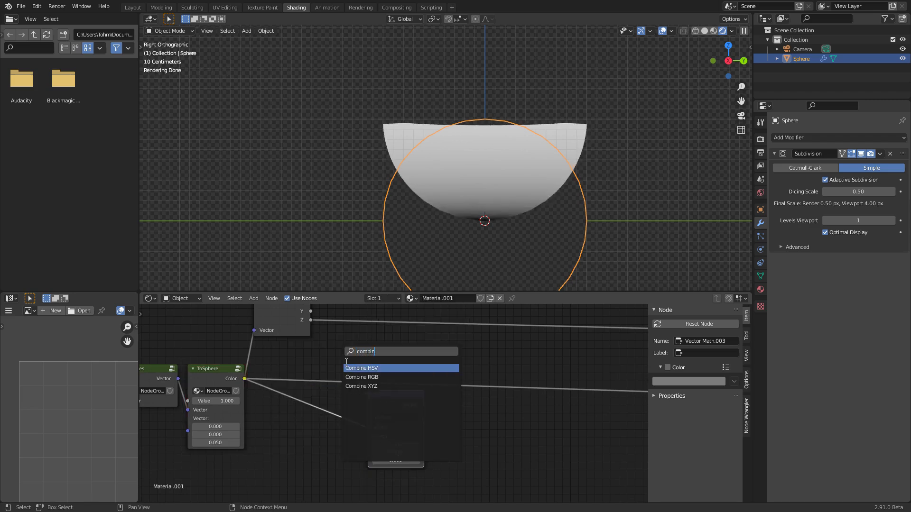
{"action": "key", "text": "Down"}
{"action": "key", "text": "Down"}
{"action": "key", "text": "Return"}
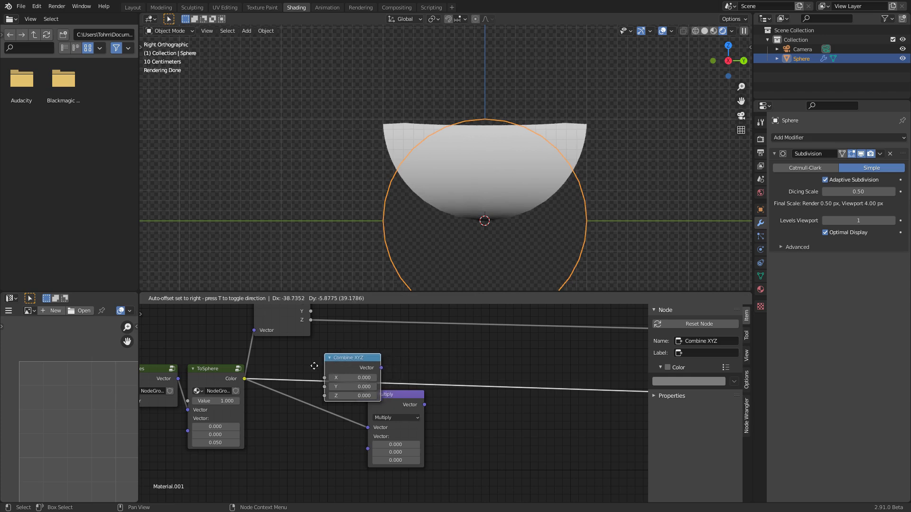
{"action": "left_click", "coordinate": [288, 449]}
{"action": "left_click_drag", "start_coordinate": [339, 451], "coordinate": [367, 437]}
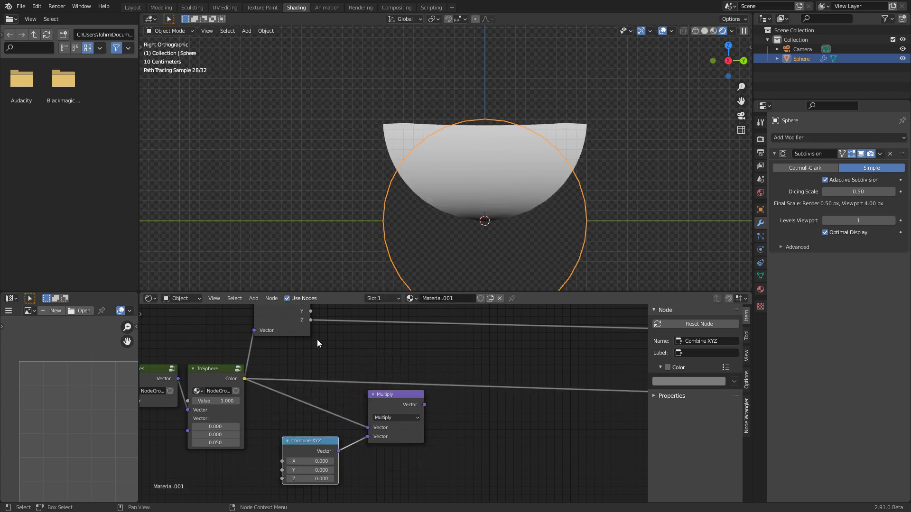
{"action": "left_click", "coordinate": [310, 478]}
{"action": "type", "text": "1"}
{"action": "key", "text": "Return"}
Step: Insert a Map Range node on the link leaving the Separate XYZ node's Z output
{"action": "middle_click_drag", "start_coordinate": [355, 353], "coordinate": [378, 411]}
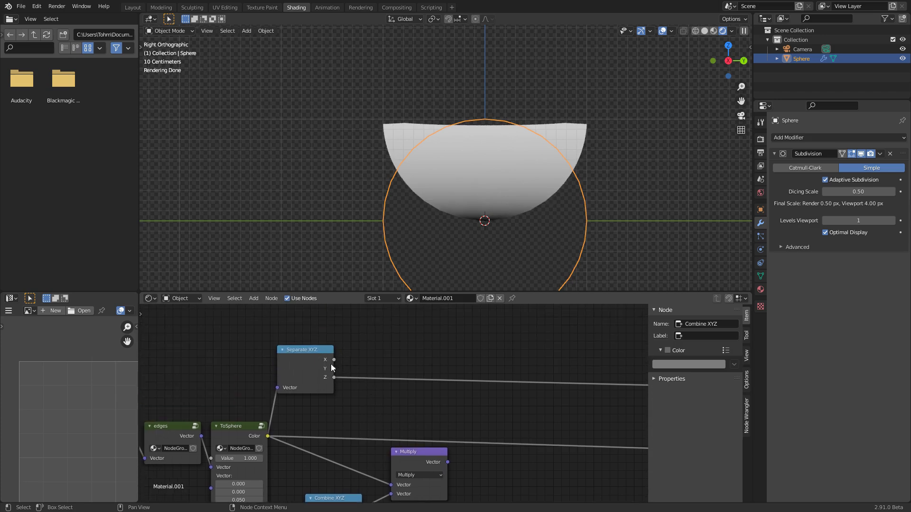
{"action": "middle_click_drag", "start_coordinate": [343, 360], "coordinate": [308, 338]}
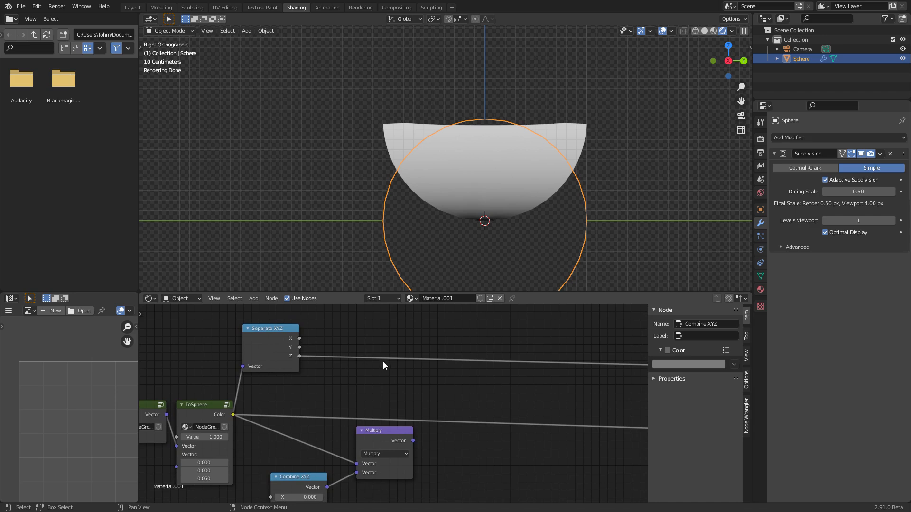
{"action": "middle_click_drag", "start_coordinate": [384, 346], "coordinate": [370, 348]}
{"action": "key", "text": "shift+a"}
{"action": "left_click", "coordinate": [371, 348]}
{"action": "type", "text": "map"}
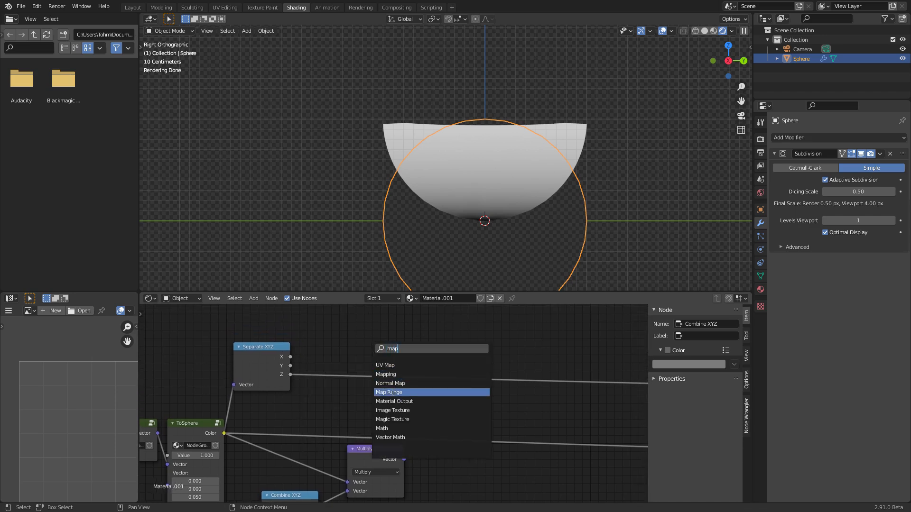
{"action": "left_click", "coordinate": [392, 393]}
{"action": "left_click", "coordinate": [361, 342]}
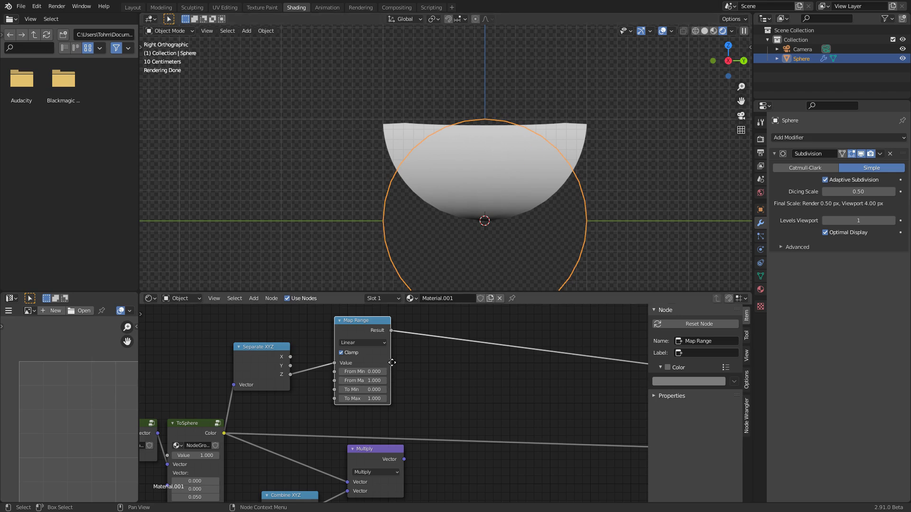
Step: Invert the Map Range output by setting To Min to 1 and To Max to 0
{"action": "middle_click_drag", "start_coordinate": [392, 363], "coordinate": [370, 351]}
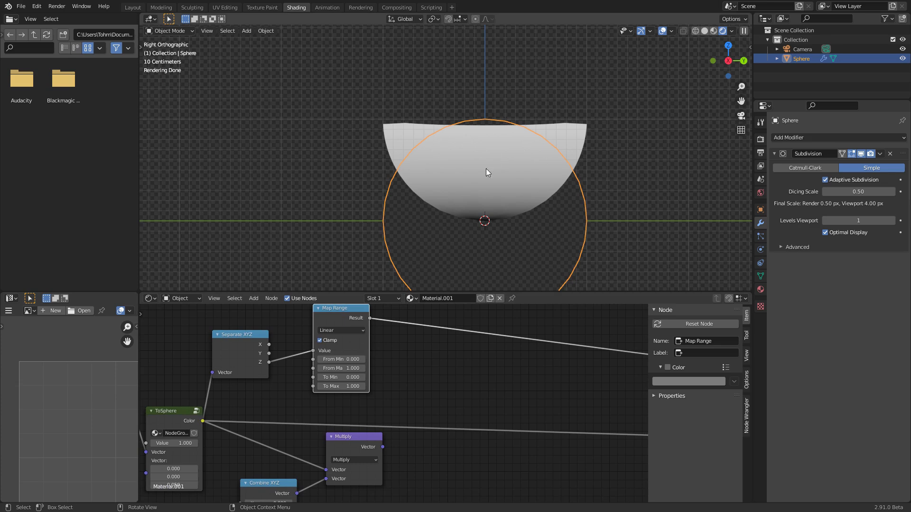
{"action": "left_click", "coordinate": [341, 374]}
{"action": "type", "text": "1"}
{"action": "key", "text": "Tab"}
{"action": "type", "text": "0"}
{"action": "key", "text": "Return"}
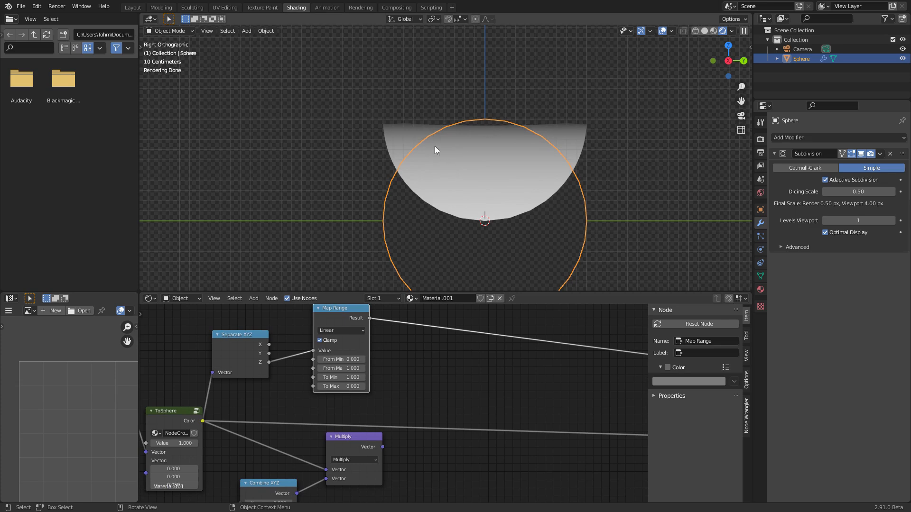
Step: Connect the Map Range result to both the X and Y inputs of the Combine XYZ node
{"action": "scroll", "coordinate": [306, 394], "scroll_direction": "down", "scroll_amount": 3}
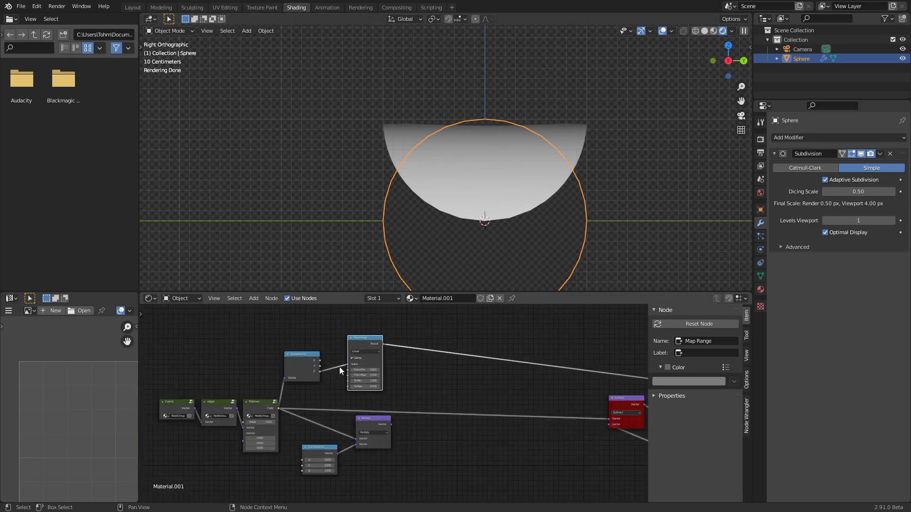
{"action": "scroll", "coordinate": [394, 332], "scroll_direction": "up", "scroll_amount": 1}
{"action": "left_click_drag", "start_coordinate": [393, 309], "coordinate": [290, 454]}
{"action": "left_click_drag", "start_coordinate": [342, 388], "coordinate": [391, 309]}
Step: Connect the Multiply node's output to the Subtract node's first vector input, replacing the direct ToSphere link
{"action": "scroll", "coordinate": [351, 356], "scroll_direction": "down", "scroll_amount": 2}
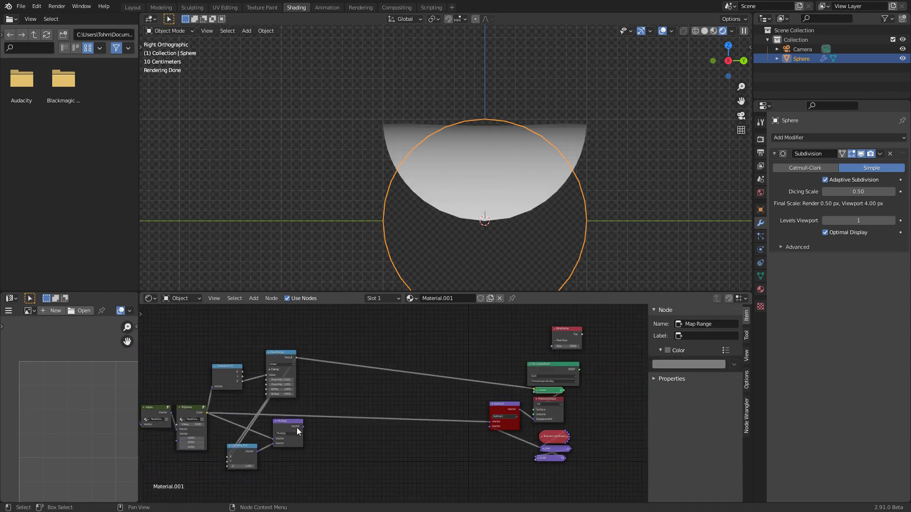
{"action": "left_click_drag", "start_coordinate": [301, 426], "coordinate": [492, 423]}
{"action": "scroll", "coordinate": [512, 200], "scroll_direction": "up", "scroll_amount": 2}
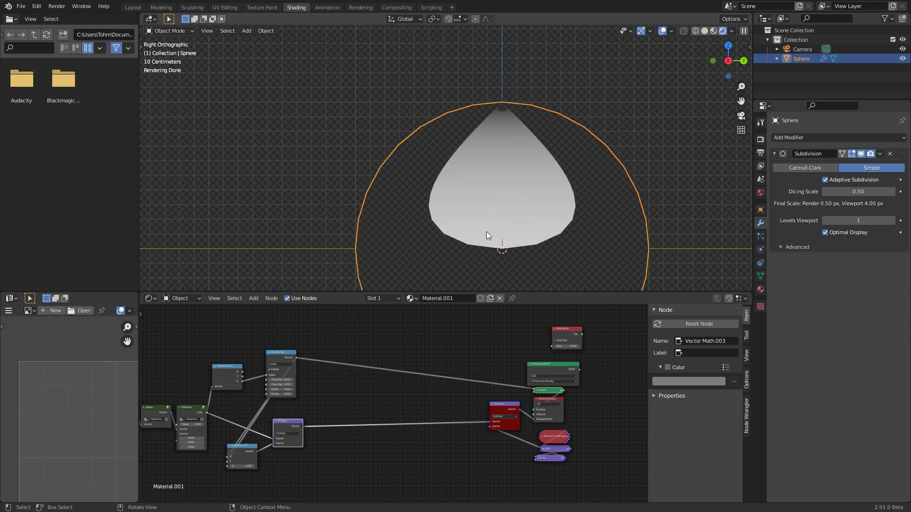
Step: Set the Map Range interpolation to Smoother Step and check the resulting profile from the right view
{"action": "scroll", "coordinate": [281, 359], "scroll_direction": "up", "scroll_amount": 8}
{"action": "middle_click_drag", "start_coordinate": [347, 375], "coordinate": [472, 413]}
{"action": "scroll", "coordinate": [472, 413], "scroll_direction": "up", "scroll_amount": 2}
{"action": "left_click", "coordinate": [378, 383]}
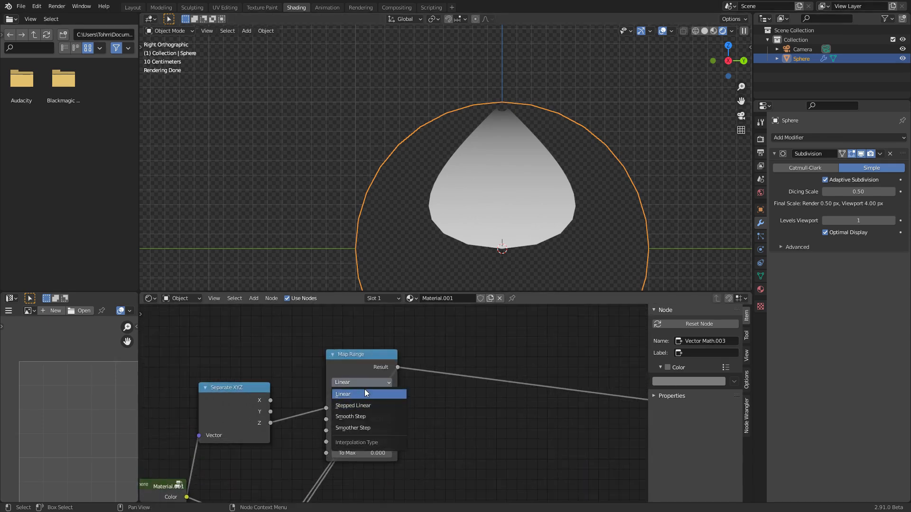
{"action": "left_click", "coordinate": [365, 427]}
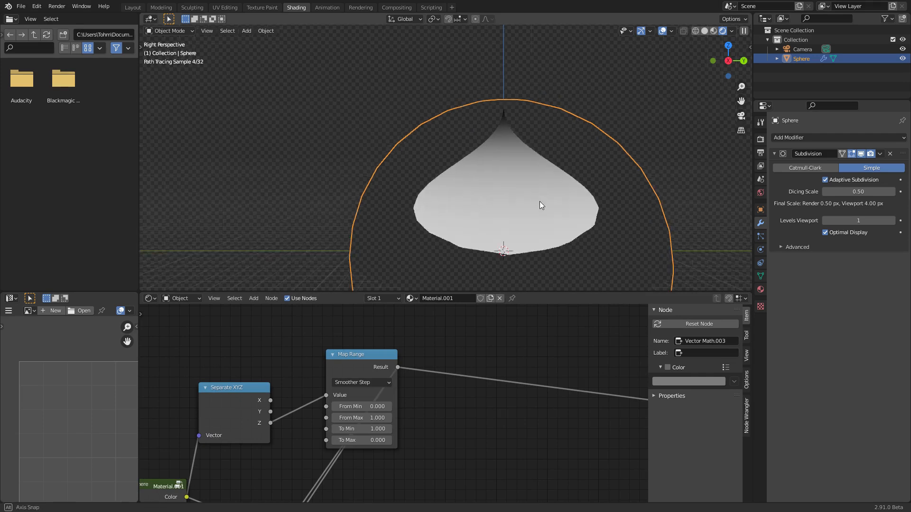
{"action": "middle_click_drag", "start_coordinate": [536, 196], "coordinate": [568, 219]}
{"action": "left_click", "coordinate": [736, 66]}
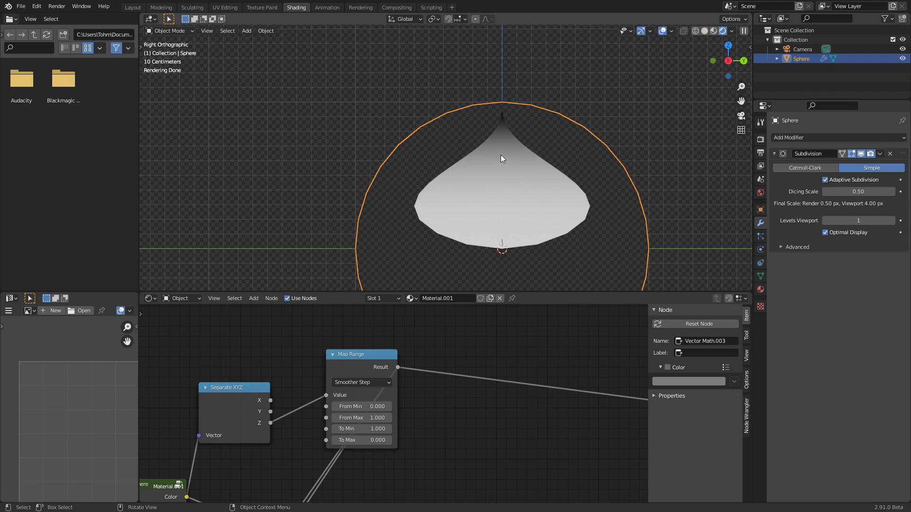
Step: Raise the Map Range node's From Max to 1.350 to open the top of the shape
{"action": "scroll", "coordinate": [478, 342], "scroll_direction": "down", "scroll_amount": 2}
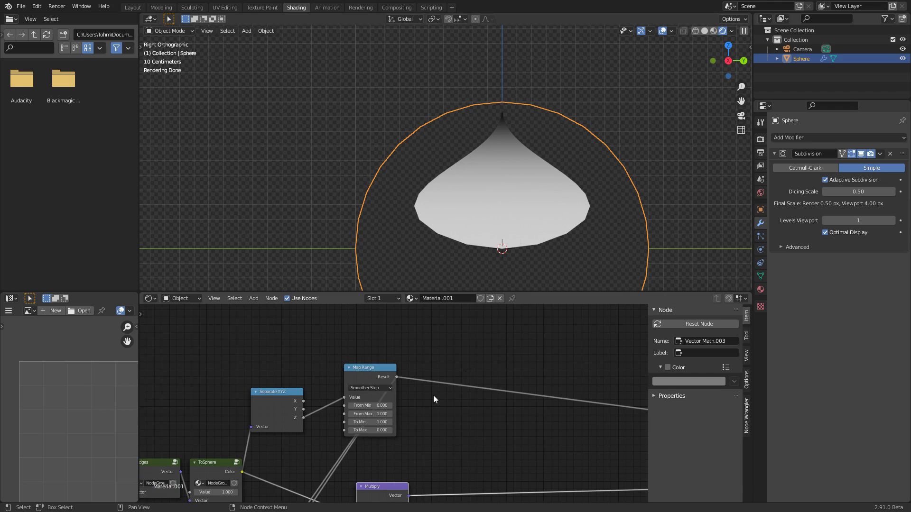
{"action": "middle_click_drag", "start_coordinate": [440, 391], "coordinate": [498, 382]}
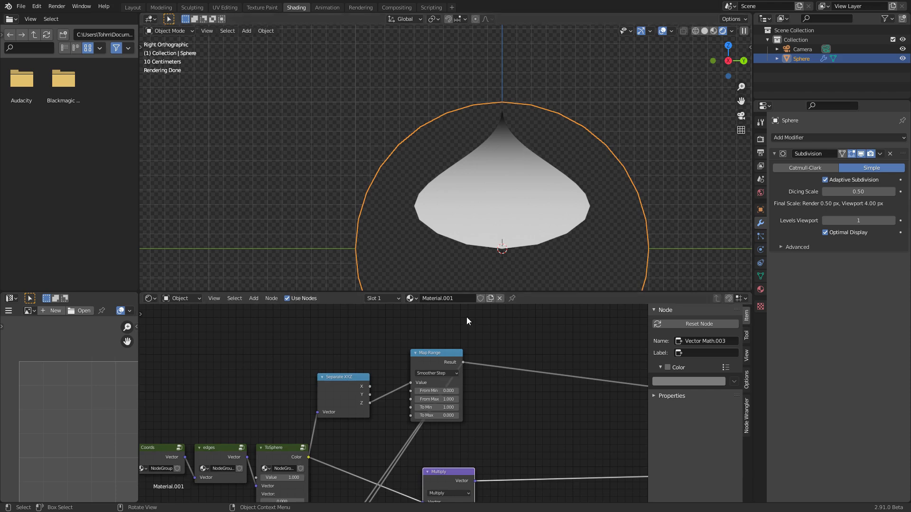
{"action": "scroll", "coordinate": [483, 371], "scroll_direction": "up", "scroll_amount": 4}
{"action": "middle_click_drag", "start_coordinate": [508, 380], "coordinate": [432, 392]}
{"action": "mouse_move", "coordinate": [399, 394]}
{"action": "left_mouse_down"}
{"action": "mouse_move", "coordinate": [377, 394]}
{"action": "mouse_move", "coordinate": [396, 409]}
{"action": "mouse_move", "coordinate": [421, 410]}
{"action": "mouse_move", "coordinate": [406, 409]}
{"action": "left_mouse_up"}
{"action": "right_click", "coordinate": [377, 395]}
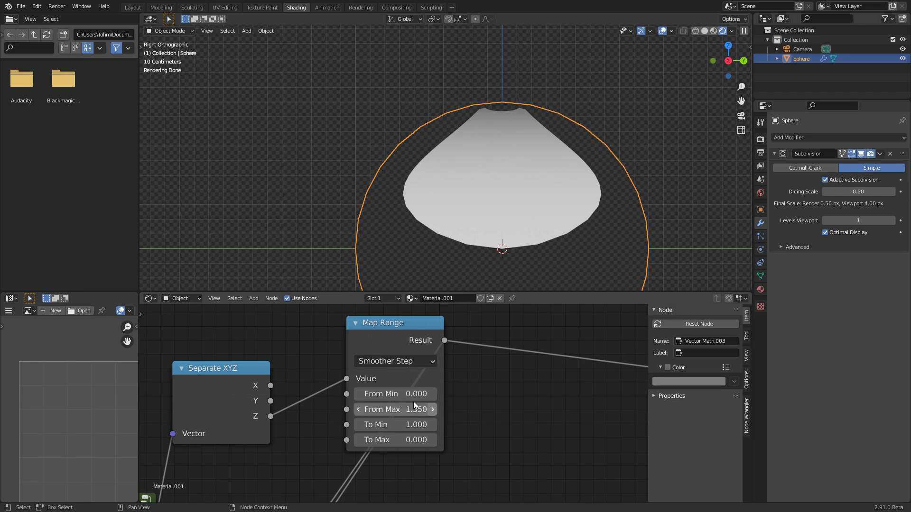
Step: Reposition the Map Range node farther from the Separate XYZ node to clear space between them
{"action": "left_click_drag", "start_coordinate": [403, 342], "coordinate": [361, 369]}
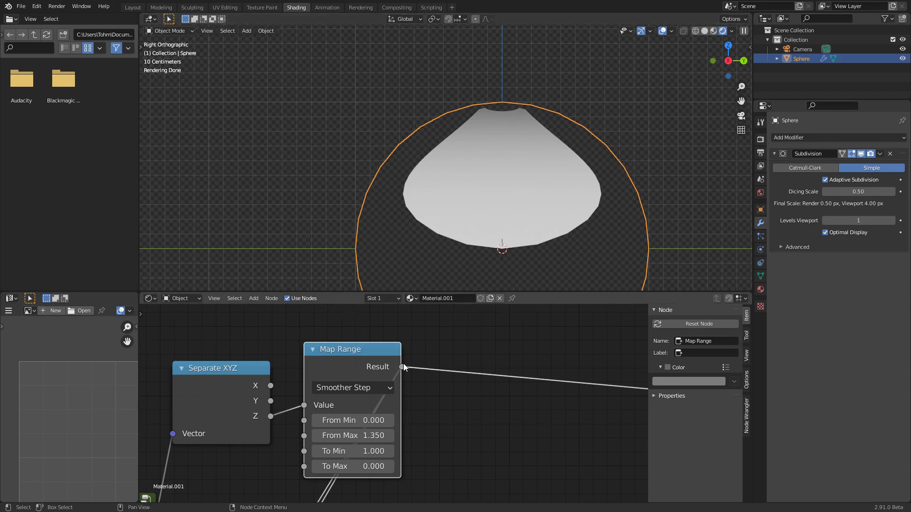
{"action": "scroll", "coordinate": [405, 367], "scroll_direction": "down", "scroll_amount": 2}
{"action": "middle_click_drag", "start_coordinate": [403, 409], "coordinate": [383, 359]}
{"action": "key", "text": "g"}
{"action": "left_click", "coordinate": [424, 366]}
Step: Add a Value node beside Separate XYZ and connect it to the Map Range node's From Max input
{"action": "key", "text": "shift+a"}
{"action": "left_click", "coordinate": [203, 324]}
{"action": "left_click", "coordinate": [223, 414]}
{"action": "left_click", "coordinate": [229, 368]}
{"action": "left_click_drag", "start_coordinate": [234, 367], "coordinate": [396, 379]}
Step: Set the Value node to 1.35, raise it to 1.420 and orbit around the opening to check it
{"action": "left_click", "coordinate": [207, 379]}
{"action": "type", "text": "1.35"}
{"action": "key", "text": "Return"}
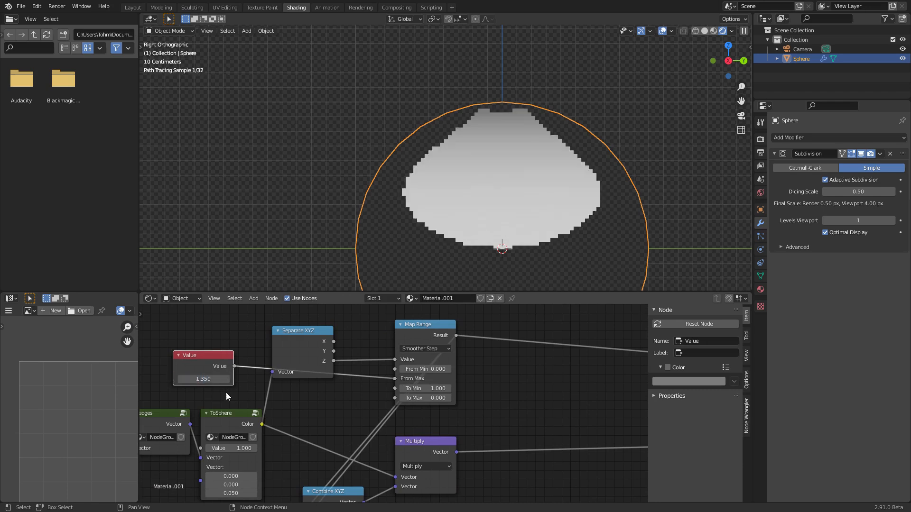
{"action": "left_click_drag", "start_coordinate": [207, 379], "coordinate": [210, 379]}
{"action": "middle_click_drag", "start_coordinate": [484, 146], "coordinate": [492, 132]}
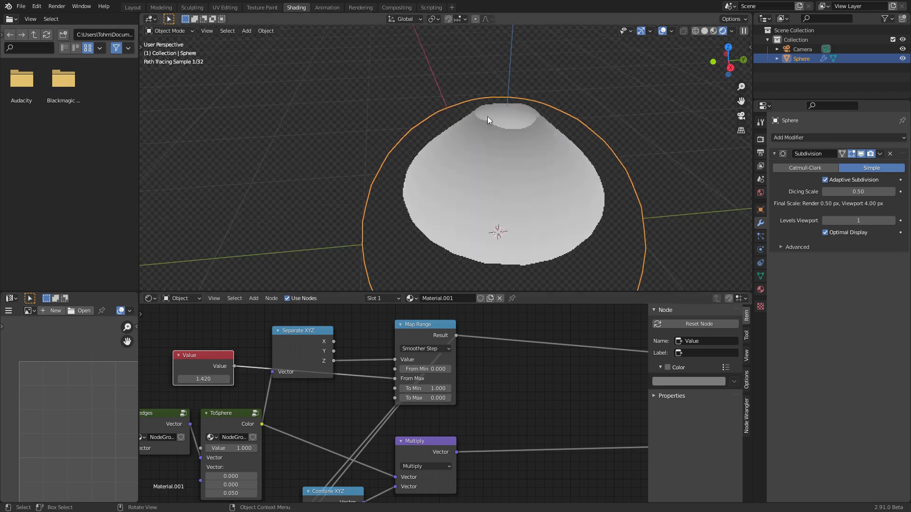
Step: Add a reroute point on the ToSphere colour links going to the Separate XYZ and Multiply nodes
{"action": "scroll", "coordinate": [285, 434], "scroll_direction": "down", "scroll_amount": 5, "text": "shift"}
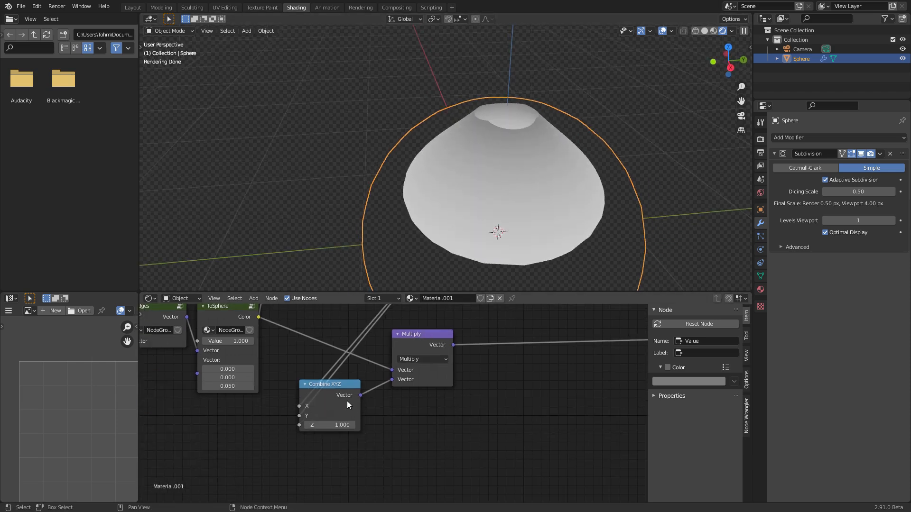
{"action": "scroll", "coordinate": [454, 362], "scroll_direction": "down", "scroll_amount": 3}
{"action": "mouse_move", "coordinate": [455, 361]}
{"action": "middle_mouse_down"}
{"action": "mouse_move", "coordinate": [346, 413]}
{"action": "mouse_move", "coordinate": [490, 409]}
{"action": "middle_mouse_up"}
{"action": "scroll", "coordinate": [463, 438], "scroll_direction": "up", "scroll_amount": 3}
{"action": "scroll", "coordinate": [465, 446], "scroll_direction": "down", "scroll_amount": 2}
{"action": "right_click_drag", "start_coordinate": [354, 407], "coordinate": [330, 376], "text": "shift"}
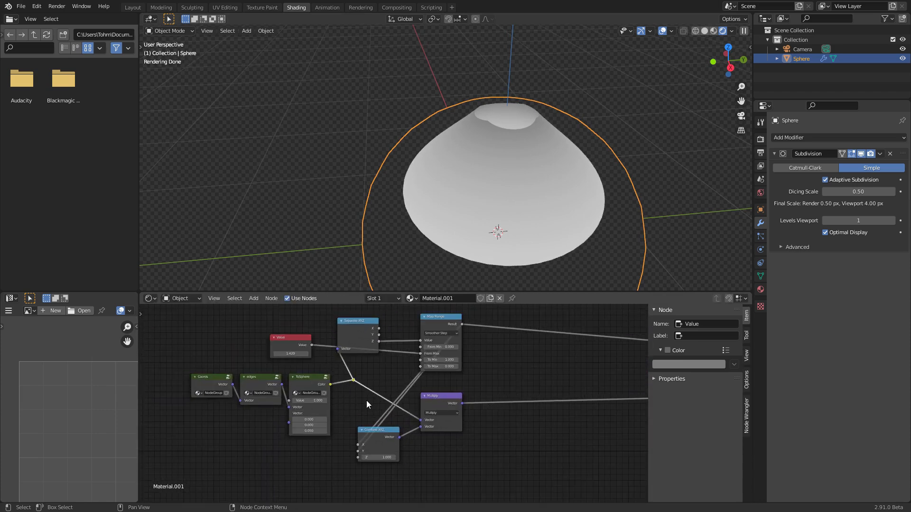
Step: Undo the last reroute placement and cut a new reroute point into the ToSphere colour links closer to ToSphere
{"action": "key", "text": "ctrl+z"}
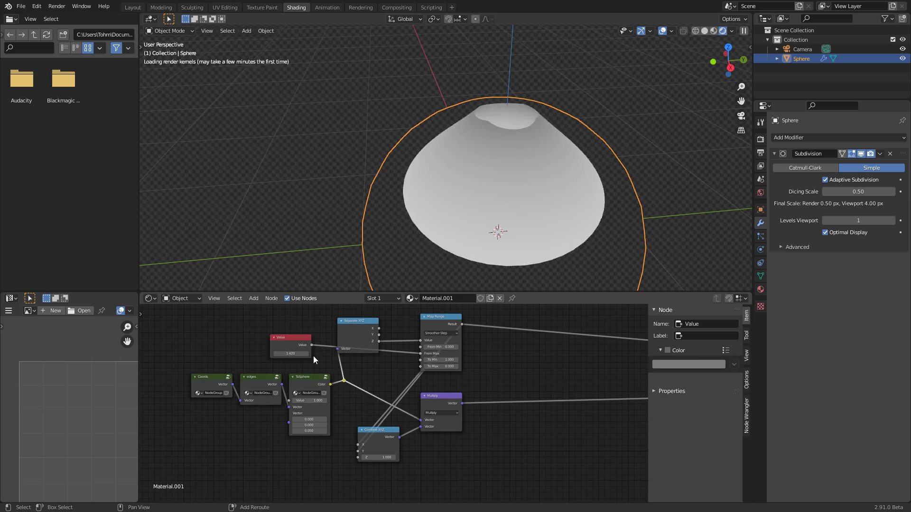
{"action": "right_click_drag", "start_coordinate": [374, 406], "coordinate": [335, 376], "text": "shift"}
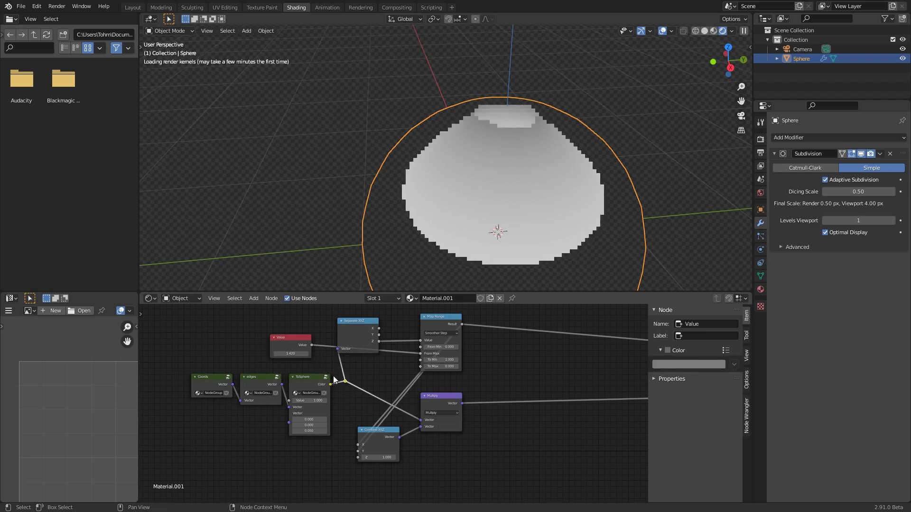
Step: Group the Separate XYZ, Map Range, Combine XYZ and Multiply nodes with their reroute, and place the group right beside ToSphere
{"action": "scroll", "coordinate": [346, 380], "scroll_direction": "down", "scroll_amount": 2}
{"action": "left_click_drag", "start_coordinate": [457, 459], "coordinate": [352, 318]}
{"action": "key", "text": "ctrl+g"}
{"action": "key", "text": "Tab"}
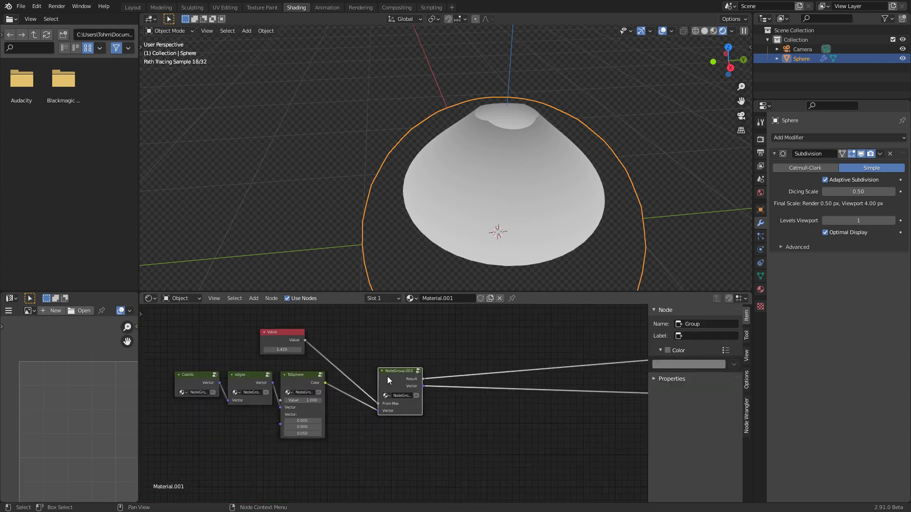
{"action": "scroll", "coordinate": [389, 374], "scroll_direction": "up", "scroll_amount": 2}
{"action": "left_click_drag", "start_coordinate": [389, 374], "coordinate": [339, 377]}
Step: Set both the new group's name and label to Pinch and save the file
{"action": "left_click", "coordinate": [698, 324]}
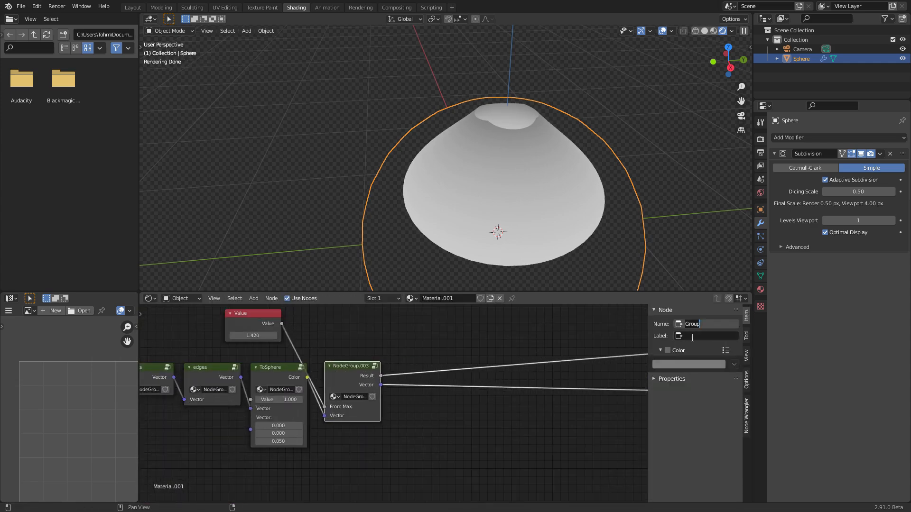
{"action": "type", "text": "Pinch"}
{"action": "left_click", "coordinate": [692, 338]}
{"action": "type", "text": "Pinch"}
{"action": "key", "text": "Return"}
{"action": "key", "text": "ctrl+s"}
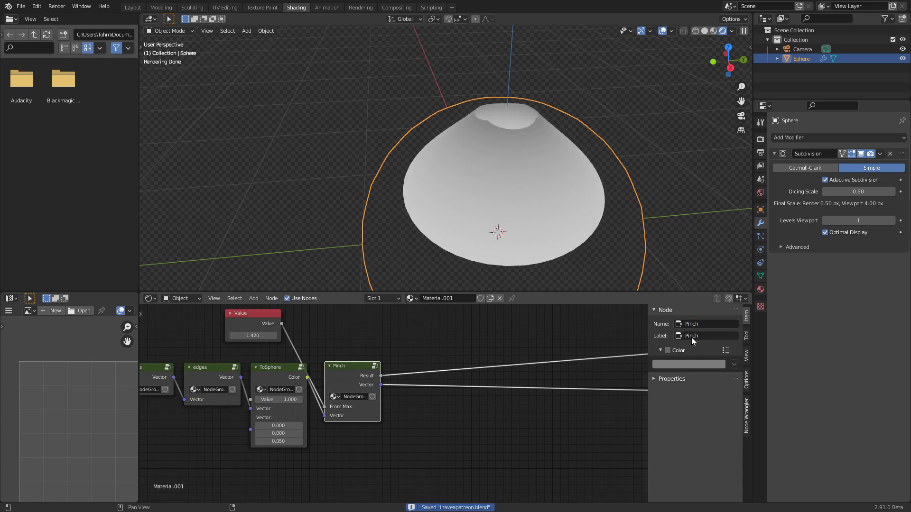
Step: Delete the Value node feeding the Pinch group's From Max input and nudge Pinch closer to ToSphere
{"action": "left_click", "coordinate": [255, 320]}
{"action": "key", "text": "x"}
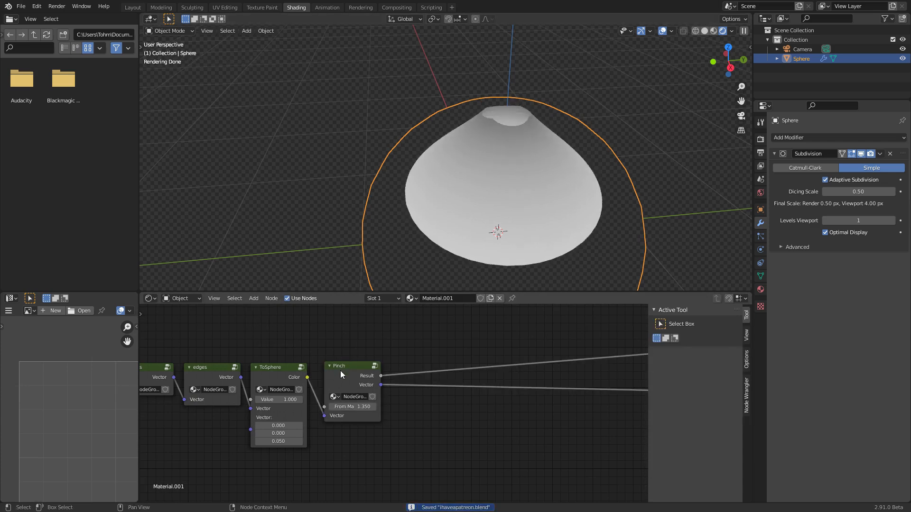
{"action": "left_click_drag", "start_coordinate": [340, 371], "coordinate": [338, 374]}
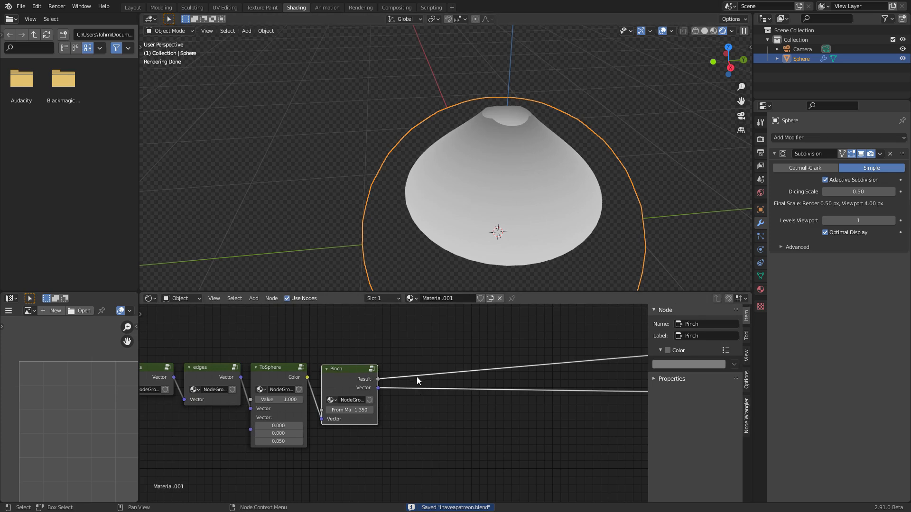
Step: Remove the Result output from the Pinch group's interface and return to the main material node tree
{"action": "left_click", "coordinate": [371, 369]}
{"action": "left_click", "coordinate": [702, 336]}
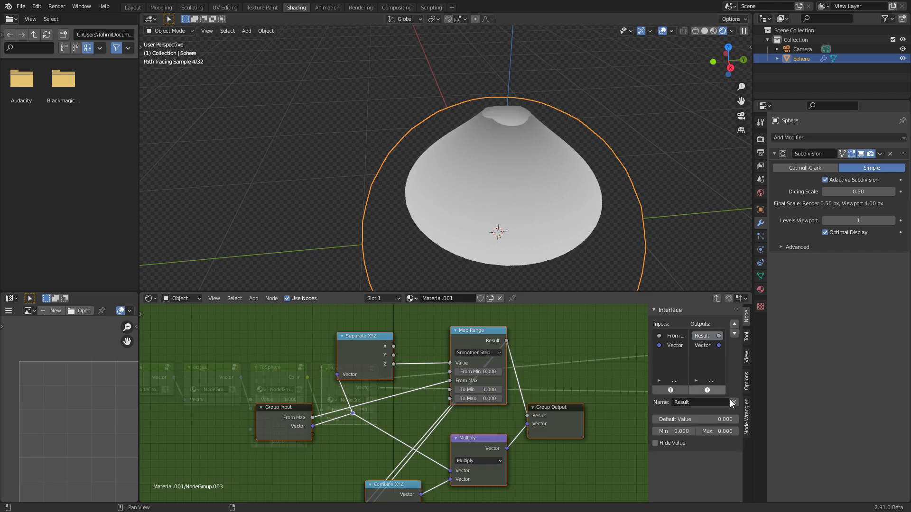
{"action": "left_click", "coordinate": [736, 400]}
{"action": "key", "text": "Tab"}
Step: Add a Noise Texture node and place it directly below the Pinch group
{"action": "key", "text": "shift+a"}
{"action": "left_click", "coordinate": [366, 332]}
{"action": "type", "text": "noi"}
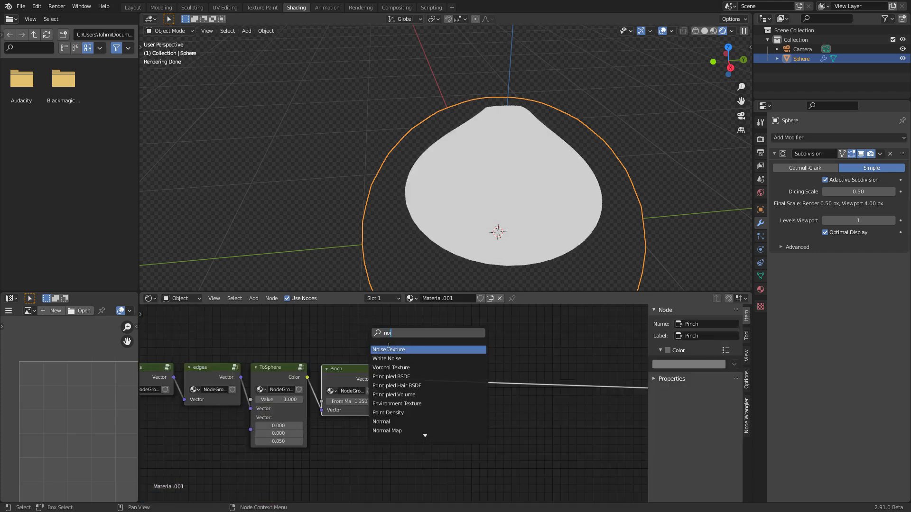
{"action": "left_click", "coordinate": [386, 350]}
{"action": "left_click", "coordinate": [334, 436]}
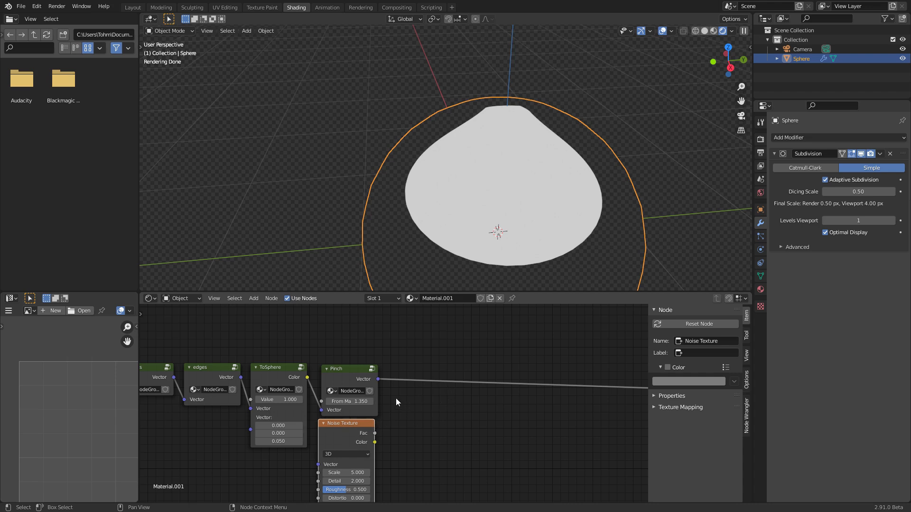
Step: Combine Pinch and Noise Texture through an expanded Mix node, feeding the noise Color output into Color2
{"action": "right_click_drag", "start_coordinate": [373, 368], "coordinate": [349, 443], "text": "ctrl+shift"}
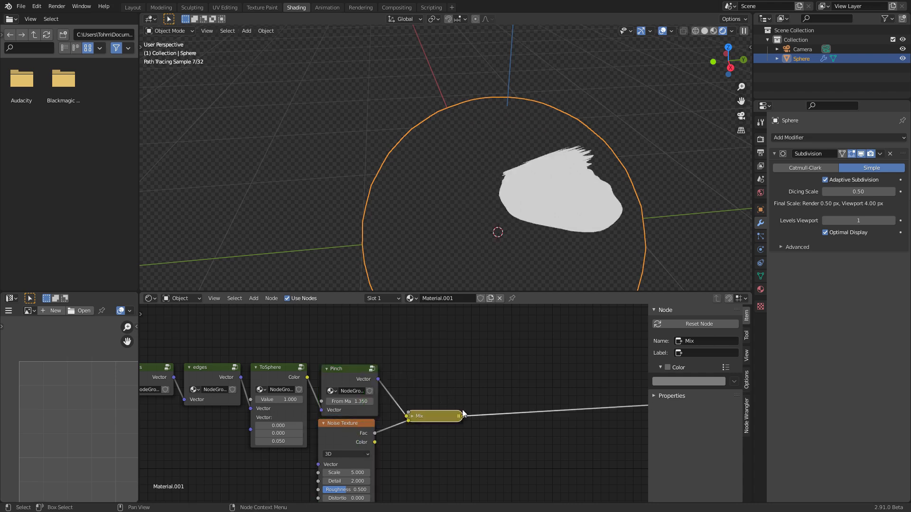
{"action": "scroll", "coordinate": [446, 414], "scroll_direction": "up", "scroll_amount": 3}
{"action": "left_click", "coordinate": [423, 424]}
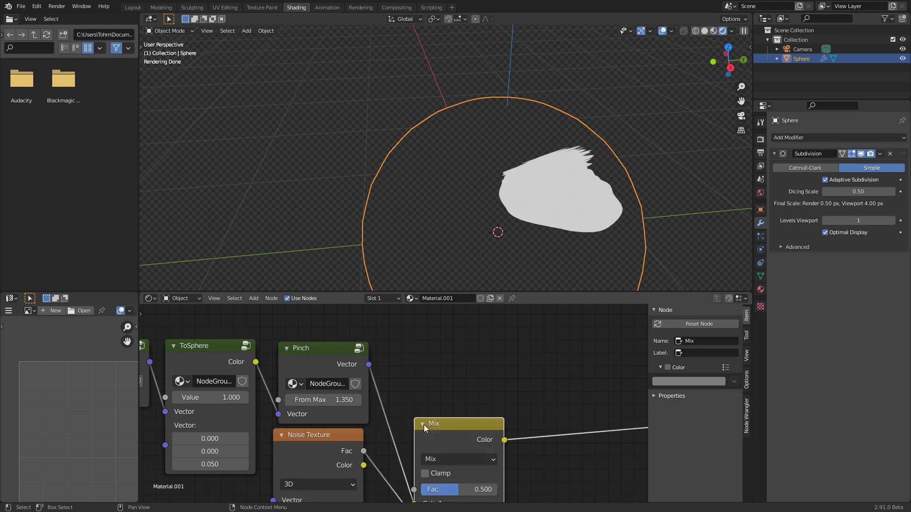
{"action": "left_click_drag", "start_coordinate": [423, 425], "coordinate": [459, 334]}
{"action": "left_click_drag", "start_coordinate": [363, 466], "coordinate": [437, 422]}
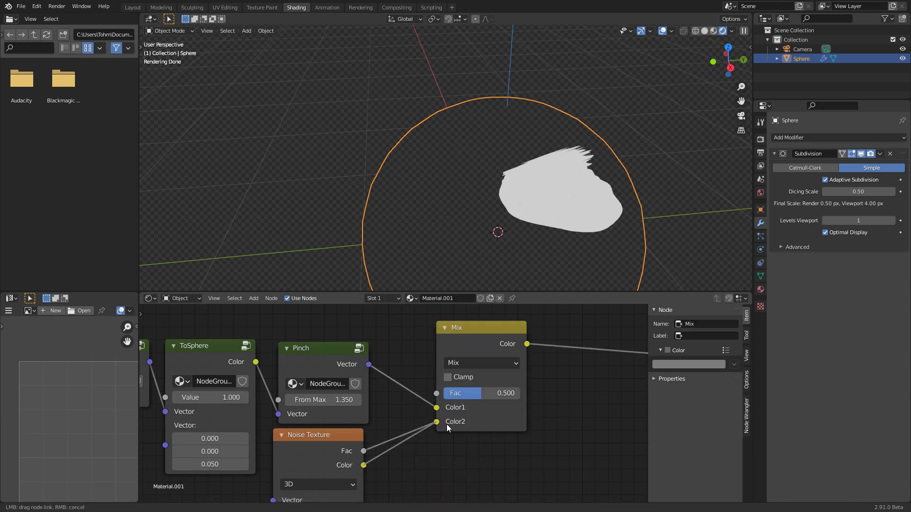
{"action": "scroll", "coordinate": [506, 383], "scroll_direction": "down", "scroll_amount": 8}
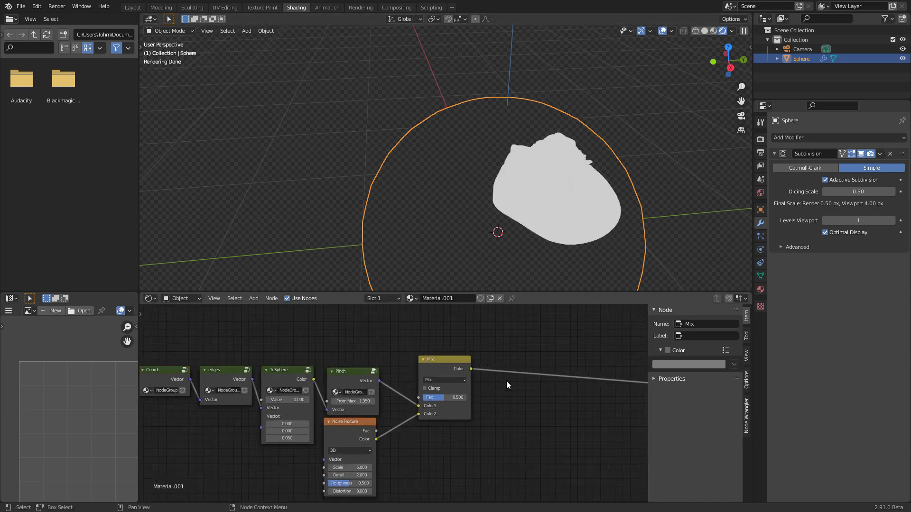
Step: Connect the Principled BSDF to the Material Output and examine the noise-distorted shape from the right and other angles
{"action": "middle_click_drag", "start_coordinate": [551, 360], "coordinate": [284, 365]}
{"action": "left_click", "coordinate": [425, 351], "text": "ctrl+shift"}
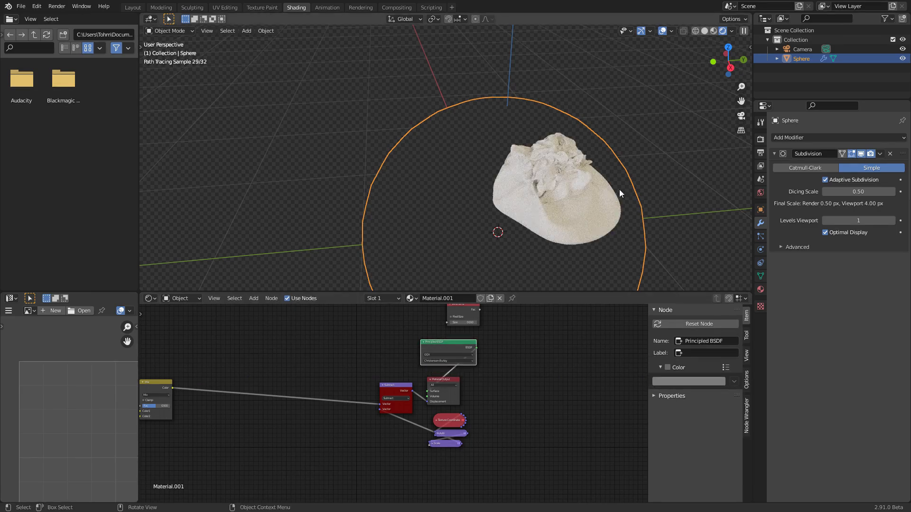
{"action": "scroll", "coordinate": [617, 196], "scroll_direction": "up", "scroll_amount": 3}
{"action": "scroll", "coordinate": [583, 199], "scroll_direction": "down", "scroll_amount": 4}
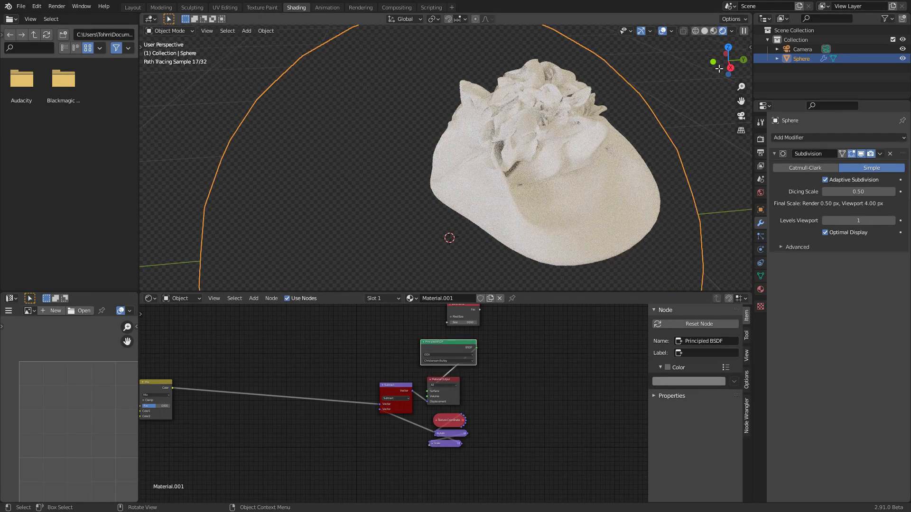
{"action": "left_click", "coordinate": [729, 66]}
{"action": "scroll", "coordinate": [318, 325], "scroll_direction": "down", "scroll_amount": 1}
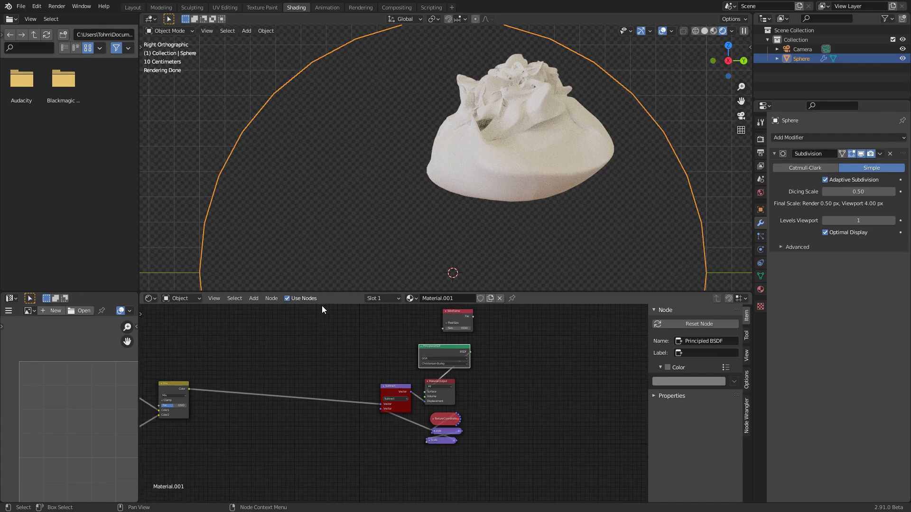
{"action": "scroll", "coordinate": [418, 201], "scroll_direction": "down", "scroll_amount": 2}
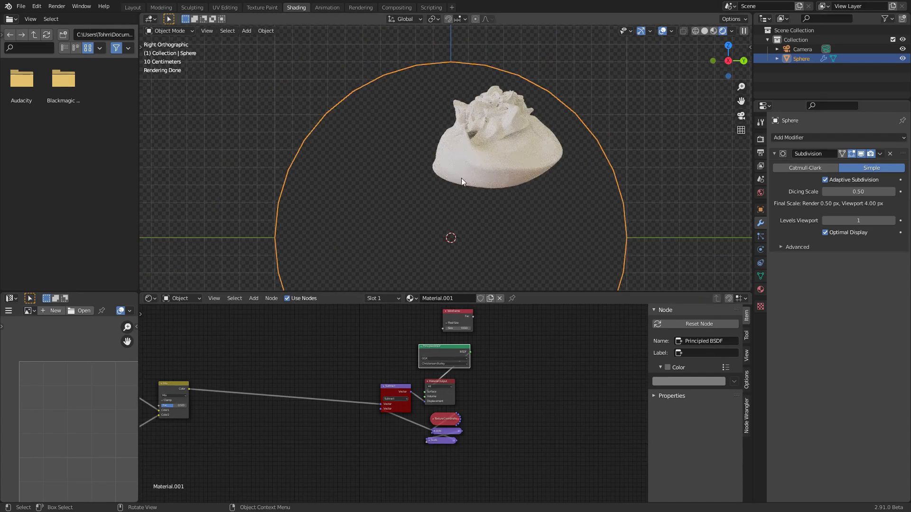
{"action": "middle_click_drag", "start_coordinate": [455, 175], "coordinate": [565, 198]}
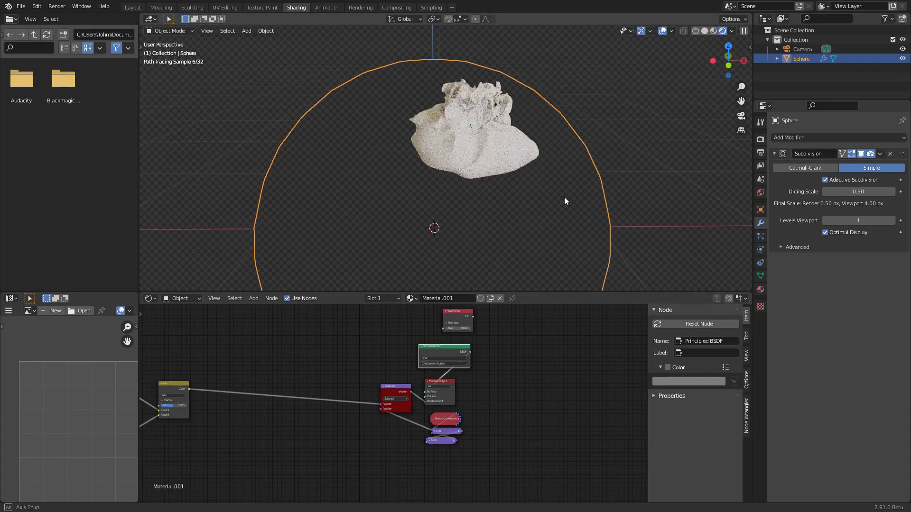
{"action": "left_click", "coordinate": [743, 60]}
Step: Set the Mix node's factor to 1.000
{"action": "middle_click_drag", "start_coordinate": [250, 387], "coordinate": [537, 367]}
{"action": "scroll", "coordinate": [459, 382], "scroll_direction": "up", "scroll_amount": 4}
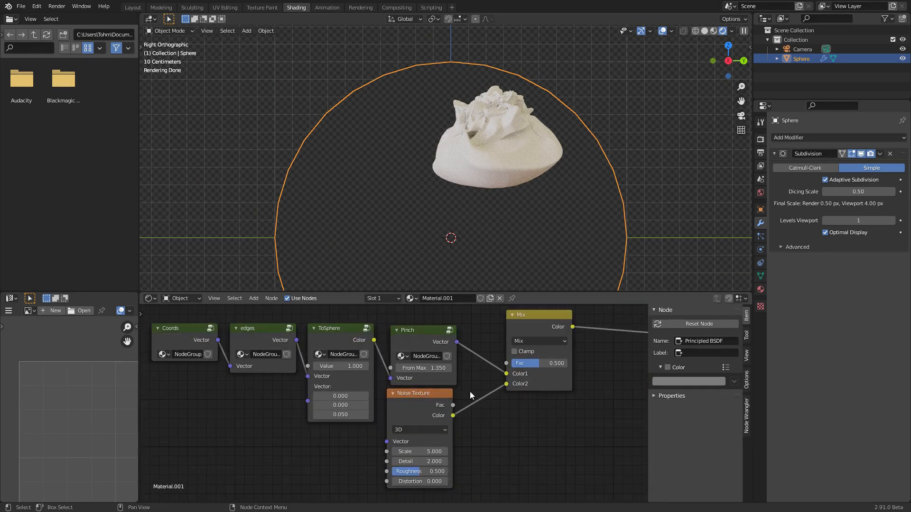
{"action": "left_click_drag", "start_coordinate": [463, 385], "coordinate": [496, 382]}
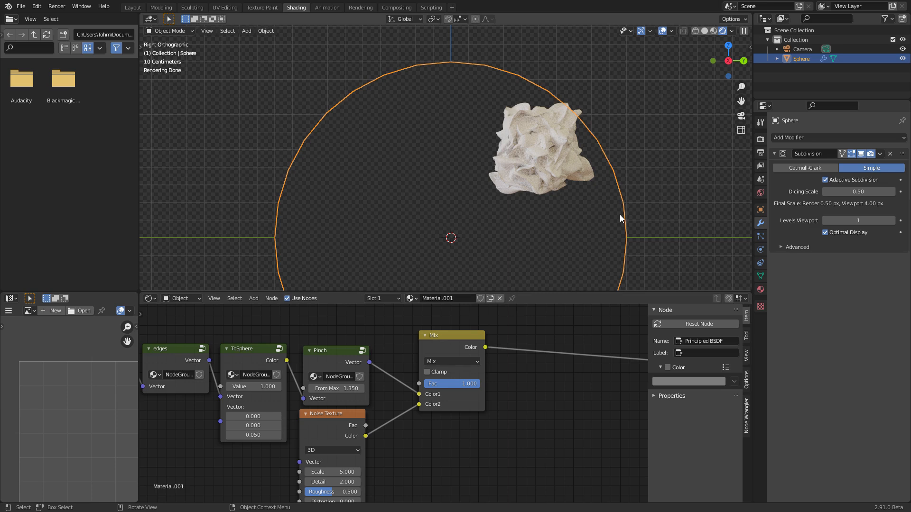
{"action": "scroll", "coordinate": [591, 209], "scroll_direction": "down", "scroll_amount": 1}
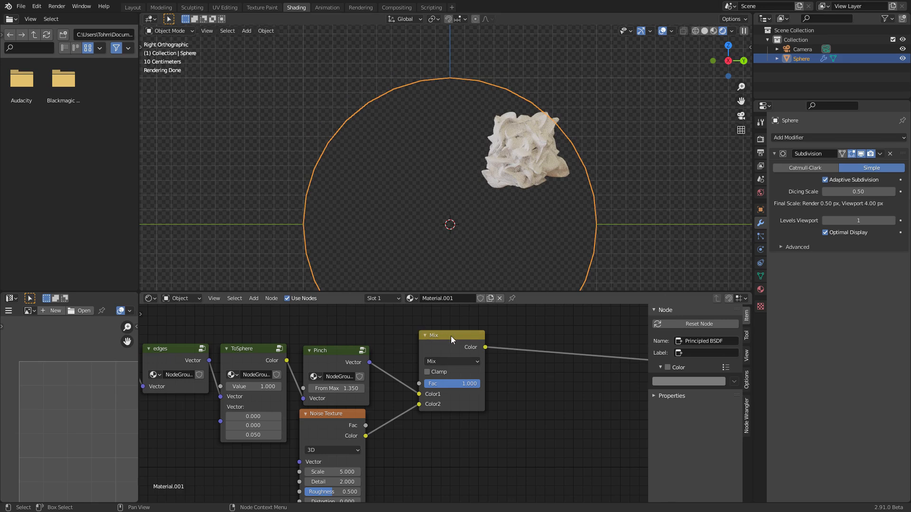
Step: Duplicate the Mix node onto its outgoing link and set the copy's blending mode to Subtract
{"action": "left_click_drag", "start_coordinate": [446, 343], "coordinate": [430, 347]}
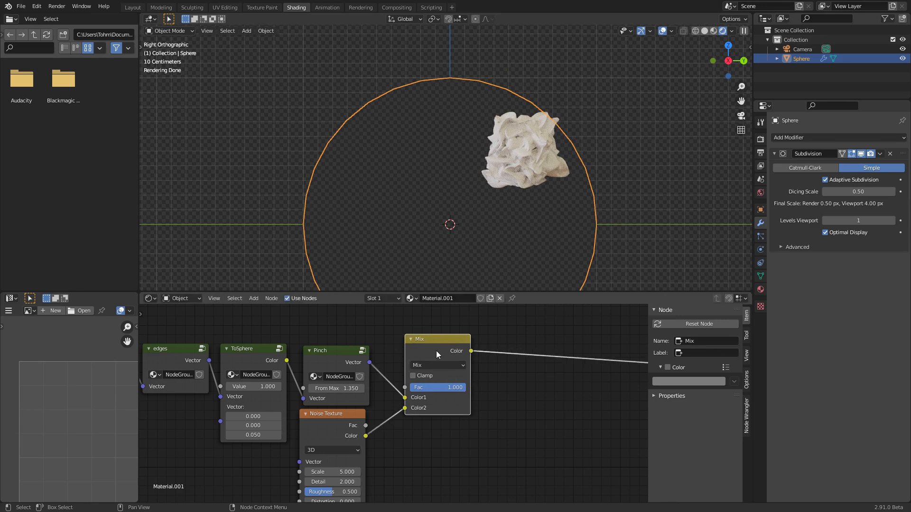
{"action": "key", "text": "shift+d"}
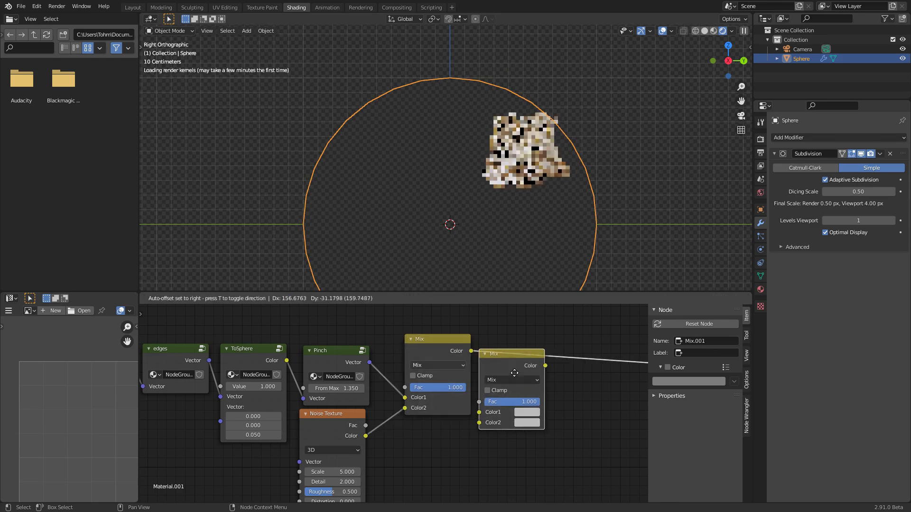
{"action": "left_click", "coordinate": [552, 364]}
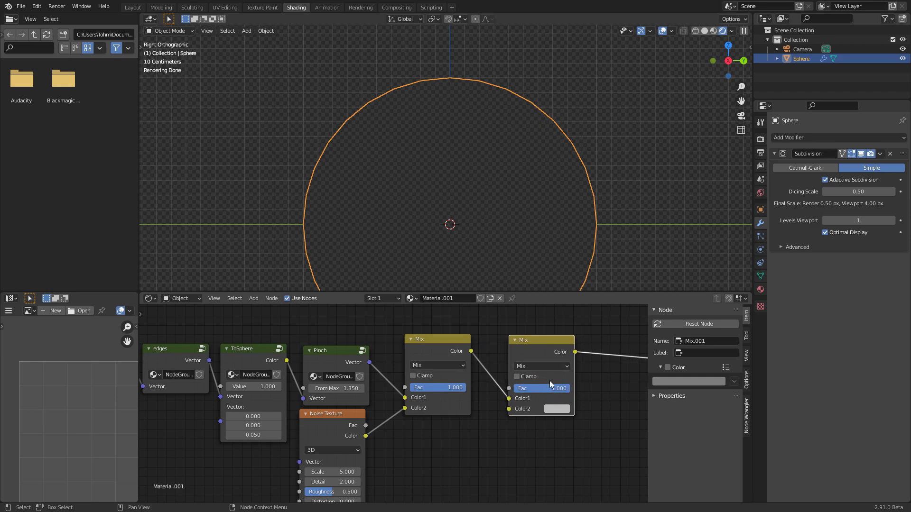
{"action": "left_click", "coordinate": [535, 366]}
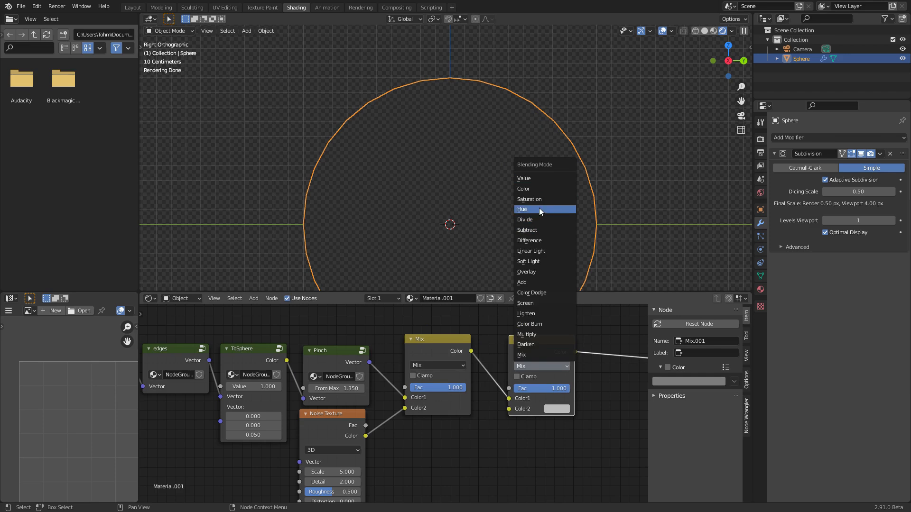
{"action": "left_click", "coordinate": [528, 230]}
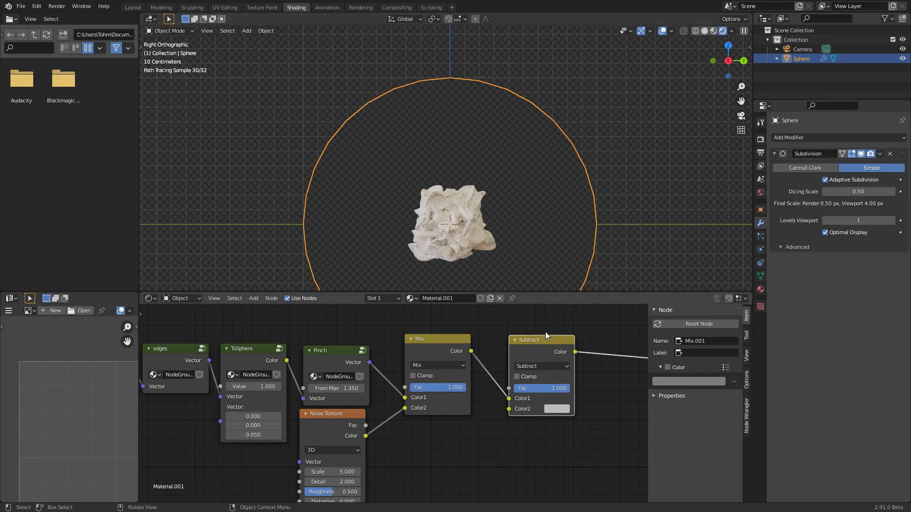
Step: Inspect the Subtract node's Color2 value and its effect on the shape, and delete the node while keeping the link intact
{"action": "left_click", "coordinate": [556, 409]}
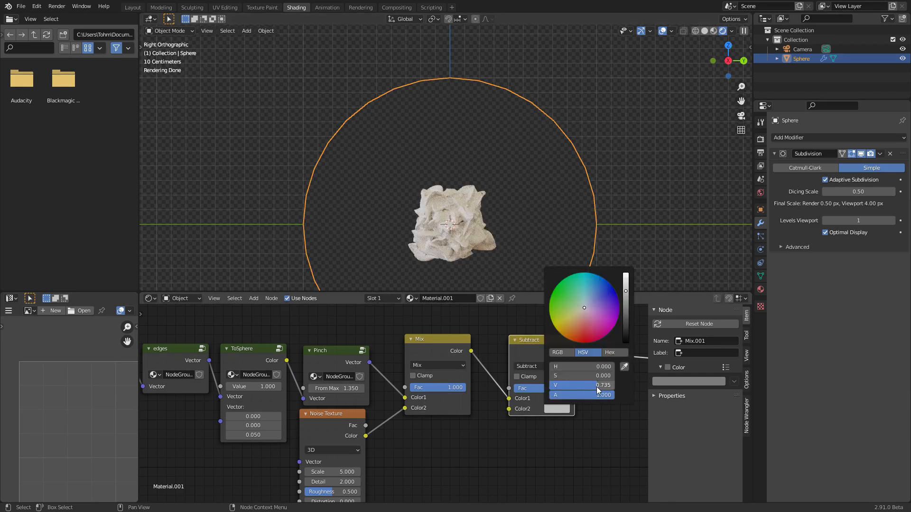
{"action": "middle_click_drag", "start_coordinate": [412, 200], "coordinate": [510, 232]}
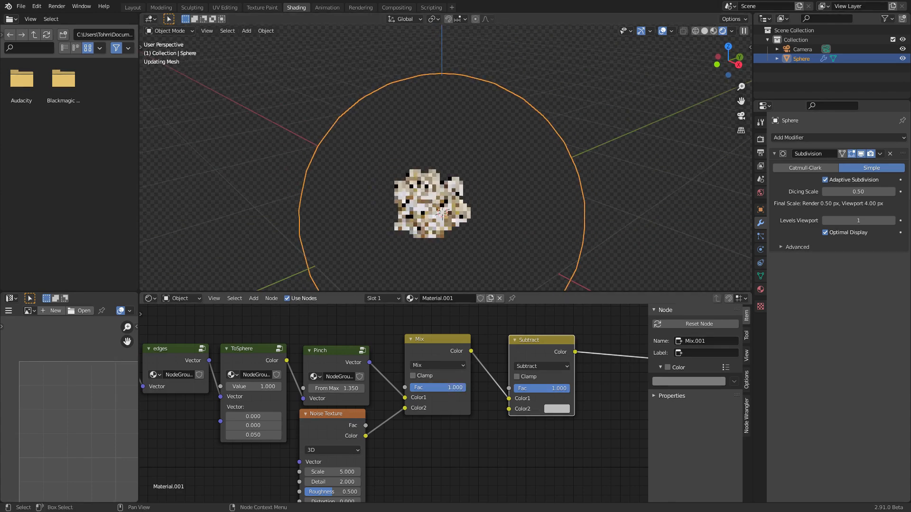
{"action": "middle_click_drag", "start_coordinate": [437, 258], "coordinate": [421, 205]}
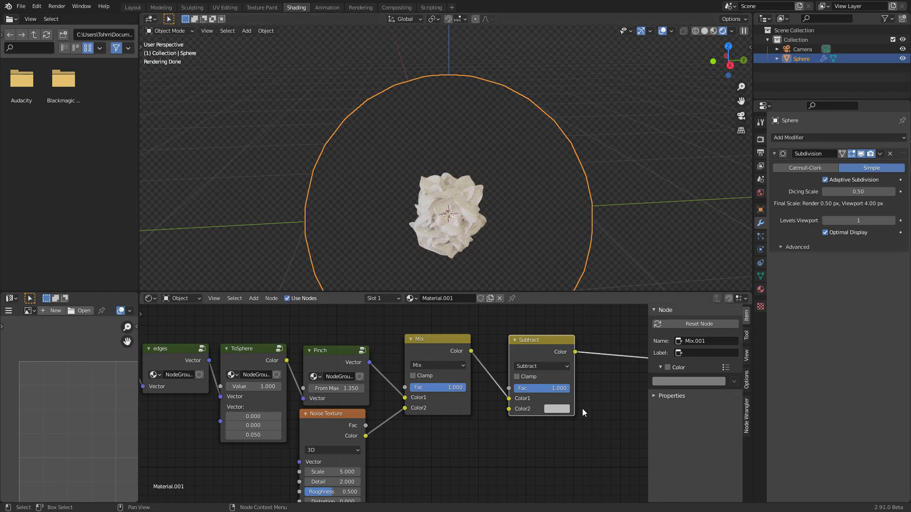
{"action": "key", "text": "ctrl+x"}
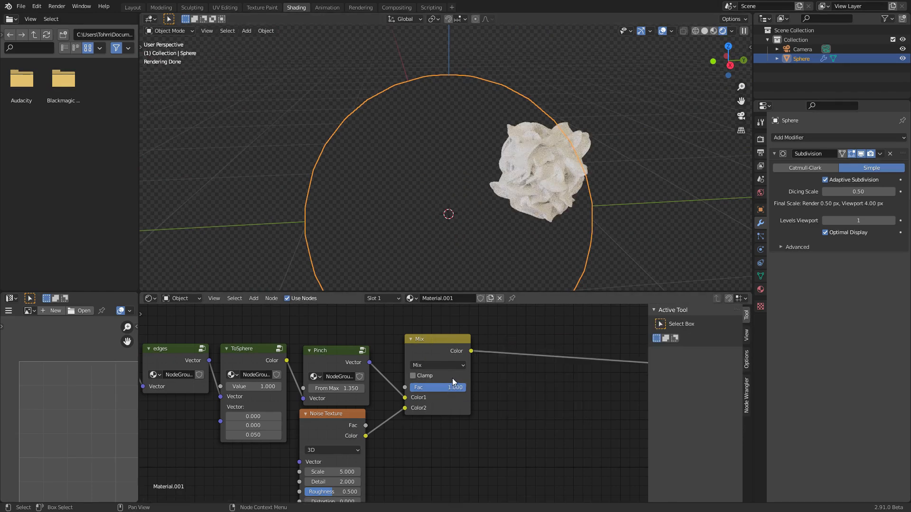
Step: Change the Mix node's blending mode to Linear Light, keep its factor at 1.000 and check the displaced shape
{"action": "left_click", "coordinate": [445, 365]}
{"action": "left_click", "coordinate": [439, 354]}
{"action": "left_click", "coordinate": [438, 362]}
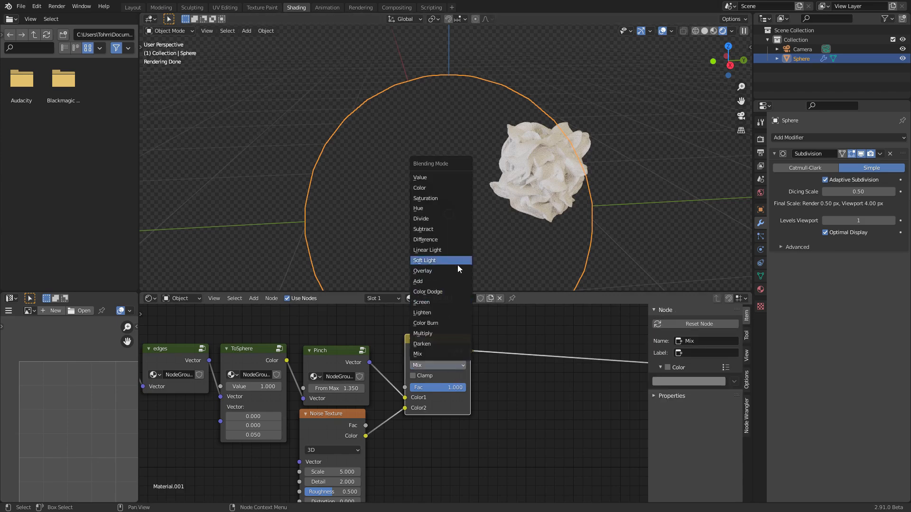
{"action": "left_click", "coordinate": [439, 250]}
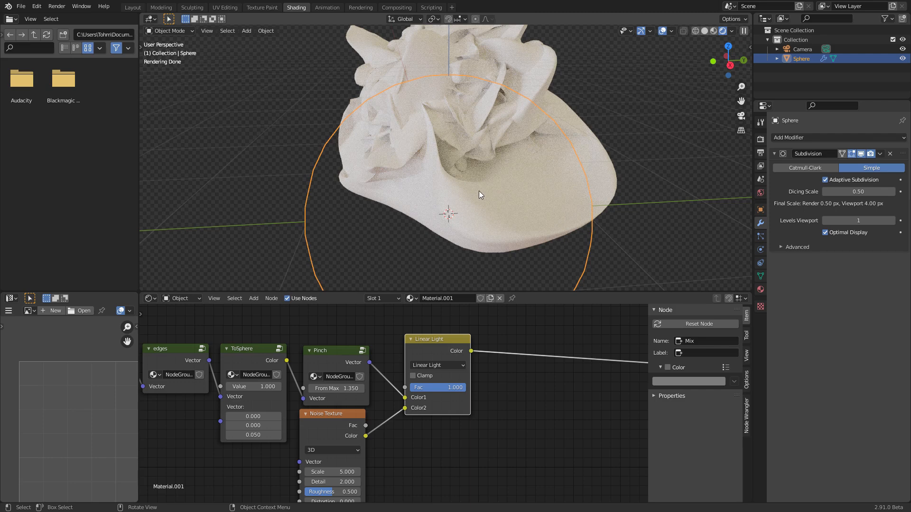
{"action": "left_click_drag", "start_coordinate": [450, 387], "coordinate": [474, 387]}
{"action": "scroll", "coordinate": [517, 127], "scroll_direction": "down", "scroll_amount": 4}
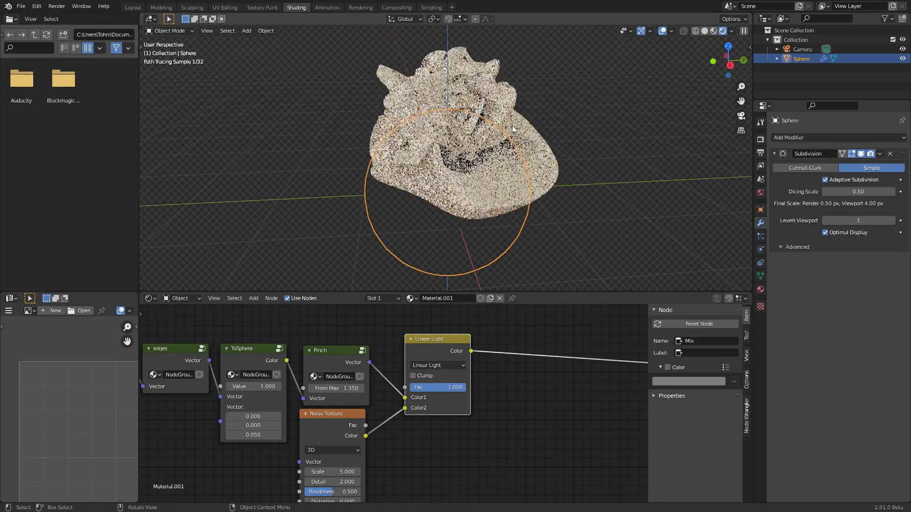
{"action": "middle_click_drag", "start_coordinate": [408, 332], "coordinate": [432, 297]}
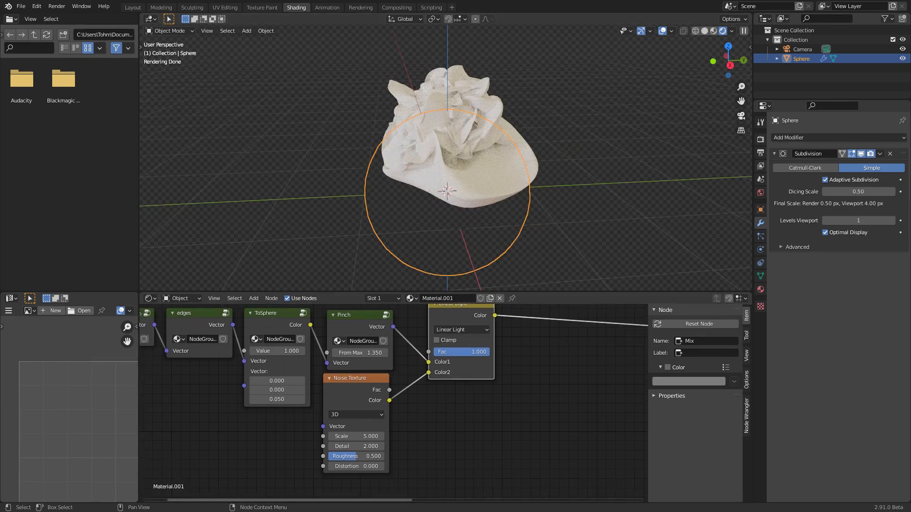
Step: Set the Noise Texture's Detail to 3.400 after trying and undoing a value of 7.000
{"action": "left_click_drag", "start_coordinate": [356, 446], "coordinate": [394, 447]}
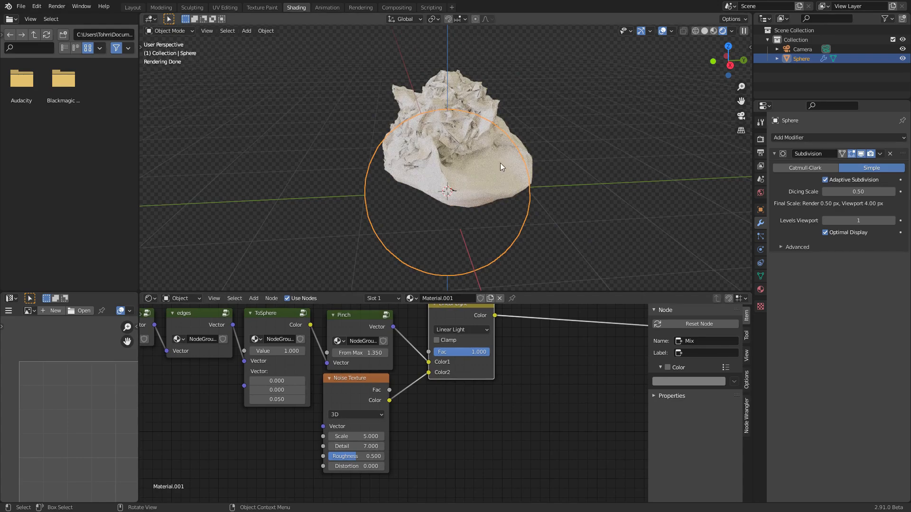
{"action": "scroll", "coordinate": [464, 179], "scroll_direction": "up", "scroll_amount": 3}
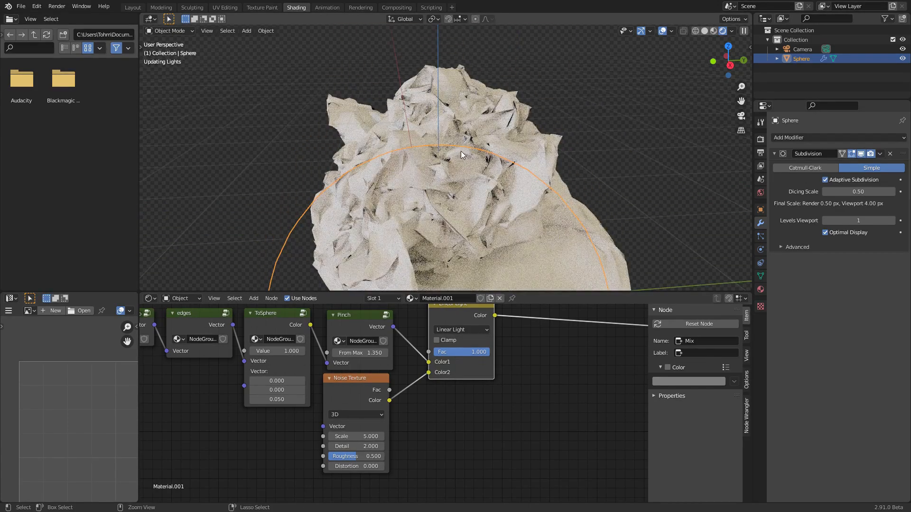
{"action": "key", "text": "ctrl+z"}
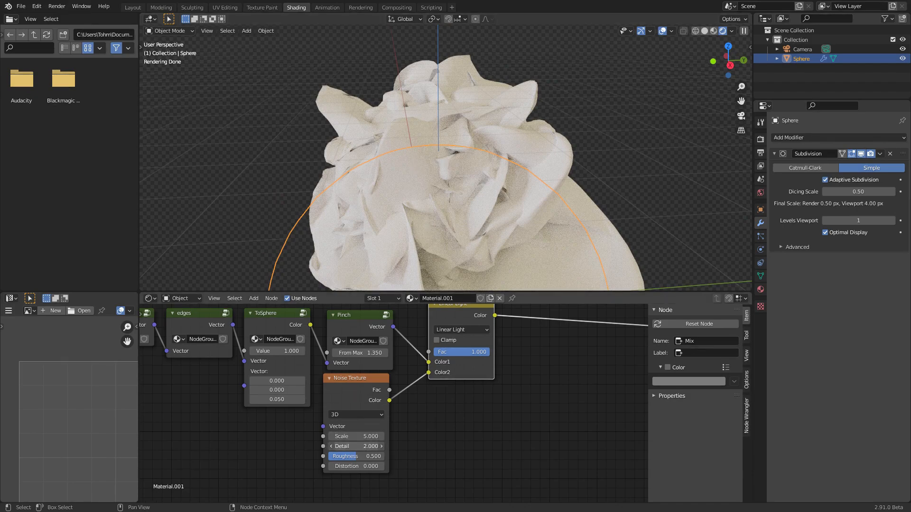
{"action": "left_click_drag", "start_coordinate": [370, 447], "coordinate": [391, 447]}
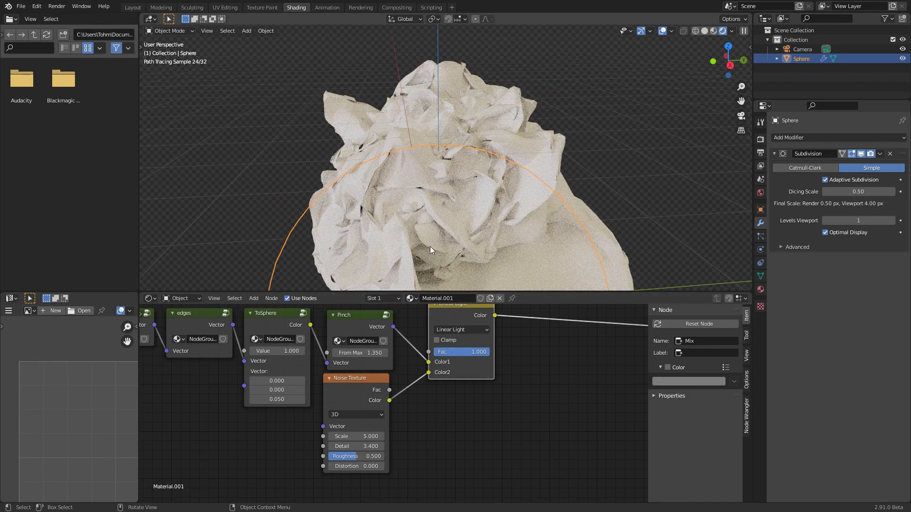
Step: Try a Roughness of 0.658 on the Noise Texture and undo the change
{"action": "left_click_drag", "start_coordinate": [362, 453], "coordinate": [377, 453]}
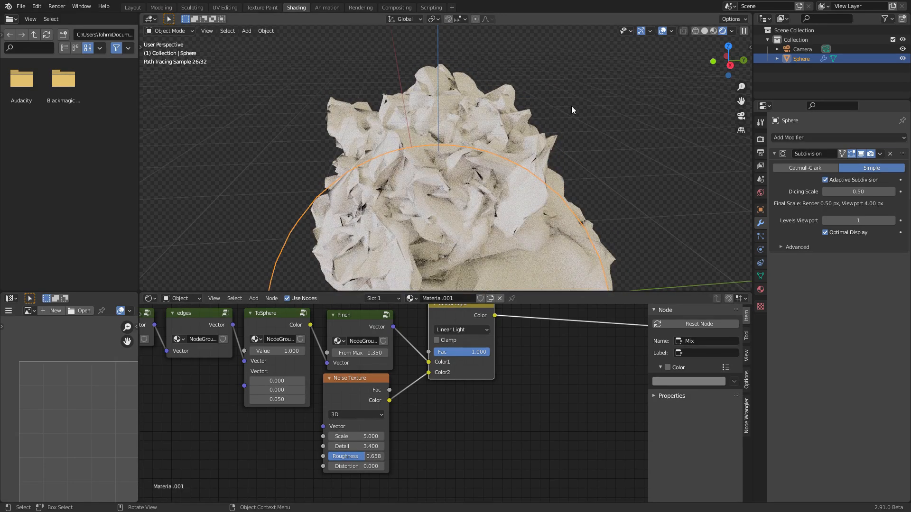
{"action": "scroll", "coordinate": [485, 176], "scroll_direction": "down", "scroll_amount": 4}
{"action": "key", "text": "ctrl+z"}
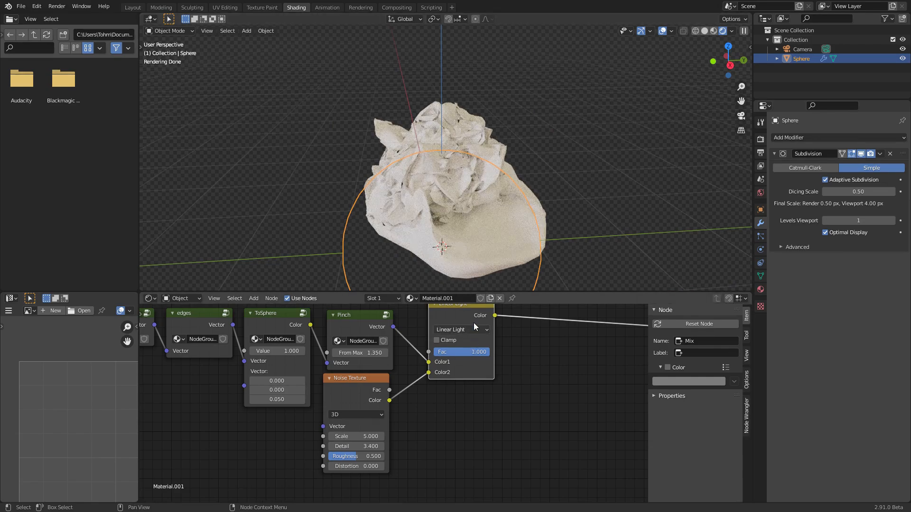
Step: Add a Value node set to 0 and connect it to the Value input of the ToSphere group
{"action": "middle_click_drag", "start_coordinate": [428, 189], "coordinate": [488, 252]}
{"action": "mouse_move", "coordinate": [461, 351]}
{"action": "left_mouse_down"}
{"action": "mouse_move", "coordinate": [428, 351]}
{"action": "mouse_move", "coordinate": [462, 351]}
{"action": "left_mouse_up"}
{"action": "middle_click_drag", "start_coordinate": [275, 350], "coordinate": [408, 388]}
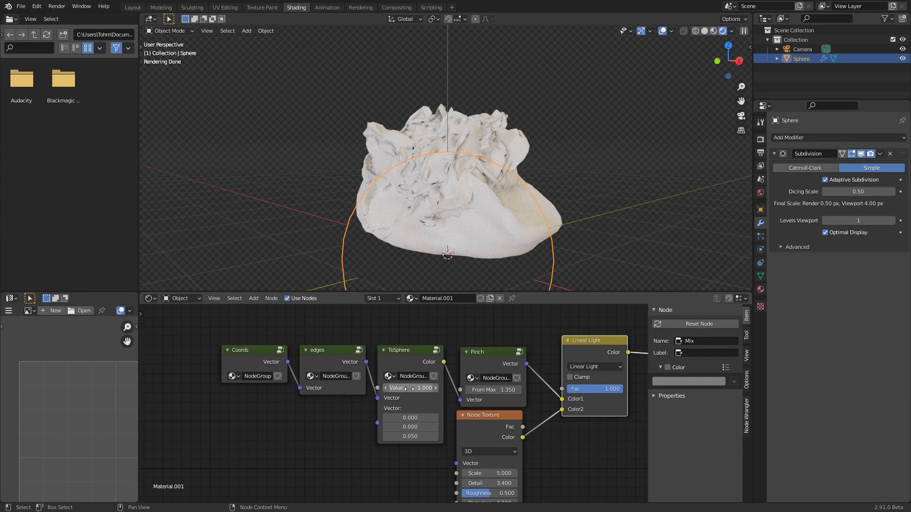
{"action": "key", "text": "shift+a"}
{"action": "left_click", "coordinate": [330, 316]}
{"action": "type", "text": "va"}
{"action": "key", "text": "Return"}
{"action": "left_click", "coordinate": [270, 456]}
{"action": "left_click_drag", "start_coordinate": [319, 449], "coordinate": [378, 389]}
{"action": "left_click", "coordinate": [294, 464]}
{"action": "type", "text": "0"}
{"action": "key", "text": "Return"}
{"action": "middle_click_drag", "start_coordinate": [519, 201], "coordinate": [488, 212]}
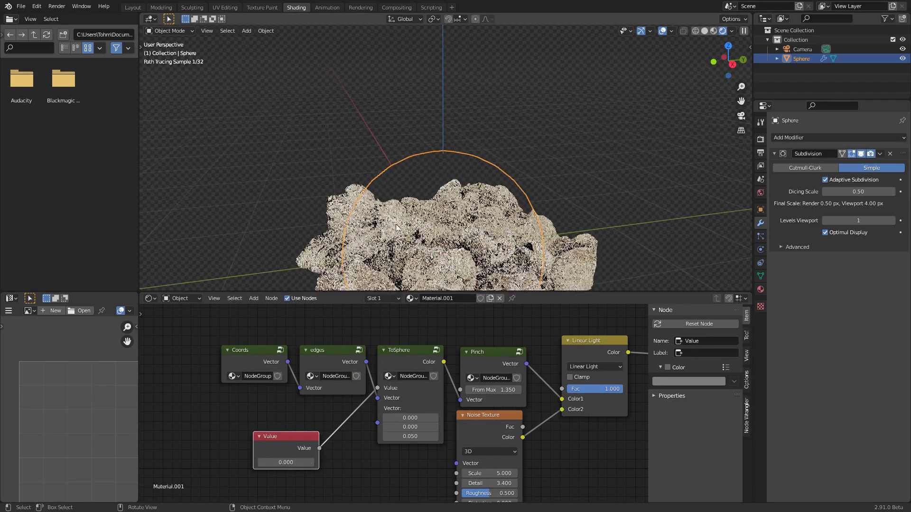
{"action": "scroll", "coordinate": [461, 219], "scroll_direction": "down", "scroll_amount": 2}
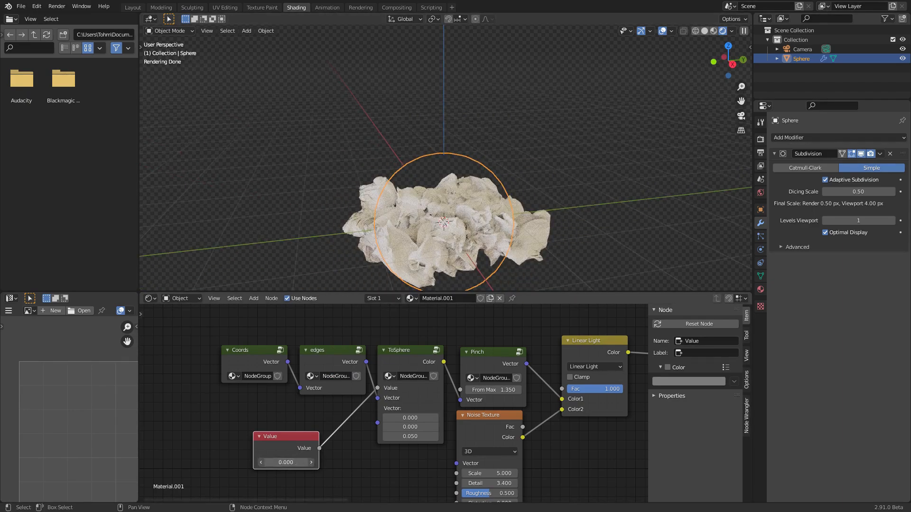
Step: Connect the Value node to the Linear Light node's factor, test a value of 0.660 and undo that value change
{"action": "left_click_drag", "start_coordinate": [319, 448], "coordinate": [561, 391]}
{"action": "left_click_drag", "start_coordinate": [292, 462], "coordinate": [323, 461]}
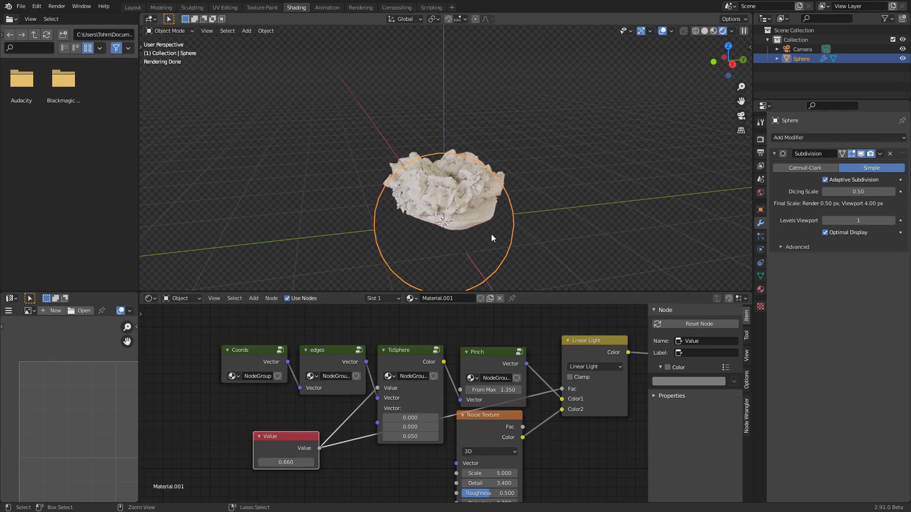
{"action": "key", "text": "ctrl+z"}
Step: Insert a Vector Math node on the Linear Light node's outgoing link and set its operation to Scale
{"action": "middle_click_drag", "start_coordinate": [612, 342], "coordinate": [357, 335]}
{"action": "left_click_drag", "start_coordinate": [357, 334], "coordinate": [351, 343]}
{"action": "middle_click_drag", "start_coordinate": [357, 332], "coordinate": [303, 347]}
{"action": "key", "text": "shift+a"}
{"action": "type", "text": "vect"}
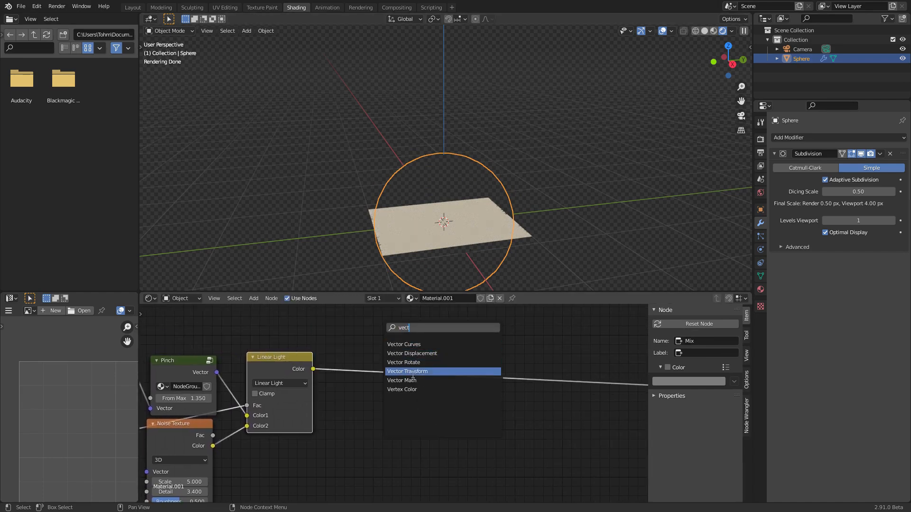
{"action": "left_click", "coordinate": [403, 380]}
{"action": "left_click", "coordinate": [389, 354]}
{"action": "left_click", "coordinate": [388, 351]}
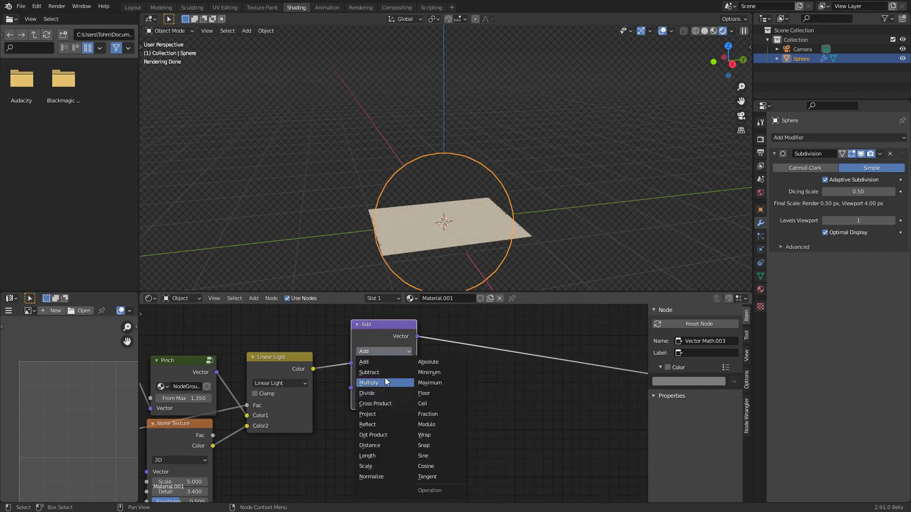
{"action": "left_click", "coordinate": [379, 466]}
Step: Raise the Value node to 1.000 and reduce the Scale node's factor to 0.750
{"action": "middle_click_drag", "start_coordinate": [181, 405], "coordinate": [326, 376]}
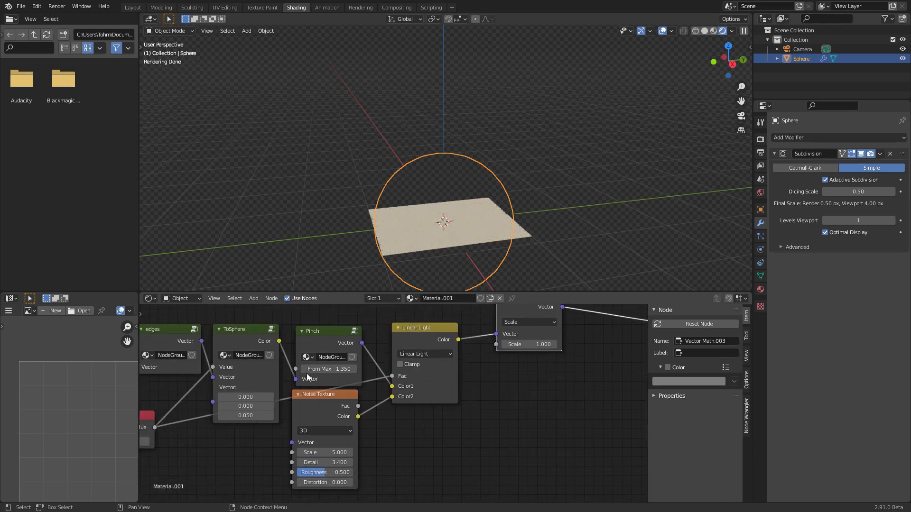
{"action": "middle_click_drag", "start_coordinate": [163, 421], "coordinate": [298, 421]}
{"action": "left_click_drag", "start_coordinate": [267, 441], "coordinate": [313, 441]}
{"action": "middle_click_drag", "start_coordinate": [559, 378], "coordinate": [311, 395]}
{"action": "left_click_drag", "start_coordinate": [419, 361], "coordinate": [394, 361]}
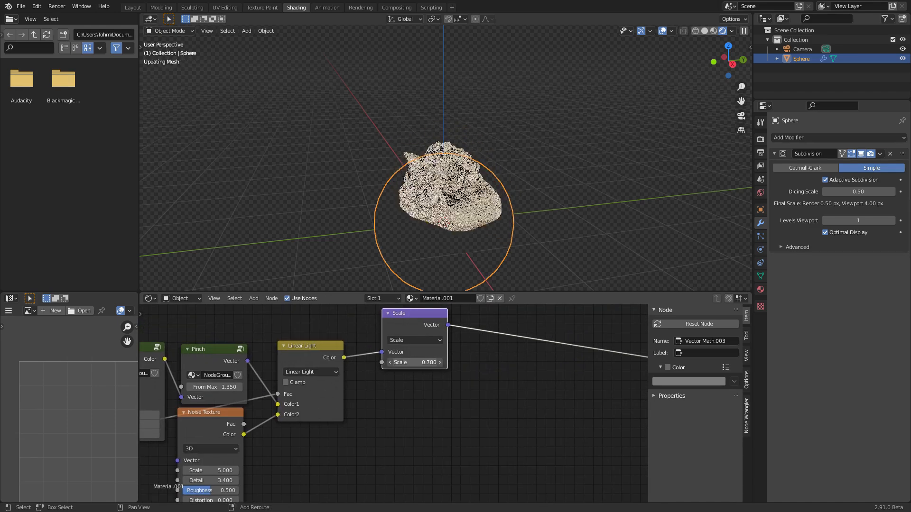
Step: Set the Value node to 0
{"action": "middle_click_drag", "start_coordinate": [283, 362], "coordinate": [595, 348]}
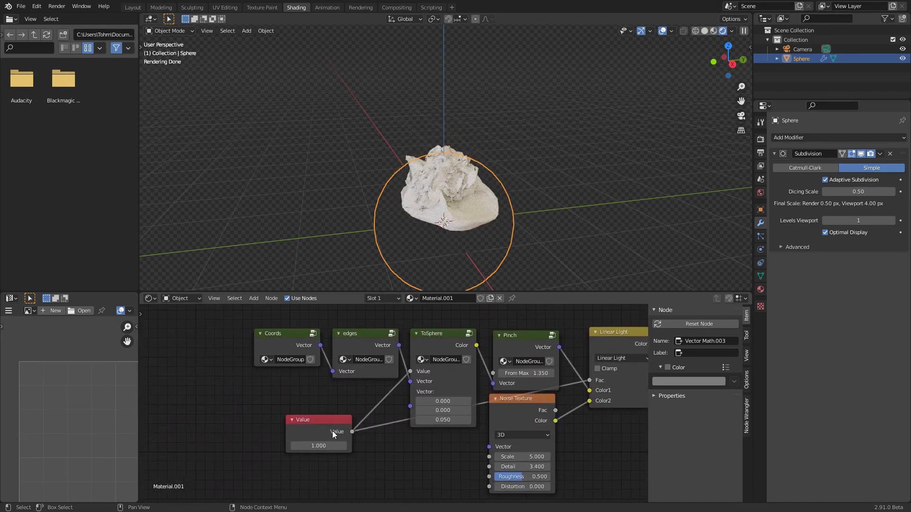
{"action": "left_click", "coordinate": [315, 446]}
{"action": "type", "text": "0"}
{"action": "key", "text": "Return"}
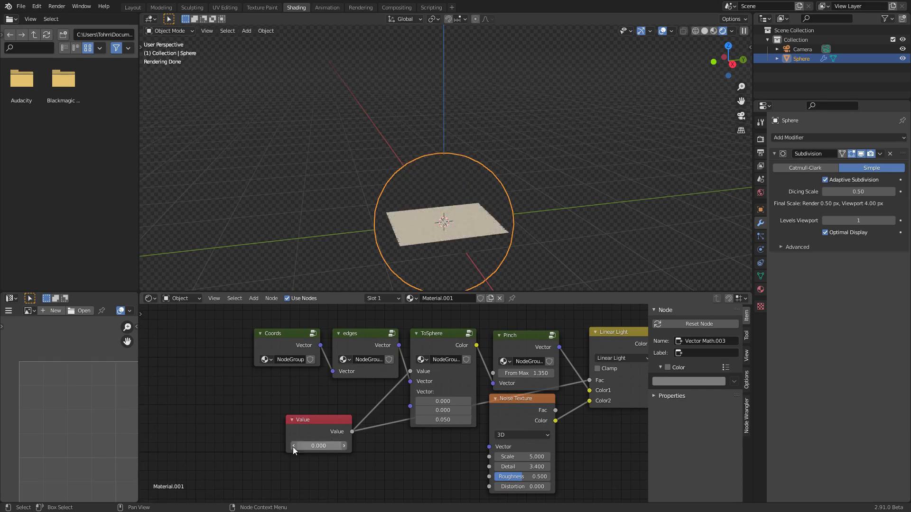
Step: Move the Scale node farther from the Linear Light node and save the file
{"action": "middle_click_drag", "start_coordinate": [551, 418], "coordinate": [242, 447]}
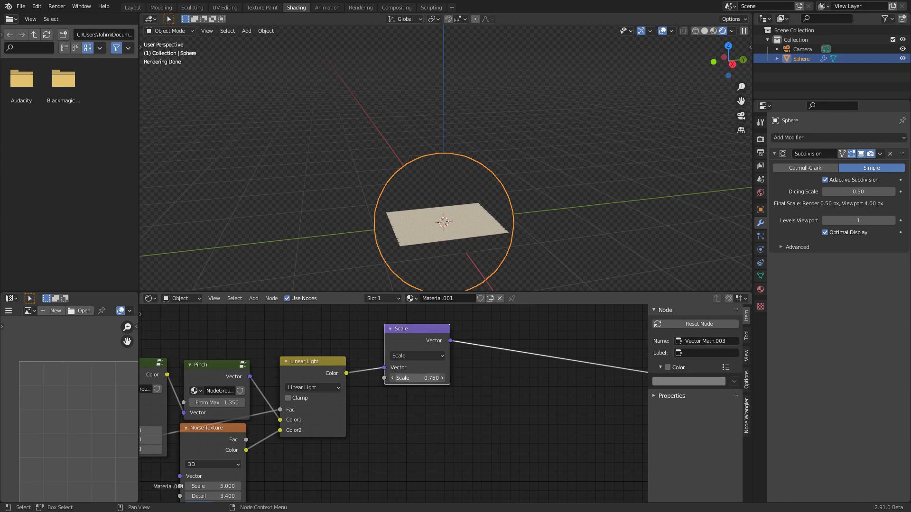
{"action": "left_click_drag", "start_coordinate": [411, 335], "coordinate": [459, 356]}
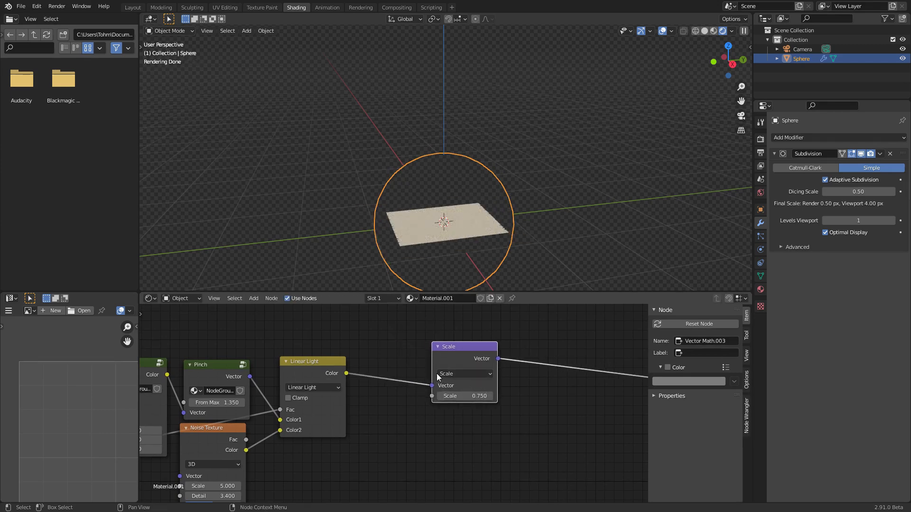
{"action": "scroll", "coordinate": [375, 376], "scroll_direction": "down", "scroll_amount": 4}
{"action": "middle_click_drag", "start_coordinate": [302, 387], "coordinate": [427, 366]}
{"action": "key", "text": "ctrl+s"}
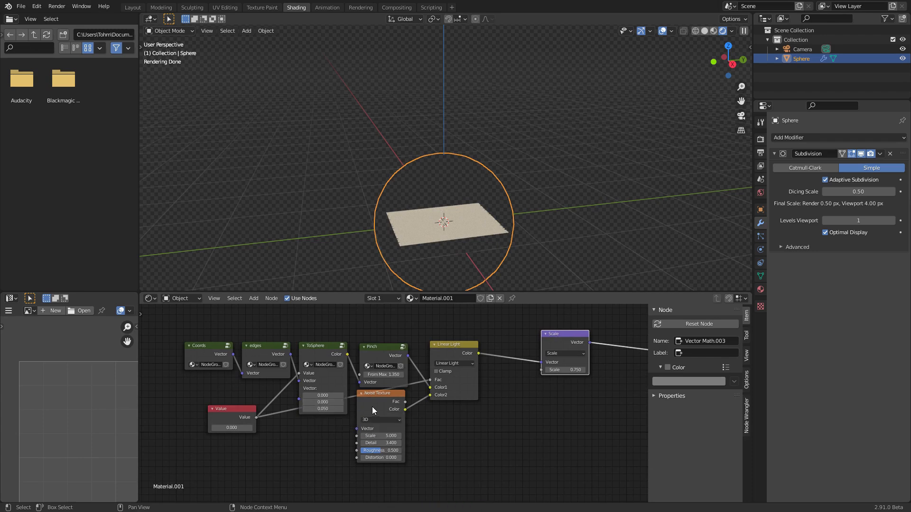
Step: Move the Noise Texture and Linear Light nodes above the main chain and place the Scale node beside them
{"action": "left_click_drag", "start_coordinate": [452, 430], "coordinate": [376, 399]}
{"action": "key", "text": "g"}
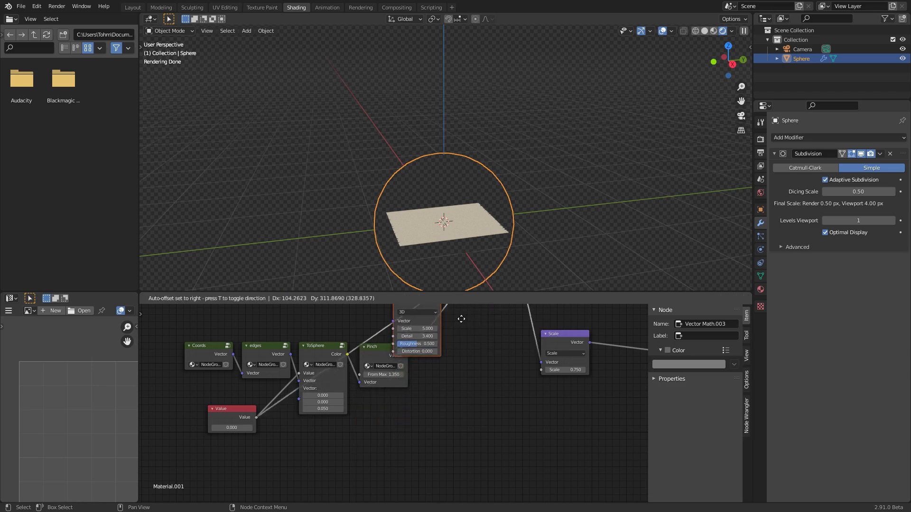
{"action": "left_click", "coordinate": [456, 312]}
{"action": "middle_click_drag", "start_coordinate": [541, 326], "coordinate": [479, 434]}
{"action": "left_click", "coordinate": [494, 440]}
{"action": "key", "text": "g"}
{"action": "left_click_drag", "start_coordinate": [494, 425], "coordinate": [474, 357]}
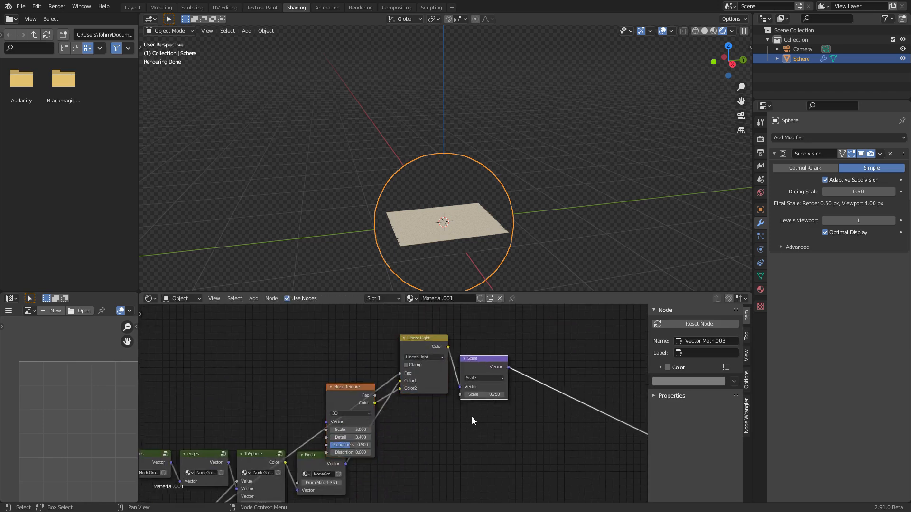
Step: Mix the Scale output with the Pinch vector in a new Mix node and drive its factor with the Value node
{"action": "middle_click_drag", "start_coordinate": [469, 418], "coordinate": [469, 376]}
{"action": "right_click_drag", "start_coordinate": [482, 350], "coordinate": [347, 442], "text": "ctrl+shift"}
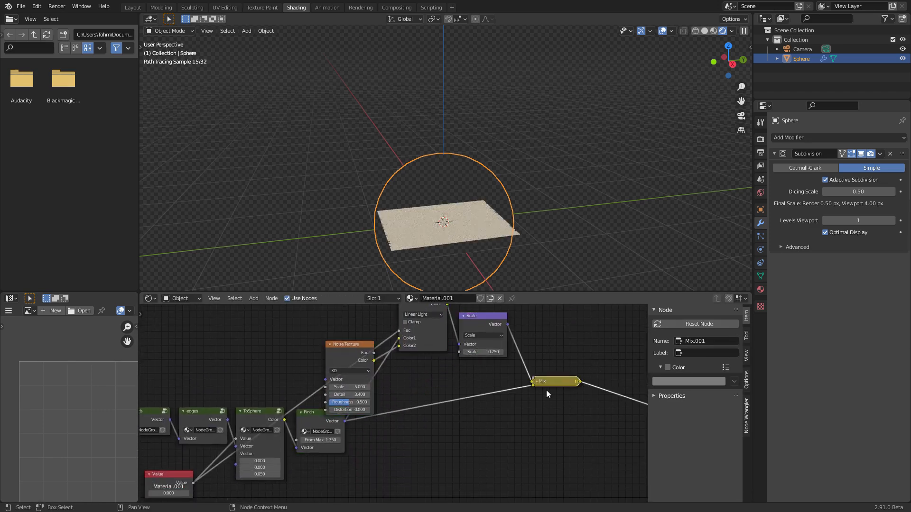
{"action": "middle_click_drag", "start_coordinate": [363, 403], "coordinate": [386, 353]}
{"action": "left_click_drag", "start_coordinate": [216, 433], "coordinate": [555, 368]}
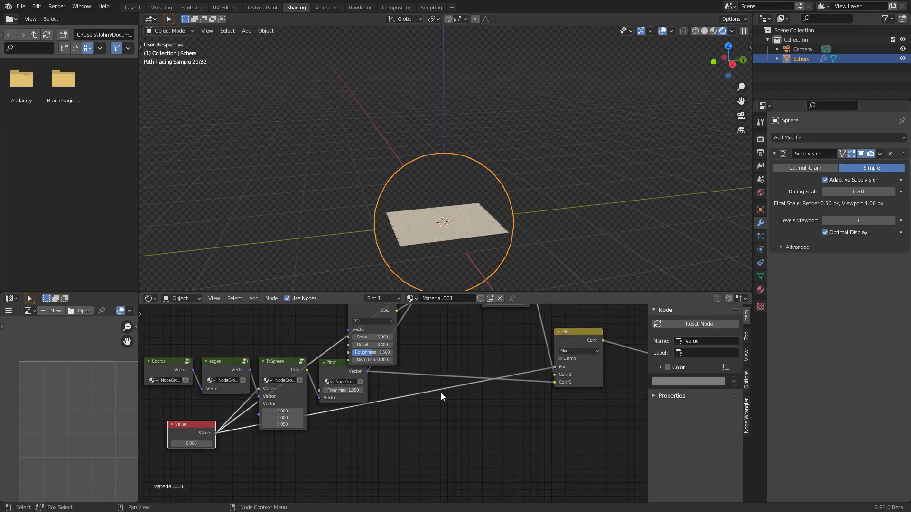
Step: Move the Noise Texture node up, closer to the Linear Light node
{"action": "middle_click_drag", "start_coordinate": [235, 445], "coordinate": [354, 416]}
{"action": "scroll", "coordinate": [354, 417], "scroll_direction": "up", "scroll_amount": 3}
{"action": "middle_click_drag", "start_coordinate": [497, 360], "coordinate": [381, 461]}
{"action": "scroll", "coordinate": [381, 458], "scroll_direction": "down", "scroll_amount": 5}
{"action": "left_click_drag", "start_coordinate": [403, 352], "coordinate": [412, 327]}
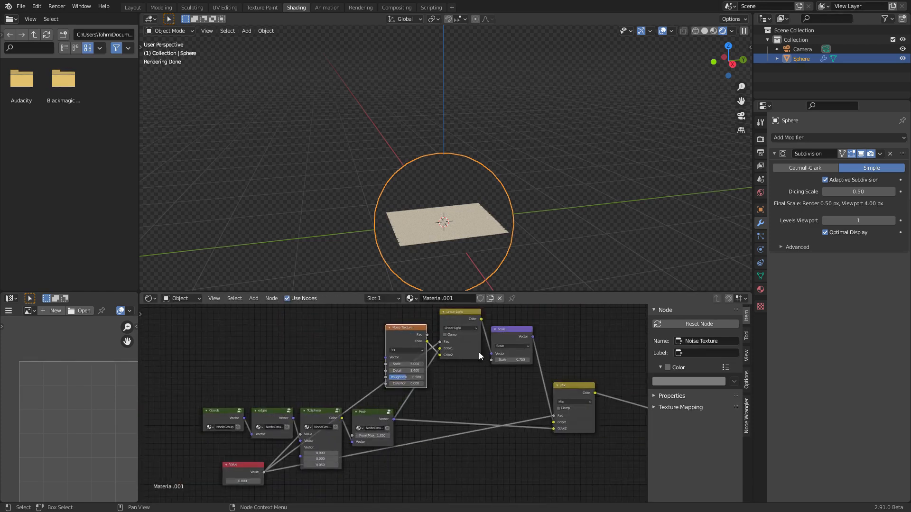
Step: Set the Value node to 0.740 and the Scale node's factor to 2.460
{"action": "middle_click_drag", "start_coordinate": [556, 391], "coordinate": [394, 357]}
{"action": "scroll", "coordinate": [453, 370], "scroll_direction": "up", "scroll_amount": 1}
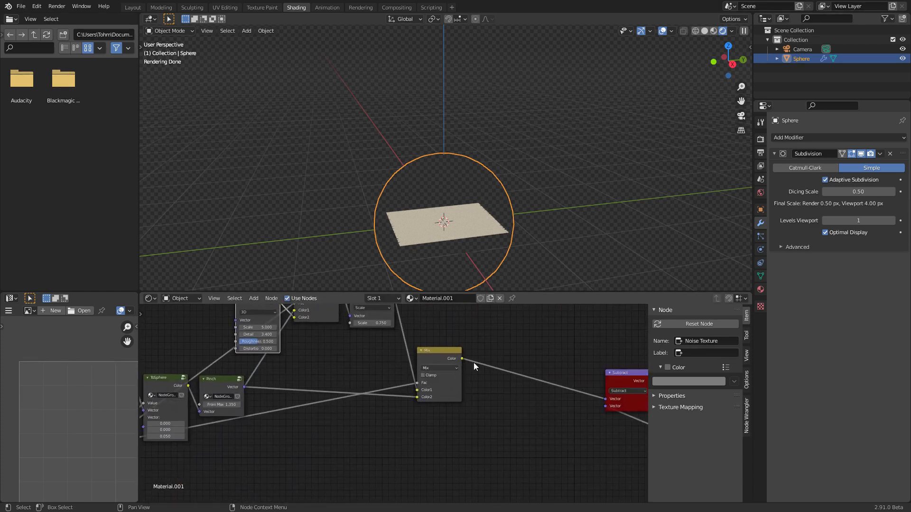
{"action": "middle_click_drag", "start_coordinate": [232, 399], "coordinate": [434, 384]}
{"action": "mouse_move", "coordinate": [280, 438]}
{"action": "left_mouse_down", "text": "shift"}
{"action": "mouse_move", "coordinate": [296, 438]}
{"action": "mouse_move", "coordinate": [282, 439]}
{"action": "left_mouse_up", "text": "shift"}
{"action": "middle_click_drag", "start_coordinate": [473, 423], "coordinate": [381, 481]}
{"action": "left_click_drag", "start_coordinate": [490, 367], "coordinate": [560, 366], "text": "shift"}
Step: Try a Value of 0 and examine its effect on the shape and the node connections
{"action": "middle_click_drag", "start_coordinate": [291, 436], "coordinate": [445, 373]}
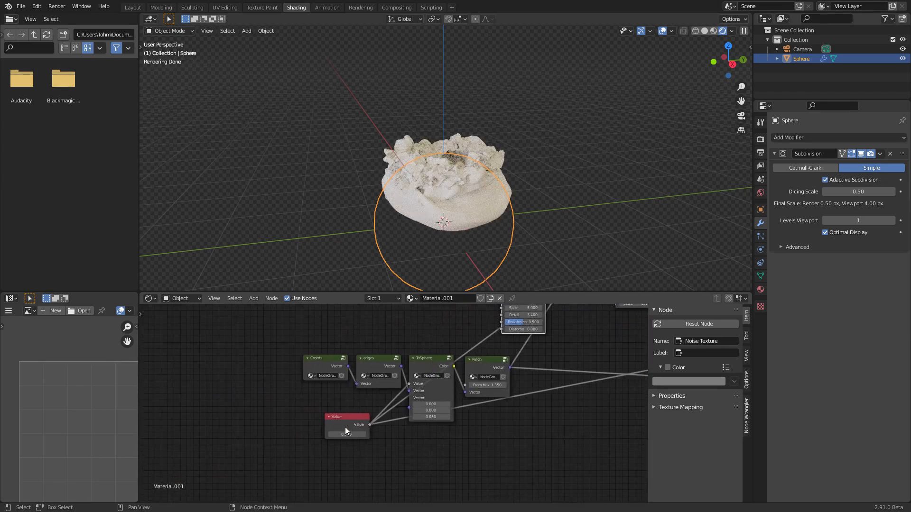
{"action": "double_click", "coordinate": [346, 437]}
{"action": "type", "text": "0"}
{"action": "key", "text": "Return"}
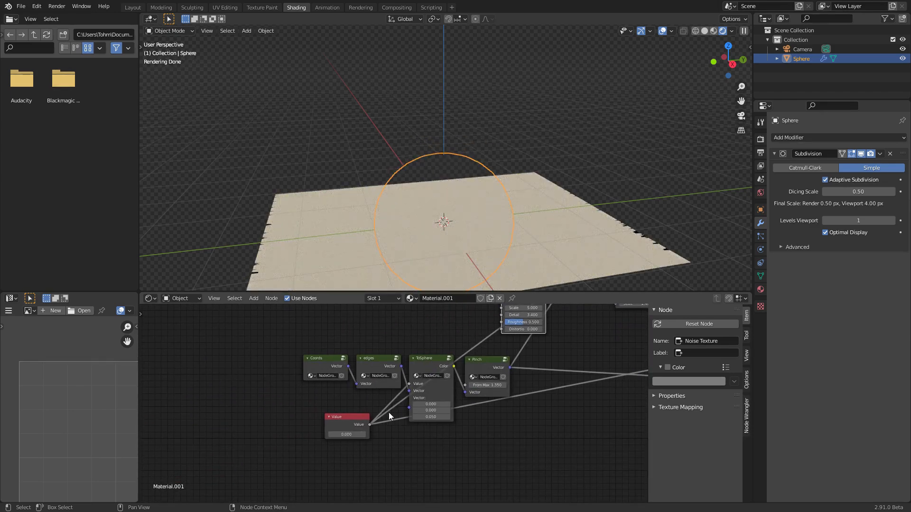
{"action": "scroll", "coordinate": [446, 412], "scroll_direction": "down", "scroll_amount": 5}
{"action": "middle_click_drag", "start_coordinate": [507, 410], "coordinate": [401, 426]}
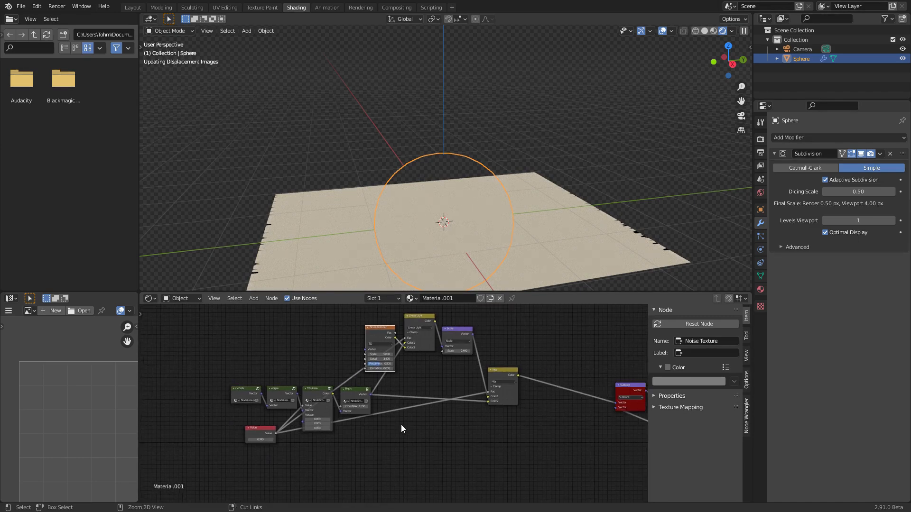
{"action": "scroll", "coordinate": [403, 426], "scroll_direction": "up", "scroll_amount": 2}
{"action": "middle_click_drag", "start_coordinate": [464, 401], "coordinate": [410, 438]}
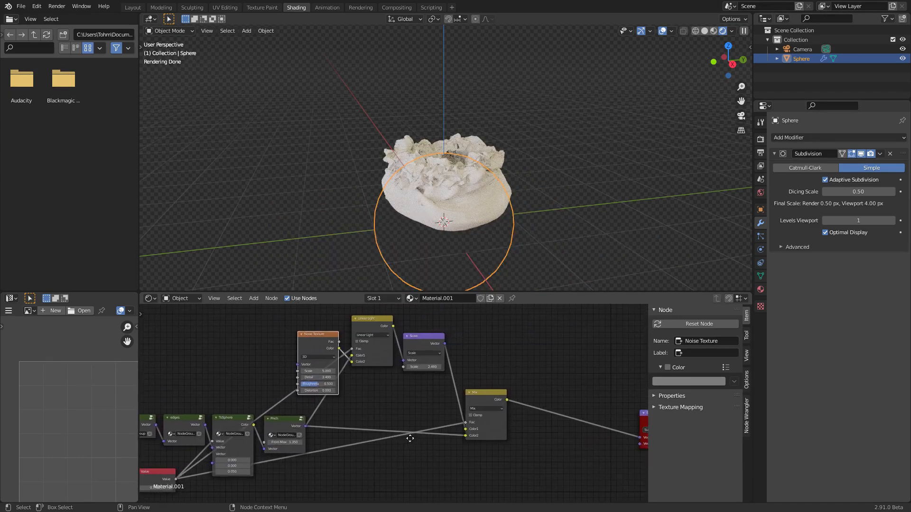
{"action": "scroll", "coordinate": [446, 431], "scroll_direction": "up", "scroll_amount": 2}
{"action": "scroll", "coordinate": [445, 431], "scroll_direction": "down", "scroll_amount": 4}
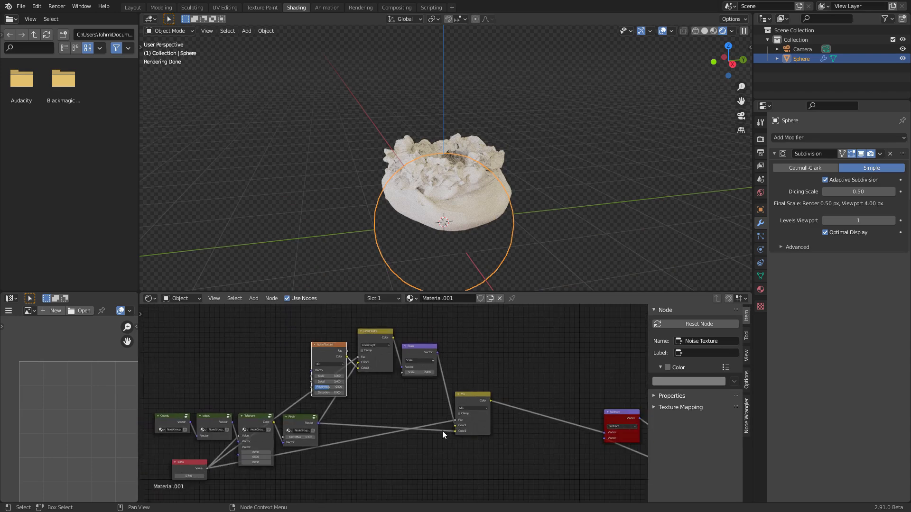
Step: Delete the Mix node while keeping its links, and move the Noise Texture, Linear Light and Scale nodes down toward the main chain
{"action": "left_click", "coordinate": [477, 397]}
{"action": "key", "text": "ctrl+x"}
{"action": "left_click_drag", "start_coordinate": [457, 434], "coordinate": [321, 338]}
{"action": "left_click_drag", "start_coordinate": [414, 351], "coordinate": [428, 403]}
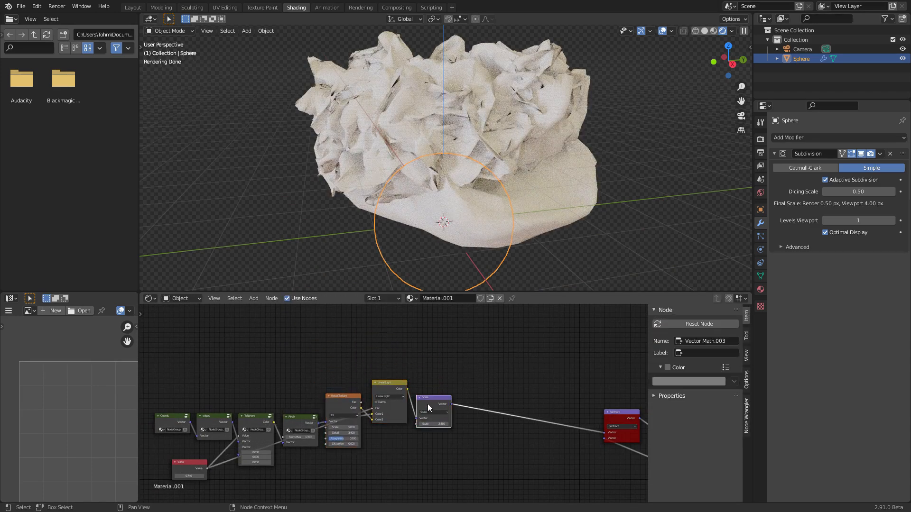
Step: Delete the Scale node while keeping its link, line up the Noise Texture and Linear Light nodes beside Pinch, and save the file
{"action": "key", "text": "ctrl+x"}
{"action": "left_click_drag", "start_coordinate": [413, 434], "coordinate": [346, 382]}
{"action": "left_click_drag", "start_coordinate": [347, 394], "coordinate": [352, 411]}
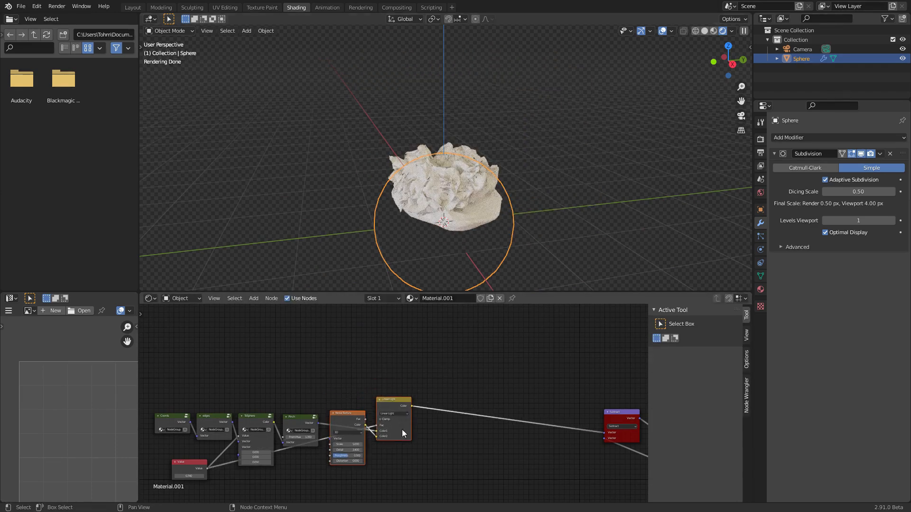
{"action": "key", "text": "ctrl+s"}
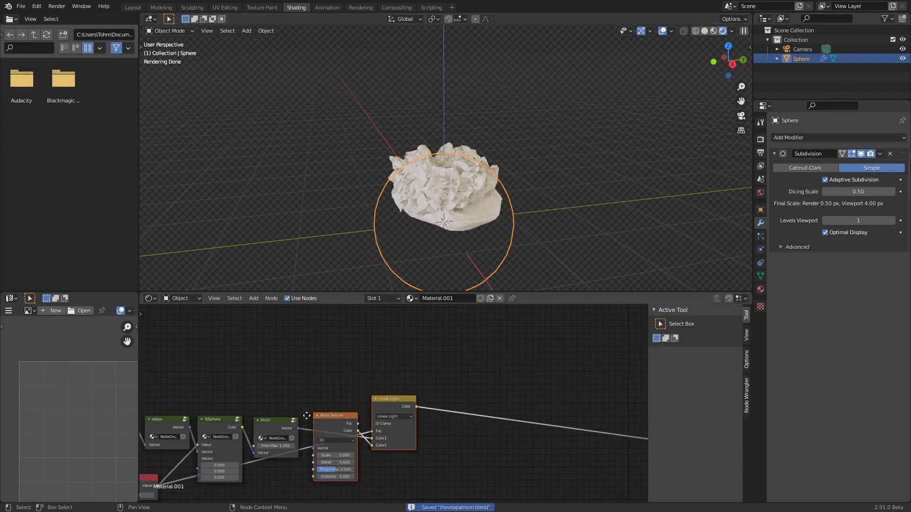
{"action": "scroll", "coordinate": [358, 397], "scroll_direction": "up", "scroll_amount": 1}
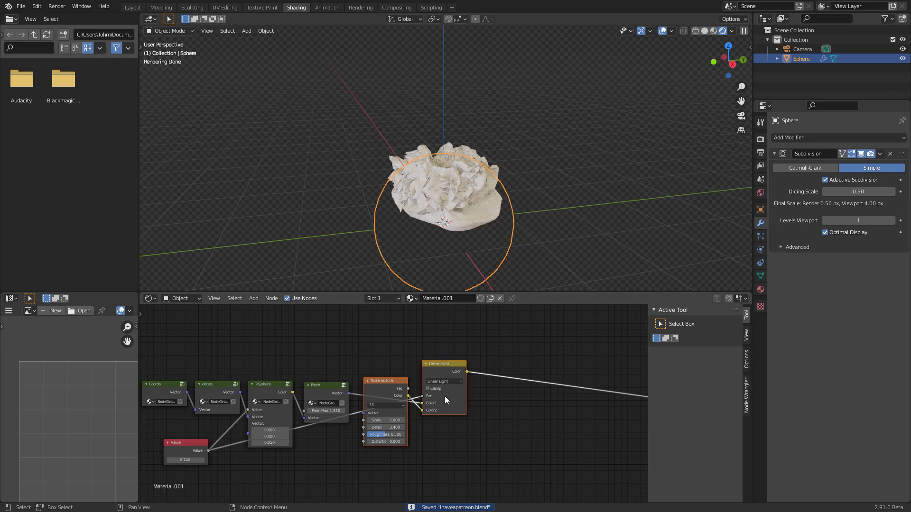
Step: Undo the recent node moves and deletions back to the setup with the Scale and Mix nodes
{"action": "key", "text": "ctrl+z"}
{"action": "key", "text": "ctrl+z"}
{"action": "key", "text": "ctrl+z"}
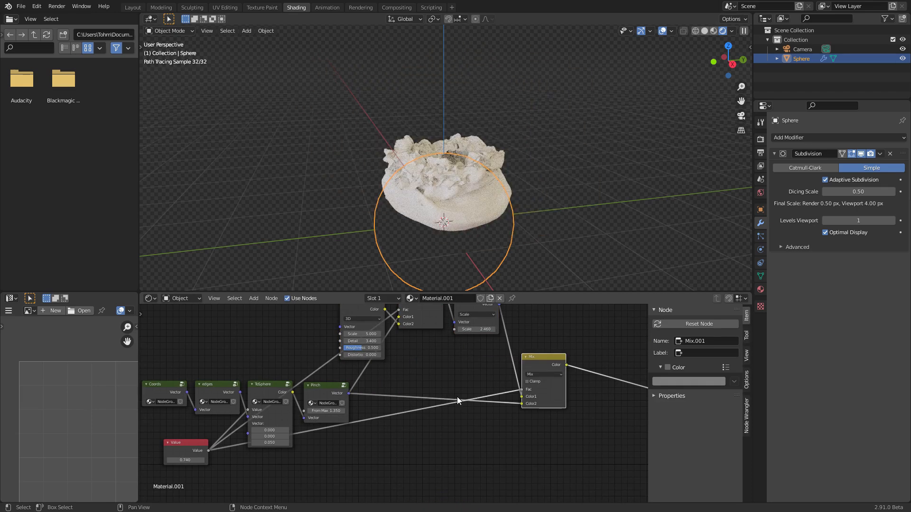
Step: Swap the Mix node's color links so Pinch feeds Color1 and Scale feeds Color2, and set the Value node to 0
{"action": "left_click_drag", "start_coordinate": [522, 406], "coordinate": [523, 397]}
{"action": "middle_click_drag", "start_coordinate": [223, 435], "coordinate": [357, 393]}
{"action": "scroll", "coordinate": [358, 393], "scroll_direction": "up", "scroll_amount": 4}
{"action": "double_click", "coordinate": [307, 428]}
{"action": "type", "text": "0"}
{"action": "key", "text": "Return"}
Step: Reduce the Scale node's factor, trying 1 and settling on 0.5
{"action": "middle_click_drag", "start_coordinate": [460, 394], "coordinate": [234, 490]}
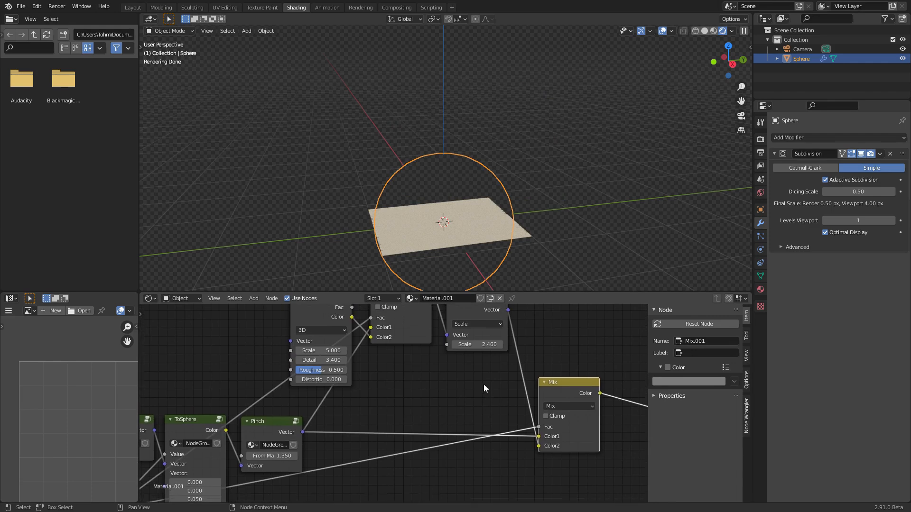
{"action": "double_click", "coordinate": [488, 344]}
{"action": "type", "text": "1"}
{"action": "key", "text": "Return"}
{"action": "scroll", "coordinate": [389, 401], "scroll_direction": "down", "scroll_amount": 5}
{"action": "scroll", "coordinate": [392, 383], "scroll_direction": "down", "scroll_amount": 1}
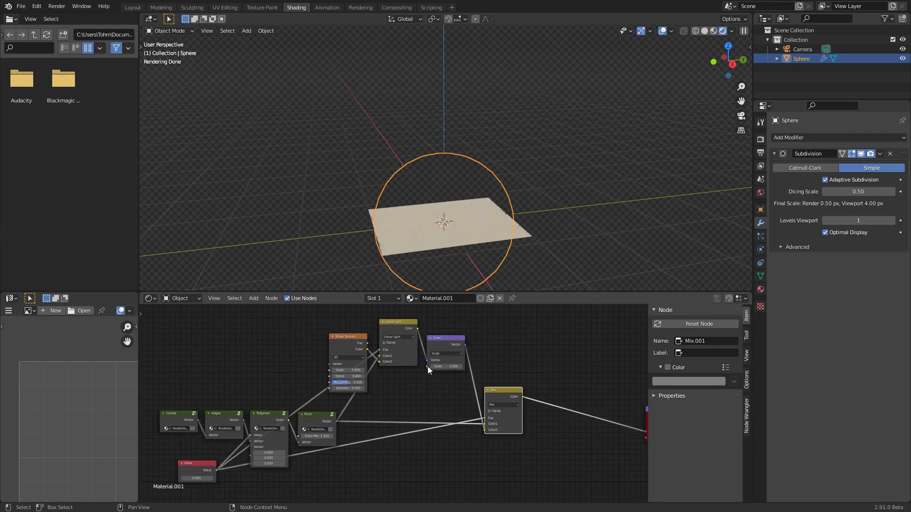
{"action": "double_click", "coordinate": [456, 368]}
{"action": "key", "text": "Return"}
Step: Raise the Value node to 0.75 and set the Scale node's factor to 0.65
{"action": "middle_click_drag", "start_coordinate": [174, 477], "coordinate": [386, 435]}
{"action": "scroll", "coordinate": [386, 436], "scroll_direction": "up", "scroll_amount": 3}
{"action": "scroll", "coordinate": [386, 436], "scroll_direction": "up", "scroll_amount": 5}
{"action": "left_click_drag", "start_coordinate": [439, 452], "coordinate": [477, 451], "text": "shift"}
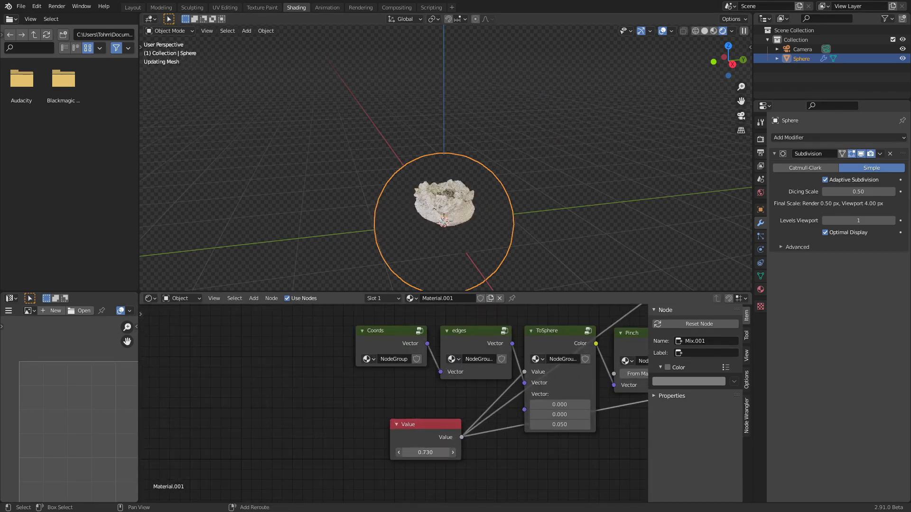
{"action": "middle_click_drag", "start_coordinate": [520, 395], "coordinate": [366, 441]}
{"action": "mouse_move", "coordinate": [503, 346]}
{"action": "left_mouse_down", "text": "shift"}
{"action": "mouse_move", "coordinate": [512, 346]}
{"action": "mouse_move", "coordinate": [490, 363]}
{"action": "left_mouse_up", "text": "shift"}
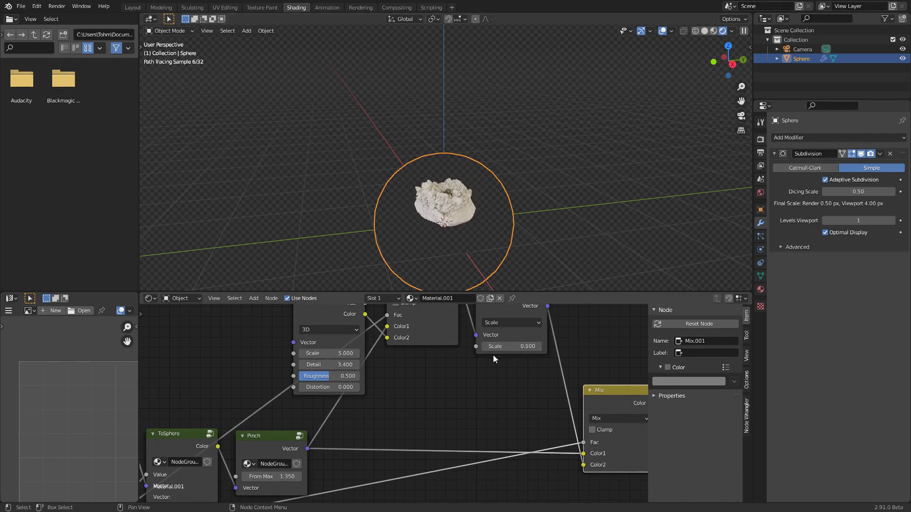
{"action": "left_click", "coordinate": [528, 346]}
{"action": "key", "text": "Return"}
Step: Set the Noise Texture's Detail to 7 and examine the distorted shape from above
{"action": "middle_click_drag", "start_coordinate": [347, 397], "coordinate": [338, 417]}
{"action": "scroll", "coordinate": [448, 244], "scroll_direction": "up", "scroll_amount": 4}
{"action": "scroll", "coordinate": [448, 245], "scroll_direction": "down", "scroll_amount": 3}
{"action": "left_click", "coordinate": [344, 402]}
{"action": "type", "text": "3.47"}
{"action": "key", "text": "Return"}
{"action": "middle_click_drag", "start_coordinate": [470, 178], "coordinate": [437, 209]}
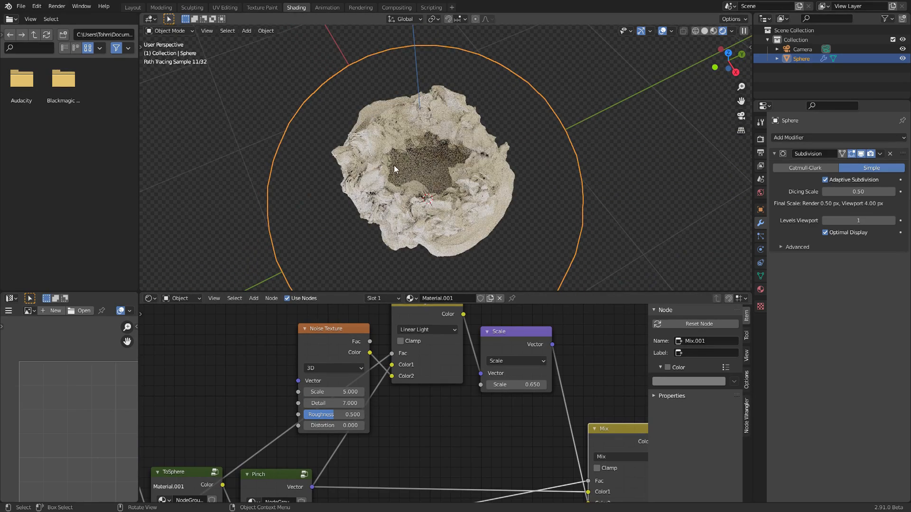
Step: Try ToSphere's third vector value at 0.23 and at 0.32, undoing each change
{"action": "middle_click_drag", "start_coordinate": [407, 365], "coordinate": [608, 429]}
{"action": "mouse_move", "coordinate": [390, 443]}
{"action": "left_mouse_down"}
{"action": "mouse_move", "coordinate": [413, 442]}
{"action": "mouse_move", "coordinate": [390, 442]}
{"action": "left_mouse_up"}
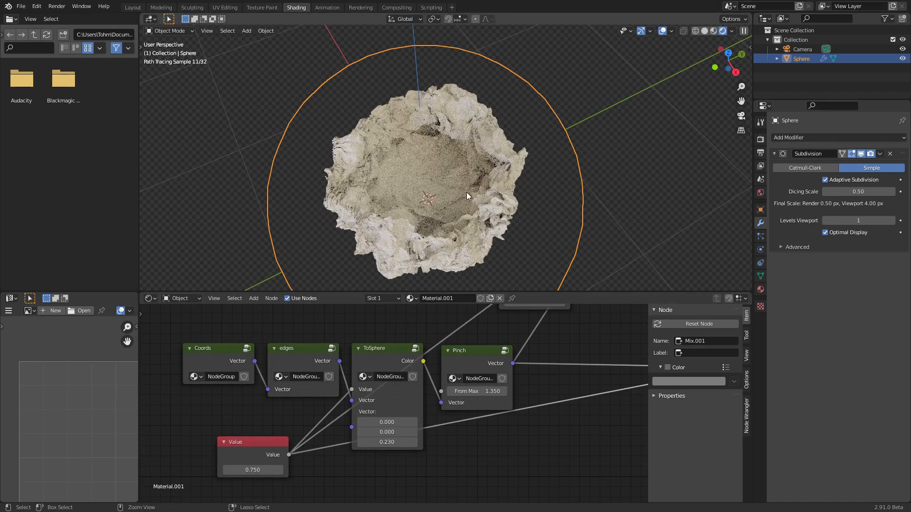
{"action": "key", "text": "ctrl+z"}
{"action": "middle_click_drag", "start_coordinate": [454, 213], "coordinate": [425, 140]}
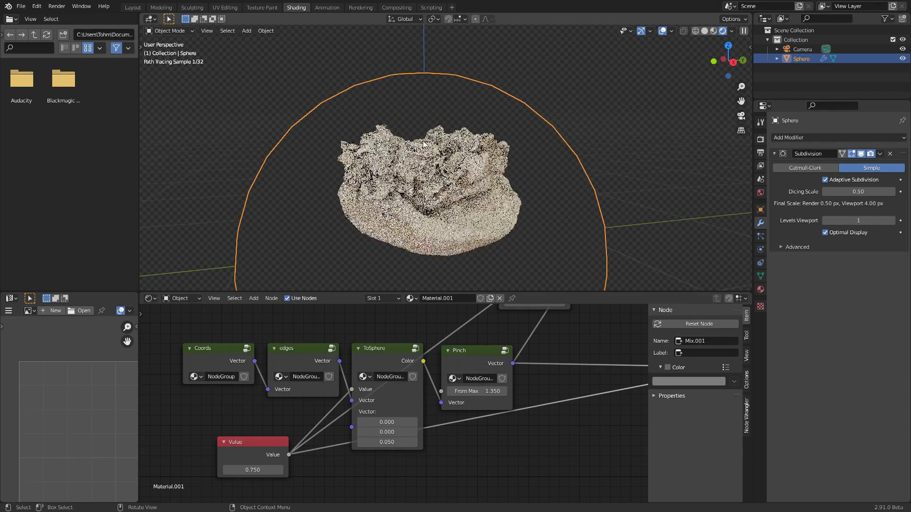
{"action": "scroll", "coordinate": [385, 271], "scroll_direction": "down", "scroll_amount": 2}
{"action": "left_click_drag", "start_coordinate": [390, 442], "coordinate": [422, 442]}
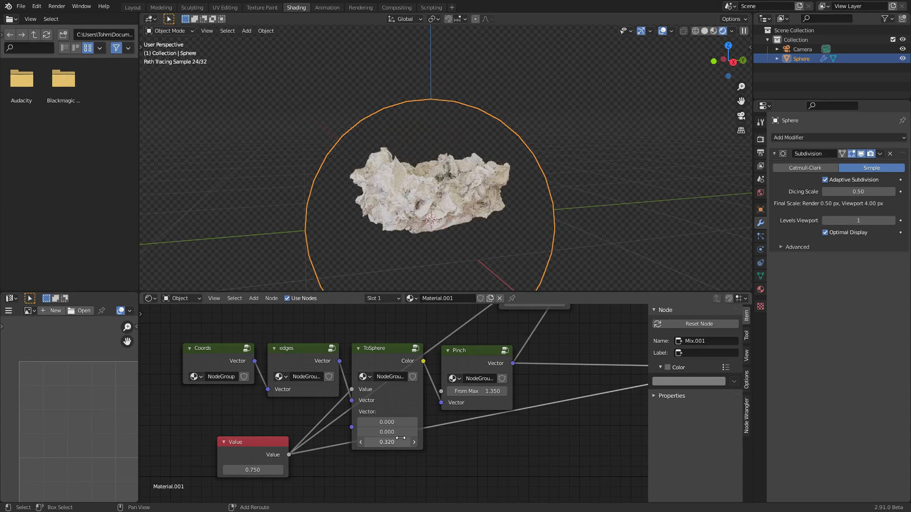
{"action": "middle_click_drag", "start_coordinate": [472, 176], "coordinate": [465, 184]}
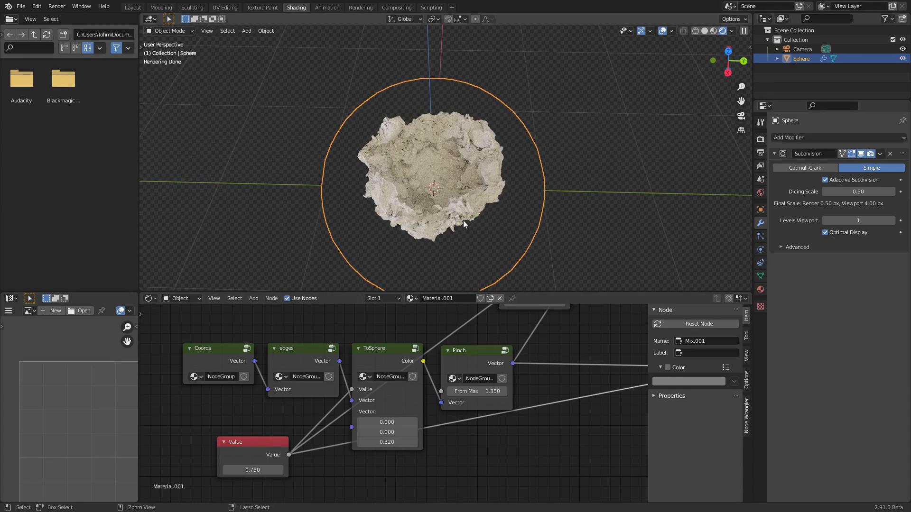
{"action": "key", "text": "ctrl+z"}
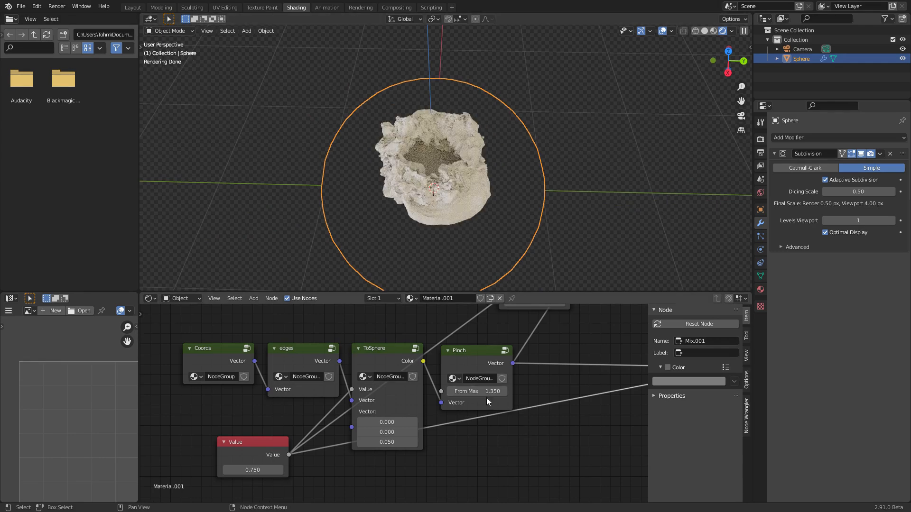
Step: Try a different From Max value on the Pinch group and undo it
{"action": "mouse_move", "coordinate": [450, 391]}
{"action": "left_mouse_down"}
{"action": "mouse_move", "coordinate": [427, 392]}
{"action": "mouse_move", "coordinate": [446, 391]}
{"action": "left_mouse_up"}
{"action": "middle_click_drag", "start_coordinate": [475, 244], "coordinate": [495, 141]}
{"action": "key", "text": "ctrl+z"}
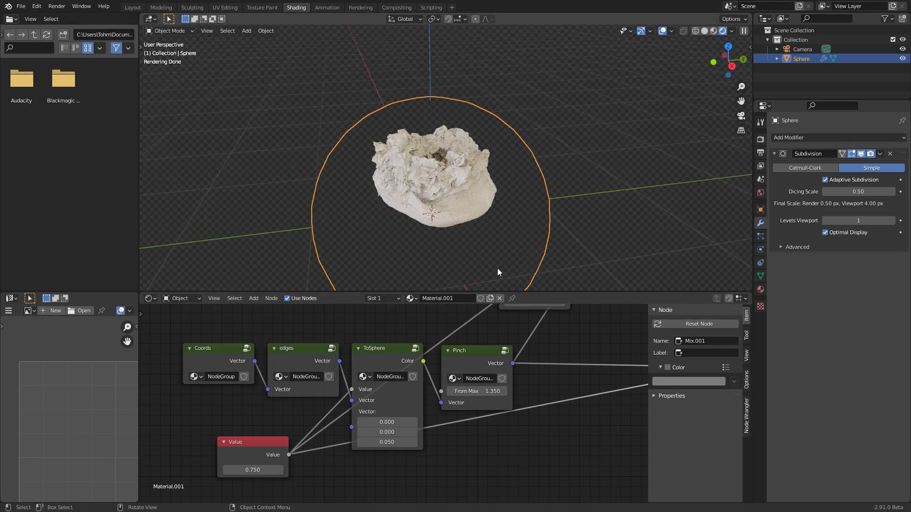
Step: Set the Value node to 0 and gather its outgoing links into a shared reroute
{"action": "scroll", "coordinate": [437, 387], "scroll_direction": "down", "scroll_amount": 5}
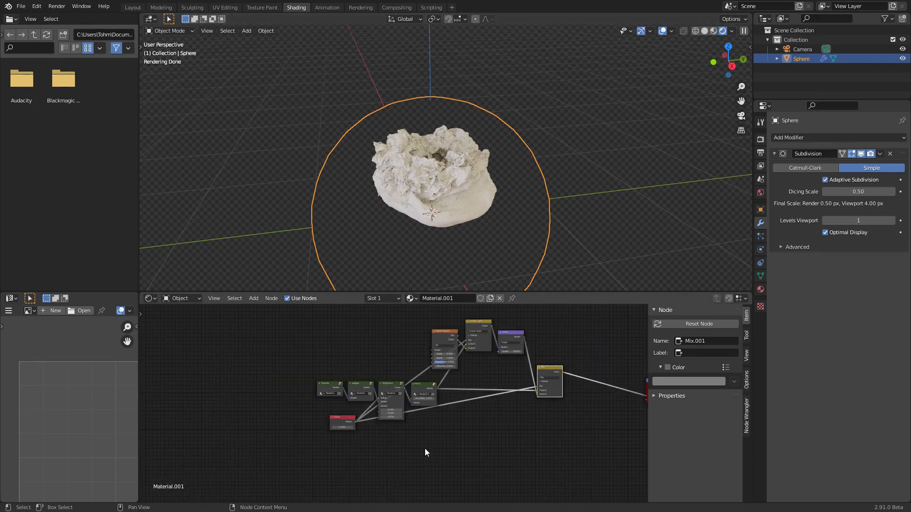
{"action": "scroll", "coordinate": [394, 401], "scroll_direction": "up", "scroll_amount": 2}
{"action": "scroll", "coordinate": [337, 406], "scroll_direction": "up", "scroll_amount": 2}
{"action": "left_click", "coordinate": [289, 451]}
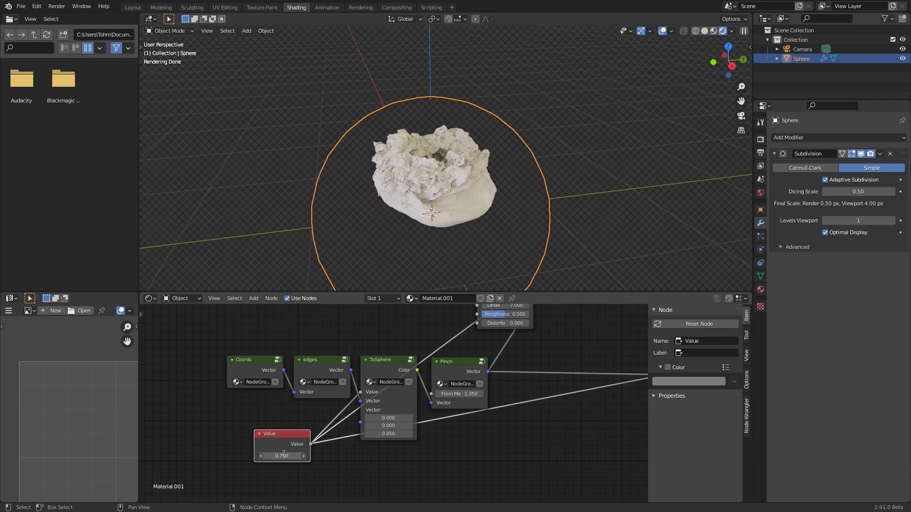
{"action": "type", "text": "0"}
{"action": "key", "text": "Return"}
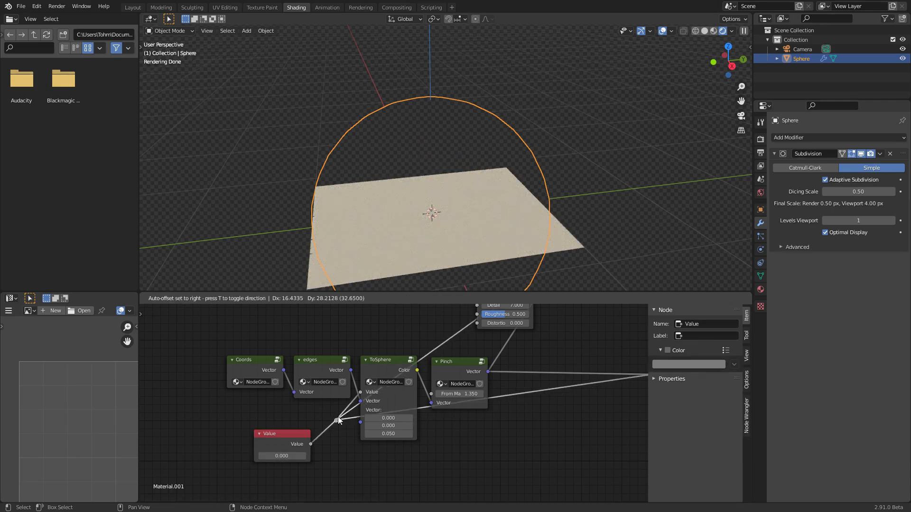
Step: Align the Noise Texture, Linear Light and Scale nodes in one horizontal row
{"action": "scroll", "coordinate": [399, 402], "scroll_direction": "down", "scroll_amount": 3}
{"action": "middle_click_drag", "start_coordinate": [533, 393], "coordinate": [455, 448]}
{"action": "left_click_drag", "start_coordinate": [504, 393], "coordinate": [357, 345]}
{"action": "key", "text": "s"}
{"action": "key", "text": "y"}
{"action": "key", "text": "0"}
{"action": "key", "text": "Return"}
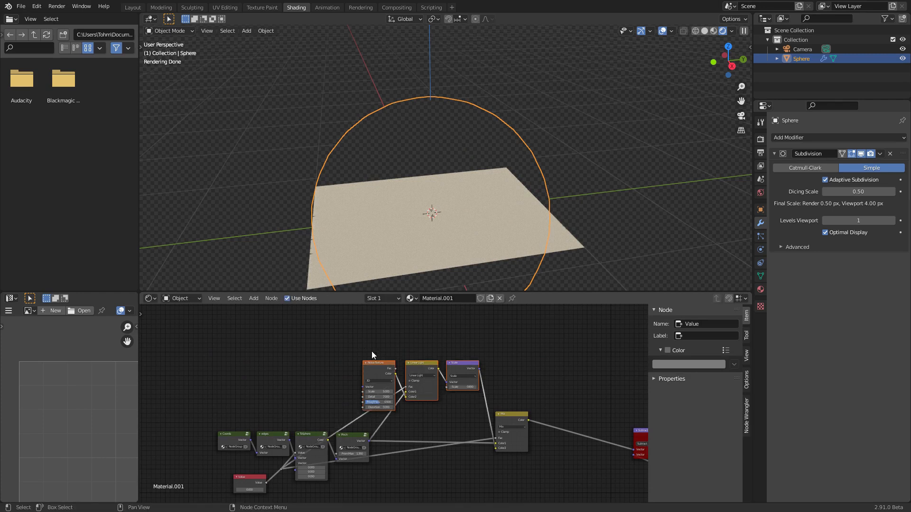
Step: Bring the Mix node into the row with Noise Texture, Linear Light and Scale, and move all four clear of Pinch
{"action": "key", "text": "g"}
{"action": "left_click", "coordinate": [451, 414]}
{"action": "middle_click_drag", "start_coordinate": [517, 446], "coordinate": [449, 412]}
{"action": "left_click_drag", "start_coordinate": [469, 425], "coordinate": [443, 384]}
{"action": "key", "text": "g"}
{"action": "left_click", "coordinate": [450, 378]}
{"action": "left_click_drag", "start_coordinate": [485, 442], "coordinate": [337, 359]}
{"action": "key", "text": "g"}
{"action": "left_click", "coordinate": [433, 492]}
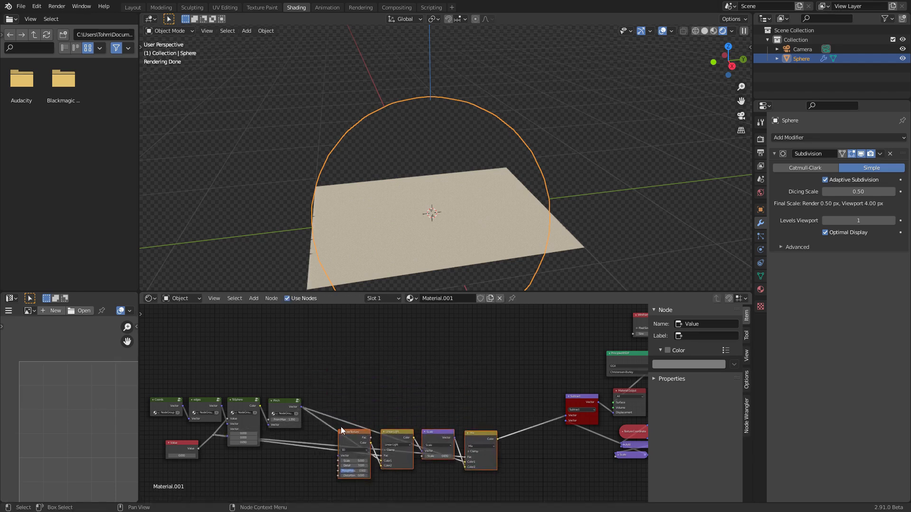
Step: Add reroutes that gather the Pinch and Value links ahead of the Noise Texture node
{"action": "scroll", "coordinate": [325, 431], "scroll_direction": "up", "scroll_amount": 2}
{"action": "middle_click_drag", "start_coordinate": [326, 431], "coordinate": [353, 378]}
{"action": "left_click", "coordinate": [300, 406]}
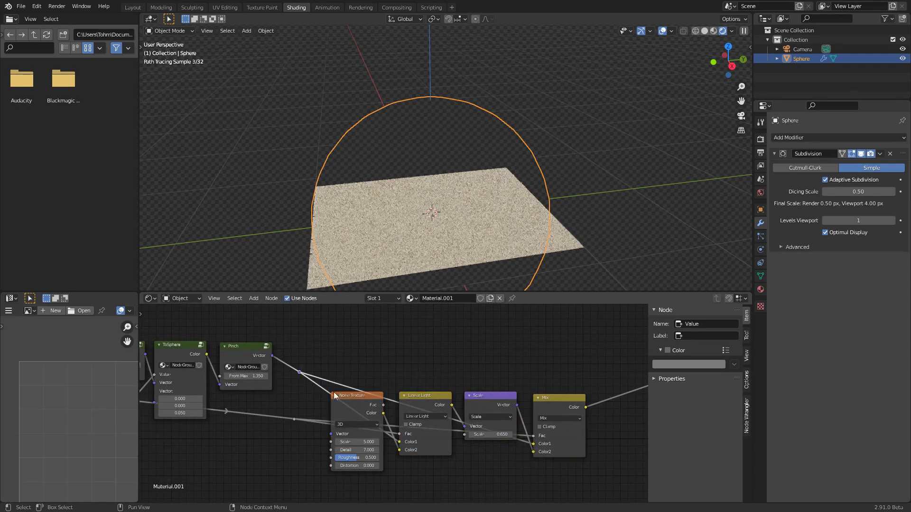
Step: Combine the Noise Texture, Linear Light, Scale and Mix nodes into one node group and return to the main node tree
{"action": "scroll", "coordinate": [444, 440], "scroll_direction": "down", "scroll_amount": 2}
{"action": "left_click_drag", "start_coordinate": [545, 472], "coordinate": [320, 349]}
{"action": "scroll", "coordinate": [362, 417], "scroll_direction": "up", "scroll_amount": 2}
{"action": "middle_click_drag", "start_coordinate": [421, 462], "coordinate": [431, 412]}
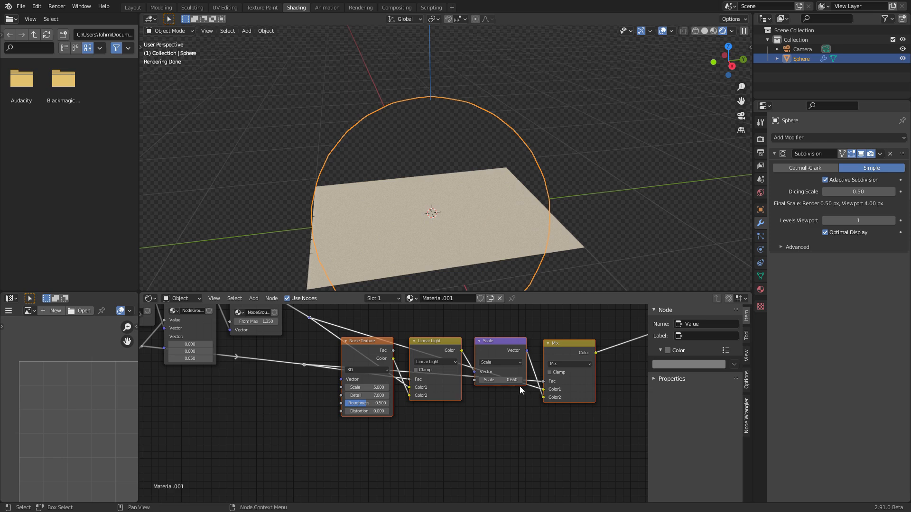
{"action": "key", "text": "ctrl+g"}
{"action": "key", "text": "Tab"}
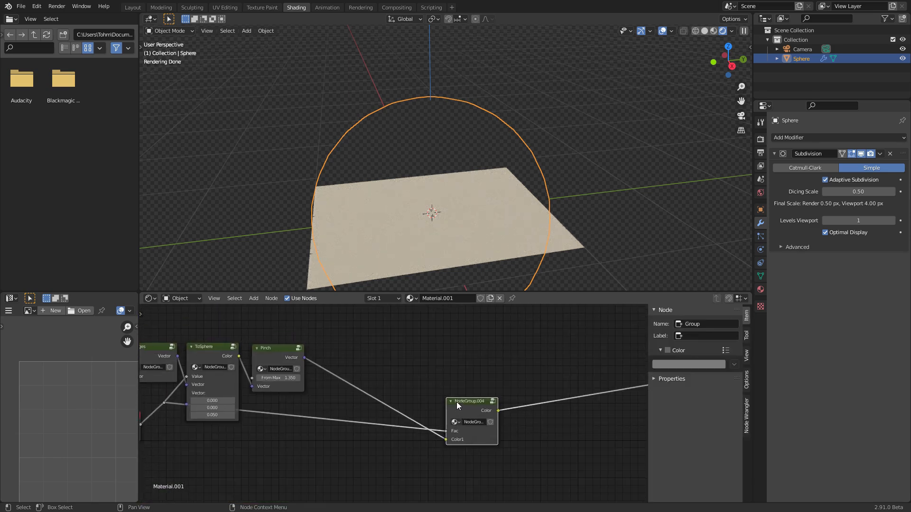
Step: Place the new group beside Pinch with Crumple as its name and label, and save the file
{"action": "left_click_drag", "start_coordinate": [457, 403], "coordinate": [331, 355]}
{"action": "left_click", "coordinate": [697, 324]}
{"action": "type", "text": "Cru"}
{"action": "key", "text": "Return"}
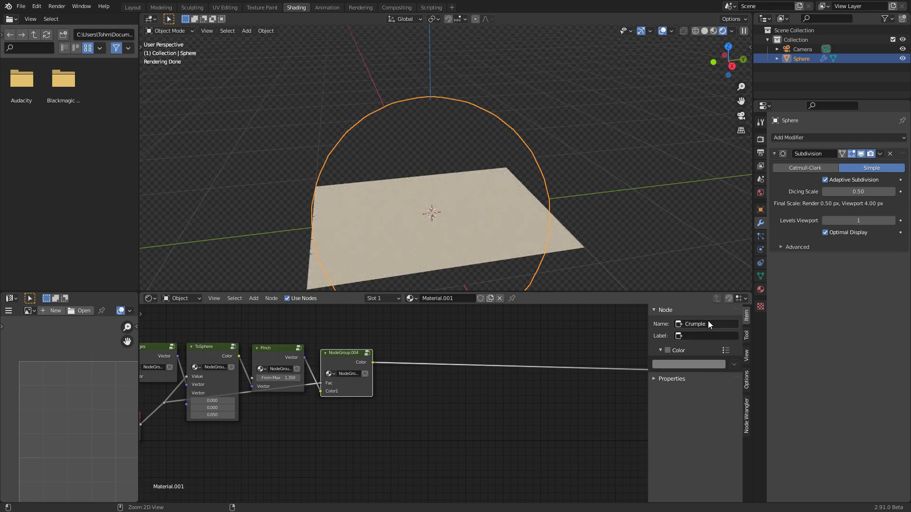
{"action": "type", "text": "Crumple"}
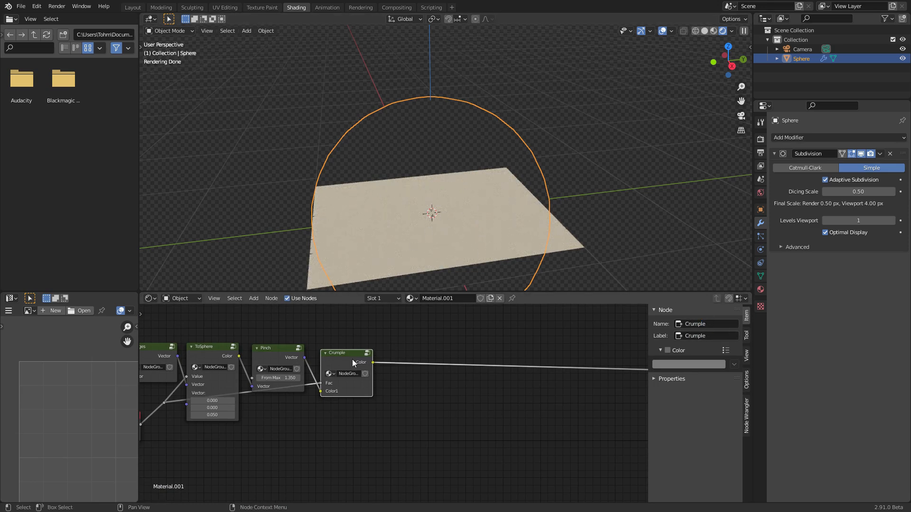
{"action": "left_click", "coordinate": [729, 45]}
{"action": "key", "text": "ctrl+s"}
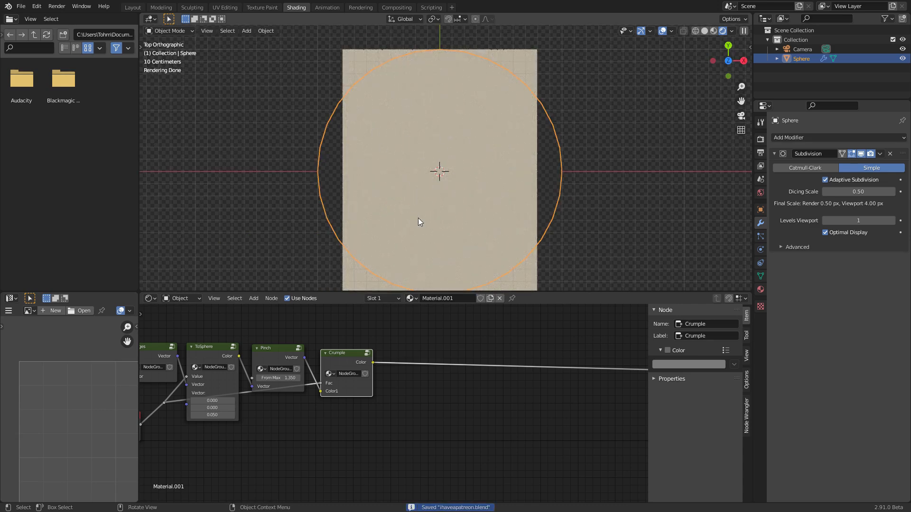
Step: Move the Coords and edges groups away from ToSphere and preview the edges output on the sheet from above
{"action": "key", "text": "Home"}
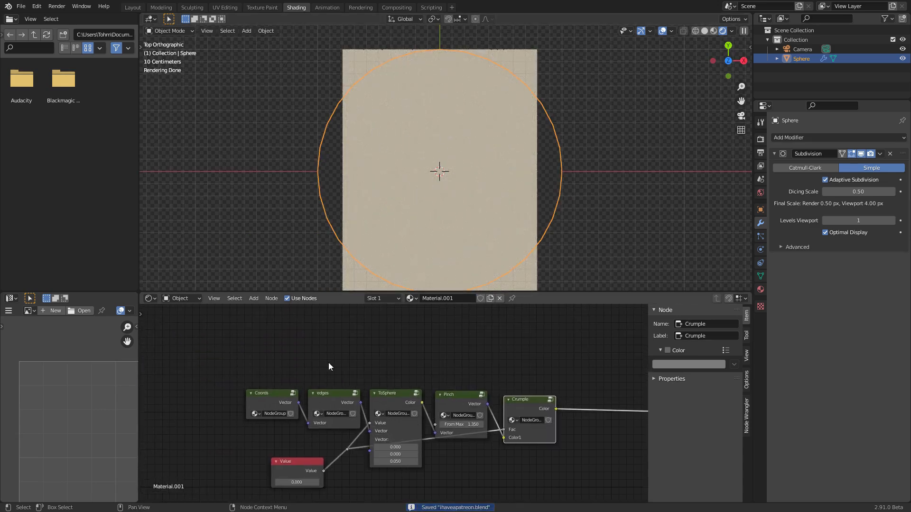
{"action": "left_click_drag", "start_coordinate": [240, 436], "coordinate": [243, 378]}
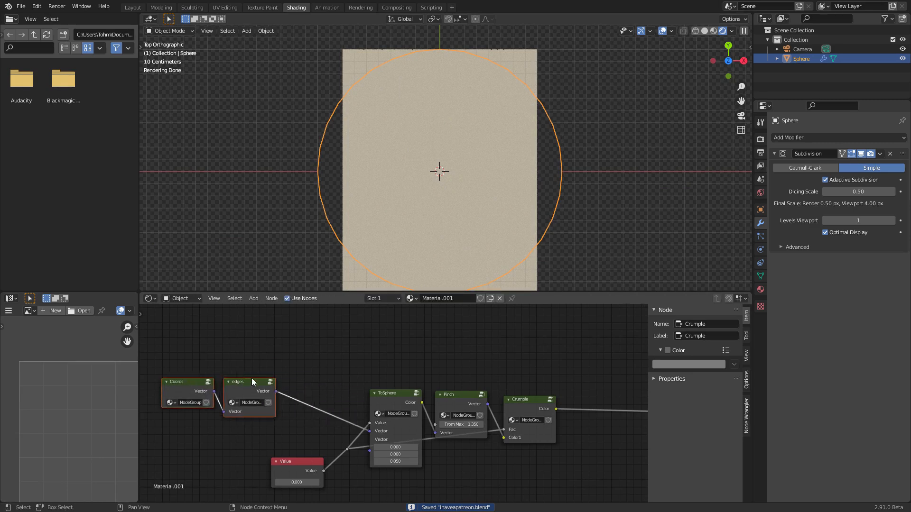
{"action": "left_click", "coordinate": [263, 383], "text": "ctrl+shift"}
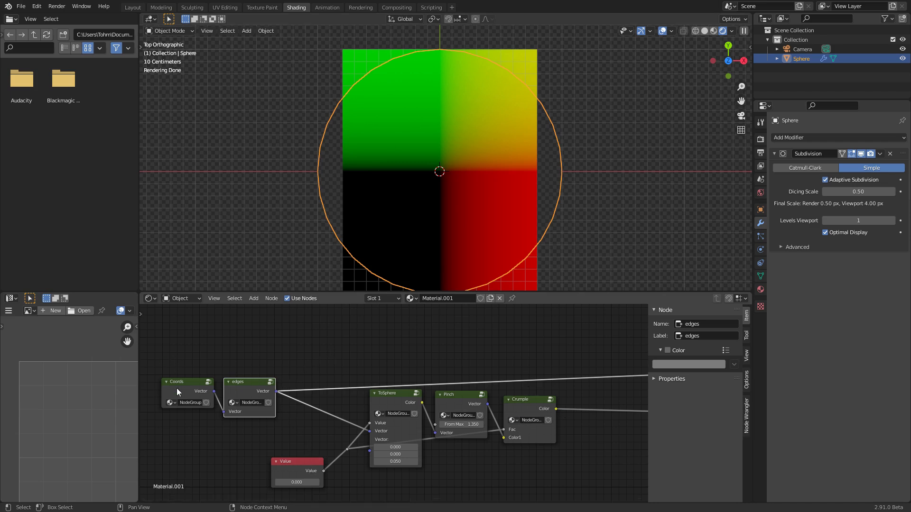
Step: Examine the node chain from the Coords group through to the material output
{"action": "left_click", "coordinate": [214, 389]}
{"action": "scroll", "coordinate": [303, 414], "scroll_direction": "down", "scroll_amount": 3}
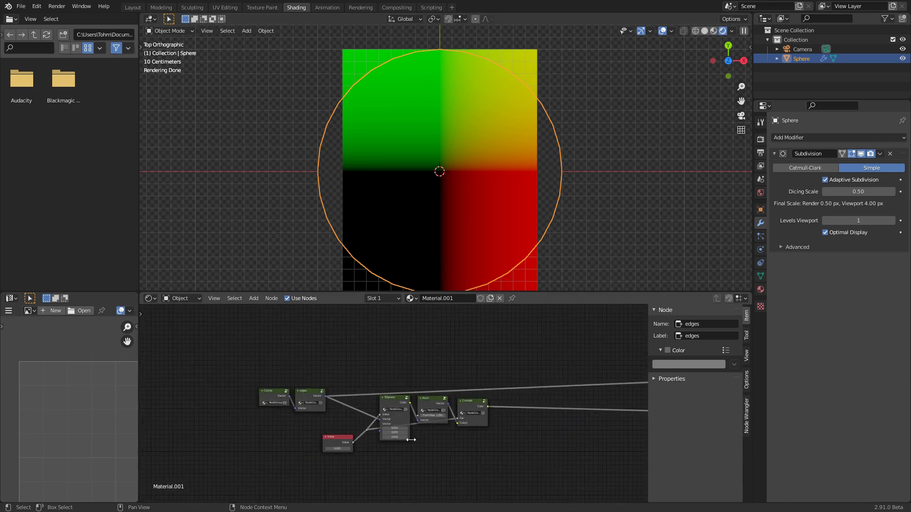
{"action": "scroll", "coordinate": [272, 397], "scroll_direction": "up", "scroll_amount": 1}
{"action": "left_click", "coordinate": [256, 388]}
{"action": "scroll", "coordinate": [361, 420], "scroll_direction": "up", "scroll_amount": 2}
{"action": "key", "text": "Tab"}
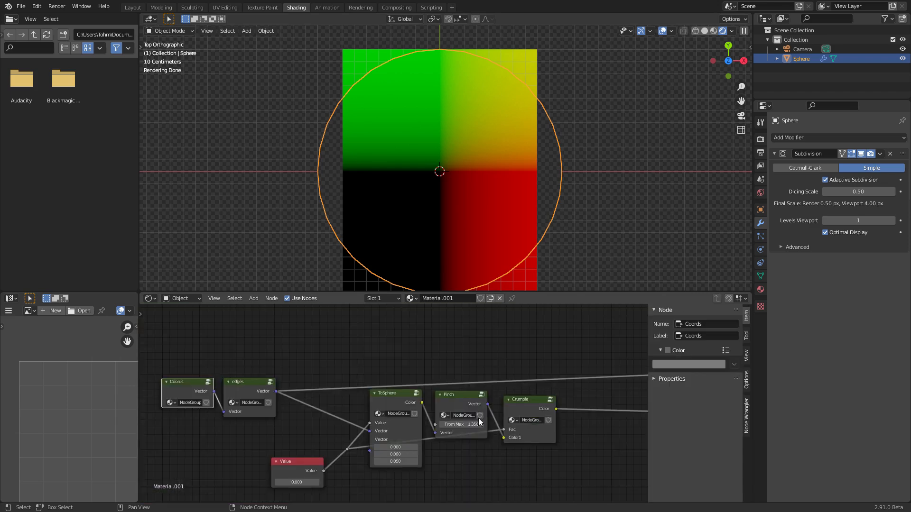
{"action": "middle_click_drag", "start_coordinate": [461, 418], "coordinate": [336, 380]}
{"action": "scroll", "coordinate": [401, 408], "scroll_direction": "down", "scroll_amount": 6}
{"action": "middle_click_drag", "start_coordinate": [541, 416], "coordinate": [418, 399]}
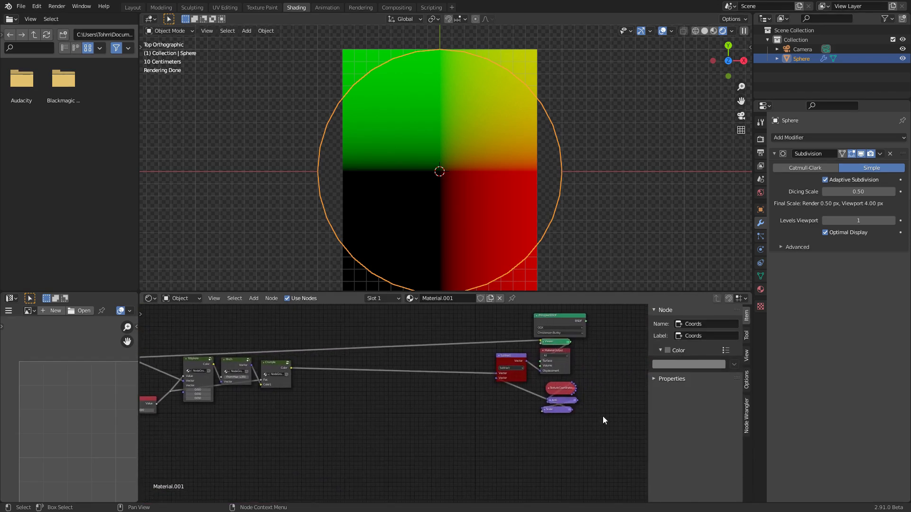
Step: Try a Value of 0.61 to examine the previewed coordinate colors on the crumpled shape, and undo it
{"action": "middle_click_drag", "start_coordinate": [346, 388], "coordinate": [472, 395]}
{"action": "scroll", "coordinate": [409, 406], "scroll_direction": "up", "scroll_amount": 3}
{"action": "middle_click_drag", "start_coordinate": [493, 161], "coordinate": [420, 147]}
{"action": "left_click_drag", "start_coordinate": [324, 442], "coordinate": [353, 442]}
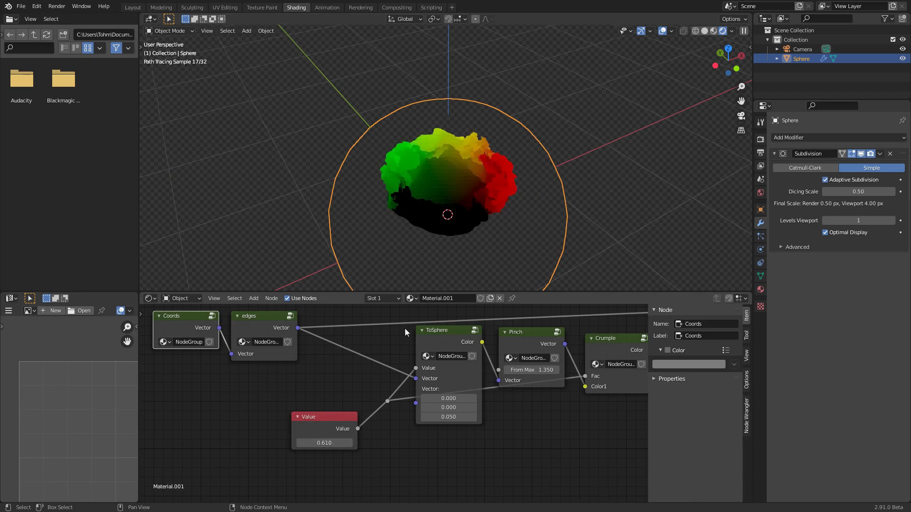
{"action": "scroll", "coordinate": [524, 195], "scroll_direction": "up", "scroll_amount": 1}
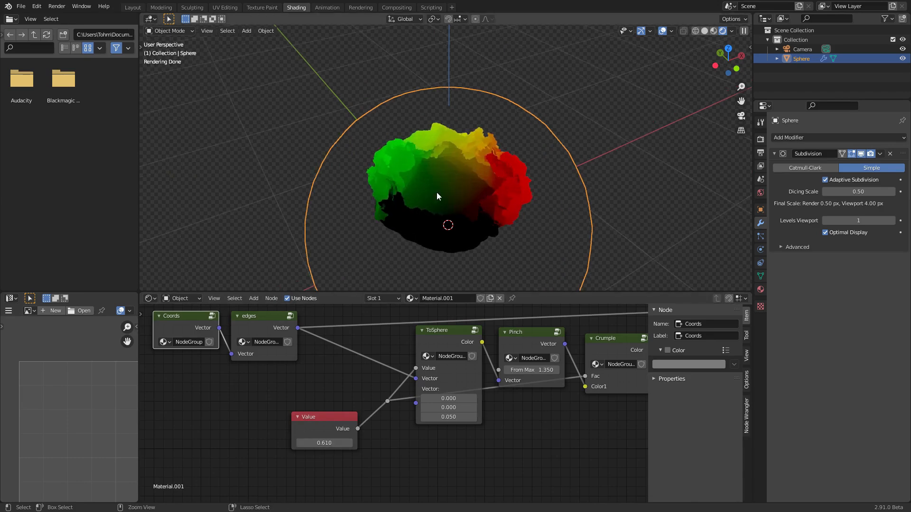
{"action": "key", "text": "ctrl+z"}
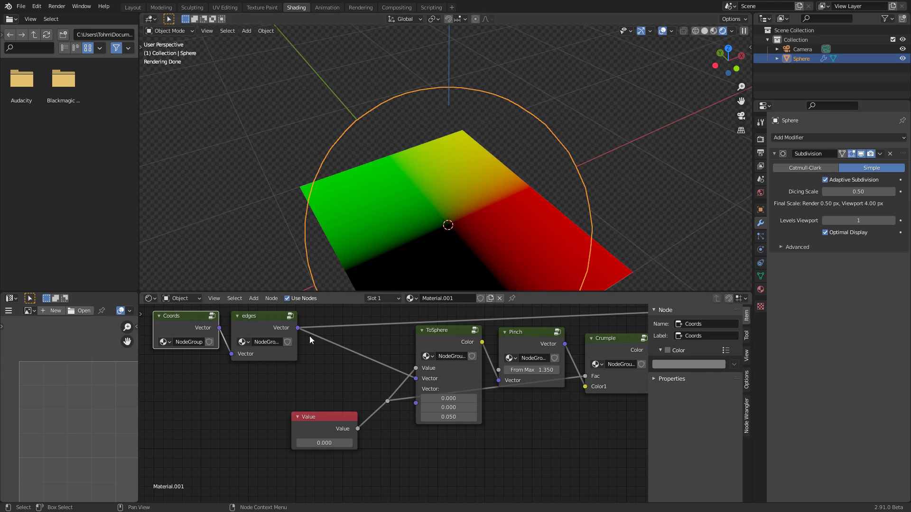
{"action": "middle_click_drag", "start_coordinate": [263, 308], "coordinate": [256, 377]}
{"action": "scroll", "coordinate": [290, 408], "scroll_direction": "down", "scroll_amount": 2}
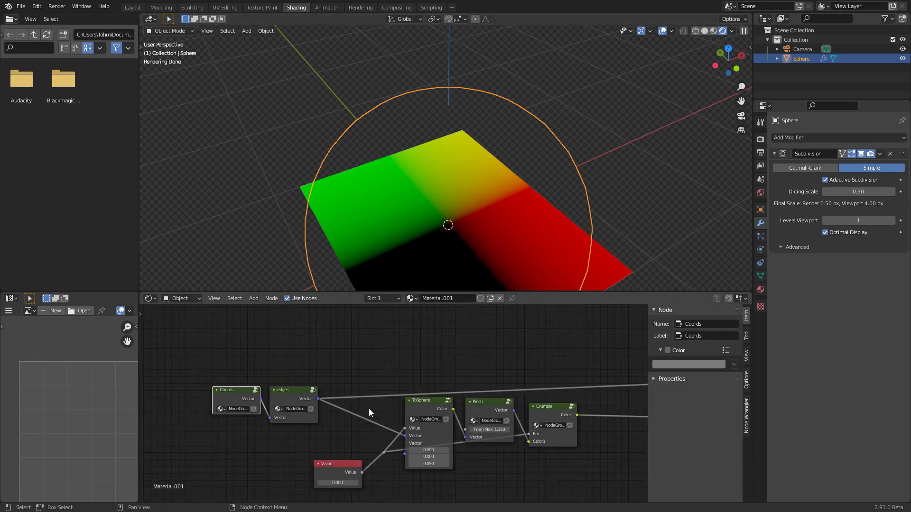
{"action": "middle_click_drag", "start_coordinate": [555, 394], "coordinate": [431, 393]}
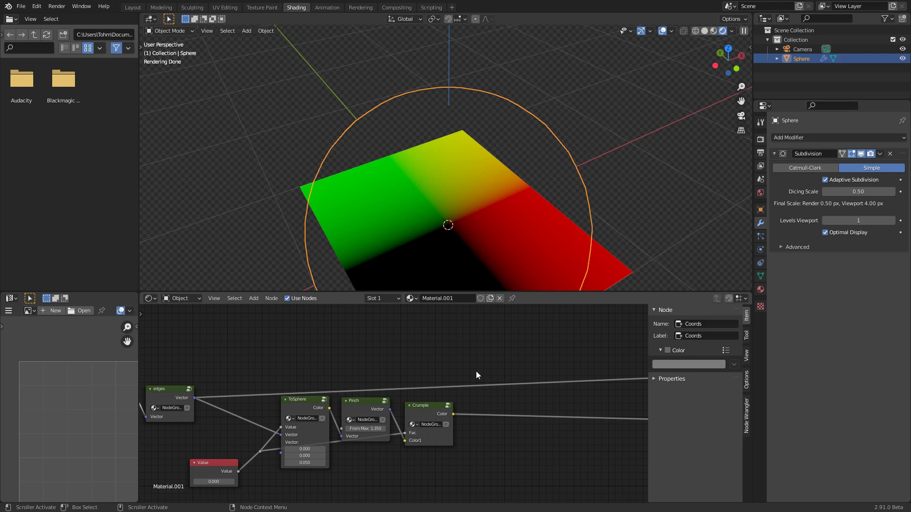
{"action": "middle_click_drag", "start_coordinate": [230, 376], "coordinate": [326, 369]}
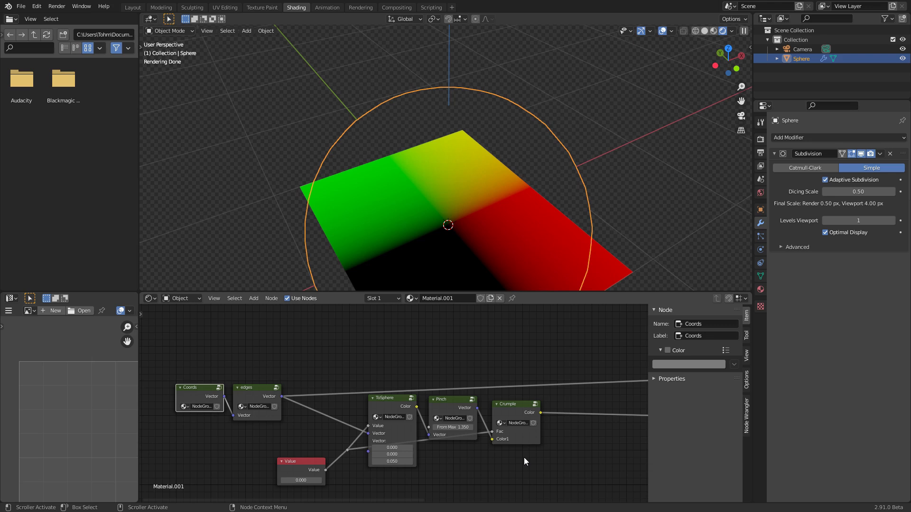
{"action": "scroll", "coordinate": [360, 384], "scroll_direction": "up", "scroll_amount": 1}
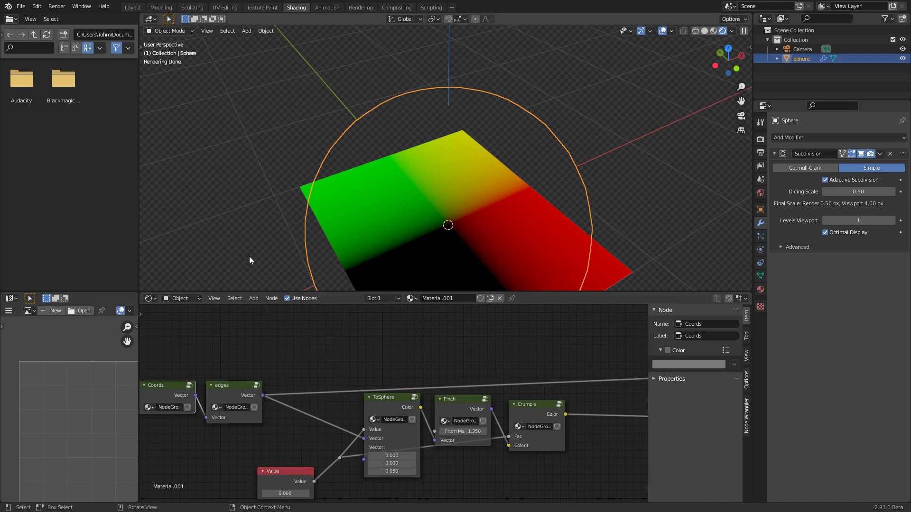
Step: Add a Separate XYZ node above the edges group, feed it the edges vector, and save the file
{"action": "middle_click_drag", "start_coordinate": [311, 359], "coordinate": [353, 394]}
{"action": "scroll", "coordinate": [288, 421], "scroll_direction": "up", "scroll_amount": 1}
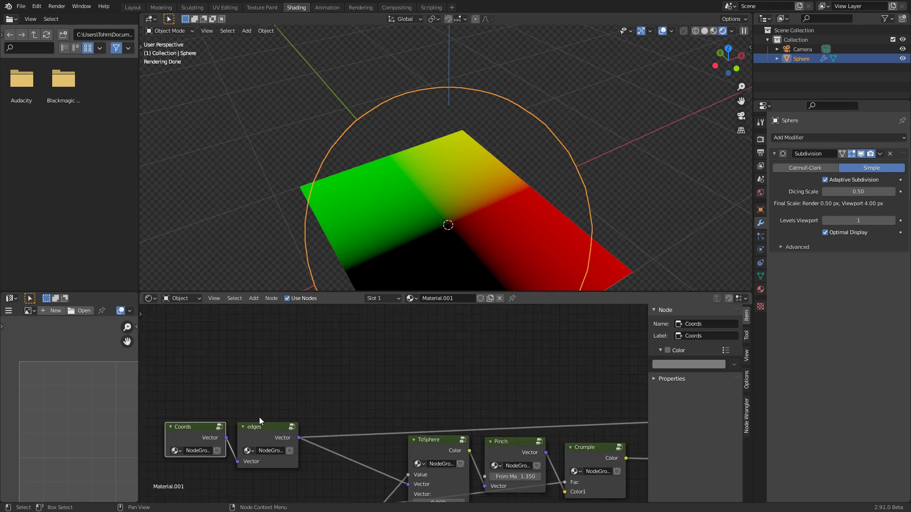
{"action": "middle_click_drag", "start_coordinate": [326, 344], "coordinate": [331, 369]}
{"action": "key", "text": "shift+a"}
{"action": "type", "text": "se"}
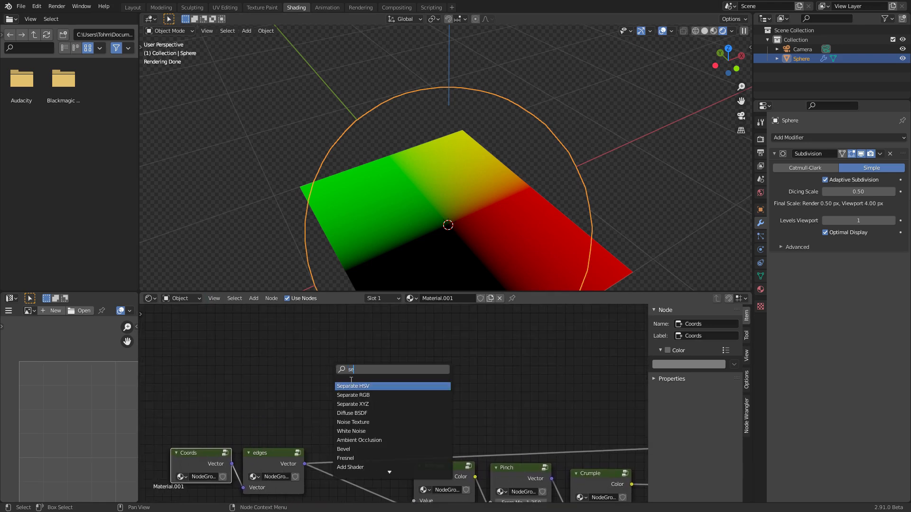
{"action": "left_click", "coordinate": [353, 403]}
{"action": "left_click", "coordinate": [356, 403]}
{"action": "left_click_drag", "start_coordinate": [305, 463], "coordinate": [330, 381]}
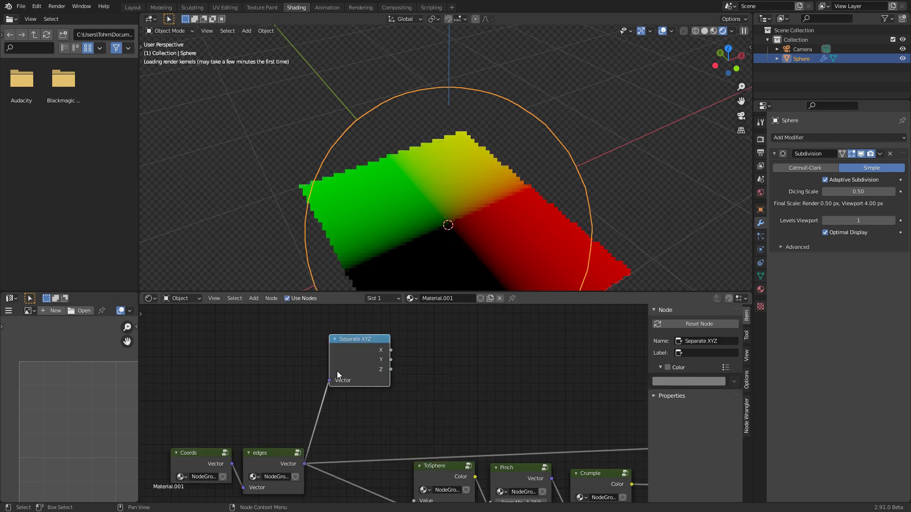
{"action": "left_click", "coordinate": [728, 48]}
{"action": "key", "text": "ctrl+s"}
Step: Leave fullscreen, examine the lined paper in the Day6Nodevember0001-0120 reference video, and return to Blender
{"action": "key", "text": "q"}
{"action": "left_click", "coordinate": [545, 137]}
{"action": "left_click", "coordinate": [910, 505]}
{"action": "double_click", "coordinate": [881, 69]}
{"action": "left_click", "coordinate": [455, 487]}
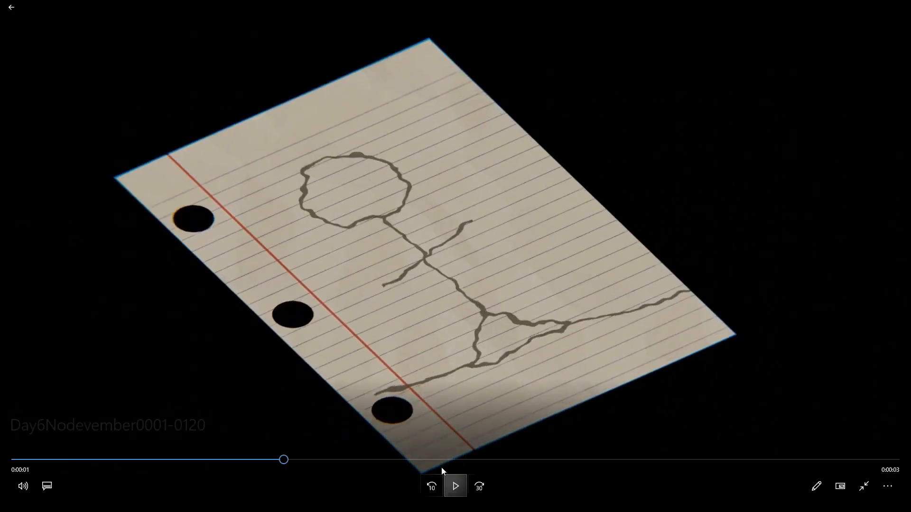
{"action": "left_click_drag", "start_coordinate": [269, 462], "coordinate": [236, 460]}
{"action": "mouse_move", "coordinate": [902, 2]}
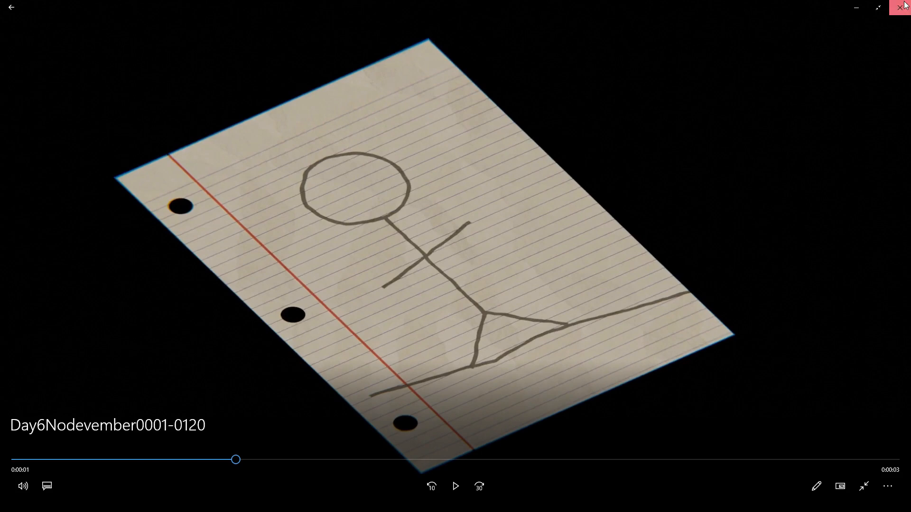
{"action": "left_click", "coordinate": [905, 5]}
{"action": "left_click", "coordinate": [338, 503]}
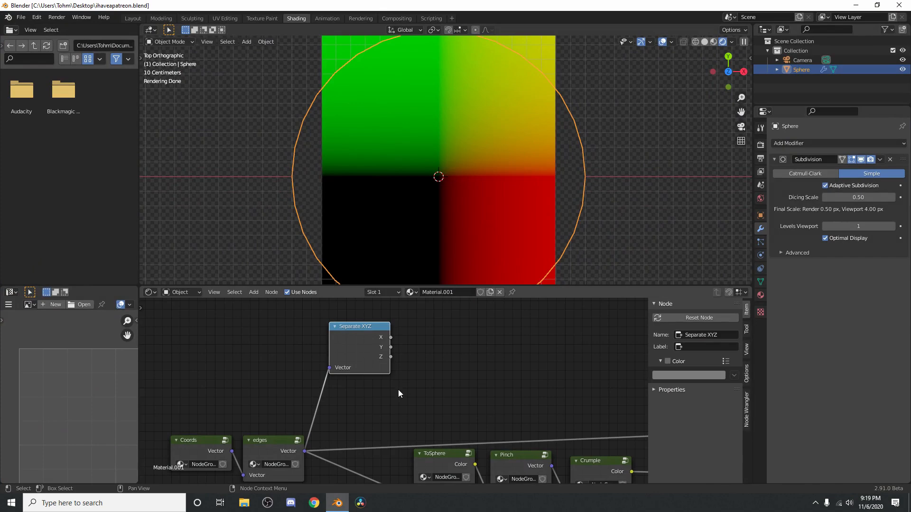
Step: Move the Separate XYZ node closer above the edges group and preview its Y output on the sheet
{"action": "scroll", "coordinate": [444, 192], "scroll_direction": "down", "scroll_amount": 3}
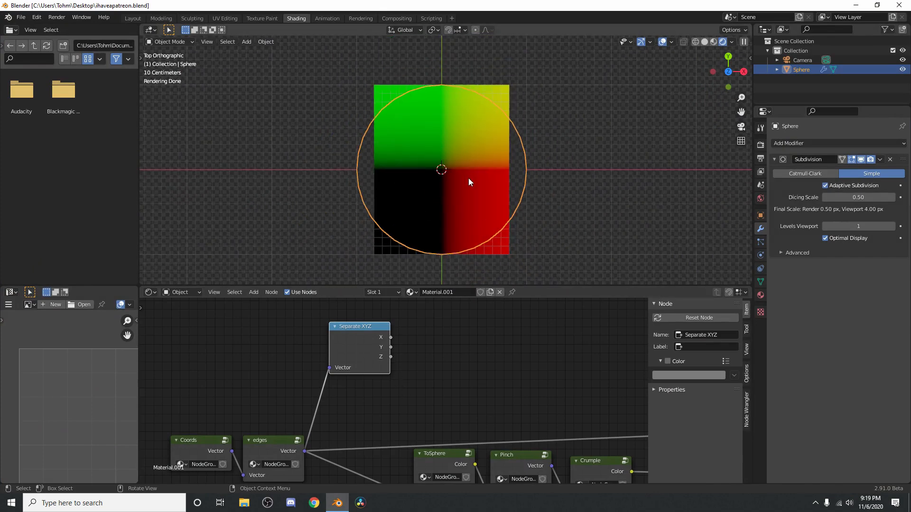
{"action": "left_click_drag", "start_coordinate": [363, 338], "coordinate": [327, 337]}
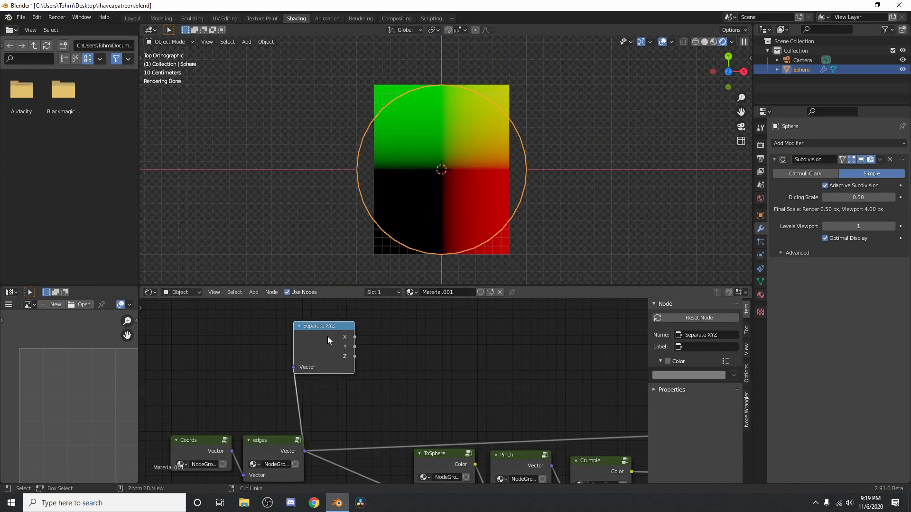
{"action": "left_click", "coordinate": [327, 338], "text": "ctrl+shift"}
{"action": "left_click", "coordinate": [327, 338], "text": "ctrl+shift"}
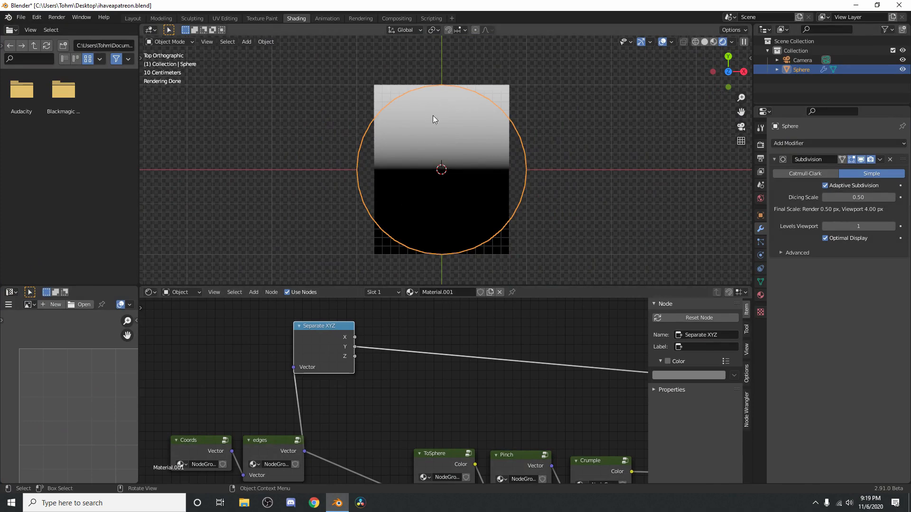
Step: Insert a Math node set to Add with value 1 after the Y output, and return the window to fullscreen
{"action": "scroll", "coordinate": [399, 326], "scroll_direction": "up", "scroll_amount": 3}
{"action": "middle_click_drag", "start_coordinate": [350, 371], "coordinate": [305, 390]}
{"action": "key", "text": "shift+a"}
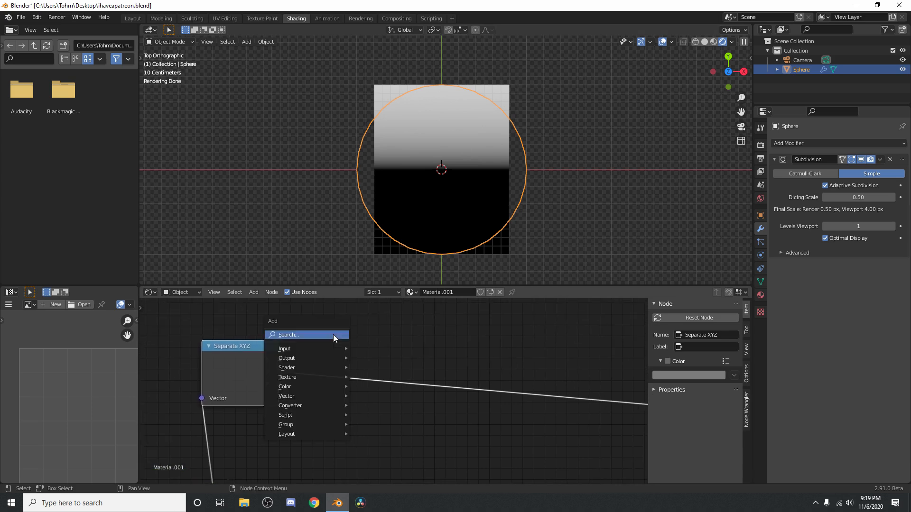
{"action": "left_click", "coordinate": [333, 335]}
{"action": "type", "text": "math"}
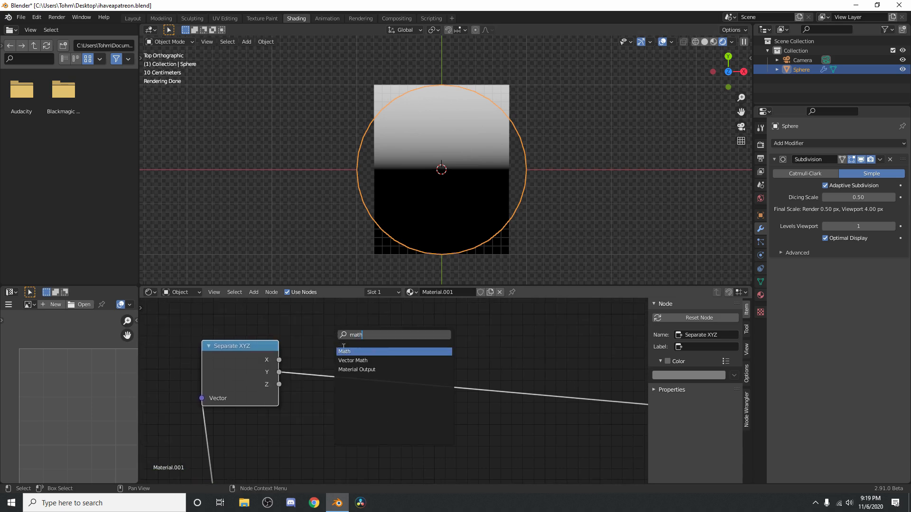
{"action": "key", "text": "Return"}
{"action": "left_click", "coordinate": [336, 377]}
{"action": "left_click", "coordinate": [379, 440]}
{"action": "type", "text": "1"}
{"action": "key", "text": "Return"}
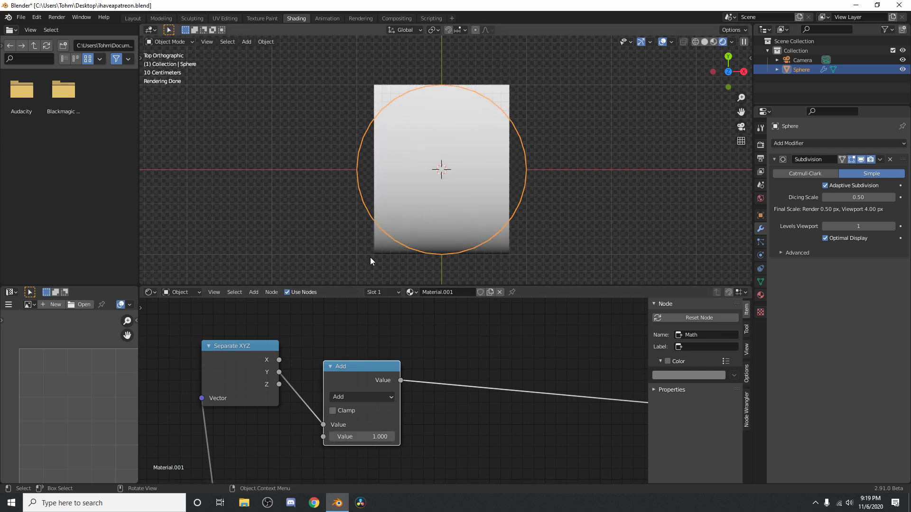
{"action": "left_click_drag", "start_coordinate": [352, 376], "coordinate": [328, 348]}
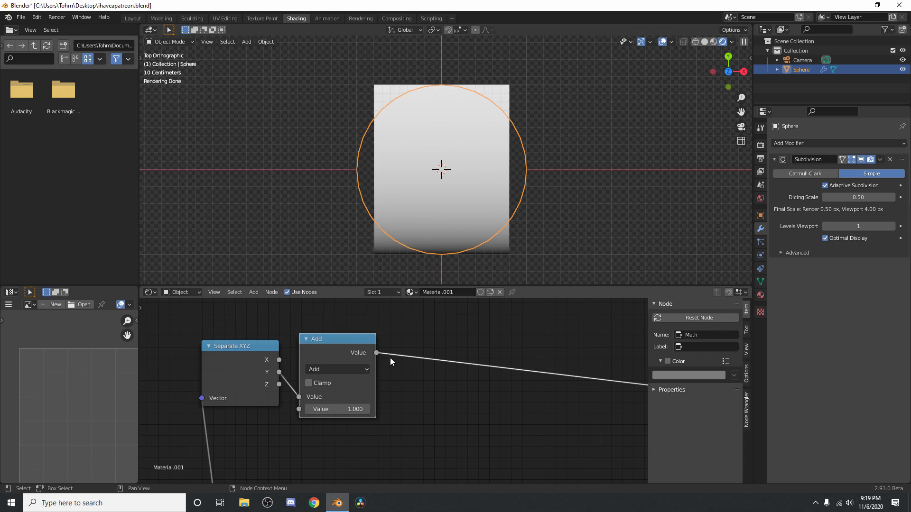
{"action": "key", "text": "q"}
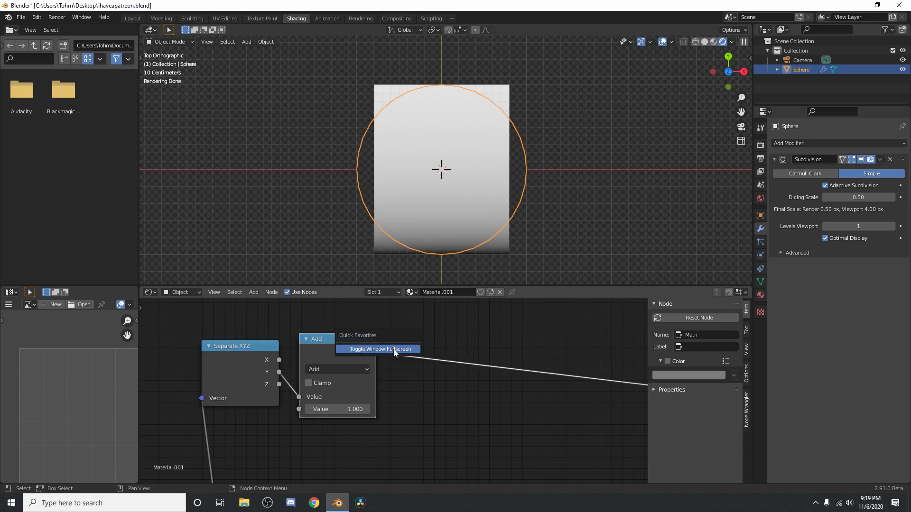
{"action": "left_click", "coordinate": [394, 349]}
{"action": "left_click_drag", "start_coordinate": [334, 365], "coordinate": [330, 369]}
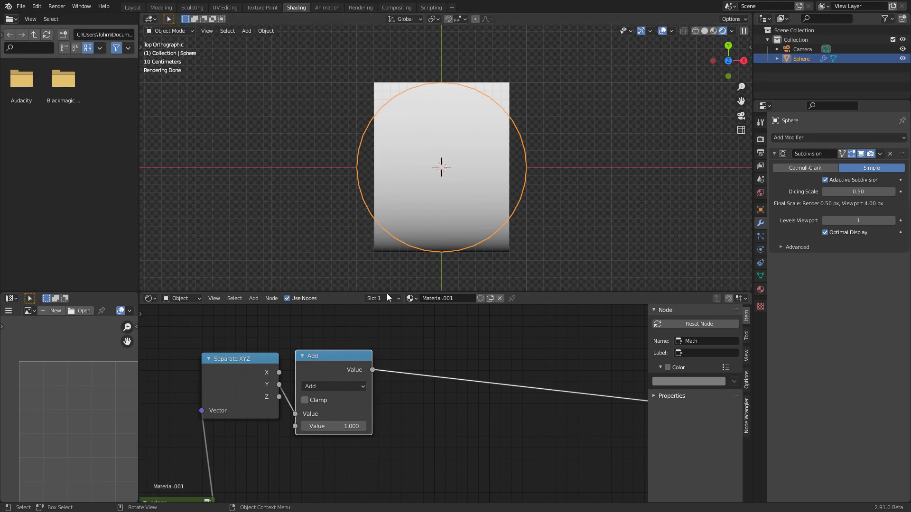
Step: Duplicate the Add node onto the link after it and set the copy's operation to Fraction
{"action": "key", "text": "shift+d"}
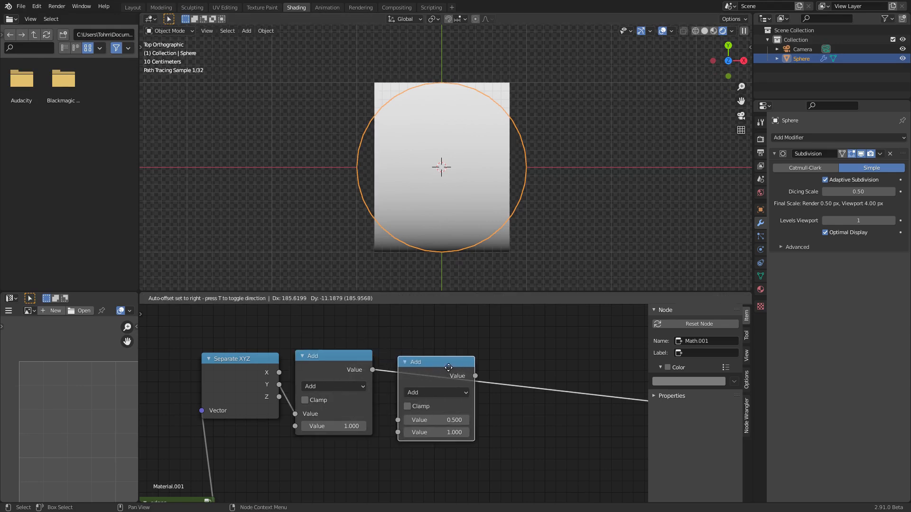
{"action": "left_click", "coordinate": [452, 384]}
{"action": "left_click", "coordinate": [452, 384]}
{"action": "left_click", "coordinate": [608, 299]}
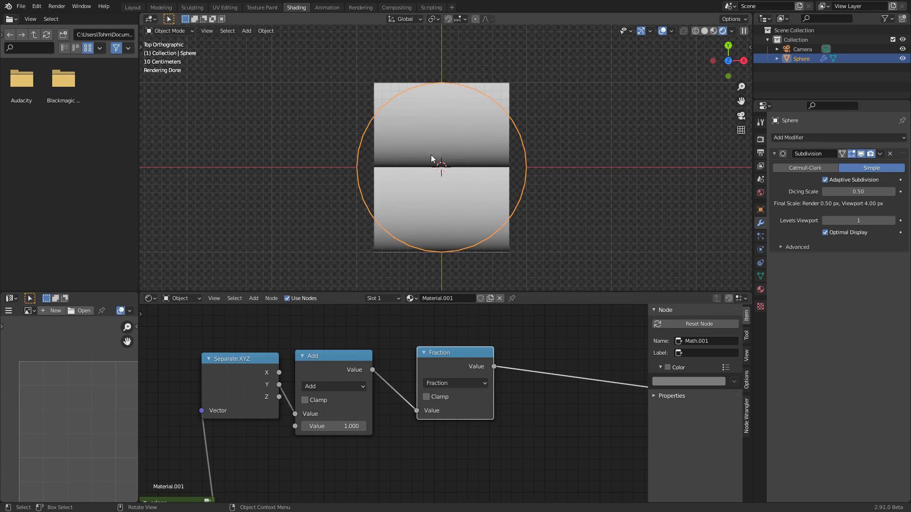
{"action": "left_click_drag", "start_coordinate": [465, 355], "coordinate": [479, 347]}
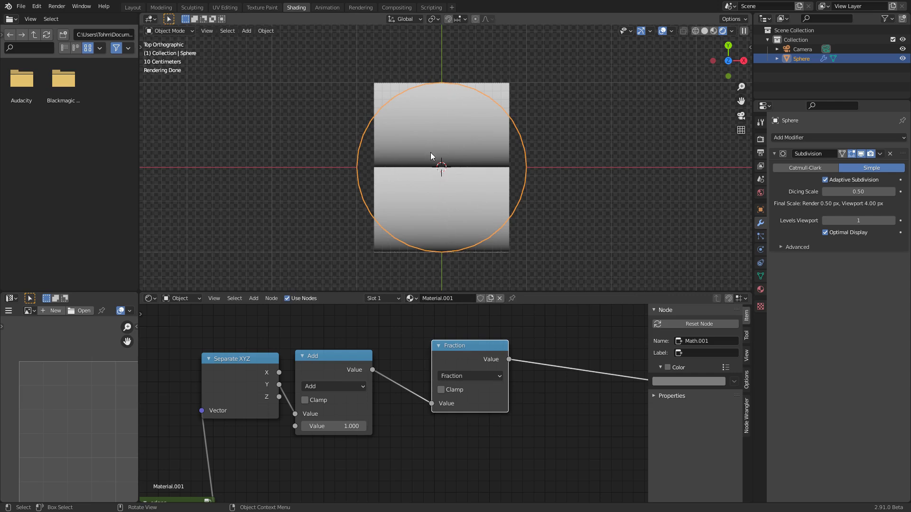
Step: Insert a duplicate of the Add node before Fraction and set its operation to Multiply
{"action": "left_click_drag", "start_coordinate": [448, 359], "coordinate": [534, 365]}
{"action": "left_click", "coordinate": [324, 354]}
{"action": "key", "text": "shift+d"}
{"action": "left_click", "coordinate": [428, 398]}
{"action": "left_click", "coordinate": [455, 387]}
{"action": "left_click", "coordinate": [437, 271]}
Step: Try 2 and 5 as the Multiply value, settle on 8, and place Fraction close beside Multiply
{"action": "left_click", "coordinate": [461, 427]}
{"action": "type", "text": "2"}
{"action": "key", "text": "Return"}
{"action": "left_click", "coordinate": [463, 427]}
{"action": "type", "text": "5"}
{"action": "key", "text": "Return"}
{"action": "left_click", "coordinate": [458, 427]}
{"action": "type", "text": "8"}
{"action": "key", "text": "Return"}
{"action": "left_click_drag", "start_coordinate": [556, 358], "coordinate": [464, 355]}
{"action": "left_click_drag", "start_coordinate": [539, 344], "coordinate": [509, 351]}
{"action": "middle_click_drag", "start_coordinate": [536, 342], "coordinate": [434, 331]}
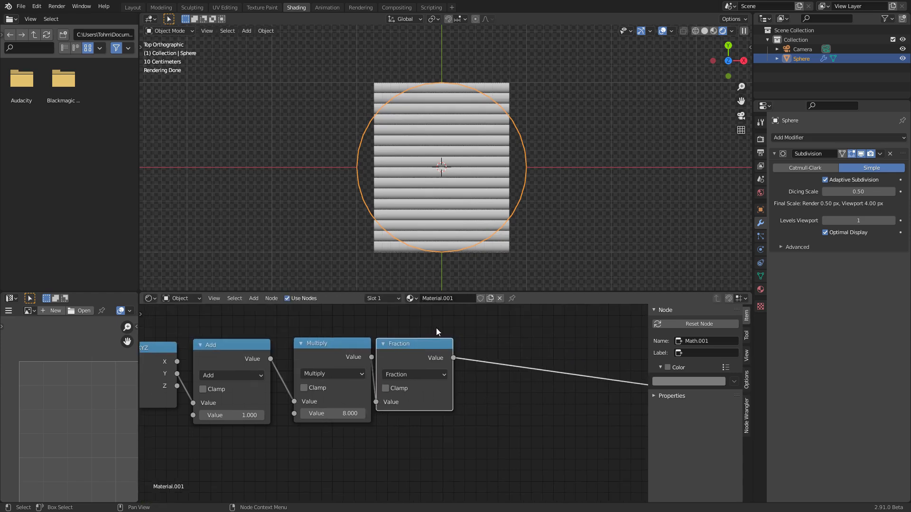
Step: Duplicate the Fraction node onto the link after it and set the copy's operation to Compare
{"action": "scroll", "coordinate": [462, 152], "scroll_direction": "up", "scroll_amount": 1}
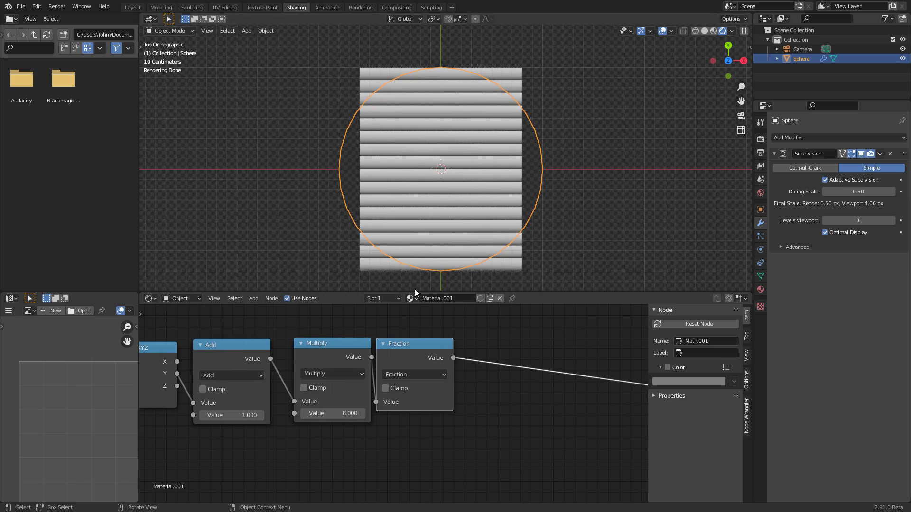
{"action": "key", "text": "shift+d"}
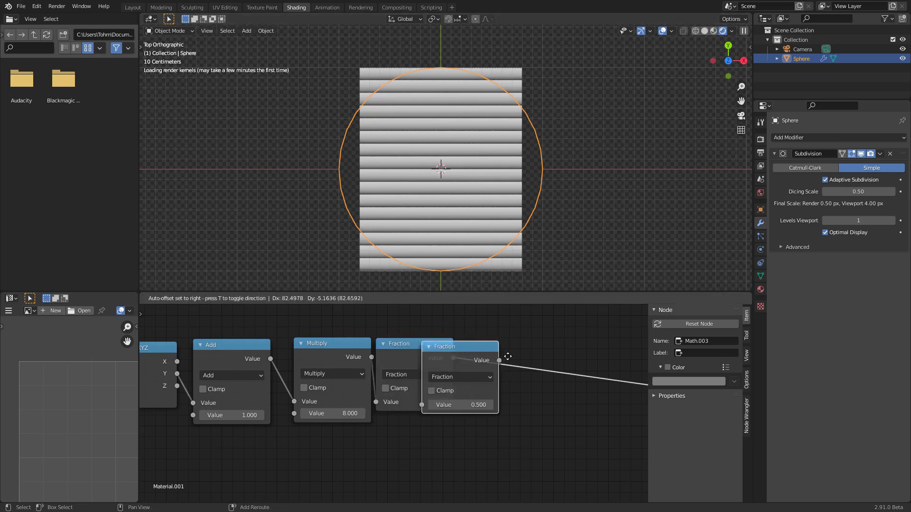
{"action": "left_click", "coordinate": [530, 379]}
{"action": "left_click", "coordinate": [531, 372]}
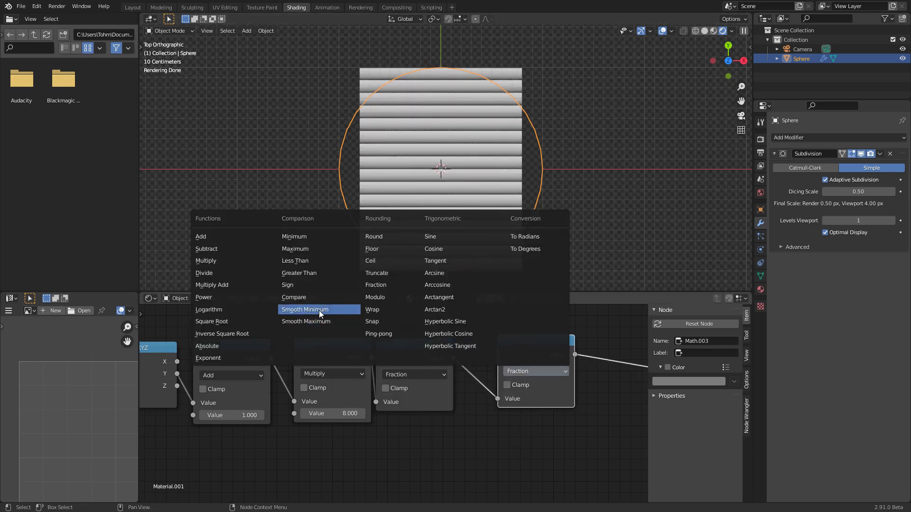
{"action": "left_click", "coordinate": [313, 297]}
Step: Set the Compare node's value to 0 and epsilon to 0.090 for thin lines, and save the file
{"action": "middle_click_drag", "start_coordinate": [583, 396], "coordinate": [514, 395]}
{"action": "left_click", "coordinate": [500, 398]}
{"action": "type", "text": "0"}
{"action": "key", "text": "Return"}
{"action": "left_click_drag", "start_coordinate": [500, 412], "coordinate": [541, 412], "text": "shift"}
{"action": "scroll", "coordinate": [494, 265], "scroll_direction": "up", "scroll_amount": 2}
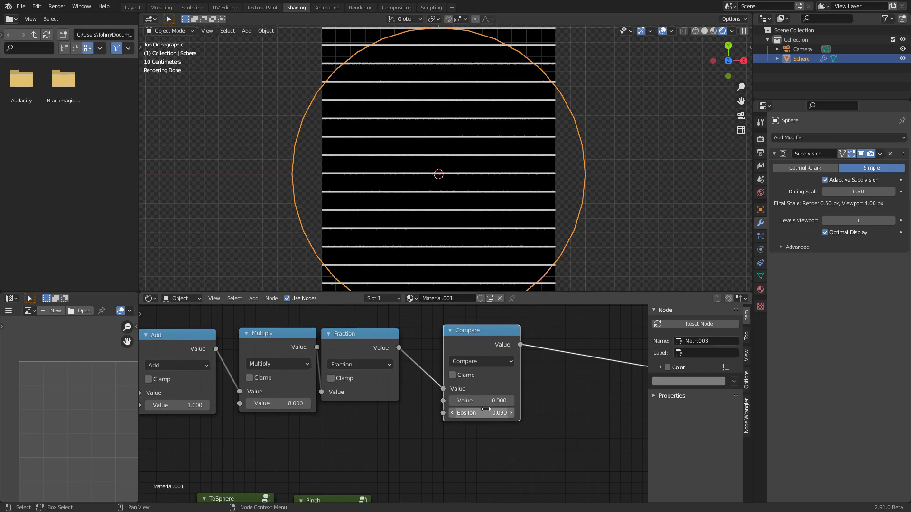
{"action": "left_click_drag", "start_coordinate": [484, 401], "coordinate": [474, 401], "text": "shift"}
{"action": "key", "text": "ctrl+z"}
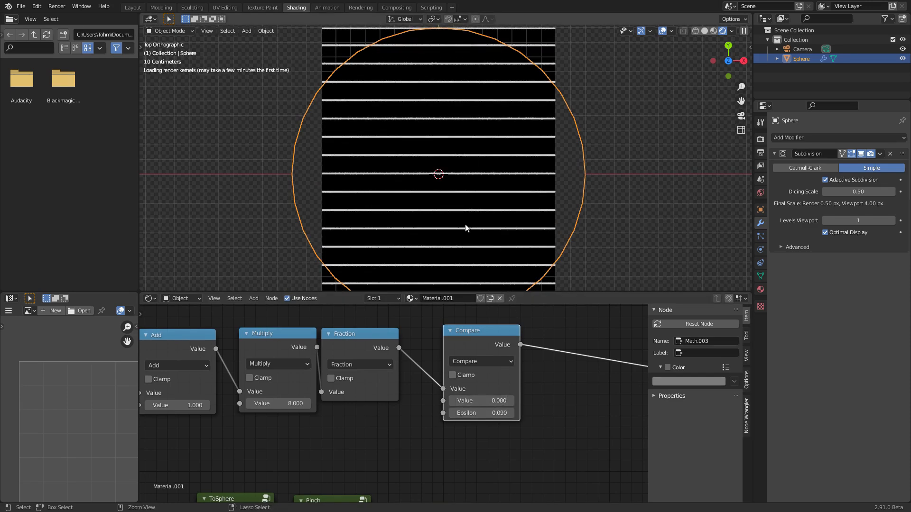
{"action": "key", "text": "ctrl+s"}
Step: Connect the edges vector directly to the Subtract node in place of Crumple, and save the file
{"action": "scroll", "coordinate": [454, 423], "scroll_direction": "down", "scroll_amount": 5}
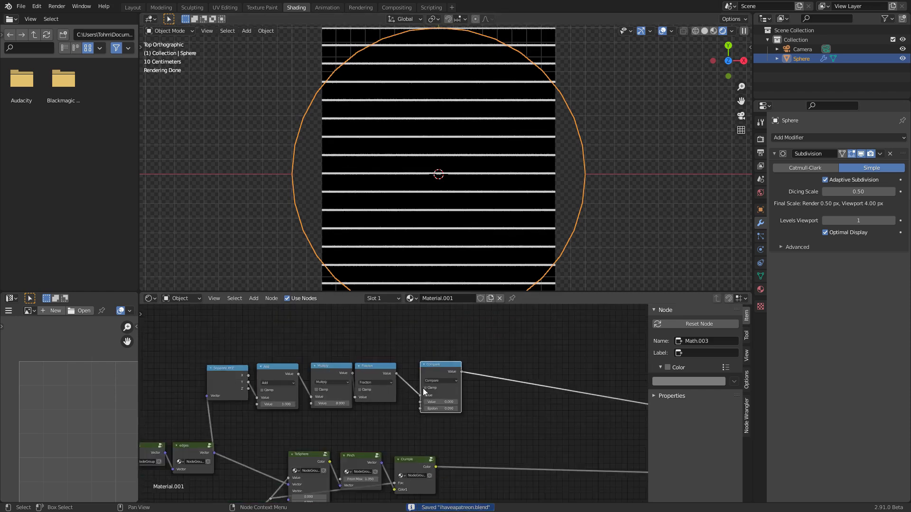
{"action": "left_click_drag", "start_coordinate": [258, 435], "coordinate": [551, 448]}
{"action": "scroll", "coordinate": [438, 372], "scroll_direction": "up", "scroll_amount": 2}
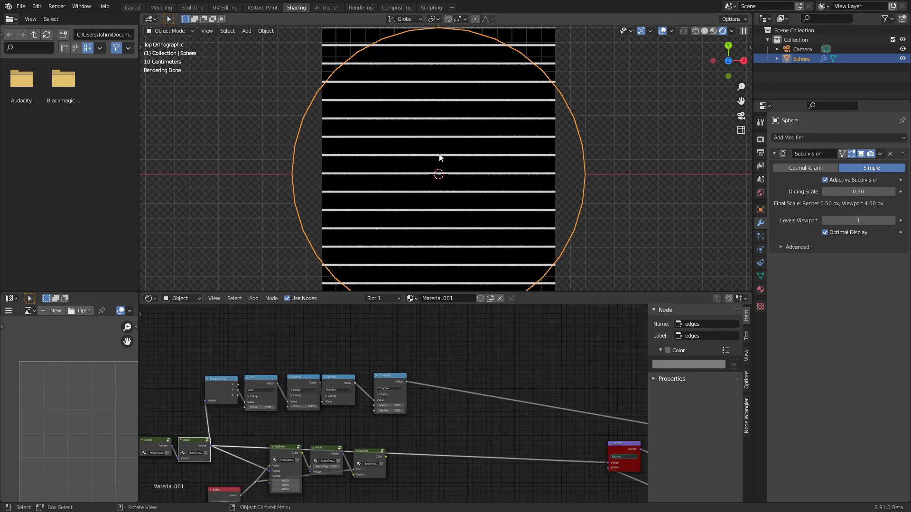
{"action": "scroll", "coordinate": [441, 161], "scroll_direction": "down", "scroll_amount": 2}
{"action": "key", "text": "ctrl+s"}
{"action": "scroll", "coordinate": [393, 403], "scroll_direction": "up", "scroll_amount": 7}
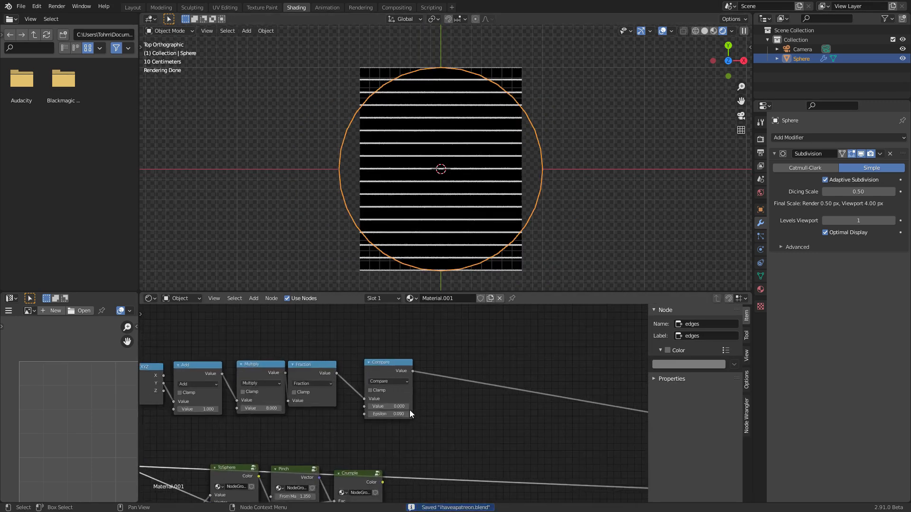
Step: Try a higher Compare value and undo it, reconnect Crumple's color output to the Subtract node, and save
{"action": "left_click_drag", "start_coordinate": [400, 409], "coordinate": [405, 408]}
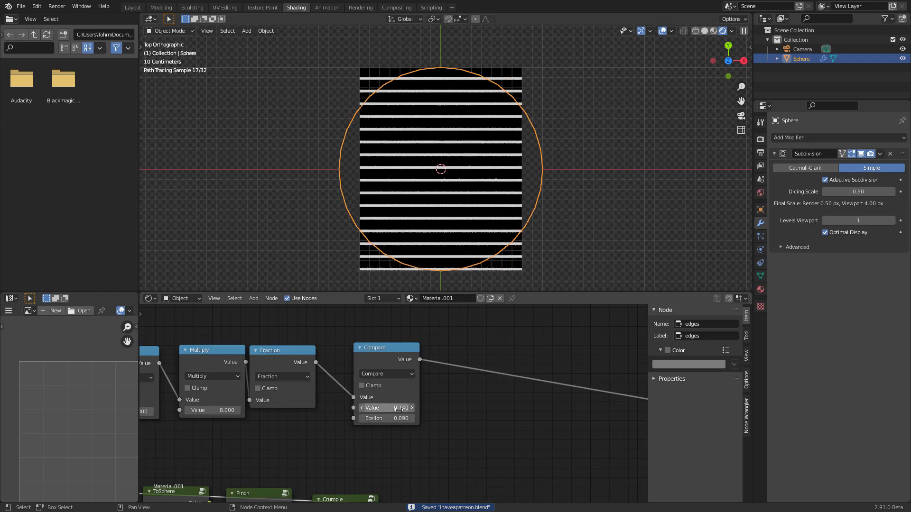
{"action": "scroll", "coordinate": [397, 406], "scroll_direction": "down", "scroll_amount": 6}
{"action": "middle_click_drag", "start_coordinate": [456, 429], "coordinate": [402, 392]}
{"action": "key", "text": "ctrl+z"}
{"action": "left_click_drag", "start_coordinate": [328, 423], "coordinate": [608, 430]}
{"action": "middle_click_drag", "start_coordinate": [447, 382], "coordinate": [618, 412]}
{"action": "scroll", "coordinate": [489, 390], "scroll_direction": "up", "scroll_amount": 4}
{"action": "key", "text": "ctrl+s"}
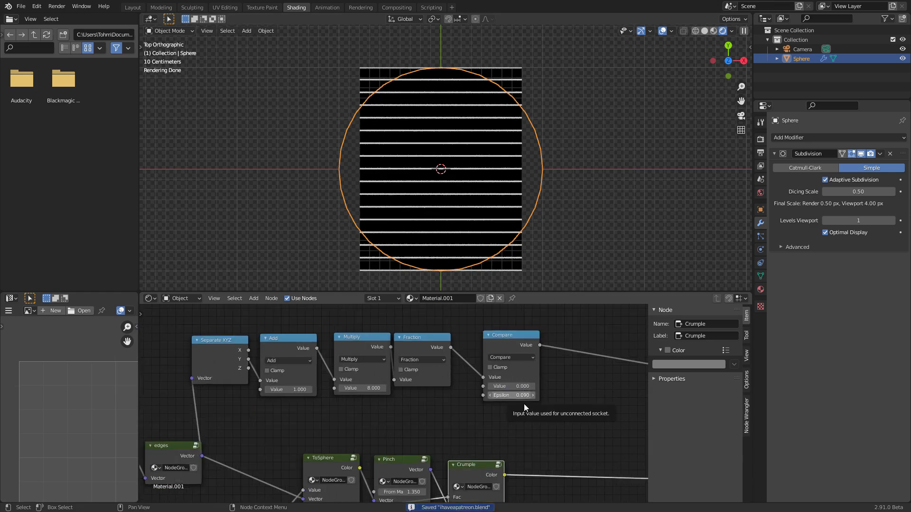
Step: Preview the Fraction and Compare outputs in turn, and set the Multiply value to 12
{"action": "left_click", "coordinate": [422, 346], "text": "ctrl+shift"}
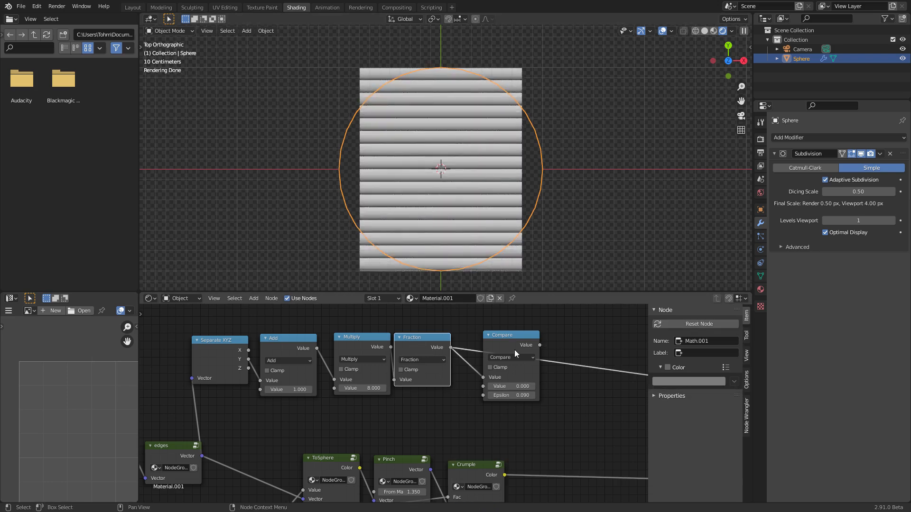
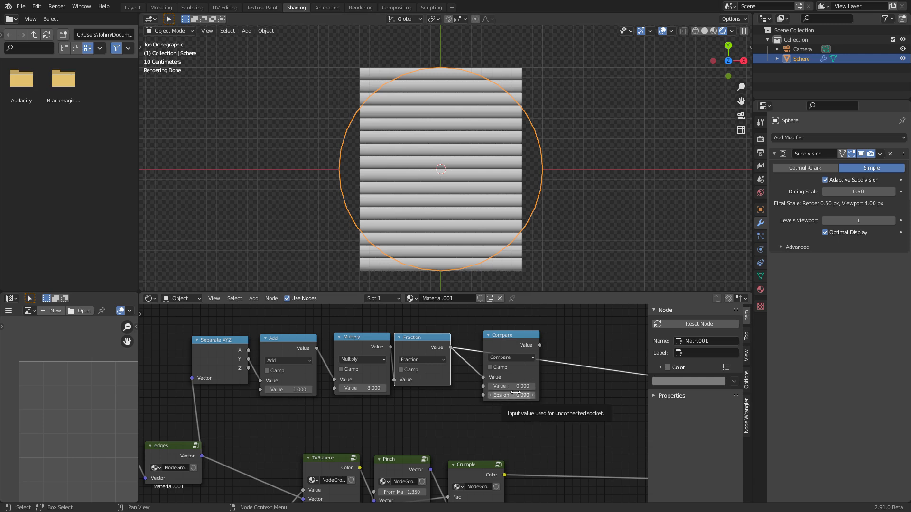
{"action": "left_click", "coordinate": [521, 334], "text": "ctrl+shift"}
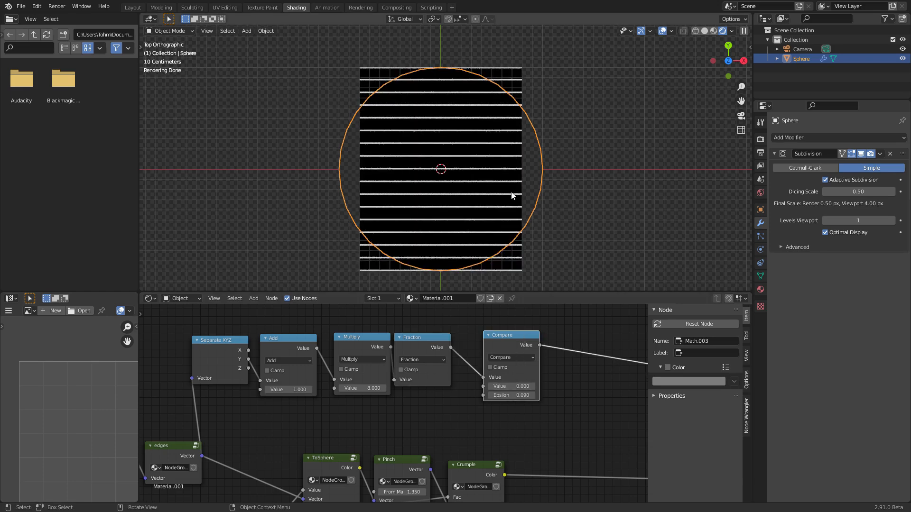
{"action": "scroll", "coordinate": [425, 394], "scroll_direction": "down", "scroll_amount": 1}
{"action": "left_click", "coordinate": [374, 389]}
{"action": "key", "text": "Return"}
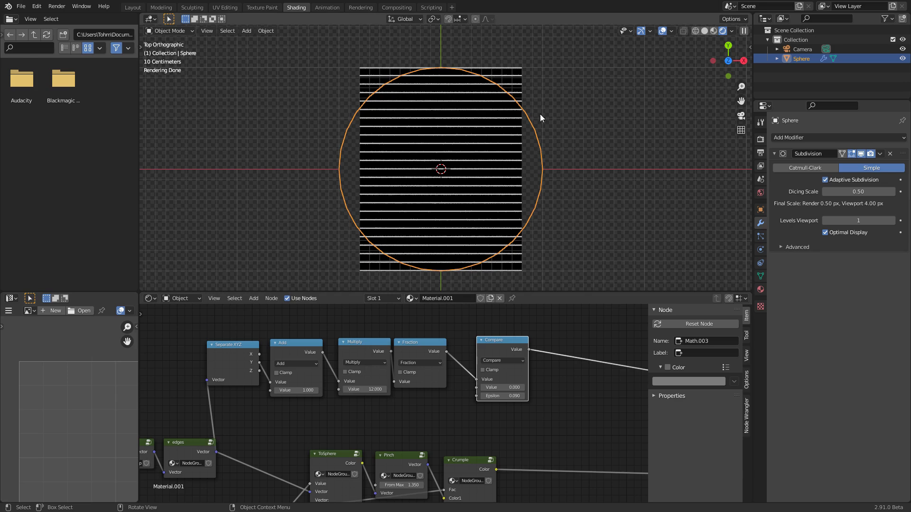
Step: Duplicate the Compare node above the chain, connect Separate XYZ's Y output to it, preview it, and save the file
{"action": "middle_click_drag", "start_coordinate": [332, 336], "coordinate": [380, 384]}
{"action": "key", "text": "shift+d"}
{"action": "left_click", "coordinate": [313, 392]}
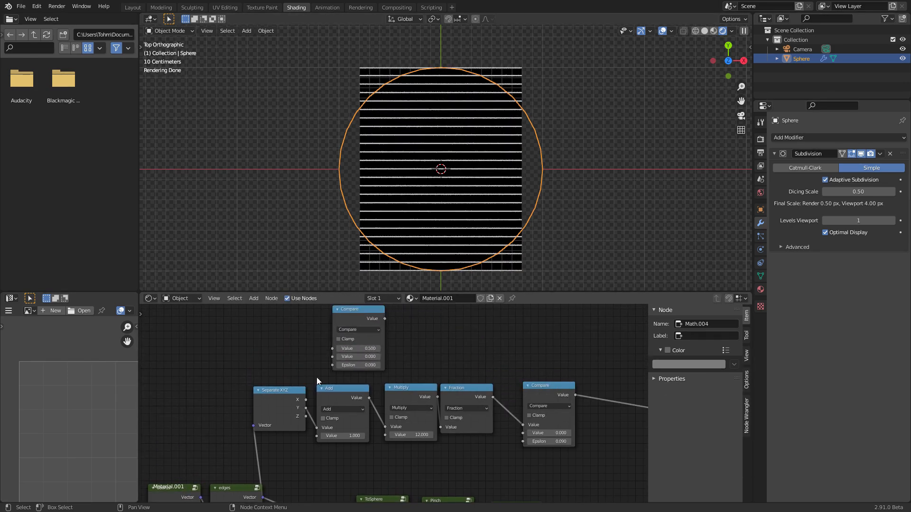
{"action": "left_click_drag", "start_coordinate": [306, 408], "coordinate": [333, 348]}
{"action": "left_click", "coordinate": [356, 310], "text": "ctrl+shift"}
{"action": "key", "text": "ctrl+s"}
{"action": "scroll", "coordinate": [375, 332], "scroll_direction": "up", "scroll_amount": 2}
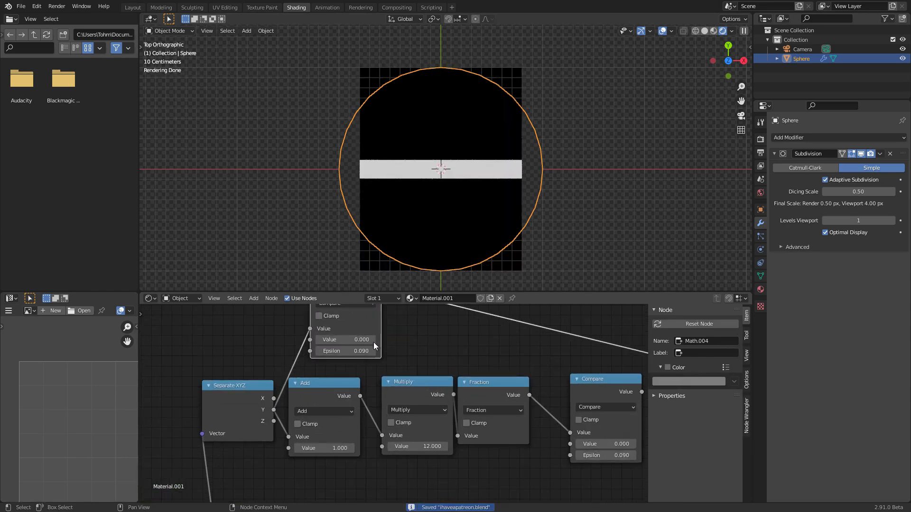
Step: Set the upper Compare node's Value to -0.330 and its Epsilon to 1.060
{"action": "mouse_move", "coordinate": [367, 340]}
{"action": "left_mouse_down"}
{"action": "mouse_move", "coordinate": [380, 340]}
{"action": "mouse_move", "coordinate": [327, 340]}
{"action": "mouse_move", "coordinate": [429, 351]}
{"action": "mouse_move", "coordinate": [343, 340]}
{"action": "mouse_move", "coordinate": [382, 352]}
{"action": "left_mouse_up"}
{"action": "key", "text": "ctrl+z"}
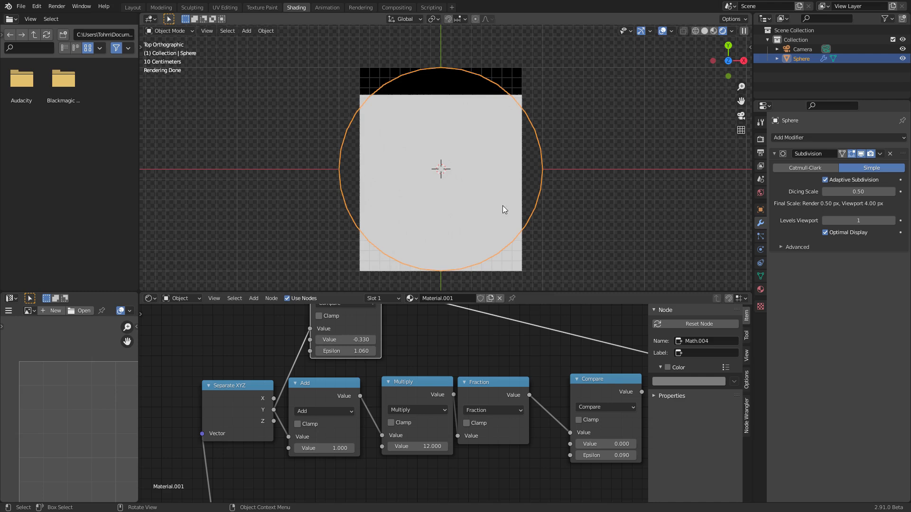
{"action": "scroll", "coordinate": [473, 336], "scroll_direction": "down", "scroll_amount": 3}
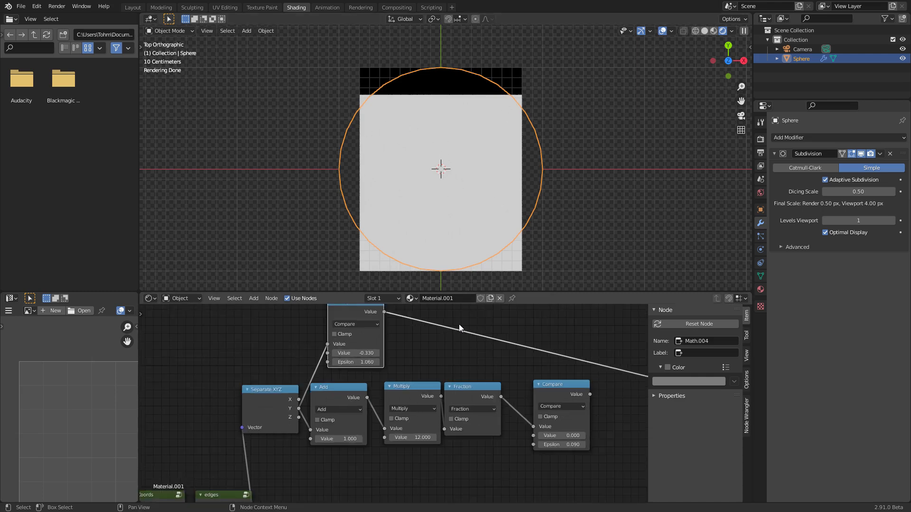
Step: Duplicate the end-of-chain Compare node, change the copy to Multiply, and feed it both Compare outputs
{"action": "middle_click_drag", "start_coordinate": [584, 359], "coordinate": [486, 354]}
{"action": "left_click_drag", "start_coordinate": [469, 379], "coordinate": [446, 376]}
{"action": "key", "text": "shift+d"}
{"action": "left_click", "coordinate": [551, 364]}
{"action": "left_click", "coordinate": [538, 367]}
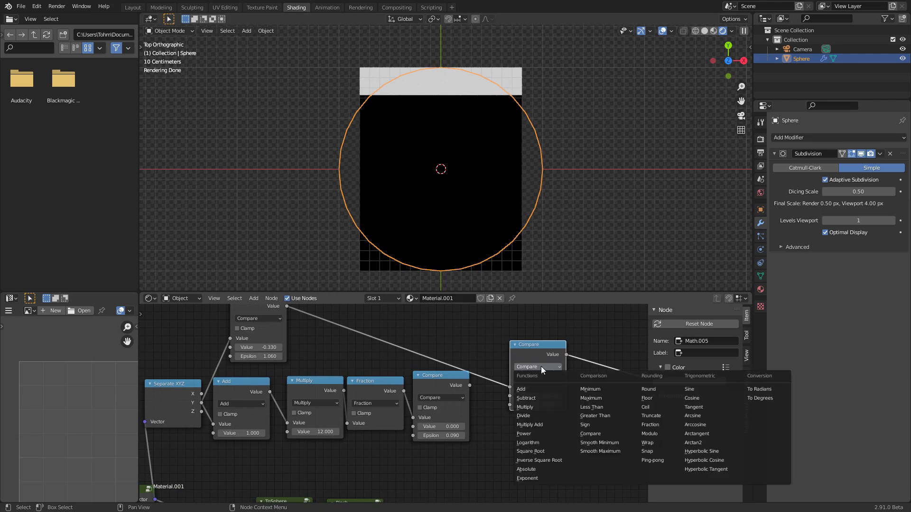
{"action": "left_click", "coordinate": [525, 407]}
{"action": "left_click_drag", "start_coordinate": [544, 352], "coordinate": [526, 357]}
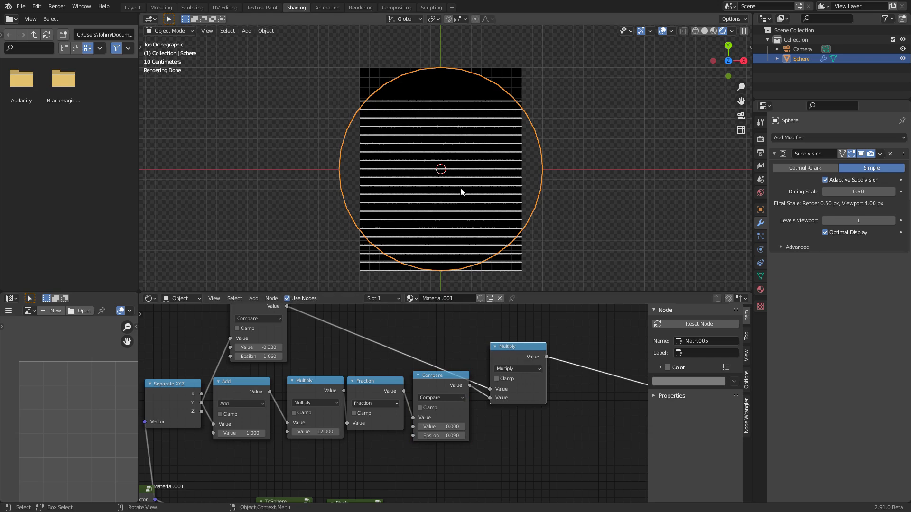
Step: Duplicate the upper Compare node above itself, connect Separate XYZ's X output to the copy, and preview it
{"action": "scroll", "coordinate": [379, 365], "scroll_direction": "down", "scroll_amount": 1}
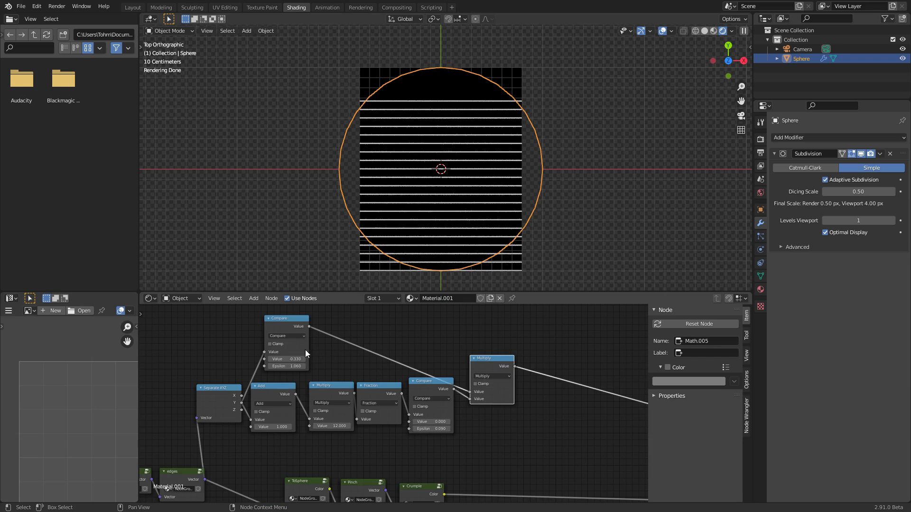
{"action": "left_click_drag", "start_coordinate": [209, 392], "coordinate": [168, 383]}
{"action": "middle_click_drag", "start_coordinate": [237, 383], "coordinate": [308, 451]}
{"action": "left_click_drag", "start_coordinate": [345, 391], "coordinate": [332, 400]}
{"action": "key", "text": "shift+d"}
{"action": "left_click", "coordinate": [336, 328]}
{"action": "left_click_drag", "start_coordinate": [274, 456], "coordinate": [324, 369]}
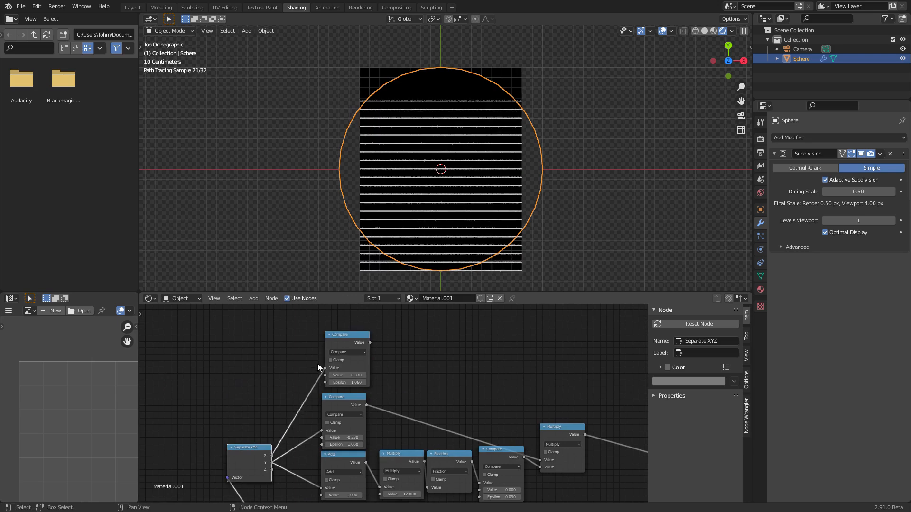
{"action": "left_click", "coordinate": [353, 333], "text": "ctrl+shift"}
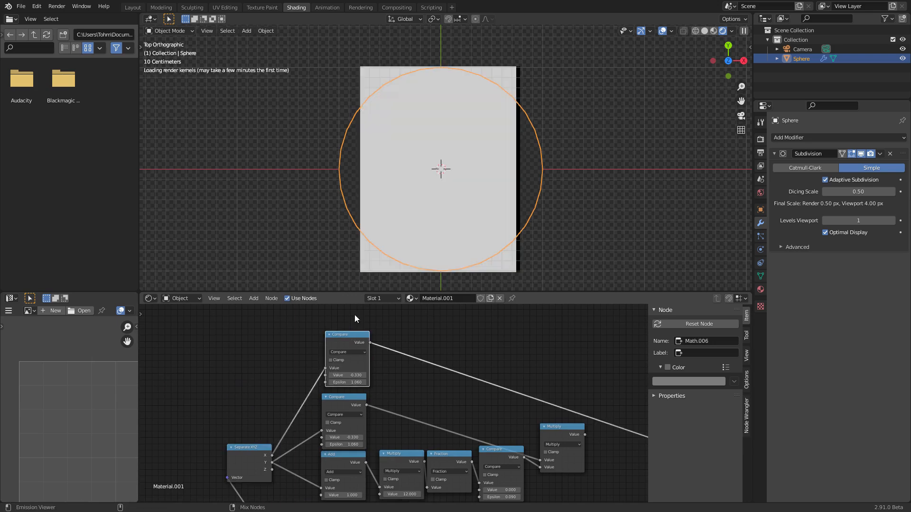
{"action": "left_click", "coordinate": [264, 451], "text": "ctrl+shift"}
{"action": "left_click", "coordinate": [352, 343], "text": "ctrl+shift"}
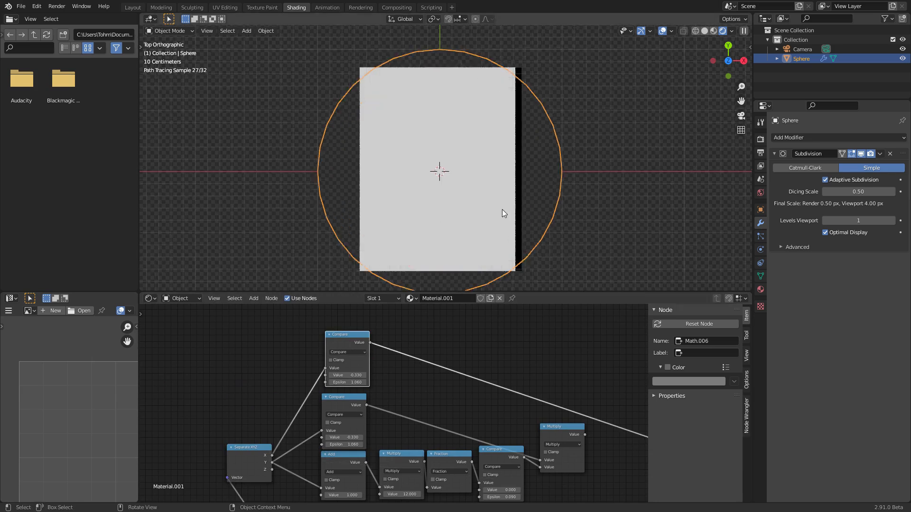
Step: Set the topmost Compare node's Epsilon to 0.1
{"action": "scroll", "coordinate": [506, 206], "scroll_direction": "up", "scroll_amount": 3}
{"action": "left_click", "coordinate": [356, 382]}
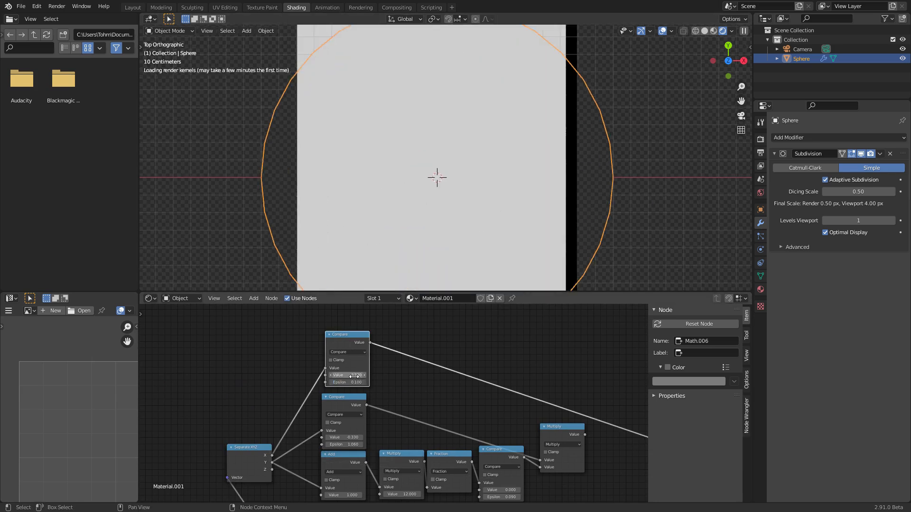
{"action": "type", "text": "0.1"}
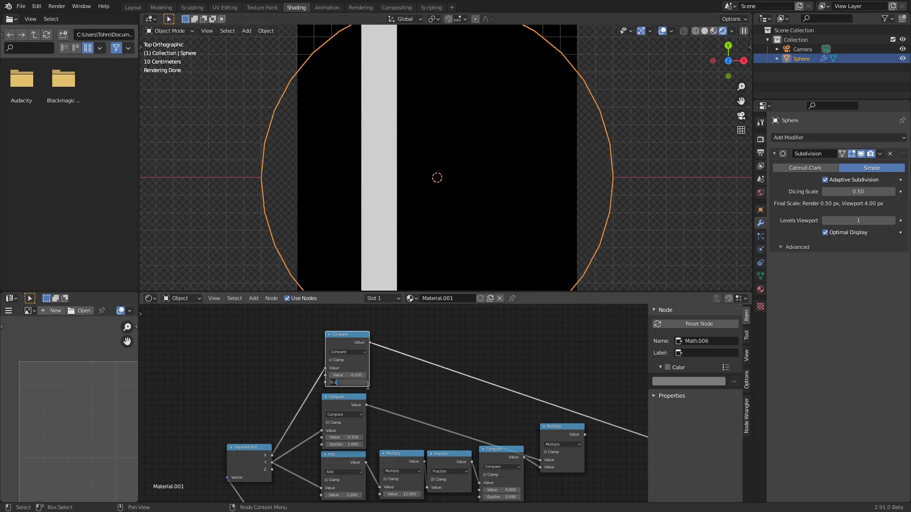
{"action": "key", "text": "Return"}
Step: Narrow the vertical stripe by setting the topmost Compare node's Epsilon to 0.03
{"action": "middle_click_drag", "start_coordinate": [498, 407], "coordinate": [447, 347]}
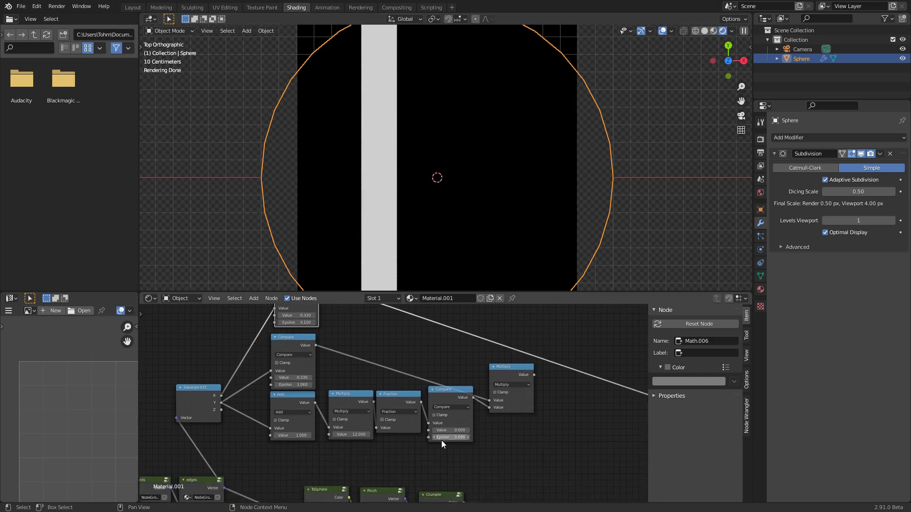
{"action": "middle_click_drag", "start_coordinate": [408, 399], "coordinate": [472, 457]}
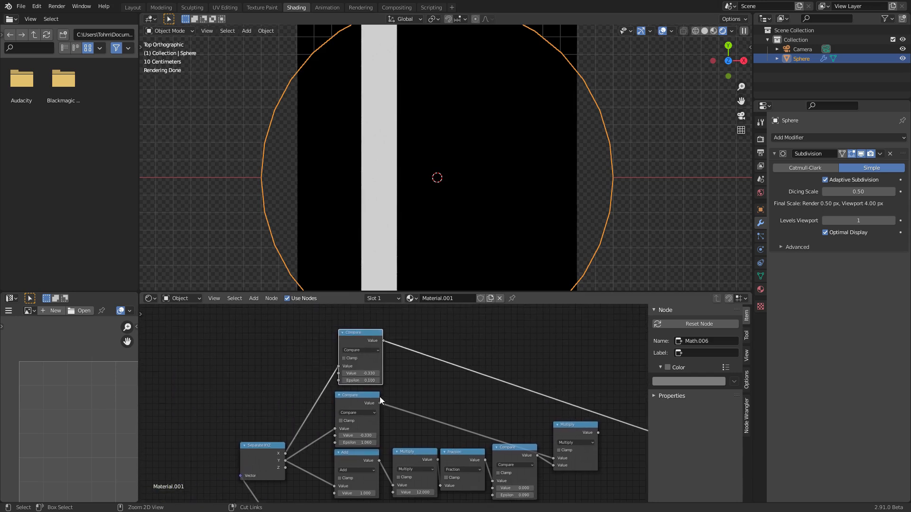
{"action": "scroll", "coordinate": [368, 381], "scroll_direction": "down", "scroll_amount": 2, "text": "ctrl"}
{"action": "scroll", "coordinate": [368, 381], "scroll_direction": "up", "scroll_amount": 1, "text": "ctrl"}
{"action": "mouse_move", "coordinate": [404, 379]}
{"action": "middle_mouse_down"}
{"action": "mouse_move", "coordinate": [366, 351]}
{"action": "mouse_move", "coordinate": [392, 369]}
{"action": "middle_mouse_up"}
{"action": "scroll", "coordinate": [365, 350], "scroll_direction": "up", "scroll_amount": 2}
{"action": "left_click", "coordinate": [354, 387]}
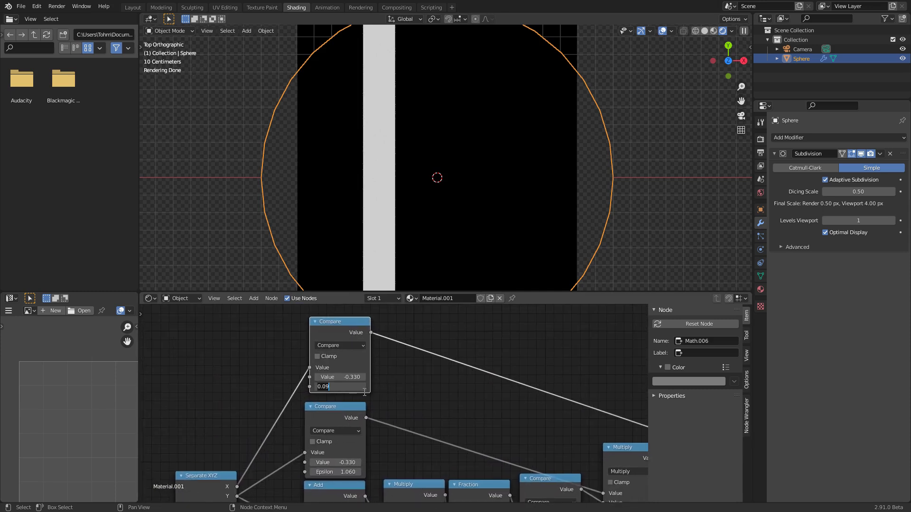
{"action": "type", "text": "0.03"}
{"action": "key", "text": "Return"}
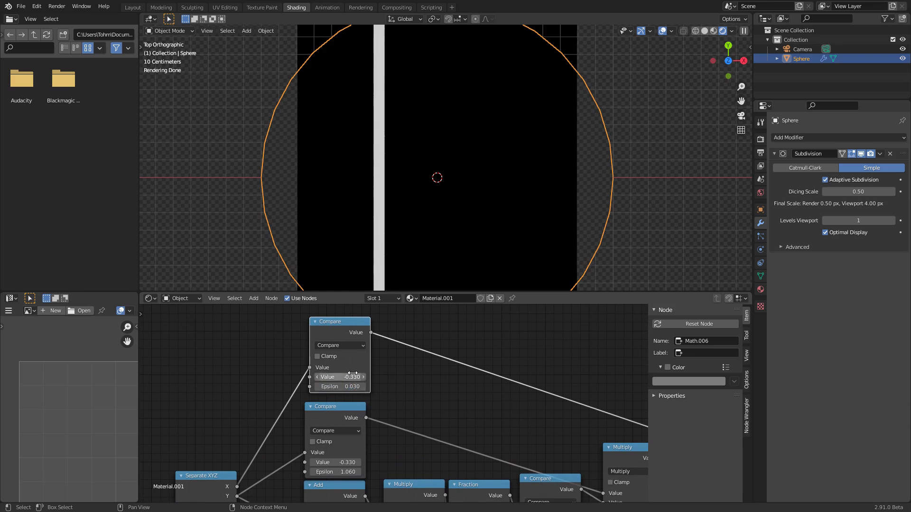
Step: Set the topmost Compare node's Value to -0.580 and its Epsilon to 0.010
{"action": "mouse_move", "coordinate": [340, 378]}
{"action": "left_mouse_down"}
{"action": "mouse_move", "coordinate": [320, 377]}
{"action": "mouse_move", "coordinate": [328, 377]}
{"action": "left_mouse_up"}
{"action": "left_click", "coordinate": [355, 389]}
{"action": "type", "text": ".05"}
{"action": "key", "text": "Return"}
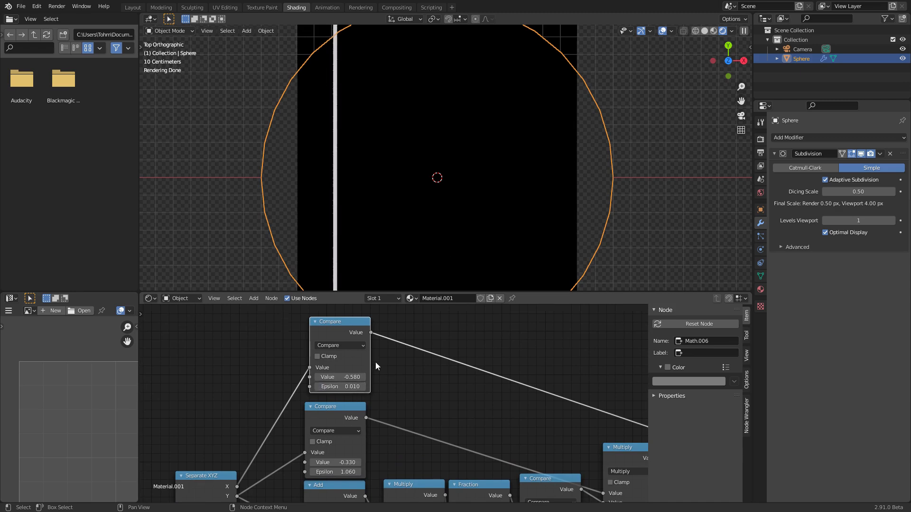
Step: Preview the final Multiply node and the topmost Compare node in turn
{"action": "scroll", "coordinate": [456, 394], "scroll_direction": "down", "scroll_amount": 3}
{"action": "middle_click_drag", "start_coordinate": [547, 430], "coordinate": [529, 420]}
{"action": "left_click", "coordinate": [524, 425], "text": "ctrl+shift"}
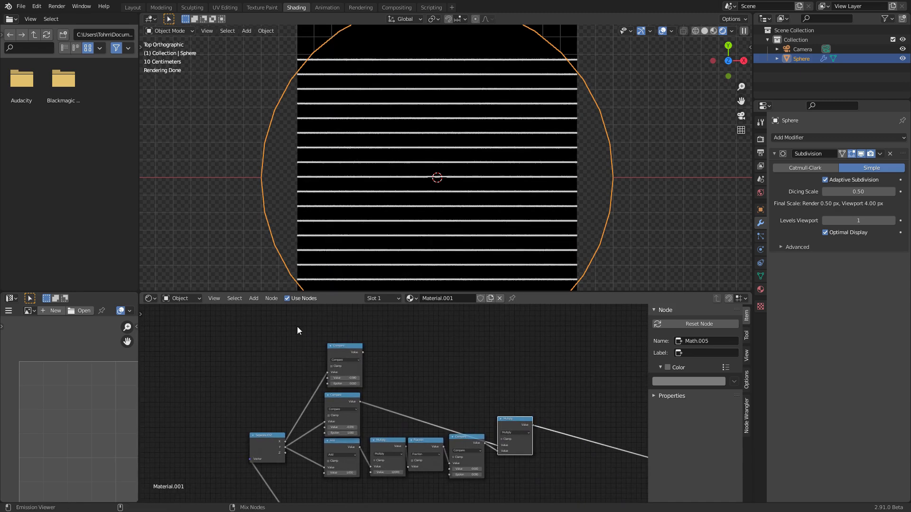
{"action": "left_click", "coordinate": [341, 348], "text": "ctrl+shift"}
Step: Move the Principled BSDF beside the math nodes, connect it to the material's Surface, and show all its input sockets
{"action": "scroll", "coordinate": [536, 374], "scroll_direction": "down", "scroll_amount": 3}
{"action": "middle_click_drag", "start_coordinate": [537, 374], "coordinate": [371, 380]}
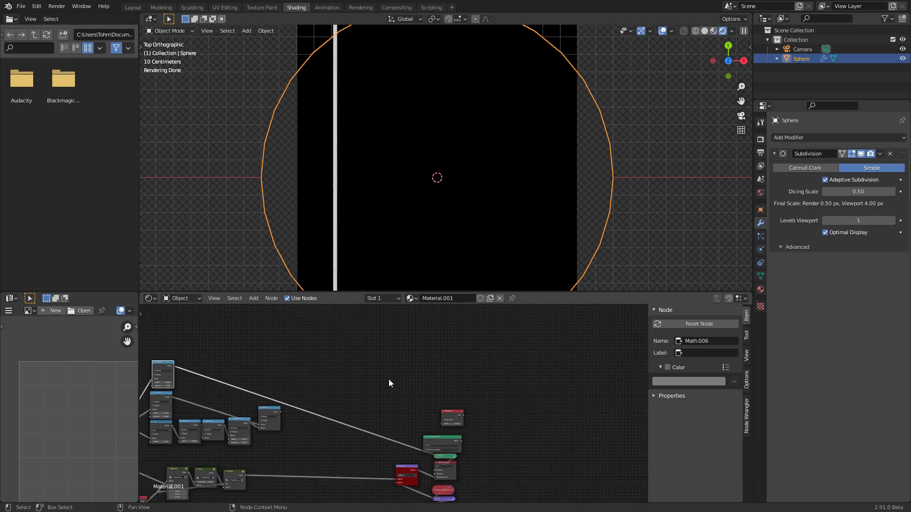
{"action": "left_click_drag", "start_coordinate": [439, 435], "coordinate": [283, 328]}
{"action": "left_click", "coordinate": [284, 328], "text": "ctrl+shift"}
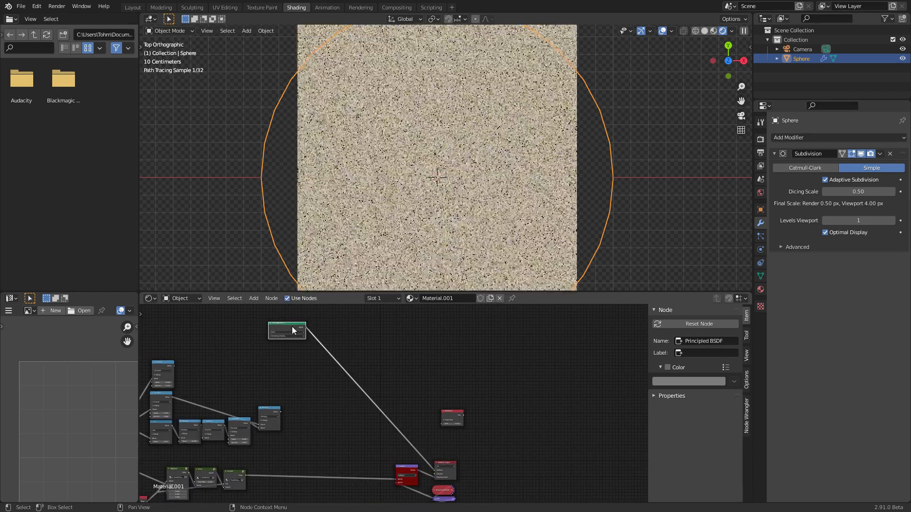
{"action": "key", "text": "ctrl+h"}
{"action": "key", "text": "g"}
{"action": "left_click", "coordinate": [289, 331]}
{"action": "middle_click_drag", "start_coordinate": [303, 358], "coordinate": [393, 322]}
Step: Enclose the coordinate, edges, ToSphere, Pinch and Crumple node groups and the Value node in one frame
{"action": "middle_click_drag", "start_coordinate": [322, 474], "coordinate": [372, 441]}
{"action": "left_click_drag", "start_coordinate": [383, 467], "coordinate": [212, 398]}
{"action": "key", "text": "ctrl+j"}
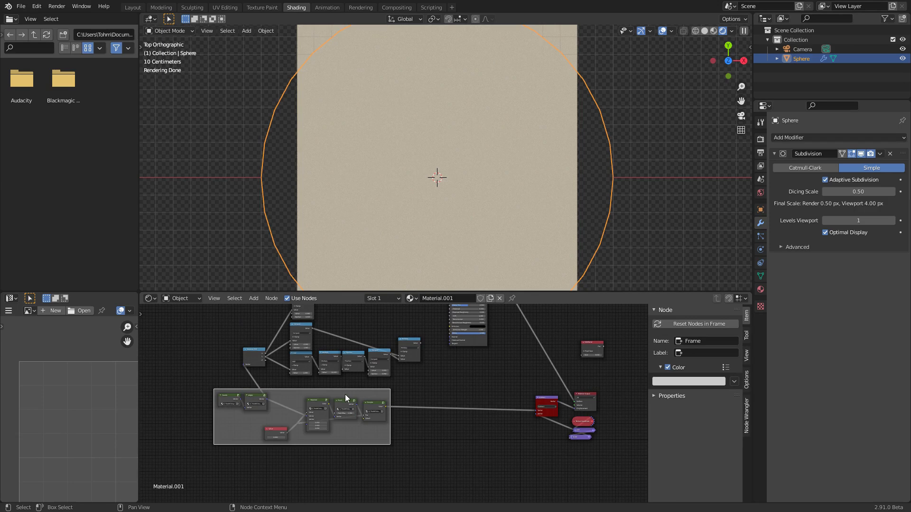
Step: Add a MixRGB node in front of the Principled BSDF
{"action": "middle_click_drag", "start_coordinate": [385, 331], "coordinate": [353, 435]}
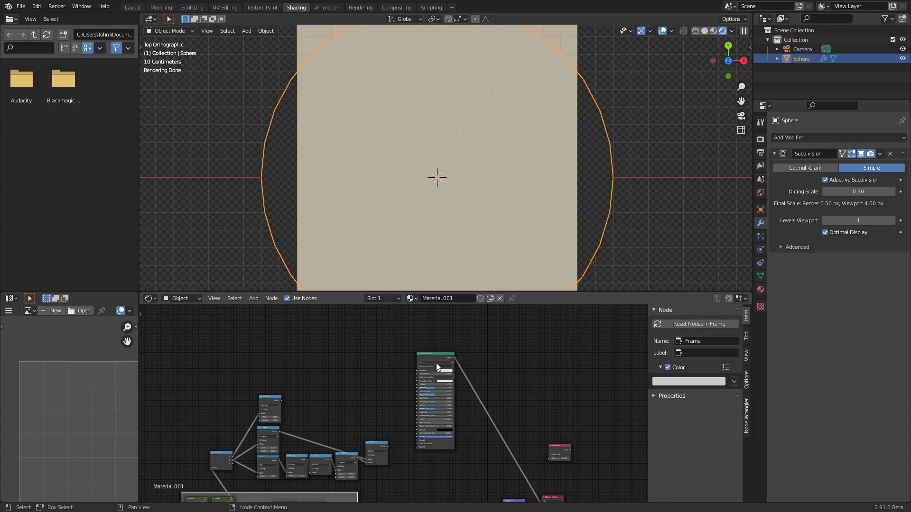
{"action": "middle_click_drag", "start_coordinate": [489, 414], "coordinate": [405, 355]}
{"action": "scroll", "coordinate": [488, 419], "scroll_direction": "up", "scroll_amount": 12}
{"action": "middle_click_drag", "start_coordinate": [512, 451], "coordinate": [324, 368]}
{"action": "middle_click_drag", "start_coordinate": [156, 334], "coordinate": [384, 414]}
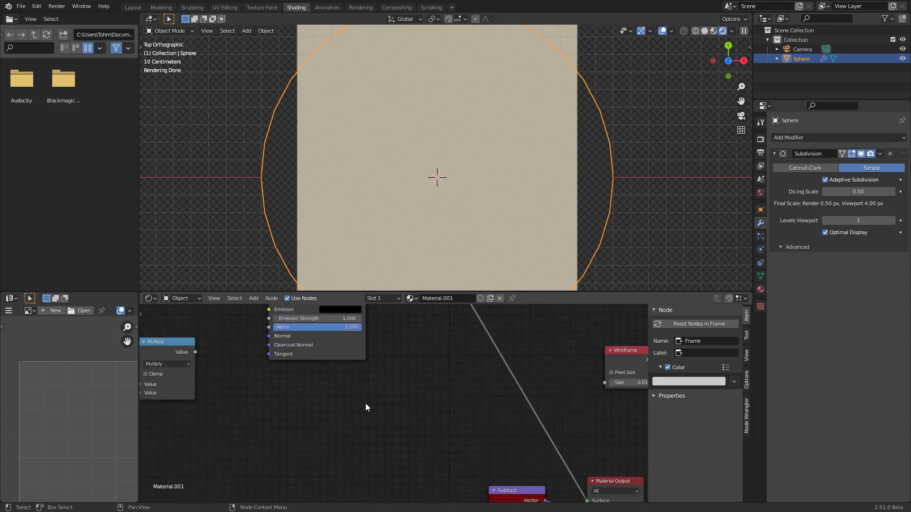
{"action": "middle_click_drag", "start_coordinate": [285, 318], "coordinate": [416, 489]}
{"action": "middle_click_drag", "start_coordinate": [372, 341], "coordinate": [429, 353]}
{"action": "scroll", "coordinate": [428, 356], "scroll_direction": "down", "scroll_amount": 2}
{"action": "key", "text": "shift+a"}
{"action": "left_click", "coordinate": [360, 332]}
{"action": "type", "text": "mi"}
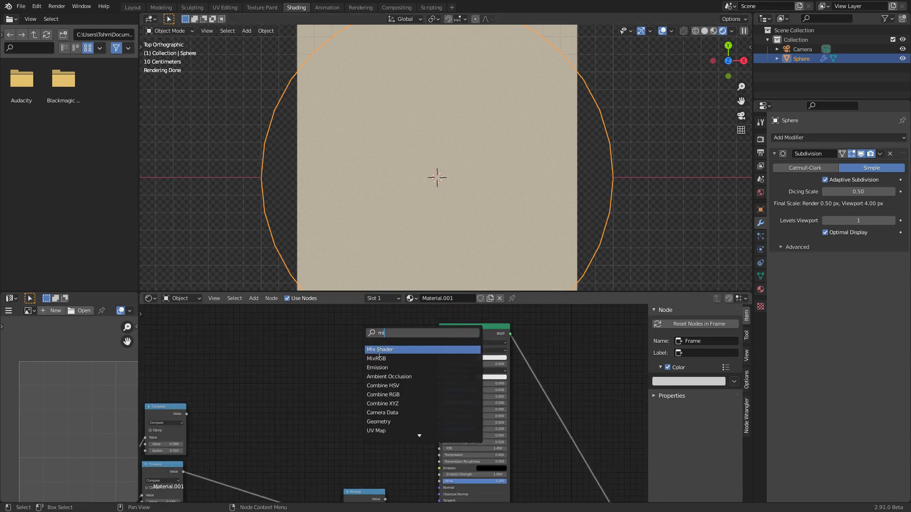
{"action": "left_click", "coordinate": [376, 358]}
{"action": "left_click", "coordinate": [369, 354]}
Step: Give the Mix node's Color1 the Principled BSDF's off-white base color and set Color2 to dark blue
{"action": "scroll", "coordinate": [529, 344], "scroll_direction": "up", "scroll_amount": 2}
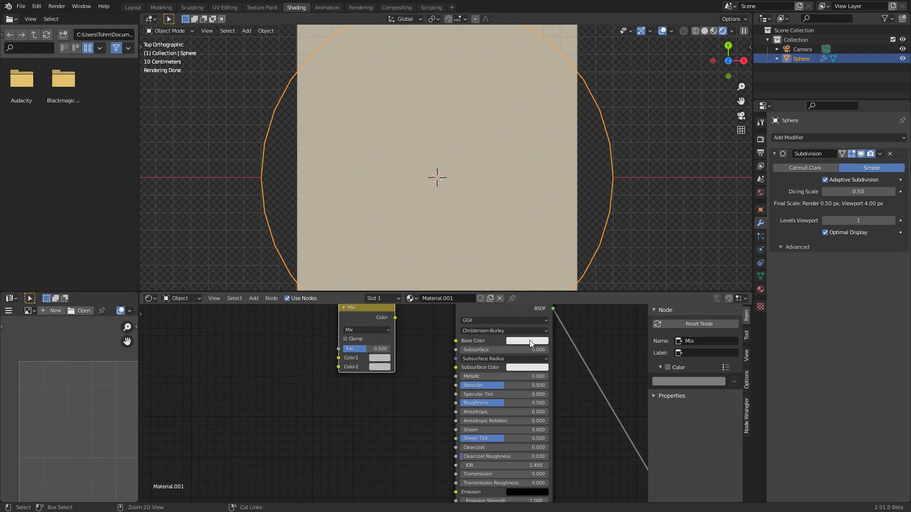
{"action": "scroll", "coordinate": [338, 401], "scroll_direction": "down", "scroll_amount": 3}
{"action": "scroll", "coordinate": [337, 395], "scroll_direction": "left", "scroll_amount": 4, "text": "ctrl"}
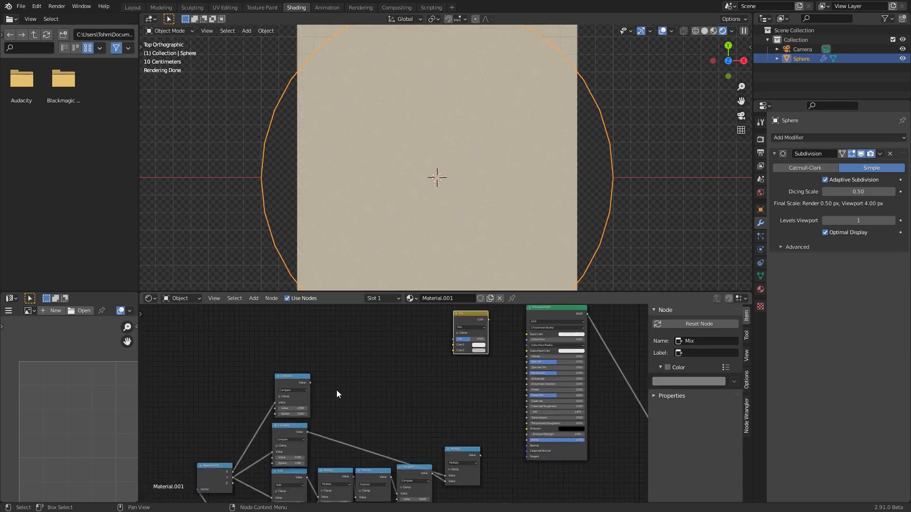
{"action": "scroll", "coordinate": [362, 389], "scroll_direction": "up", "scroll_amount": 2}
{"action": "scroll", "coordinate": [362, 389], "scroll_direction": "right", "scroll_amount": 2, "text": "ctrl"}
{"action": "scroll", "coordinate": [432, 384], "scroll_direction": "up", "scroll_amount": 1, "text": "shift"}
{"action": "left_click", "coordinate": [458, 352]}
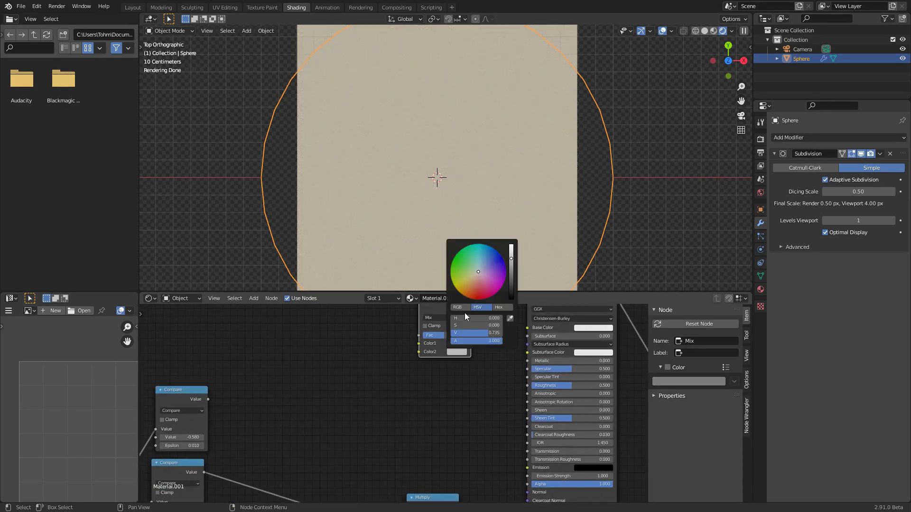
{"action": "left_click_drag", "start_coordinate": [493, 278], "coordinate": [504, 270]}
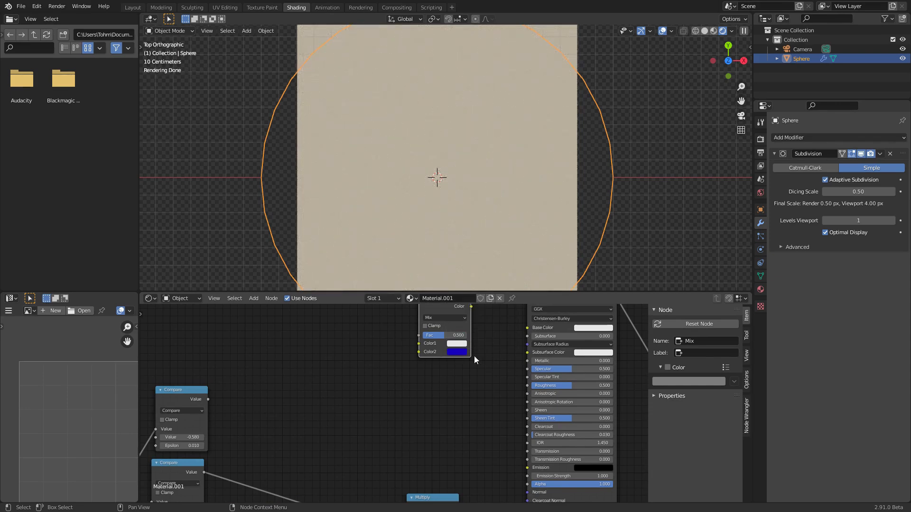
Step: Connect the final Multiply output to the Mix node's Color1 input, preview Multiply, and undo the preview
{"action": "scroll", "coordinate": [465, 356], "scroll_direction": "right", "scroll_amount": 1, "text": "ctrl"}
{"action": "scroll", "coordinate": [455, 363], "scroll_direction": "up", "scroll_amount": 1, "text": "shift"}
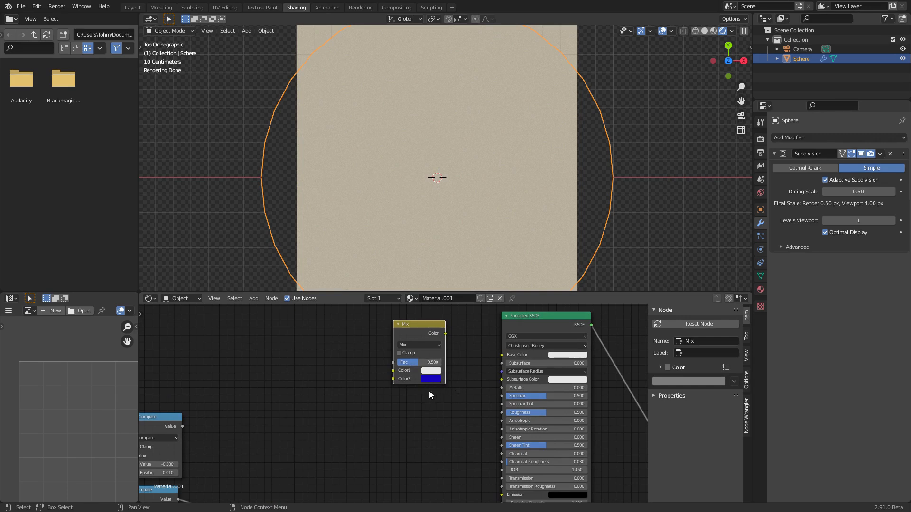
{"action": "middle_click_drag", "start_coordinate": [320, 417], "coordinate": [329, 377]}
{"action": "left_click_drag", "start_coordinate": [433, 458], "coordinate": [409, 340]}
{"action": "left_click", "coordinate": [413, 452], "text": "ctrl+shift"}
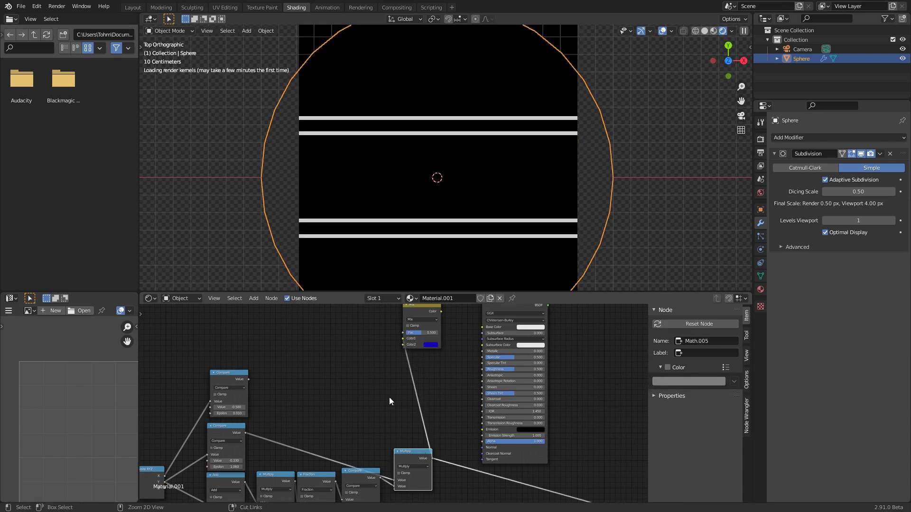
{"action": "key", "text": "ctrl+z"}
Step: Connect Mix's Color output to the Principled BSDF's Base Color and move the Multiply link from Color1 to Fac
{"action": "middle_click_drag", "start_coordinate": [458, 366], "coordinate": [447, 427]}
{"action": "scroll", "coordinate": [418, 381], "scroll_direction": "up", "scroll_amount": 4}
{"action": "scroll", "coordinate": [418, 382], "scroll_direction": "up", "scroll_amount": 1}
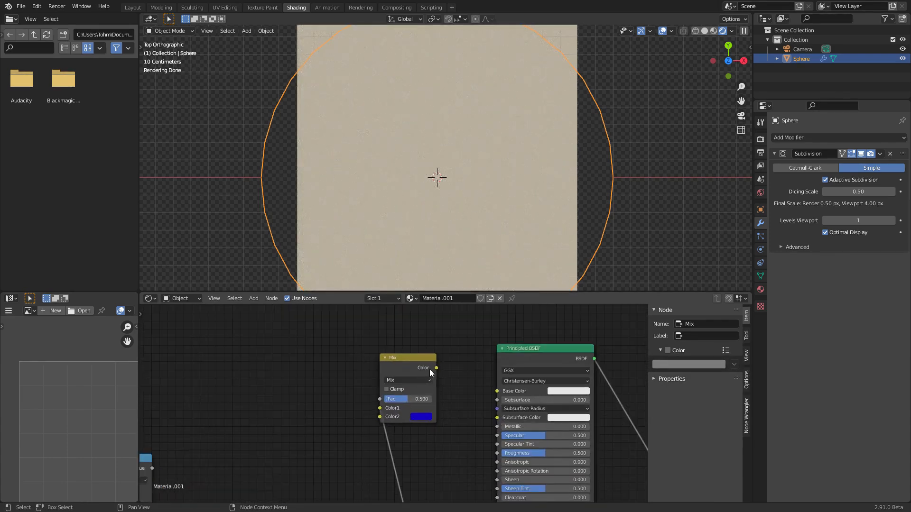
{"action": "left_click_drag", "start_coordinate": [436, 368], "coordinate": [497, 391]}
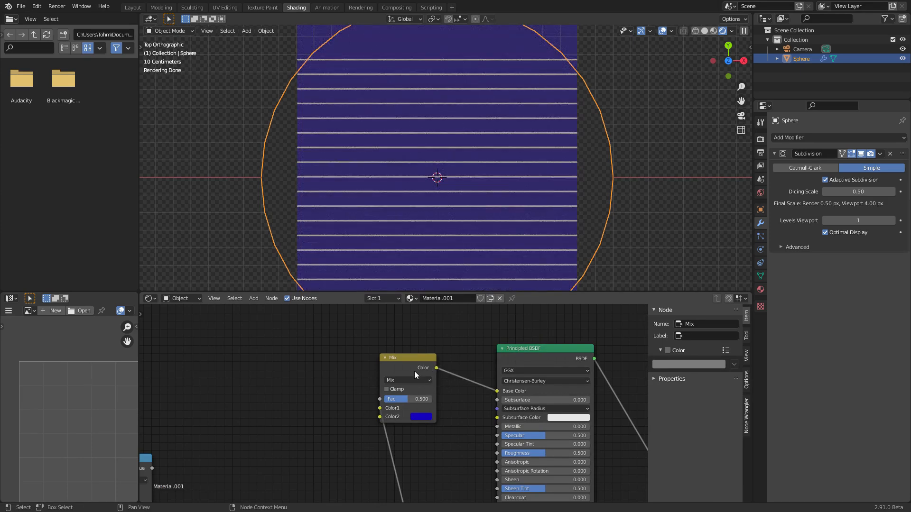
{"action": "left_click_drag", "start_coordinate": [401, 411], "coordinate": [423, 408]}
Step: Insert a duplicate Mix node between the first Mix node and the Principled BSDF, chained through Color1
{"action": "left_click_drag", "start_coordinate": [437, 366], "coordinate": [308, 360]}
{"action": "scroll", "coordinate": [394, 143], "scroll_direction": "down", "scroll_amount": 3}
{"action": "key", "text": "shift+d"}
{"action": "left_click", "coordinate": [403, 357]}
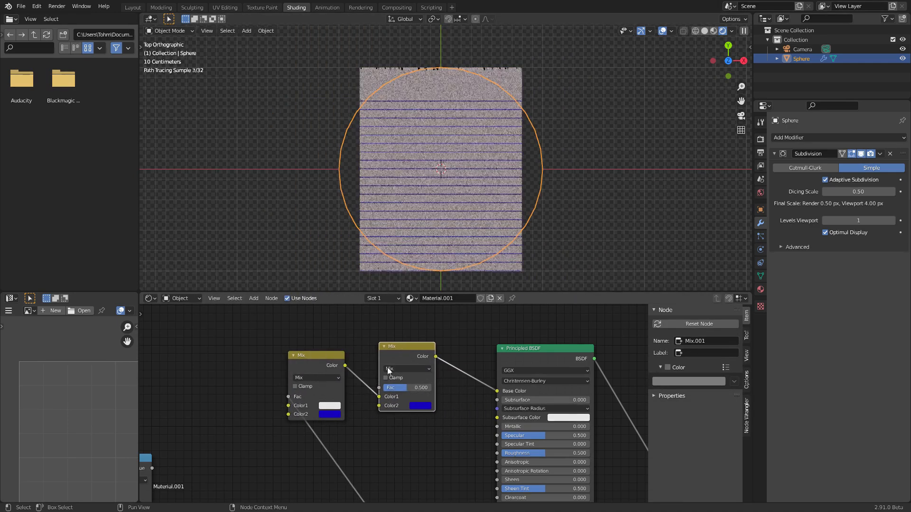
Step: Set the second Mix node's Color2 to red and connect the topmost Compare output to its Fac
{"action": "left_click", "coordinate": [417, 408]}
{"action": "left_click", "coordinate": [449, 329]}
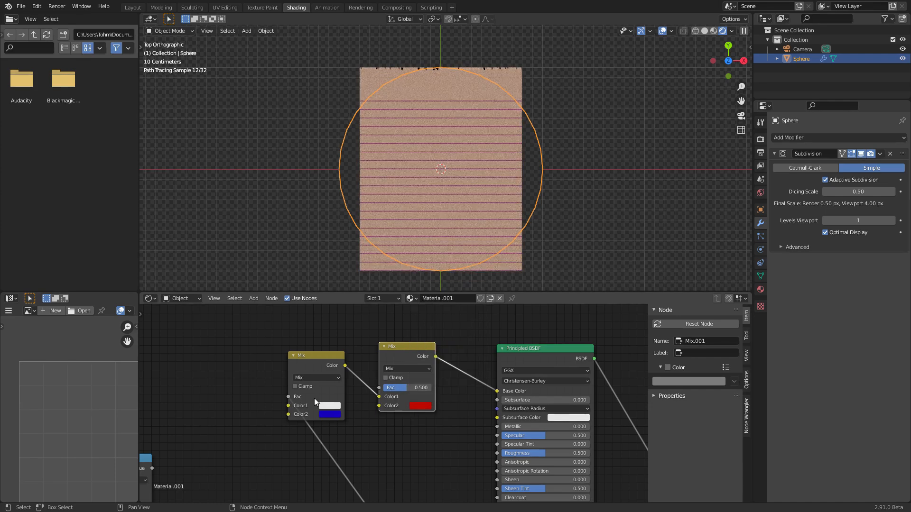
{"action": "scroll", "coordinate": [327, 393], "scroll_direction": "down", "scroll_amount": 3}
{"action": "left_click_drag", "start_coordinate": [313, 437], "coordinate": [467, 382]}
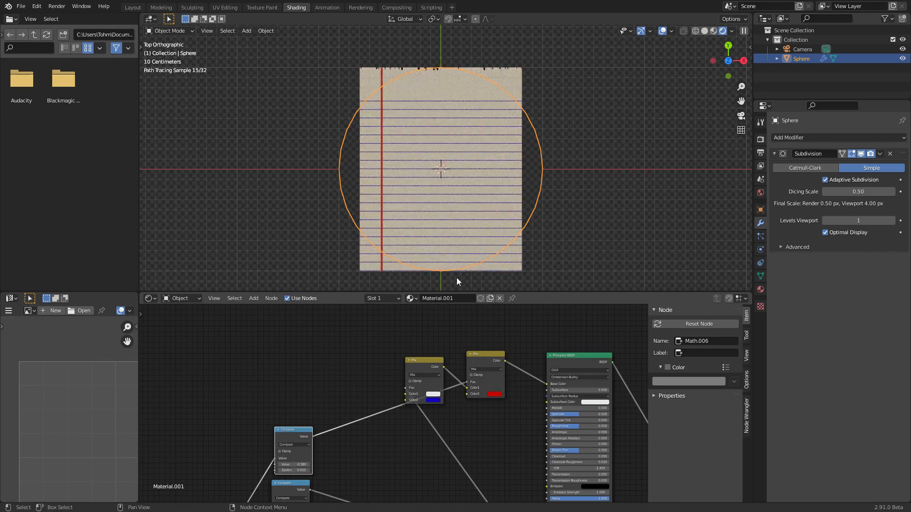
Step: Thin the red margin line by multiplying the topmost Compare node's 0.01 Epsilon by .65
{"action": "middle_click_drag", "start_coordinate": [385, 394], "coordinate": [445, 254]}
{"action": "scroll", "coordinate": [395, 334], "scroll_direction": "up", "scroll_amount": 5}
{"action": "scroll", "coordinate": [395, 334], "scroll_direction": "up", "scroll_amount": 1}
{"action": "middle_click_drag", "start_coordinate": [348, 320], "coordinate": [345, 375]}
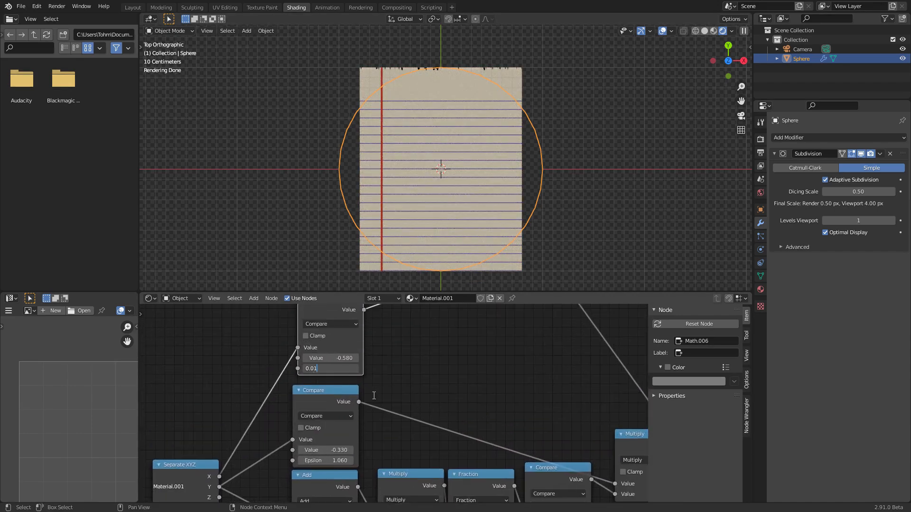
{"action": "type", "text": "1*.65"}
{"action": "key", "text": "Return"}
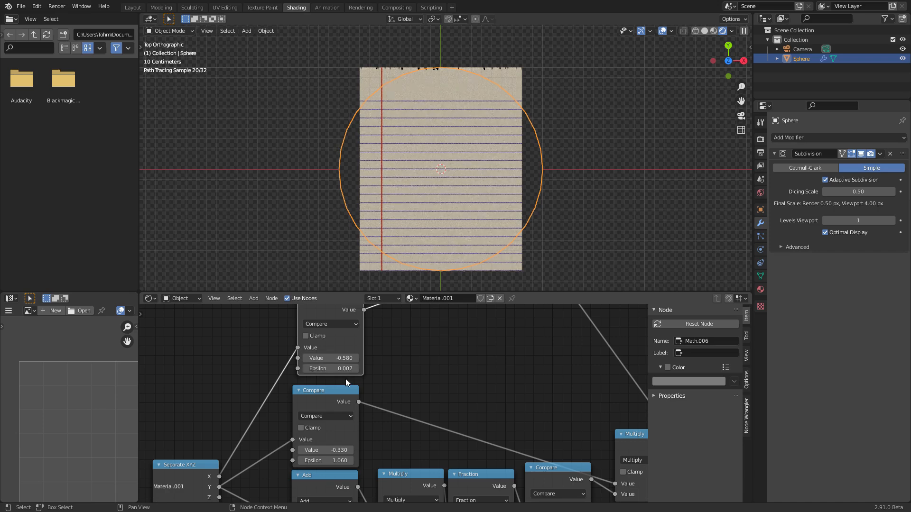
Step: Save the blend file
{"action": "key", "text": "ctrl+s"}
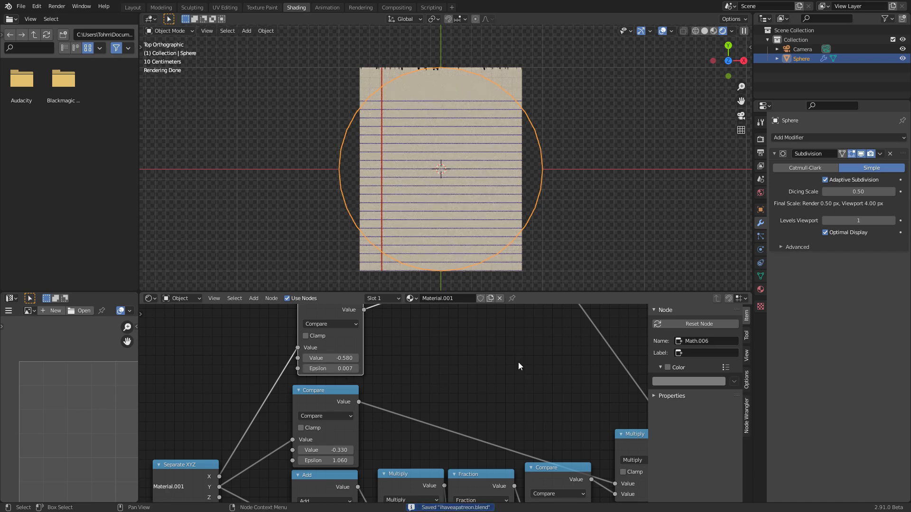
{"action": "scroll", "coordinate": [356, 375], "scroll_direction": "down", "scroll_amount": 5}
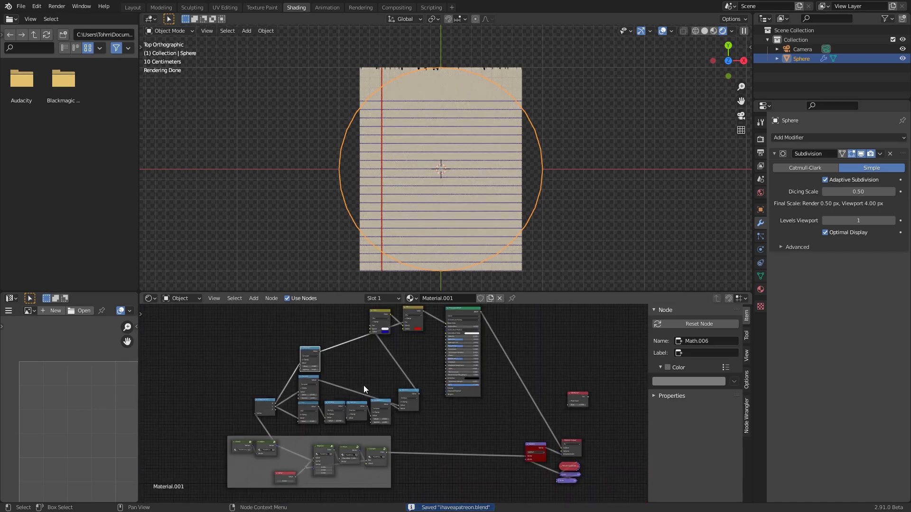
{"action": "scroll", "coordinate": [289, 447], "scroll_direction": "up", "scroll_amount": 2}
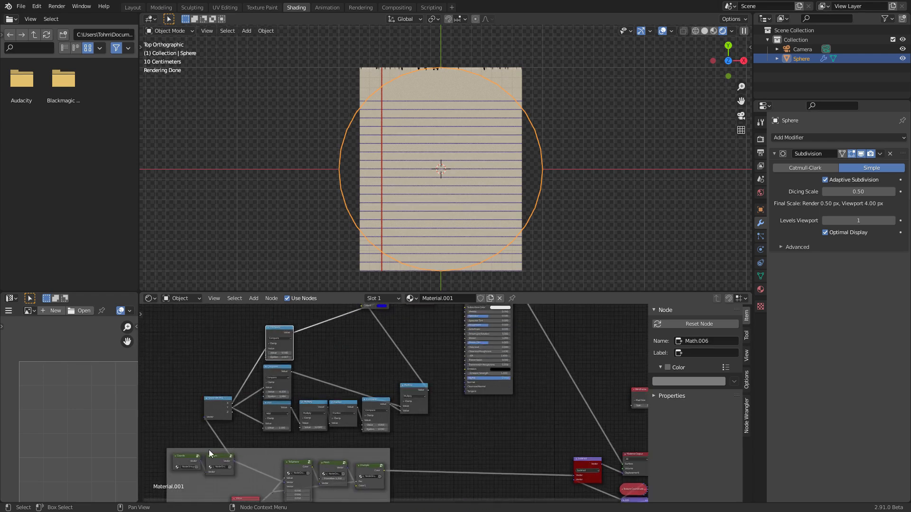
{"action": "middle_click_drag", "start_coordinate": [263, 458], "coordinate": [251, 444]}
{"action": "middle_click_drag", "start_coordinate": [210, 413], "coordinate": [320, 419]}
{"action": "middle_click_drag", "start_coordinate": [468, 430], "coordinate": [340, 411]}
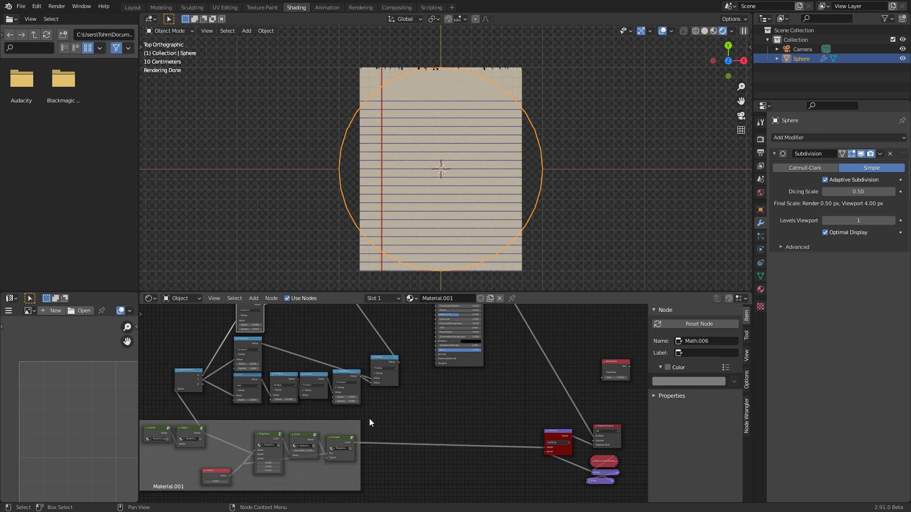
{"action": "scroll", "coordinate": [343, 436], "scroll_direction": "up", "scroll_amount": 1}
{"action": "middle_click_drag", "start_coordinate": [357, 448], "coordinate": [427, 412]}
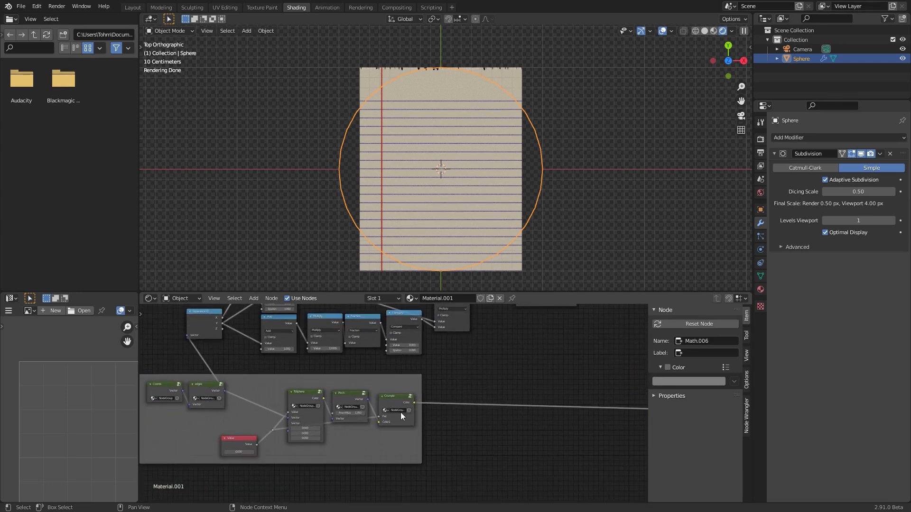
{"action": "scroll", "coordinate": [379, 406], "scroll_direction": "up", "scroll_amount": 1}
{"action": "middle_click_drag", "start_coordinate": [441, 175], "coordinate": [503, 119]}
{"action": "key", "text": "ctrl+s"}
Step: Raise the Value node feeding the ToSphere, Pinch and Crumple groups to 0.600
{"action": "middle_click_drag", "start_coordinate": [190, 457], "coordinate": [289, 416]}
{"action": "scroll", "coordinate": [289, 417], "scroll_direction": "up", "scroll_amount": 4}
{"action": "left_click_drag", "start_coordinate": [284, 428], "coordinate": [295, 428]}
{"action": "scroll", "coordinate": [470, 142], "scroll_direction": "up", "scroll_amount": 2}
{"action": "mouse_move", "coordinate": [470, 135]}
{"action": "middle_mouse_down"}
{"action": "mouse_move", "coordinate": [502, 118]}
{"action": "mouse_move", "coordinate": [449, 124]}
{"action": "middle_mouse_up"}
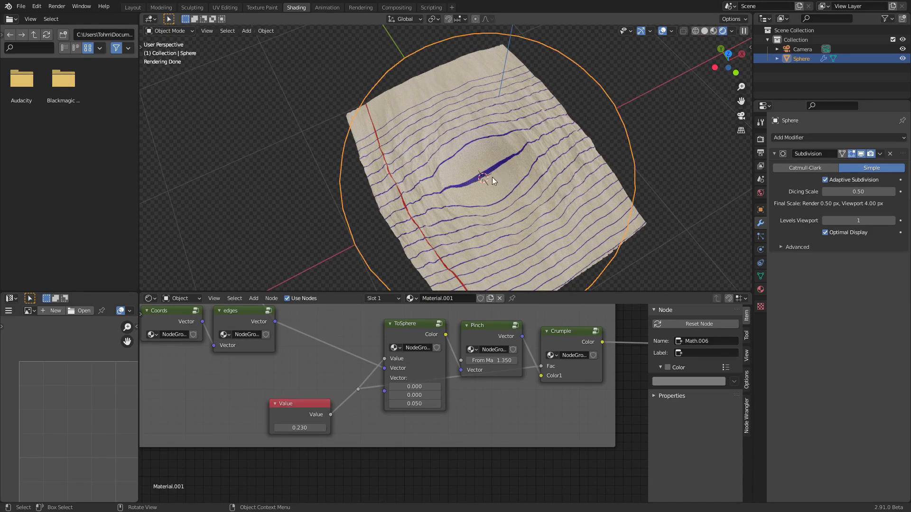
{"action": "left_click_drag", "start_coordinate": [299, 428], "coordinate": [307, 428]}
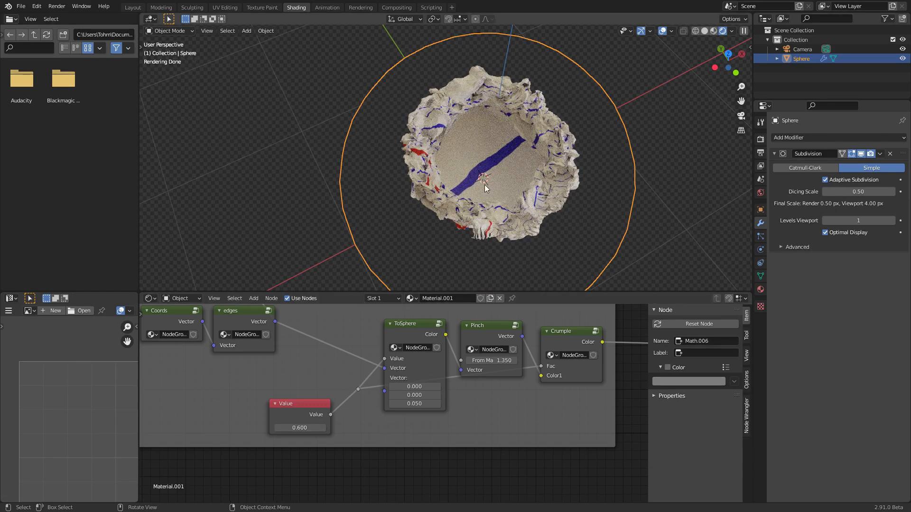
Step: Open the Crumple node group and spread out its nodes, placing Noise Texture below the others
{"action": "left_click", "coordinate": [596, 331]}
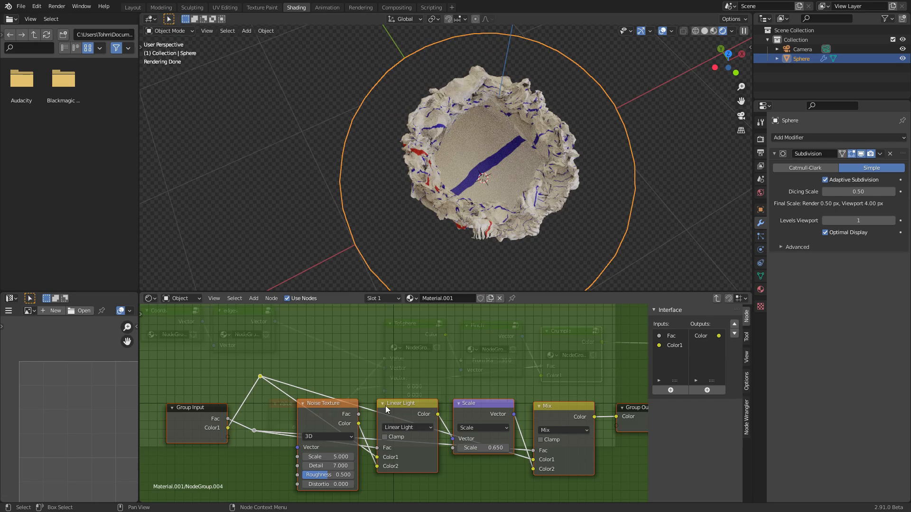
{"action": "scroll", "coordinate": [403, 406], "scroll_direction": "down", "scroll_amount": 4}
{"action": "middle_click_drag", "start_coordinate": [267, 396], "coordinate": [289, 372]}
{"action": "left_click_drag", "start_coordinate": [245, 433], "coordinate": [364, 342]}
{"action": "key", "text": "g"}
{"action": "left_click", "coordinate": [255, 354]}
{"action": "left_click_drag", "start_coordinate": [261, 399], "coordinate": [233, 469]}
{"action": "left_click", "coordinate": [289, 448]}
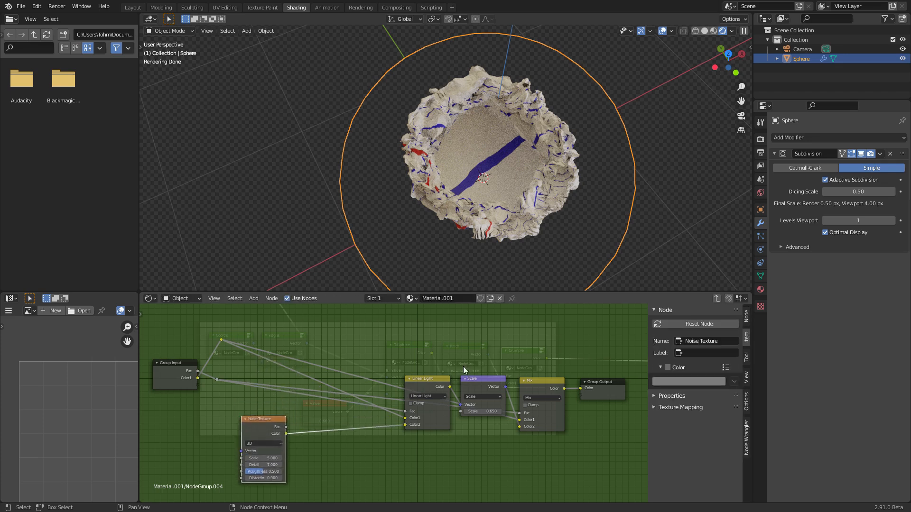
Step: Dissolve the Linear Light node while keeping its upstream link running into the Scale node
{"action": "scroll", "coordinate": [433, 375], "scroll_direction": "up", "scroll_amount": 1}
{"action": "left_click_drag", "start_coordinate": [431, 376], "coordinate": [386, 332]}
{"action": "key", "text": "ctrl+x"}
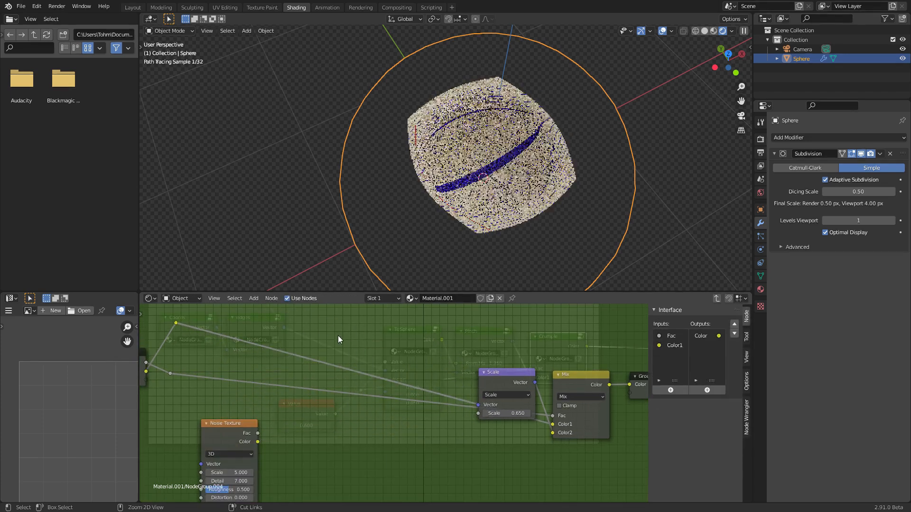
Step: Insert a duplicate of the Scale node ahead of Scale on its incoming link and change its operation to Add
{"action": "middle_click_drag", "start_coordinate": [356, 336], "coordinate": [369, 348]}
{"action": "left_click", "coordinate": [511, 383]}
{"action": "key", "text": "shift+d"}
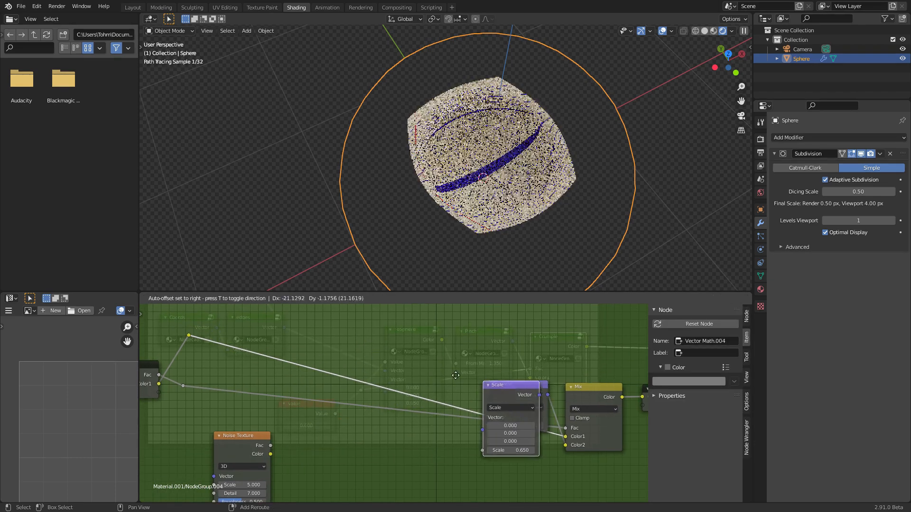
{"action": "left_click", "coordinate": [359, 346]}
{"action": "left_click", "coordinate": [365, 367]}
{"action": "left_click", "coordinate": [355, 375]}
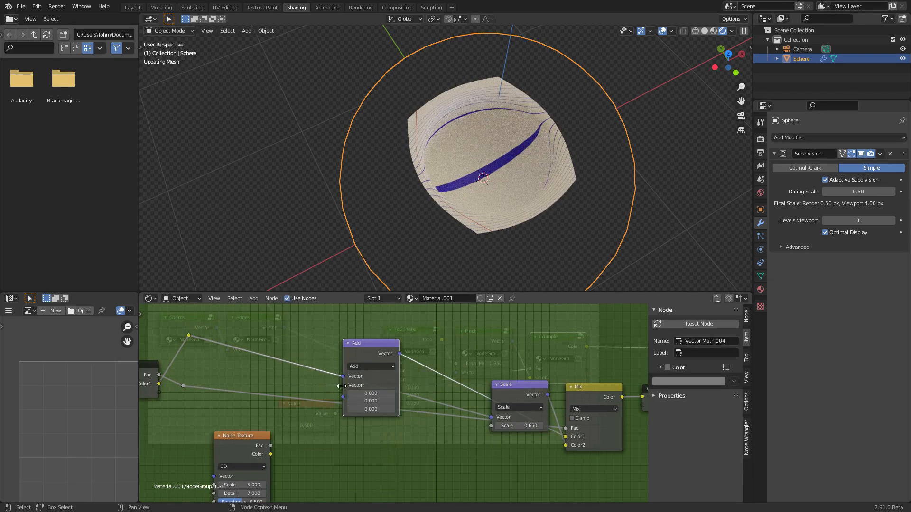
Step: Connect Noise Texture's Color output to the Add node's second Vector input and move Noise Texture aside
{"action": "left_click_drag", "start_coordinate": [270, 454], "coordinate": [285, 444]}
{"action": "left_click_drag", "start_coordinate": [349, 403], "coordinate": [343, 397]}
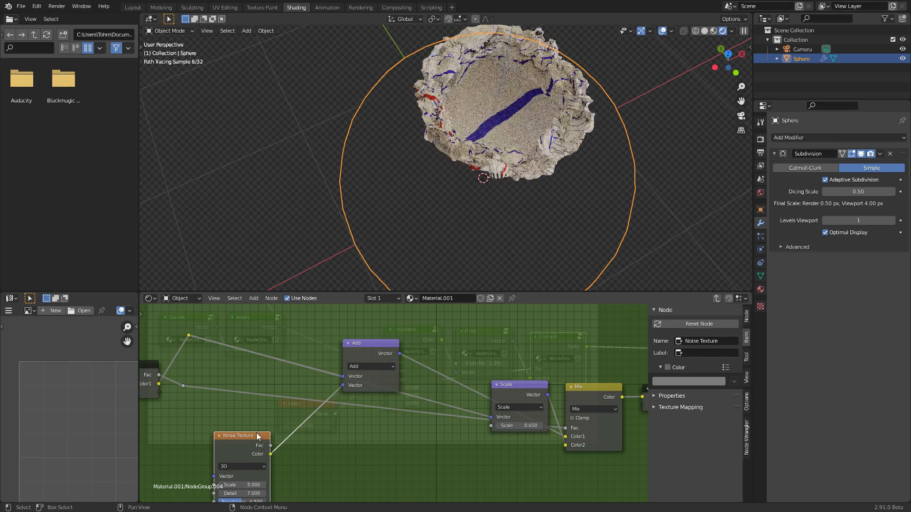
{"action": "left_click_drag", "start_coordinate": [232, 437], "coordinate": [215, 427]}
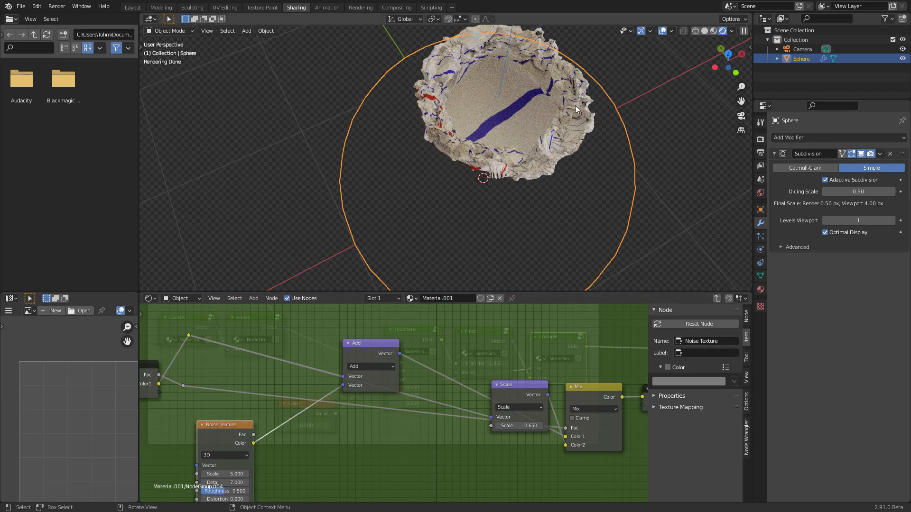
Step: Insert a duplicate of the Add node after it and change the copy's operation to Subtract
{"action": "left_click_drag", "start_coordinate": [358, 354], "coordinate": [333, 350]}
{"action": "key", "text": "shift+d"}
{"action": "left_click", "coordinate": [435, 351]}
{"action": "left_click", "coordinate": [434, 347]}
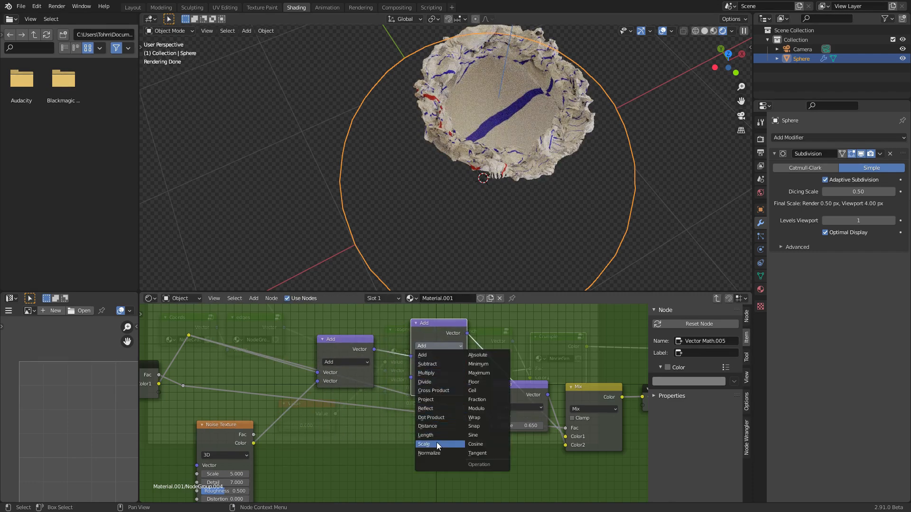
{"action": "left_click", "coordinate": [430, 364]}
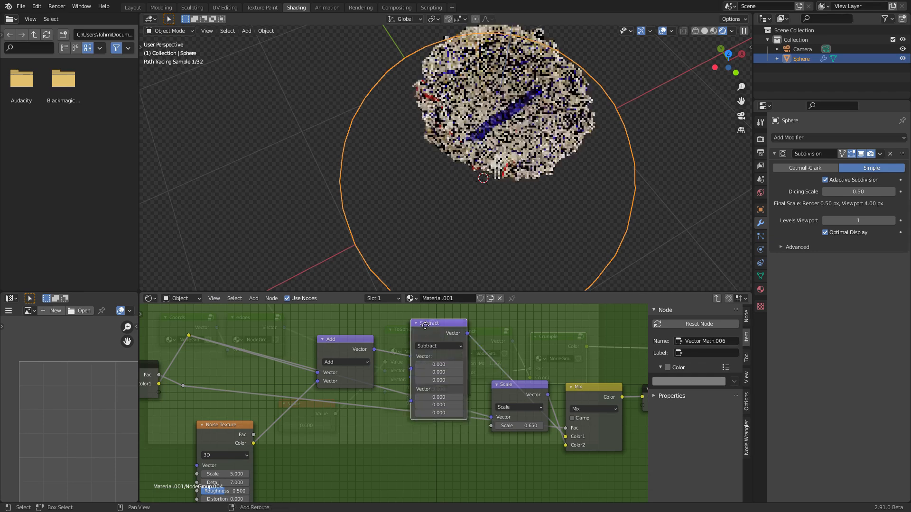
Step: Duplicate the Subtract node as a Scale node and connect its output to Subtract's second Vector input
{"action": "key", "text": "shift+d"}
{"action": "left_click", "coordinate": [347, 427]}
{"action": "left_click", "coordinate": [351, 451]}
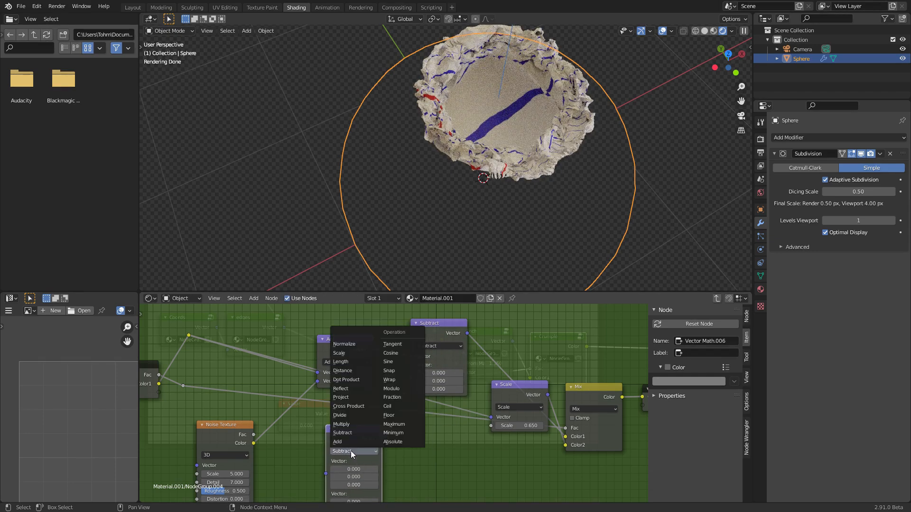
{"action": "left_click", "coordinate": [334, 354]}
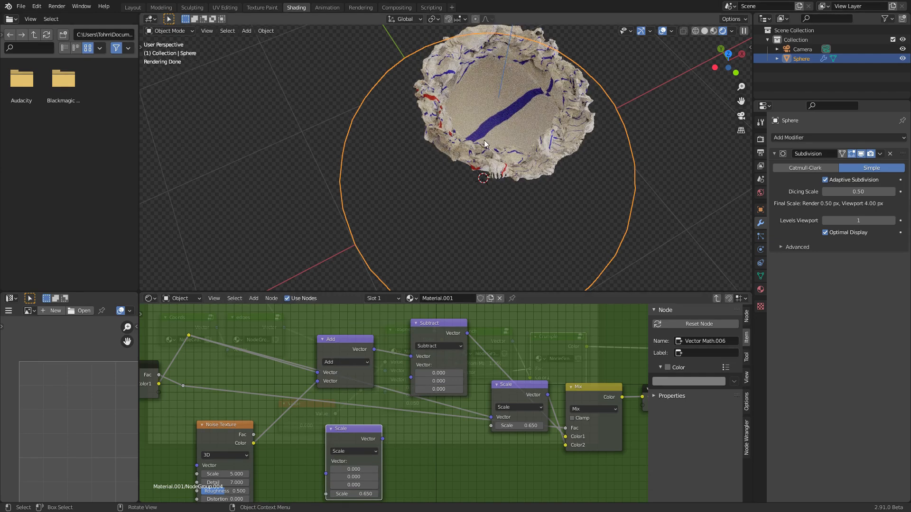
{"action": "left_click_drag", "start_coordinate": [382, 439], "coordinate": [411, 364]}
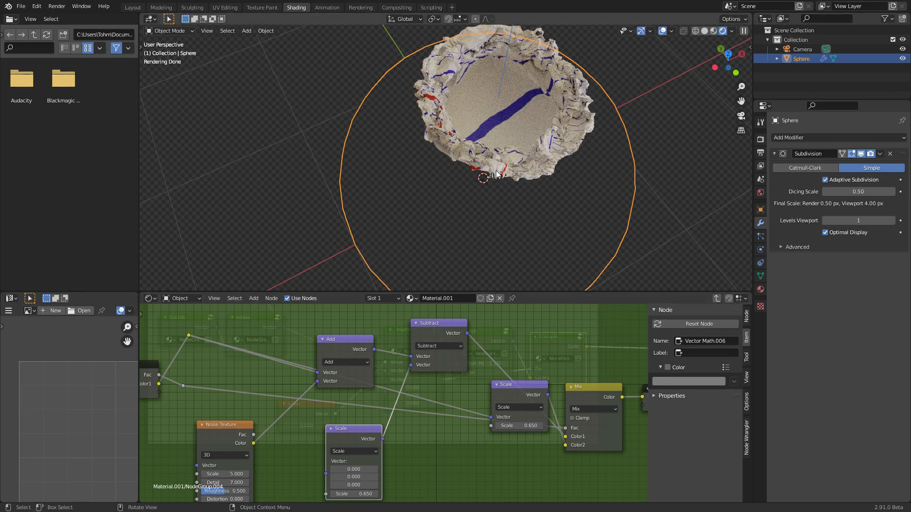
Step: Place the new Scale node beneath Add and set all three of its Vector components to .5
{"action": "left_click_drag", "start_coordinate": [355, 429], "coordinate": [345, 397]}
{"action": "left_click_drag", "start_coordinate": [357, 445], "coordinate": [358, 435]}
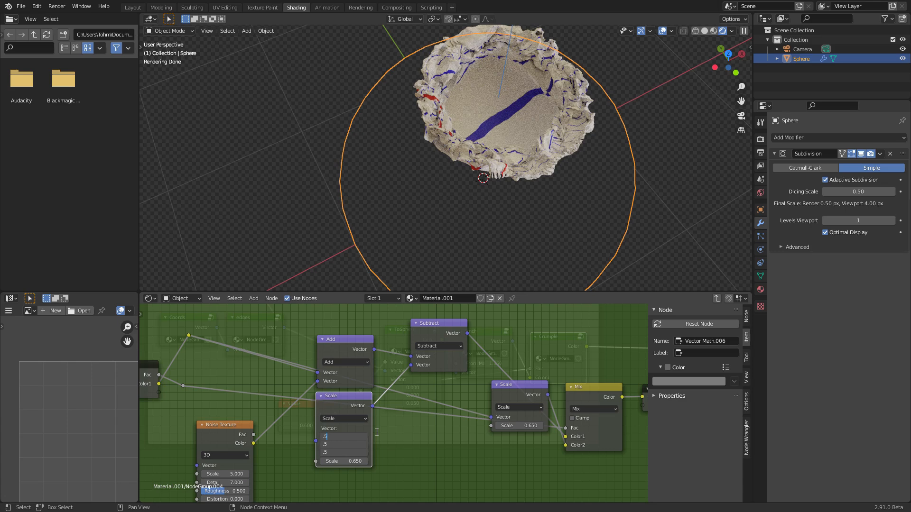
{"action": "type", "text": ".5"}
{"action": "key", "text": "Return"}
Step: Insert a duplicate of the .5-vector Scale node between Noise Texture and the Add node
{"action": "middle_click_drag", "start_coordinate": [307, 388], "coordinate": [368, 373]}
{"action": "left_click_drag", "start_coordinate": [303, 415], "coordinate": [238, 390]}
{"action": "left_click", "coordinate": [396, 382]}
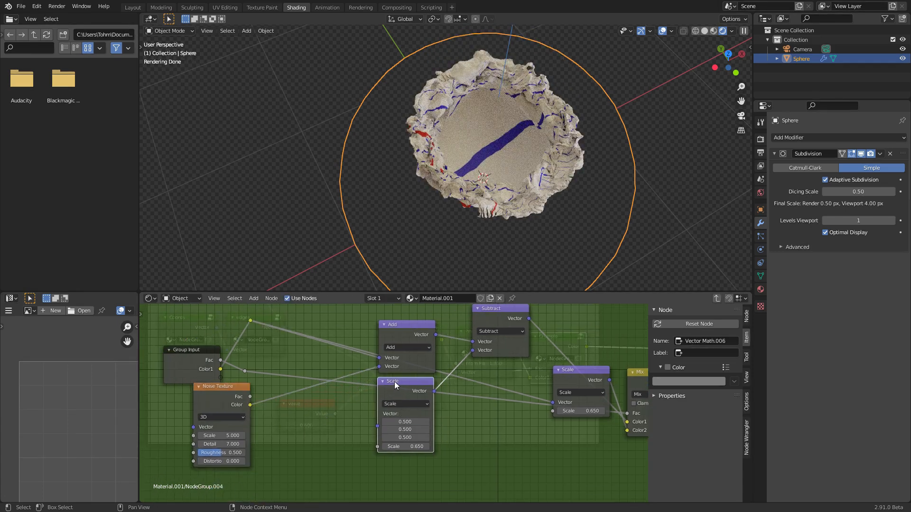
{"action": "key", "text": "shift+d"}
{"action": "left_click", "coordinate": [300, 390]}
Step: Add a Value node and connect it to the Scale inputs of both new Scale nodes
{"action": "key", "text": "shift+a"}
{"action": "left_click", "coordinate": [303, 321]}
{"action": "type", "text": "val"}
{"action": "key", "text": "Return"}
{"action": "left_click", "coordinate": [324, 464]}
{"action": "right_click_drag", "start_coordinate": [324, 464], "coordinate": [382, 456], "text": "alt"}
Step: Test the distortion strength by setting the new Value node to 0 and raising it to 0.910
{"action": "left_click", "coordinate": [327, 471]}
{"action": "type", "text": "0"}
{"action": "key", "text": "Return"}
{"action": "middle_click_drag", "start_coordinate": [372, 248], "coordinate": [512, 184]}
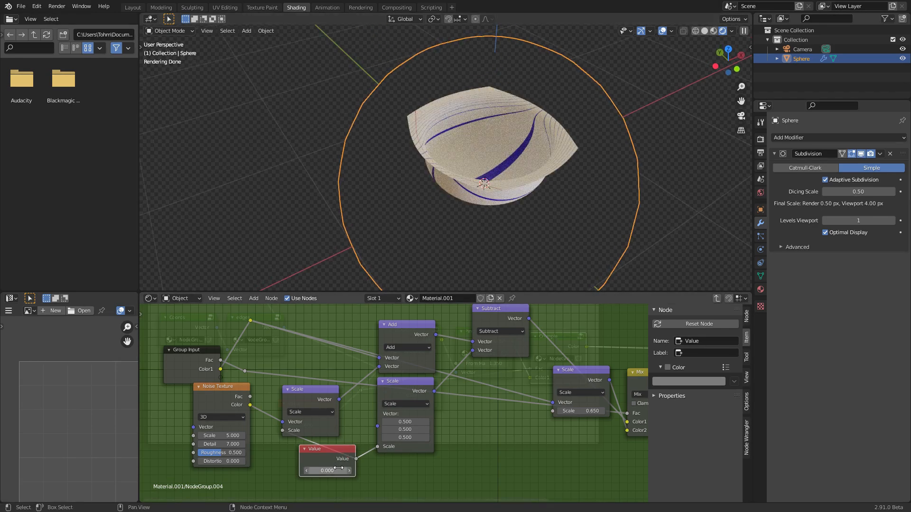
{"action": "left_click_drag", "start_coordinate": [329, 471], "coordinate": [371, 471]}
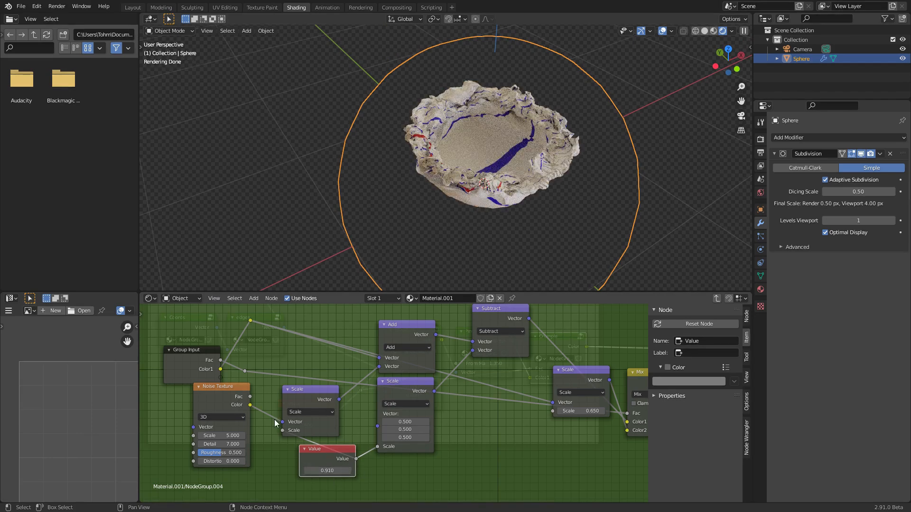
Step: Drive both new Scale nodes' Scale inputs from the group's Fac reroute instead of the Value node
{"action": "left_click_drag", "start_coordinate": [244, 370], "coordinate": [280, 482]}
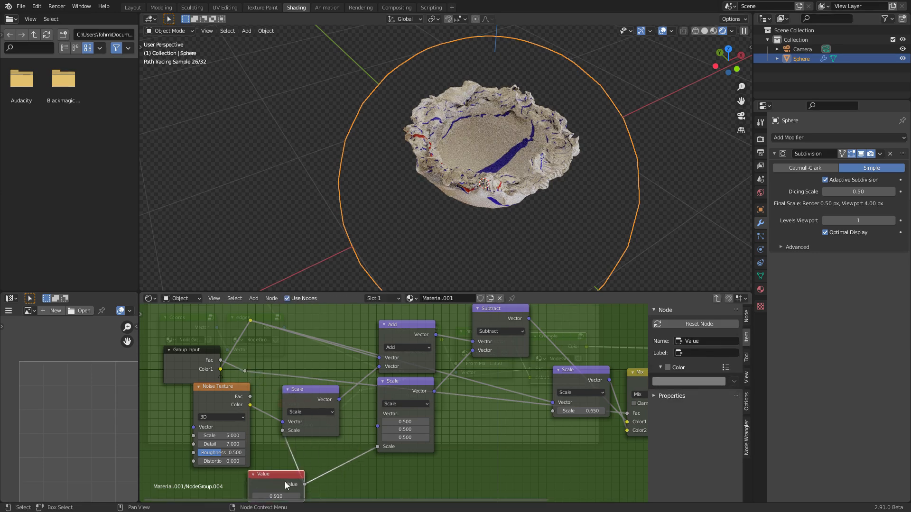
{"action": "left_click_drag", "start_coordinate": [245, 371], "coordinate": [314, 458]}
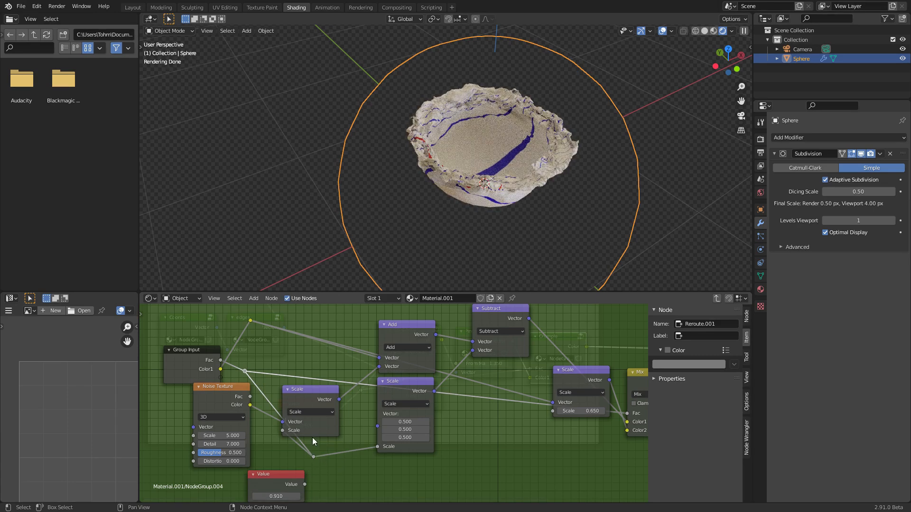
Step: Undo the vector-math edits back to the unlinked Add node and dissolve that node
{"action": "key", "text": "ctrl+z"}
{"action": "key", "text": "ctrl+z"}
{"action": "key", "text": "ctrl+z"}
{"action": "key", "text": "ctrl+z"}
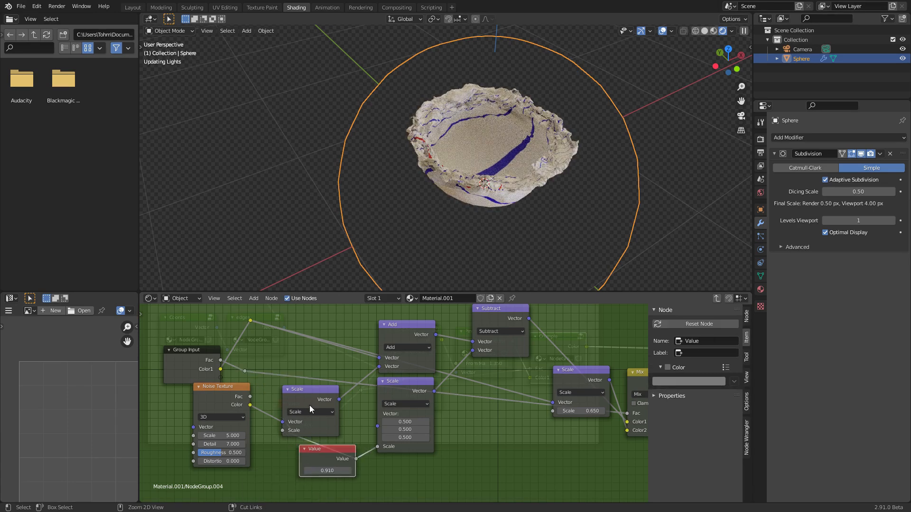
{"action": "key", "text": "ctrl+z"}
{"action": "key", "text": "ctrl+z"}
{"action": "key", "text": "ctrl+z"}
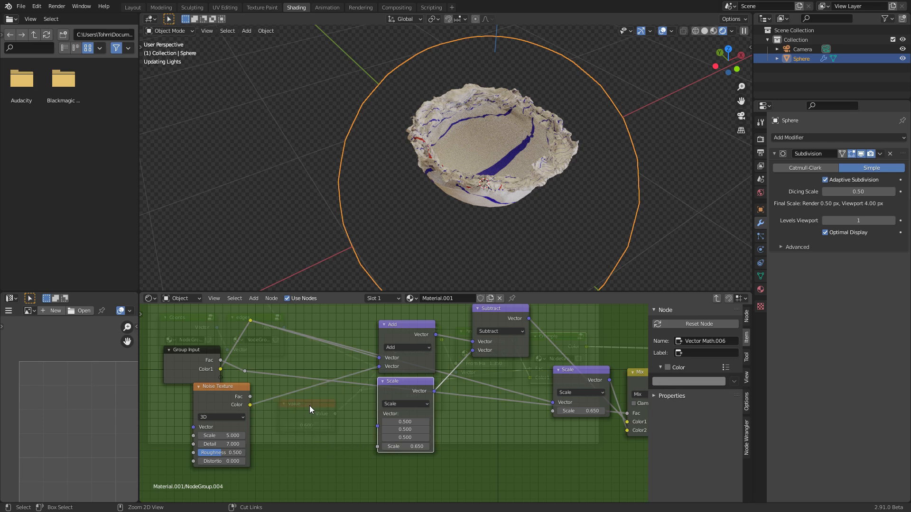
{"action": "key", "text": "ctrl+z"}
{"action": "key", "text": "ctrl+z"}
{"action": "key", "text": "ctrl+z"}
{"action": "key", "text": "ctrl+z"}
{"action": "key", "text": "ctrl+z"}
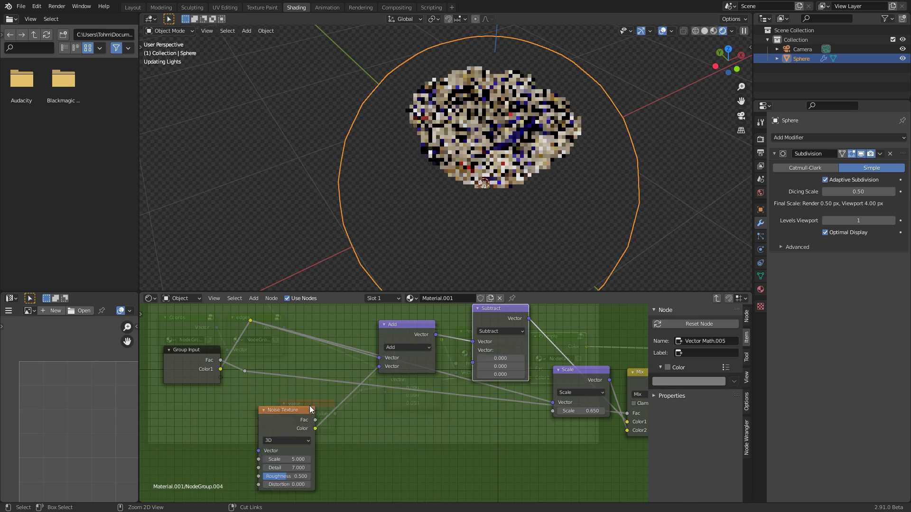
{"action": "key", "text": "ctrl+z"}
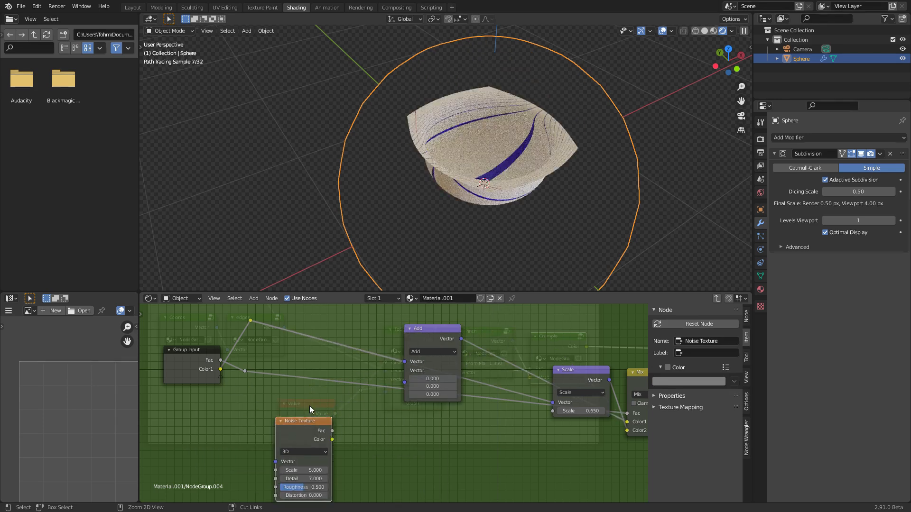
{"action": "left_click", "coordinate": [443, 345]}
{"action": "key", "text": "ctrl+x"}
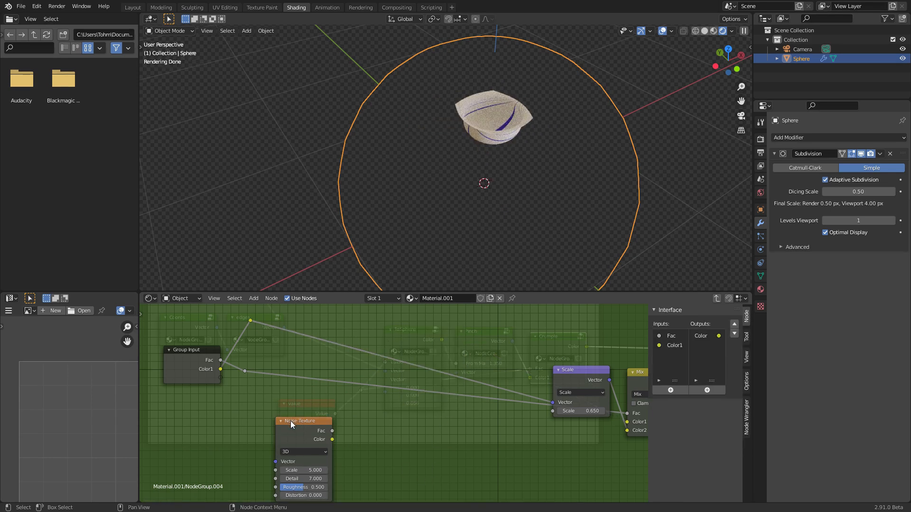
Step: Insert a duplicate Mix node ahead of Scale and connect Noise Texture's Color to its Color2 input
{"action": "left_click_drag", "start_coordinate": [290, 420], "coordinate": [254, 415]}
{"action": "left_click", "coordinate": [633, 373]}
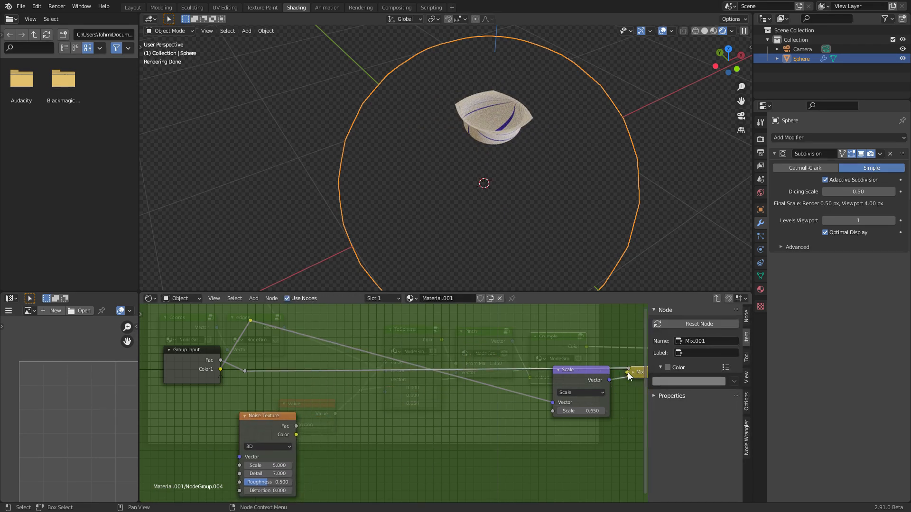
{"action": "key", "text": "shift+d"}
{"action": "left_click", "coordinate": [344, 346]}
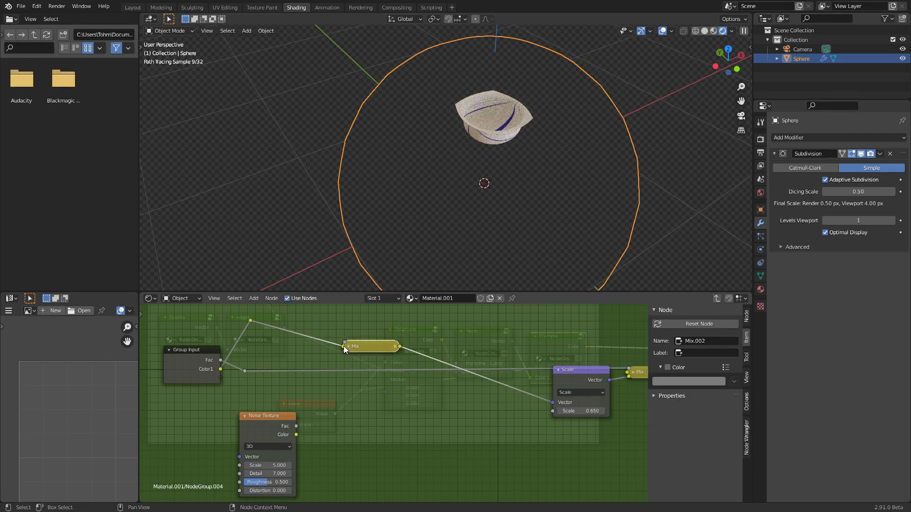
{"action": "left_click", "coordinate": [348, 347]}
{"action": "left_click_drag", "start_coordinate": [296, 434], "coordinate": [343, 405]}
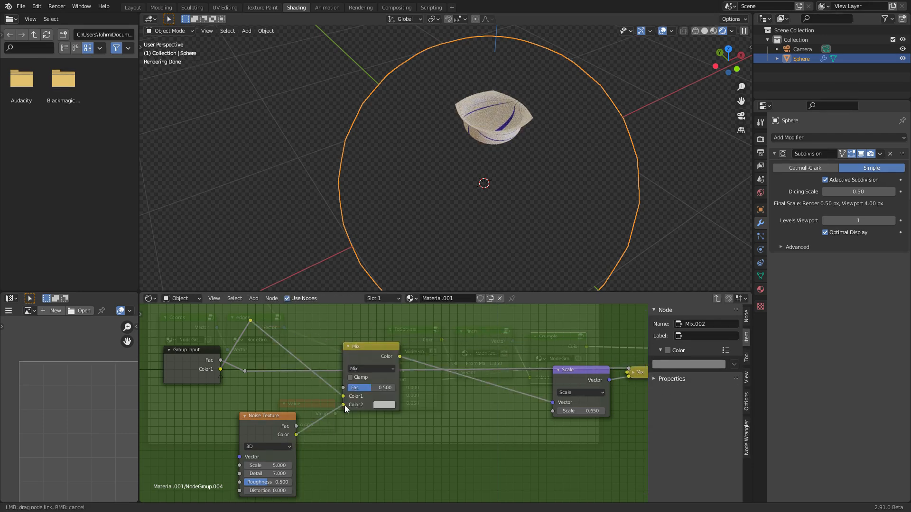
Step: Set the new Mix node's blending mode to Linear Light and connect the Fac reroute to its Fac
{"action": "left_click", "coordinate": [357, 370]}
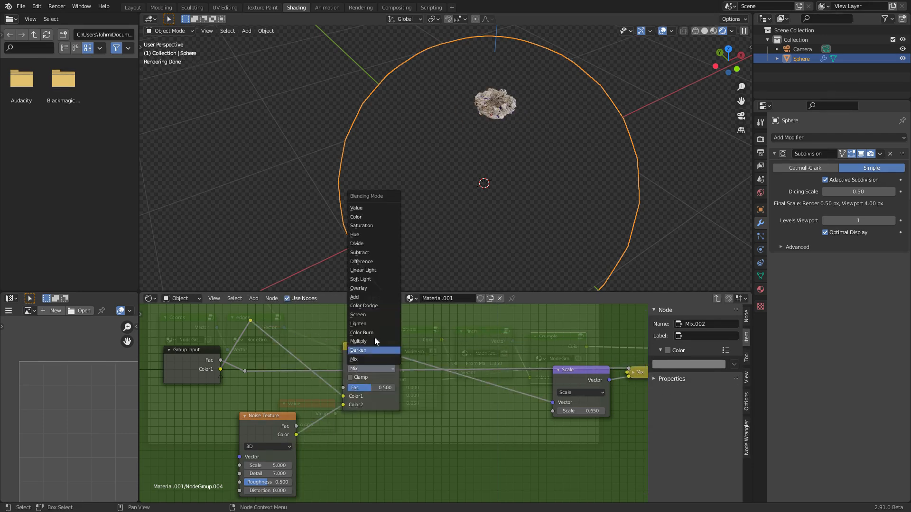
{"action": "left_click", "coordinate": [368, 270]}
{"action": "left_click_drag", "start_coordinate": [246, 371], "coordinate": [345, 388]}
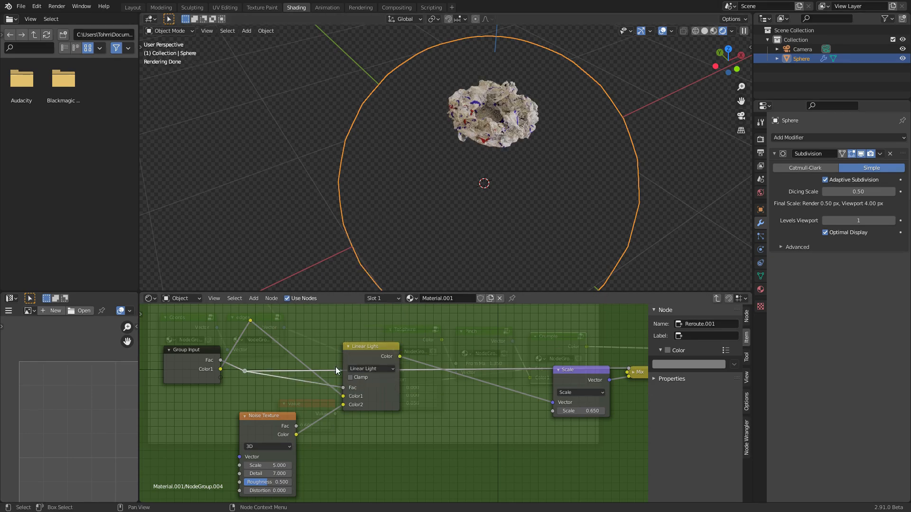
Step: Connect the Group Input's Color1 to the final Mix node's Color1 and leave the Crumple group
{"action": "scroll", "coordinate": [350, 386], "scroll_direction": "up", "scroll_amount": 2}
{"action": "middle_click_drag", "start_coordinate": [475, 140], "coordinate": [466, 127]}
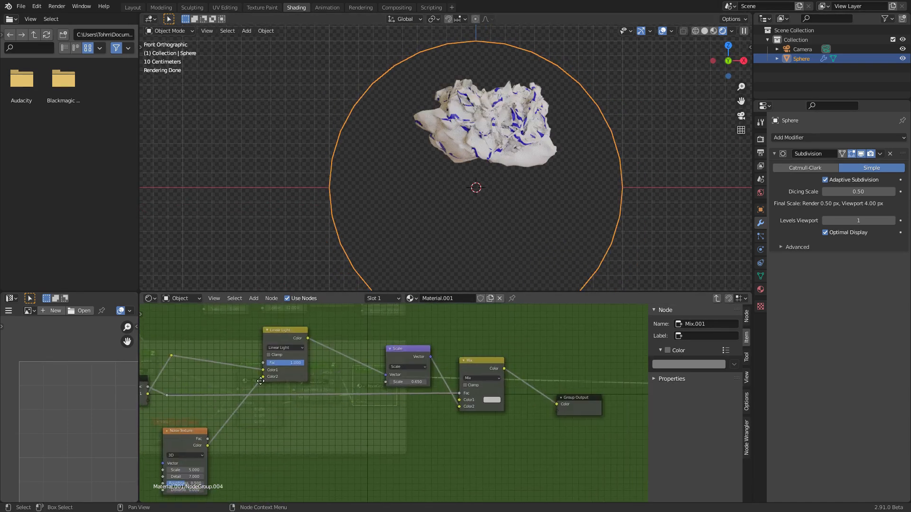
{"action": "middle_click_drag", "start_coordinate": [260, 381], "coordinate": [279, 382]}
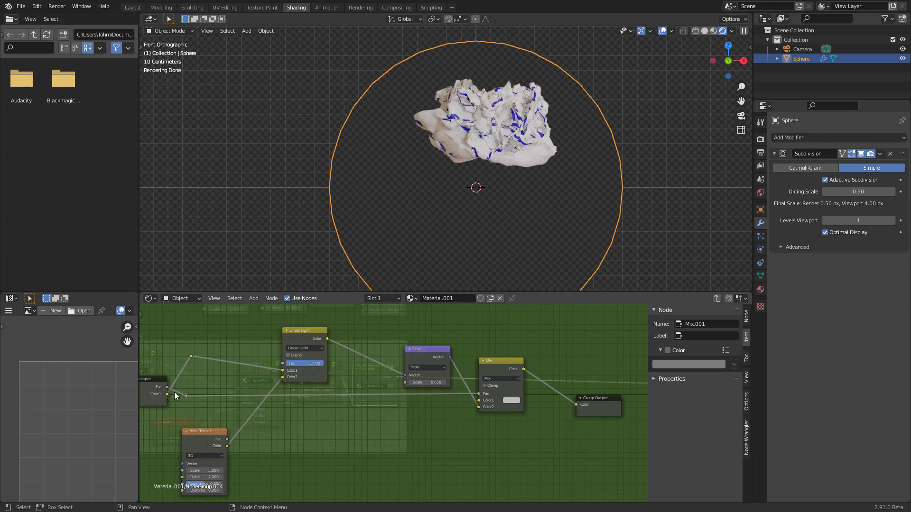
{"action": "left_click_drag", "start_coordinate": [167, 395], "coordinate": [479, 401]}
{"action": "scroll", "coordinate": [321, 389], "scroll_direction": "up", "scroll_amount": 4}
{"action": "middle_click_drag", "start_coordinate": [320, 390], "coordinate": [412, 426]}
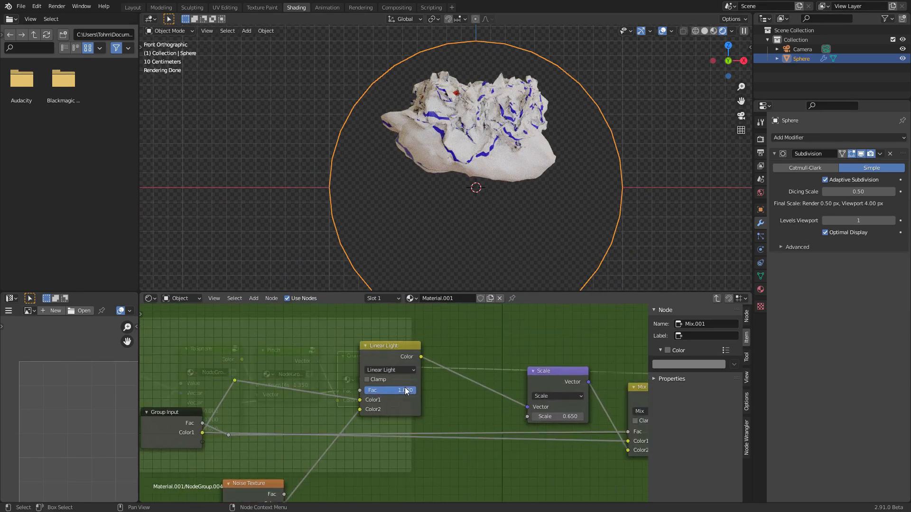
{"action": "left_click_drag", "start_coordinate": [402, 390], "coordinate": [406, 393]}
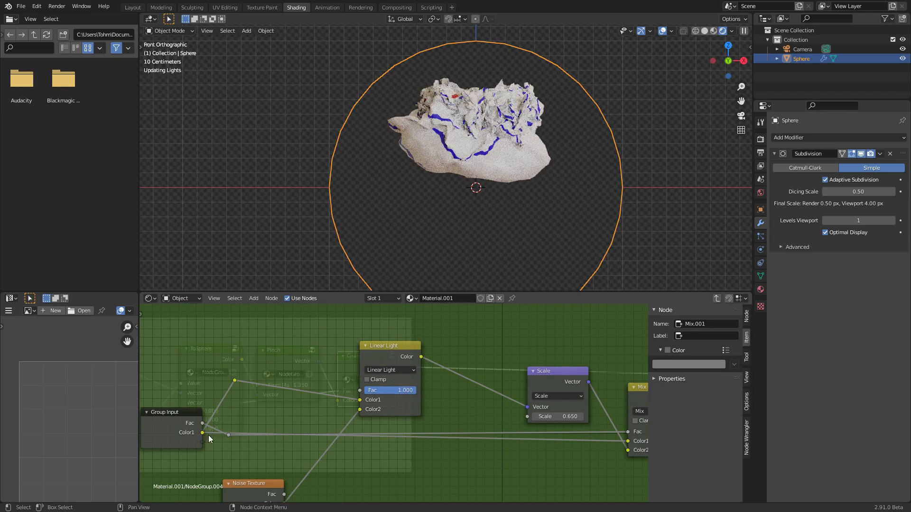
{"action": "key", "text": "Tab"}
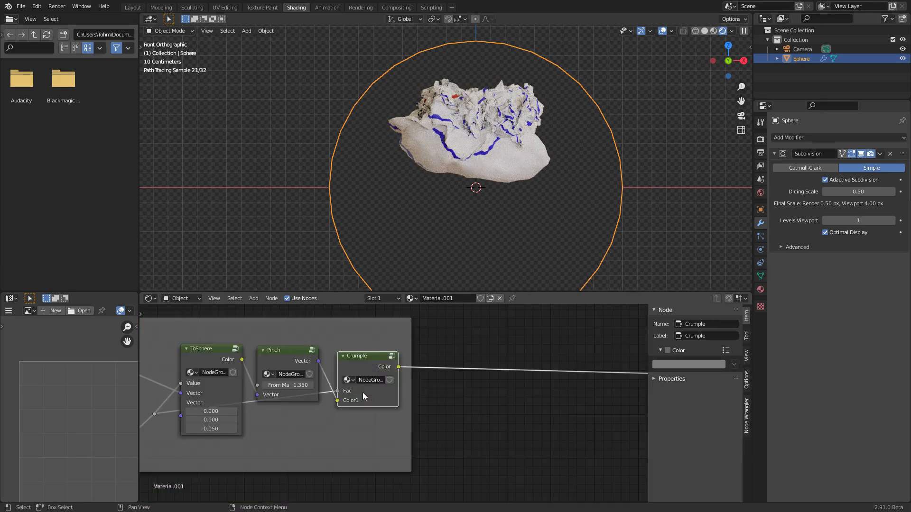
Step: Set the Value node that drives ToSphere and Crumple to 0
{"action": "middle_click_drag", "start_coordinate": [494, 83], "coordinate": [469, 155]}
{"action": "middle_click_drag", "start_coordinate": [311, 353], "coordinate": [441, 385]}
{"action": "scroll", "coordinate": [441, 385], "scroll_direction": "down", "scroll_amount": 6}
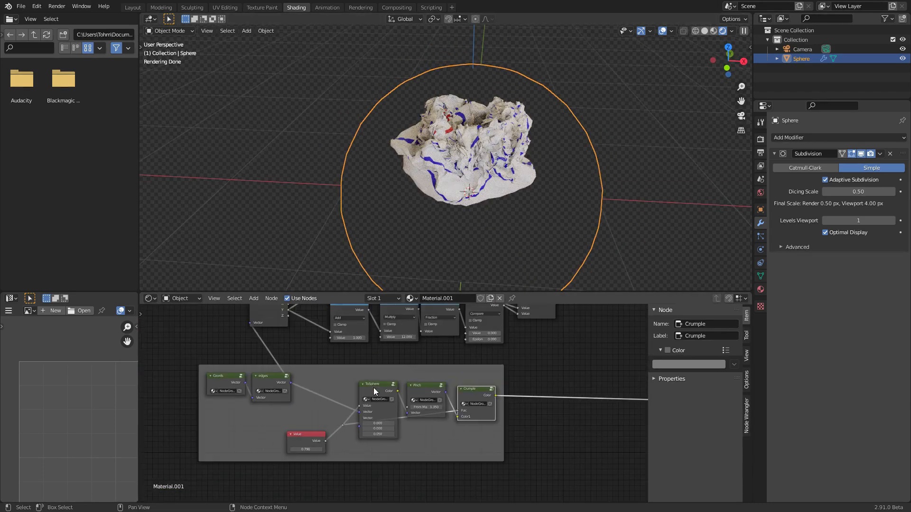
{"action": "middle_click_drag", "start_coordinate": [322, 438], "coordinate": [373, 408]}
{"action": "scroll", "coordinate": [372, 407], "scroll_direction": "up", "scroll_amount": 4}
{"action": "double_click", "coordinate": [341, 422]}
{"action": "type", "text": "0"}
{"action": "key", "text": "Return"}
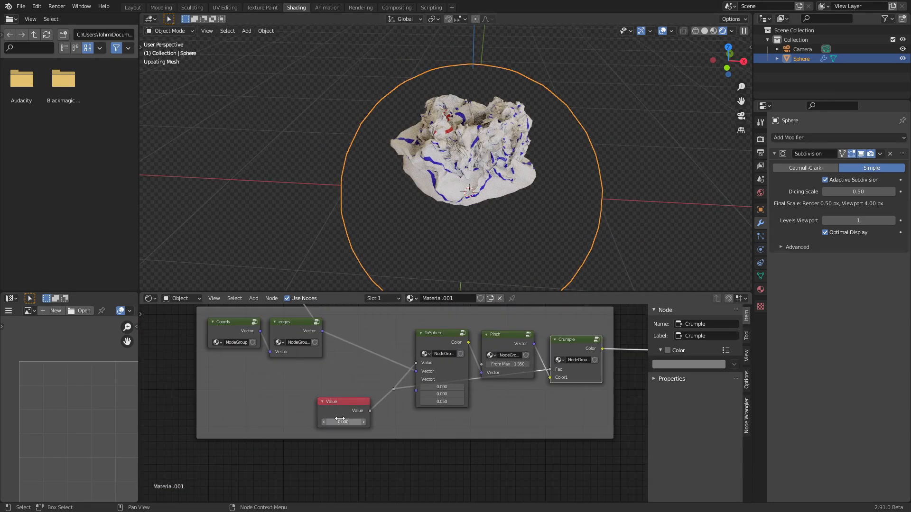
Step: Try the Value node at 0.170 to check the start of the crumpling, and undo the change
{"action": "left_click_drag", "start_coordinate": [341, 422], "coordinate": [350, 421]}
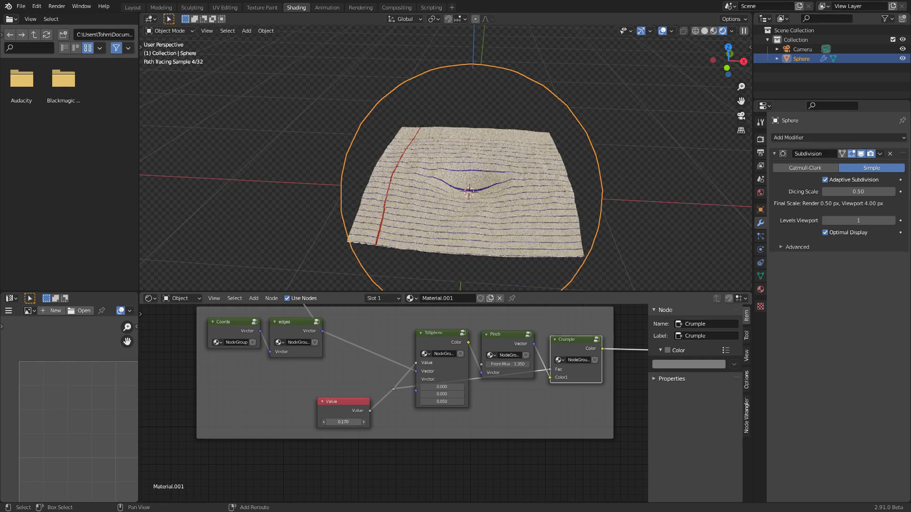
{"action": "middle_click_drag", "start_coordinate": [539, 172], "coordinate": [544, 220]}
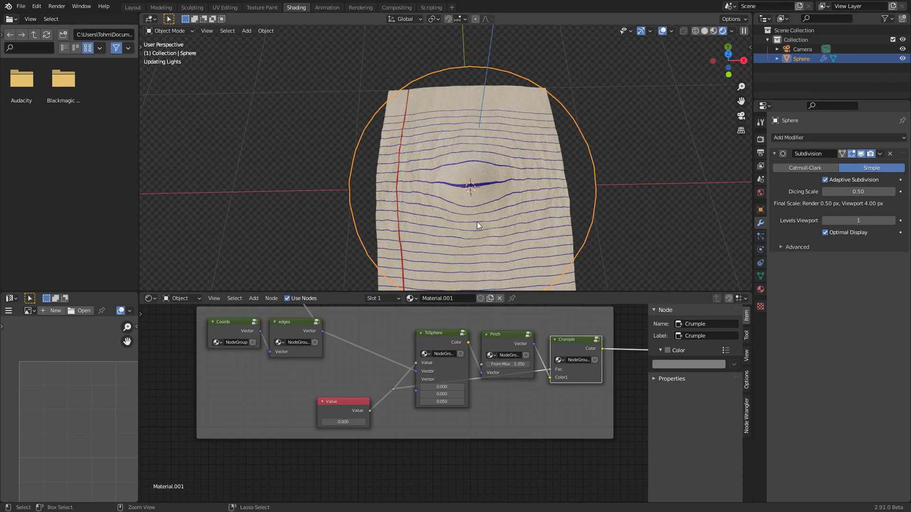
{"action": "key", "text": "ctrl+z"}
Step: Move the ruled-line math nodes up and away from the framed groups to make room between them
{"action": "scroll", "coordinate": [412, 377], "scroll_direction": "down", "scroll_amount": 6}
{"action": "middle_click_drag", "start_coordinate": [406, 373], "coordinate": [387, 450]}
{"action": "scroll", "coordinate": [513, 337], "scroll_direction": "down", "scroll_amount": 2}
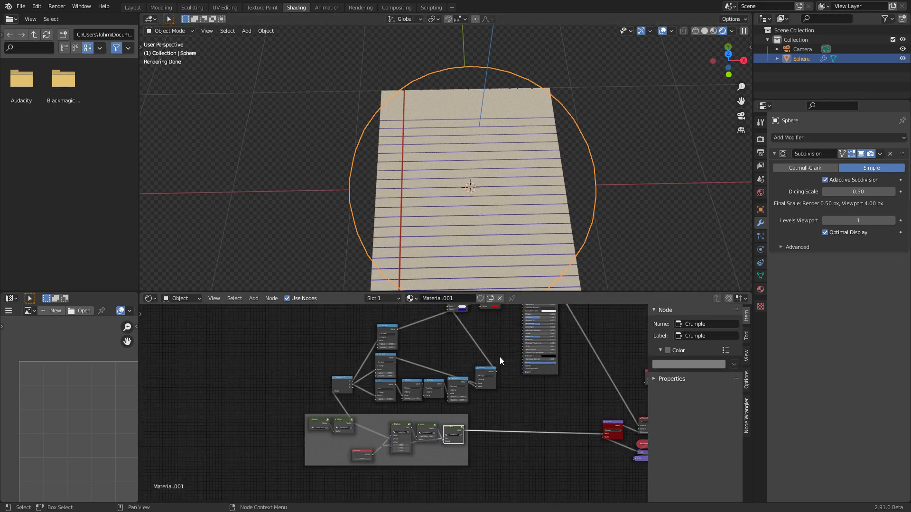
{"action": "middle_click_drag", "start_coordinate": [476, 347], "coordinate": [464, 357]}
{"action": "left_click_drag", "start_coordinate": [486, 406], "coordinate": [298, 337]}
{"action": "key", "text": "g"}
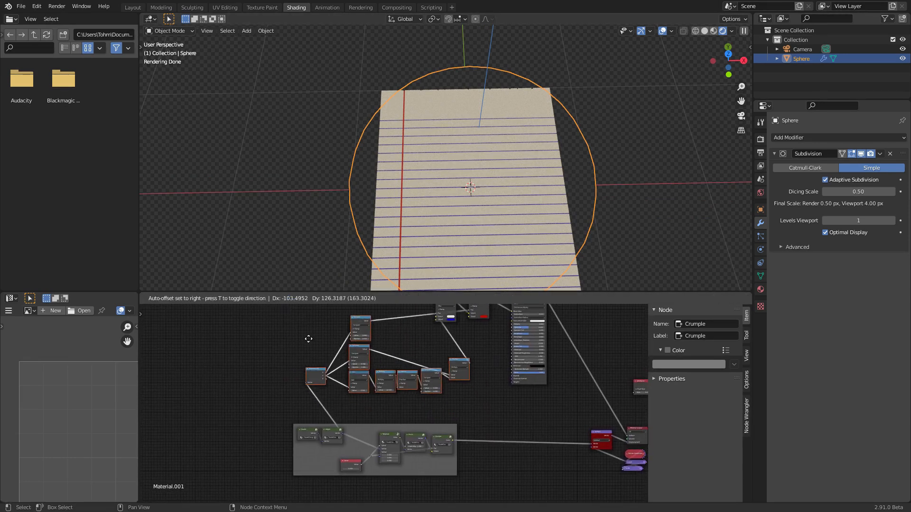
{"action": "left_click", "coordinate": [317, 318]}
{"action": "scroll", "coordinate": [352, 370], "scroll_direction": "up", "scroll_amount": 3}
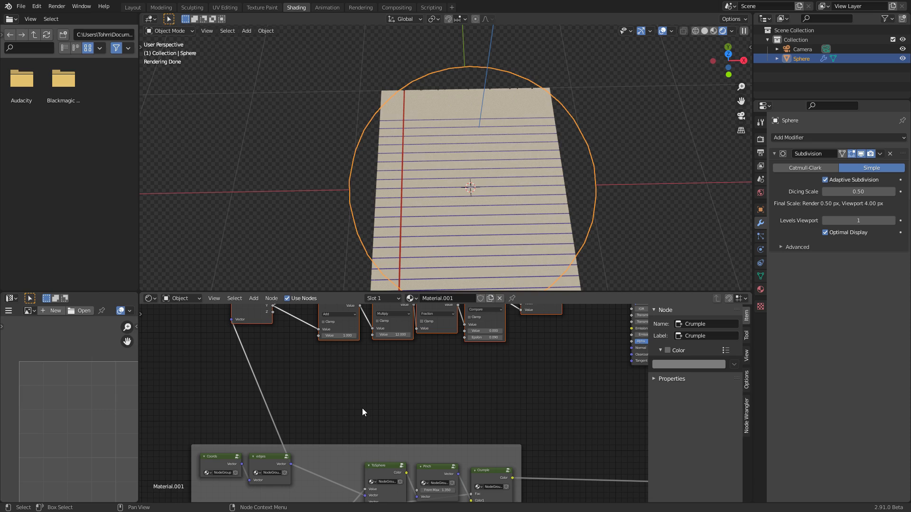
Step: Add a Vector Math node in the gap above the frame and view the paper from directly above
{"action": "scroll", "coordinate": [362, 408], "scroll_direction": "up", "scroll_amount": 2}
{"action": "mouse_move", "coordinate": [348, 397]}
{"action": "middle_mouse_down"}
{"action": "mouse_move", "coordinate": [365, 377]}
{"action": "mouse_move", "coordinate": [356, 407]}
{"action": "middle_mouse_up"}
{"action": "key", "text": "shift+a"}
{"action": "left_click", "coordinate": [338, 369]}
{"action": "type", "text": "vect"}
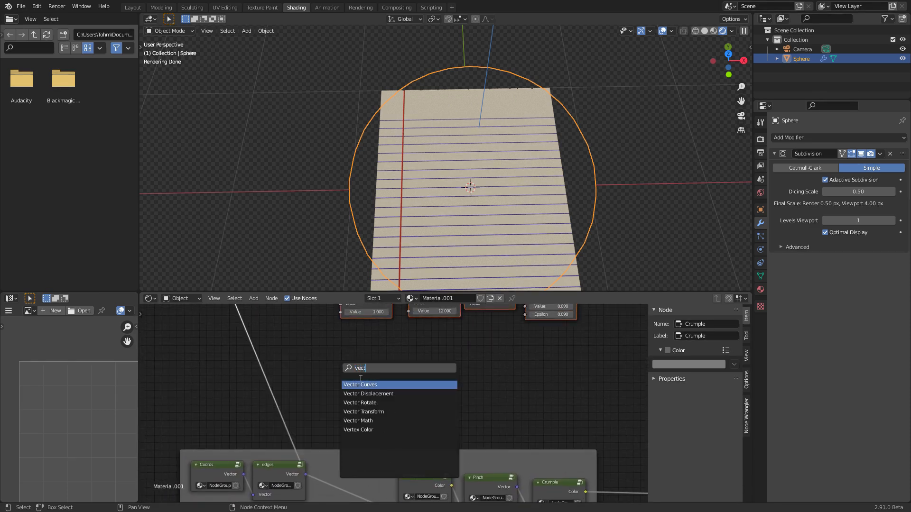
{"action": "left_click", "coordinate": [353, 421]}
{"action": "left_click", "coordinate": [333, 394]}
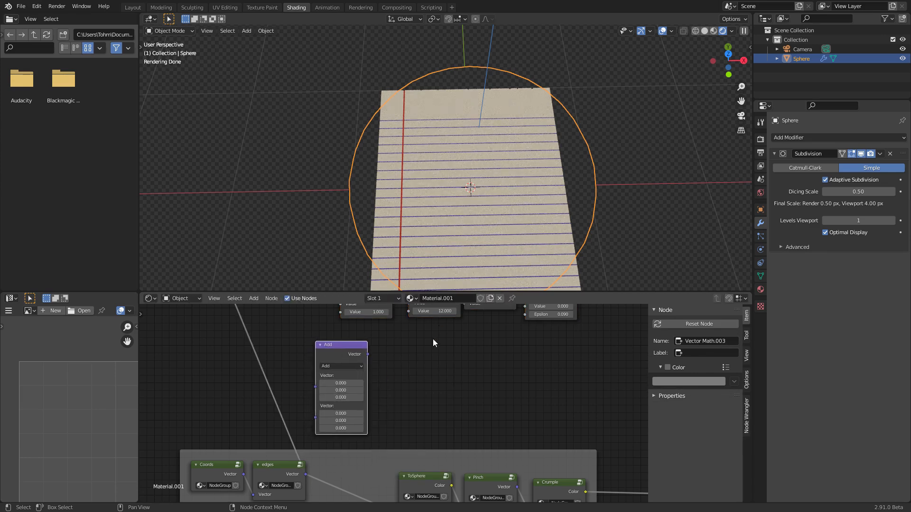
{"action": "left_click", "coordinate": [728, 54]}
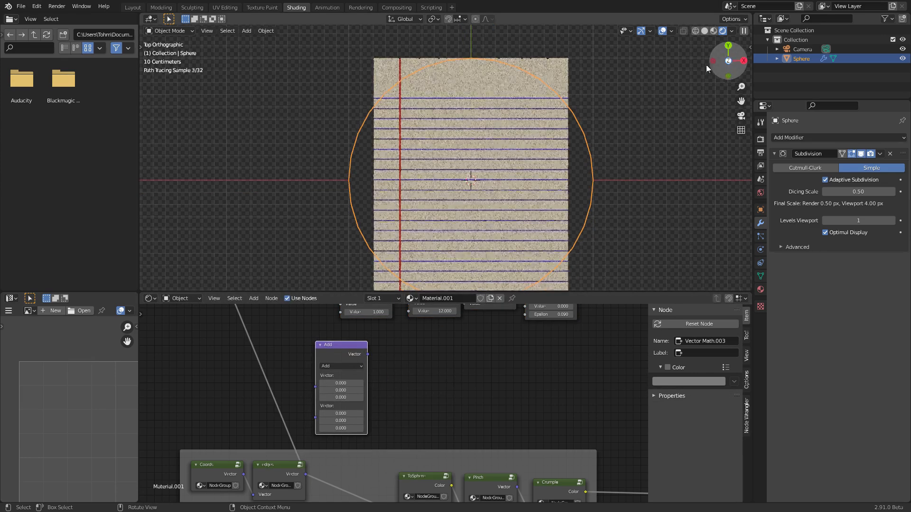
Step: Feed the edges group's Vector into the new Vector Math node, set it to Length and preview its output
{"action": "middle_click_drag", "start_coordinate": [311, 385], "coordinate": [326, 374]}
{"action": "left_click_drag", "start_coordinate": [297, 453], "coordinate": [307, 356]}
{"action": "left_click", "coordinate": [324, 346]}
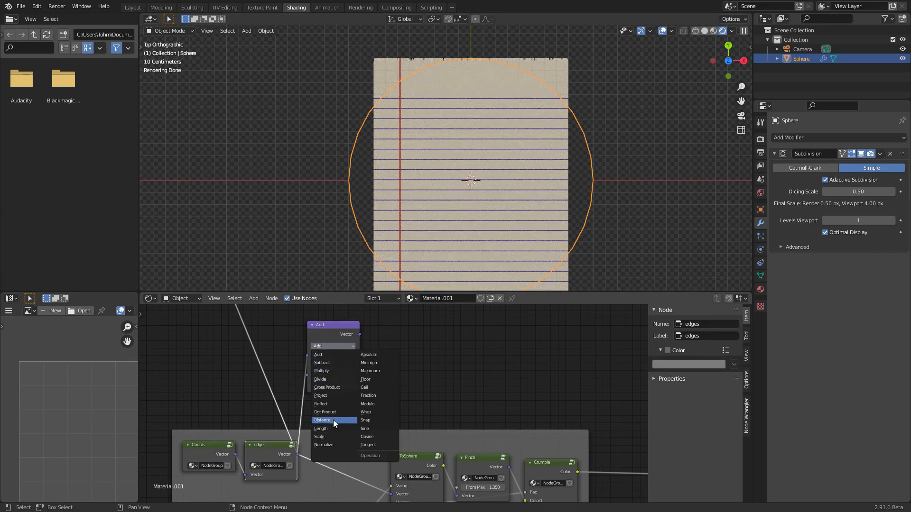
{"action": "left_click", "coordinate": [329, 429]}
{"action": "left_click", "coordinate": [334, 330], "text": "ctrl+shift"}
{"action": "mouse_move", "coordinate": [335, 330]}
{"action": "left_mouse_down"}
{"action": "mouse_move", "coordinate": [372, 334]}
{"action": "mouse_move", "coordinate": [349, 340]}
{"action": "left_mouse_up"}
{"action": "middle_click_drag", "start_coordinate": [404, 326], "coordinate": [352, 342]}
{"action": "key", "text": "shift+a"}
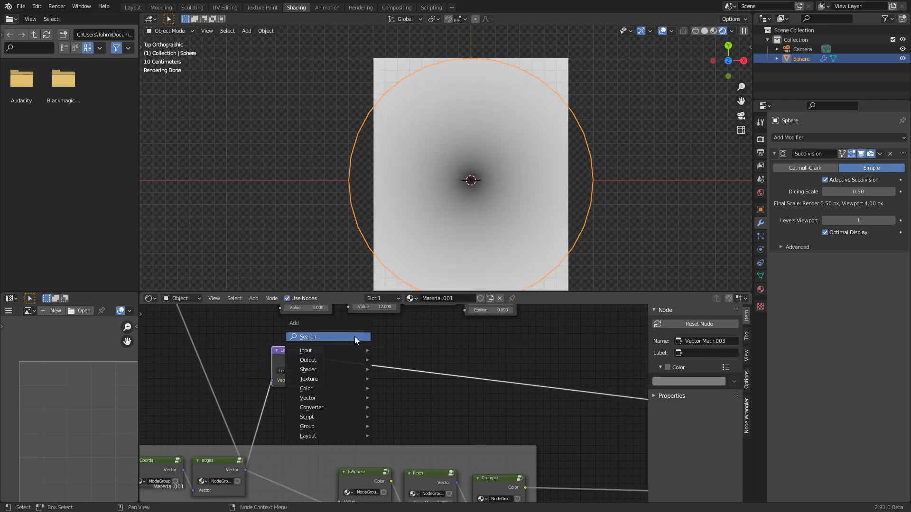
{"action": "type", "text": "math"}
{"action": "key", "text": "Return"}
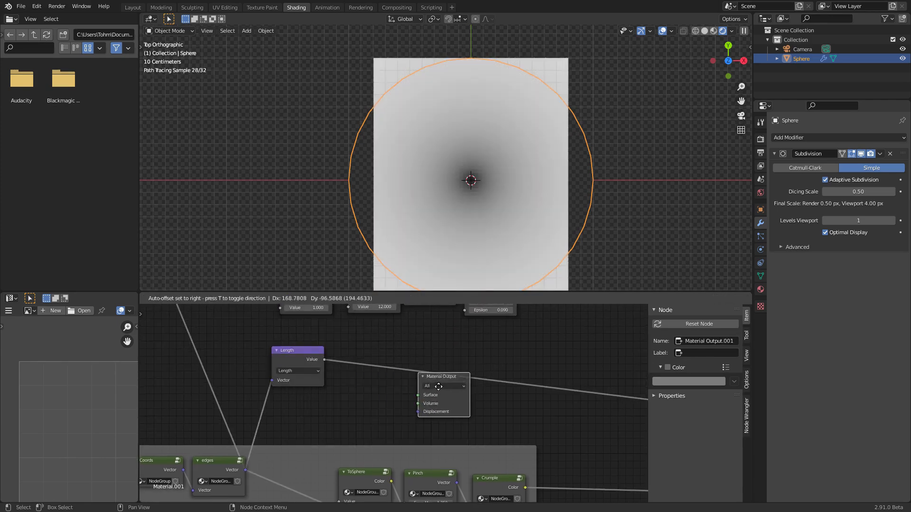
{"action": "key", "text": "Escape"}
Step: Insert a Math node after Length, set to Less Than with a threshold of 0.060
{"action": "key", "text": "shift+a"}
{"action": "type", "text": "math"}
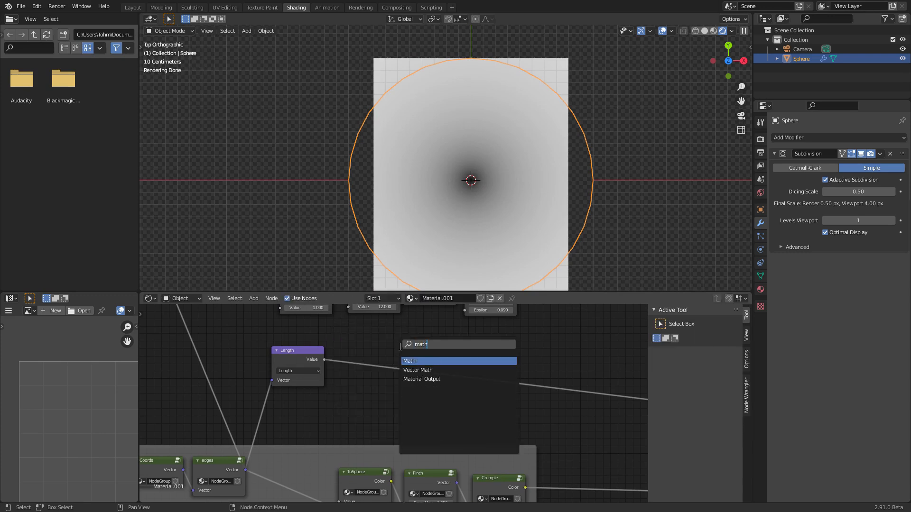
{"action": "key", "text": "Return"}
{"action": "left_click", "coordinate": [376, 354]}
{"action": "left_click", "coordinate": [389, 366]}
{"action": "key", "text": "g"}
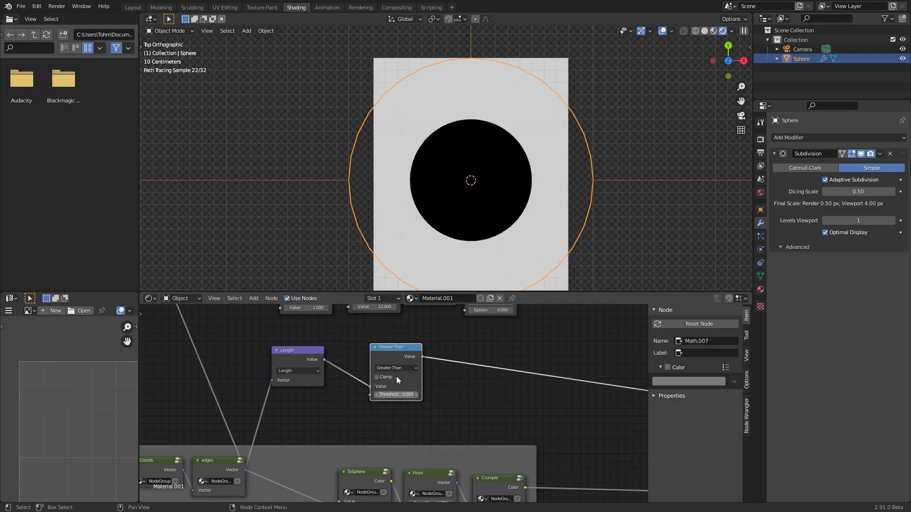
{"action": "middle_click_drag", "start_coordinate": [339, 358], "coordinate": [379, 335]}
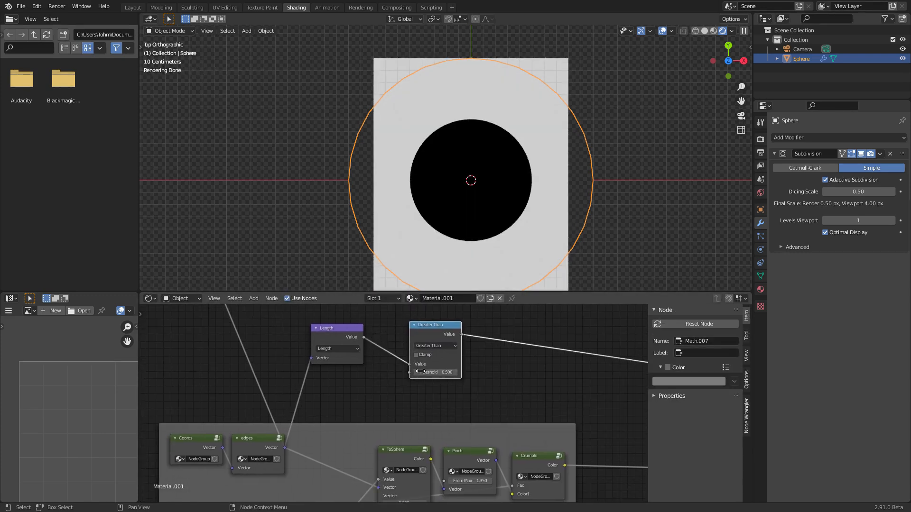
{"action": "left_click", "coordinate": [437, 345]}
{"action": "left_click", "coordinate": [488, 380]}
{"action": "left_click_drag", "start_coordinate": [437, 373], "coordinate": [390, 373]}
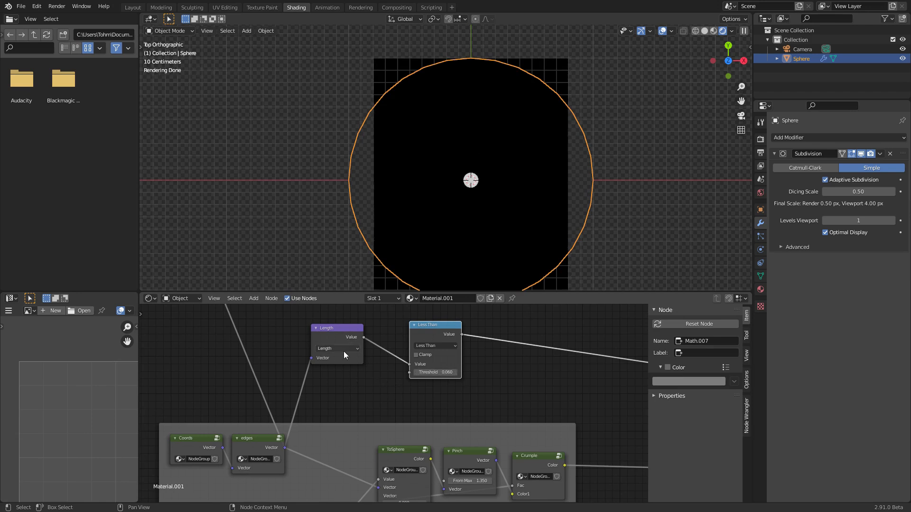
Step: Shift Length and Less Than aside and insert a duplicate of Length between the edges group and Length
{"action": "middle_click_drag", "start_coordinate": [453, 391], "coordinate": [455, 394]}
{"action": "left_click_drag", "start_coordinate": [488, 392], "coordinate": [395, 353]}
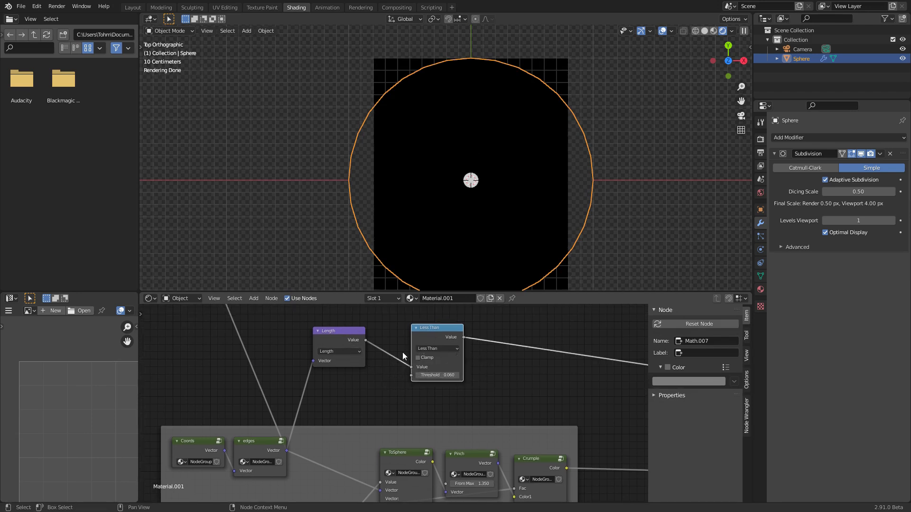
{"action": "key", "text": "g"}
{"action": "left_click", "coordinate": [444, 355]}
{"action": "left_click_drag", "start_coordinate": [341, 336], "coordinate": [412, 344]}
{"action": "key", "text": "shift+d"}
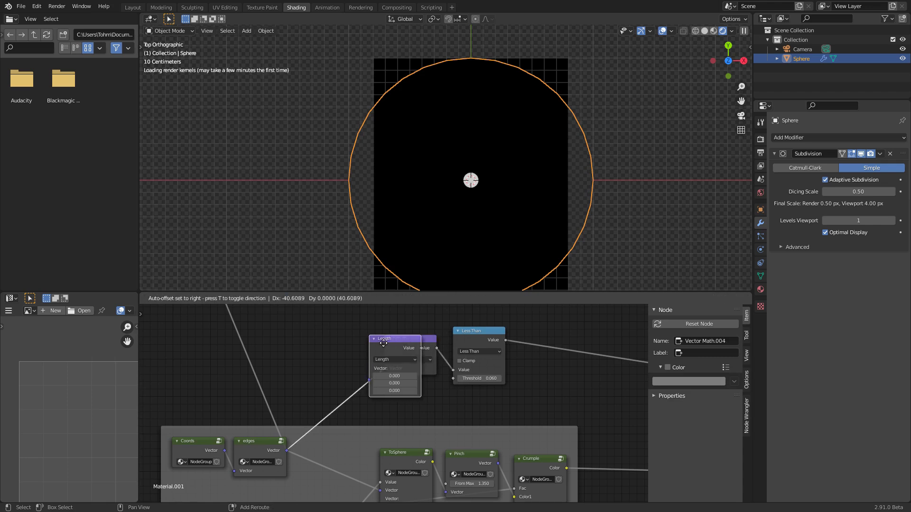
{"action": "left_click", "coordinate": [363, 357]}
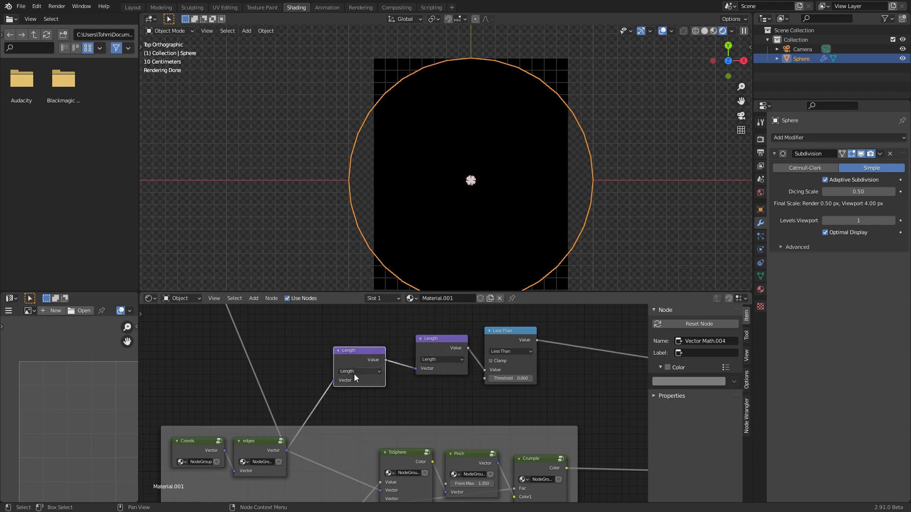
Step: Change the duplicate node to Add with an X offset of 0.640 and feed its Vector into Length
{"action": "left_click", "coordinate": [354, 375]}
{"action": "left_click", "coordinate": [357, 379]}
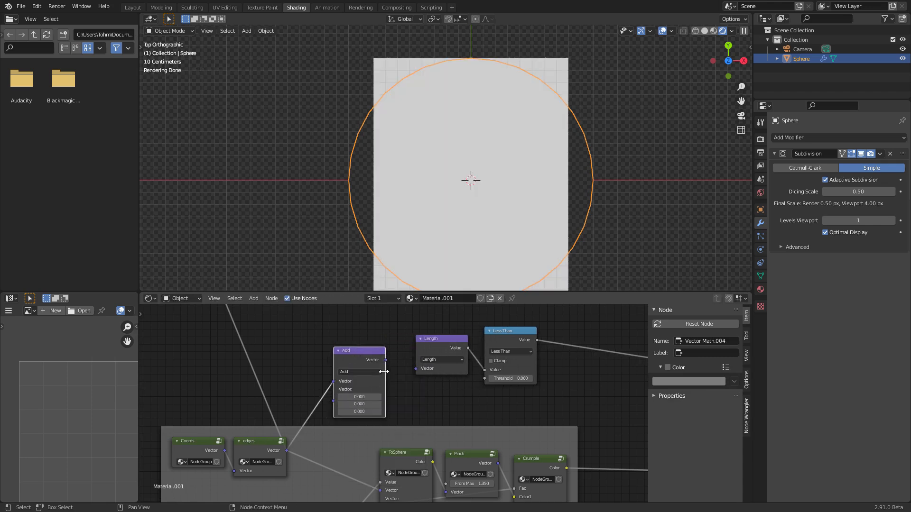
{"action": "left_click_drag", "start_coordinate": [386, 359], "coordinate": [416, 369]}
{"action": "mouse_move", "coordinate": [359, 397]}
{"action": "left_mouse_down"}
{"action": "mouse_move", "coordinate": [349, 397]}
{"action": "mouse_move", "coordinate": [364, 397]}
{"action": "left_mouse_up"}
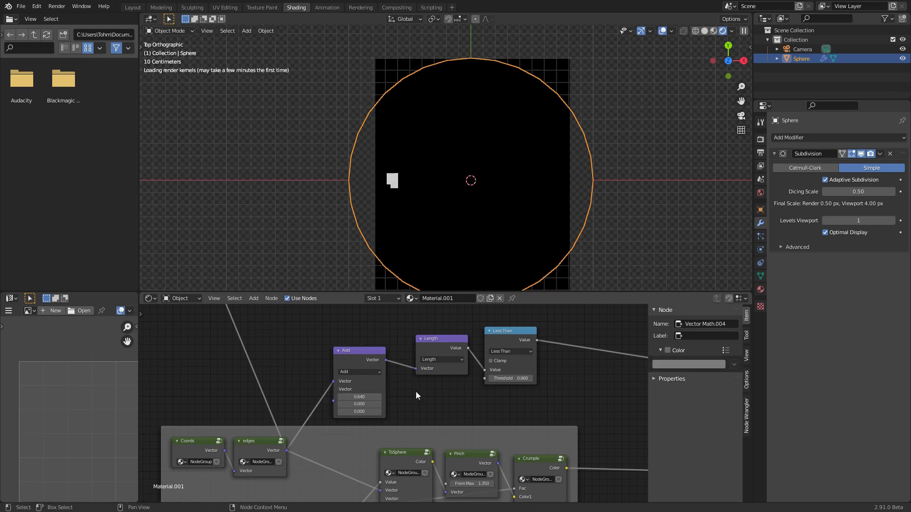
Step: Try raising the Value node in the frame to test the circle mask while the paper deforms
{"action": "scroll", "coordinate": [397, 393], "scroll_direction": "down", "scroll_amount": 5}
{"action": "middle_click_drag", "start_coordinate": [488, 405], "coordinate": [522, 334]}
{"action": "scroll", "coordinate": [378, 412], "scroll_direction": "up", "scroll_amount": 4}
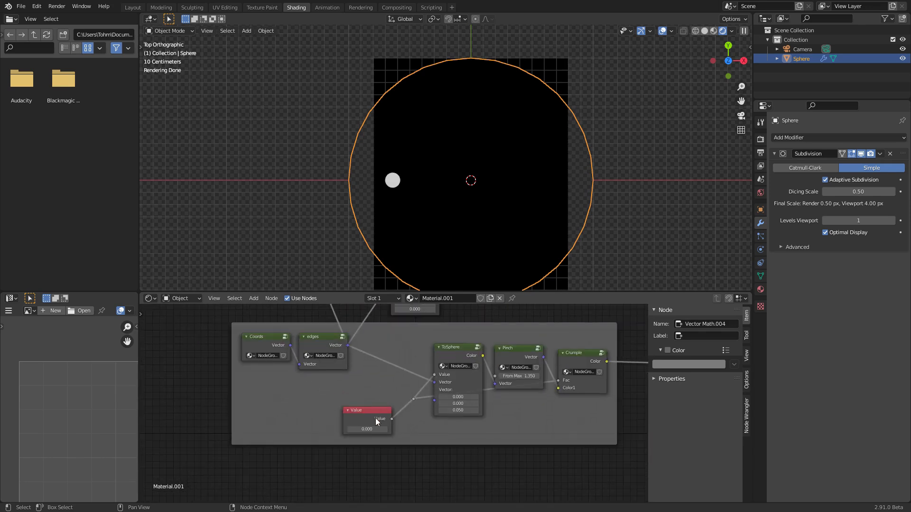
{"action": "left_click_drag", "start_coordinate": [367, 429], "coordinate": [380, 429]}
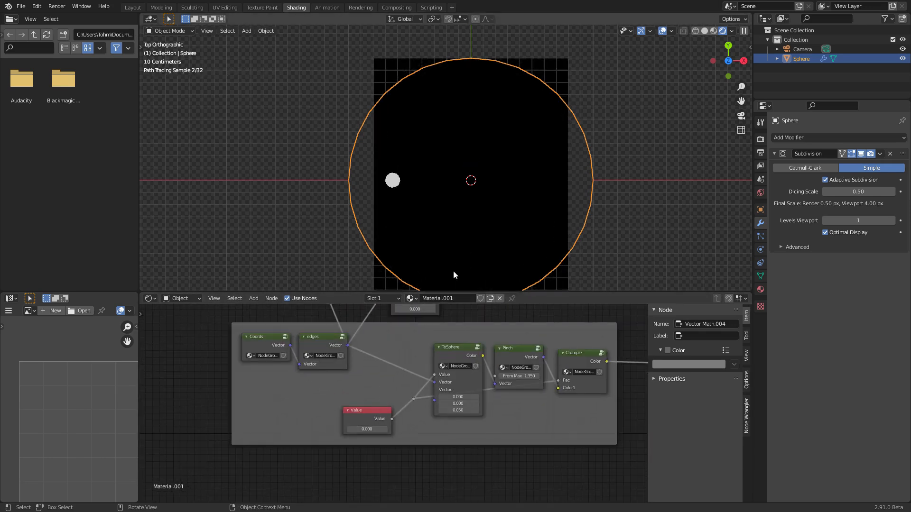
Step: Add a Transparent BSDF node beside the Principled BSDF
{"action": "middle_click_drag", "start_coordinate": [466, 358], "coordinate": [378, 449]}
{"action": "scroll", "coordinate": [356, 423], "scroll_direction": "down", "scroll_amount": 5}
{"action": "middle_click_drag", "start_coordinate": [480, 342], "coordinate": [292, 439]}
{"action": "scroll", "coordinate": [374, 414], "scroll_direction": "up", "scroll_amount": 1}
{"action": "scroll", "coordinate": [395, 401], "scroll_direction": "down", "scroll_amount": 4}
{"action": "middle_click_drag", "start_coordinate": [426, 369], "coordinate": [397, 392]}
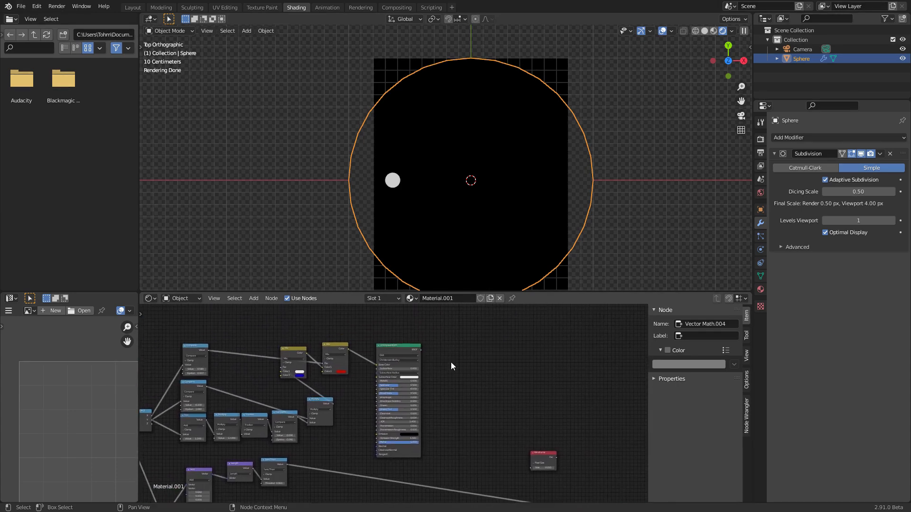
{"action": "scroll", "coordinate": [444, 348], "scroll_direction": "up", "scroll_amount": 3}
{"action": "middle_click_drag", "start_coordinate": [448, 341], "coordinate": [388, 366]}
{"action": "key", "text": "shift+a"}
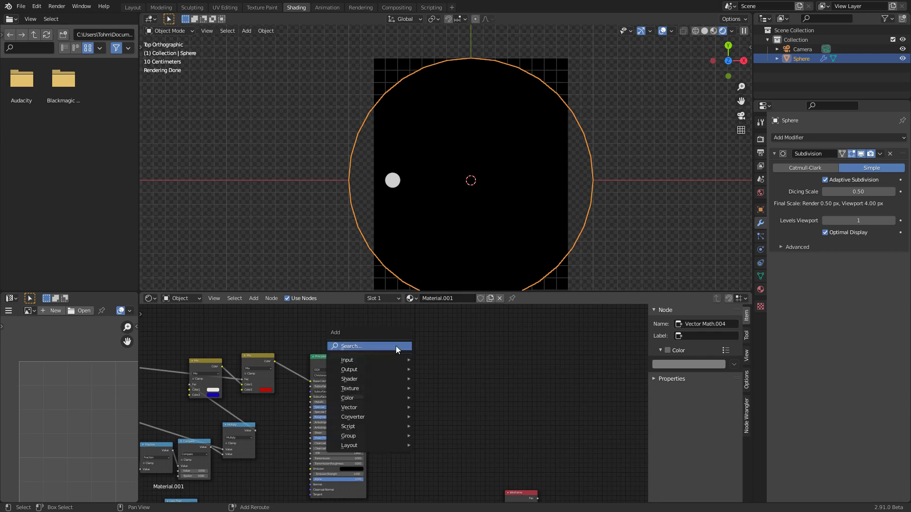
{"action": "left_click", "coordinate": [397, 347]}
{"action": "type", "text": "tra"}
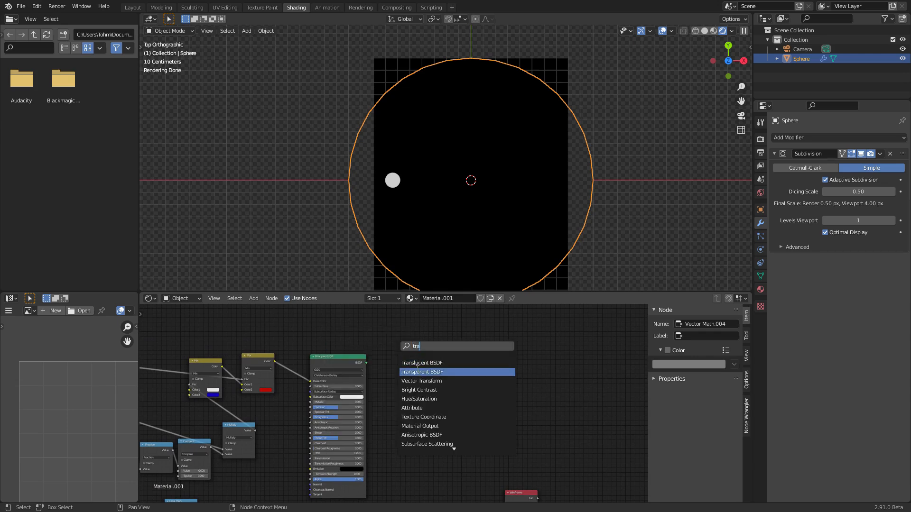
{"action": "left_click", "coordinate": [417, 372]}
{"action": "left_click", "coordinate": [401, 375]}
Step: Combine the Principled and Transparent BSDFs in a Mix Shader and drive its Fac from the Less Than node
{"action": "scroll", "coordinate": [400, 378], "scroll_direction": "up", "scroll_amount": 4}
{"action": "right_click_drag", "start_coordinate": [349, 352], "coordinate": [417, 351], "text": "ctrl+shift"}
{"action": "scroll", "coordinate": [403, 376], "scroll_direction": "down", "scroll_amount": 5}
{"action": "middle_click_drag", "start_coordinate": [405, 380], "coordinate": [446, 360]}
{"action": "scroll", "coordinate": [445, 362], "scroll_direction": "down", "scroll_amount": 4}
{"action": "right_click_drag", "start_coordinate": [325, 435], "coordinate": [479, 340], "text": "alt"}
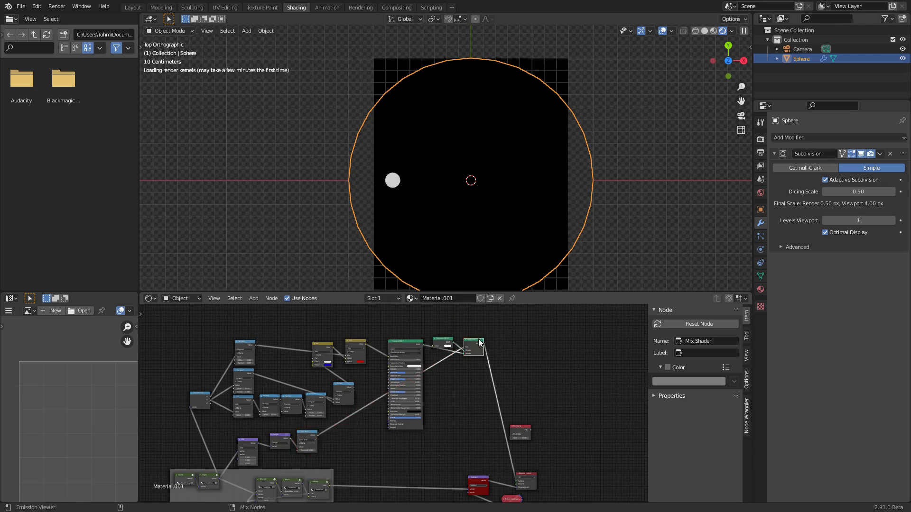
Step: Send the Mix Shader to the material output and swap its two shader inputs
{"action": "left_click", "coordinate": [479, 341], "text": "ctrl+shift"}
{"action": "scroll", "coordinate": [508, 357], "scroll_direction": "up", "scroll_amount": 5}
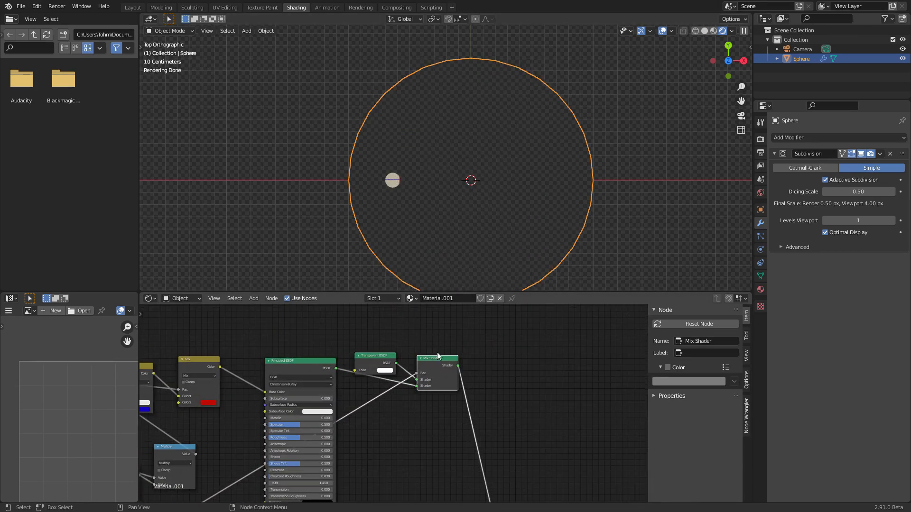
{"action": "key", "text": "alt+s"}
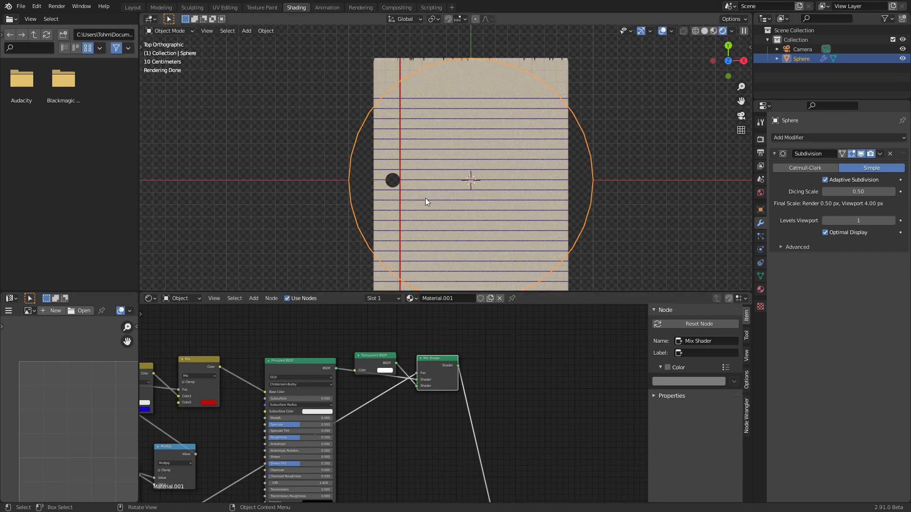
Step: Shift the circle mask closer to the sheet's edge by setting its Add node's X offset to 0.690
{"action": "scroll", "coordinate": [366, 423], "scroll_direction": "down", "scroll_amount": 4}
{"action": "scroll", "coordinate": [357, 360], "scroll_direction": "up", "scroll_amount": 5}
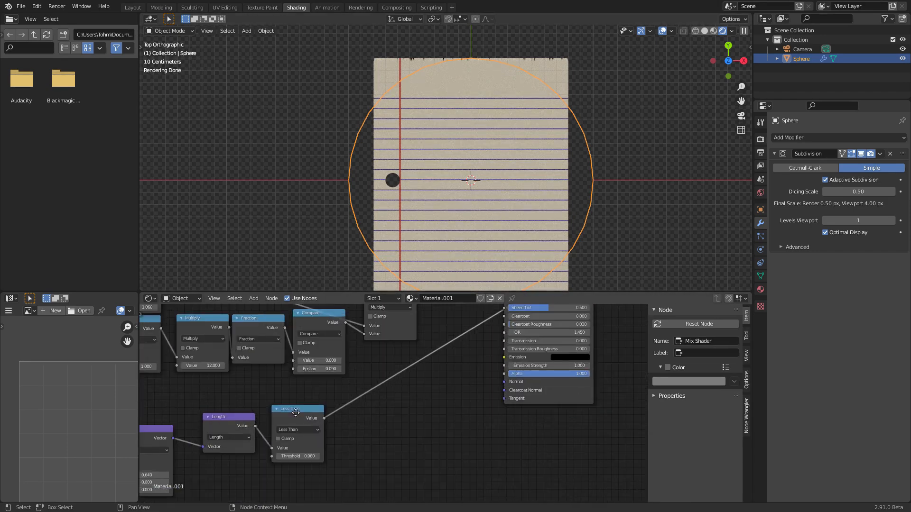
{"action": "middle_click_drag", "start_coordinate": [338, 393], "coordinate": [542, 386]}
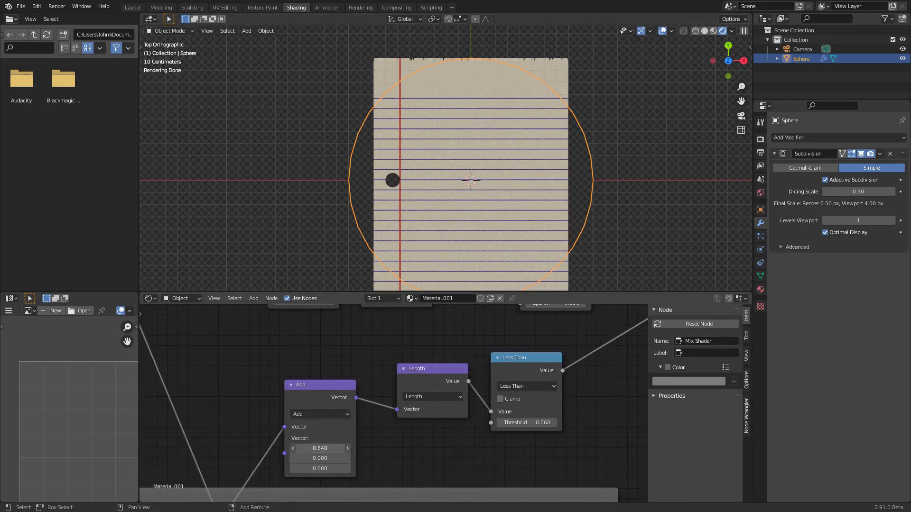
{"action": "left_click_drag", "start_coordinate": [320, 448], "coordinate": [417, 450]}
{"action": "mouse_move", "coordinate": [527, 423]}
{"action": "left_mouse_down", "text": "shift"}
{"action": "mouse_move", "coordinate": [503, 423]}
{"action": "mouse_move", "coordinate": [529, 423]}
{"action": "left_mouse_up", "text": "shift"}
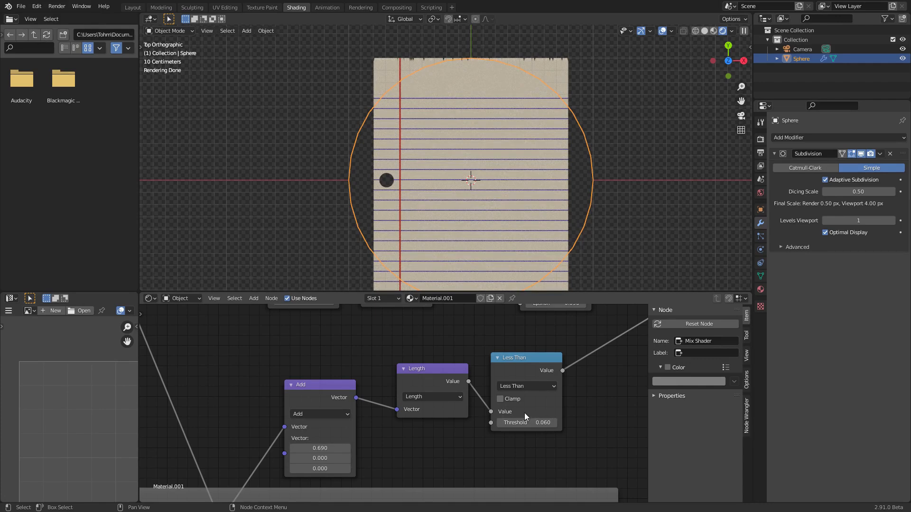
Step: Move the frame of displacement node groups down to make room beneath the circle mask nodes
{"action": "scroll", "coordinate": [475, 398], "scroll_direction": "down", "scroll_amount": 6}
{"action": "scroll", "coordinate": [405, 436], "scroll_direction": "down", "scroll_amount": 3}
{"action": "left_click", "coordinate": [374, 400]}
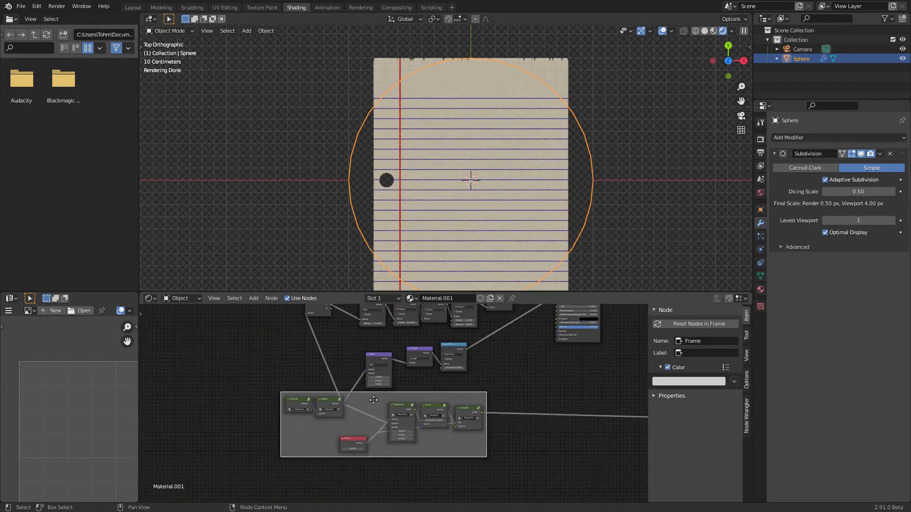
{"action": "left_click_drag", "start_coordinate": [374, 400], "coordinate": [370, 451]}
{"action": "scroll", "coordinate": [418, 398], "scroll_direction": "up", "scroll_amount": 7}
{"action": "middle_click_drag", "start_coordinate": [435, 388], "coordinate": [408, 401]}
{"action": "left_click_drag", "start_coordinate": [459, 388], "coordinate": [392, 340]}
{"action": "key", "text": "shift+d"}
{"action": "left_click", "coordinate": [396, 391]}
{"action": "key", "text": "ctrl+z"}
Step: Duplicate the circle mask's Add, Length and Less Than nodes twice and place both copies below the original
{"action": "left_click_drag", "start_coordinate": [463, 401], "coordinate": [331, 343]}
{"action": "key", "text": "shift+d"}
{"action": "left_click", "coordinate": [346, 397]}
{"action": "middle_click_drag", "start_coordinate": [389, 422], "coordinate": [385, 352]}
{"action": "scroll", "coordinate": [386, 352], "scroll_direction": "down", "scroll_amount": 3}
{"action": "key", "text": "shift+d"}
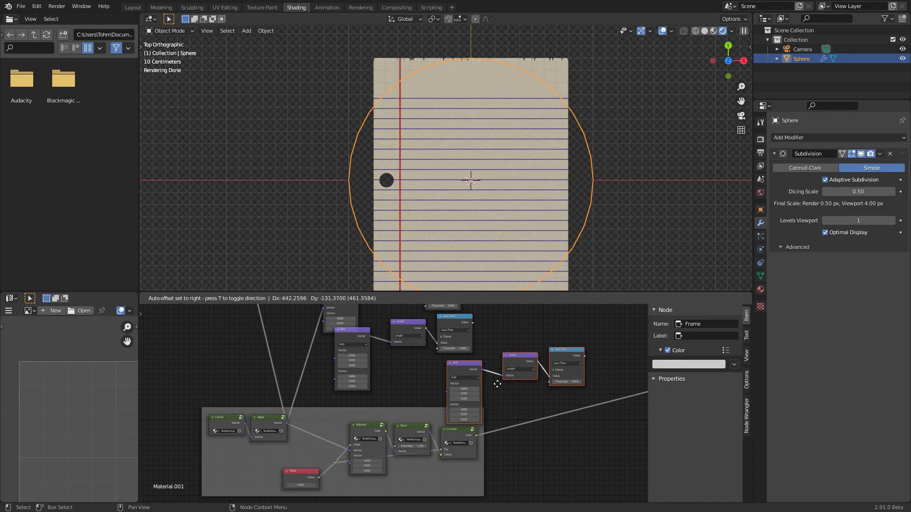
{"action": "left_click", "coordinate": [456, 372]}
{"action": "scroll", "coordinate": [344, 409], "scroll_direction": "up", "scroll_amount": 2}
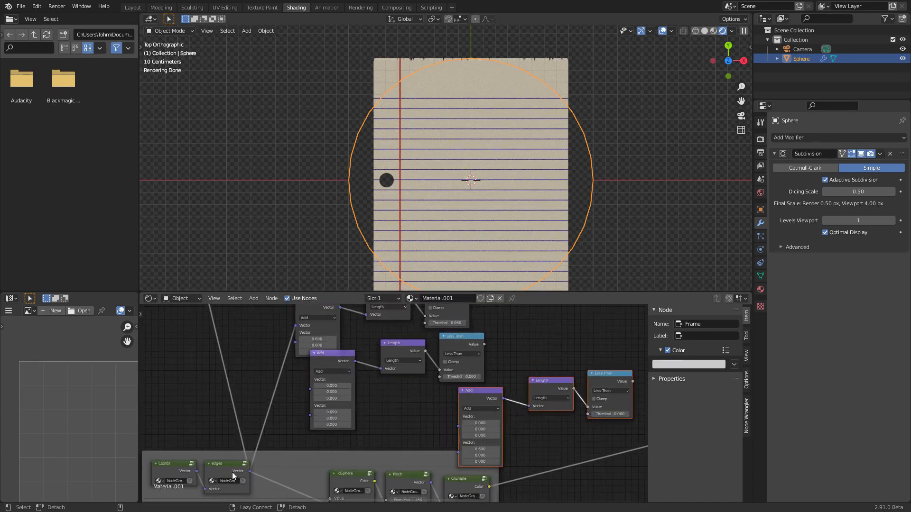
Step: Link the edges group's Vector output to the Add nodes of both duplicated circle masks
{"action": "left_click_drag", "start_coordinate": [250, 471], "coordinate": [310, 389]}
{"action": "left_click_drag", "start_coordinate": [249, 471], "coordinate": [459, 426]}
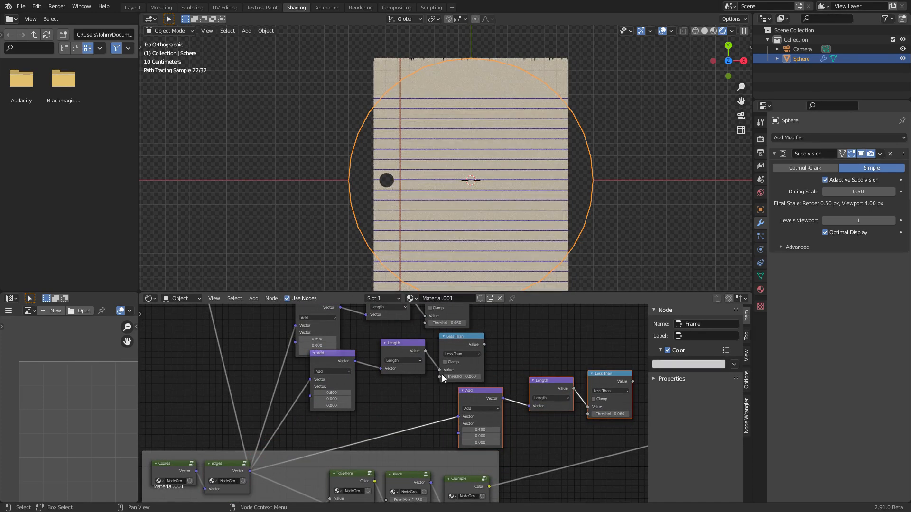
{"action": "middle_click_drag", "start_coordinate": [370, 391], "coordinate": [372, 405]}
{"action": "scroll", "coordinate": [372, 404], "scroll_direction": "up", "scroll_amount": 3}
{"action": "left_click_drag", "start_coordinate": [317, 407], "coordinate": [325, 414]}
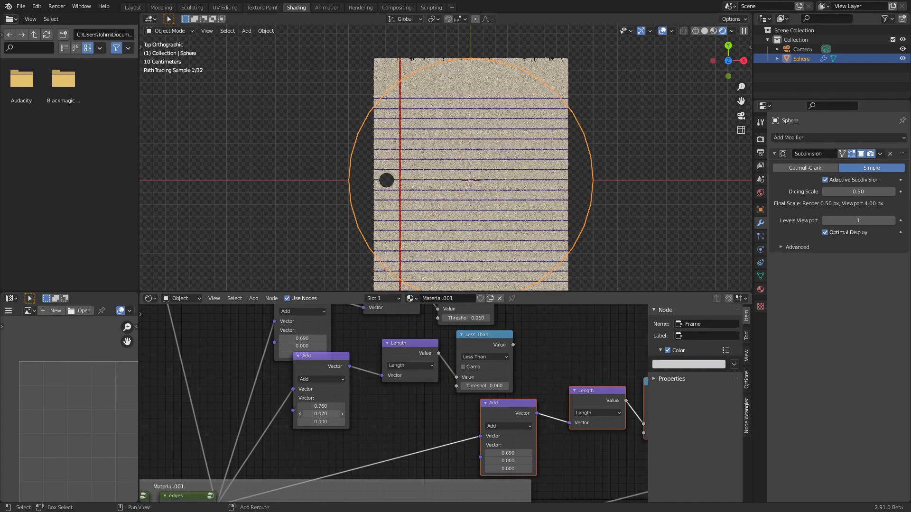
Step: Combine the three Less Than outputs with two Math nodes set to Add, feeding the summed mask to the shader mix
{"action": "scroll", "coordinate": [292, 410], "scroll_direction": "down", "scroll_amount": 3}
{"action": "left_click", "coordinate": [286, 355]}
{"action": "key", "text": "shift+d"}
{"action": "left_click", "coordinate": [354, 340]}
{"action": "key", "text": "ctrl+plus"}
{"action": "right_click_drag", "start_coordinate": [309, 412], "coordinate": [352, 358], "text": "alt"}
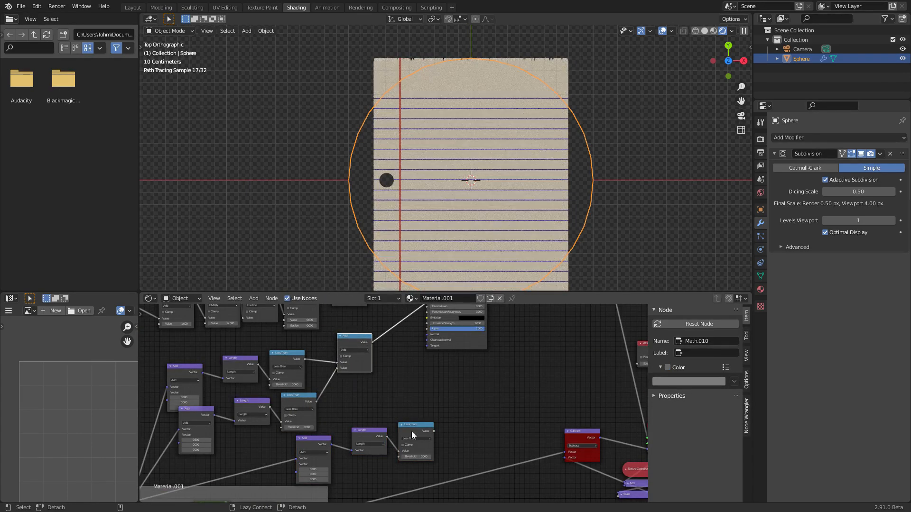
{"action": "left_click_drag", "start_coordinate": [353, 347], "coordinate": [333, 367]}
{"action": "key", "text": "shift+d"}
{"action": "left_click", "coordinate": [393, 347]}
{"action": "right_click_drag", "start_coordinate": [414, 426], "coordinate": [395, 362], "text": "alt"}
Step: Set the Y offset of the third circle mask's Add node to -0.5 to place the upper hole
{"action": "middle_click_drag", "start_coordinate": [337, 388], "coordinate": [452, 362]}
{"action": "scroll", "coordinate": [343, 395], "scroll_direction": "up", "scroll_amount": 5}
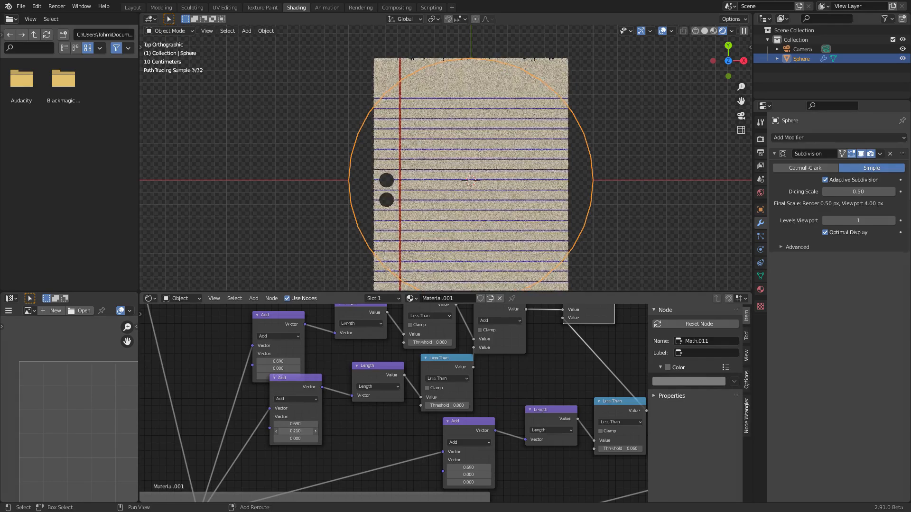
{"action": "middle_click_drag", "start_coordinate": [523, 407], "coordinate": [360, 412]}
{"action": "left_click_drag", "start_coordinate": [309, 443], "coordinate": [288, 443]}
{"action": "double_click", "coordinate": [314, 443]}
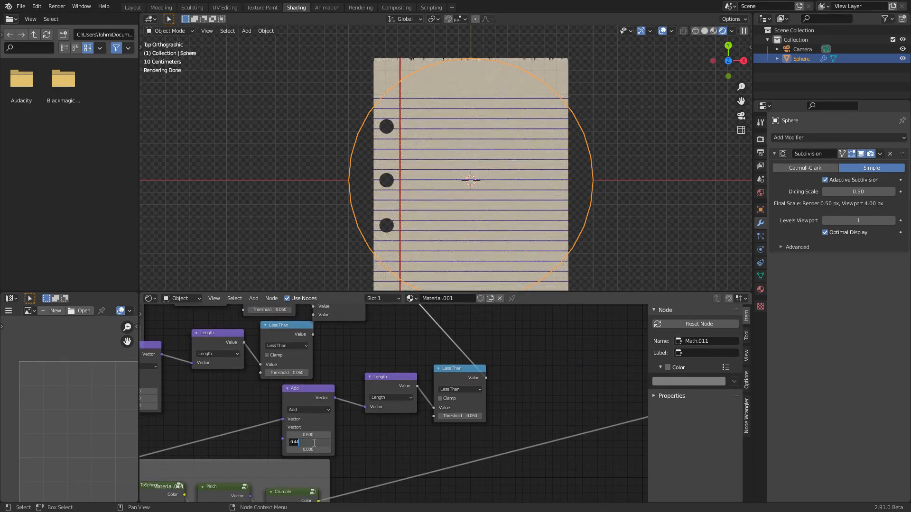
{"action": "type", "text": "-.5"}
{"action": "key", "text": "Return"}
Step: Set the second circle mask's Y offset to 0.5 for the lower hole and save the file
{"action": "middle_click_drag", "start_coordinate": [248, 385], "coordinate": [360, 383]}
{"action": "scroll", "coordinate": [317, 383], "scroll_direction": "up", "scroll_amount": 3}
{"action": "middle_click_drag", "start_coordinate": [215, 402], "coordinate": [366, 418]}
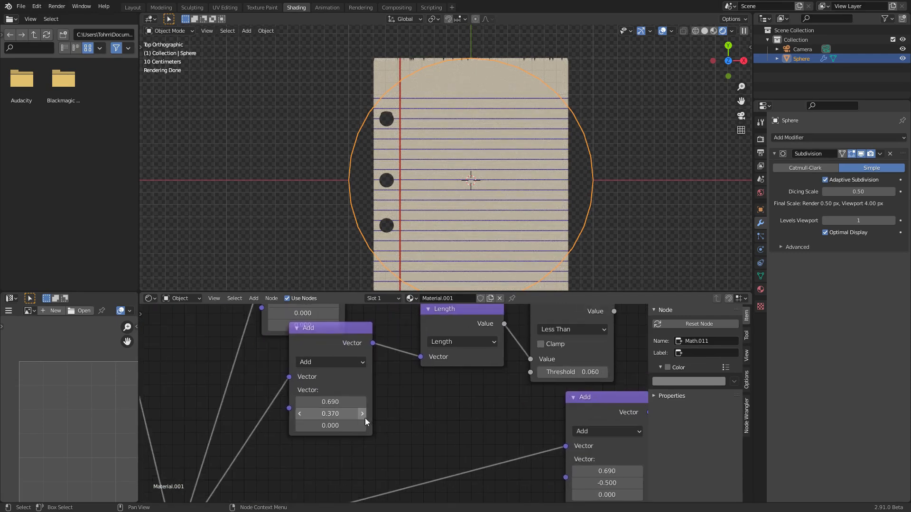
{"action": "left_click", "coordinate": [340, 414]}
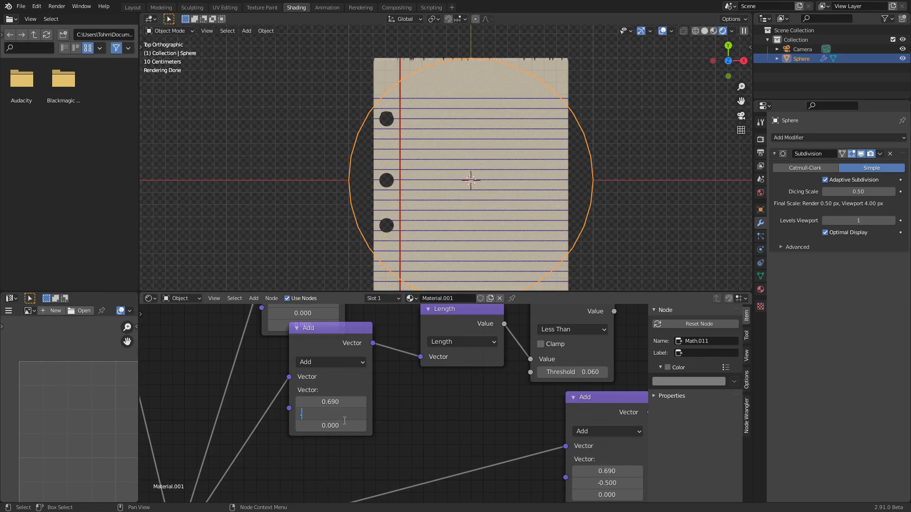
{"action": "type", "text": ".5"}
{"action": "key", "text": "Return"}
{"action": "key", "text": "ctrl+s"}
Step: View the punched sheet at an angle, leave full-screen mode and save the file again
{"action": "scroll", "coordinate": [491, 207], "scroll_direction": "down", "scroll_amount": 3}
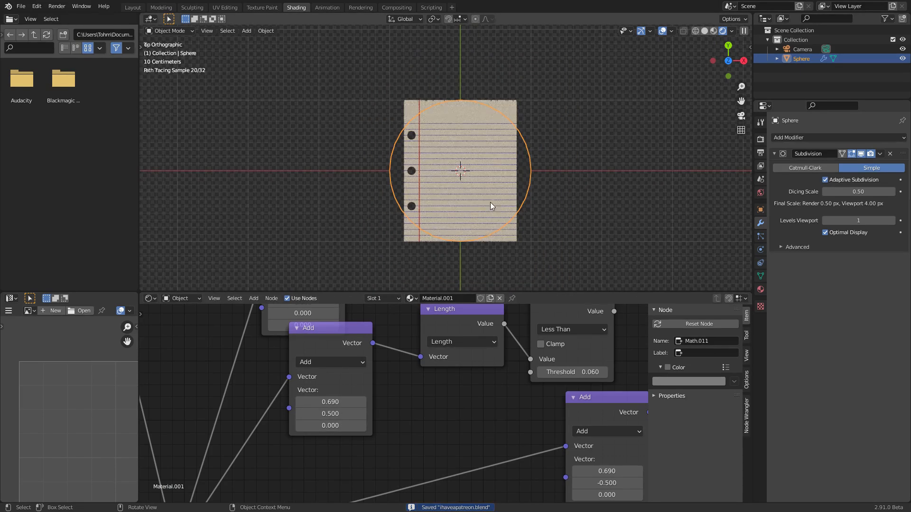
{"action": "middle_click_drag", "start_coordinate": [520, 203], "coordinate": [542, 143]}
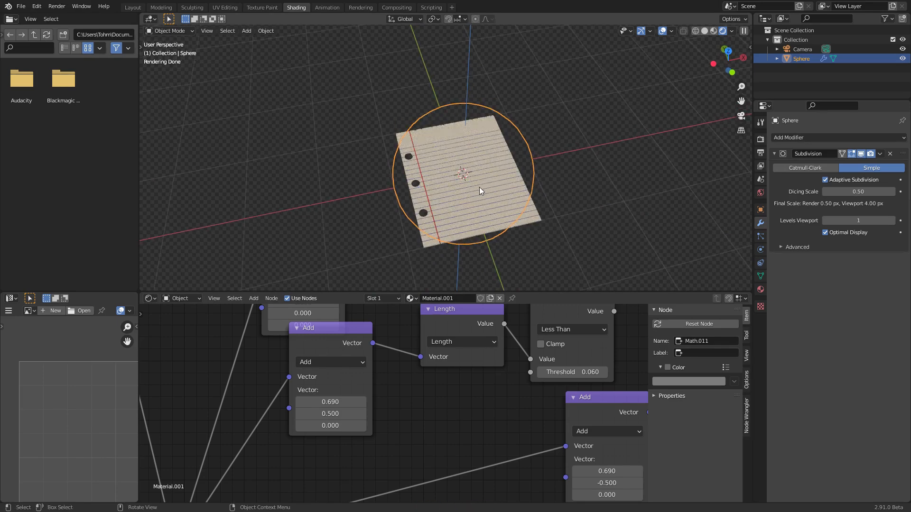
{"action": "scroll", "coordinate": [485, 180], "scroll_direction": "up", "scroll_amount": 3}
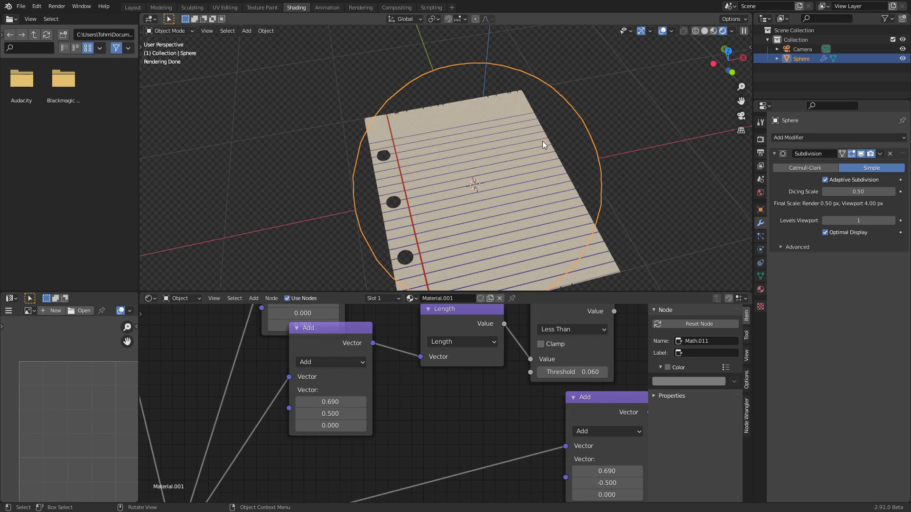
{"action": "key", "text": "q"}
{"action": "left_click", "coordinate": [445, 215]}
{"action": "key", "text": "ctrl+s"}
Step: Play the reference video Day6Nodevember0001-0120 from the desktop, pause it on the flat sheet, and return to Blender
{"action": "key", "text": "super+d"}
{"action": "double_click", "coordinate": [885, 68]}
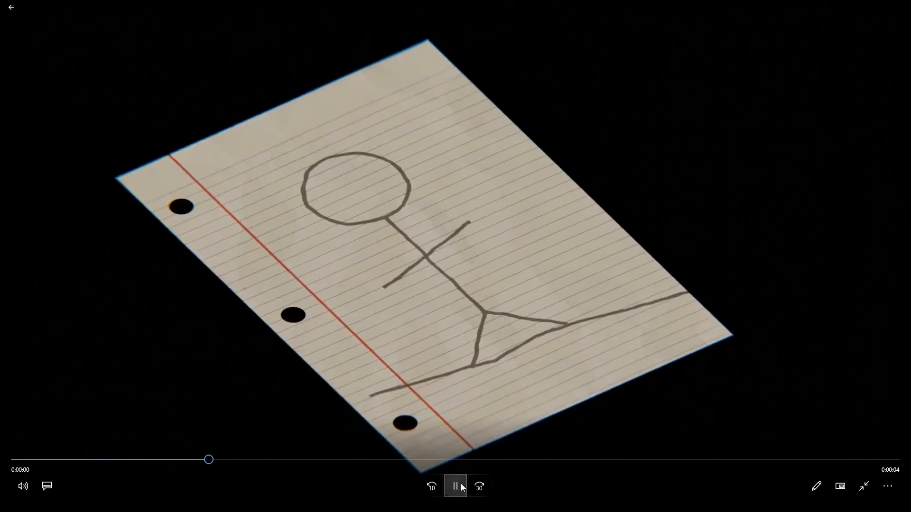
{"action": "left_click", "coordinate": [462, 487]}
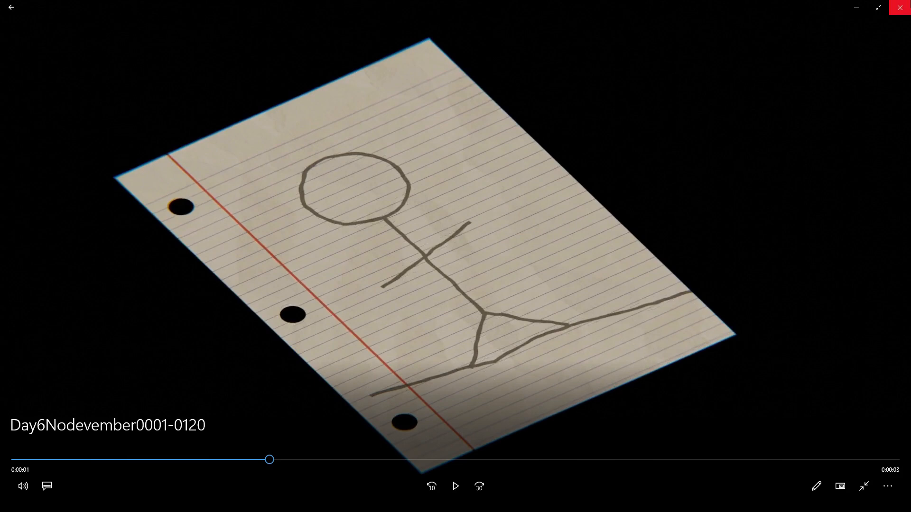
{"action": "left_click", "coordinate": [902, 6]}
{"action": "left_click", "coordinate": [337, 503]}
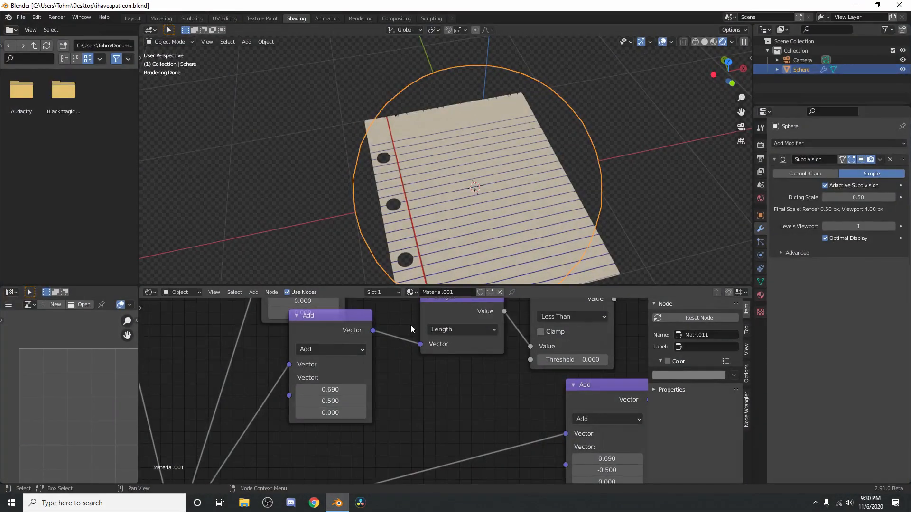
Step: Respace the holes from the top view by setting the middle mask's Y offset to 0.080 and the lower mask's to 0.690
{"action": "scroll", "coordinate": [413, 337], "scroll_direction": "down", "scroll_amount": 3}
{"action": "scroll", "coordinate": [427, 360], "scroll_direction": "up", "scroll_amount": 2}
{"action": "middle_click_drag", "start_coordinate": [437, 371], "coordinate": [373, 369]}
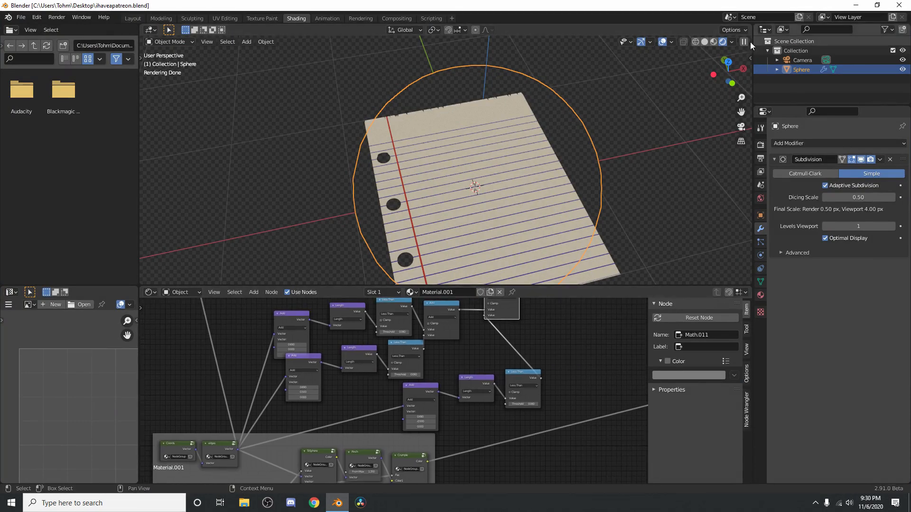
{"action": "left_click", "coordinate": [727, 62]}
{"action": "scroll", "coordinate": [507, 136], "scroll_direction": "down", "scroll_amount": 2}
{"action": "scroll", "coordinate": [335, 356], "scroll_direction": "up", "scroll_amount": 4}
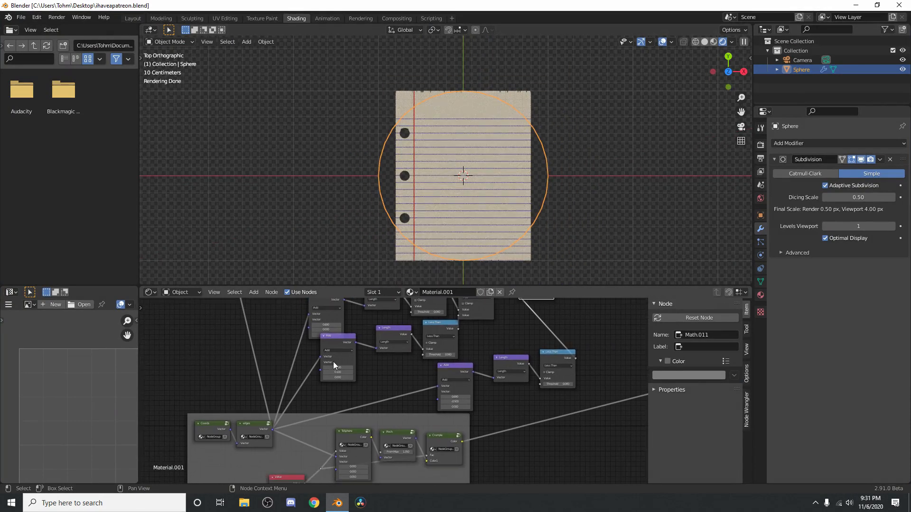
{"action": "middle_click_drag", "start_coordinate": [324, 335], "coordinate": [319, 362]}
{"action": "mouse_move", "coordinate": [323, 378]}
{"action": "left_mouse_down"}
{"action": "mouse_move", "coordinate": [314, 395]}
{"action": "mouse_move", "coordinate": [313, 365]}
{"action": "mouse_move", "coordinate": [324, 366]}
{"action": "mouse_move", "coordinate": [314, 366]}
{"action": "left_mouse_up"}
{"action": "middle_click_drag", "start_coordinate": [339, 385], "coordinate": [310, 319]}
{"action": "mouse_move", "coordinate": [298, 401]}
{"action": "left_mouse_down"}
{"action": "mouse_move", "coordinate": [289, 401]}
{"action": "mouse_move", "coordinate": [312, 401]}
{"action": "left_mouse_up"}
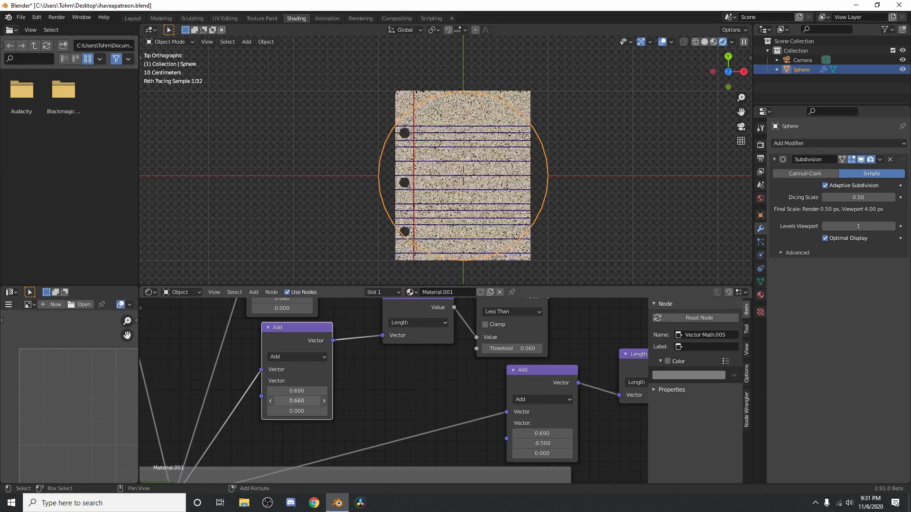
Step: Try raising the frame's Value node to check the three holes while the paper crumples
{"action": "middle_click_drag", "start_coordinate": [505, 370], "coordinate": [418, 351]}
{"action": "scroll", "coordinate": [520, 346], "scroll_direction": "down", "scroll_amount": 3}
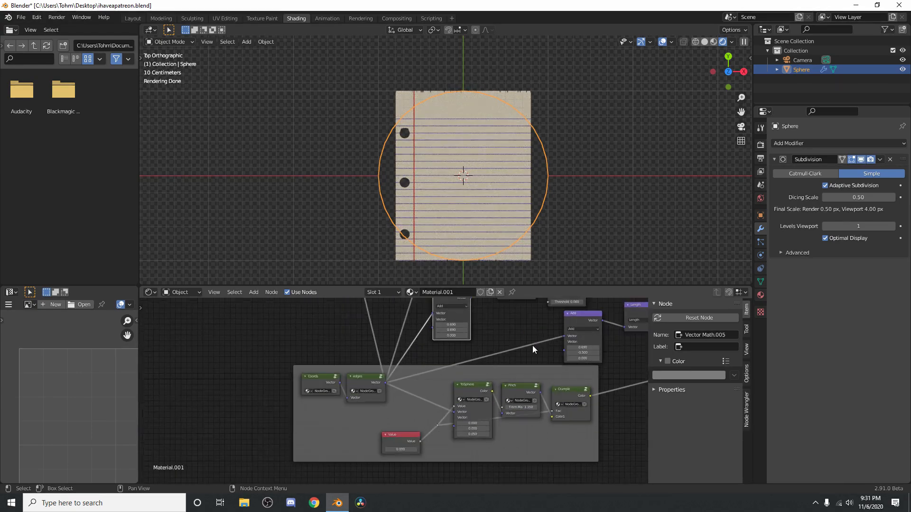
{"action": "left_click_drag", "start_coordinate": [413, 404], "coordinate": [461, 404]}
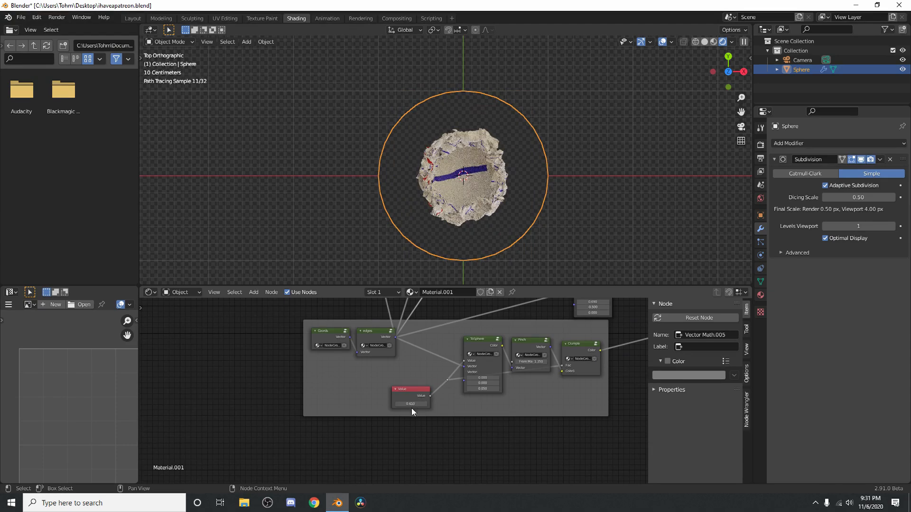
{"action": "key", "text": "ctrl+z"}
Step: Move the framed node groups further down, away from the three circle mask chains
{"action": "middle_click_drag", "start_coordinate": [454, 189], "coordinate": [487, 338]}
{"action": "scroll", "coordinate": [345, 377], "scroll_direction": "down", "scroll_amount": 3}
{"action": "left_click_drag", "start_coordinate": [444, 468], "coordinate": [237, 389]}
{"action": "key", "text": "g"}
{"action": "left_click", "coordinate": [217, 440]}
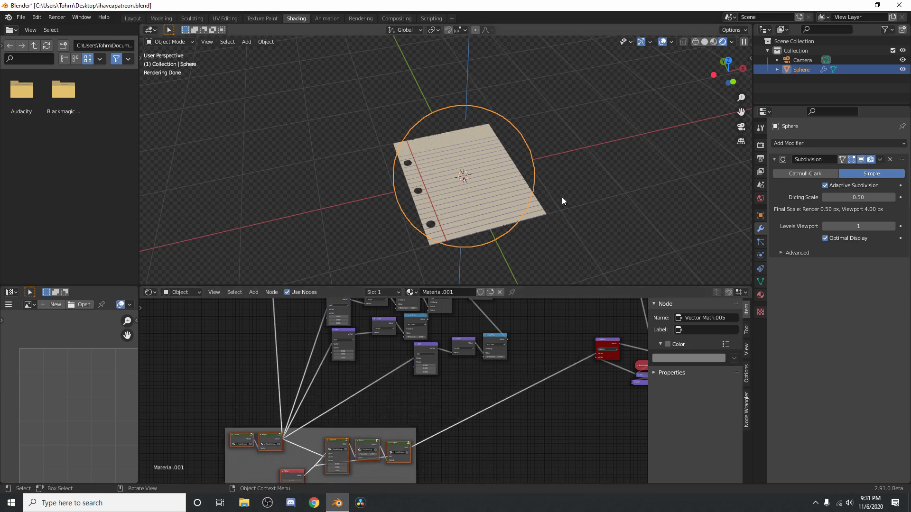
Step: Return to a full-screen top view and route the three circle masks' input links through a shared reroute point
{"action": "left_click", "coordinate": [728, 60]}
{"action": "scroll", "coordinate": [520, 157], "scroll_direction": "up", "scroll_amount": 5}
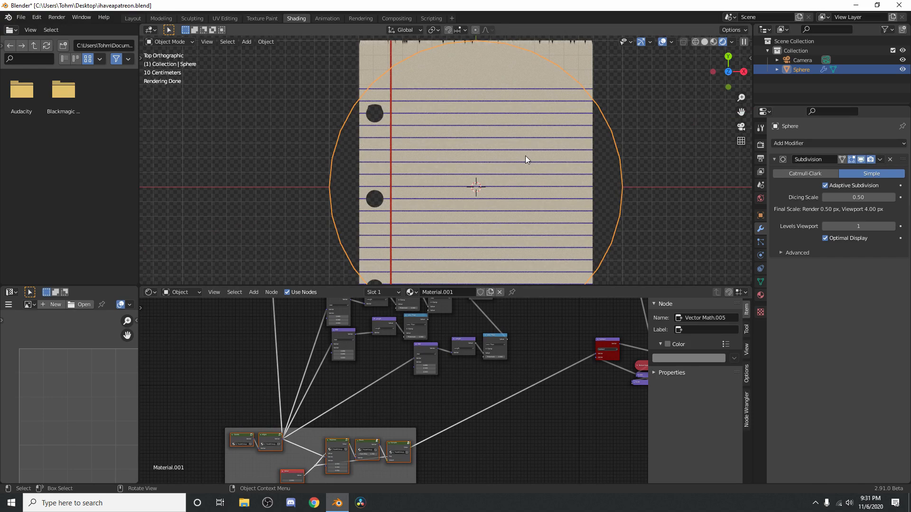
{"action": "key", "text": "q"}
{"action": "left_click", "coordinate": [525, 156]}
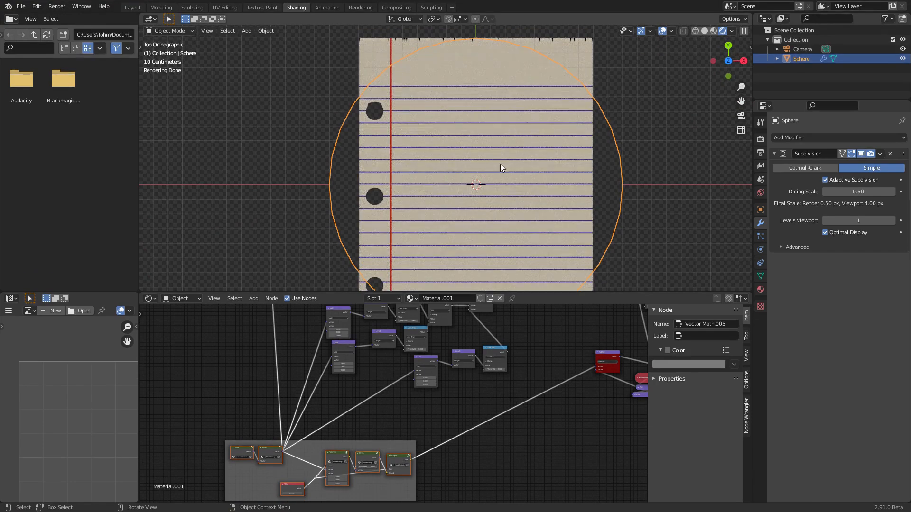
{"action": "scroll", "coordinate": [409, 383], "scroll_direction": "up", "scroll_amount": 4}
{"action": "right_click_drag", "start_coordinate": [290, 382], "coordinate": [240, 355], "text": "shift"}
{"action": "key", "text": "g"}
{"action": "left_click", "coordinate": [232, 341]}
{"action": "middle_click_drag", "start_coordinate": [273, 317], "coordinate": [331, 358]}
{"action": "scroll", "coordinate": [331, 358], "scroll_direction": "down", "scroll_amount": 4}
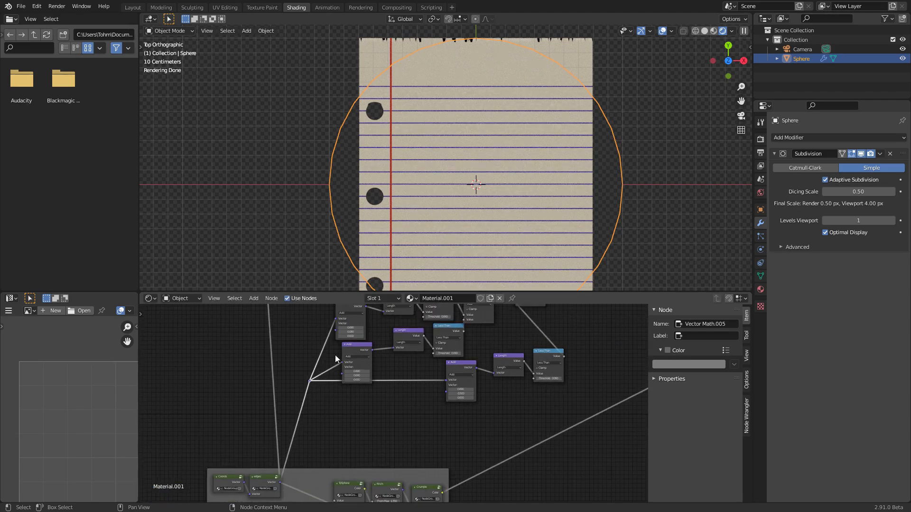
Step: Duplicate a Length node below the hole masks, feed it from the reroute point and preview its output
{"action": "left_click", "coordinate": [408, 331]}
{"action": "key", "text": "shift+d"}
{"action": "left_click", "coordinate": [360, 412]}
{"action": "middle_click_drag", "start_coordinate": [348, 401], "coordinate": [354, 374]}
{"action": "right_click_drag", "start_coordinate": [367, 411], "coordinate": [367, 411], "text": "alt"}
{"action": "scroll", "coordinate": [359, 380], "scroll_direction": "up", "scroll_amount": 4}
{"action": "left_click_drag", "start_coordinate": [360, 381], "coordinate": [332, 384]}
{"action": "middle_click_drag", "start_coordinate": [347, 373], "coordinate": [348, 394]}
{"action": "left_click", "coordinate": [338, 409], "text": "ctrl+shift"}
{"action": "scroll", "coordinate": [363, 384], "scroll_direction": "up", "scroll_amount": 2}
Step: Add a Math node after the new Length node on its preview link
{"action": "key", "text": "shift+a"}
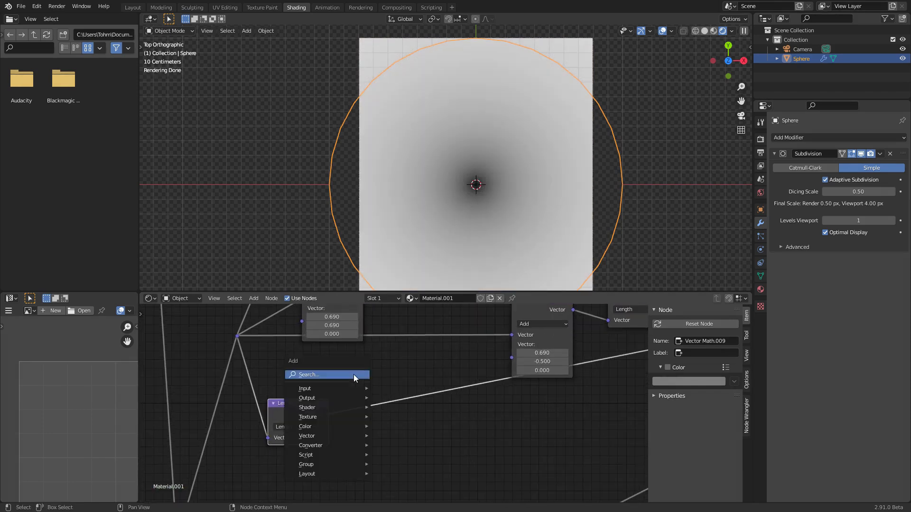
{"action": "left_click", "coordinate": [355, 375]}
{"action": "type", "text": "com"}
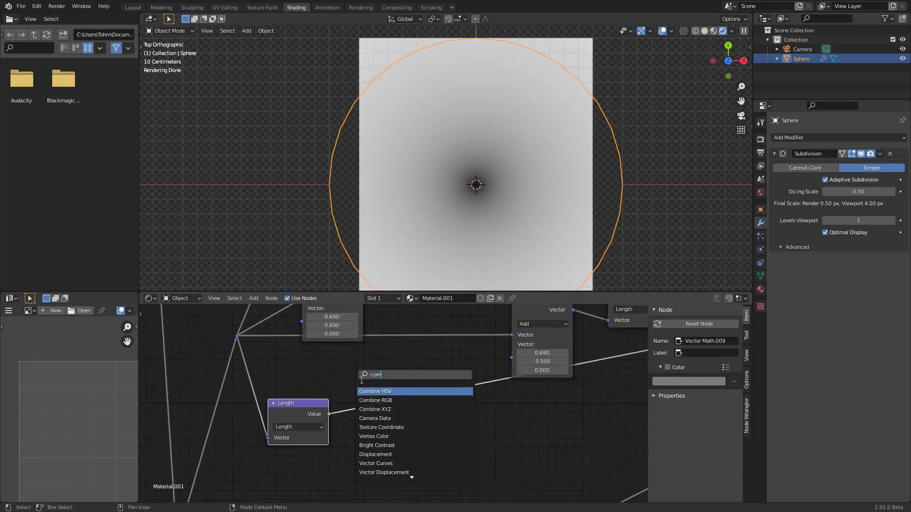
{"action": "key", "text": "BackSpace"}
{"action": "key", "text": "BackSpace"}
{"action": "key", "text": "BackSpace"}
{"action": "type", "text": "math"}
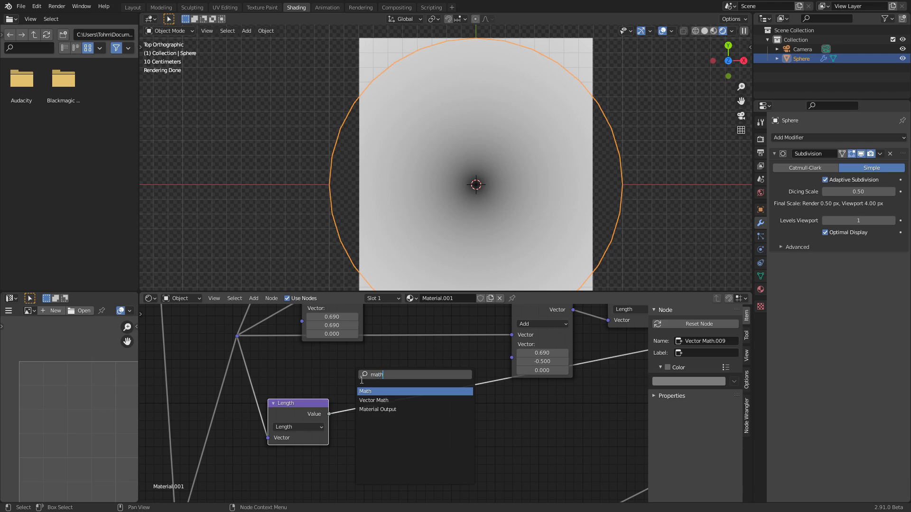
{"action": "key", "text": "Return"}
{"action": "left_click", "coordinate": [370, 382]}
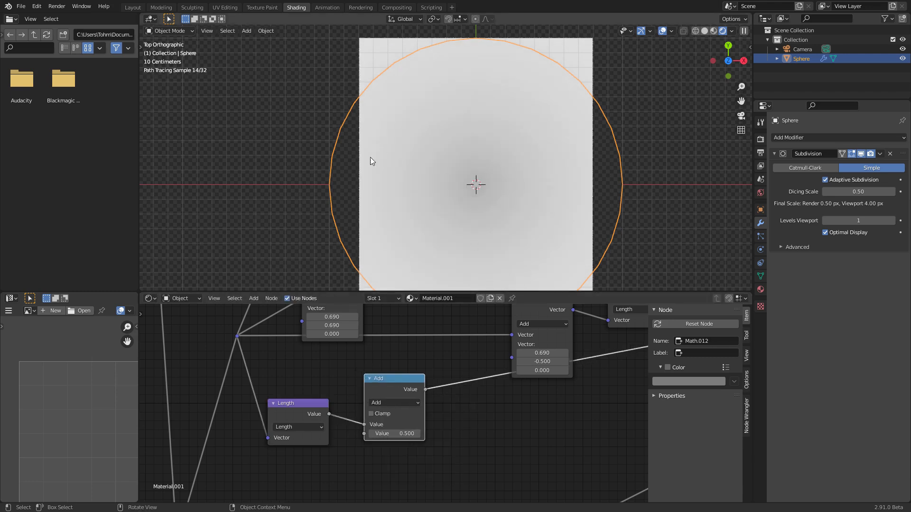
Step: Change the new Math node to Compare and set its Epsilon to 0.050 to form a ring
{"action": "scroll", "coordinate": [400, 383], "scroll_direction": "up", "scroll_amount": 1}
{"action": "left_click", "coordinate": [403, 397]}
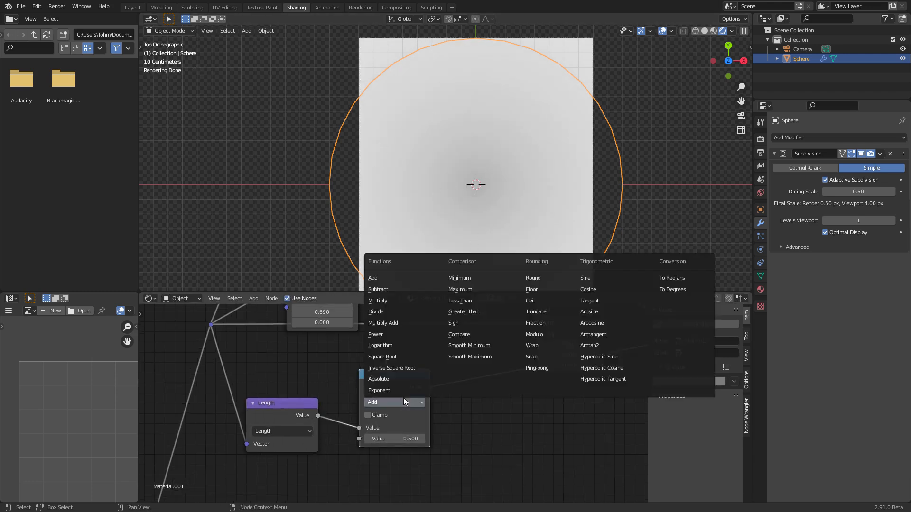
{"action": "left_click", "coordinate": [459, 336]}
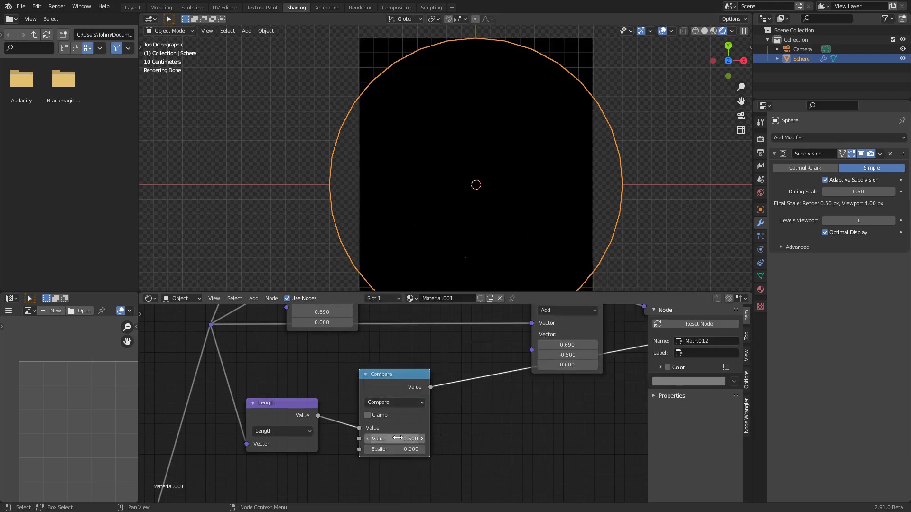
{"action": "left_click_drag", "start_coordinate": [393, 450], "coordinate": [416, 449]}
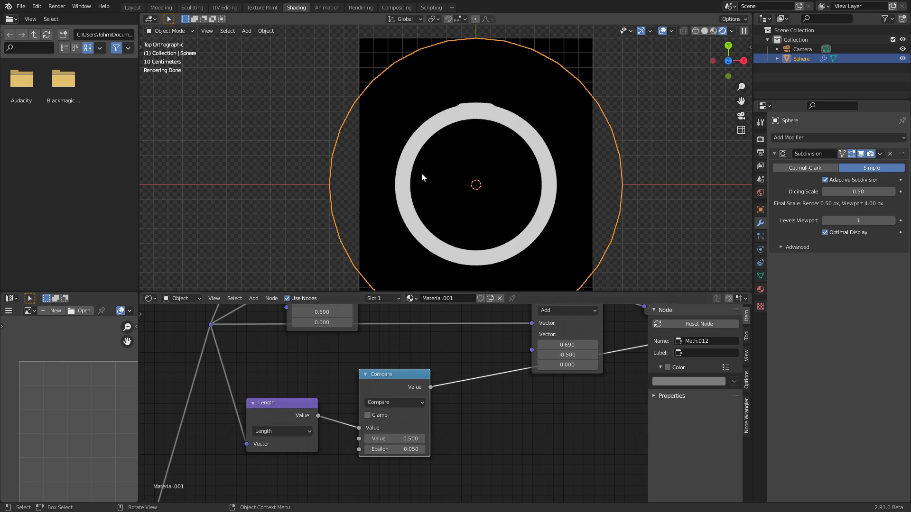
Step: Set the ring's Compare node to a Value of 0.300 and an Epsilon of 0.010
{"action": "left_click_drag", "start_coordinate": [286, 411], "coordinate": [278, 397]}
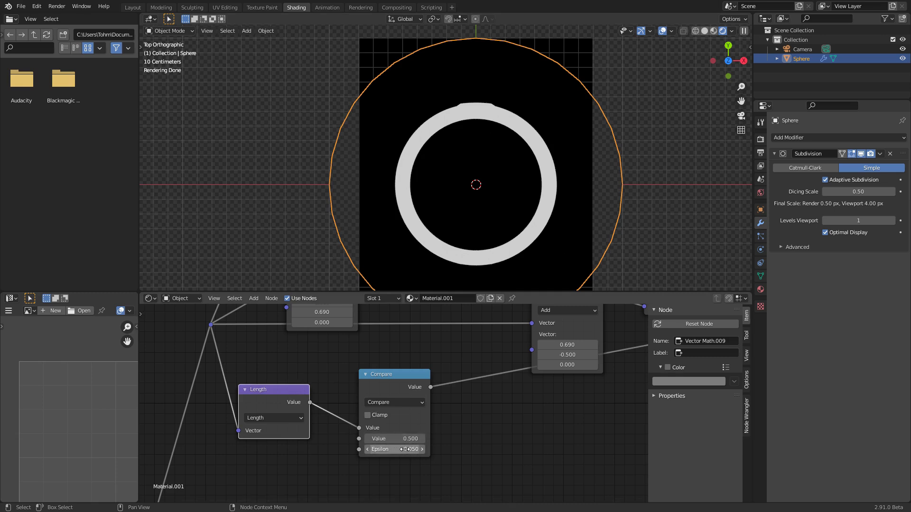
{"action": "left_click_drag", "start_coordinate": [407, 449], "coordinate": [396, 440]}
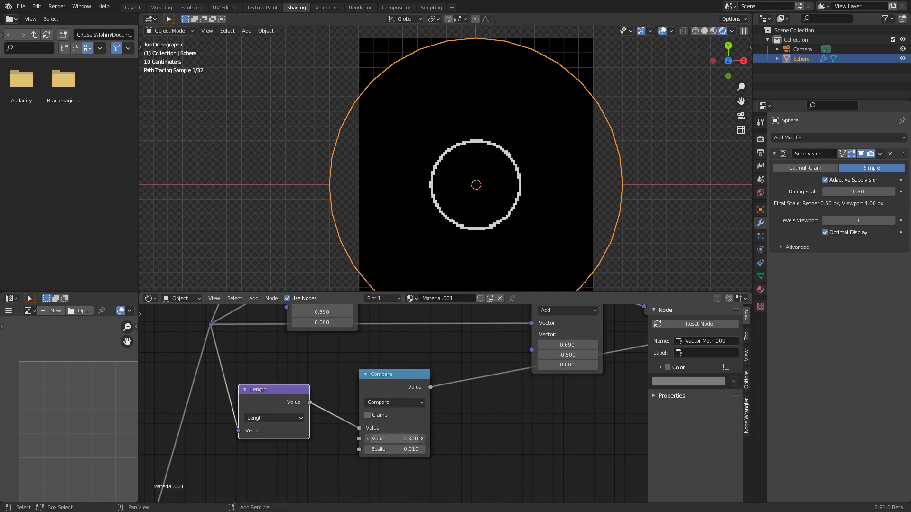
Step: Move the Transparent BSDF and its Mix Shader farther away from the Principled BSDF to make room for more nodes
{"action": "scroll", "coordinate": [462, 390], "scroll_direction": "down", "scroll_amount": 8}
{"action": "middle_click_drag", "start_coordinate": [418, 349], "coordinate": [407, 366]}
{"action": "scroll", "coordinate": [410, 360], "scroll_direction": "up", "scroll_amount": 5}
{"action": "middle_click_drag", "start_coordinate": [446, 343], "coordinate": [419, 449]}
{"action": "left_click_drag", "start_coordinate": [441, 451], "coordinate": [402, 410]}
{"action": "key", "text": "g"}
{"action": "left_click", "coordinate": [475, 392]}
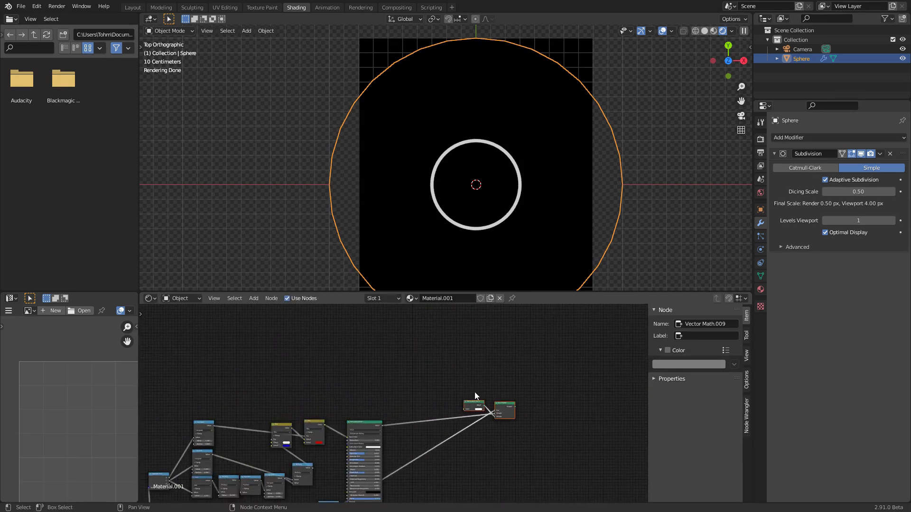
{"action": "scroll", "coordinate": [428, 396], "scroll_direction": "up", "scroll_amount": 3}
Step: Duplicate the Principled BSDF and place the copy between the original and the hole Mix Shader
{"action": "left_click", "coordinate": [356, 443]}
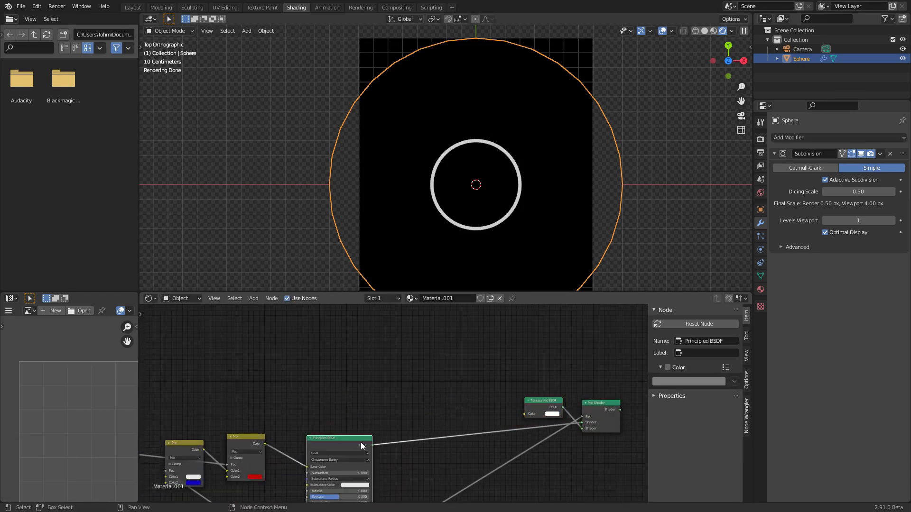
{"action": "middle_click_drag", "start_coordinate": [357, 443], "coordinate": [320, 375]}
{"action": "key", "text": "shift+d"}
{"action": "left_click", "coordinate": [499, 421]}
Step: Blend the two Principled BSDFs through a new Mix Shader and set the copy's Base Color to black
{"action": "right_click_drag", "start_coordinate": [336, 389], "coordinate": [480, 446], "text": "ctrl+shift"}
{"action": "left_click_drag", "start_coordinate": [465, 424], "coordinate": [434, 417]}
{"action": "left_click", "coordinate": [459, 437]}
{"action": "left_click_drag", "start_coordinate": [499, 367], "coordinate": [498, 399]}
Step: Feed the ring's Compare output into the new Mix Shader's factor, preview that shader and save the file
{"action": "scroll", "coordinate": [388, 389], "scroll_direction": "down", "scroll_amount": 7}
{"action": "middle_click_drag", "start_coordinate": [372, 429], "coordinate": [402, 359]}
{"action": "scroll", "coordinate": [401, 365], "scroll_direction": "down", "scroll_amount": 3}
{"action": "scroll", "coordinate": [388, 409], "scroll_direction": "up", "scroll_amount": 4}
{"action": "middle_click_drag", "start_coordinate": [368, 404], "coordinate": [471, 359]}
{"action": "key", "text": "ctrl+s"}
{"action": "left_click", "coordinate": [363, 390]}
{"action": "scroll", "coordinate": [420, 380], "scroll_direction": "down", "scroll_amount": 5}
{"action": "right_click_drag", "start_coordinate": [342, 434], "coordinate": [508, 326], "text": "alt"}
{"action": "left_click", "coordinate": [509, 323], "text": "ctrl+shift"}
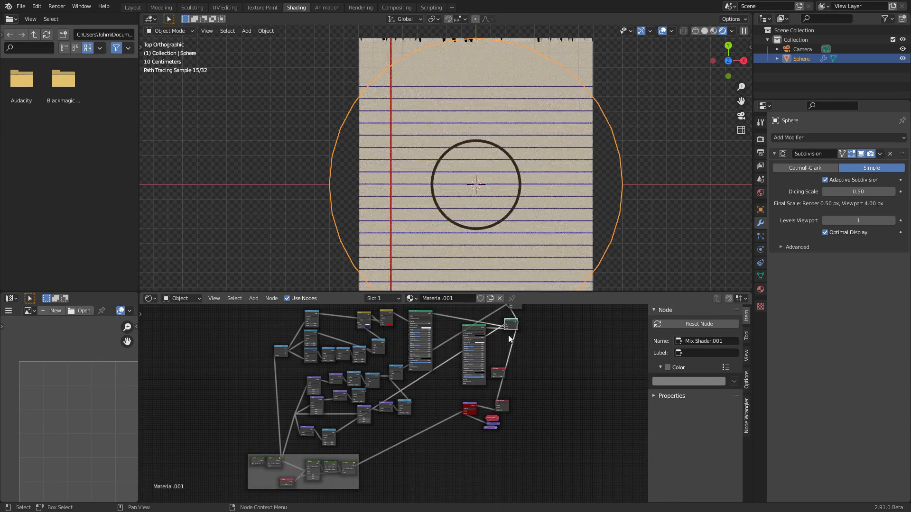
Step: Shift the ring's Length and Compare nodes farther along to free space before them, and save the file
{"action": "scroll", "coordinate": [509, 339], "scroll_direction": "up", "scroll_amount": 2}
{"action": "scroll", "coordinate": [471, 147], "scroll_direction": "down", "scroll_amount": 2}
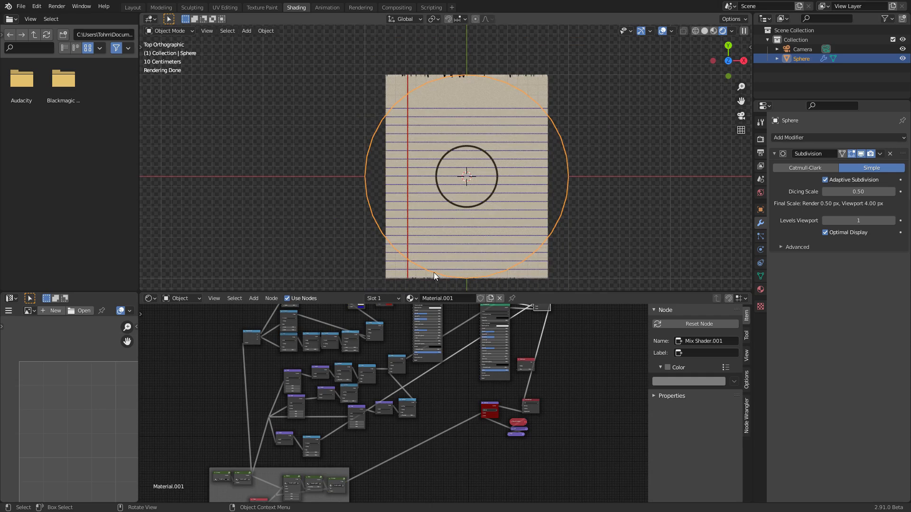
{"action": "scroll", "coordinate": [394, 424], "scroll_direction": "up", "scroll_amount": 2}
{"action": "scroll", "coordinate": [398, 412], "scroll_direction": "up", "scroll_amount": 4}
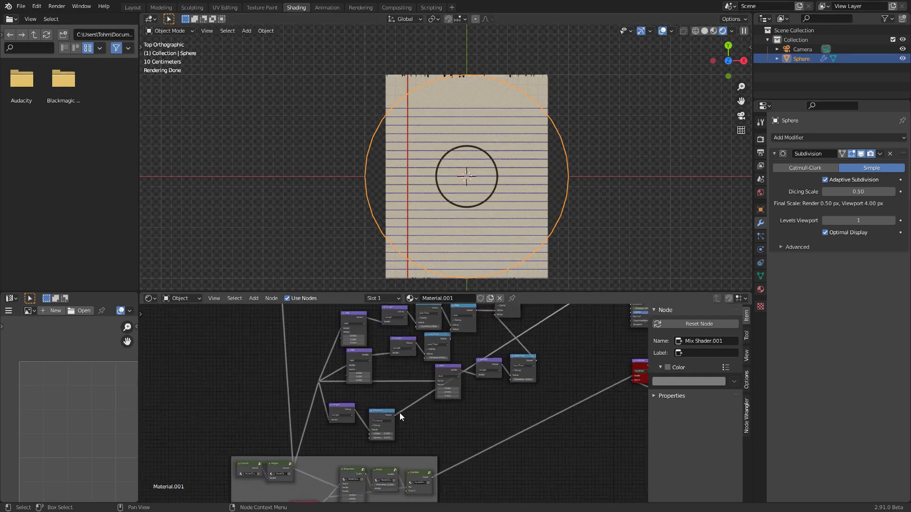
{"action": "left_click_drag", "start_coordinate": [415, 446], "coordinate": [303, 411]}
{"action": "left_click_drag", "start_coordinate": [303, 411], "coordinate": [400, 421]}
{"action": "middle_click_drag", "start_coordinate": [462, 222], "coordinate": [553, 165]}
{"action": "key", "text": "ctrl+s"}
{"action": "scroll", "coordinate": [458, 186], "scroll_direction": "up", "scroll_amount": 3}
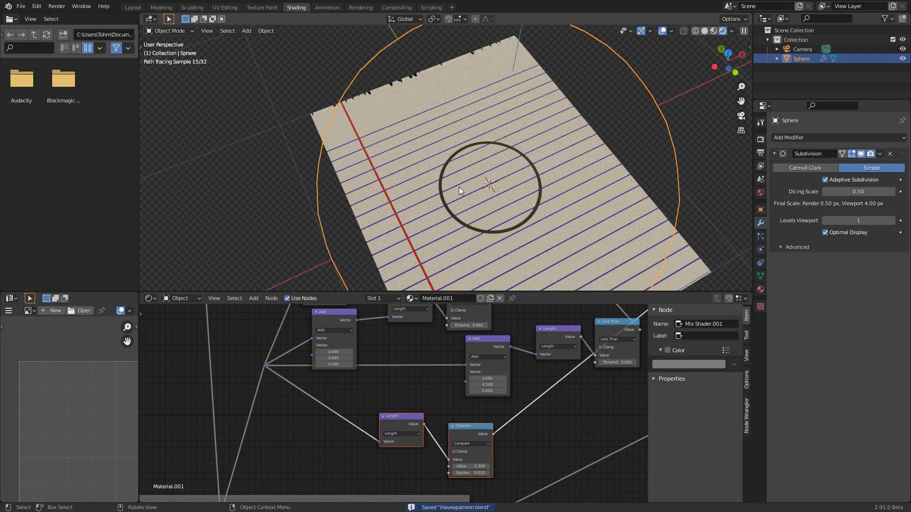
Step: Add a Noise Texture node and arrange it directly below the ring's Length node
{"action": "middle_click_drag", "start_coordinate": [314, 394], "coordinate": [349, 381]}
{"action": "key", "text": "shift+a"}
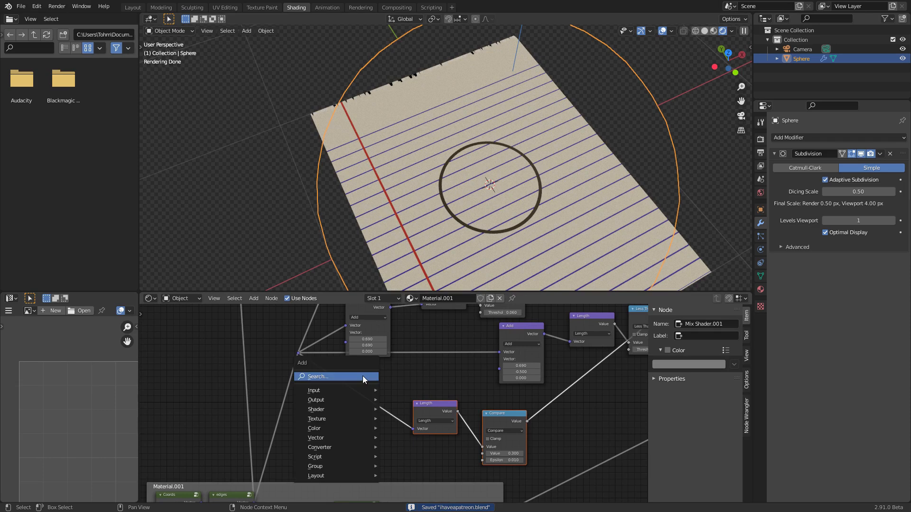
{"action": "left_click", "coordinate": [362, 376]}
{"action": "type", "text": "noi"}
{"action": "left_click", "coordinate": [378, 391]}
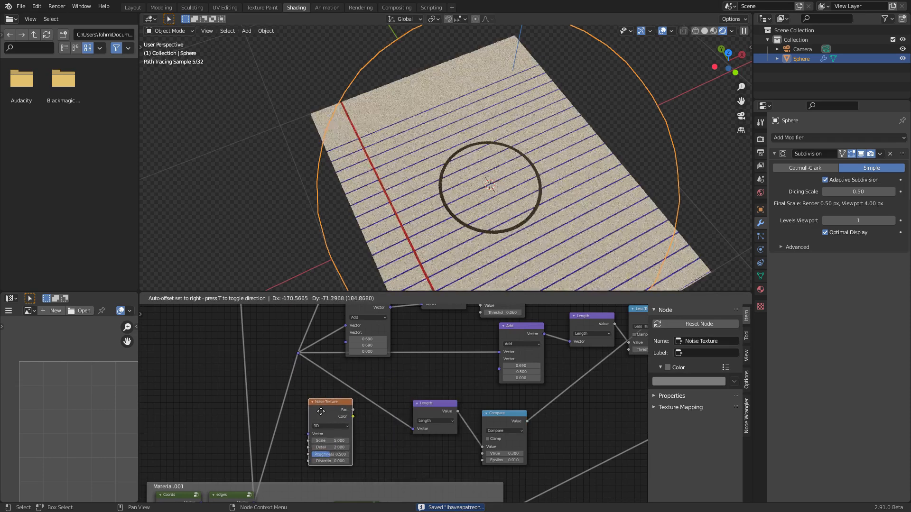
{"action": "left_click", "coordinate": [309, 410]}
{"action": "left_click_drag", "start_coordinate": [426, 411], "coordinate": [327, 374]}
{"action": "left_click_drag", "start_coordinate": [318, 405], "coordinate": [334, 413]}
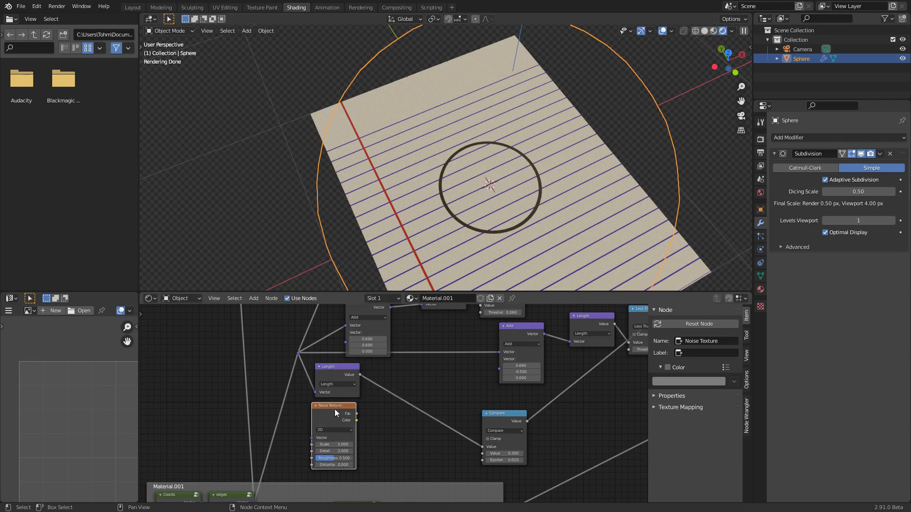
Step: Mix the Length value as Color1 with the noise Fac as Color2 and feed the result into the Compare node
{"action": "right_click_drag", "start_coordinate": [337, 386], "coordinate": [351, 414], "text": "ctrl+shift"}
{"action": "left_click_drag", "start_coordinate": [387, 403], "coordinate": [399, 402]}
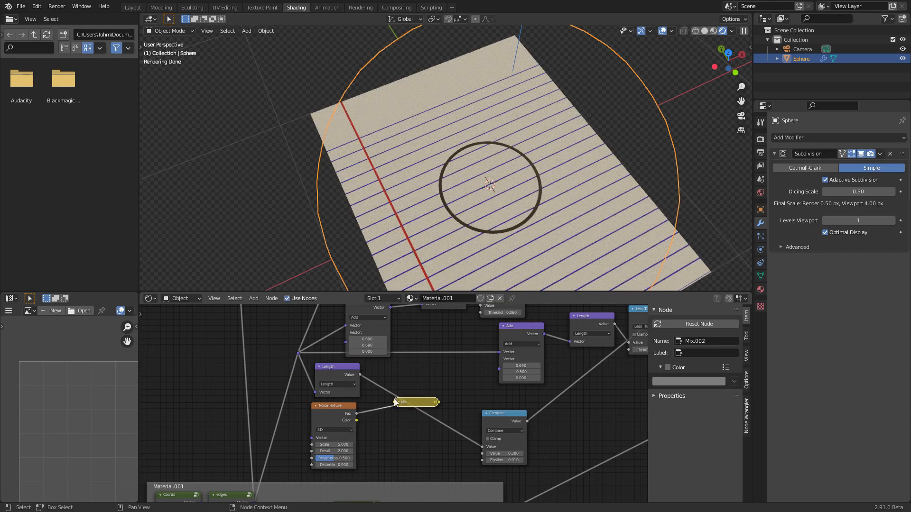
{"action": "left_click", "coordinate": [400, 402]}
{"action": "scroll", "coordinate": [400, 402], "scroll_direction": "up", "scroll_amount": 2}
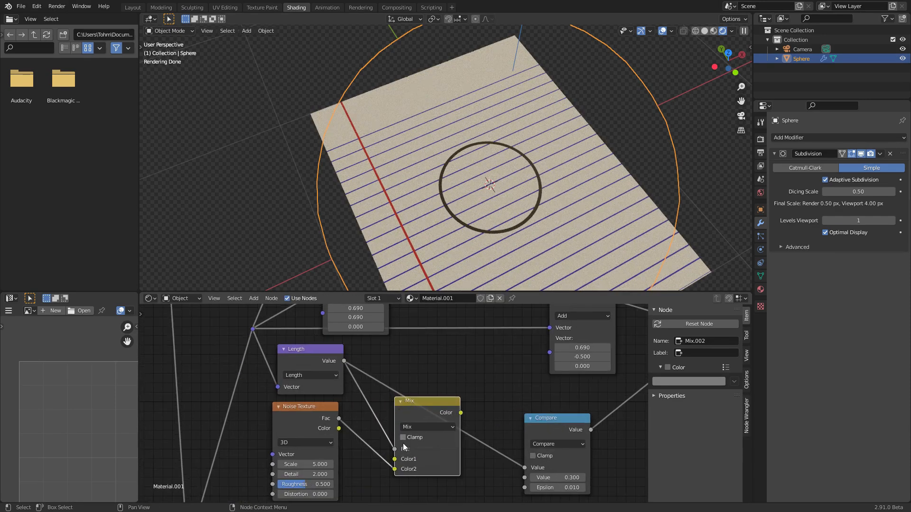
{"action": "left_click_drag", "start_coordinate": [398, 452], "coordinate": [395, 460]}
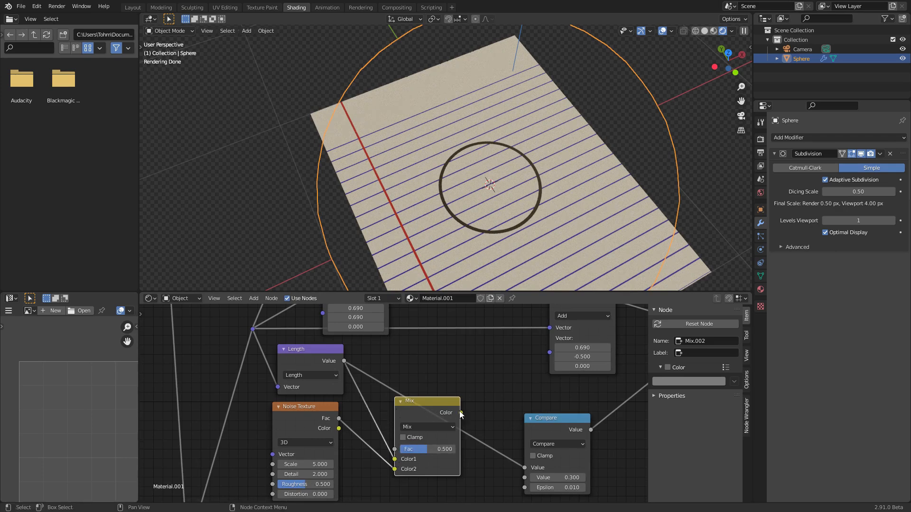
{"action": "left_click_drag", "start_coordinate": [460, 412], "coordinate": [524, 468]}
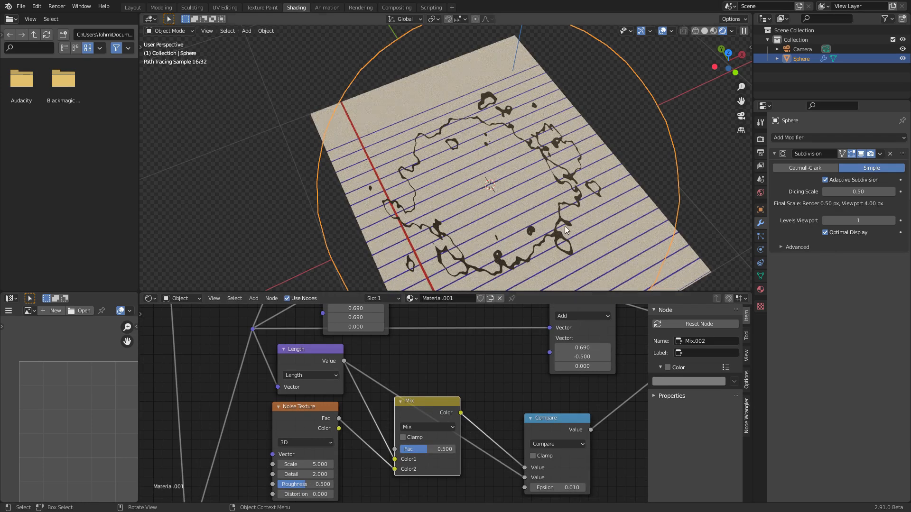
Step: Change the ring's Mix node to Linear Light blending with a Fac of 0.225
{"action": "left_click_drag", "start_coordinate": [421, 452], "coordinate": [394, 452]}
{"action": "key", "text": "ctrl+z"}
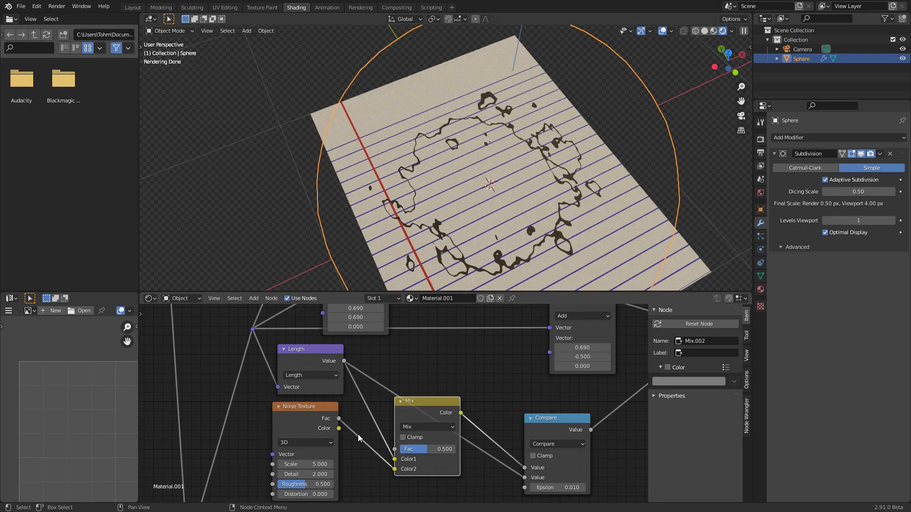
{"action": "left_click", "coordinate": [413, 429]}
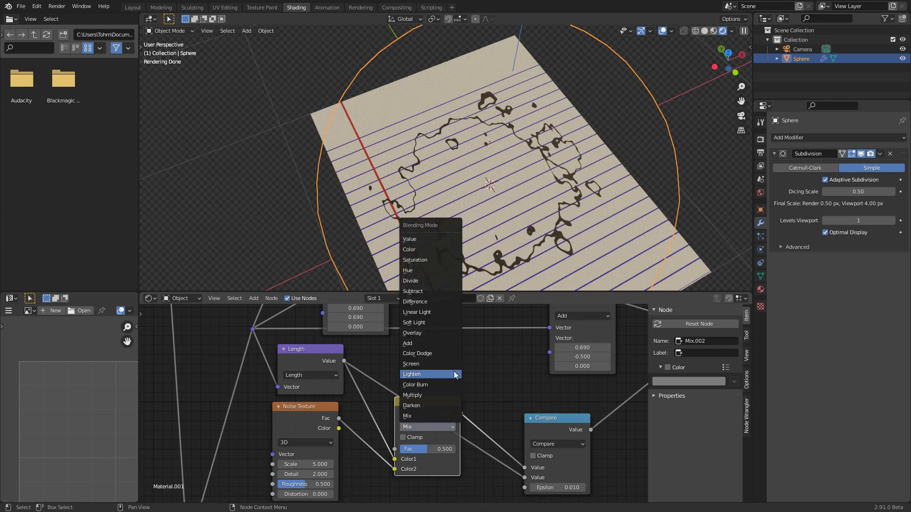
{"action": "left_click", "coordinate": [410, 309]}
{"action": "left_click_drag", "start_coordinate": [428, 449], "coordinate": [409, 412]}
{"action": "key", "text": "ctrl+x"}
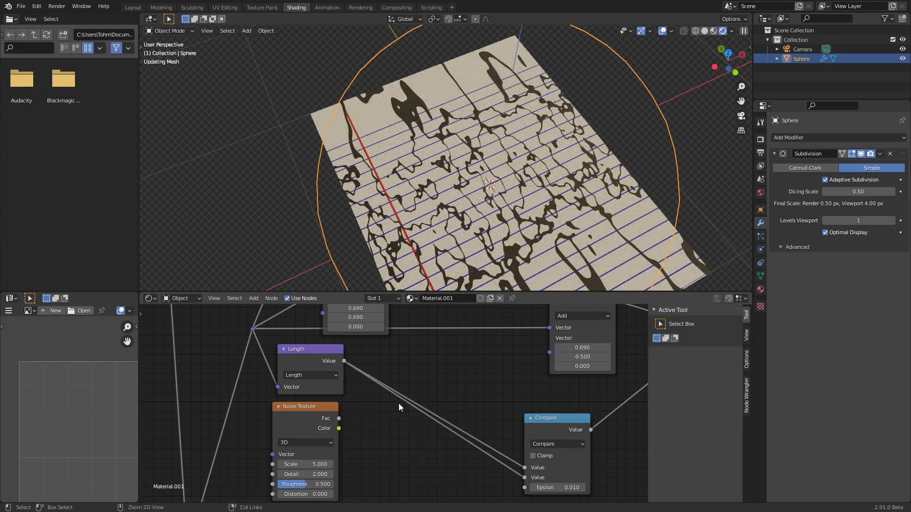
{"action": "left_click_drag", "start_coordinate": [325, 377], "coordinate": [421, 403]}
{"action": "right_click_drag", "start_coordinate": [501, 467], "coordinate": [511, 463], "text": "ctrl"}
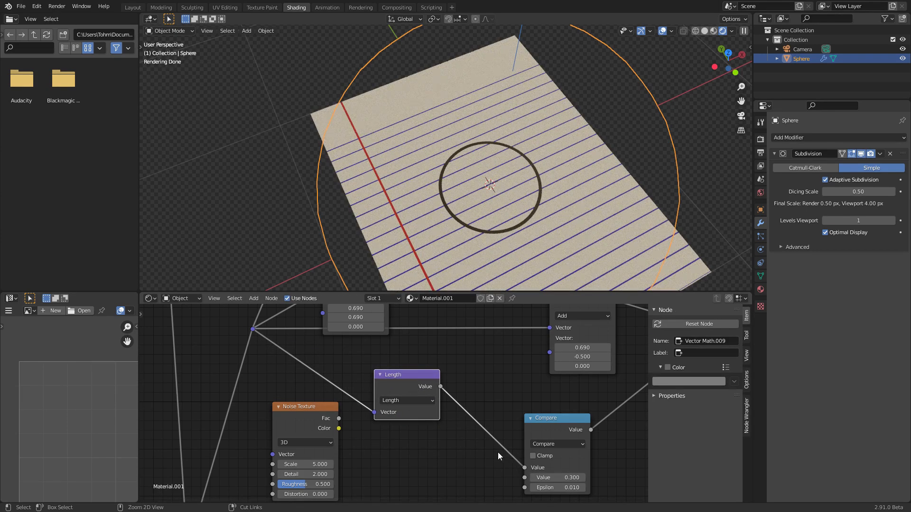
{"action": "key", "text": "ctrl+z"}
{"action": "key", "text": "ctrl+z"}
{"action": "key", "text": "ctrl+z"}
Step: Cut the leftover link into the Compare node's second Value input and set the Linear Light Fac to 0.018
{"action": "right_click_drag", "start_coordinate": [517, 466], "coordinate": [511, 478], "text": "ctrl"}
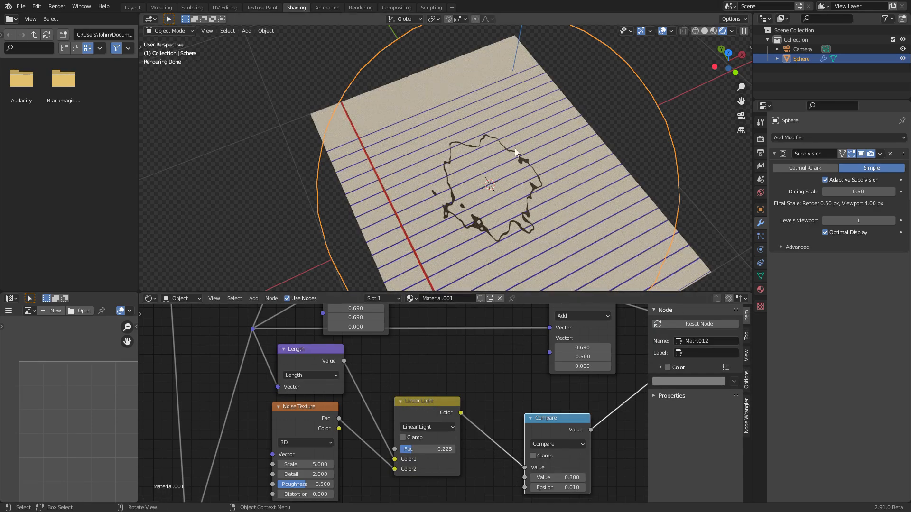
{"action": "scroll", "coordinate": [515, 149], "scroll_direction": "down", "scroll_amount": 3}
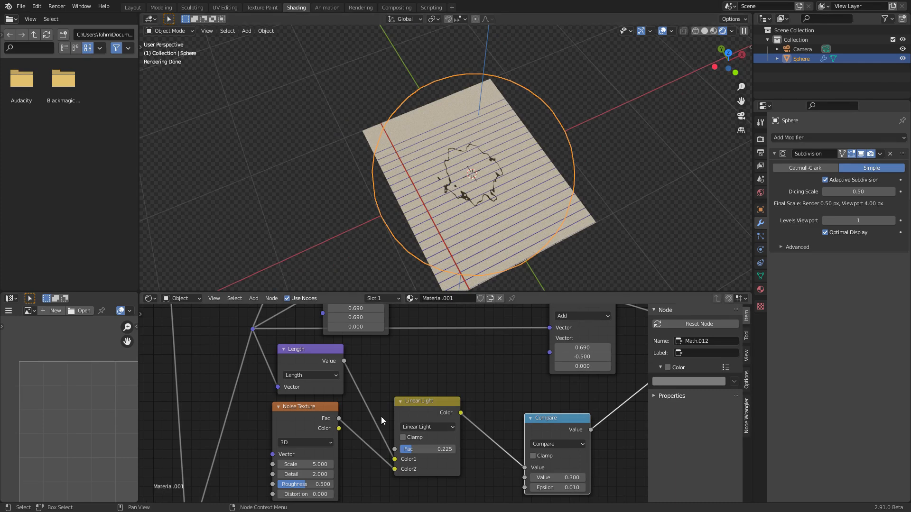
{"action": "left_click_drag", "start_coordinate": [432, 451], "coordinate": [418, 451]}
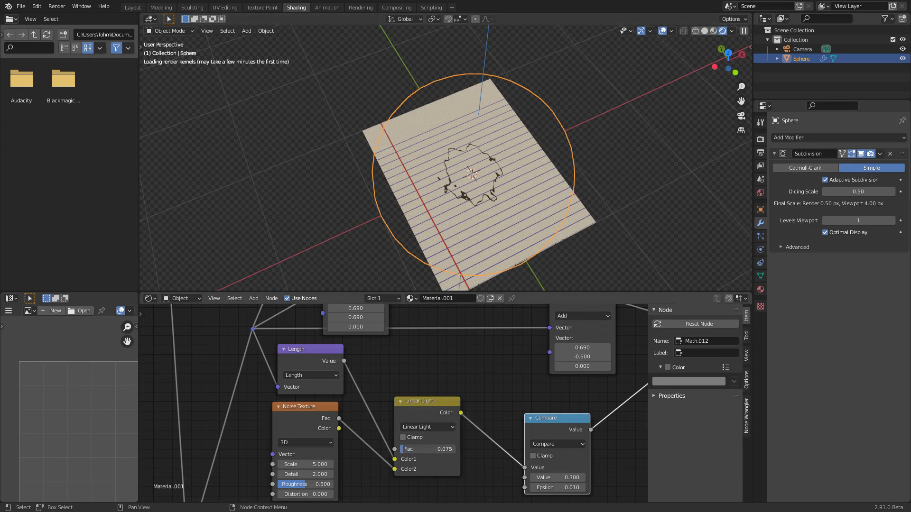
{"action": "scroll", "coordinate": [434, 265], "scroll_direction": "up", "scroll_amount": 3}
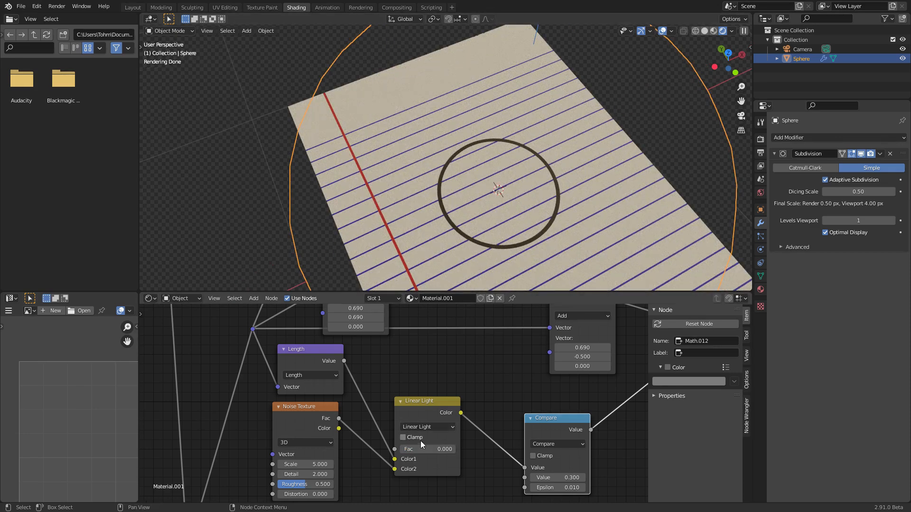
{"action": "left_click_drag", "start_coordinate": [428, 450], "coordinate": [436, 449], "text": "shift"}
{"action": "middle_click_drag", "start_coordinate": [538, 203], "coordinate": [550, 176]}
{"action": "scroll", "coordinate": [534, 209], "scroll_direction": "up", "scroll_amount": 4}
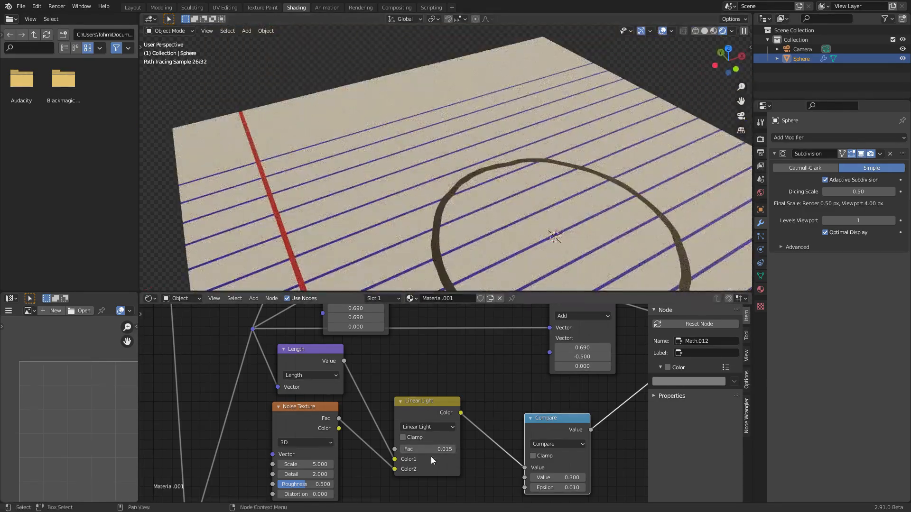
{"action": "left_click_drag", "start_coordinate": [428, 449], "coordinate": [430, 449], "text": "shift"}
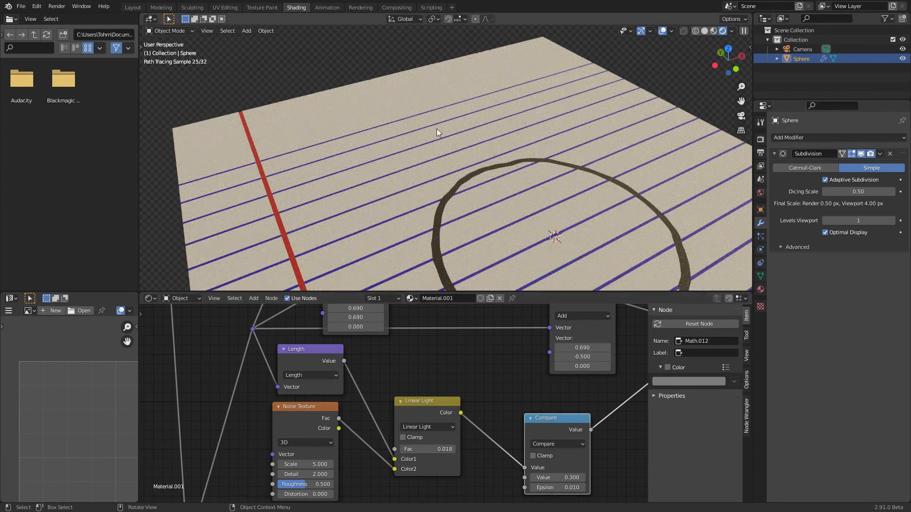
Step: Set the black Principled BSDF's Roughness to 0.286
{"action": "scroll", "coordinate": [437, 134], "scroll_direction": "down", "scroll_amount": 2}
{"action": "scroll", "coordinate": [448, 372], "scroll_direction": "down", "scroll_amount": 8}
{"action": "middle_click_drag", "start_coordinate": [531, 338], "coordinate": [405, 424]}
{"action": "middle_click_drag", "start_coordinate": [576, 338], "coordinate": [448, 418]}
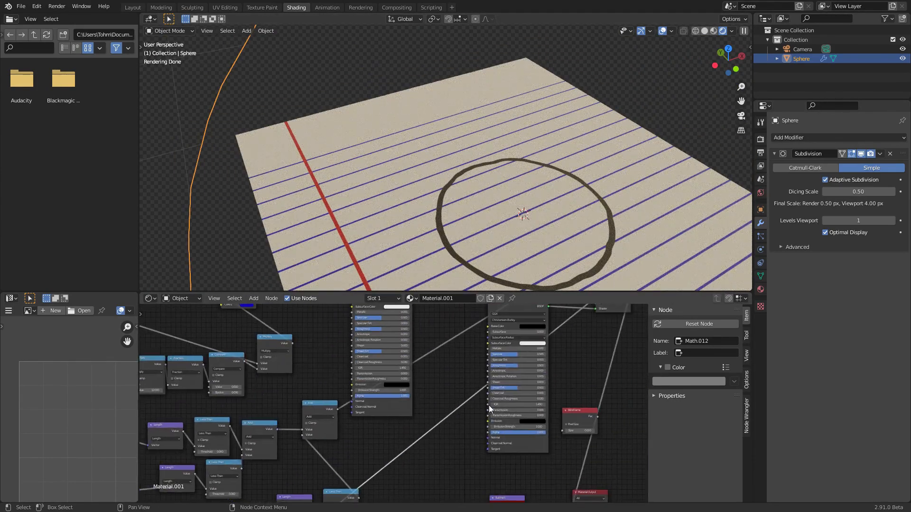
{"action": "middle_click_drag", "start_coordinate": [530, 363], "coordinate": [431, 419]}
{"action": "scroll", "coordinate": [431, 418], "scroll_direction": "up", "scroll_amount": 4}
{"action": "left_click_drag", "start_coordinate": [426, 441], "coordinate": [407, 443]}
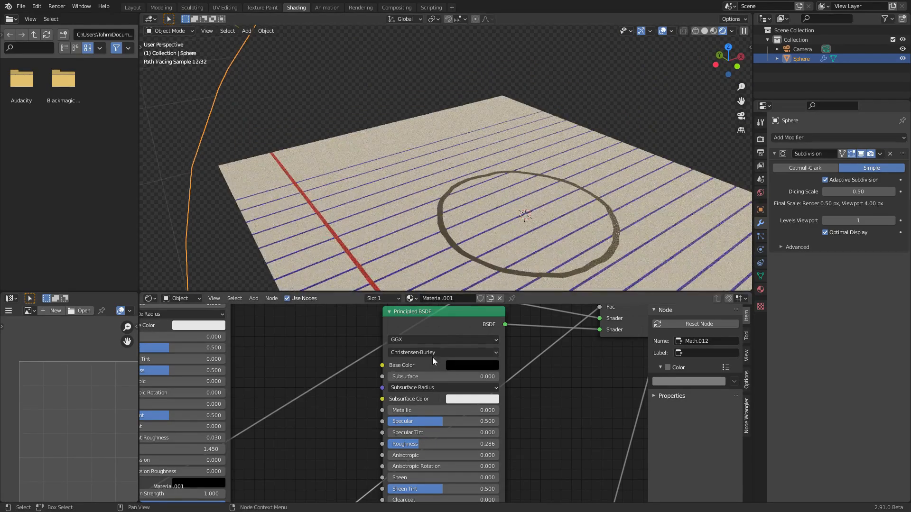
Step: Preview the Mix Shader that combines the paper and ring with the transparent binder holes
{"action": "middle_click_drag", "start_coordinate": [463, 283], "coordinate": [488, 361]}
{"action": "scroll", "coordinate": [555, 360], "scroll_direction": "down", "scroll_amount": 3}
{"action": "key", "text": "shift+a"}
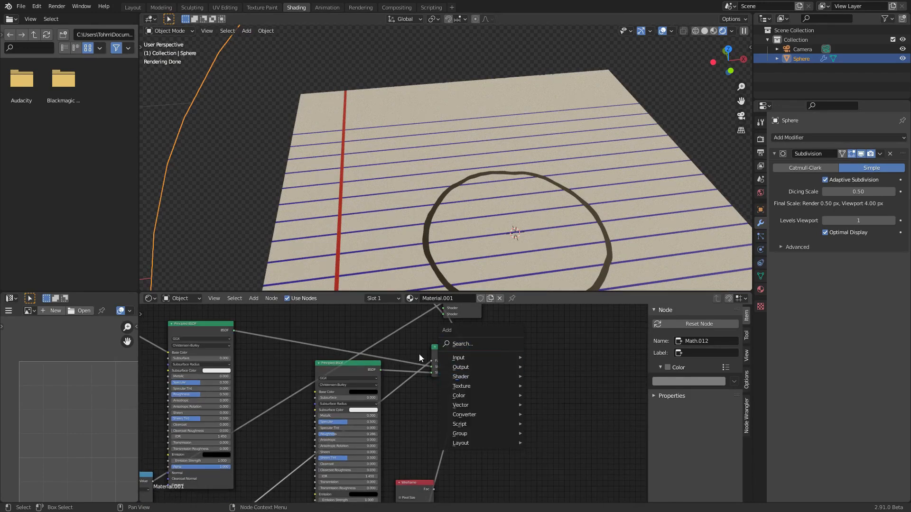
{"action": "middle_click_drag", "start_coordinate": [323, 394], "coordinate": [458, 310]}
{"action": "middle_click_drag", "start_coordinate": [372, 465], "coordinate": [376, 253]}
{"action": "middle_click_drag", "start_coordinate": [323, 406], "coordinate": [477, 503]}
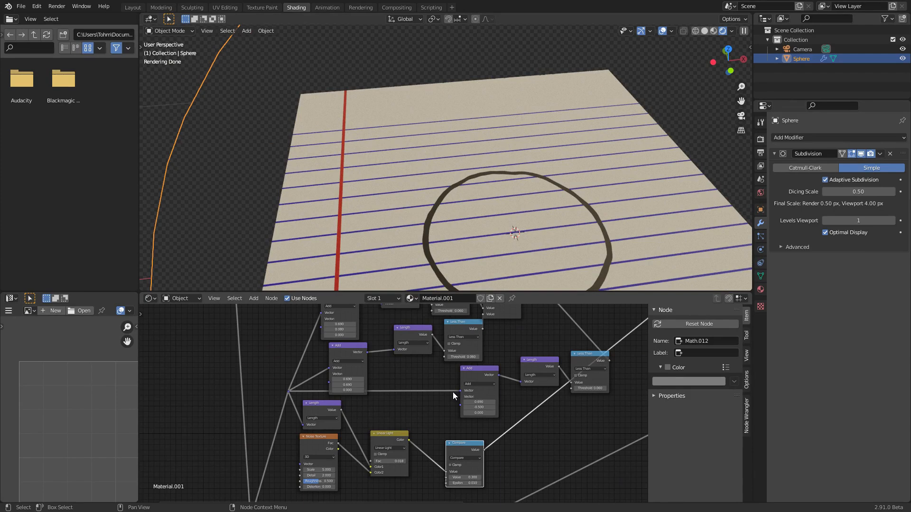
{"action": "scroll", "coordinate": [516, 245], "scroll_direction": "down", "scroll_amount": 5}
{"action": "middle_click_drag", "start_coordinate": [396, 419], "coordinate": [241, 461]}
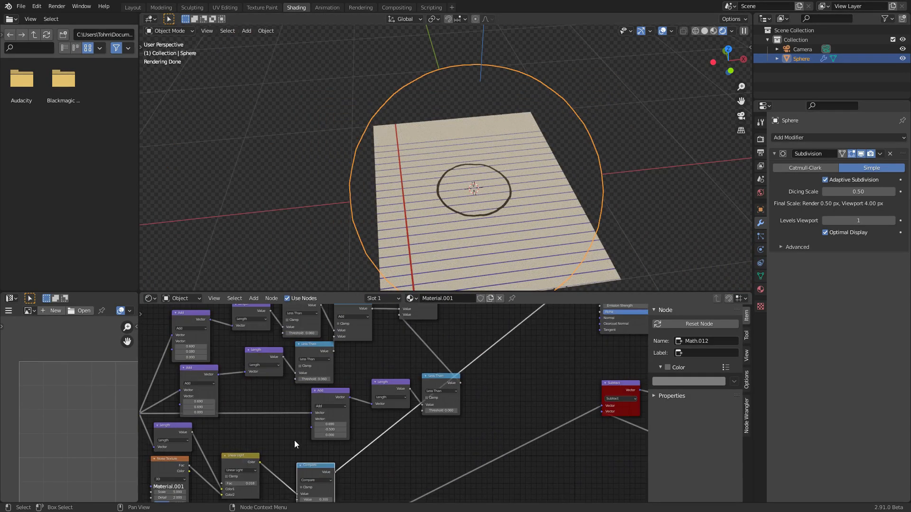
{"action": "scroll", "coordinate": [391, 403], "scroll_direction": "down", "scroll_amount": 6}
{"action": "middle_click_drag", "start_coordinate": [498, 390], "coordinate": [341, 480]}
{"action": "middle_click_drag", "start_coordinate": [450, 376], "coordinate": [419, 440]}
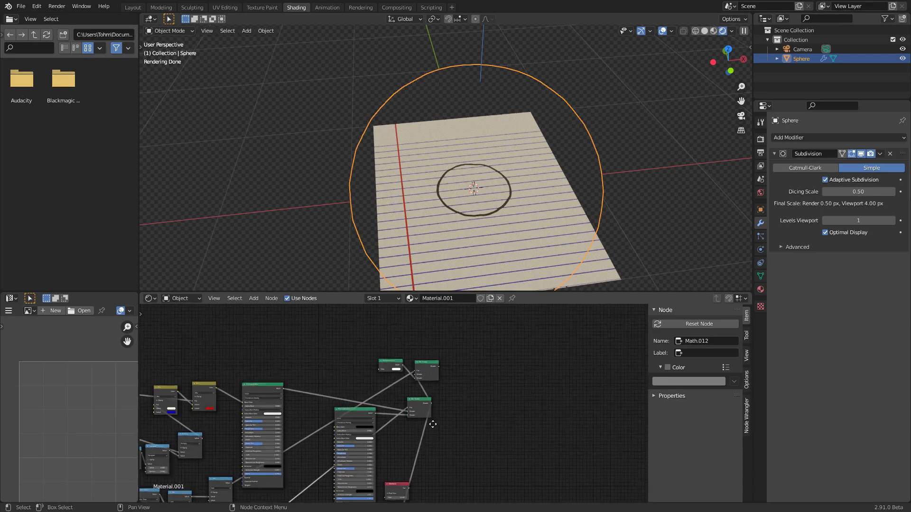
{"action": "left_click", "coordinate": [431, 368], "text": "ctrl+shift"}
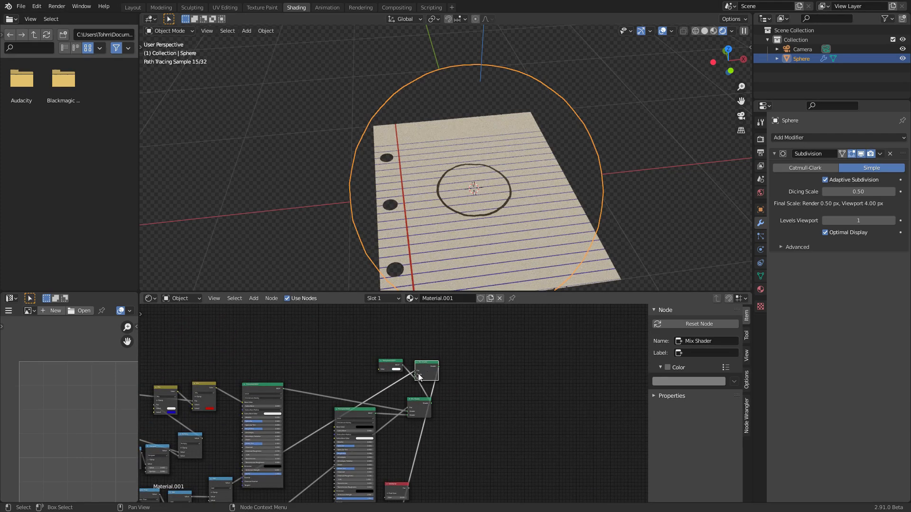
Step: Try cutting the displacement link into the Material Output to inspect the undisplaced sphere, and undo the cut
{"action": "left_click", "coordinate": [728, 49]}
{"action": "middle_click_drag", "start_coordinate": [408, 465], "coordinate": [500, 325]}
{"action": "scroll", "coordinate": [470, 429], "scroll_direction": "up", "scroll_amount": 8}
{"action": "middle_click_drag", "start_coordinate": [521, 401], "coordinate": [434, 403]}
{"action": "left_click", "coordinate": [537, 495]}
{"action": "right_click_drag", "start_coordinate": [490, 430], "coordinate": [460, 383], "text": "ctrl"}
{"action": "middle_click_drag", "start_coordinate": [449, 192], "coordinate": [466, 114]}
{"action": "key", "text": "ctrl+z"}
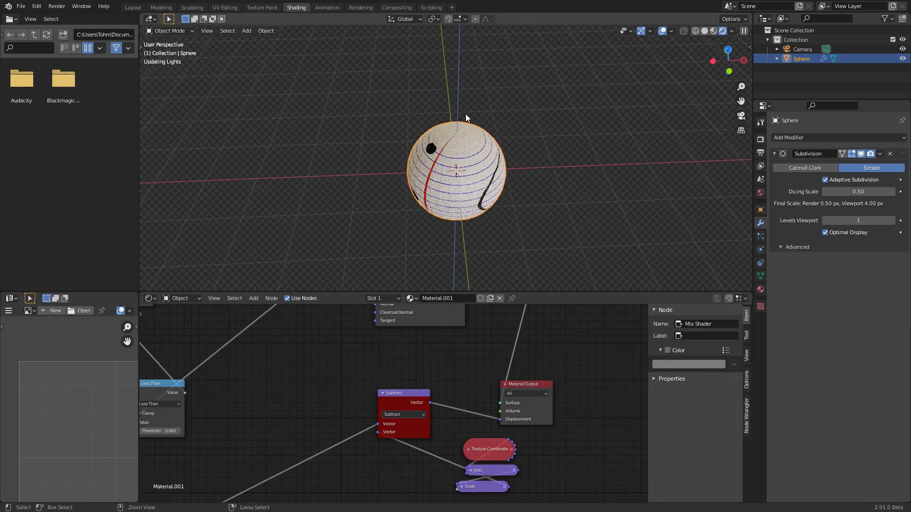
Step: Set the Value node that drives the ToSphere and Crumple groups to 0.290
{"action": "middle_click_drag", "start_coordinate": [365, 323], "coordinate": [464, 318]}
{"action": "scroll", "coordinate": [403, 327], "scroll_direction": "down", "scroll_amount": 2}
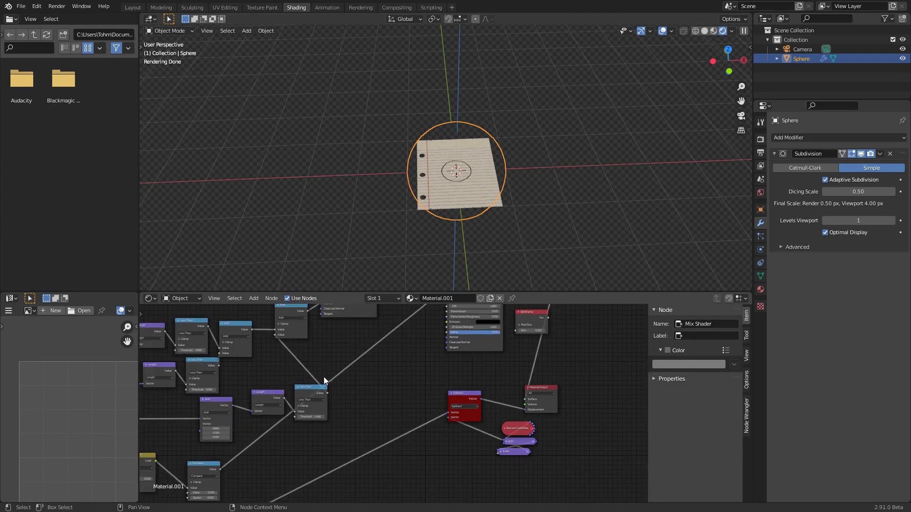
{"action": "scroll", "coordinate": [335, 366], "scroll_direction": "down", "scroll_amount": 4}
{"action": "middle_click_drag", "start_coordinate": [275, 414], "coordinate": [489, 347]}
{"action": "scroll", "coordinate": [375, 385], "scroll_direction": "up", "scroll_amount": 9}
{"action": "middle_click_drag", "start_coordinate": [396, 430], "coordinate": [437, 294]}
{"action": "left_click_drag", "start_coordinate": [371, 394], "coordinate": [398, 395], "text": "shift"}
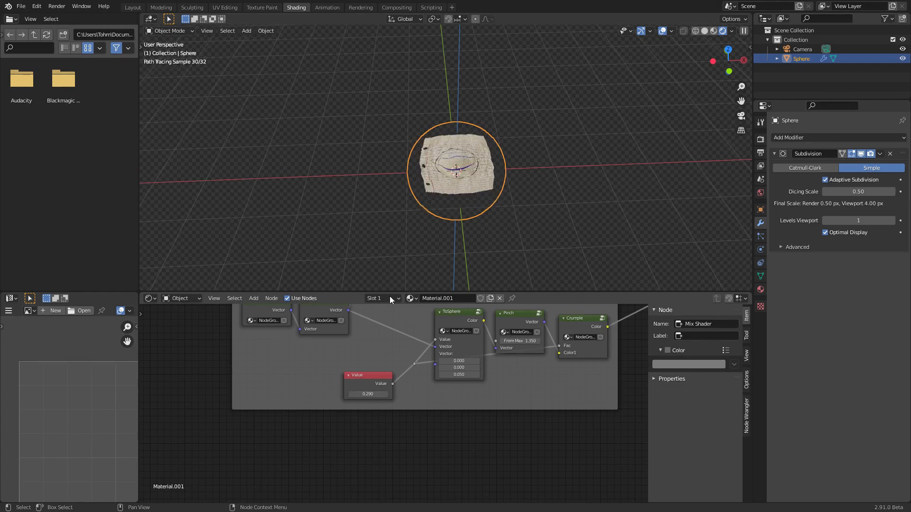
Step: Undo the last Value change and try to link the Crumple group's output to the reroute feeding the ring and binder-hole nodes
{"action": "scroll", "coordinate": [583, 201], "scroll_direction": "up", "scroll_amount": 6}
{"action": "scroll", "coordinate": [397, 387], "scroll_direction": "down", "scroll_amount": 5}
{"action": "middle_click_drag", "start_coordinate": [395, 358], "coordinate": [394, 415]}
{"action": "key", "text": "ctrl+z"}
{"action": "scroll", "coordinate": [394, 415], "scroll_direction": "down", "scroll_amount": 4}
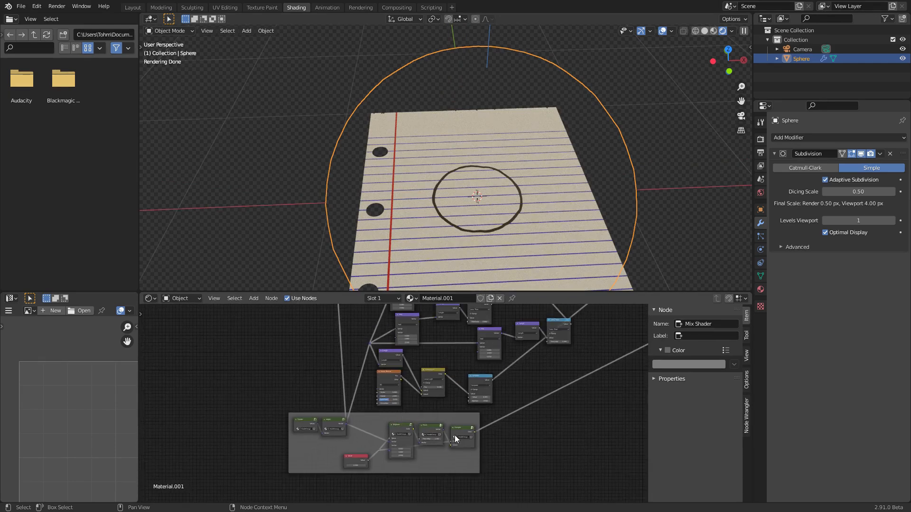
{"action": "left_click_drag", "start_coordinate": [475, 433], "coordinate": [371, 343]}
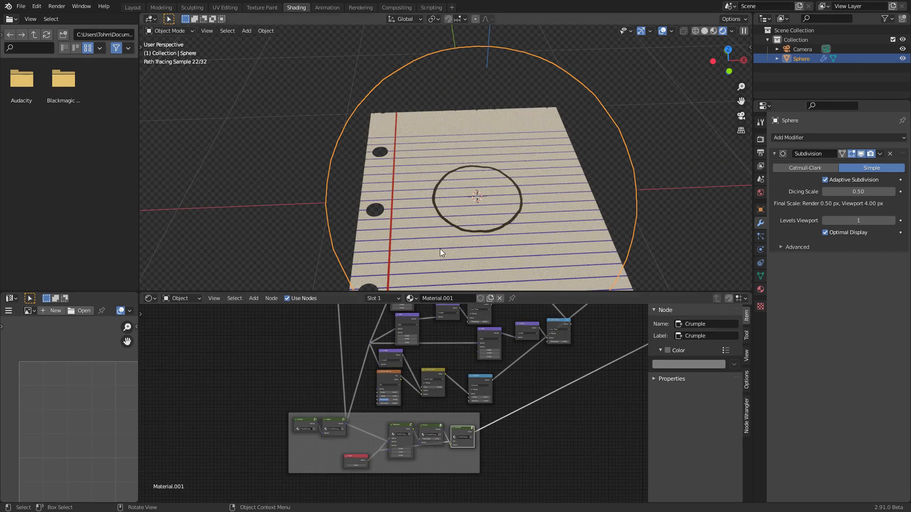
Step: Test the crumpling by raising the Value node, and return it to 0.000
{"action": "middle_click_drag", "start_coordinate": [429, 437], "coordinate": [375, 414]}
{"action": "scroll", "coordinate": [375, 415], "scroll_direction": "up", "scroll_amount": 2}
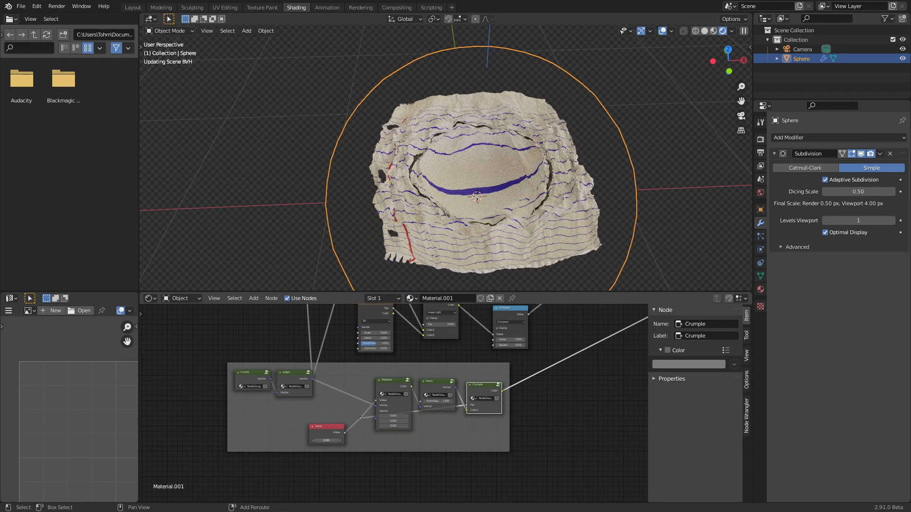
{"action": "left_click_drag", "start_coordinate": [326, 441], "coordinate": [303, 441], "text": "shift"}
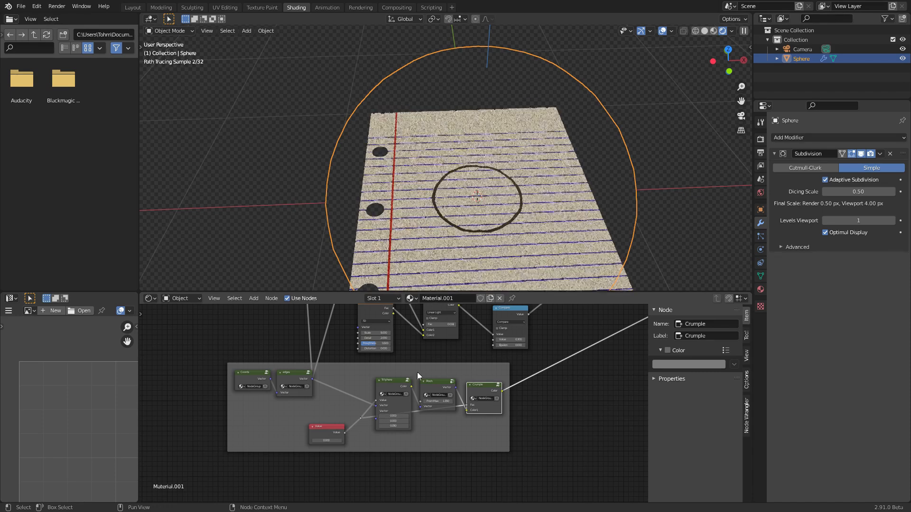
Step: Link the ToSphere group's output to the reroute that feeds the ring and binder-hole nodes
{"action": "middle_click_drag", "start_coordinate": [412, 373], "coordinate": [406, 403]}
{"action": "left_click_drag", "start_coordinate": [405, 415], "coordinate": [339, 321]}
{"action": "middle_click_drag", "start_coordinate": [339, 322], "coordinate": [349, 370]}
{"action": "scroll", "coordinate": [349, 371], "scroll_direction": "down", "scroll_amount": 2}
{"action": "left_click_drag", "start_coordinate": [406, 452], "coordinate": [352, 343]}
{"action": "middle_click_drag", "start_coordinate": [350, 495], "coordinate": [346, 438]}
Step: Raise the Value node to crumple the sheet with the new link, and move the ToSphere group closer to the Value node
{"action": "left_click_drag", "start_coordinate": [339, 438], "coordinate": [352, 439], "text": "shift"}
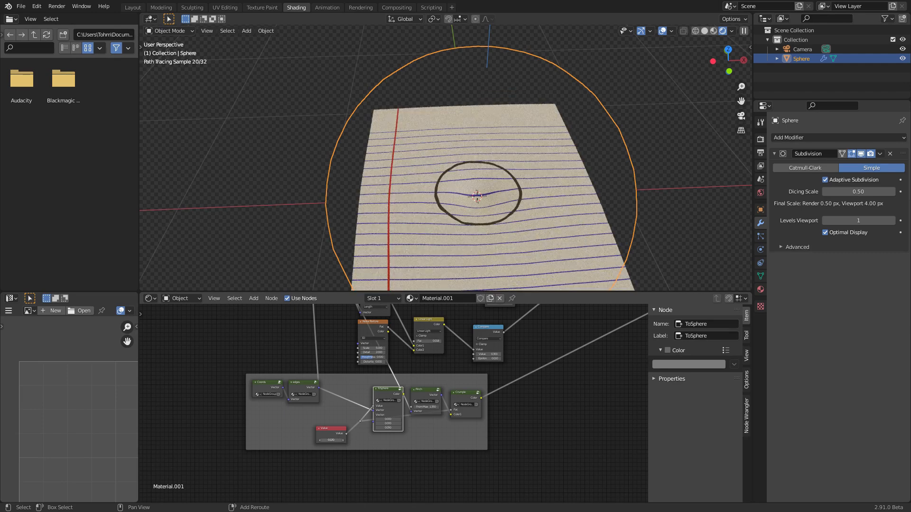
{"action": "left_click_drag", "start_coordinate": [331, 440], "coordinate": [336, 440]}
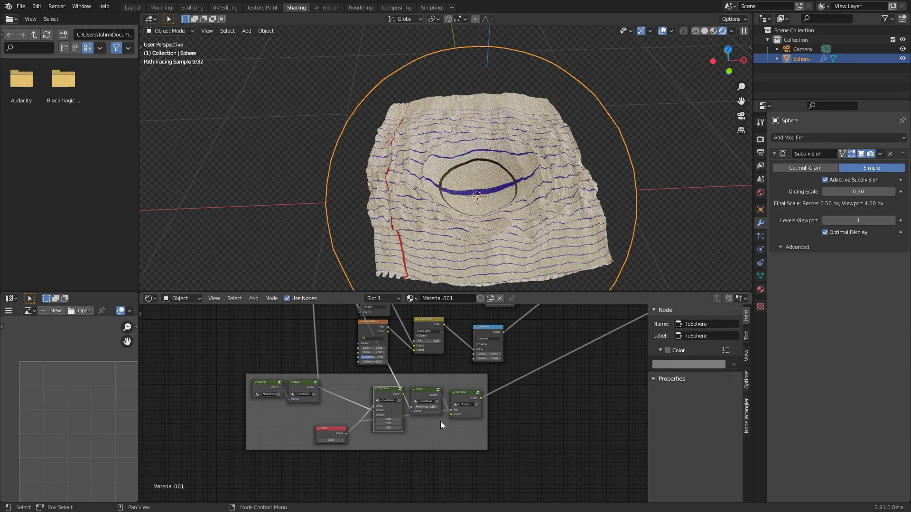
{"action": "left_click_drag", "start_coordinate": [392, 397], "coordinate": [371, 400]}
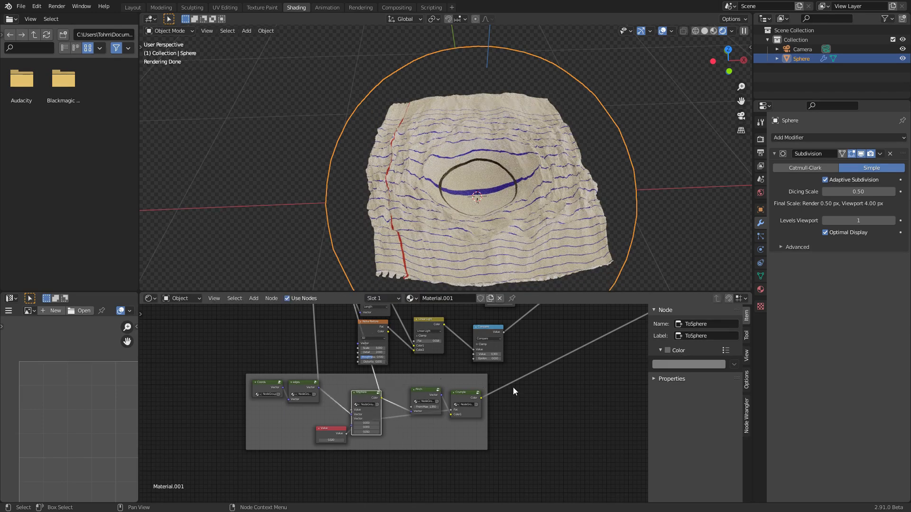
Step: Leave the full-screen window, switch to the desktop and play the rendered video Day6Nodevember0001-0120
{"action": "scroll", "coordinate": [403, 420], "scroll_direction": "down", "scroll_amount": 3}
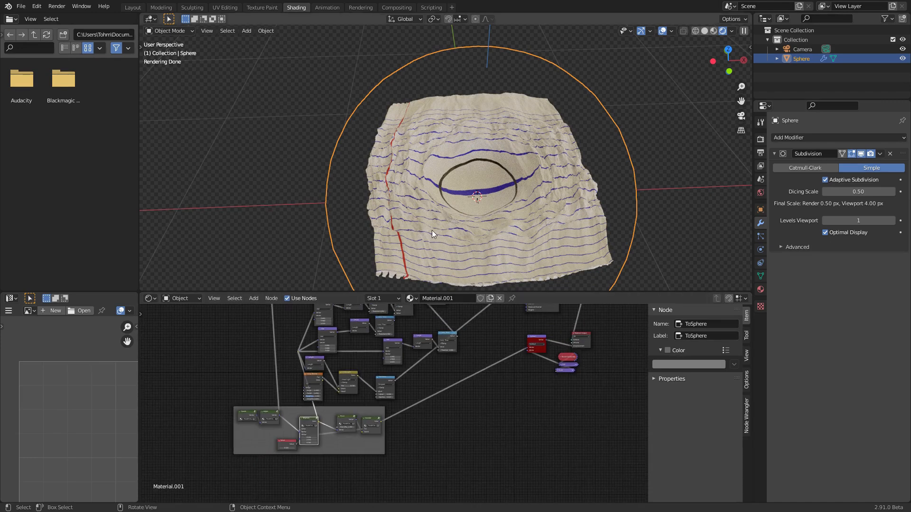
{"action": "key", "text": "q"}
{"action": "left_click", "coordinate": [408, 230]}
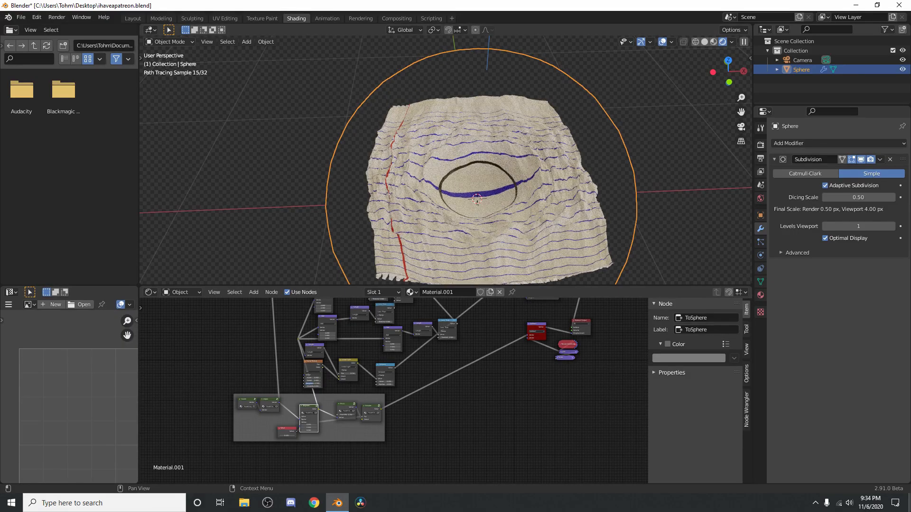
{"action": "key", "text": "super+d"}
{"action": "double_click", "coordinate": [884, 67]}
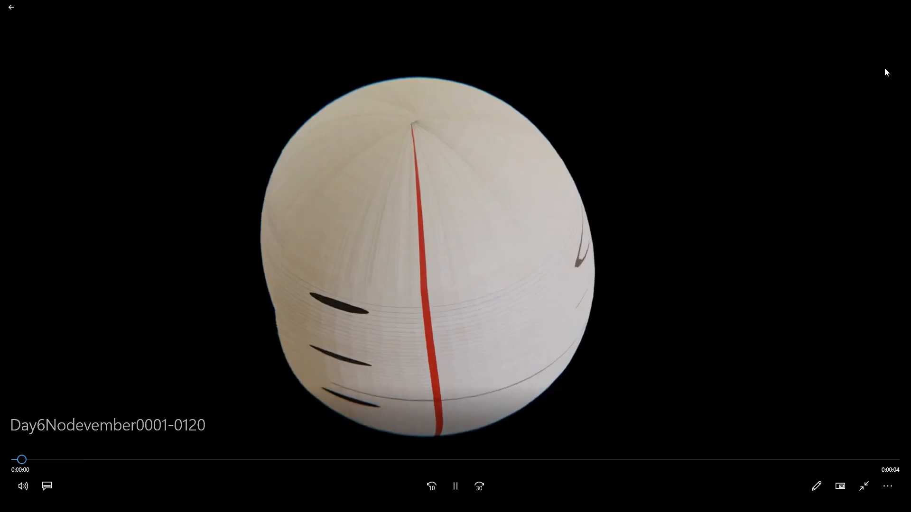